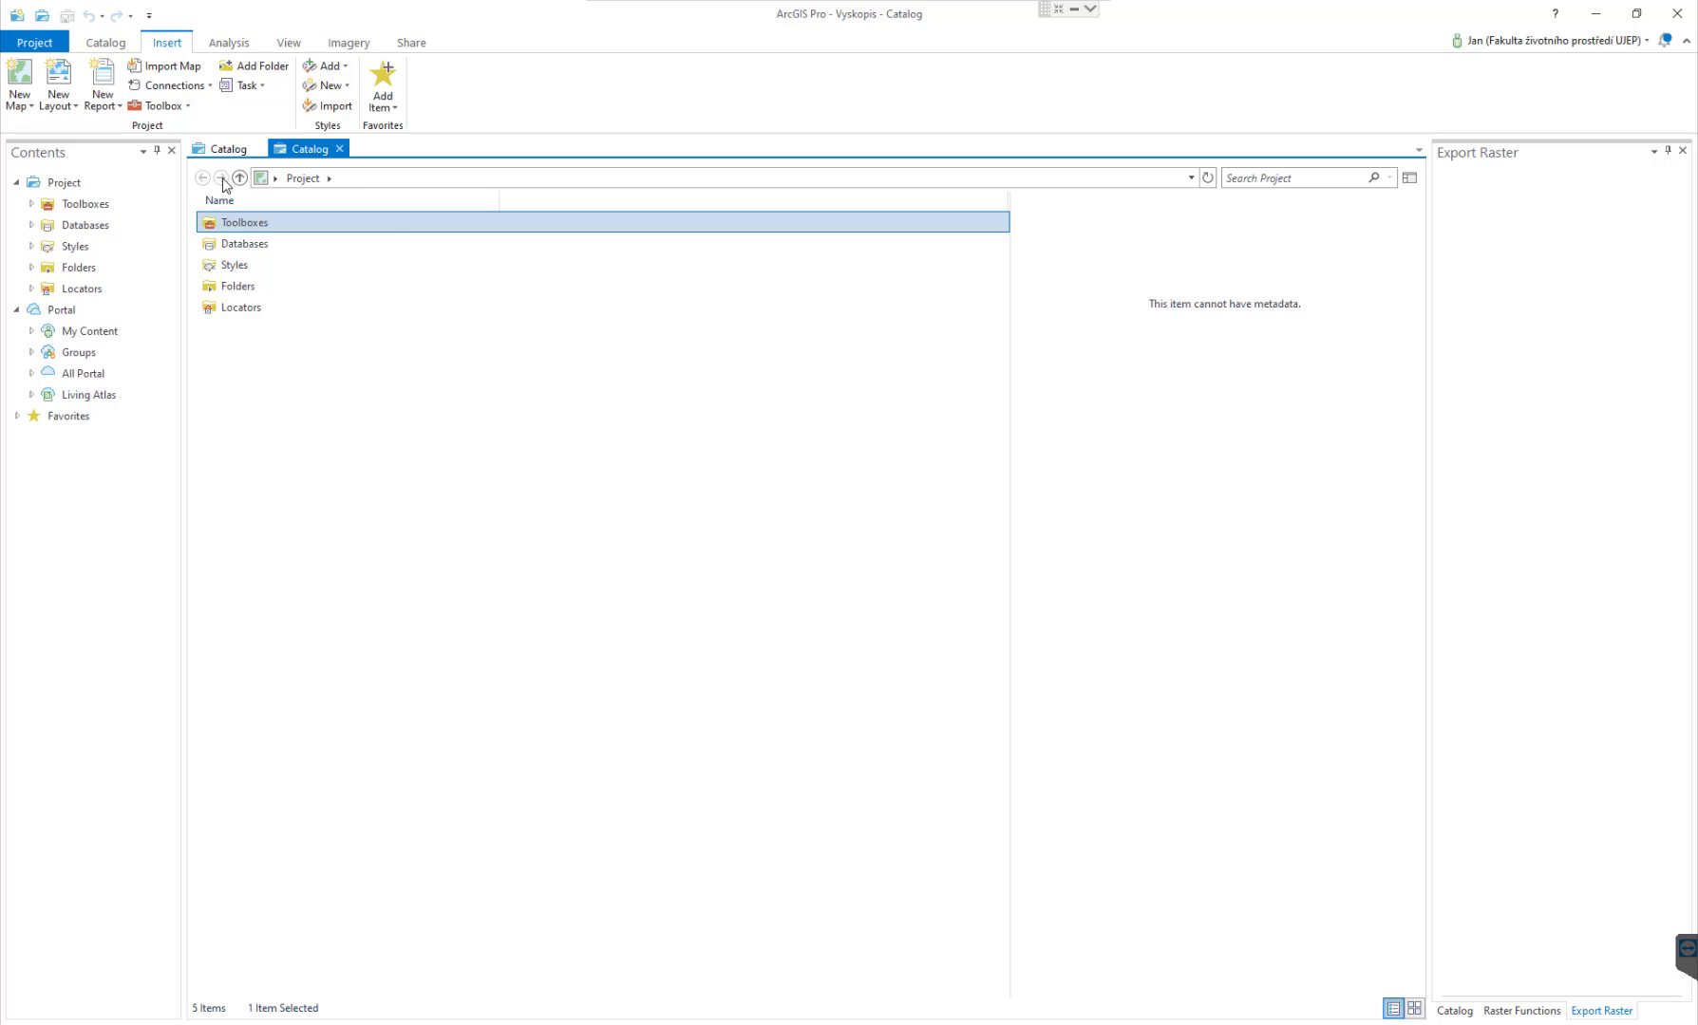
Close the second Catalog view and expand the Vyuka folder under the project's Folders.
{"action": "left_click", "coordinate": [340, 149]}
{"action": "double_click", "coordinate": [239, 306]}
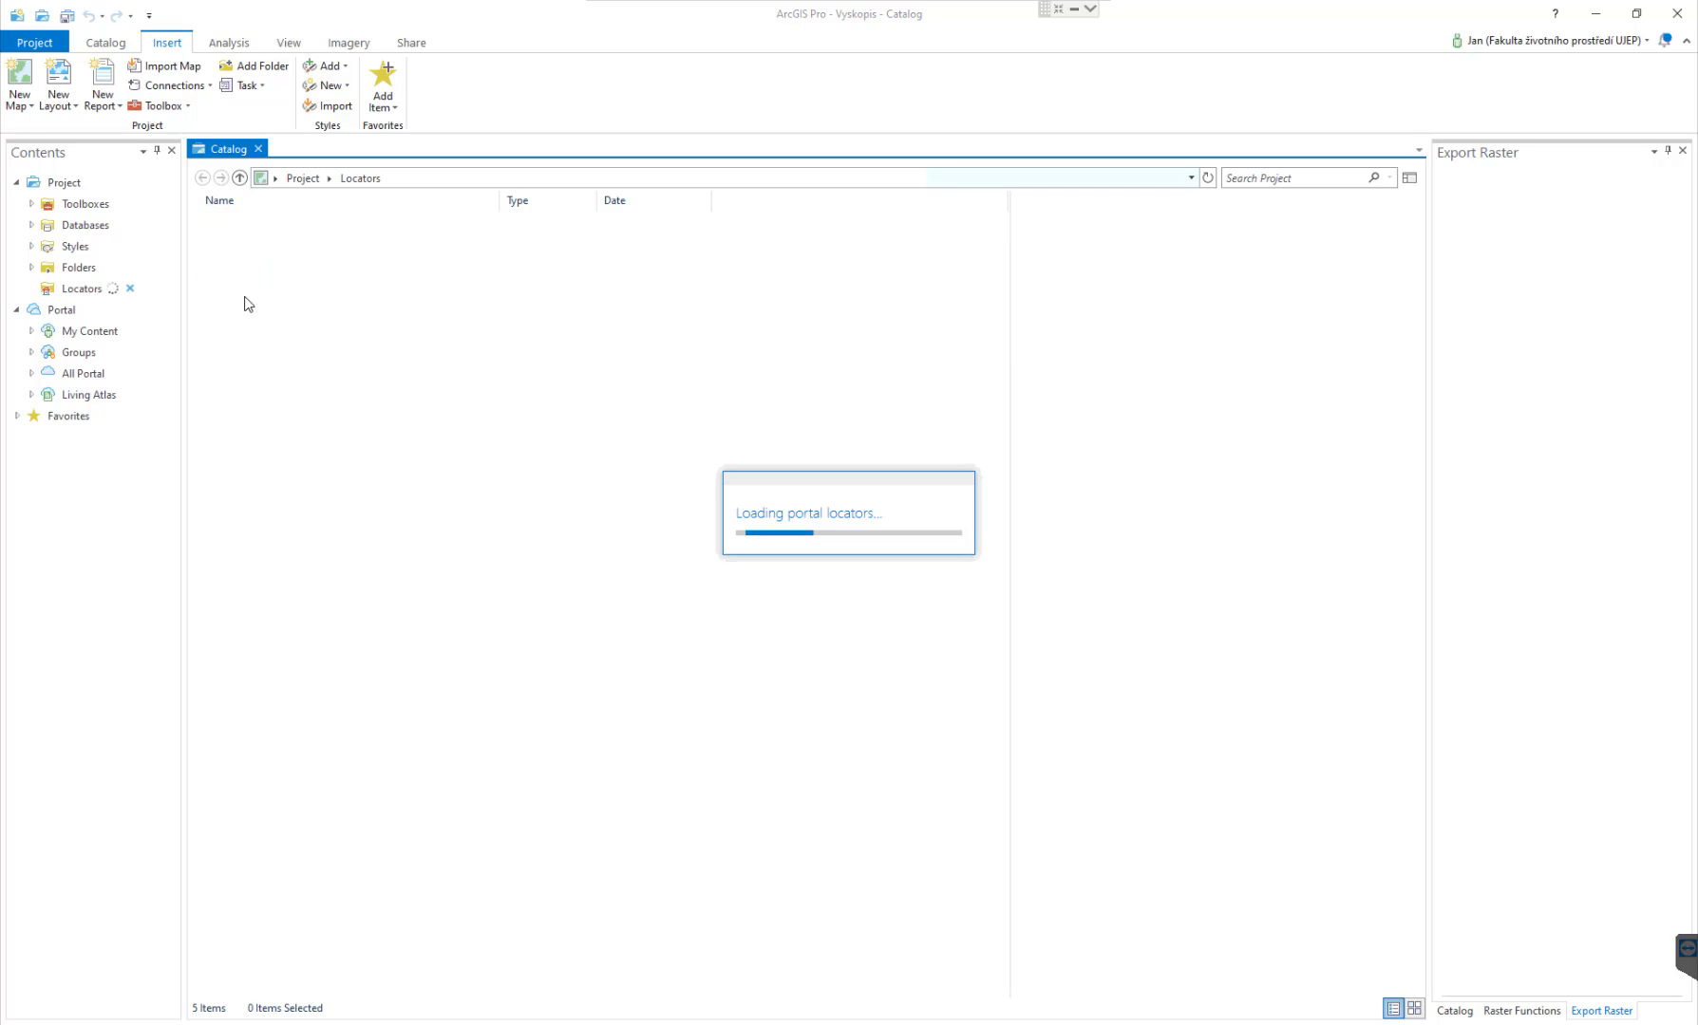
{"action": "left_click", "coordinate": [77, 273]}
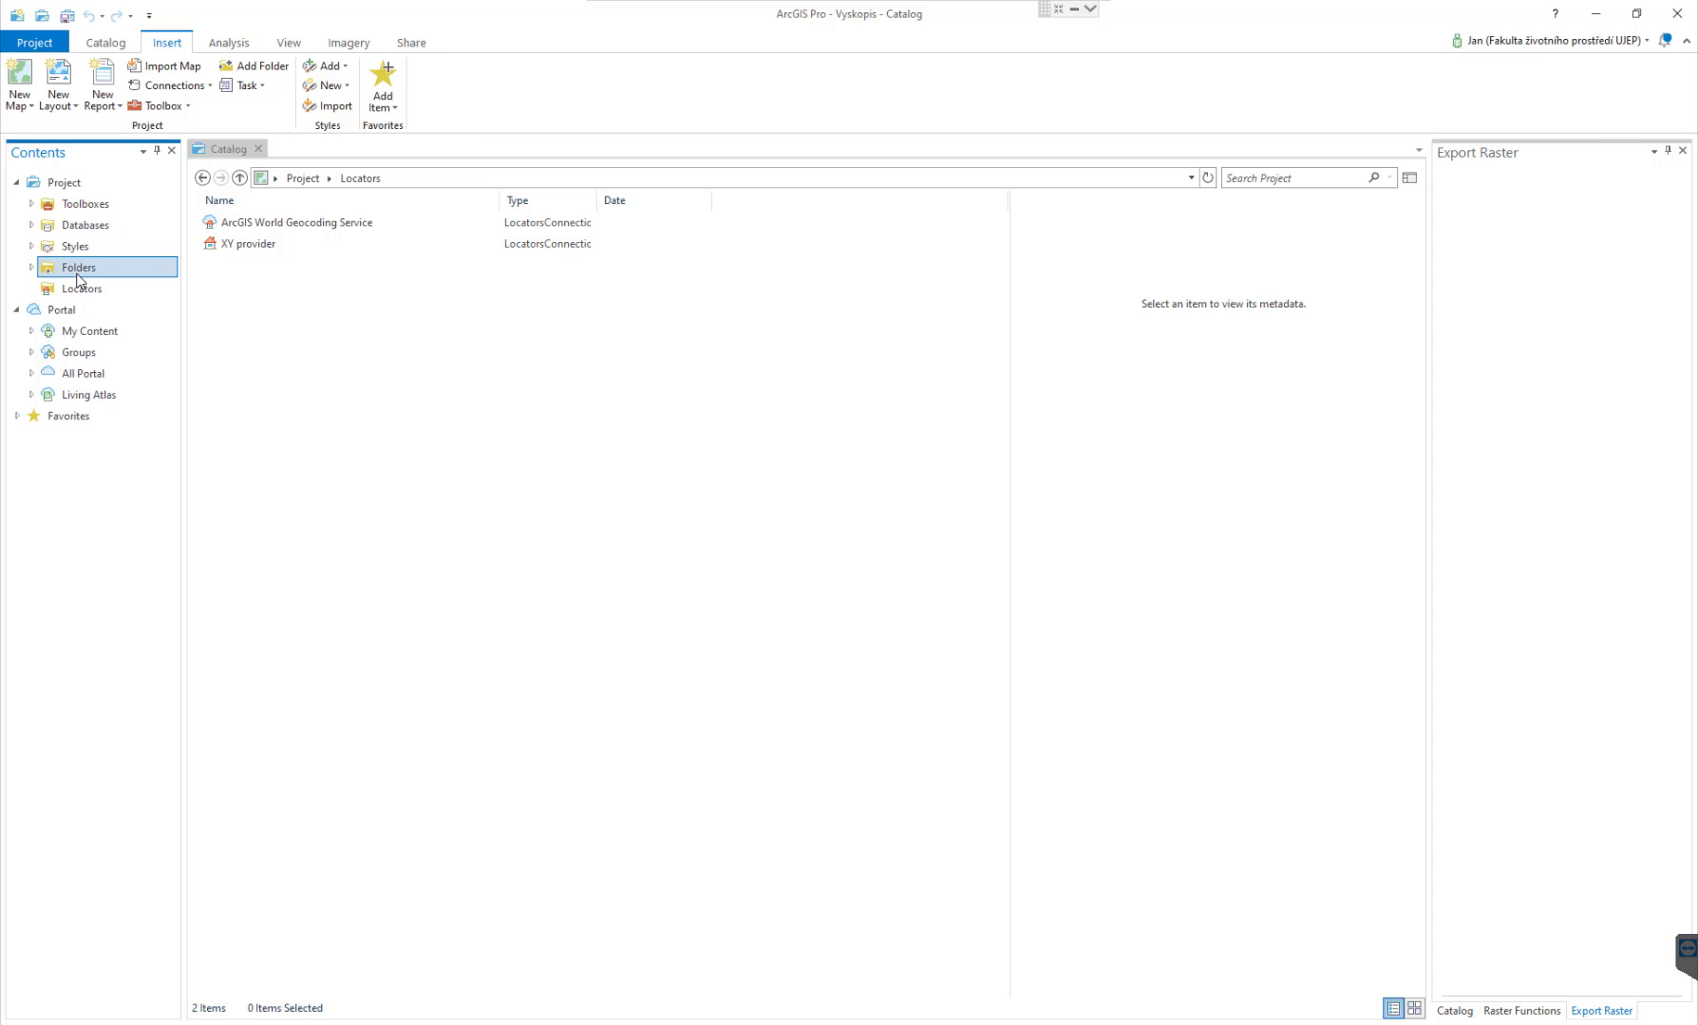
{"action": "left_click", "coordinate": [32, 268]}
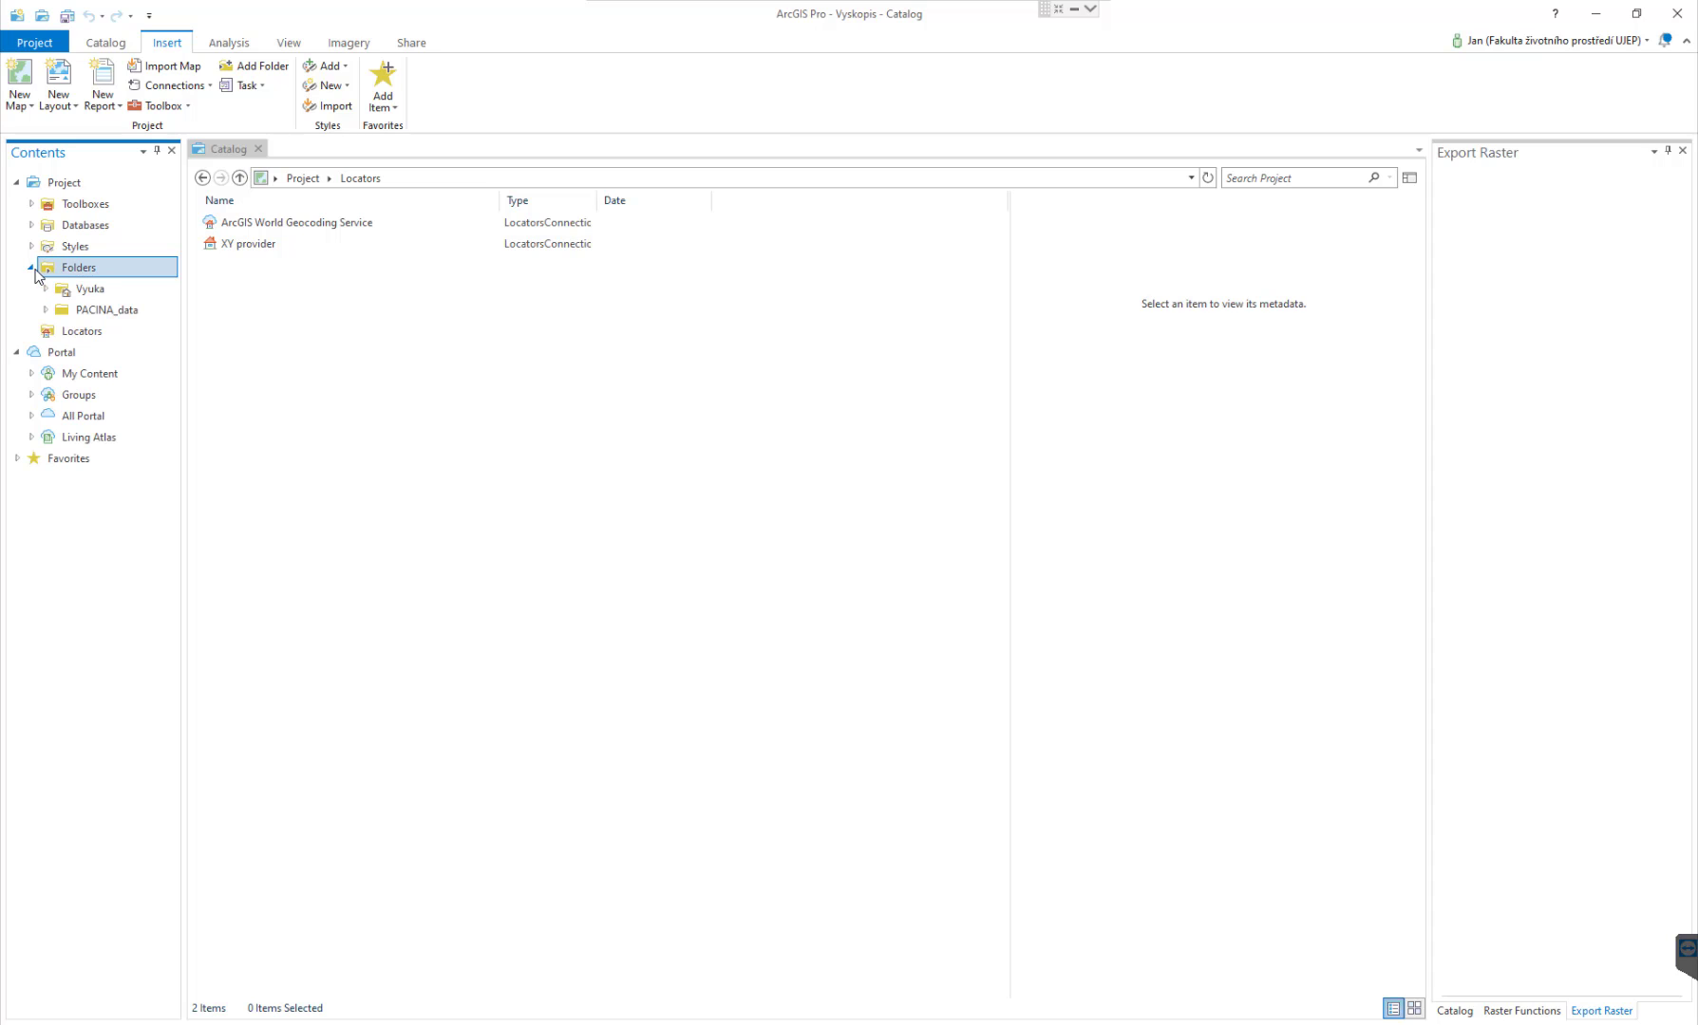
{"action": "left_click", "coordinate": [78, 282]}
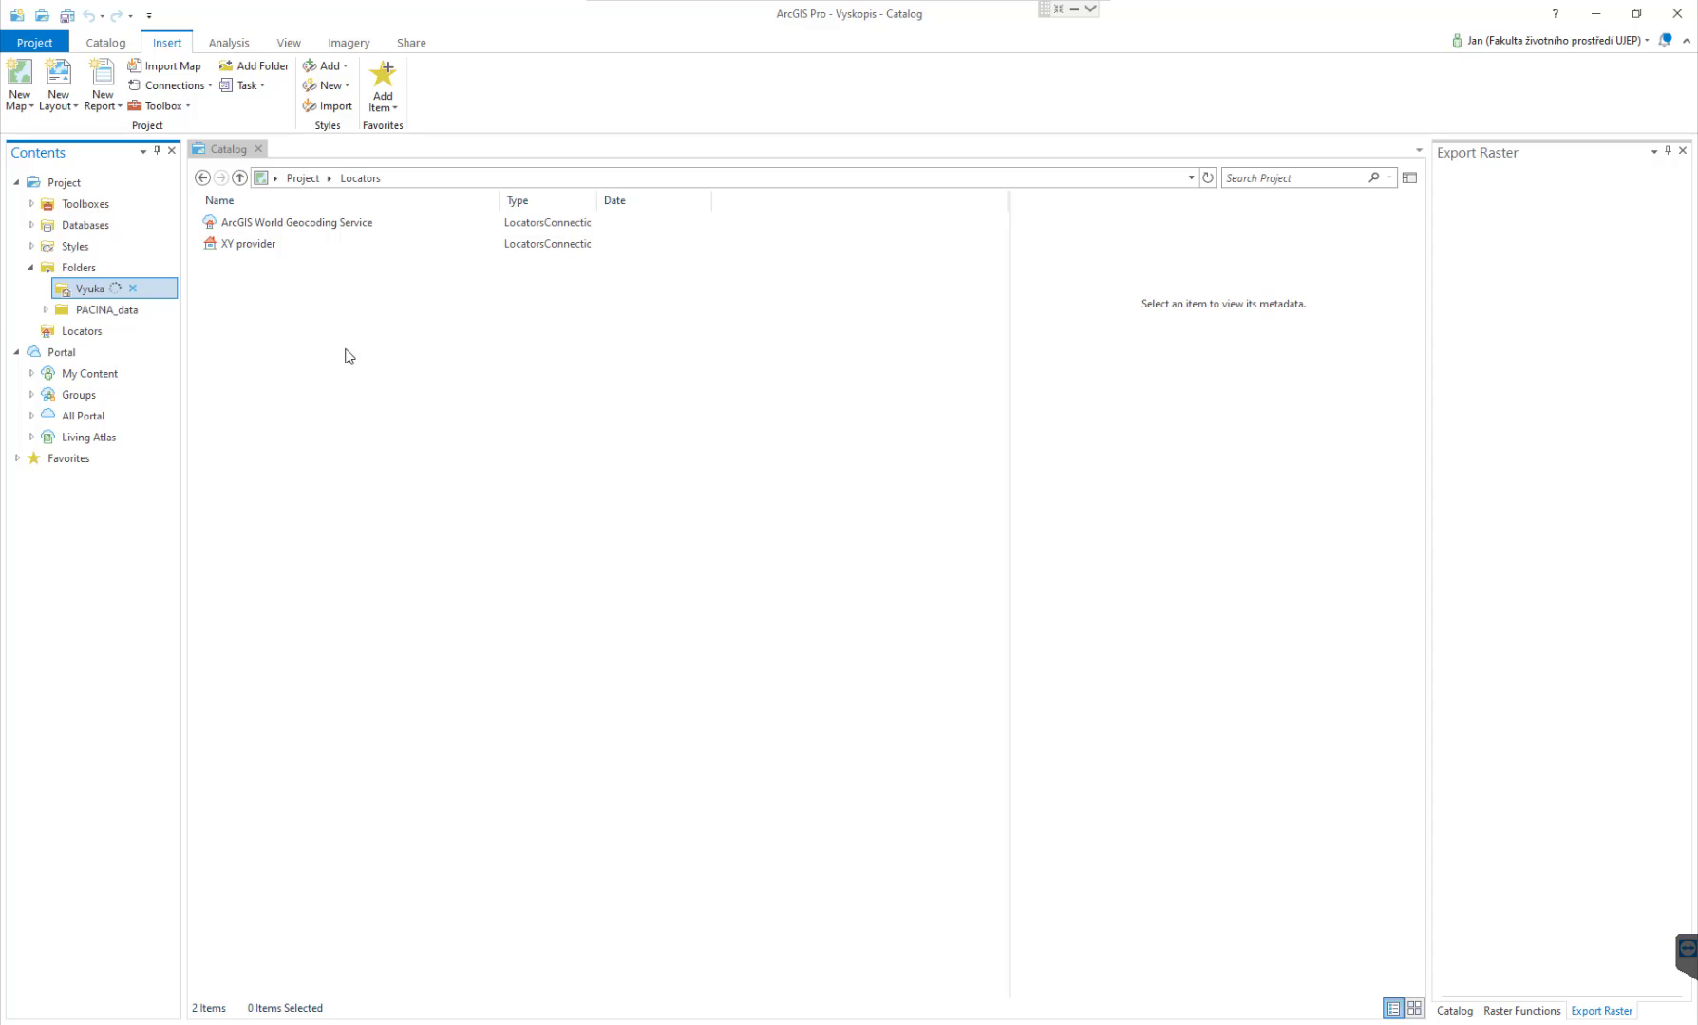
{"action": "double_click", "coordinate": [124, 290]}
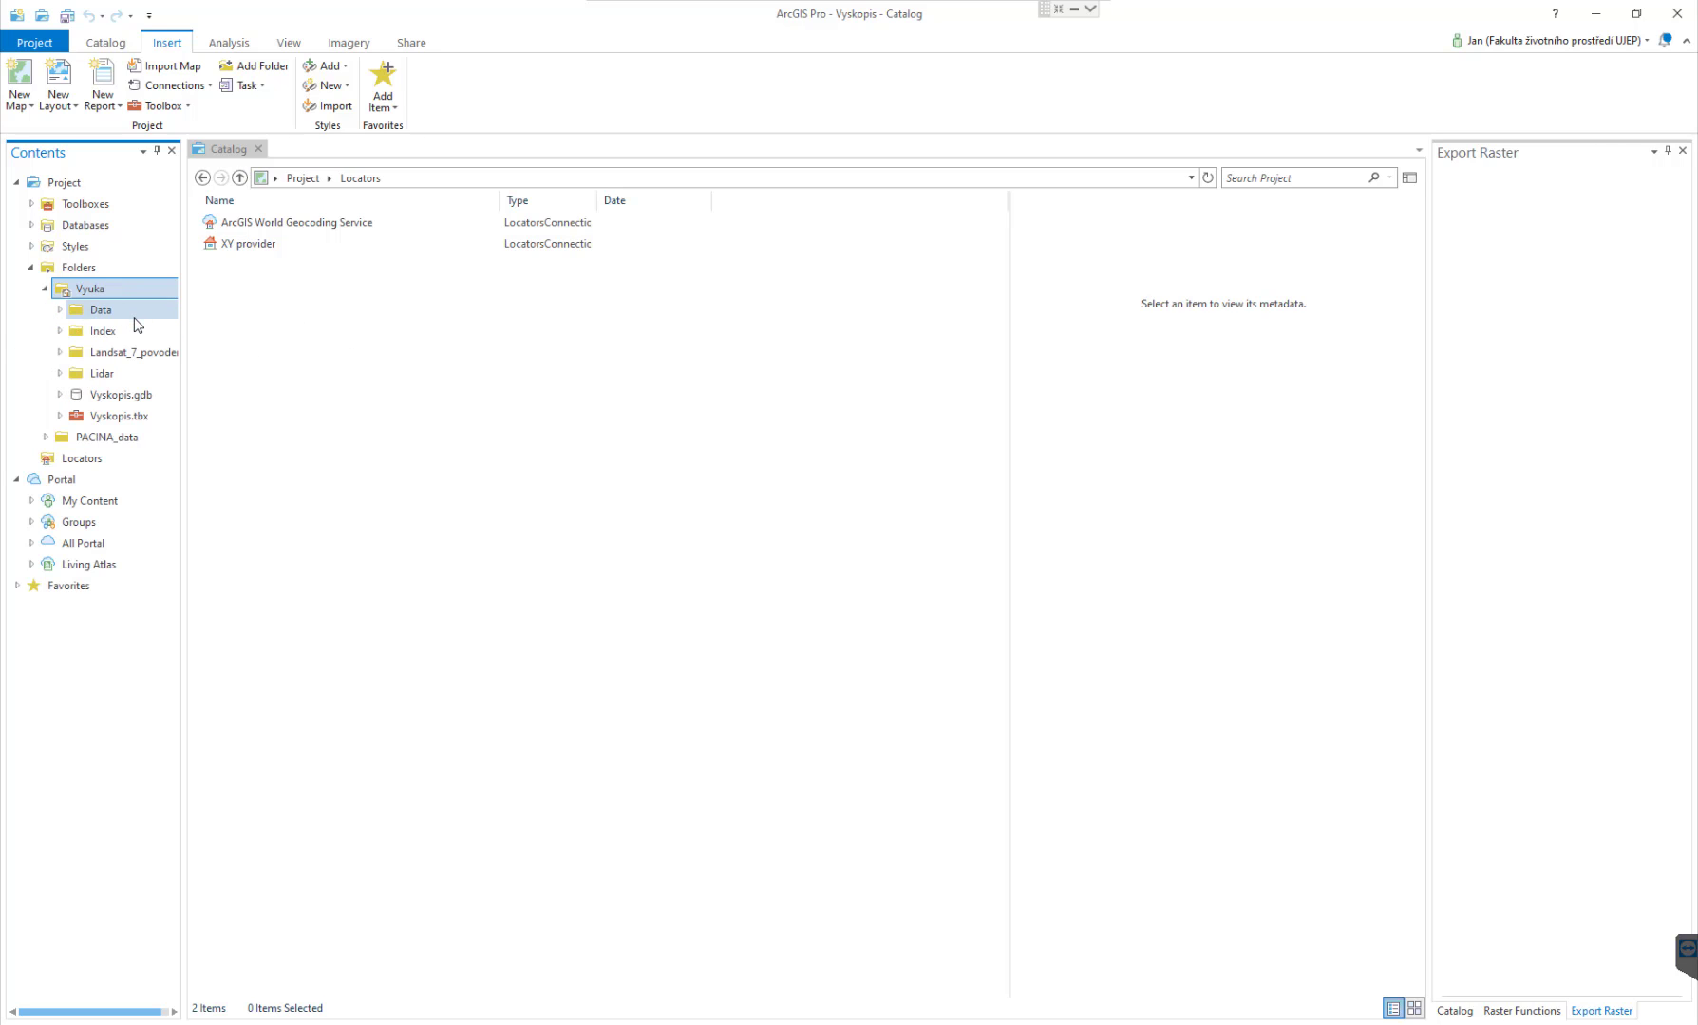
{"action": "double_click", "coordinate": [92, 292]}
{"action": "double_click", "coordinate": [92, 292]}
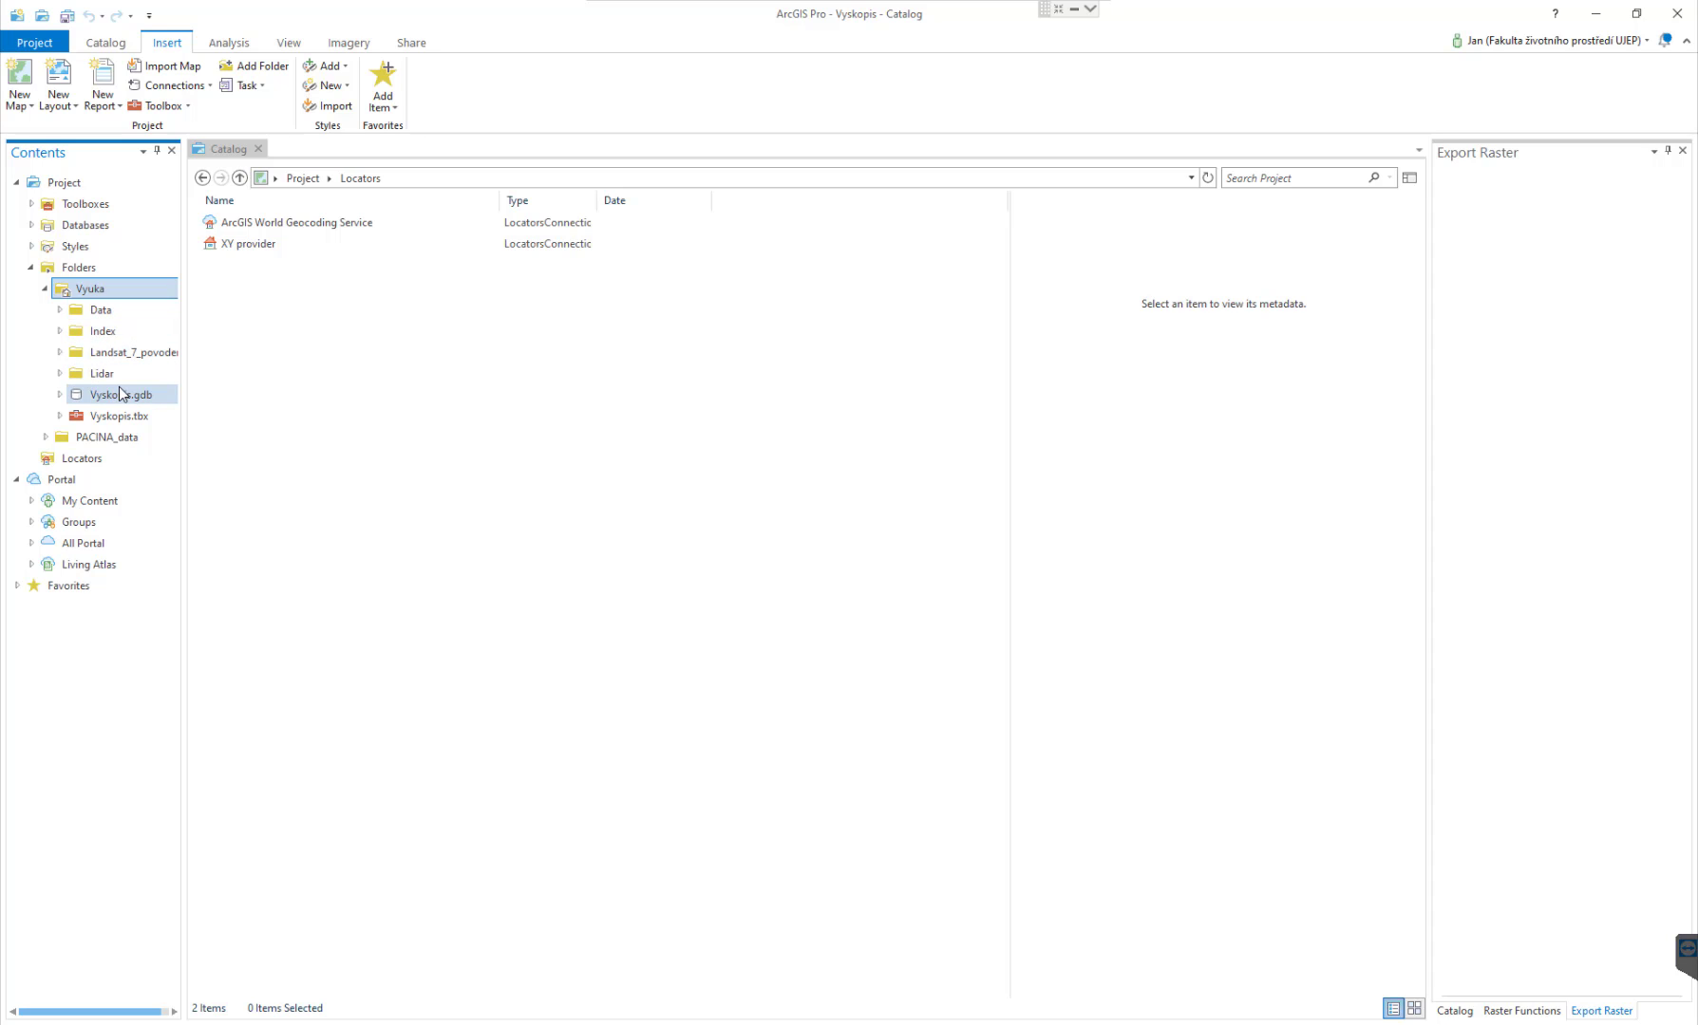
Refresh the Vyuka folder and look in its Lidar subfolder for the contents of VYSKOPIS.
{"action": "right_click", "coordinate": [88, 289]}
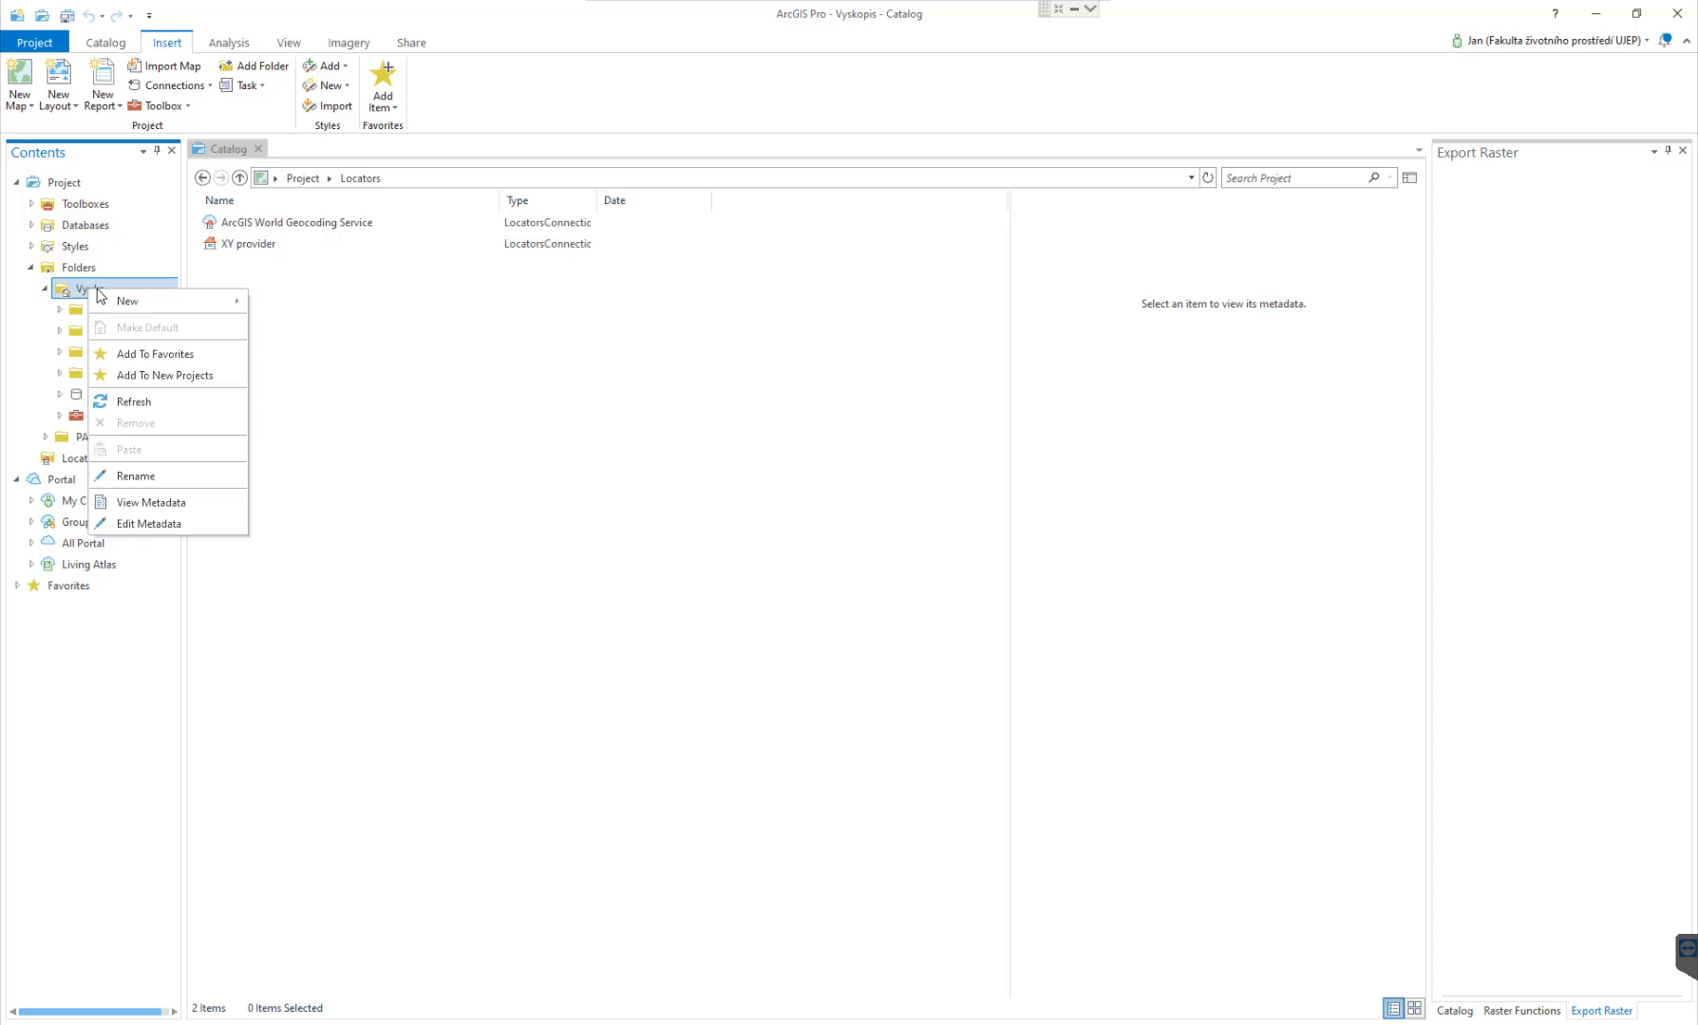
{"action": "left_click", "coordinate": [149, 408]}
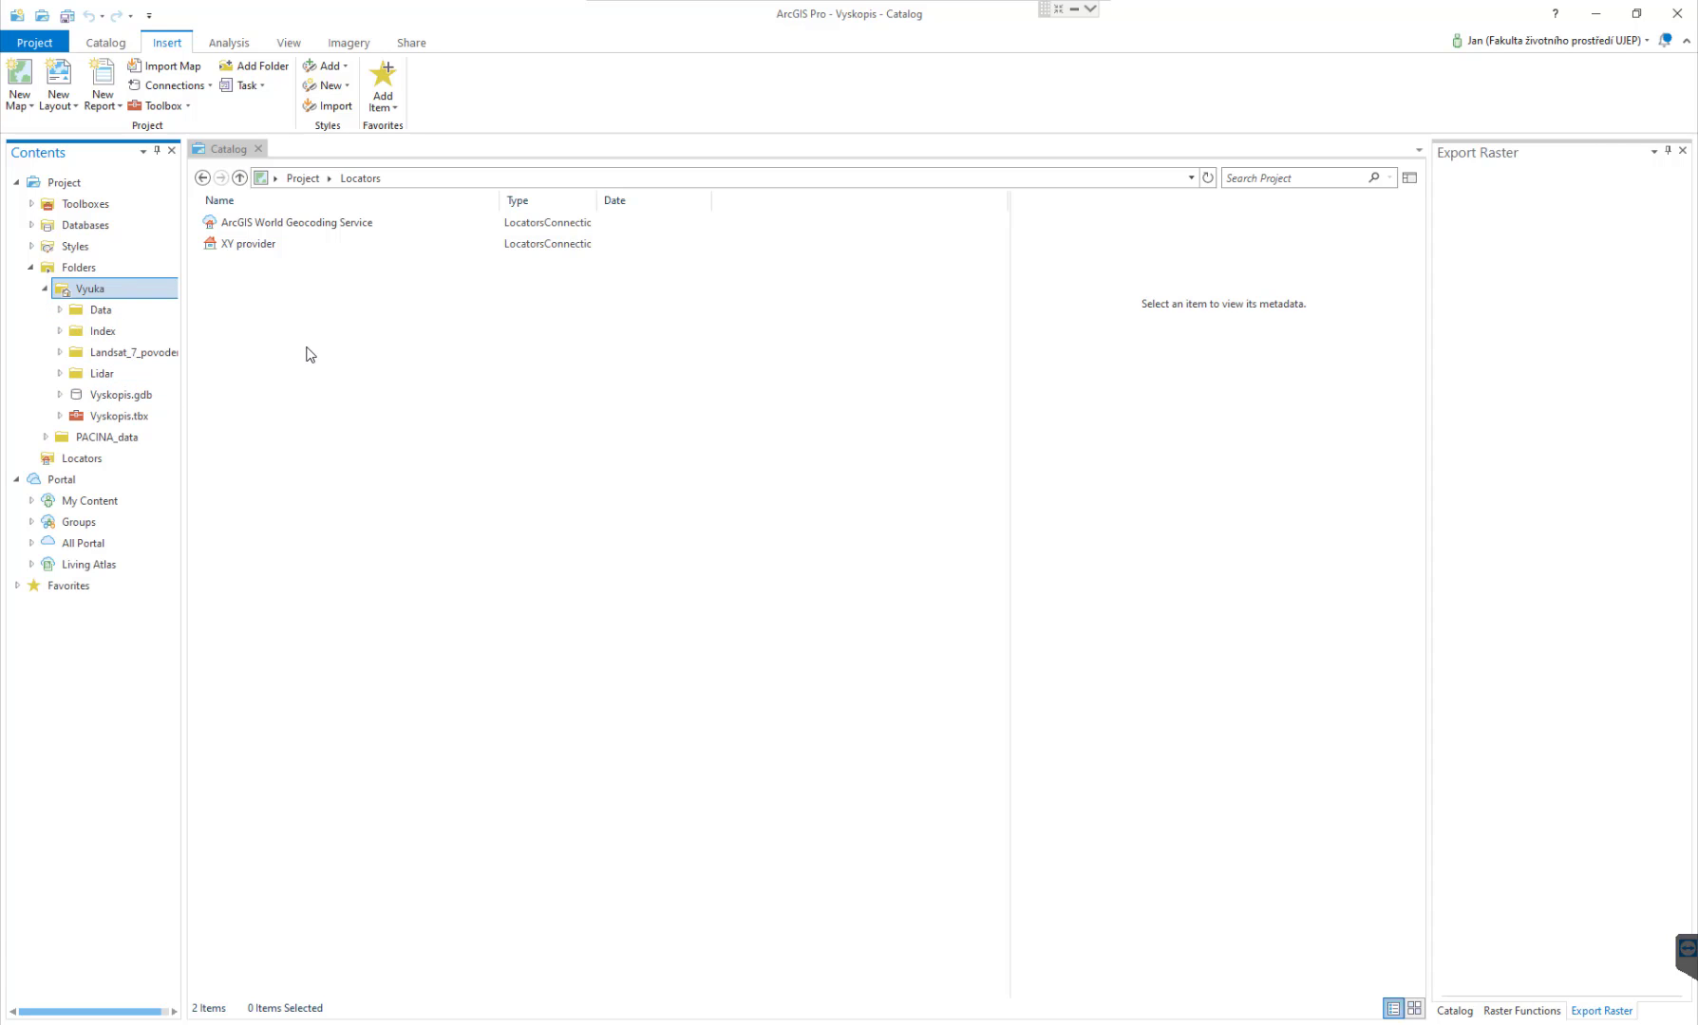
{"action": "double_click", "coordinate": [128, 373]}
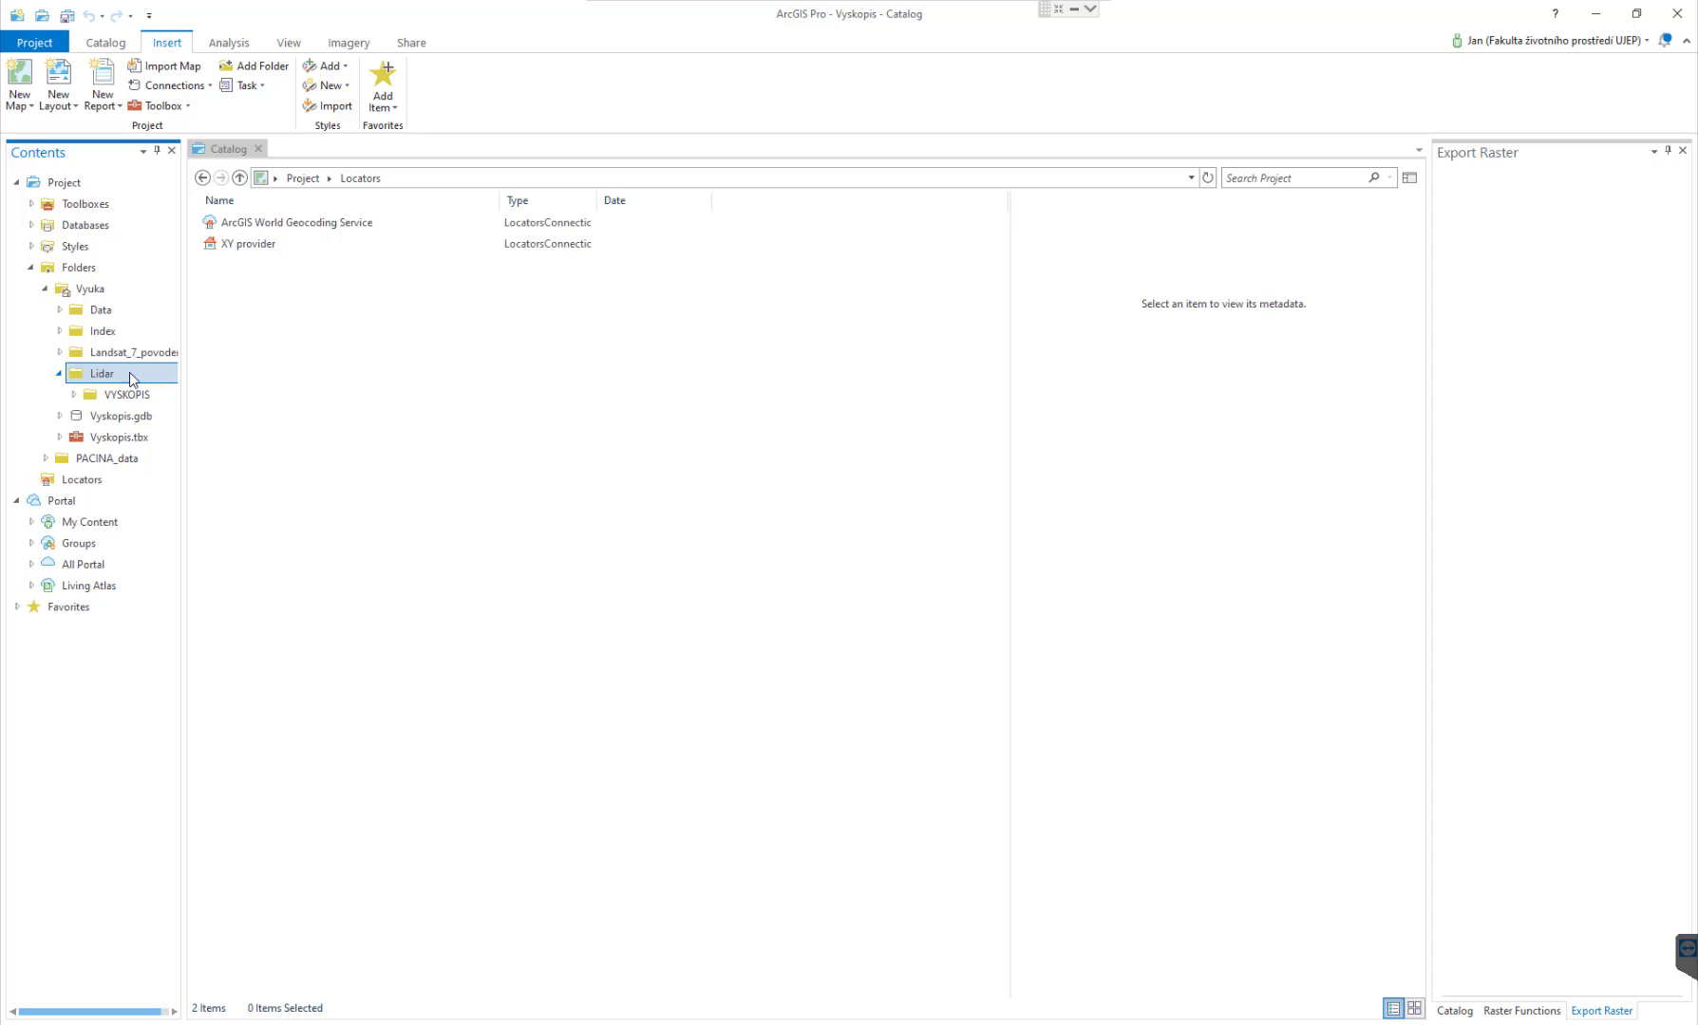
{"action": "double_click", "coordinate": [82, 395]}
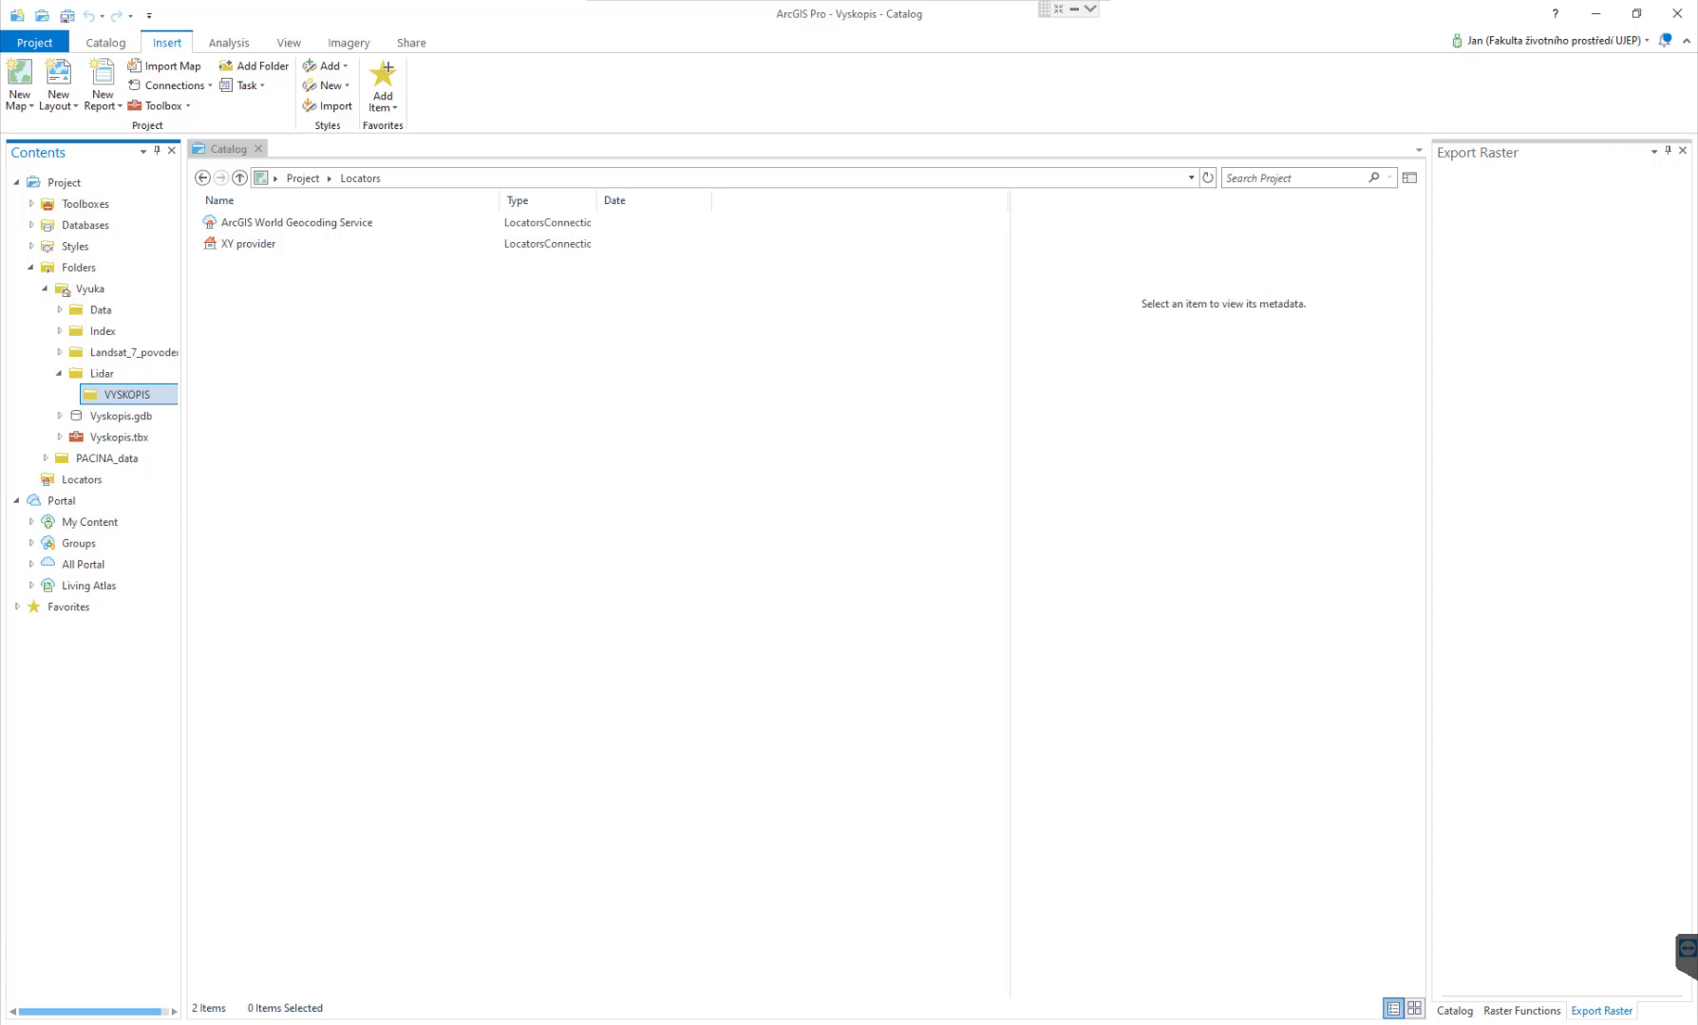
Switch to Total Commander, open HLIN04_4g.xyz from the VYSKOPIS folder for editing, and examine its elevation column.
{"action": "key", "text": "alt+Tab"}
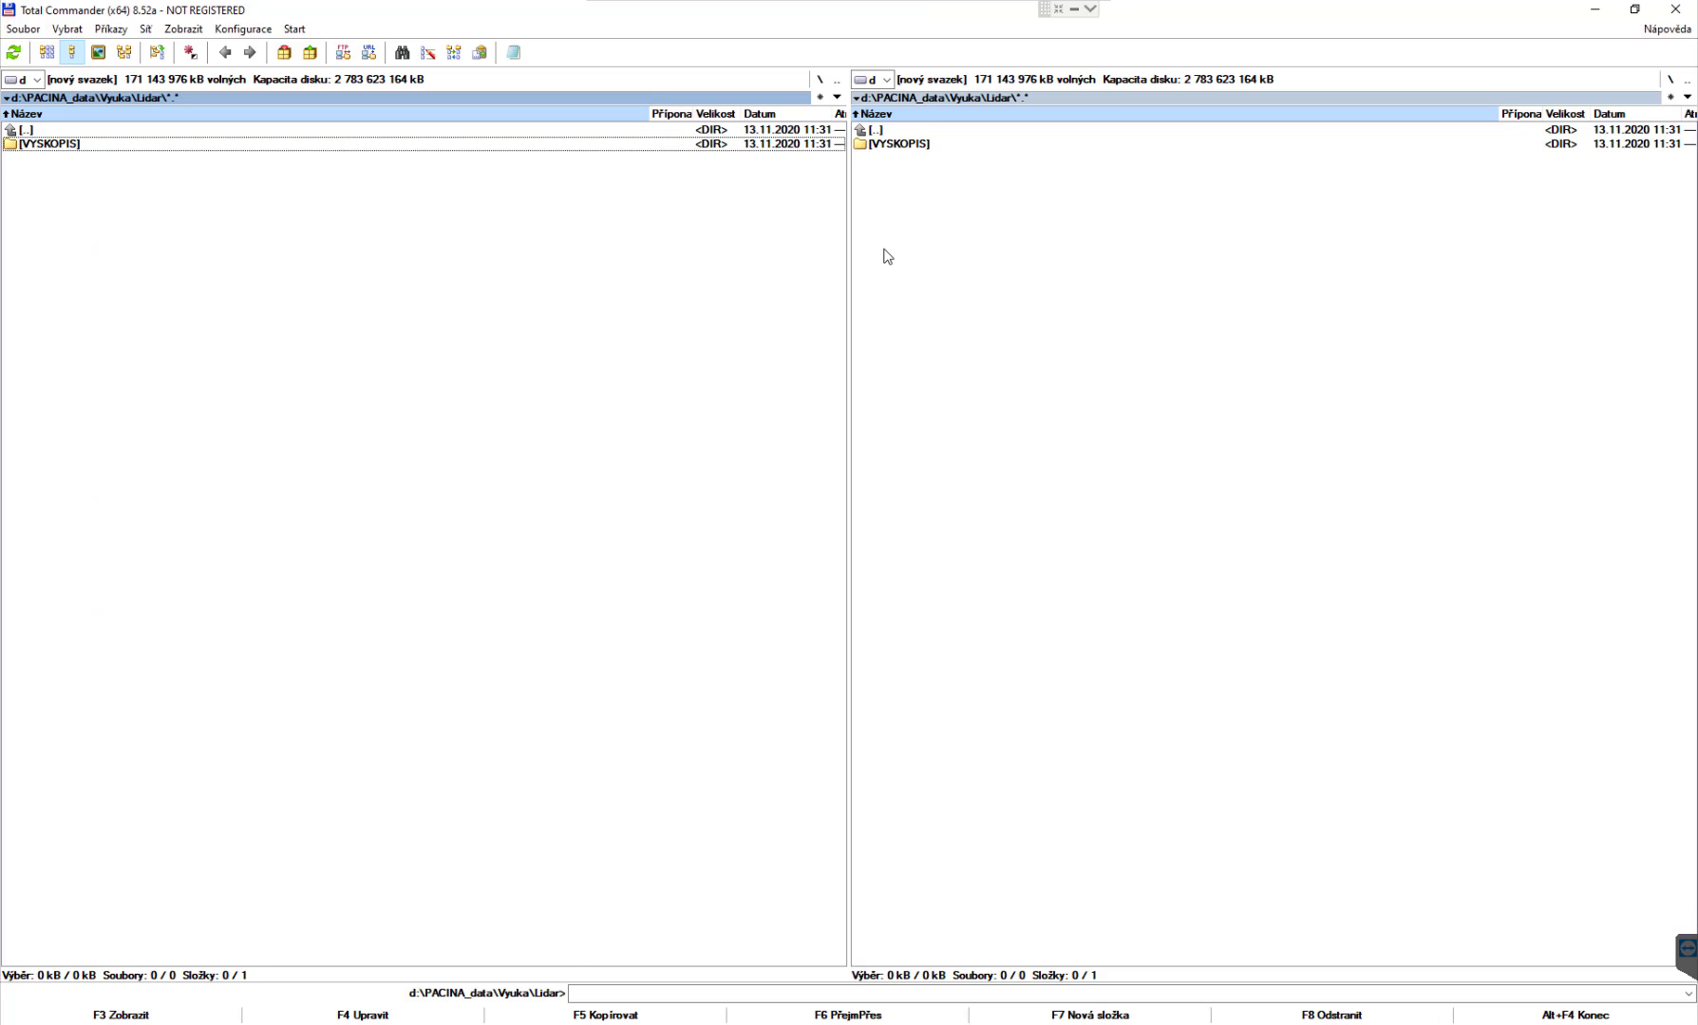
{"action": "double_click", "coordinate": [899, 147]}
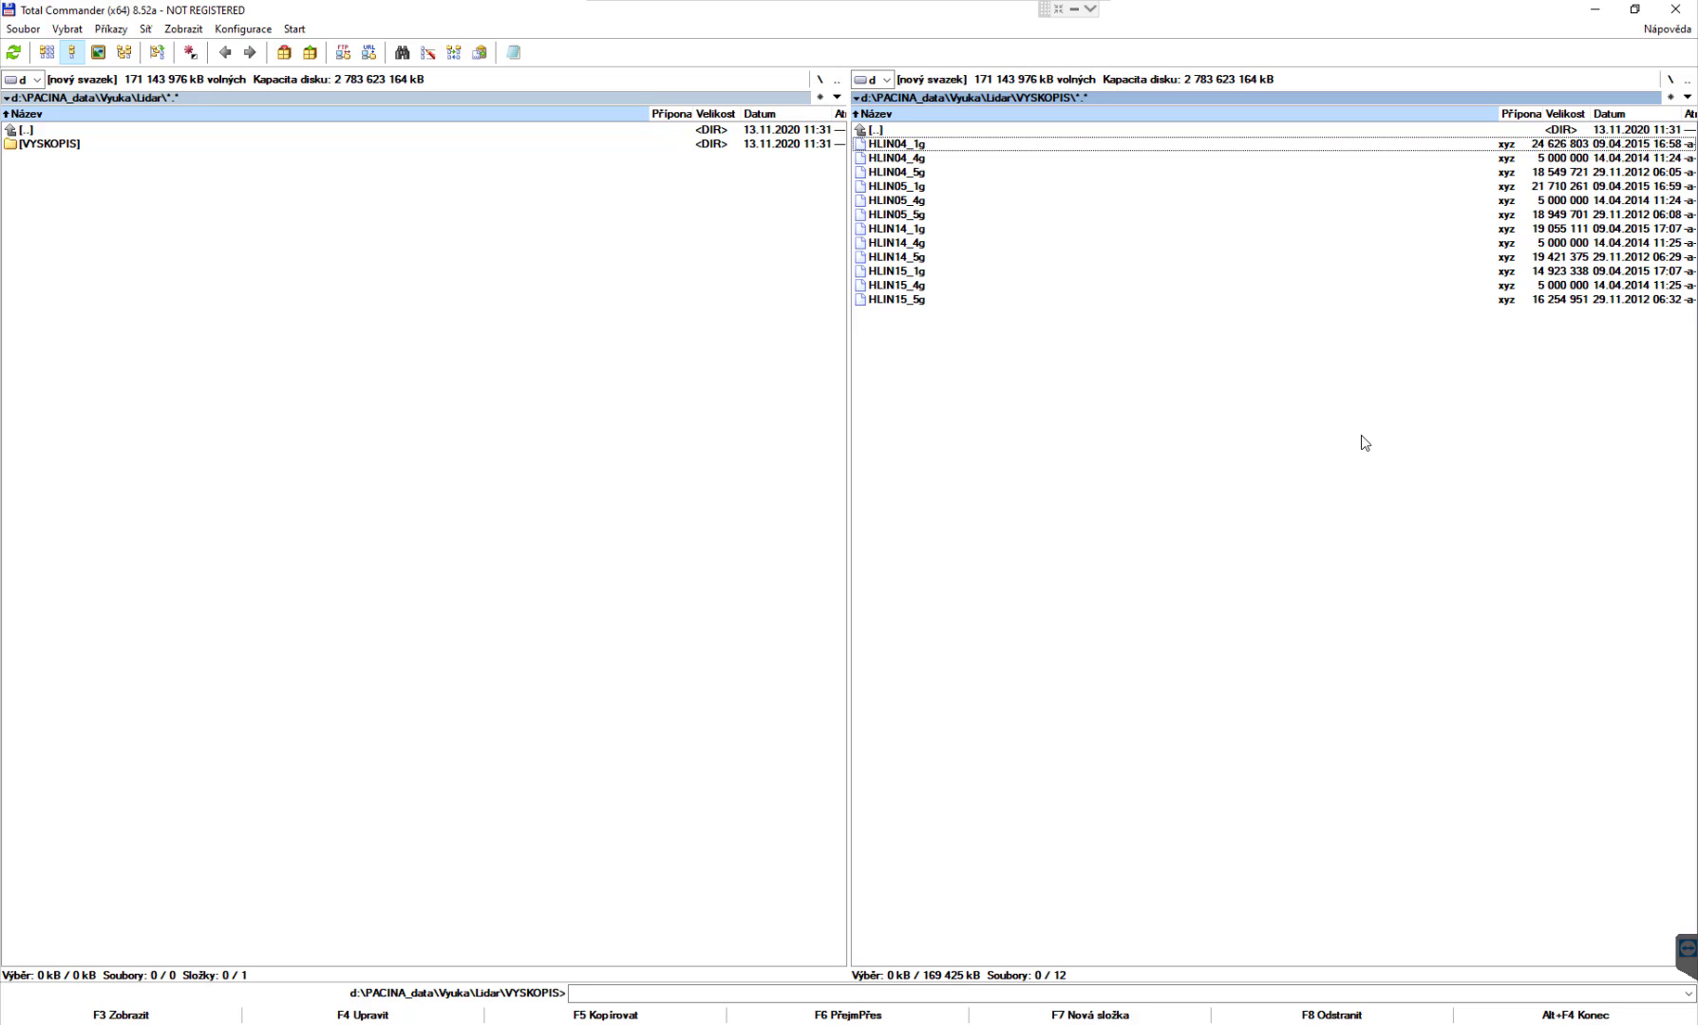
{"action": "key", "text": "Down"}
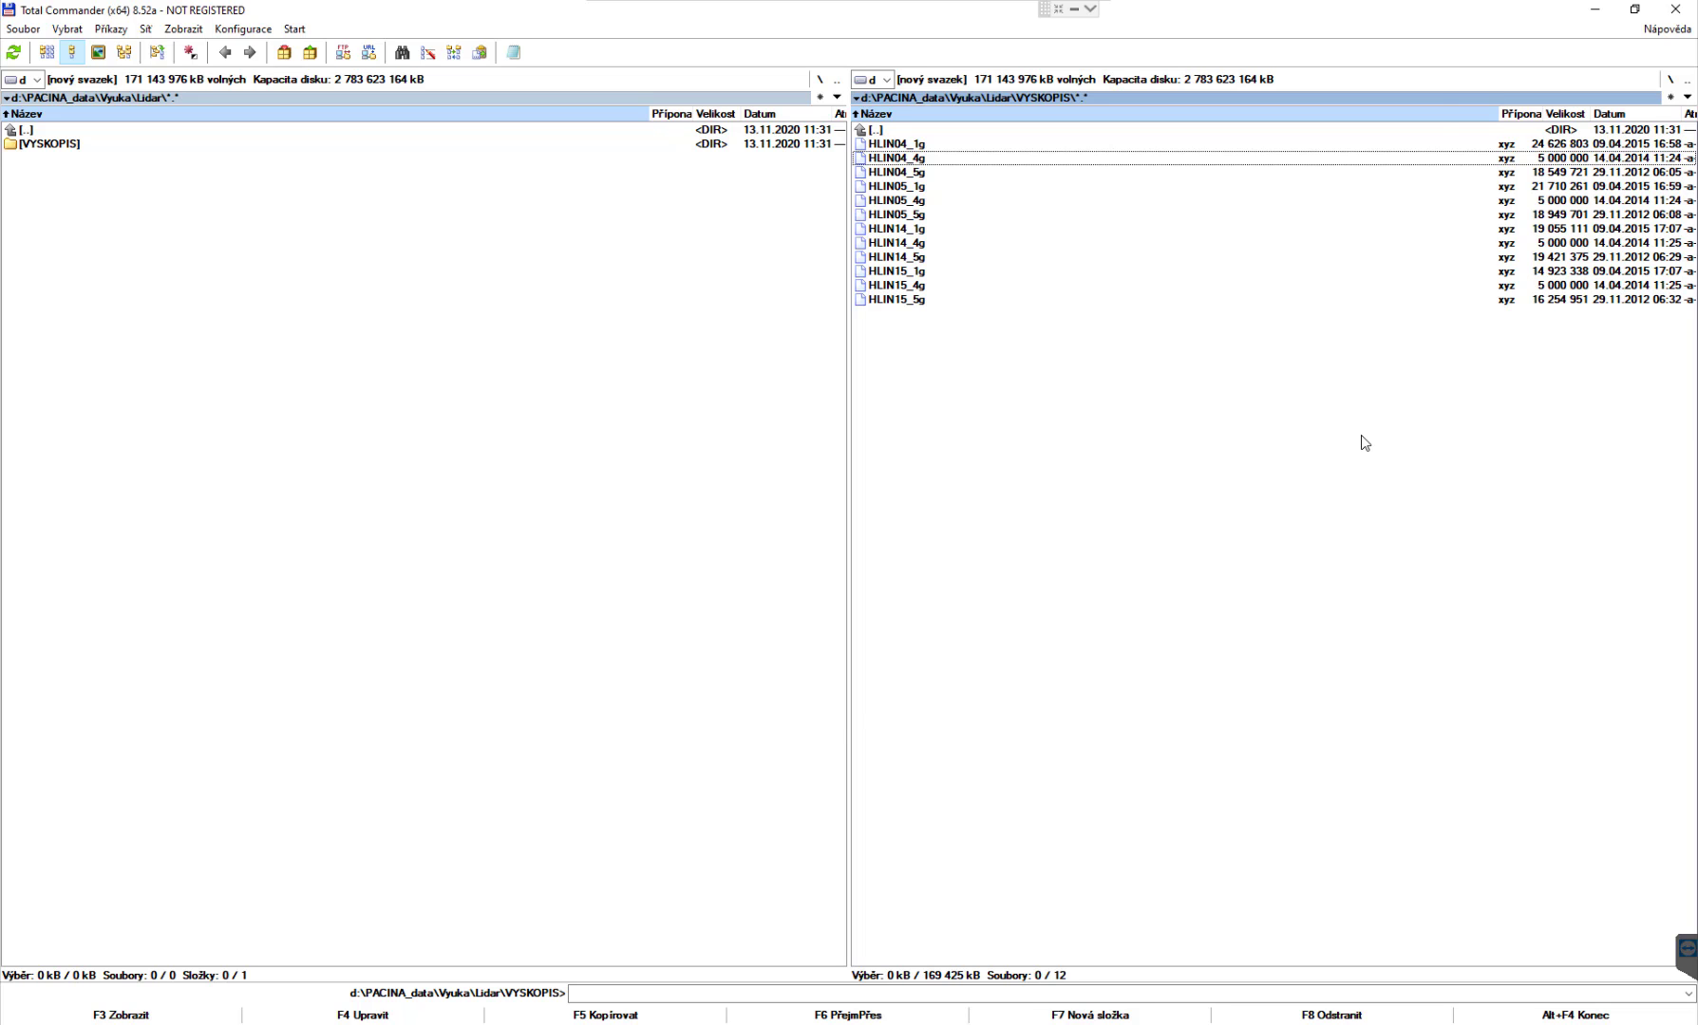
{"action": "key", "text": "F4"}
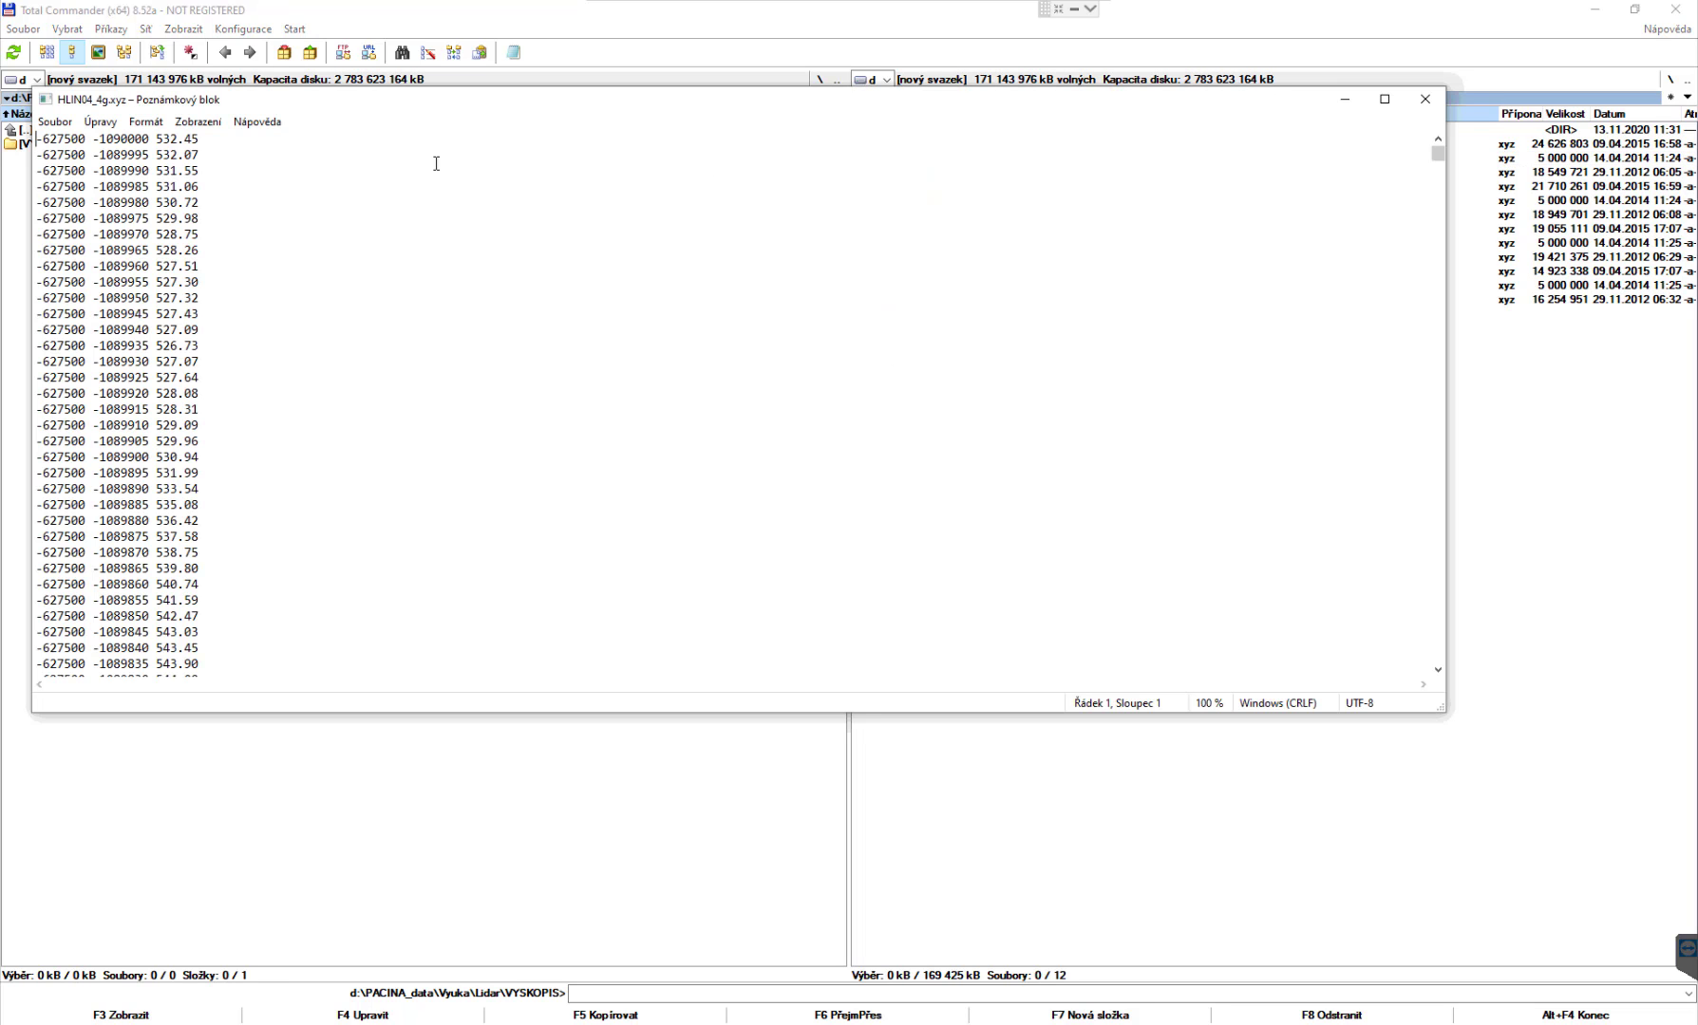
{"action": "left_click_drag", "start_coordinate": [437, 100], "coordinate": [865, 164]}
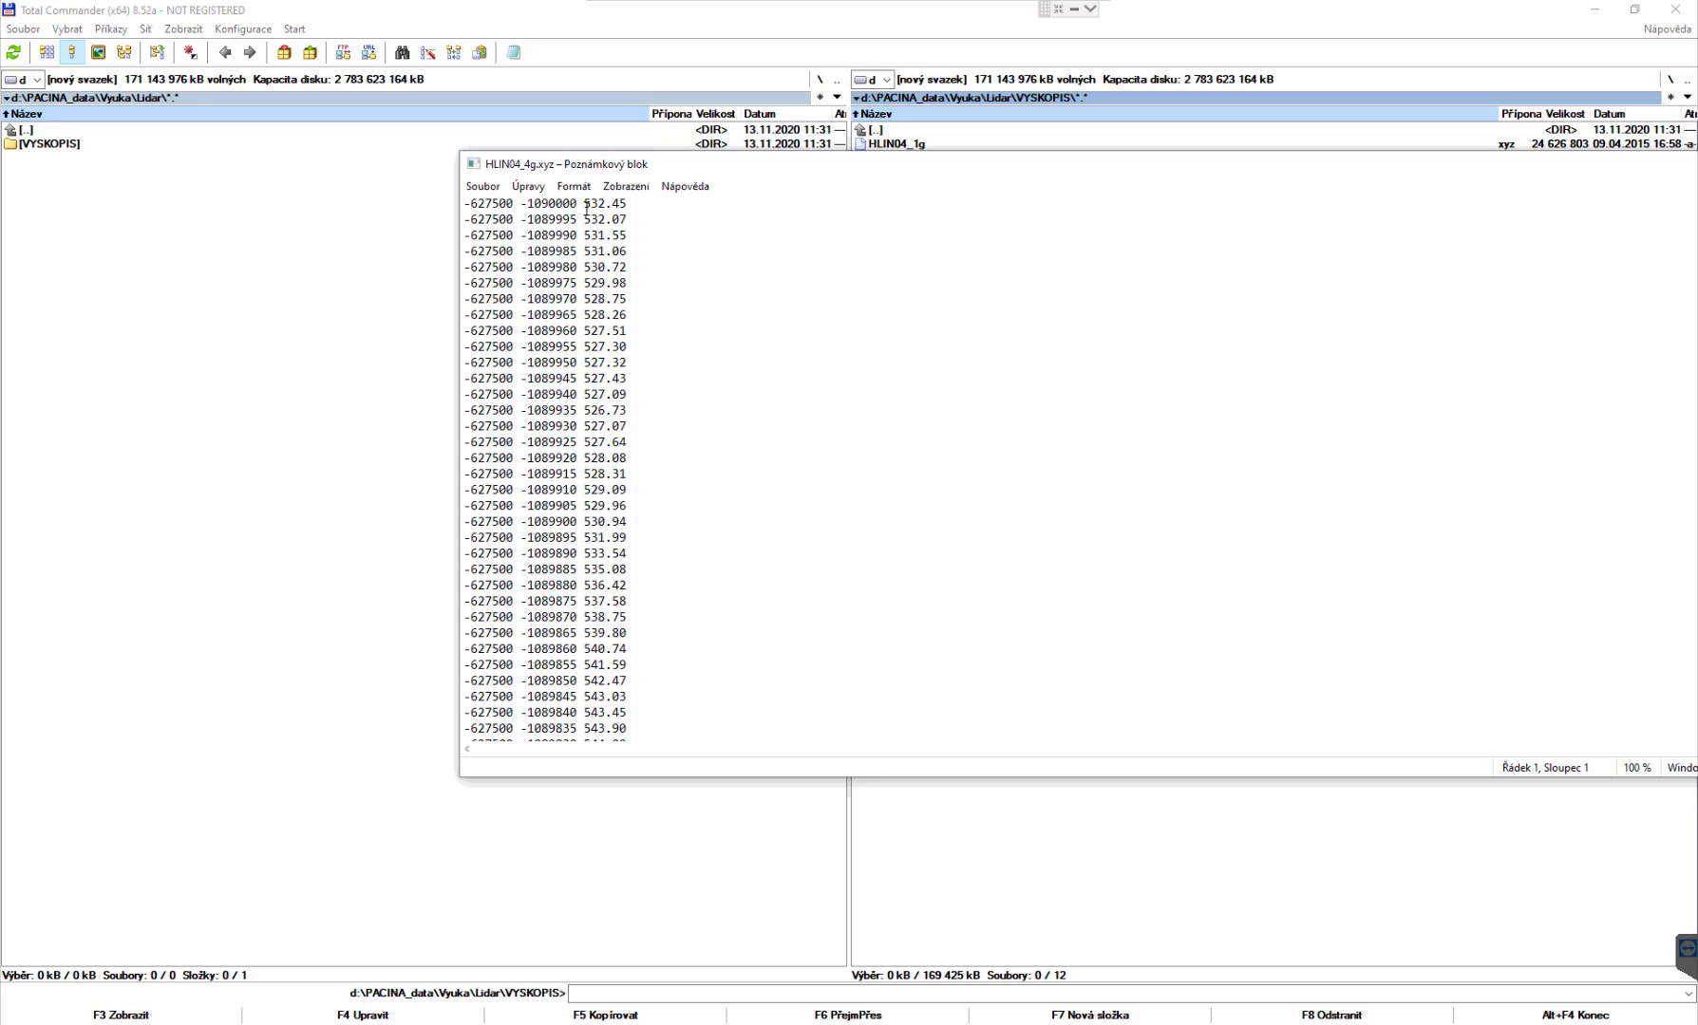
{"action": "left_click_drag", "start_coordinate": [585, 206], "coordinate": [655, 475]}
{"action": "left_click", "coordinate": [725, 444]}
Insert a header line reading "X Y Z" above the first coordinate row of HLIN04_4g.xyz.
{"action": "left_click", "coordinate": [468, 201]}
{"action": "key", "text": "Return"}
{"action": "key", "text": "Up"}
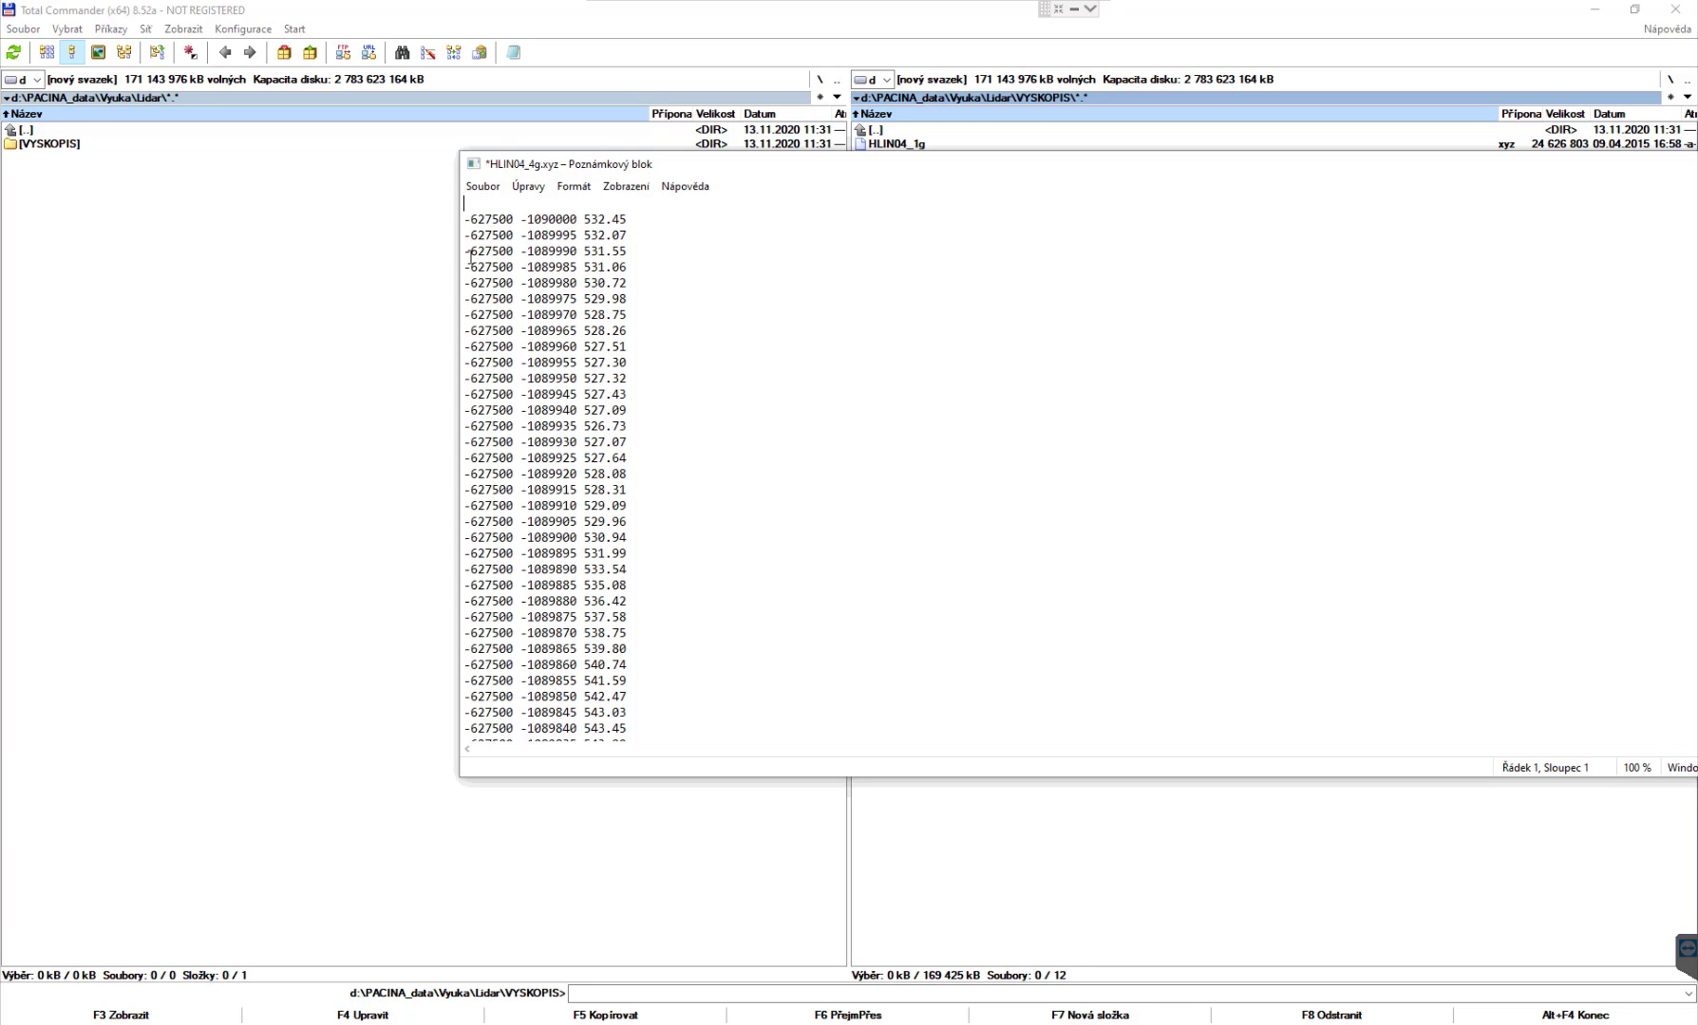
{"action": "type", "text": "Y"}
{"action": "key", "text": "BackSpace"}
{"action": "type", "text": "X Y  Z"}
{"action": "key", "text": "Left"}
{"action": "key", "text": "BackSpace"}
Save the edited HLIN04_4g.xyz and put the Notepad window away.
{"action": "left_click_drag", "start_coordinate": [465, 219], "coordinate": [651, 216]}
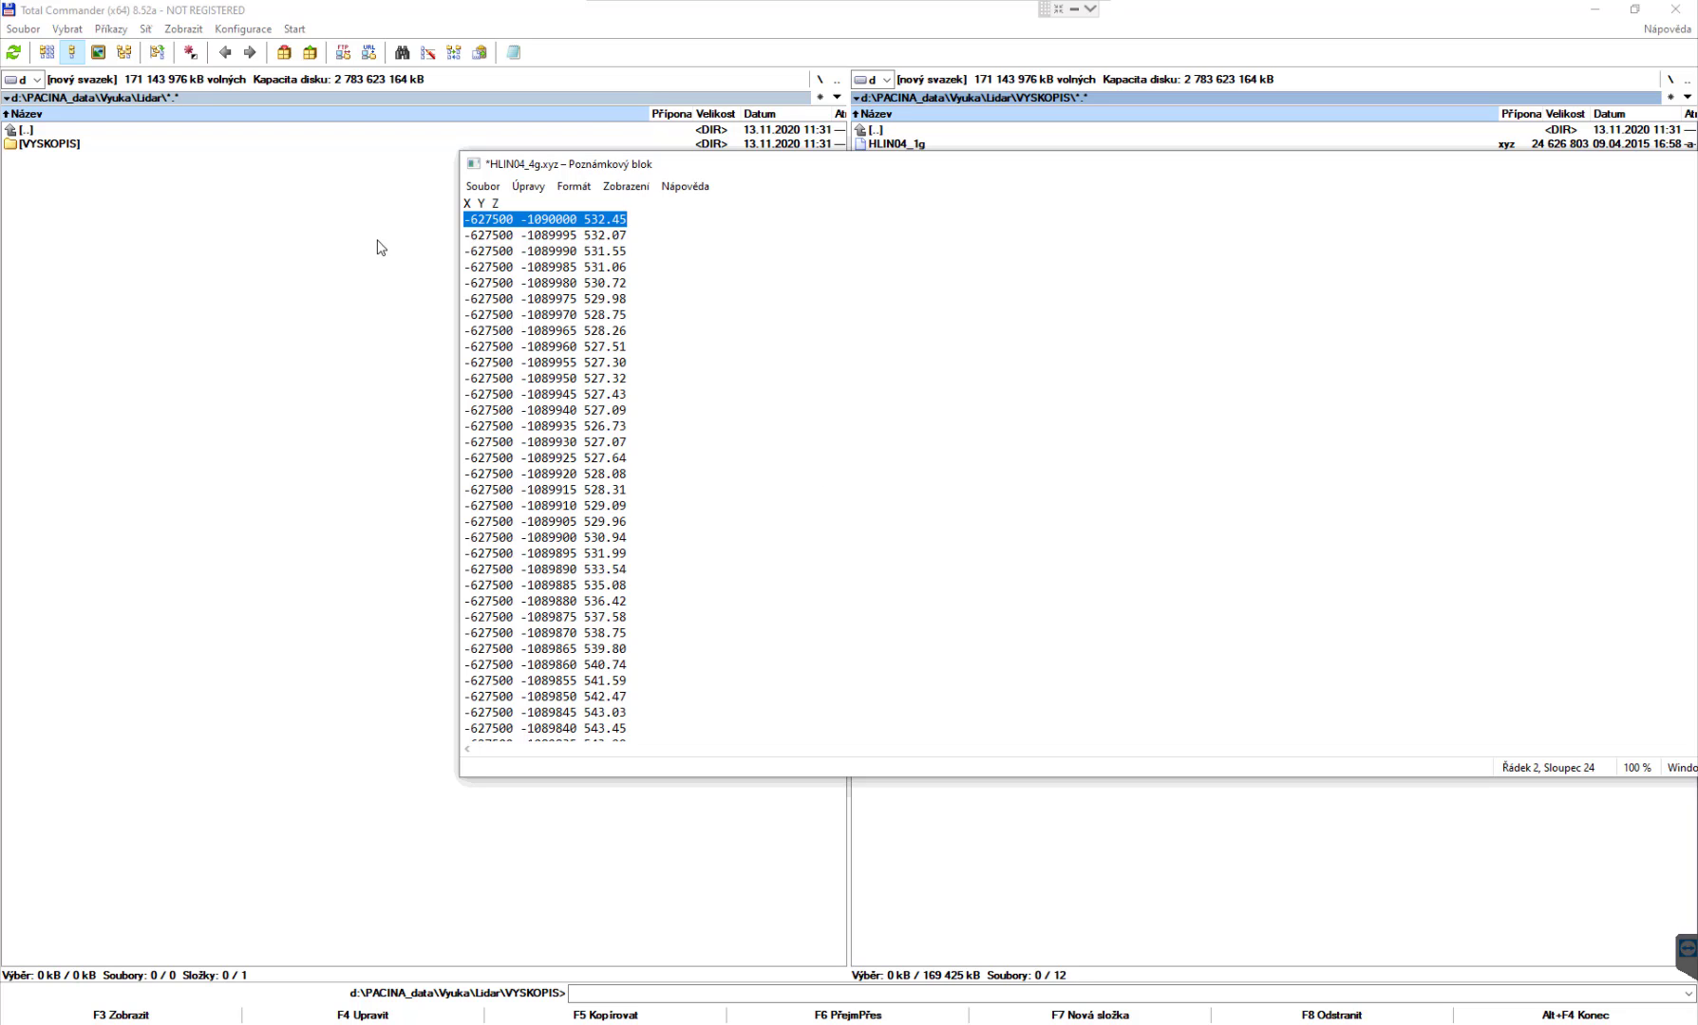
{"action": "left_click", "coordinate": [483, 188]}
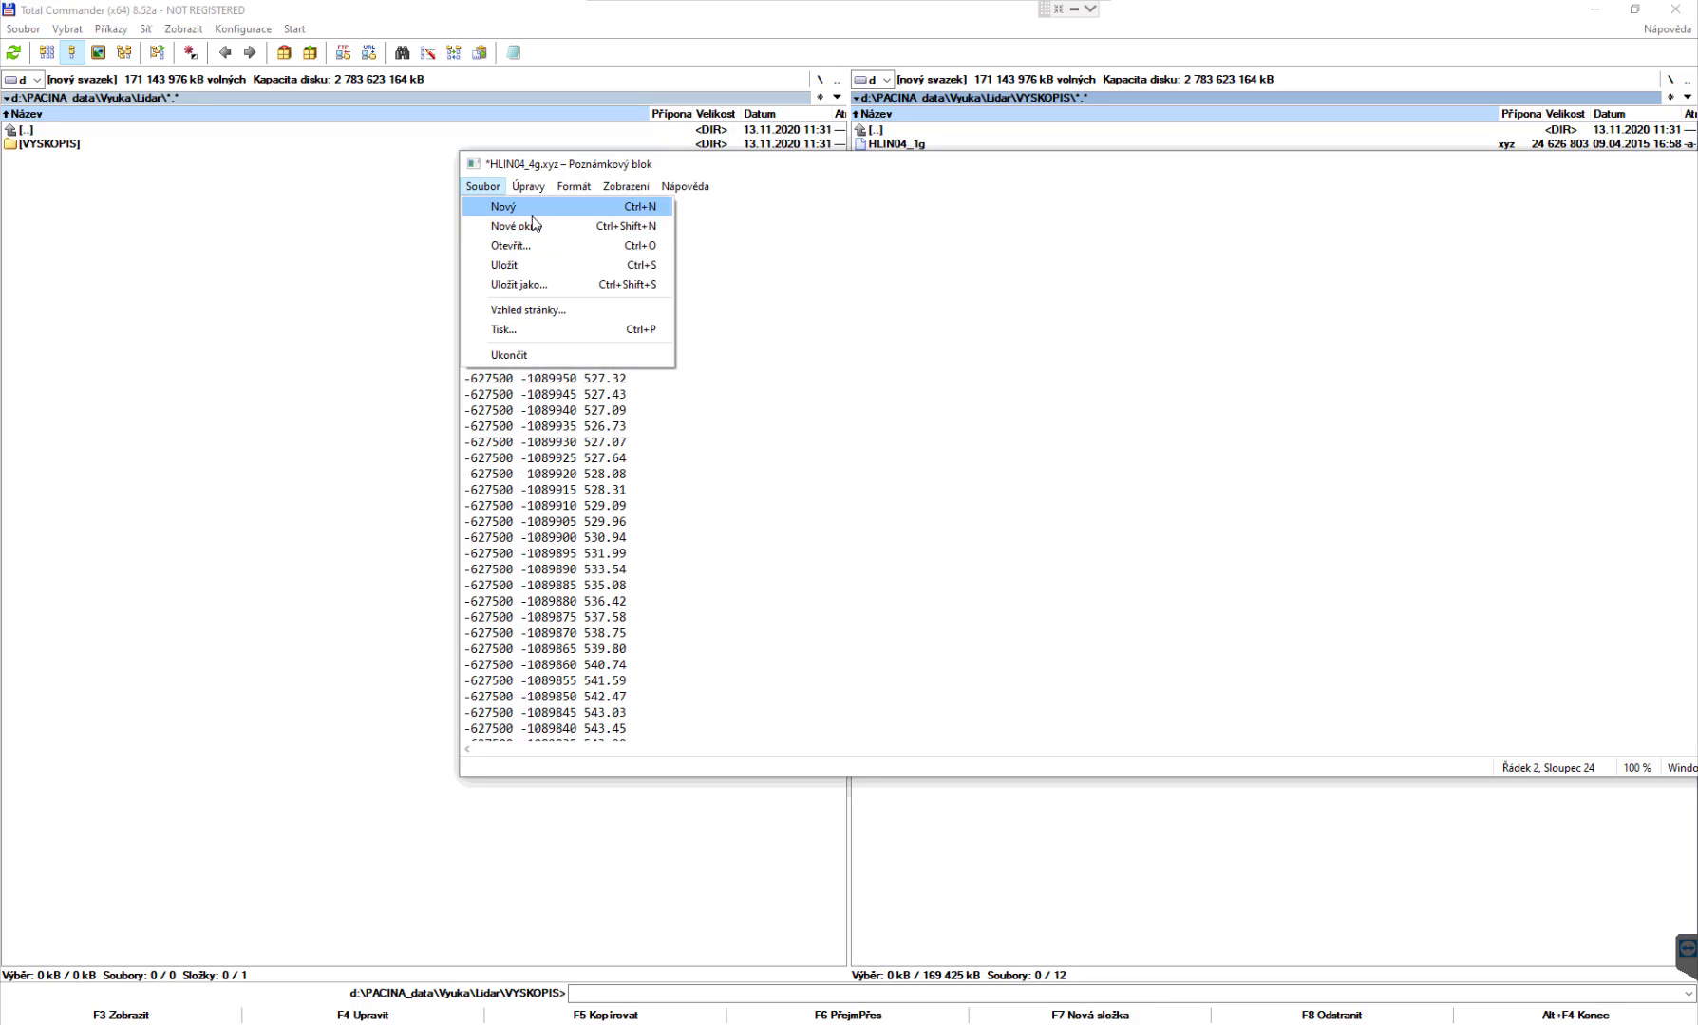
{"action": "left_click", "coordinate": [505, 264]}
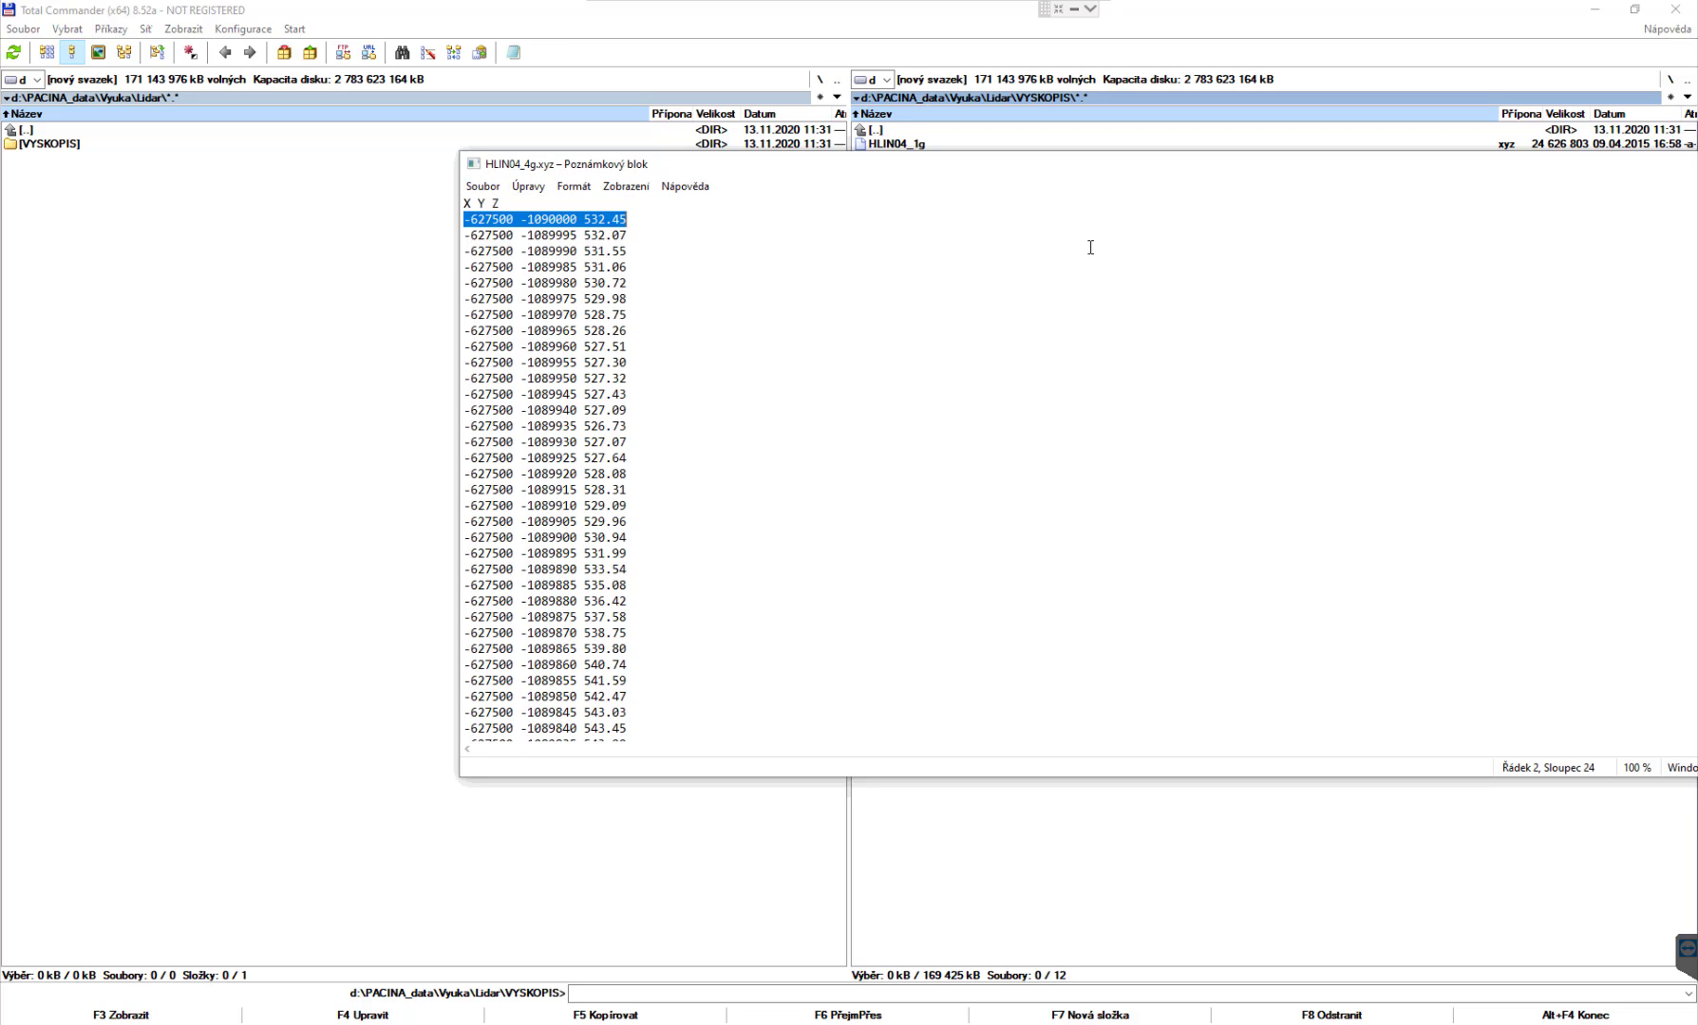
{"action": "left_click_drag", "start_coordinate": [1557, 169], "coordinate": [1248, 192]}
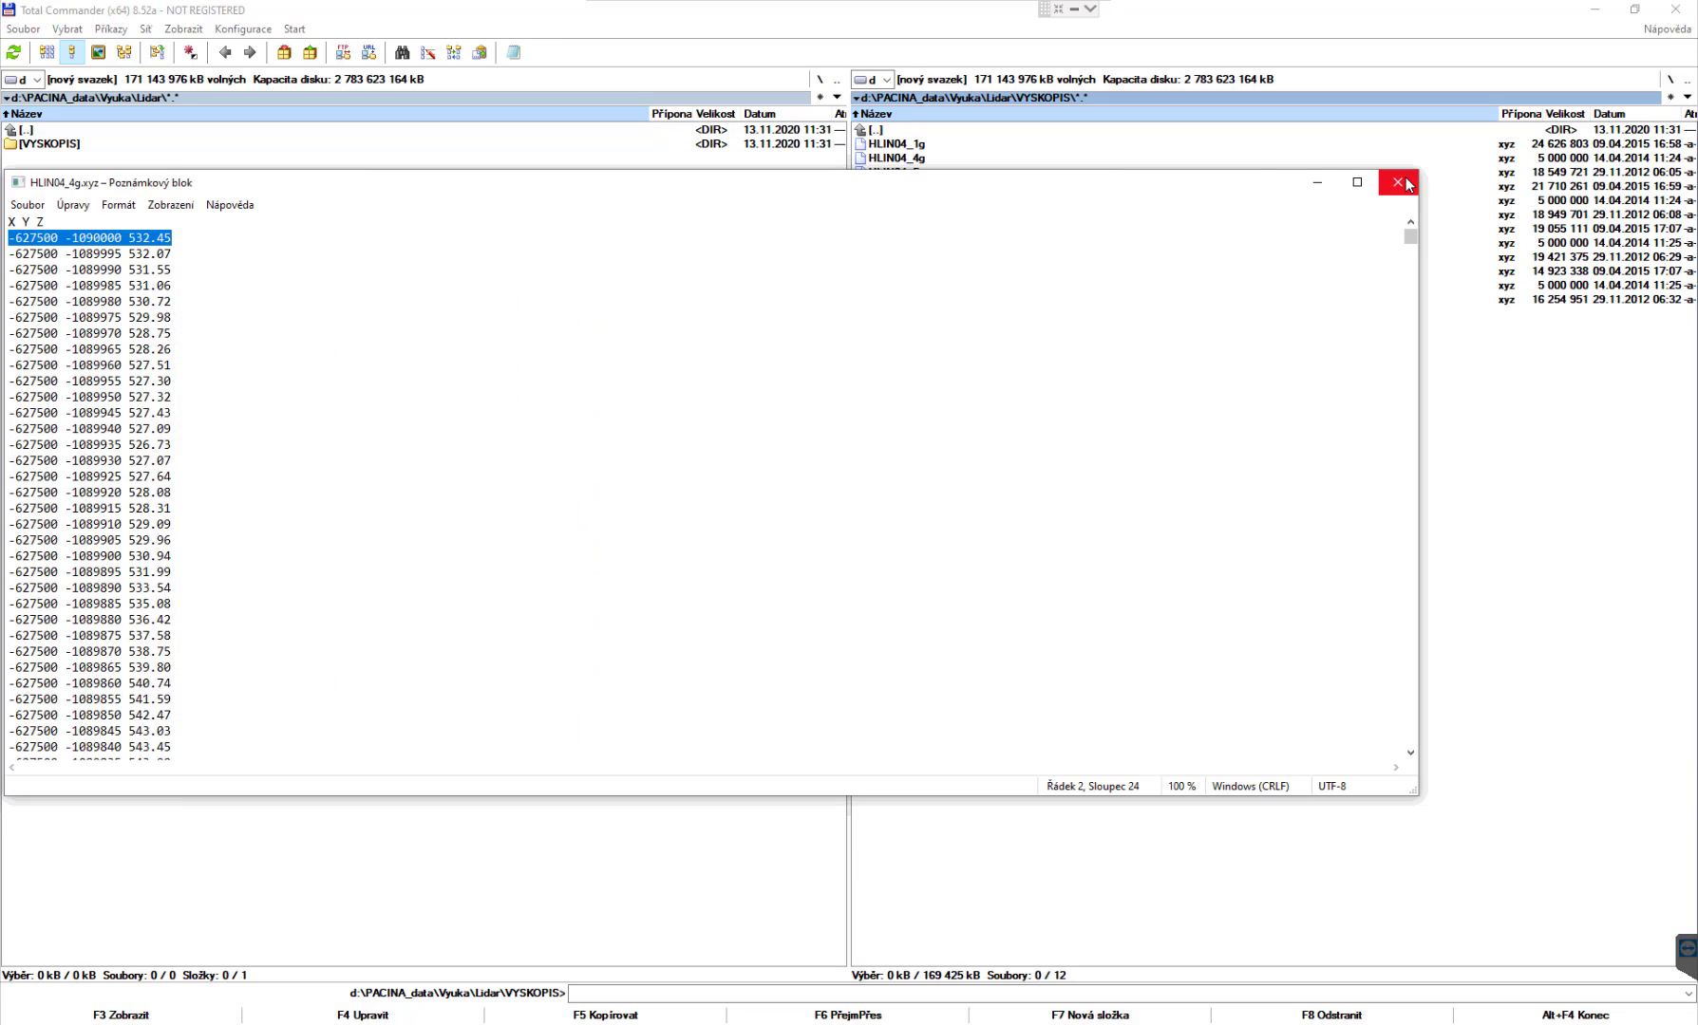
{"action": "left_click", "coordinate": [1316, 182]}
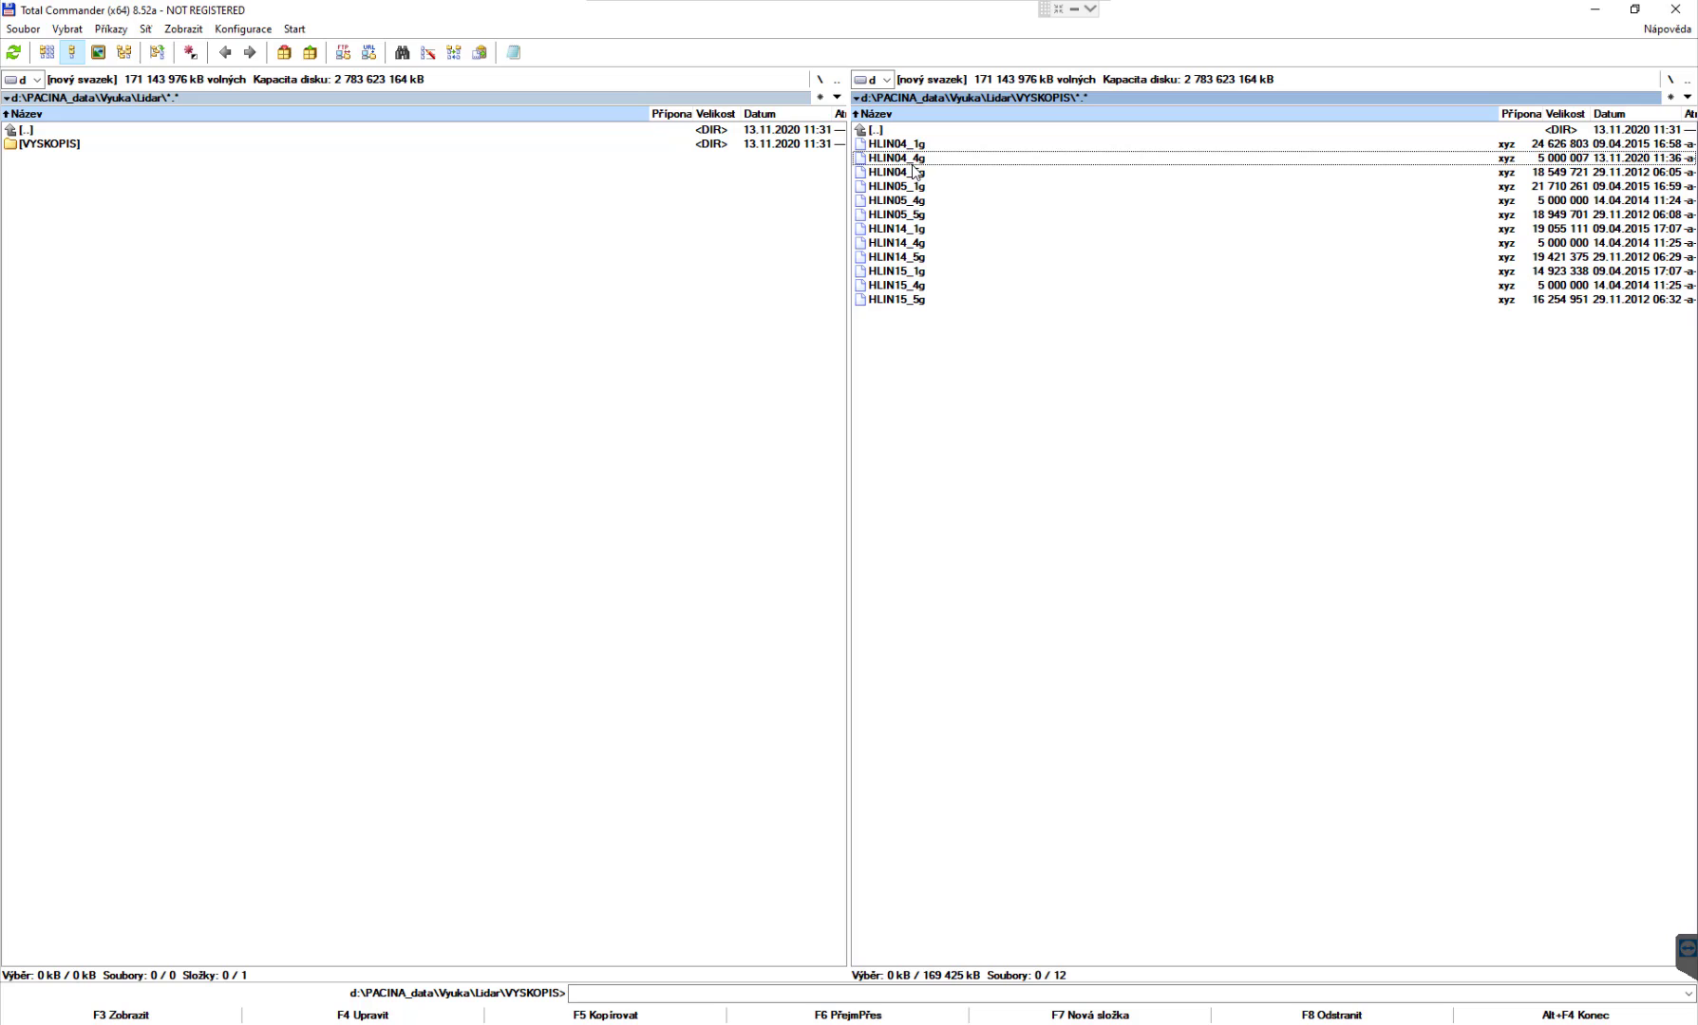
Rename HLIN04_4g.xyz to HLIN04_4g.txt and check the file's contents in the viewer.
{"action": "left_click", "coordinate": [910, 158]}
{"action": "right_click", "coordinate": [910, 159]}
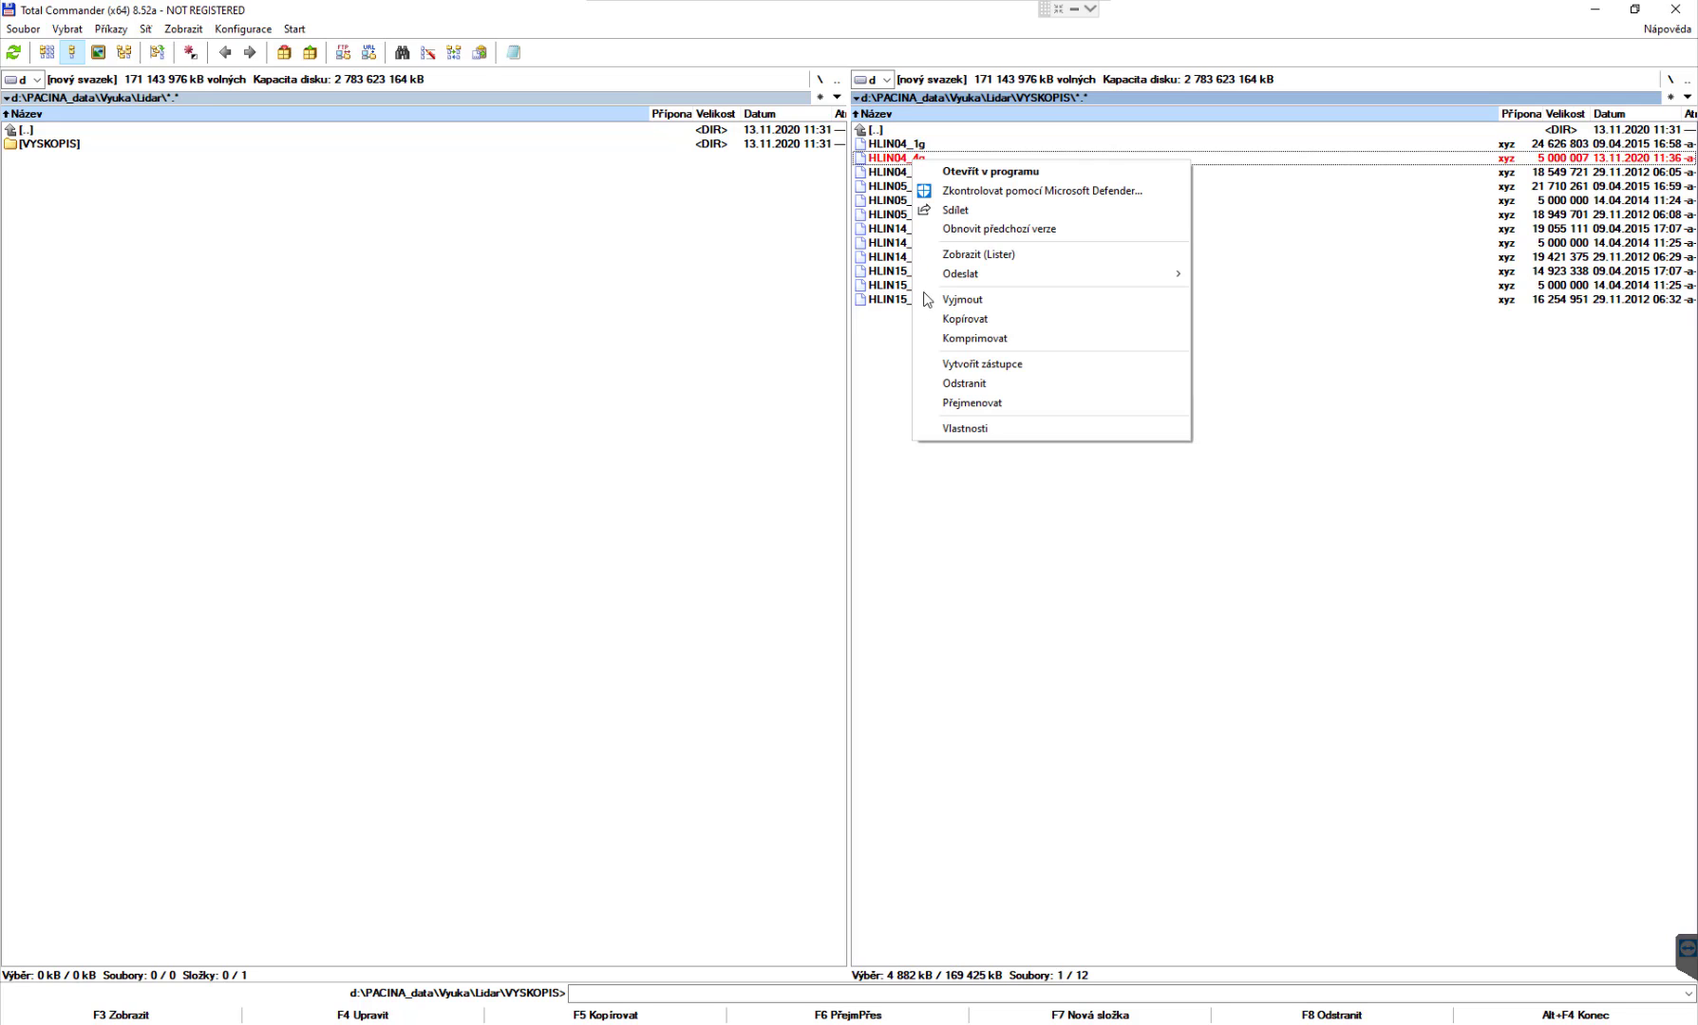
{"action": "left_click", "coordinate": [993, 404]}
{"action": "key", "text": "End"}
{"action": "key", "text": "BackSpace"}
{"action": "key", "text": "BackSpace"}
{"action": "key", "text": "BackSpace"}
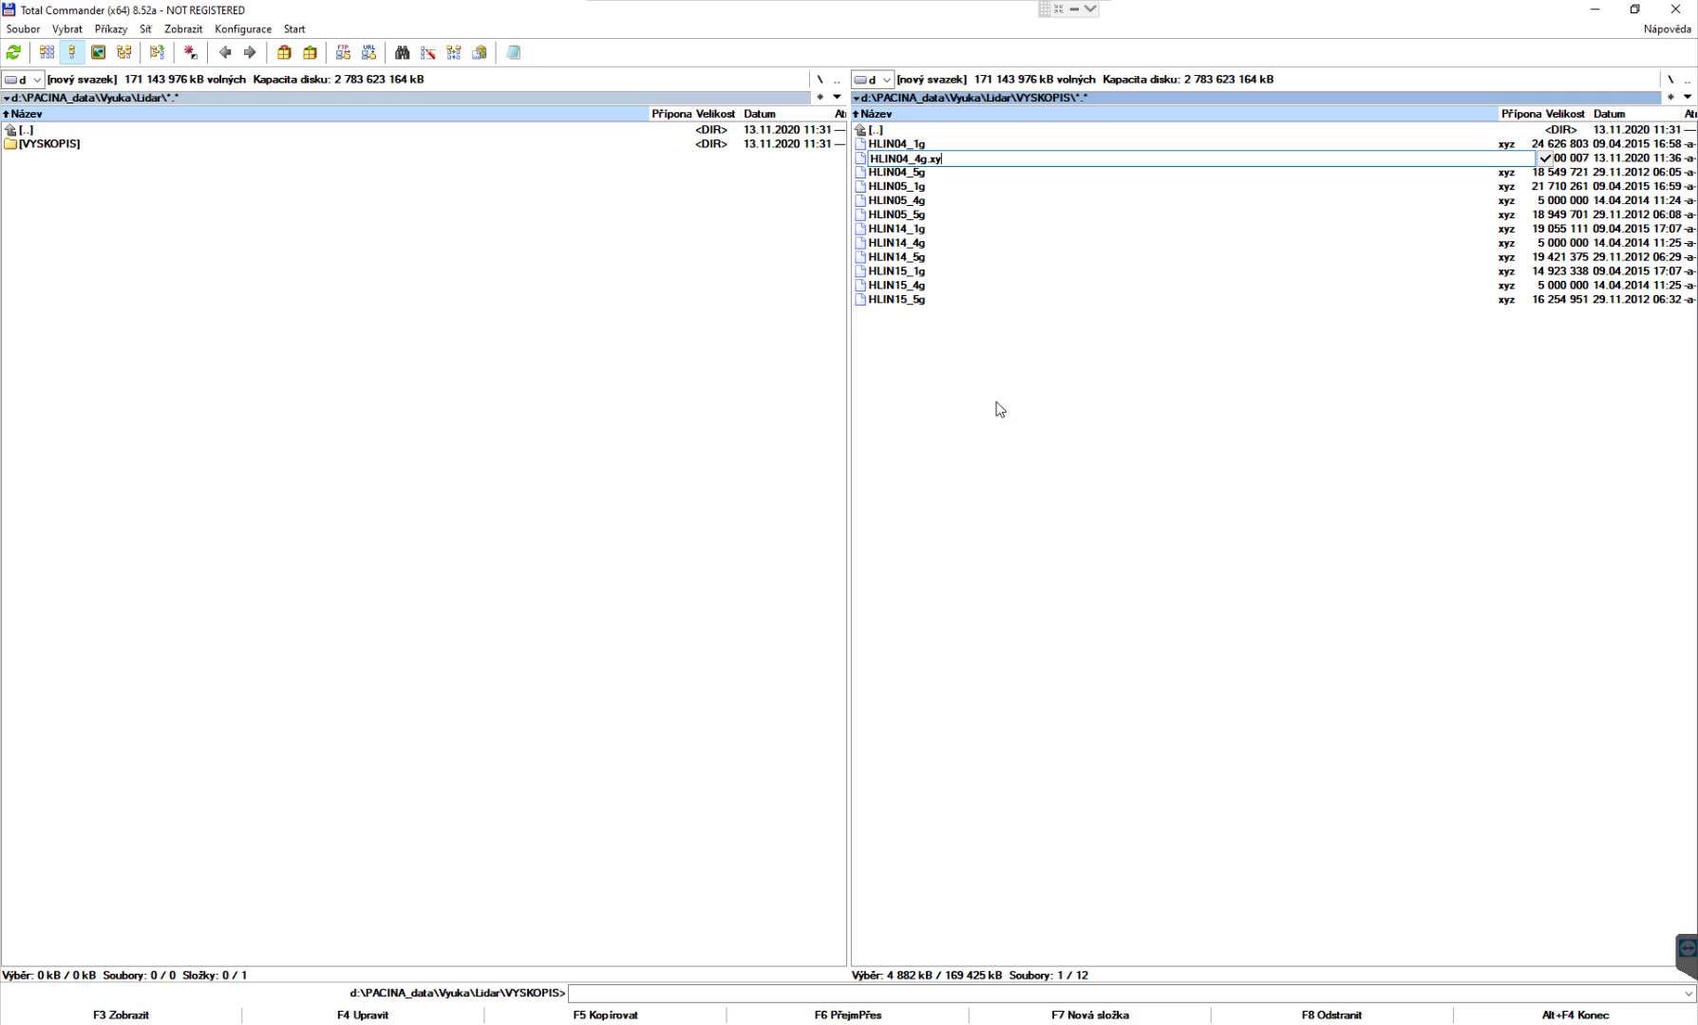
{"action": "type", "text": "txt"}
{"action": "key", "text": "Return"}
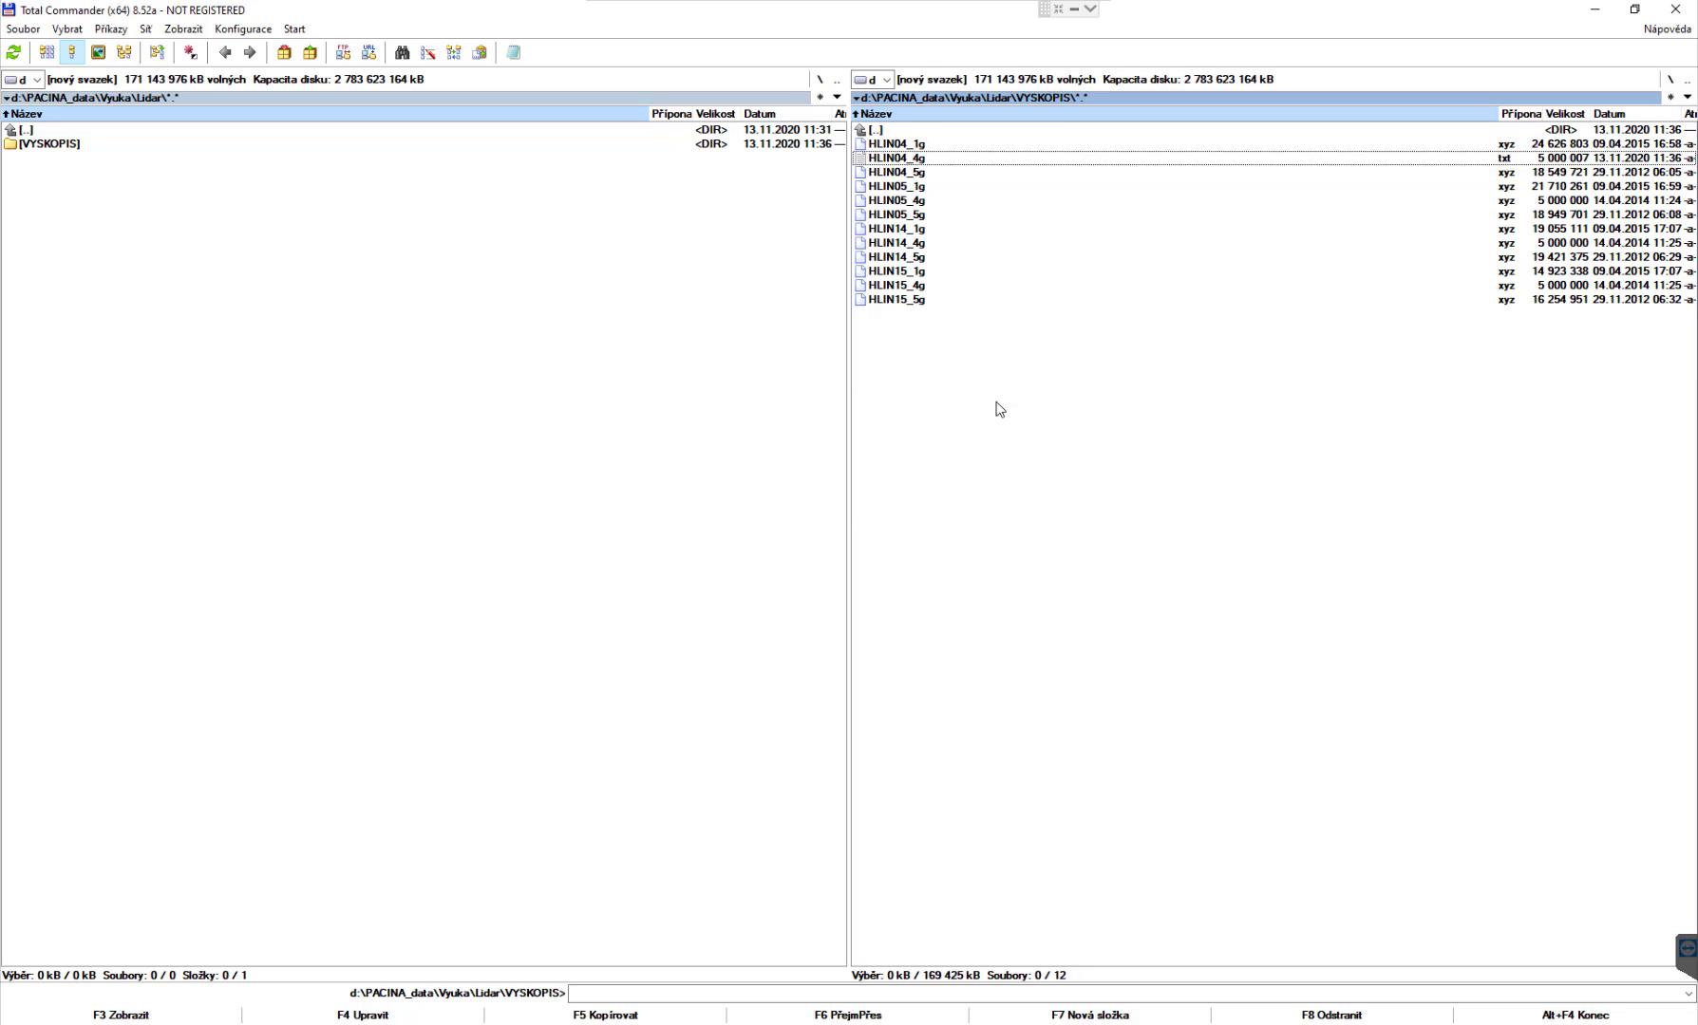
{"action": "key", "text": "F3"}
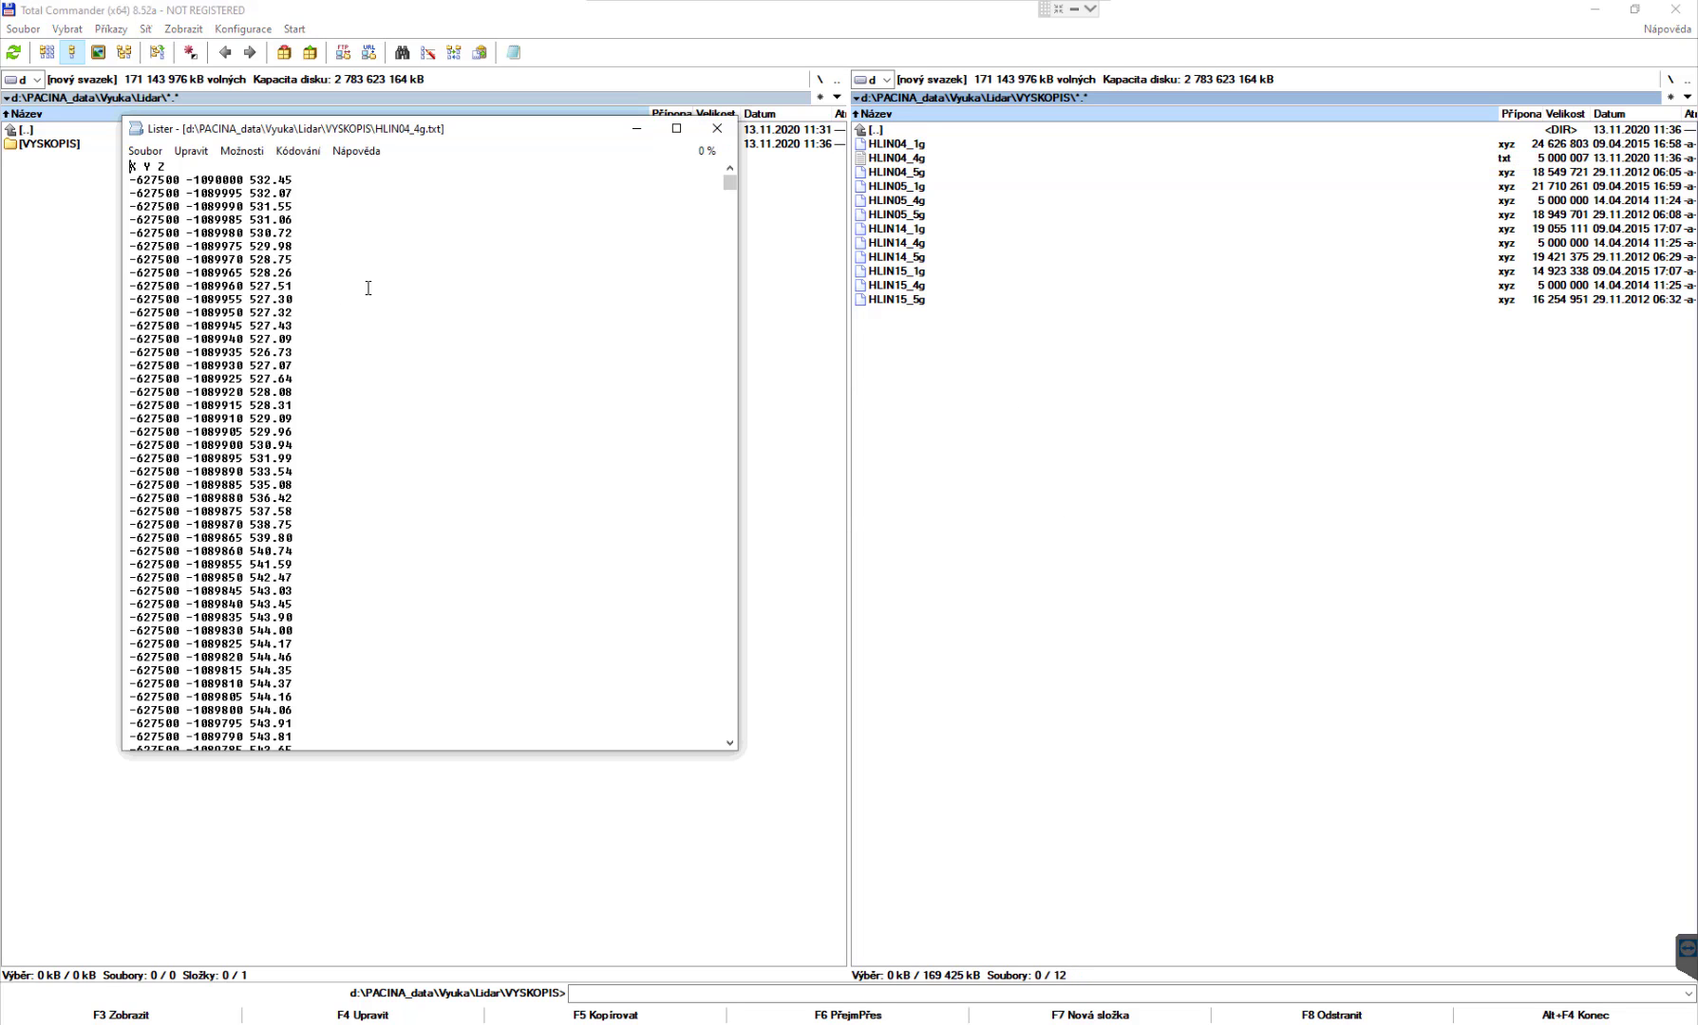
{"action": "key", "text": "Escape"}
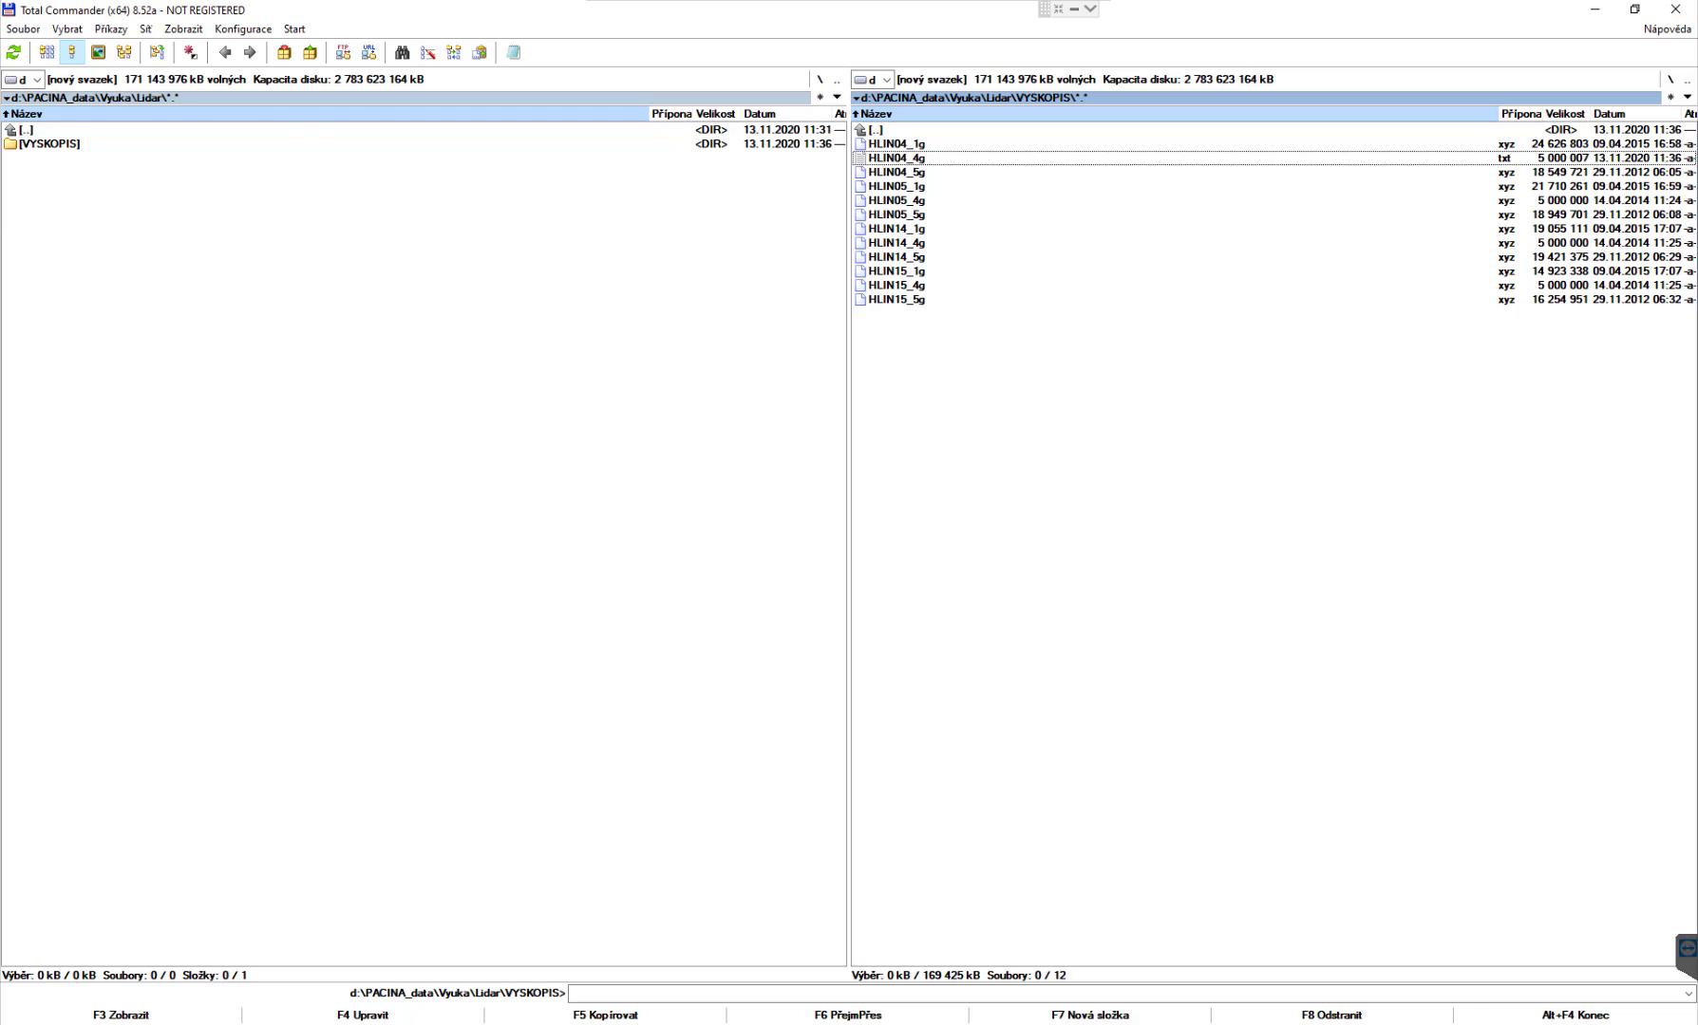
Switch back to ArcGIS Pro and insert a new map into the Vyskopis project.
{"action": "key", "text": "alt+Tab"}
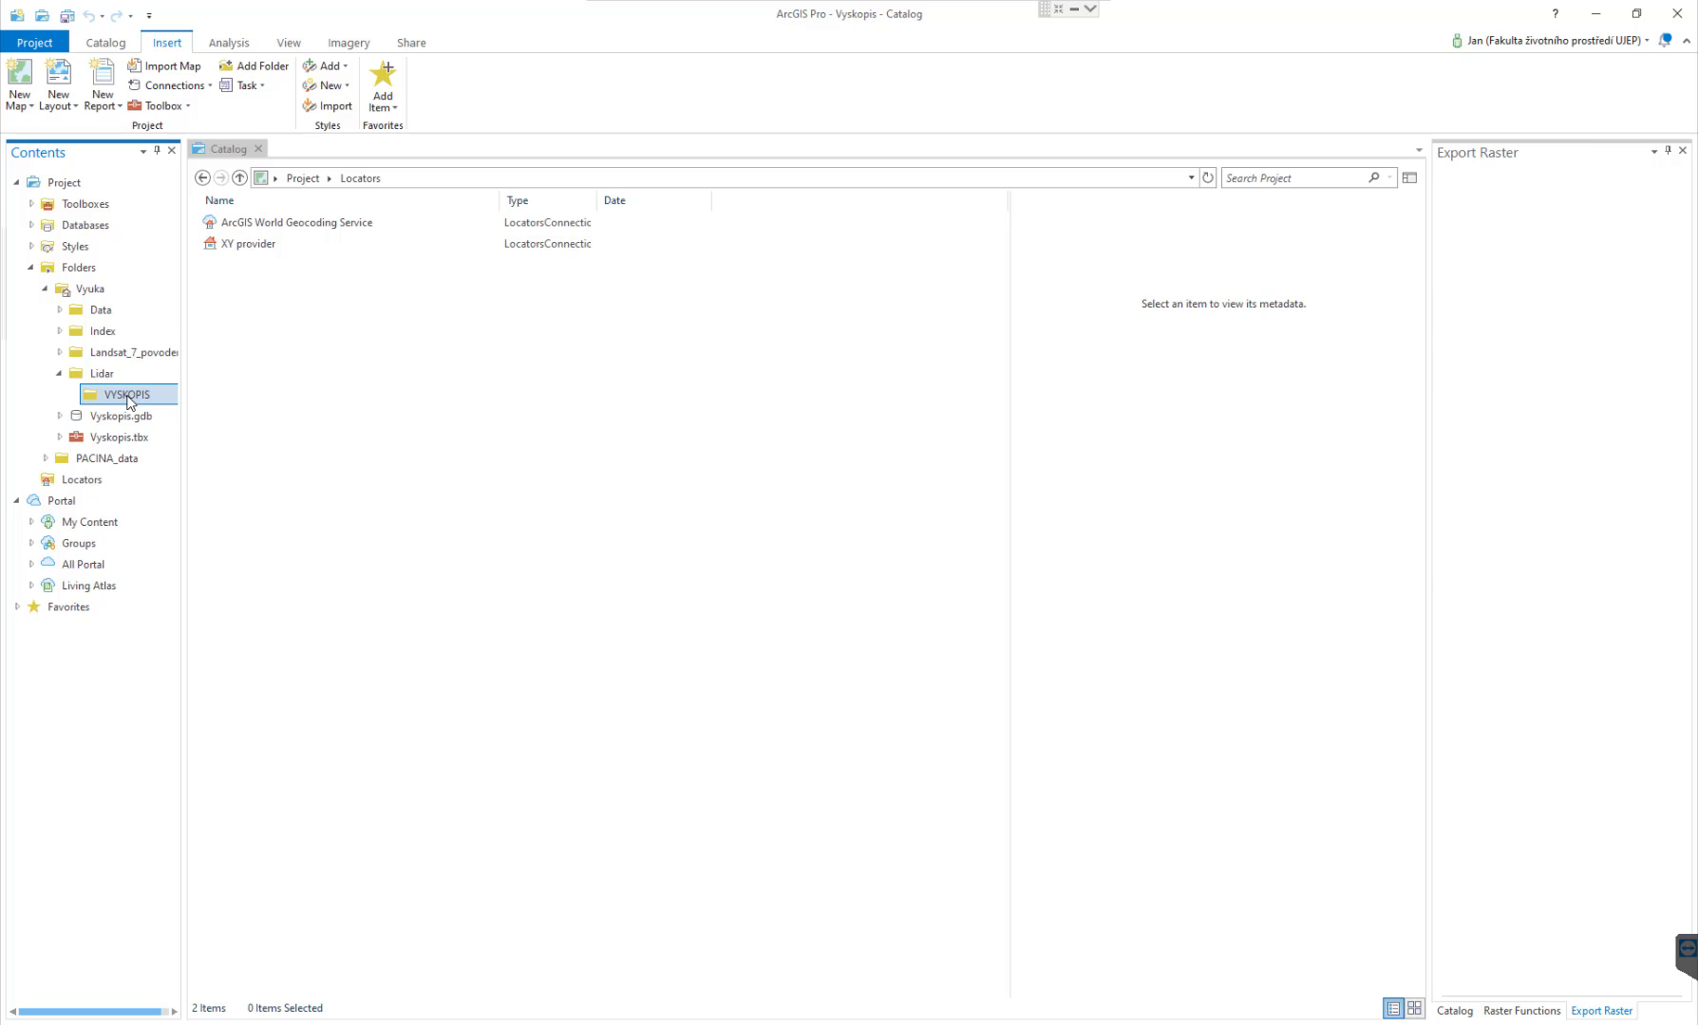
{"action": "left_click", "coordinate": [19, 74]}
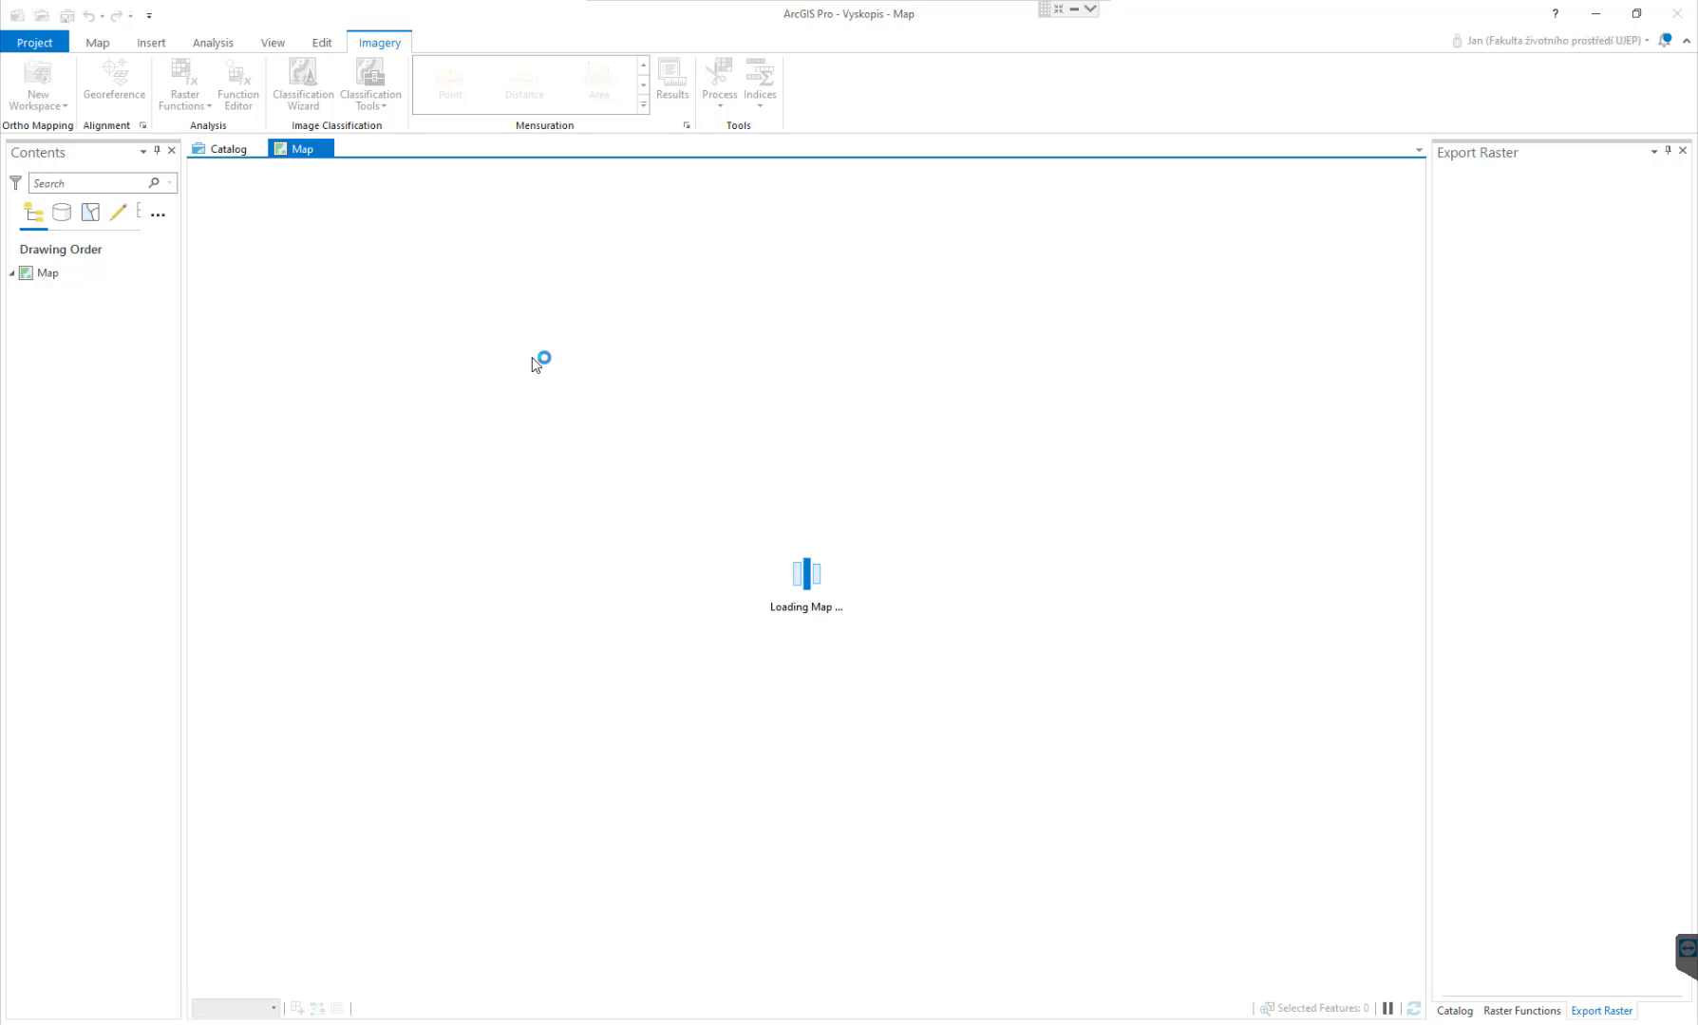
{"action": "left_click", "coordinate": [160, 41]}
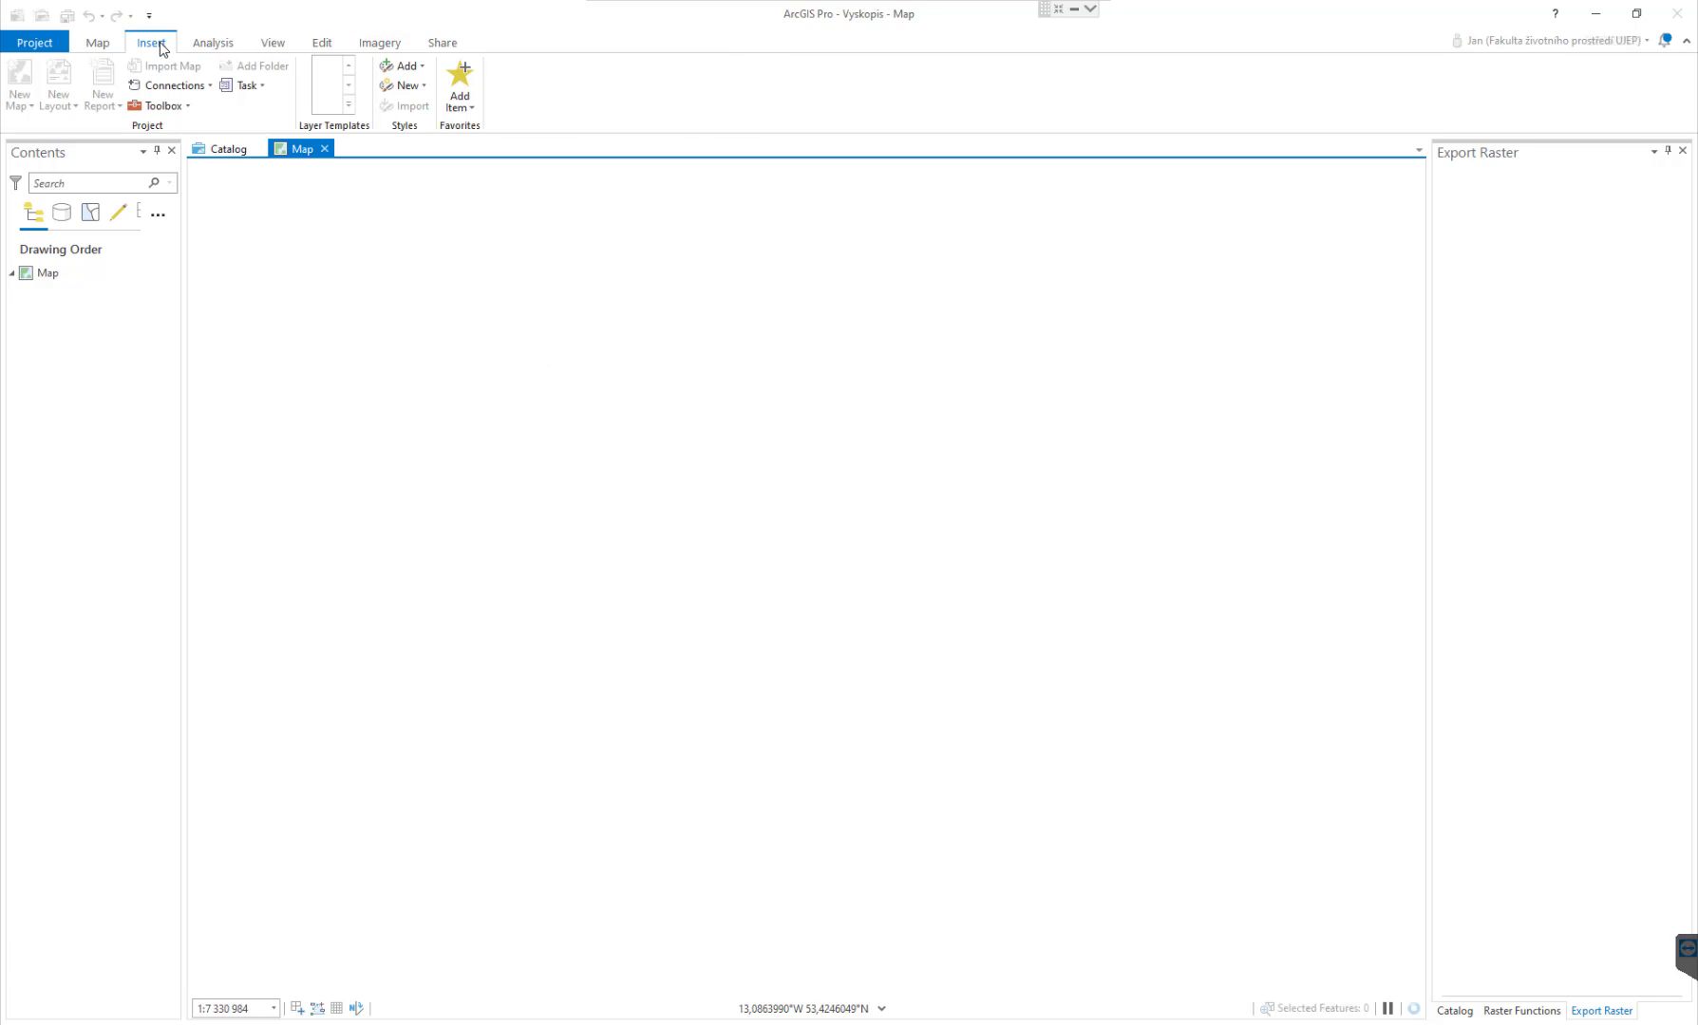
Start adding XY point data to the map with HLIN04_4g.txt from the VYSKOPIS folder as the input table.
{"action": "left_click", "coordinate": [100, 44]}
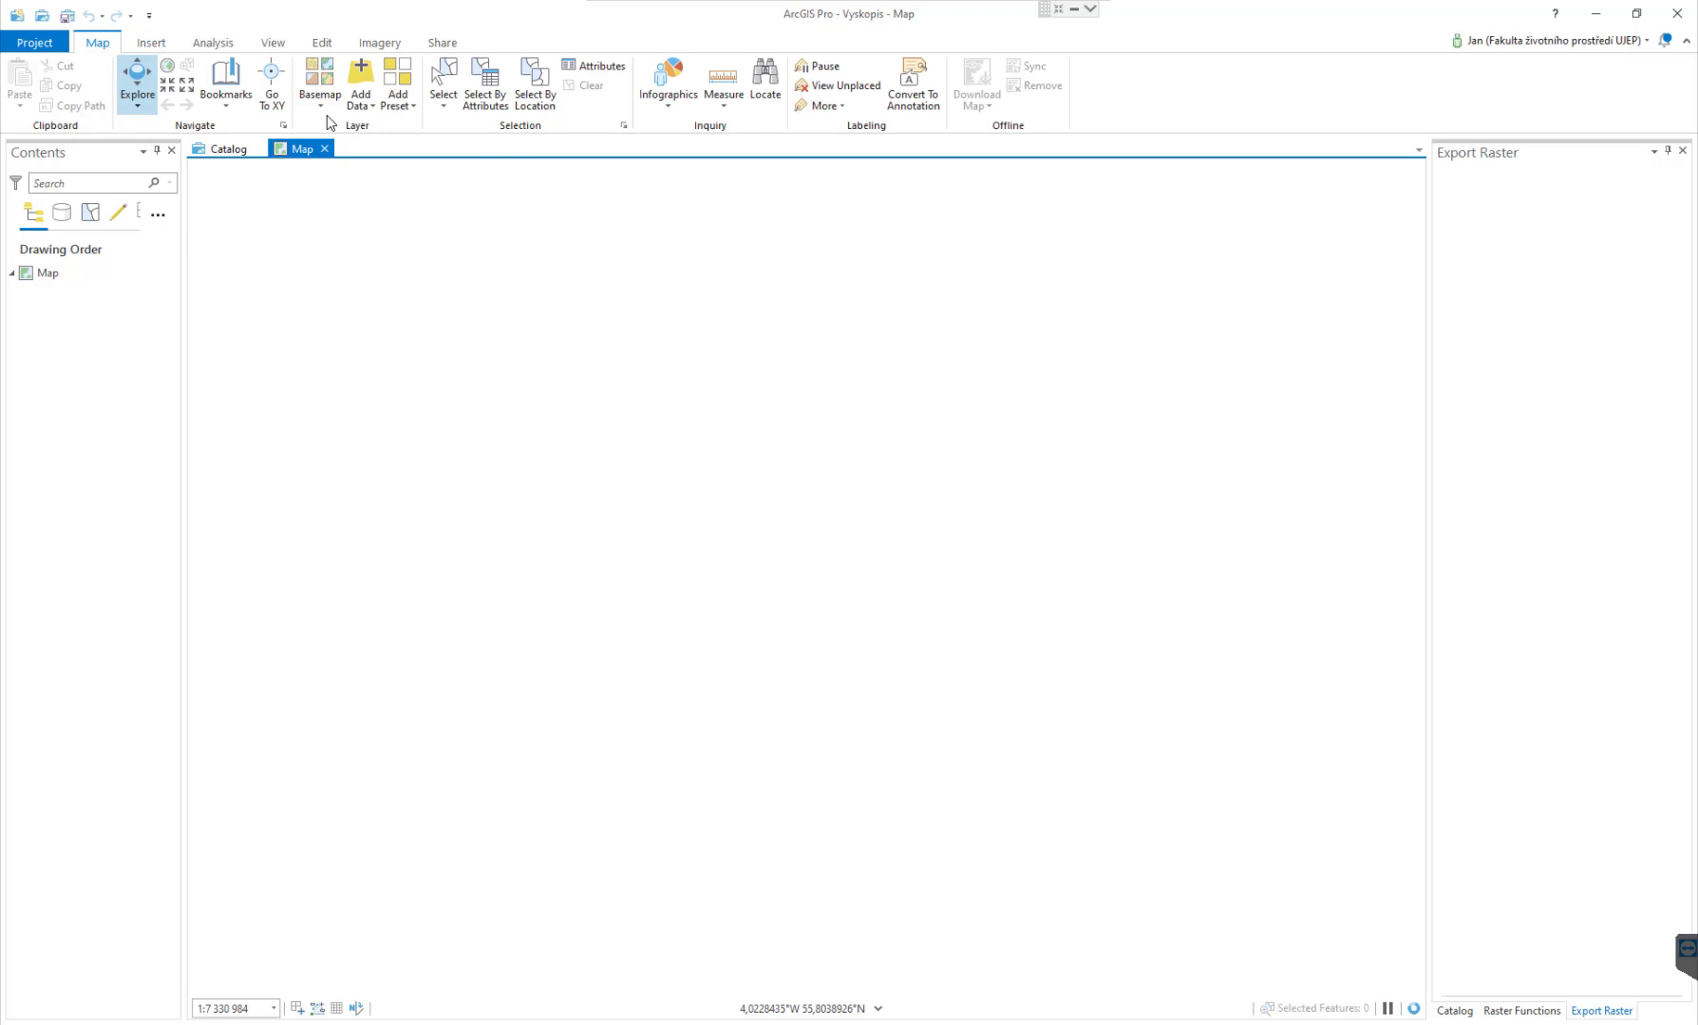
{"action": "left_click", "coordinate": [365, 107]}
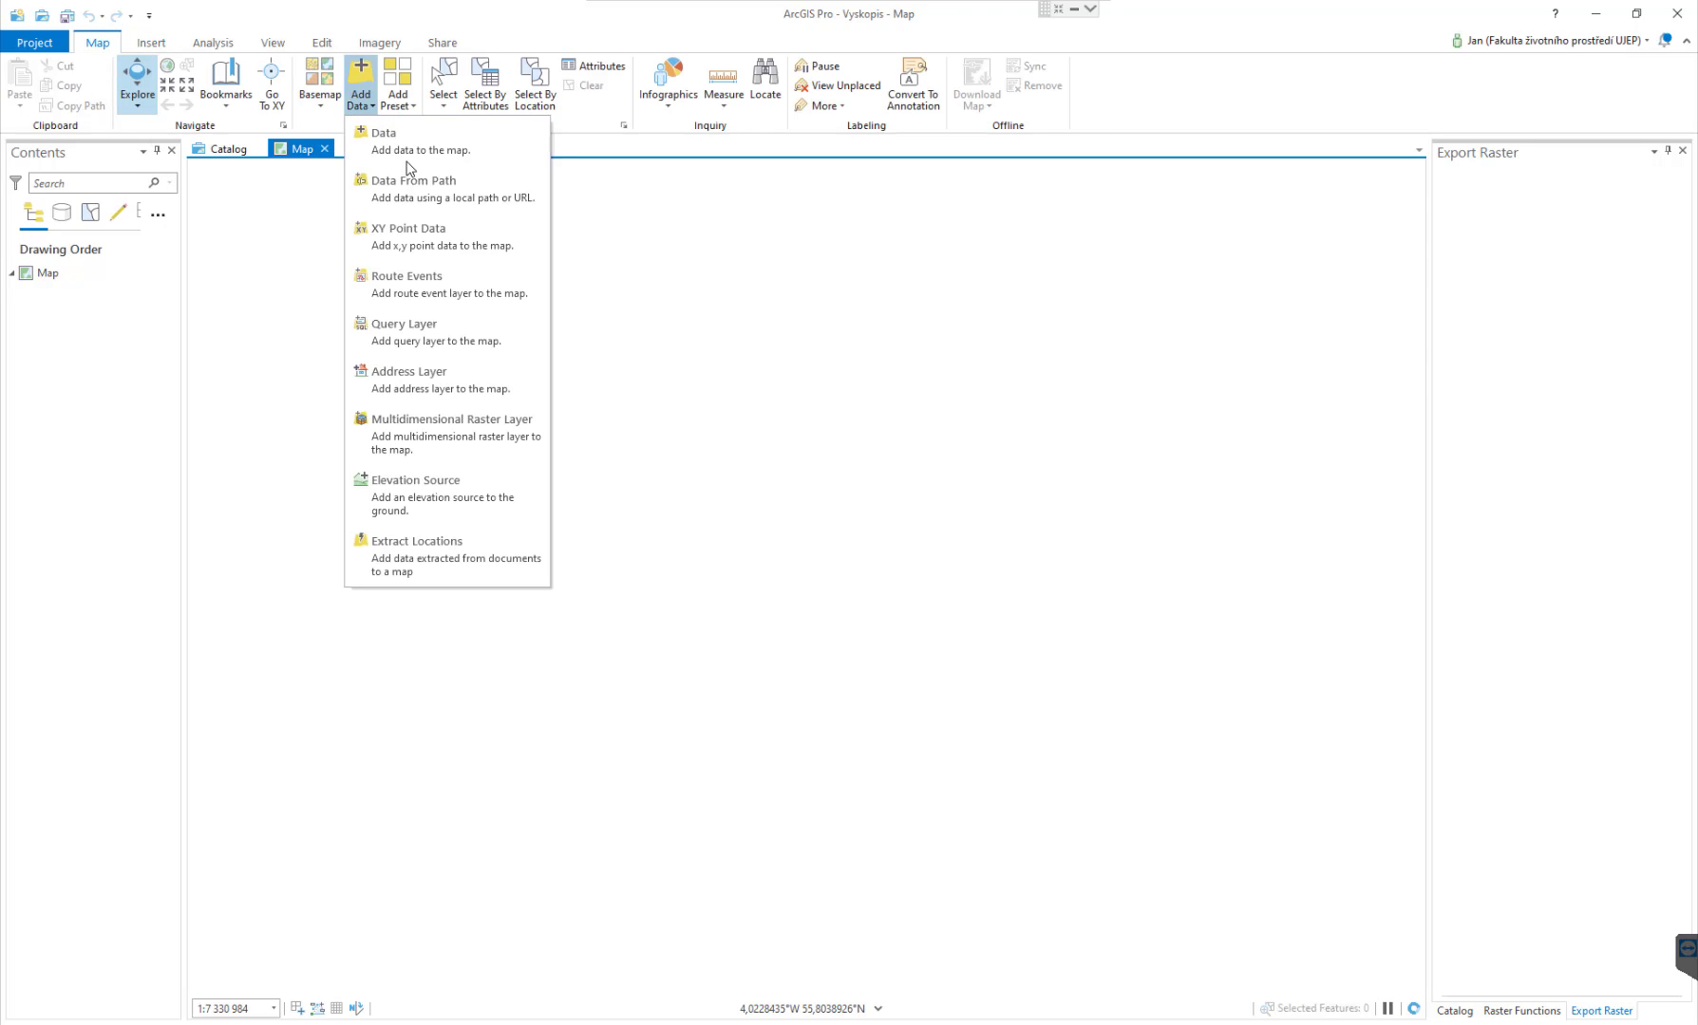
{"action": "left_click", "coordinate": [446, 247]}
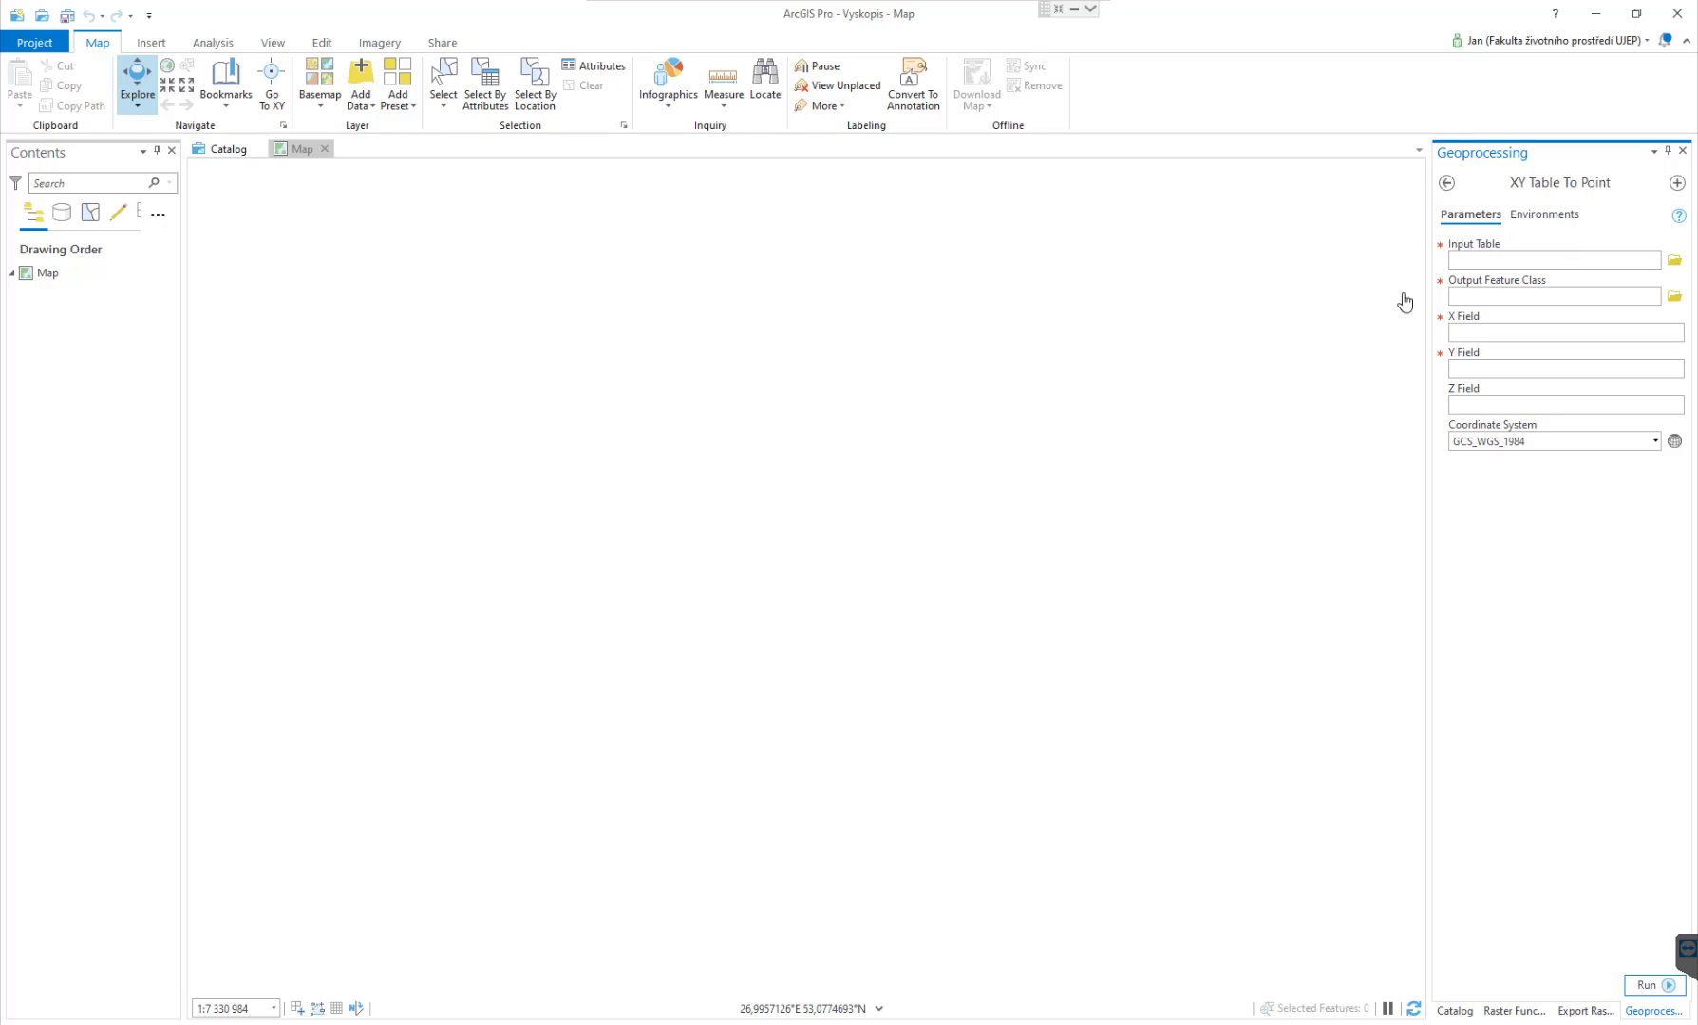
{"action": "left_click", "coordinate": [1674, 260]}
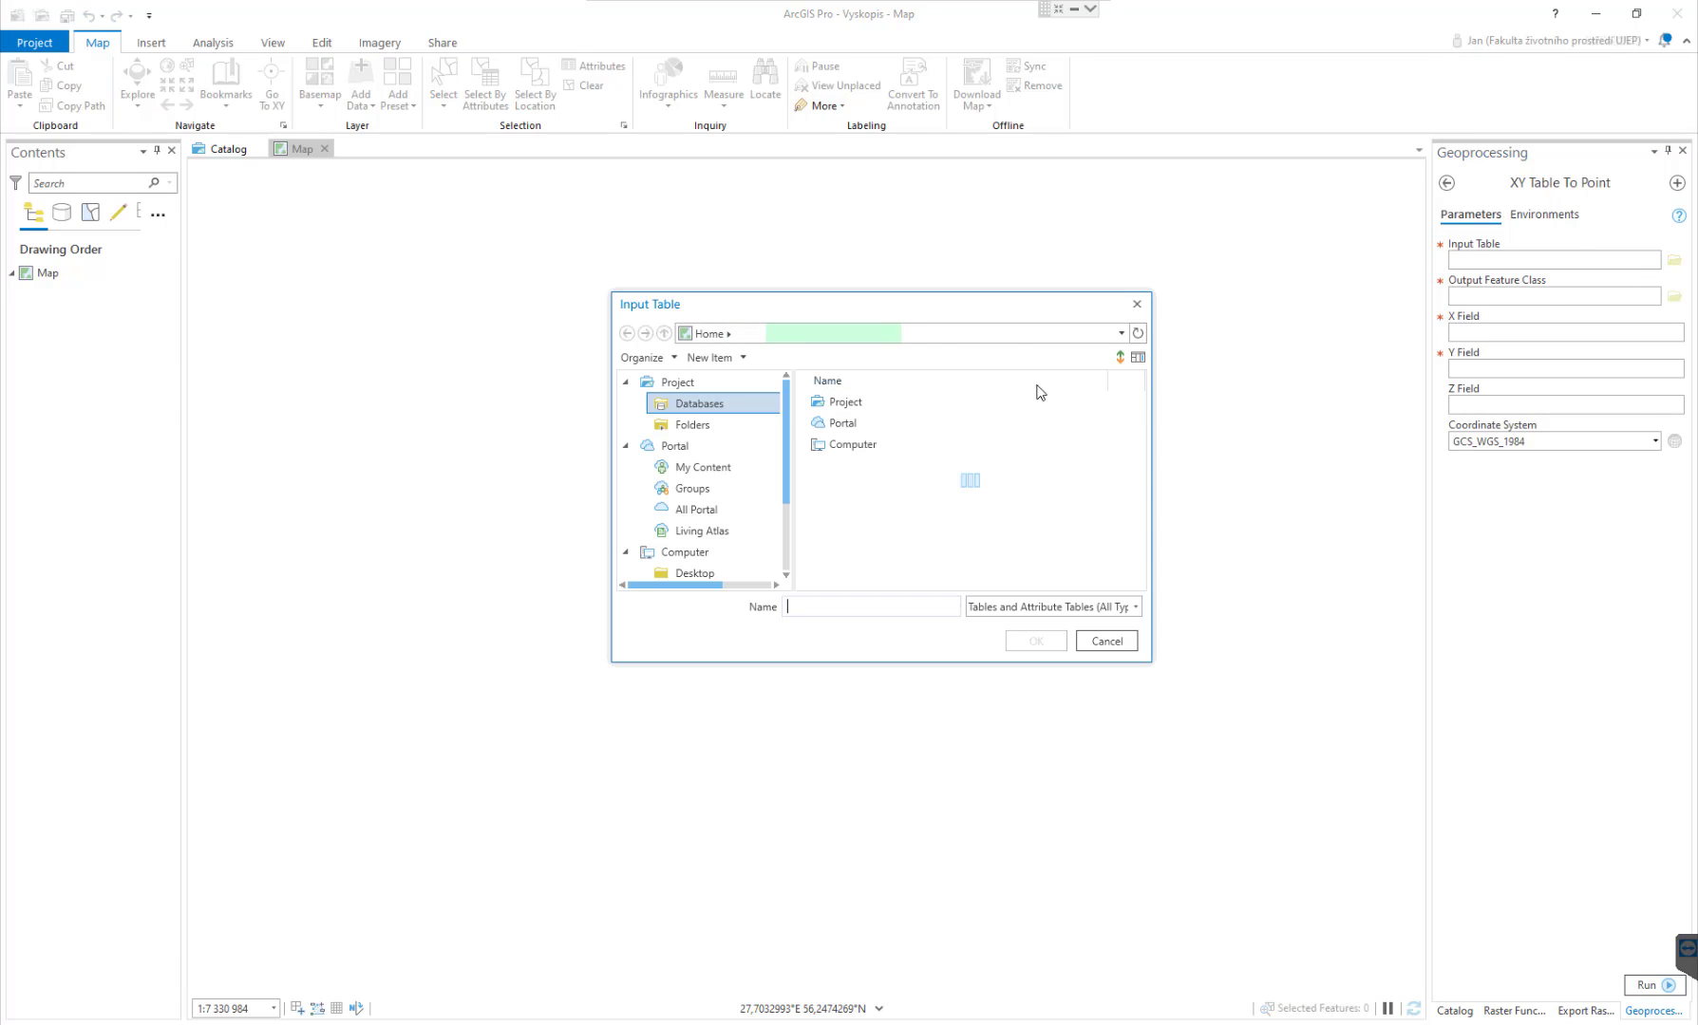
{"action": "double_click", "coordinate": [851, 467]}
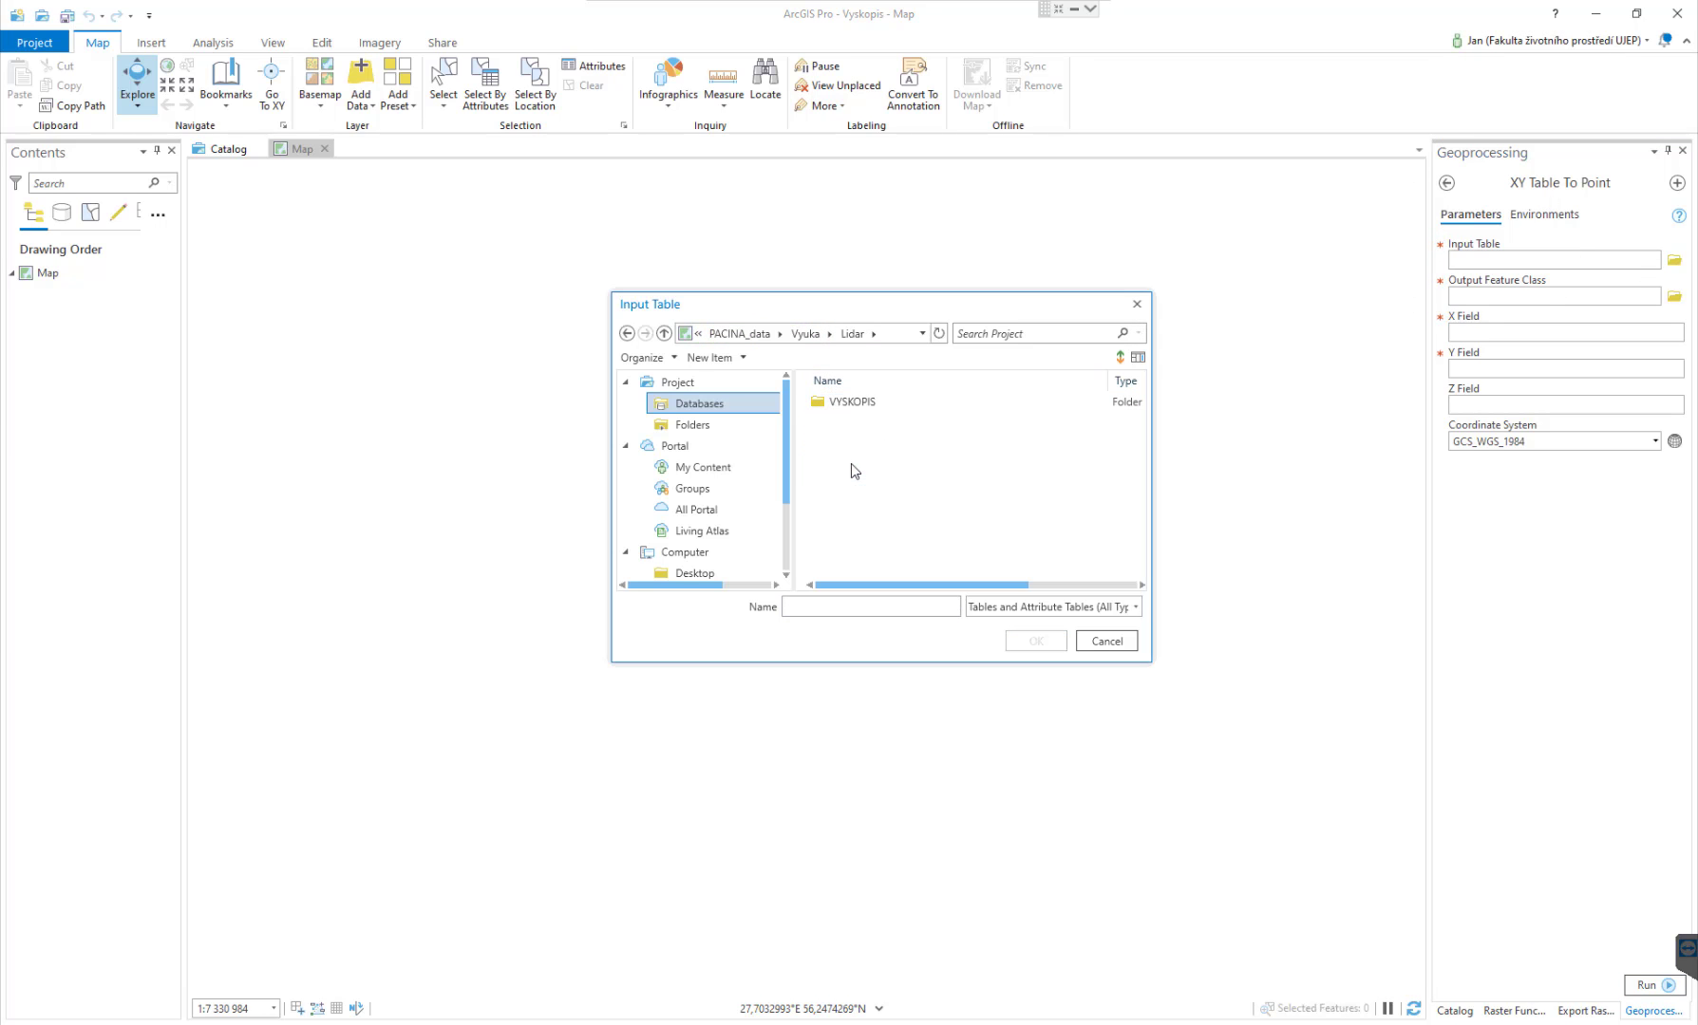
{"action": "double_click", "coordinate": [857, 402]}
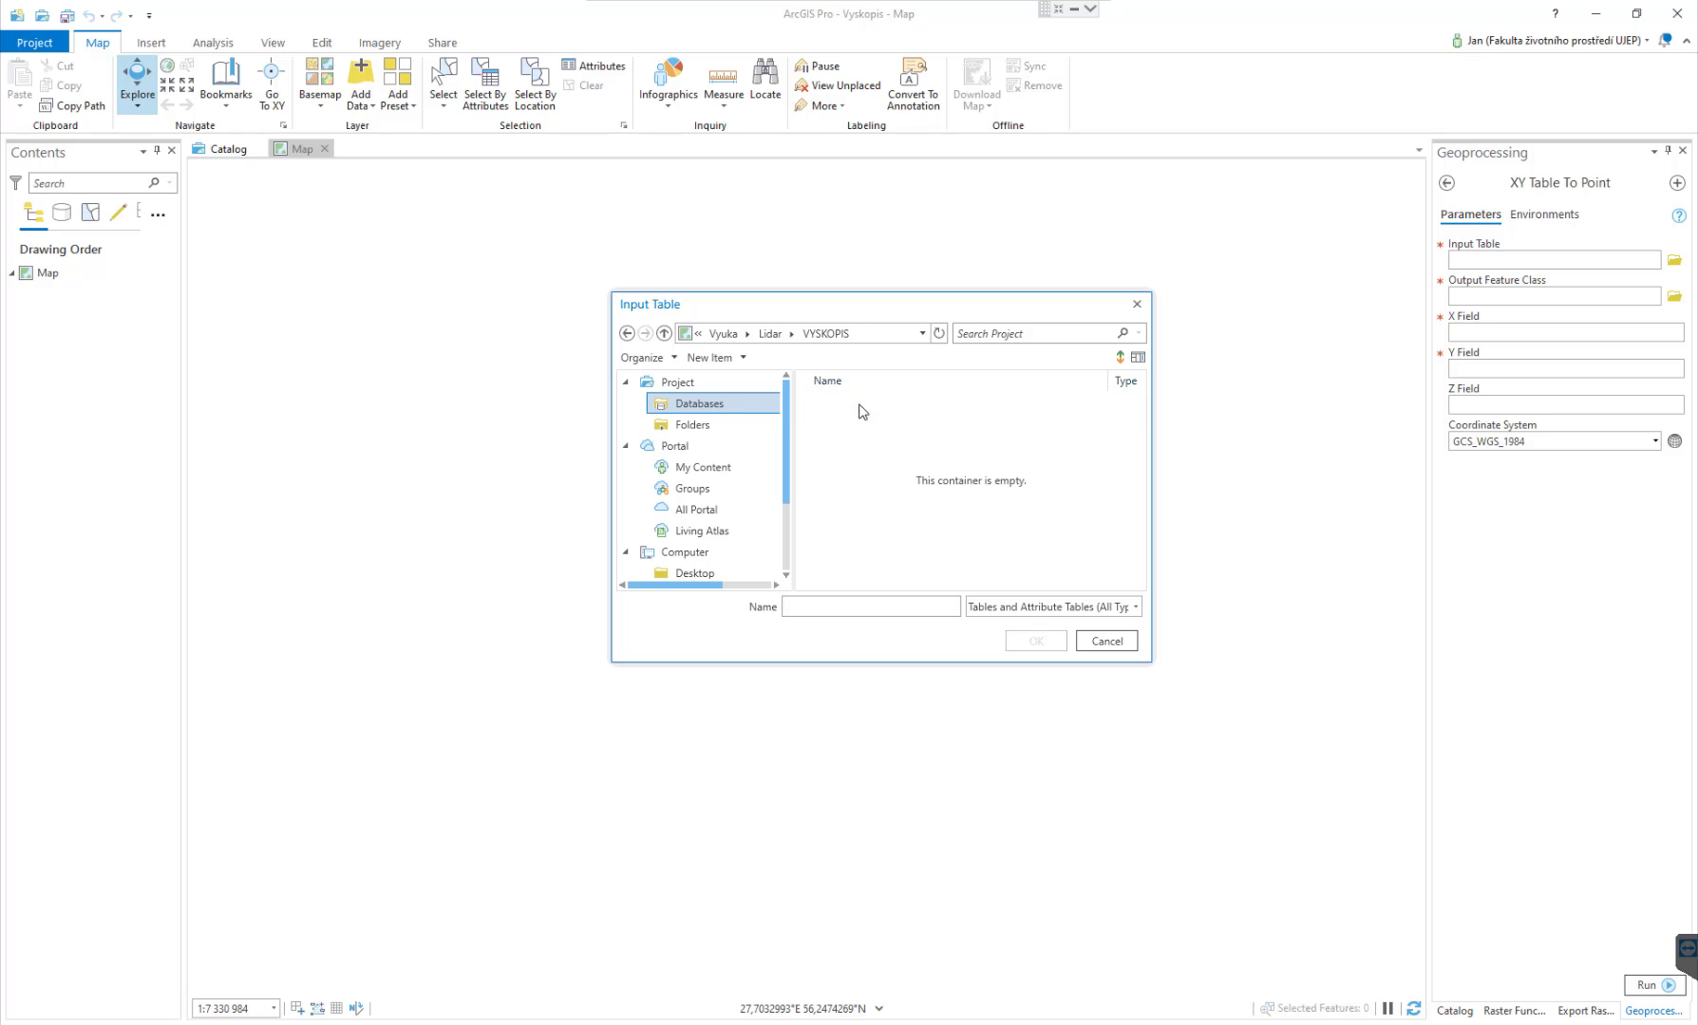
{"action": "left_click", "coordinate": [939, 333]}
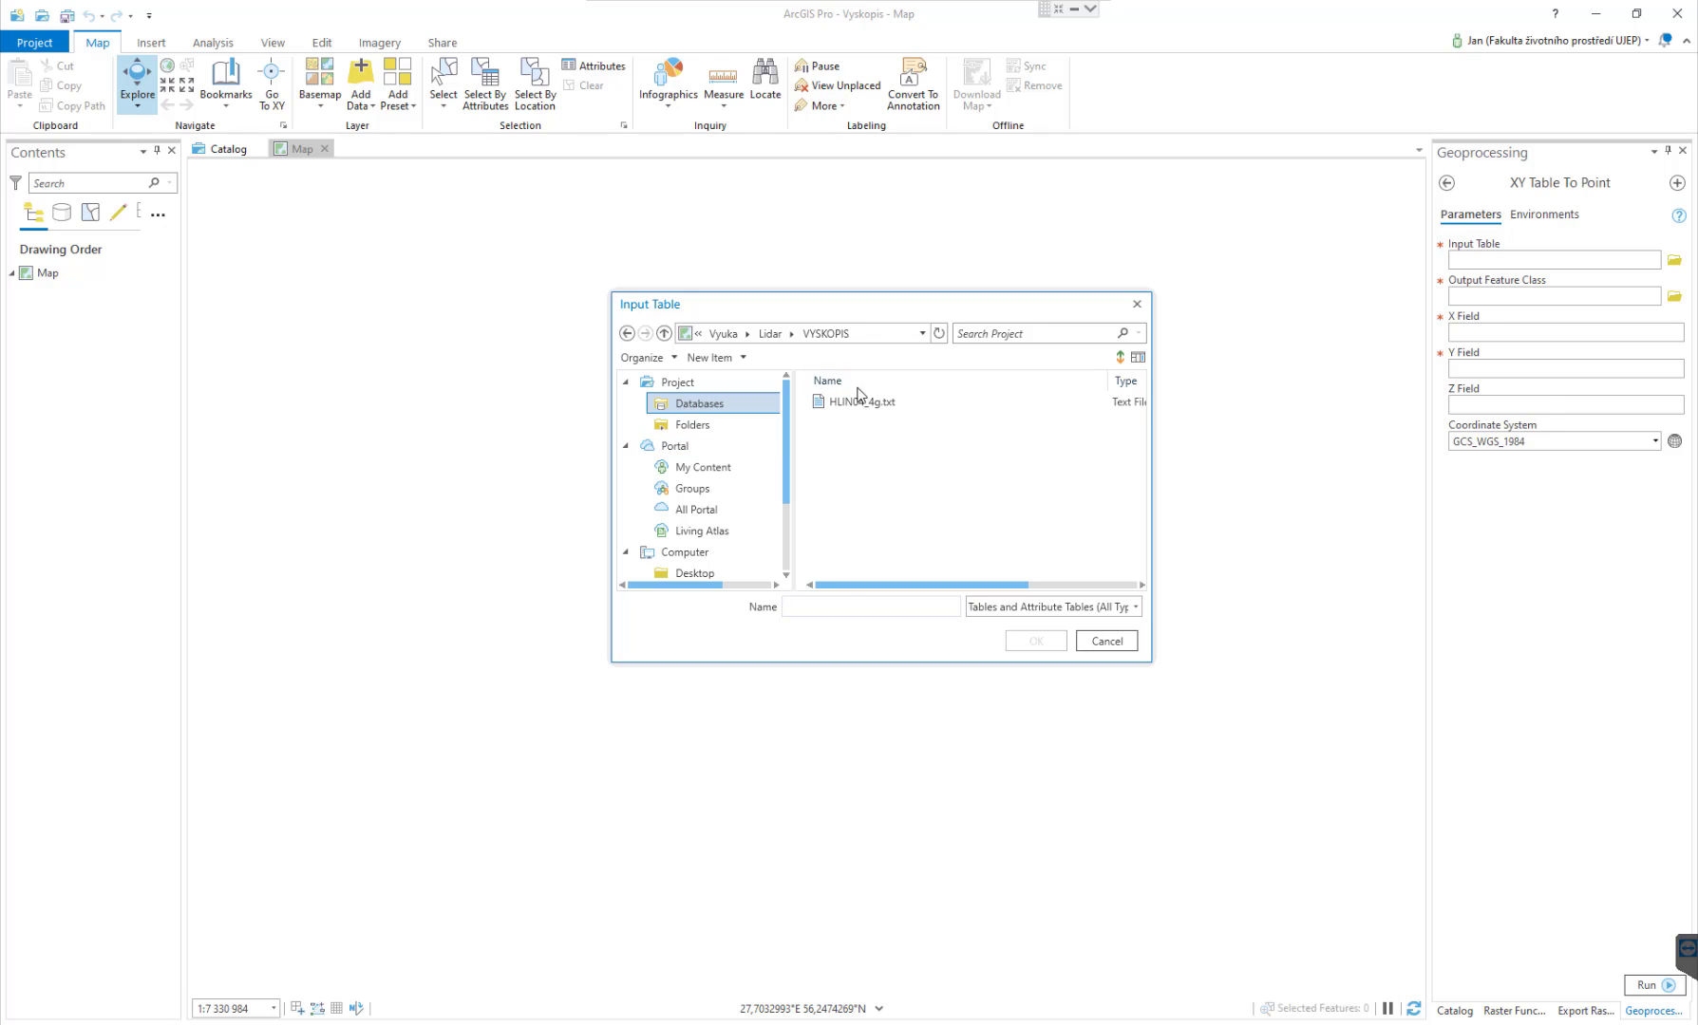
{"action": "left_click", "coordinate": [864, 402]}
{"action": "left_click", "coordinate": [1039, 640]}
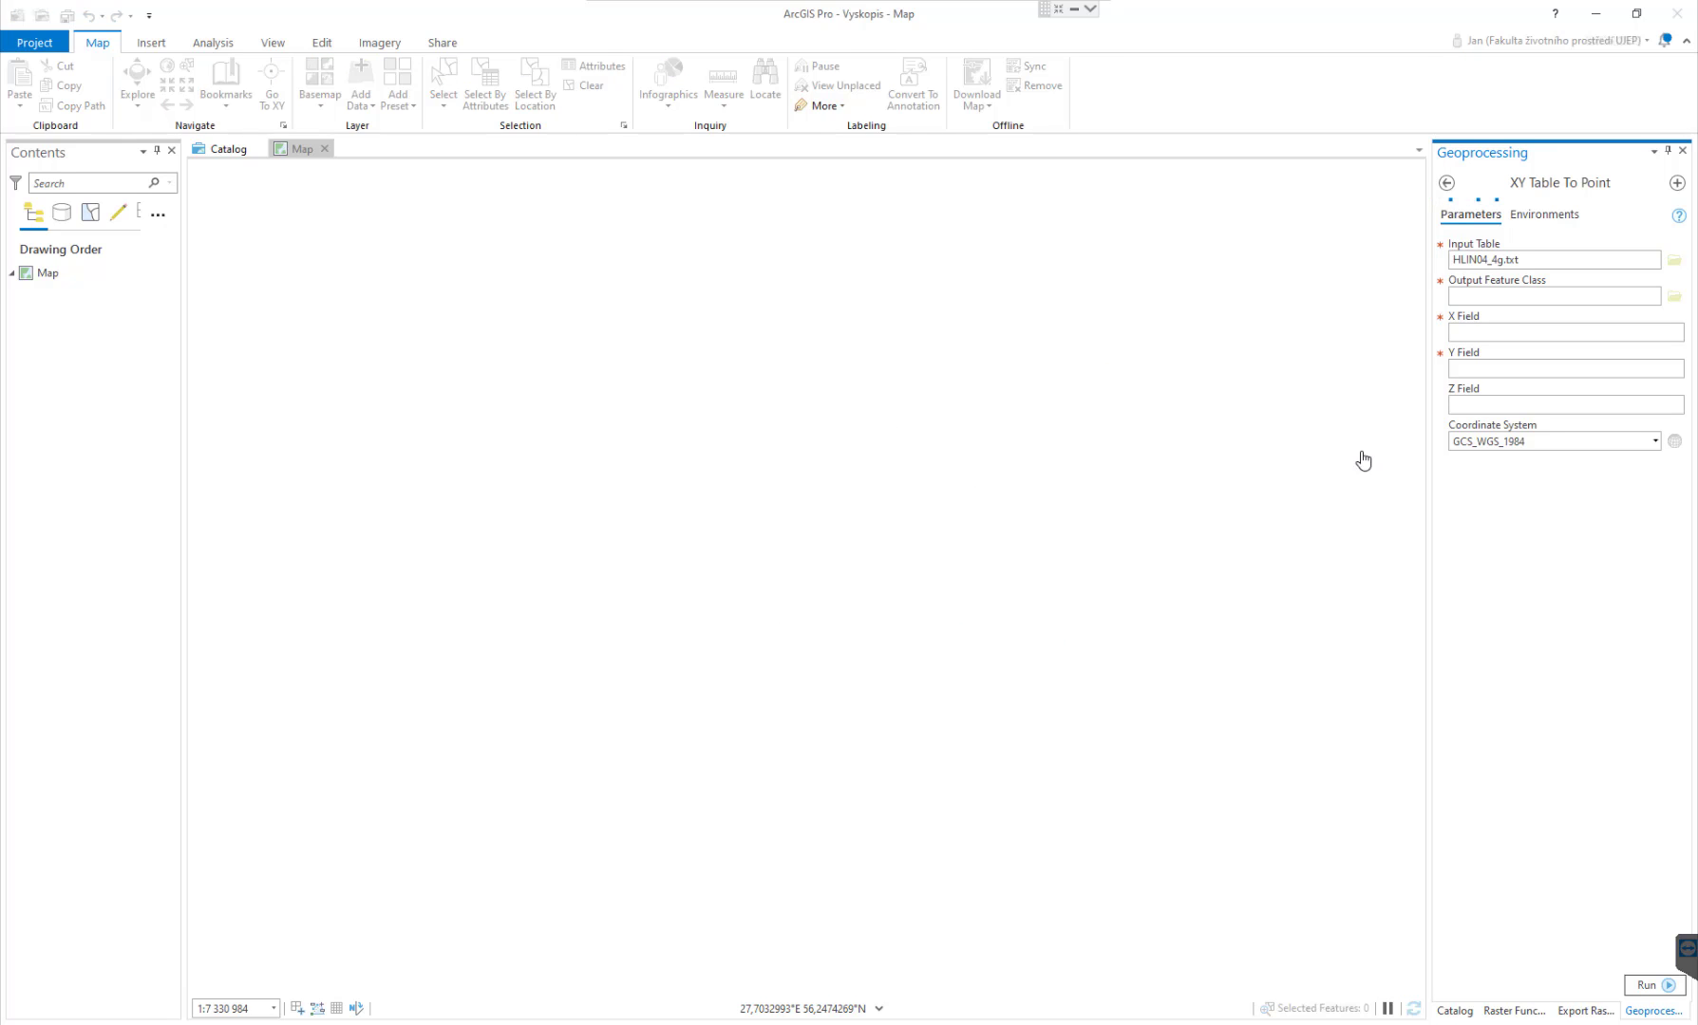
Create a folder named 4G inside VYSKOPIS for the output feature class and open it.
{"action": "left_click", "coordinate": [1674, 298]}
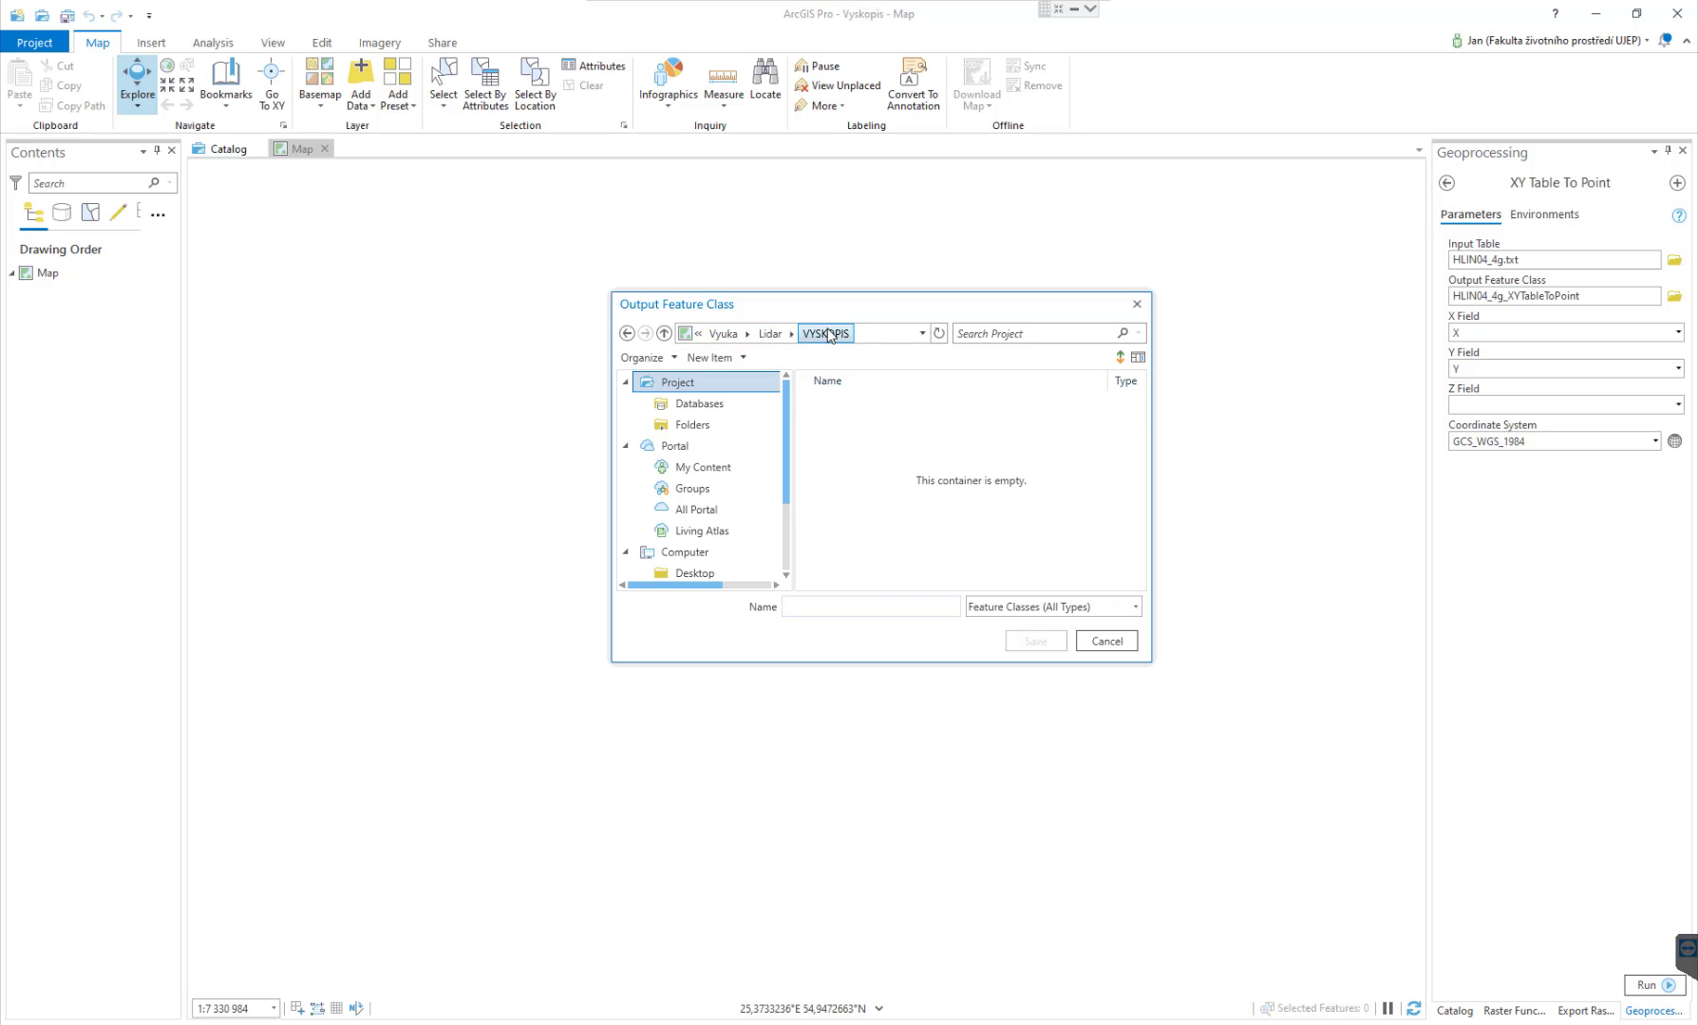
{"action": "left_click", "coordinate": [717, 357]}
{"action": "left_click", "coordinate": [740, 379]}
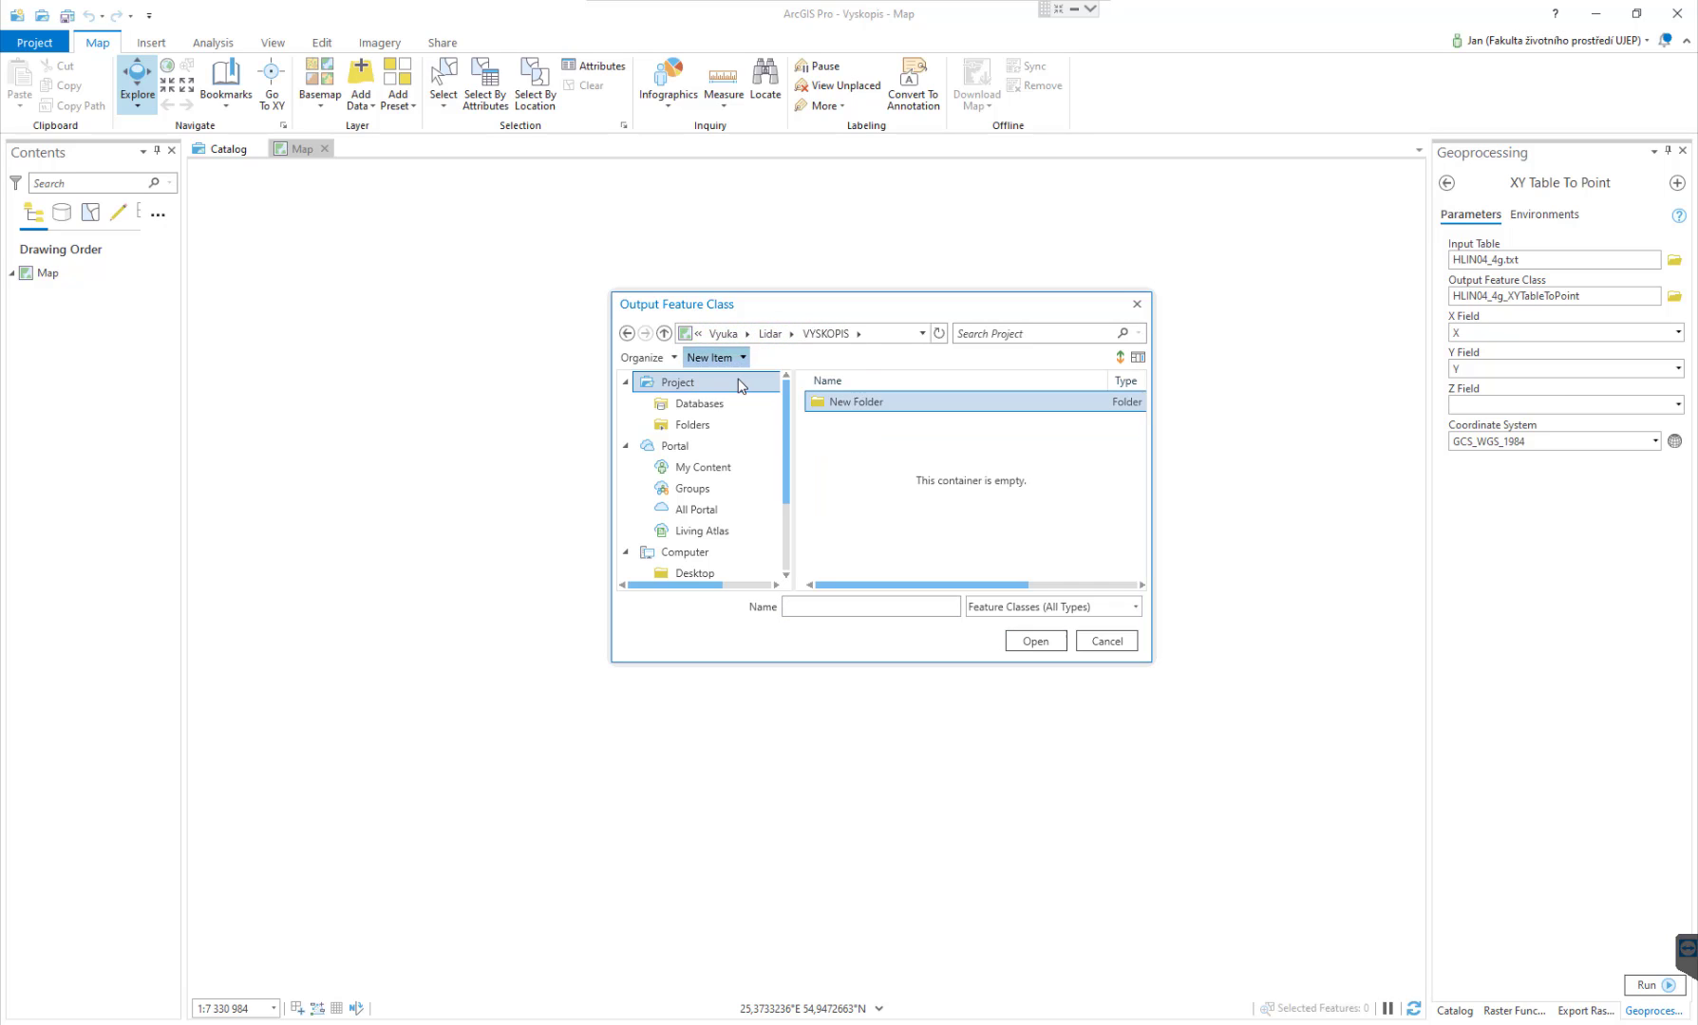
{"action": "type", "text": "4G"}
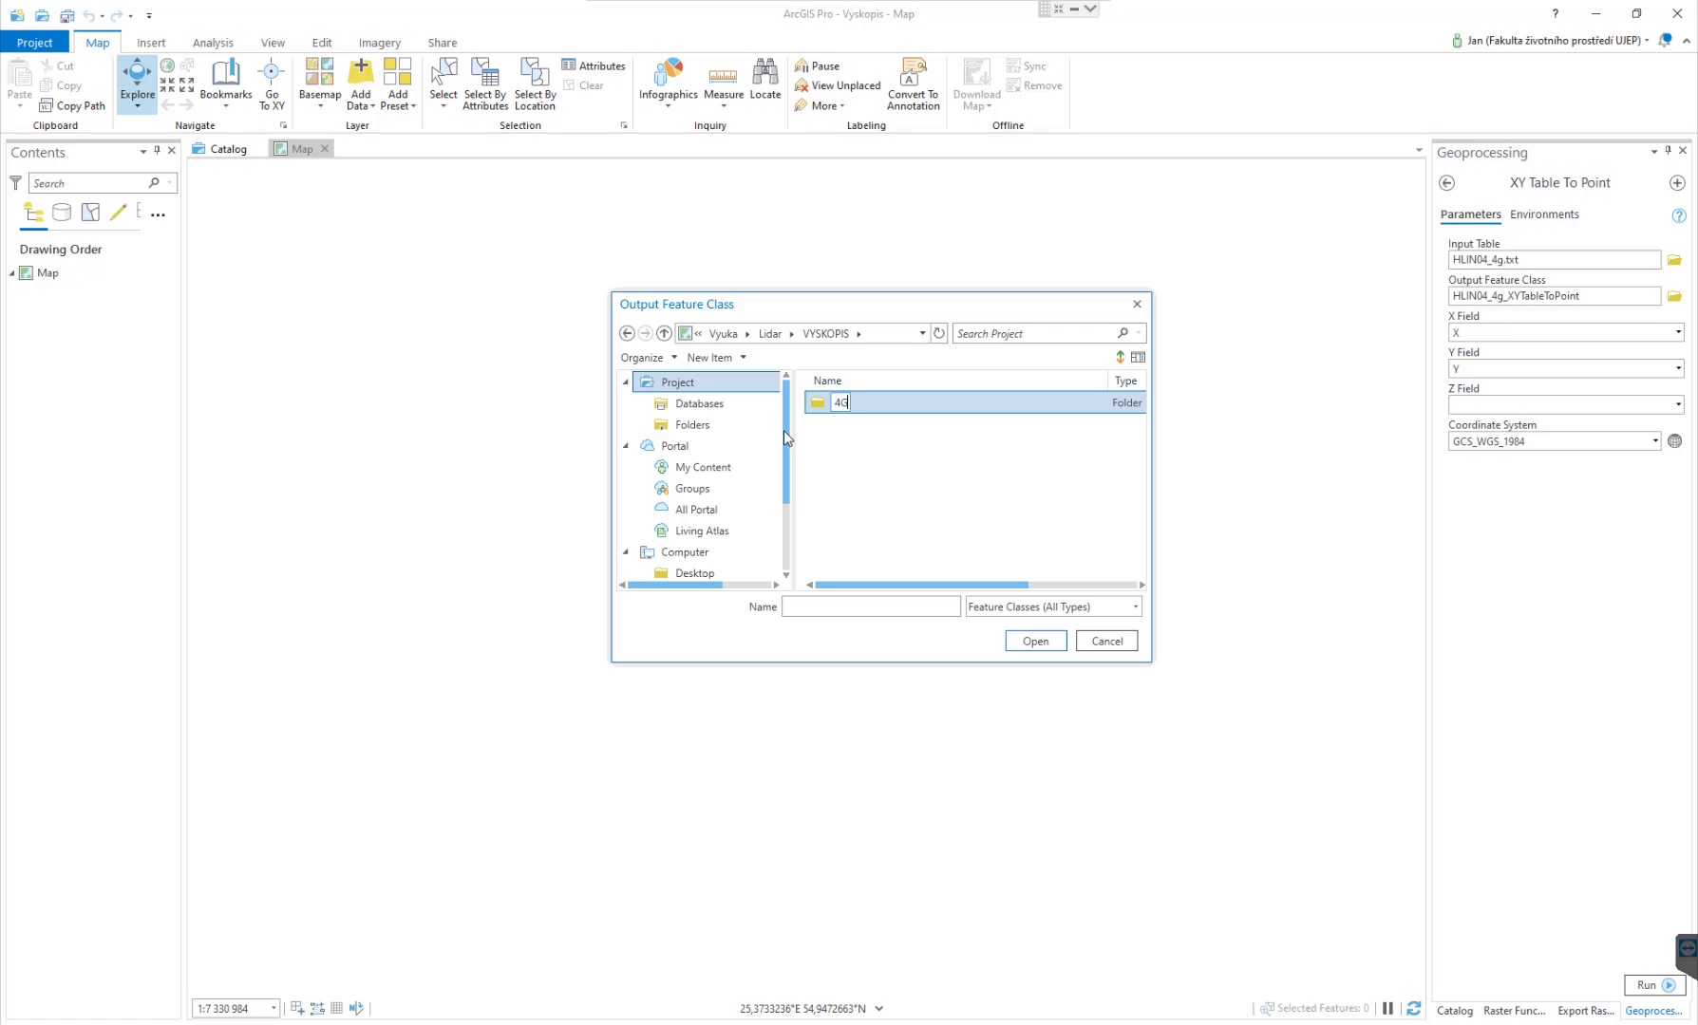
{"action": "key", "text": "Return"}
{"action": "double_click", "coordinate": [852, 410]}
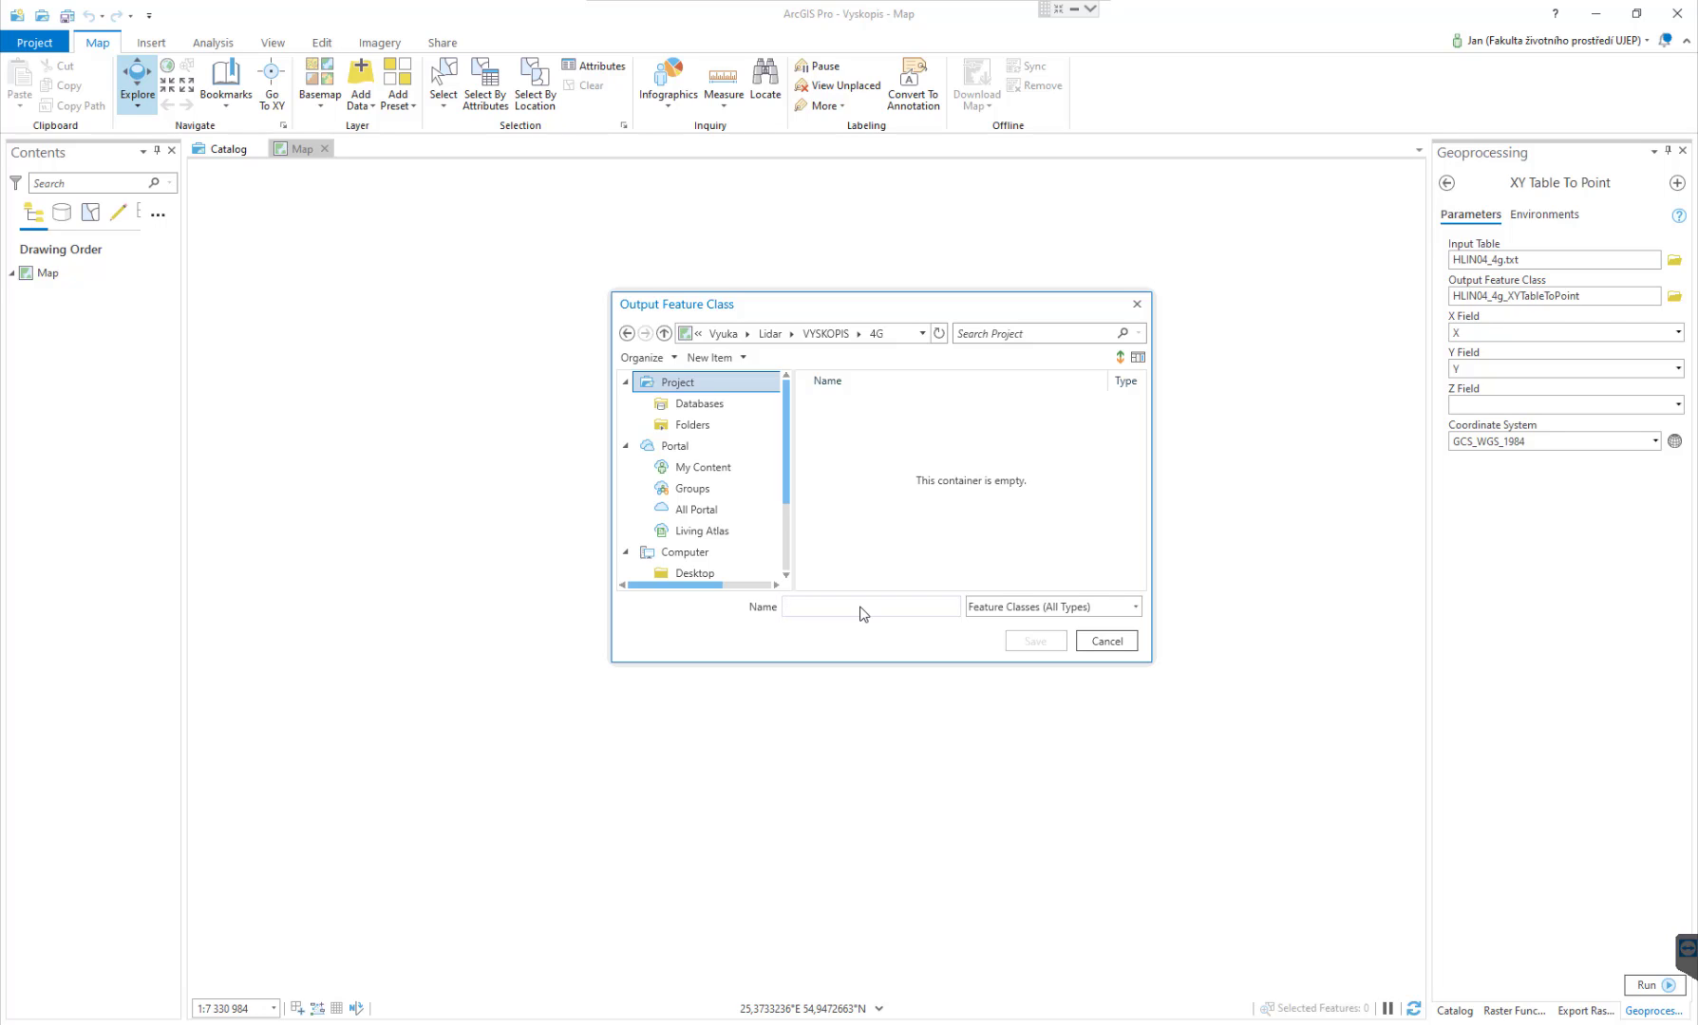
Save the output feature class under the name Hlin04_4G in the 4G folder.
{"action": "left_click", "coordinate": [863, 613]}
{"action": "type", "text": "Hlin"}
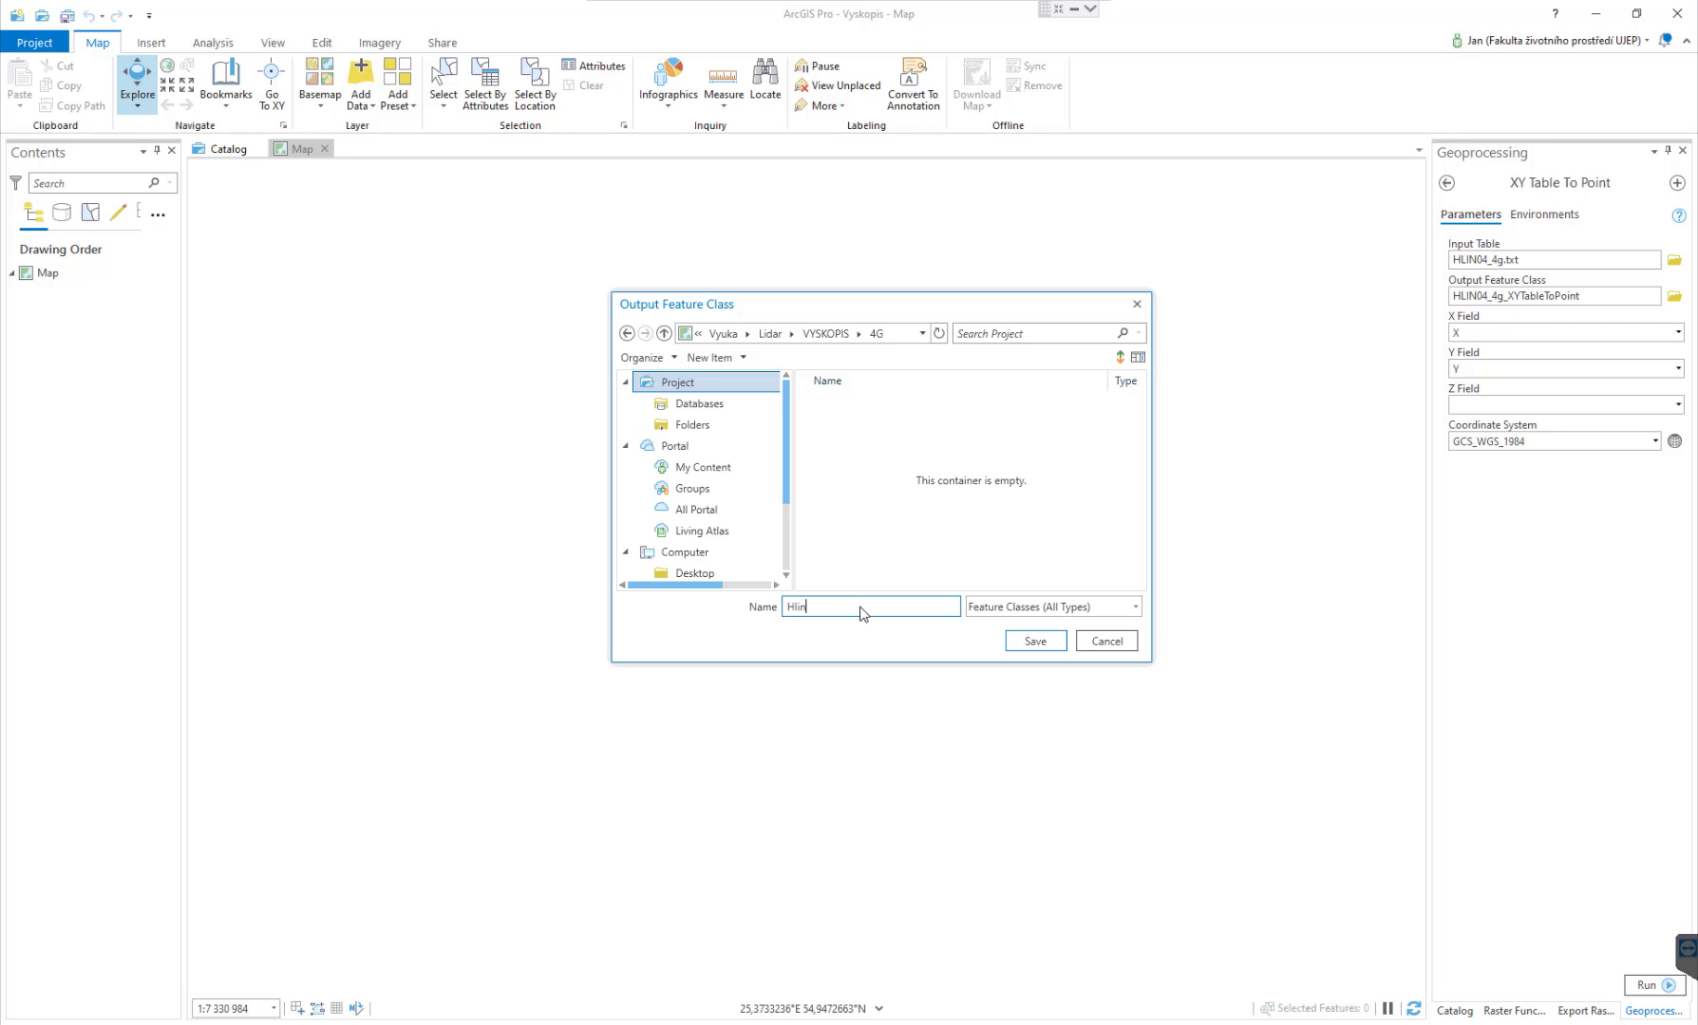
{"action": "type", "text": "04_4g"}
{"action": "key", "text": "BackSpace"}
{"action": "type", "text": "G"}
{"action": "left_click", "coordinate": [1035, 641]}
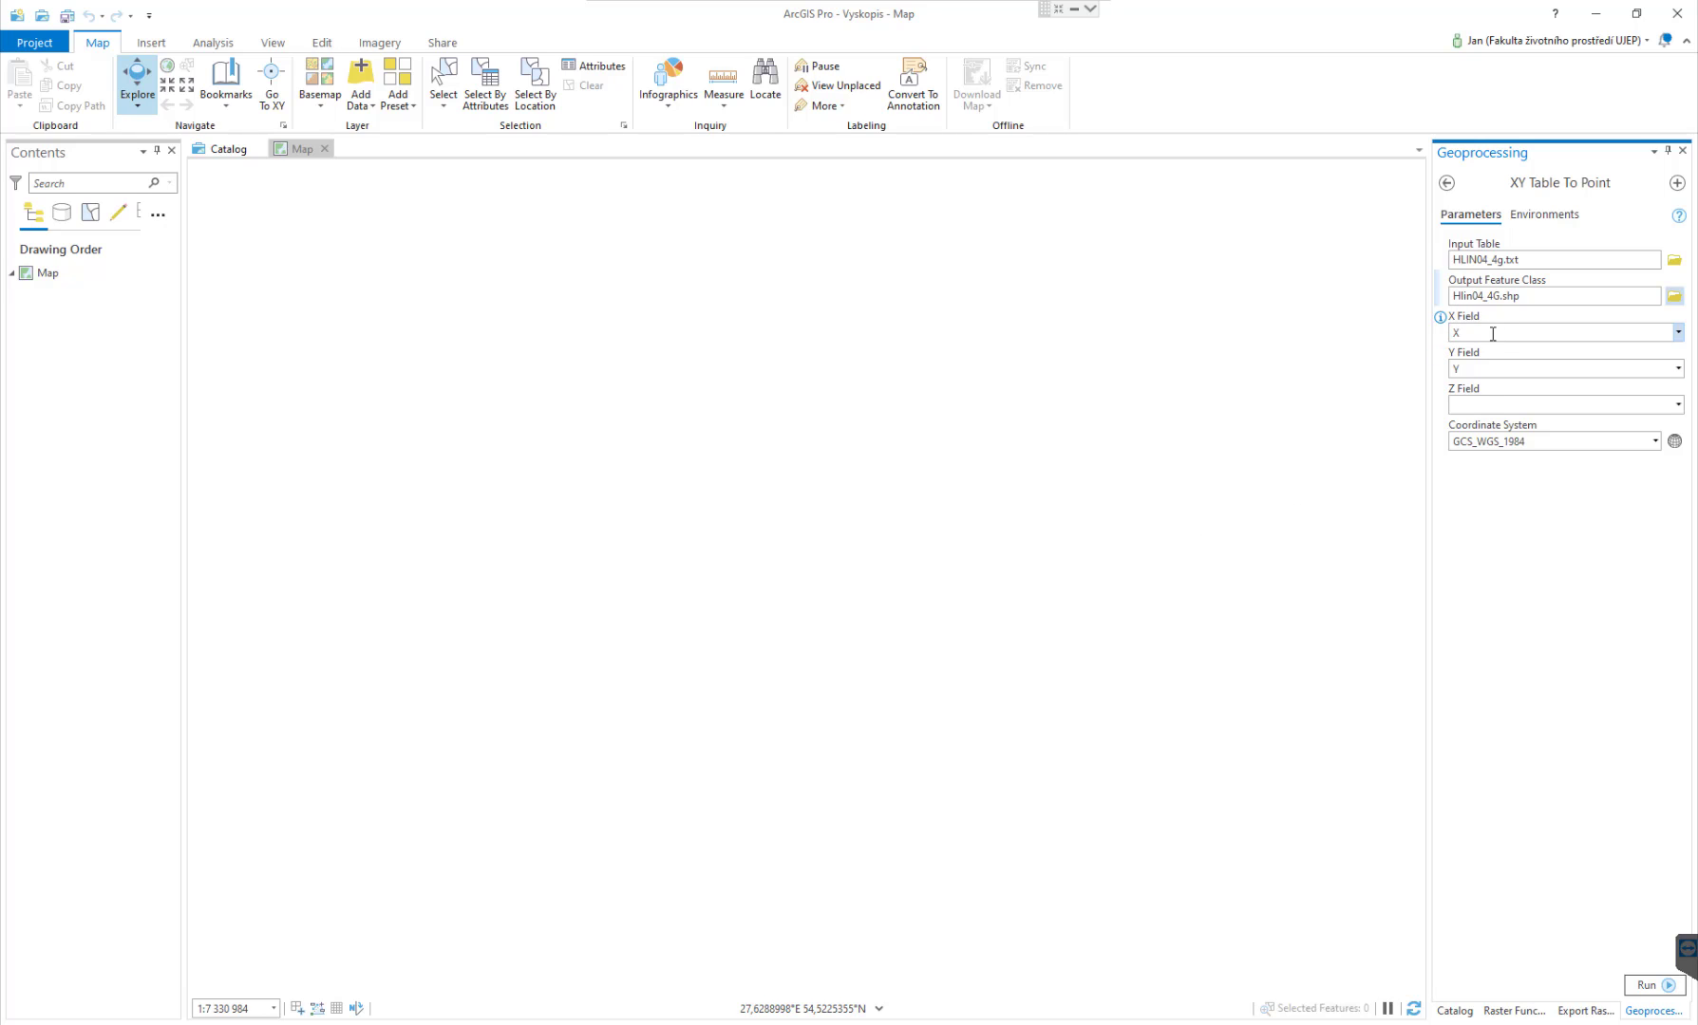
Check which XY coordinate system the map uses in its map properties.
{"action": "left_click", "coordinate": [1656, 442]}
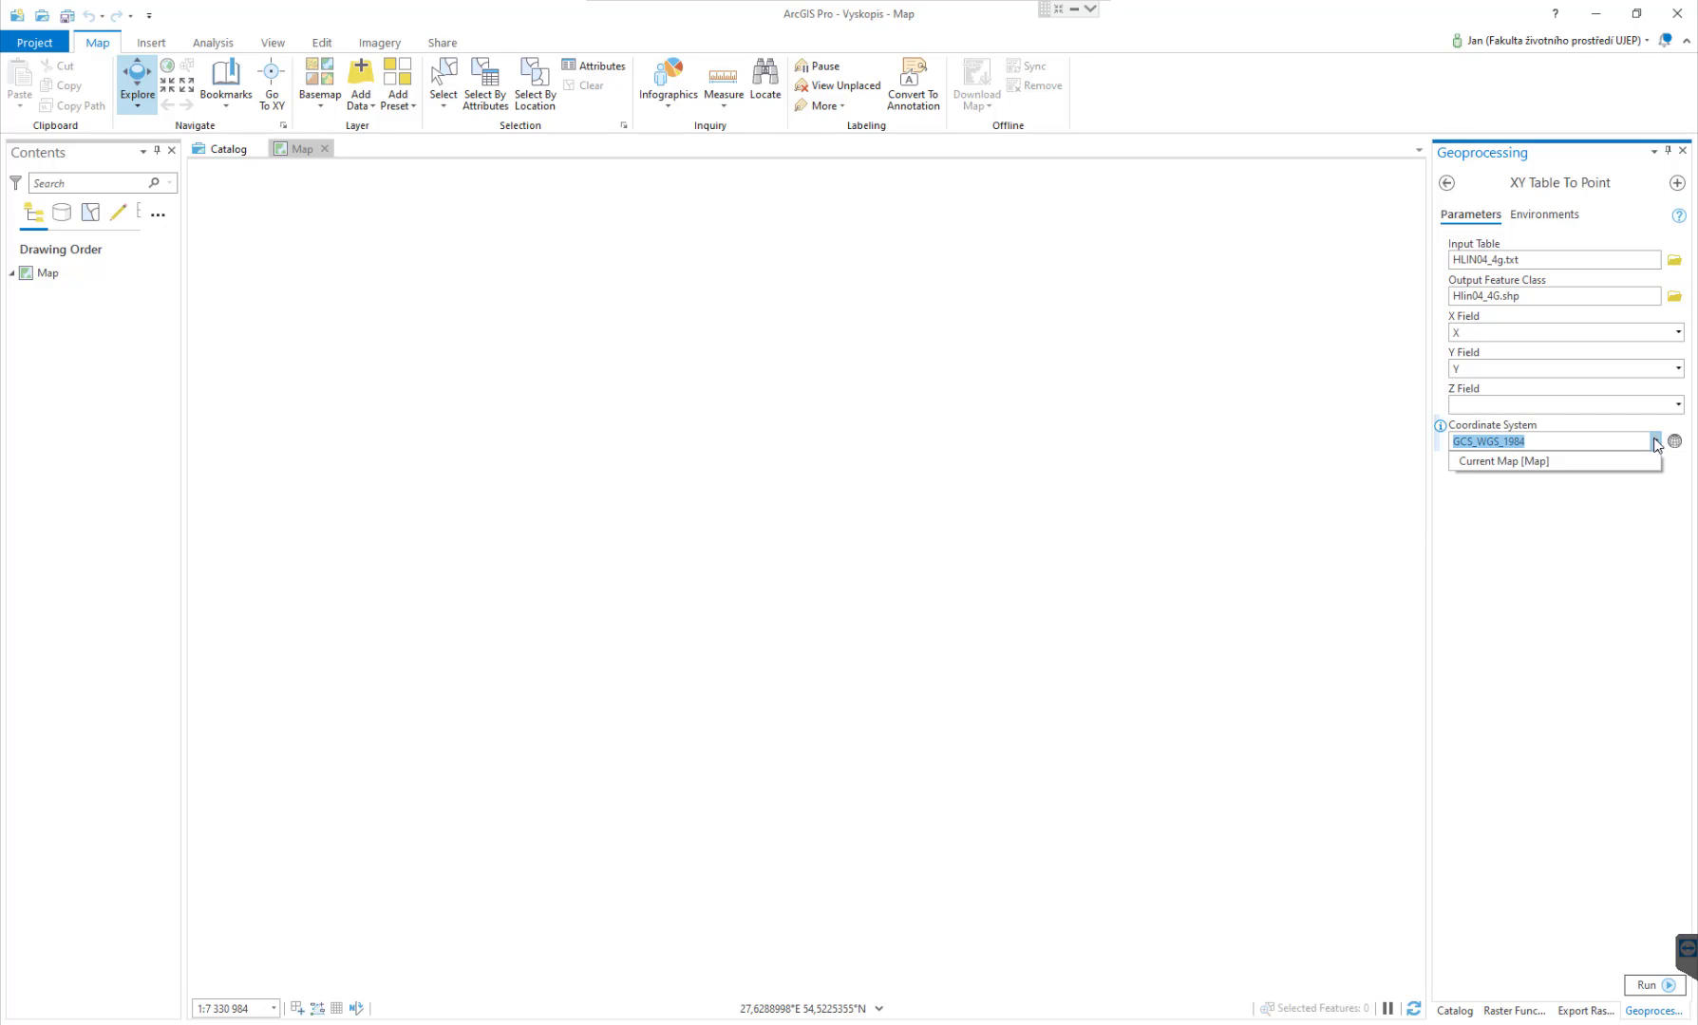
{"action": "left_click", "coordinate": [1575, 527]}
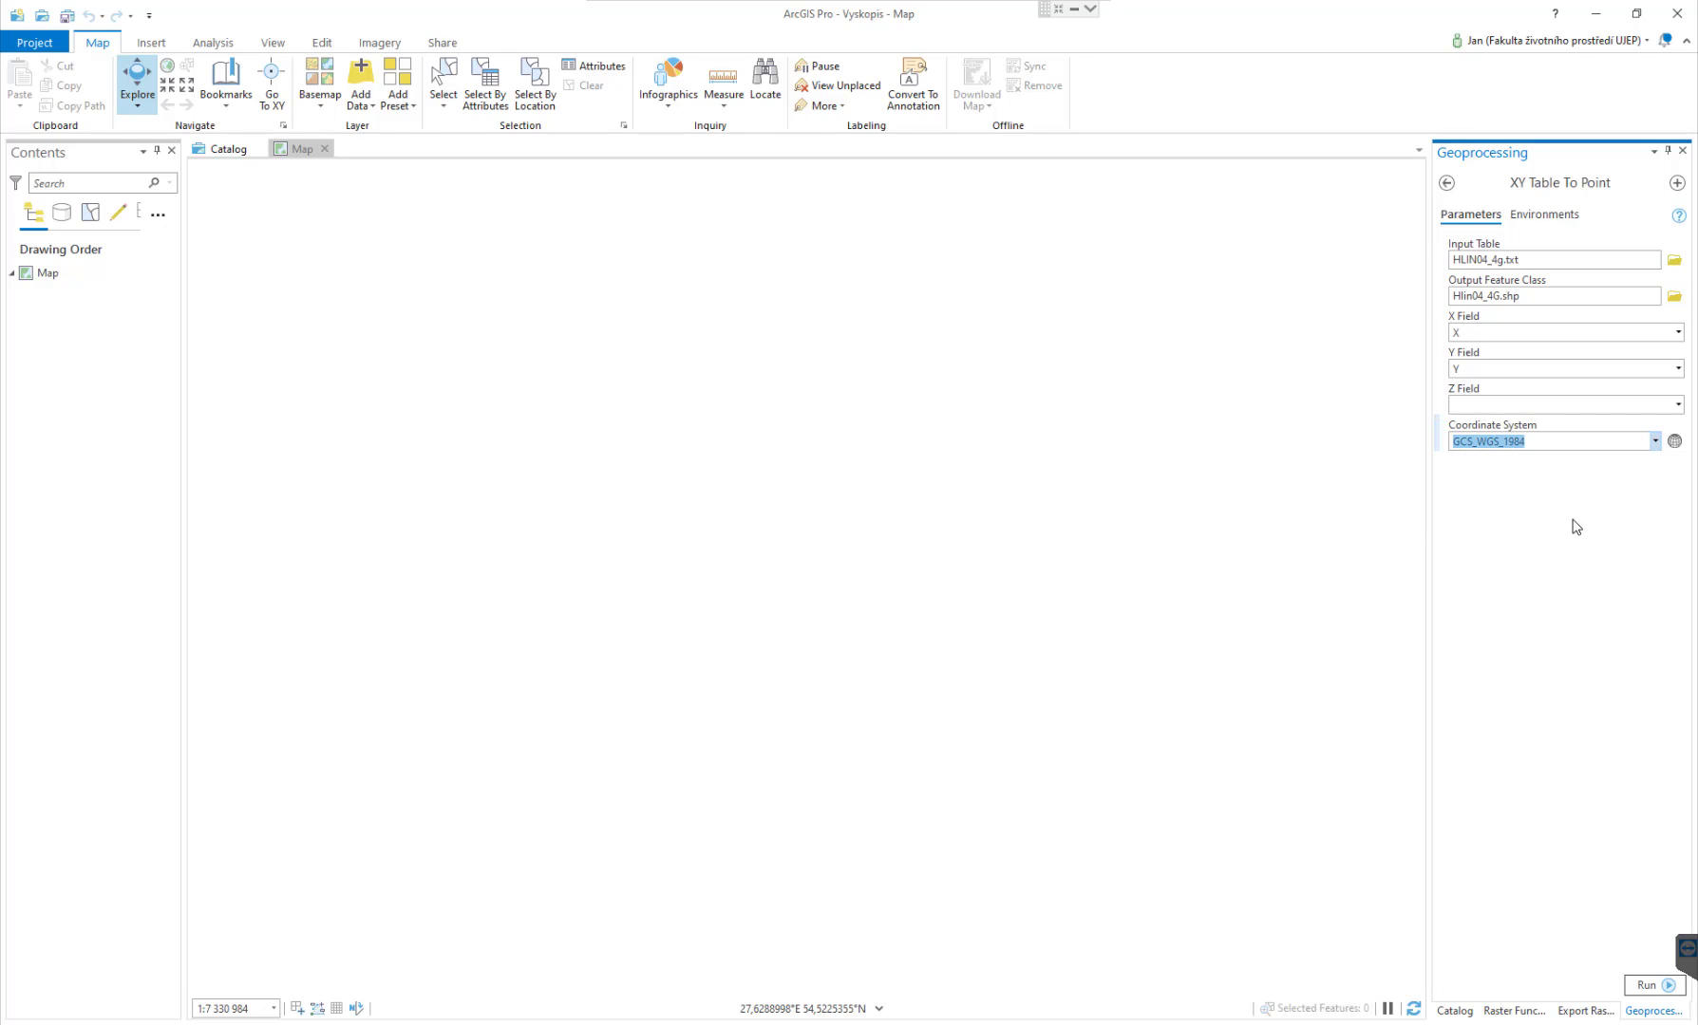
{"action": "right_click", "coordinate": [46, 276]}
{"action": "left_click", "coordinate": [131, 576]}
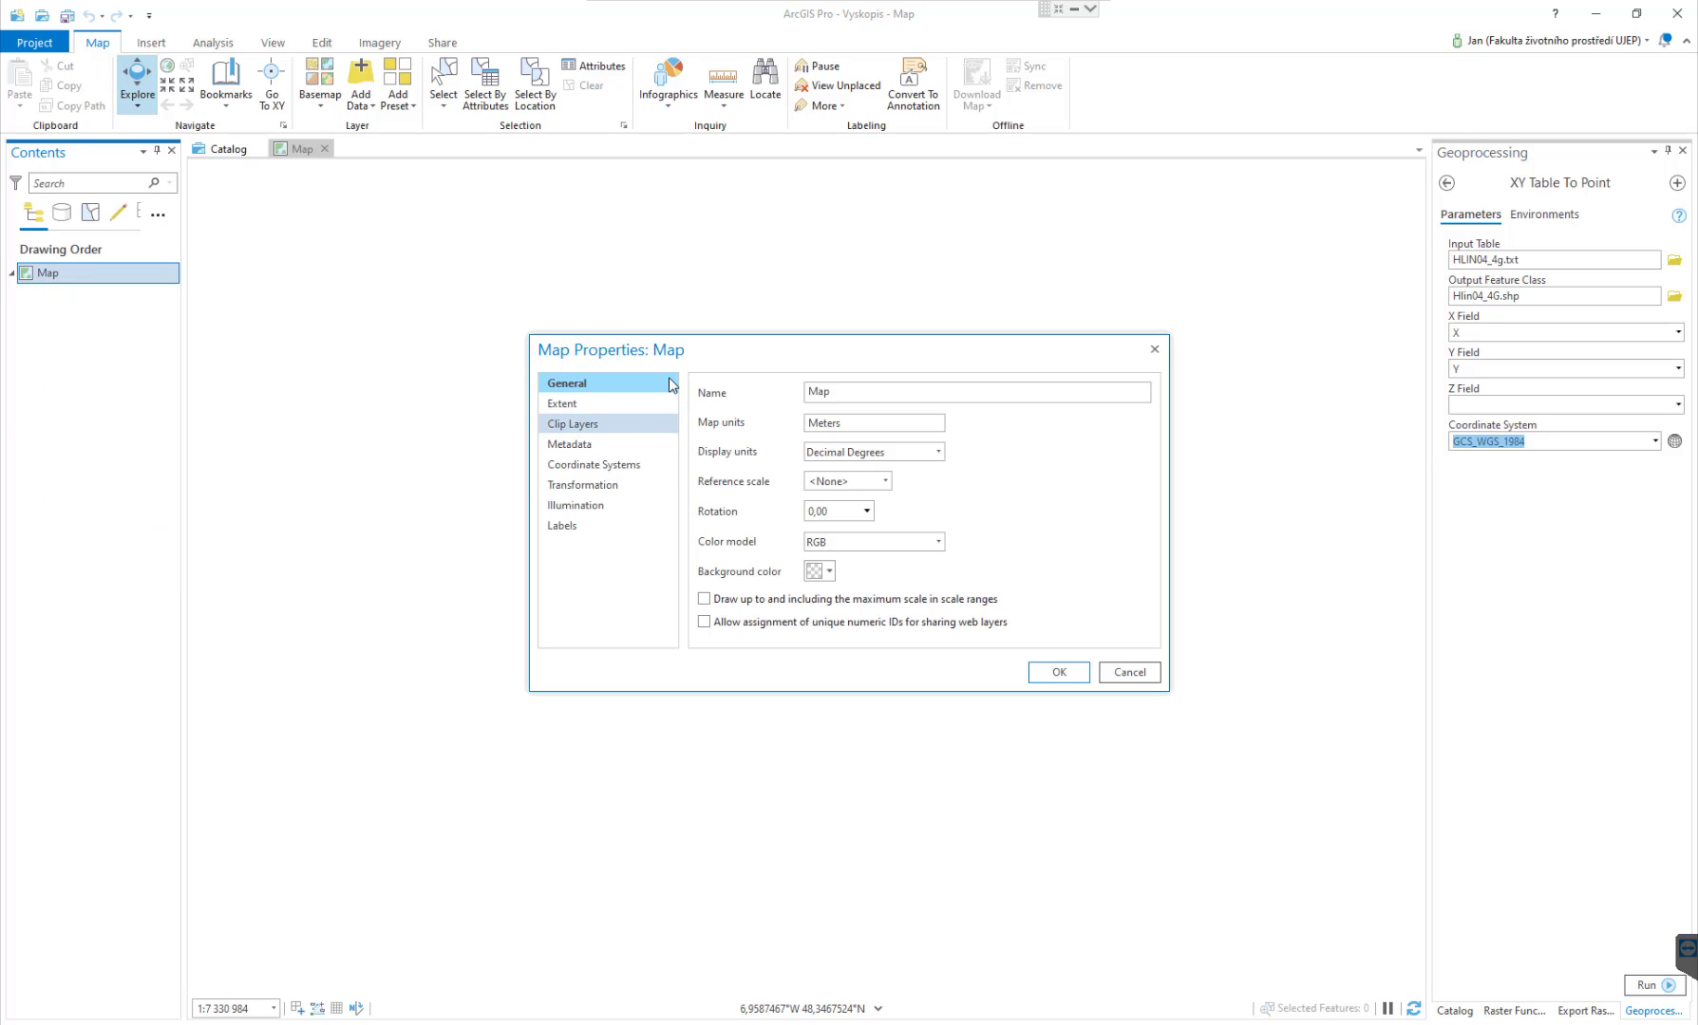
{"action": "left_click", "coordinate": [584, 463]}
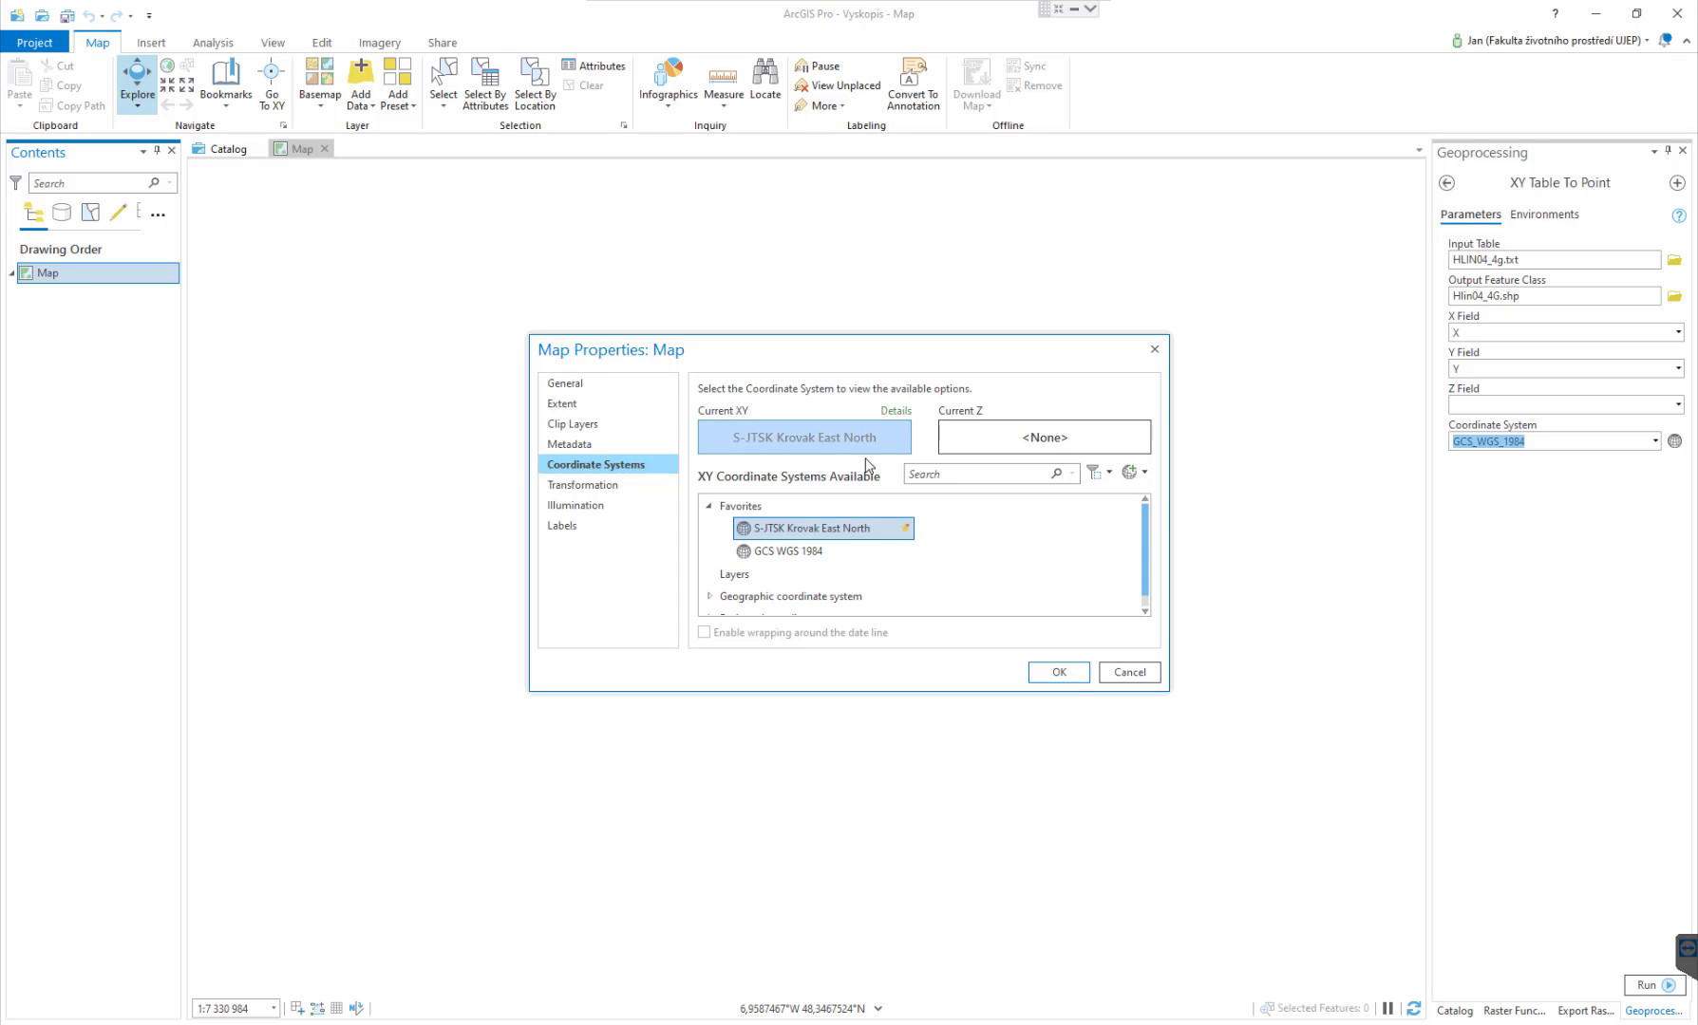
{"action": "left_click", "coordinate": [1072, 680]}
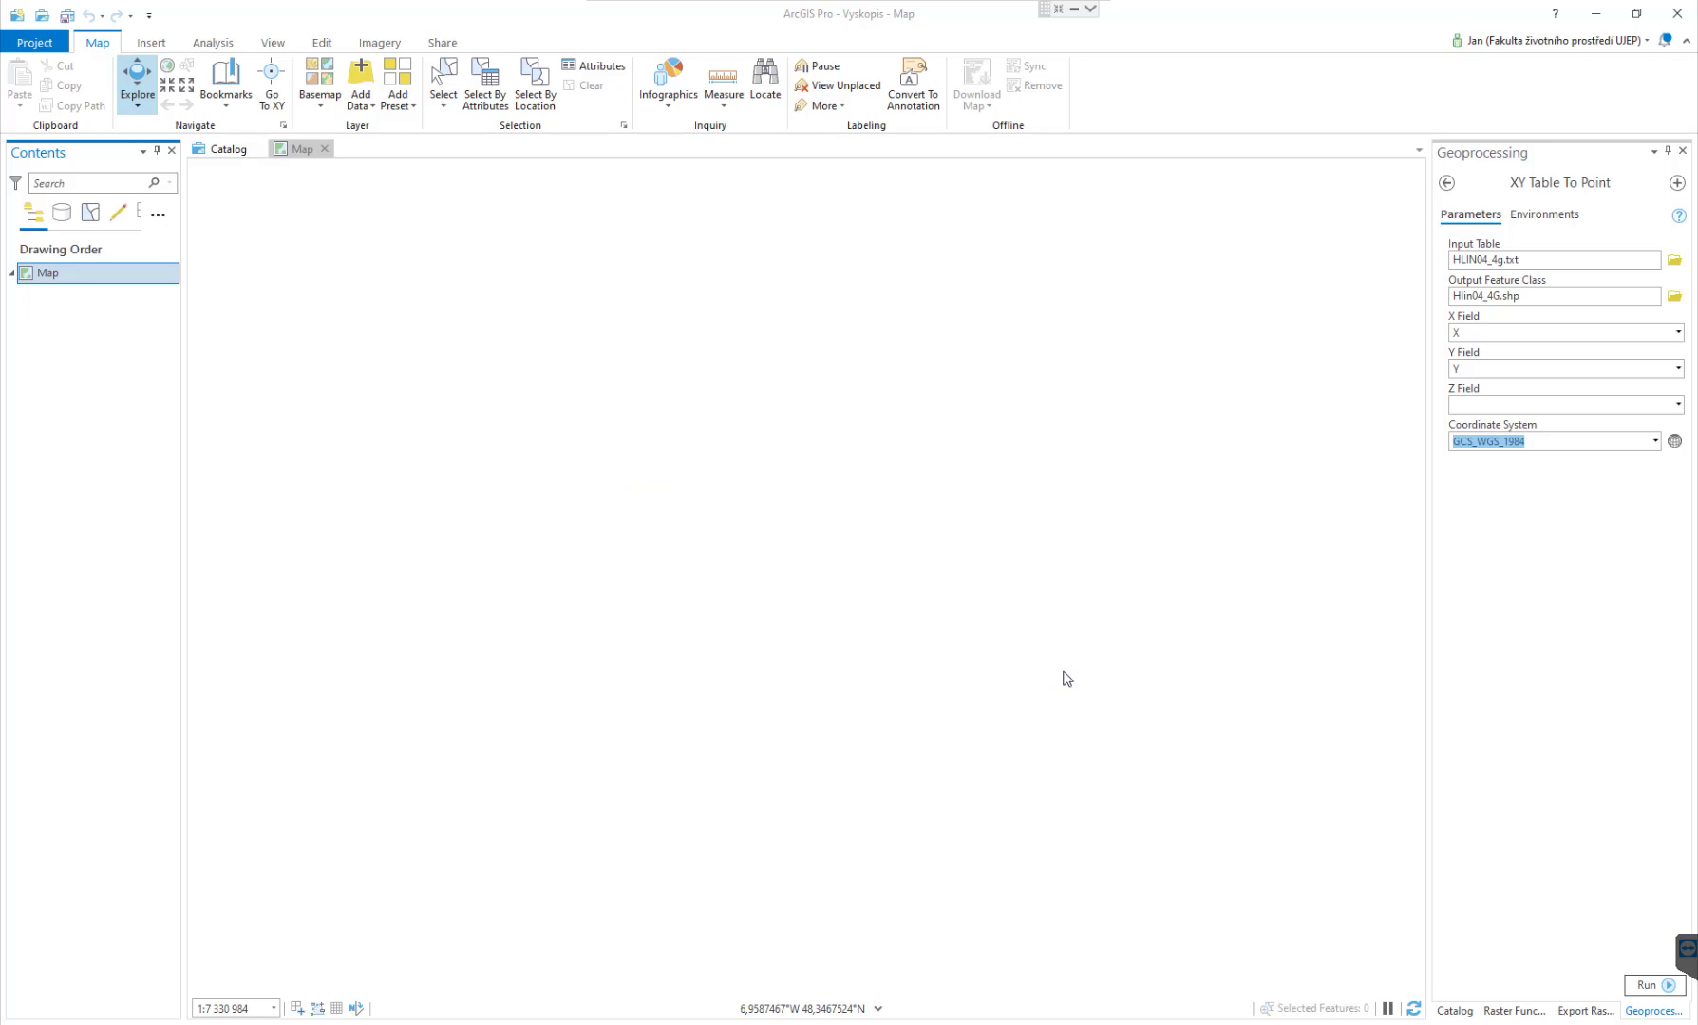
Set the points' coordinate system to the current map's S-JTSK_Krovak_East_North and run XY Table To Point.
{"action": "left_click", "coordinate": [1656, 440]}
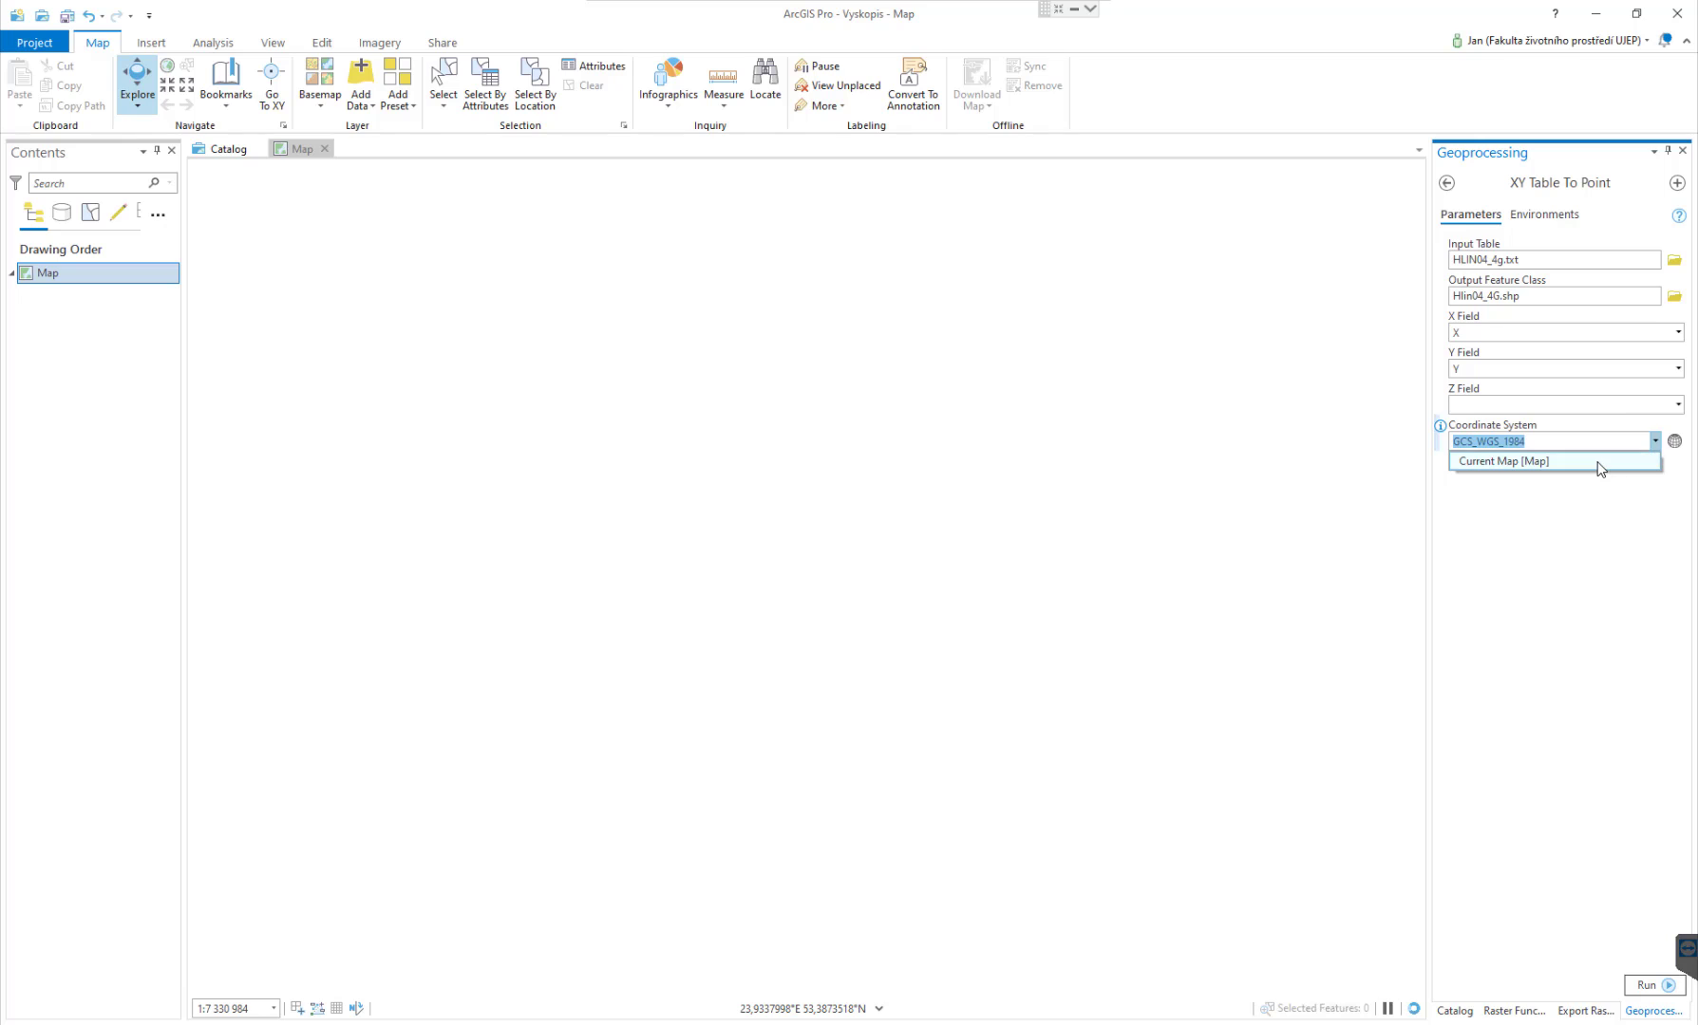
{"action": "left_click", "coordinate": [1601, 468]}
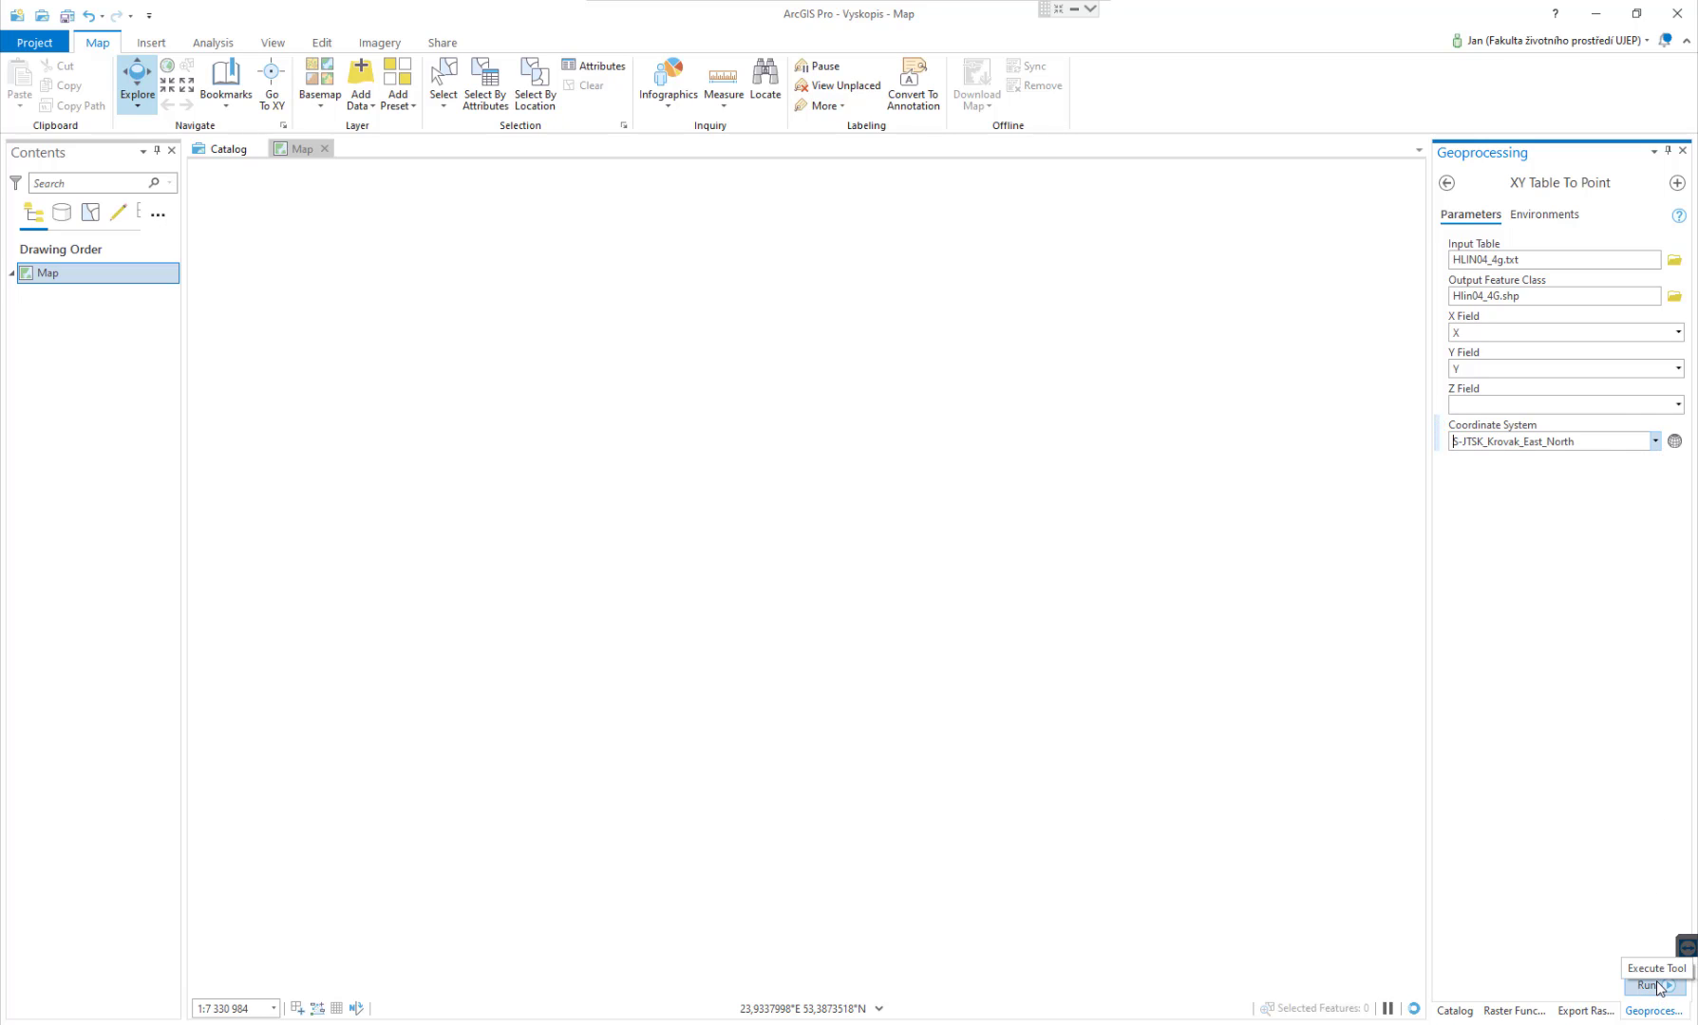
{"action": "left_click", "coordinate": [1653, 987]}
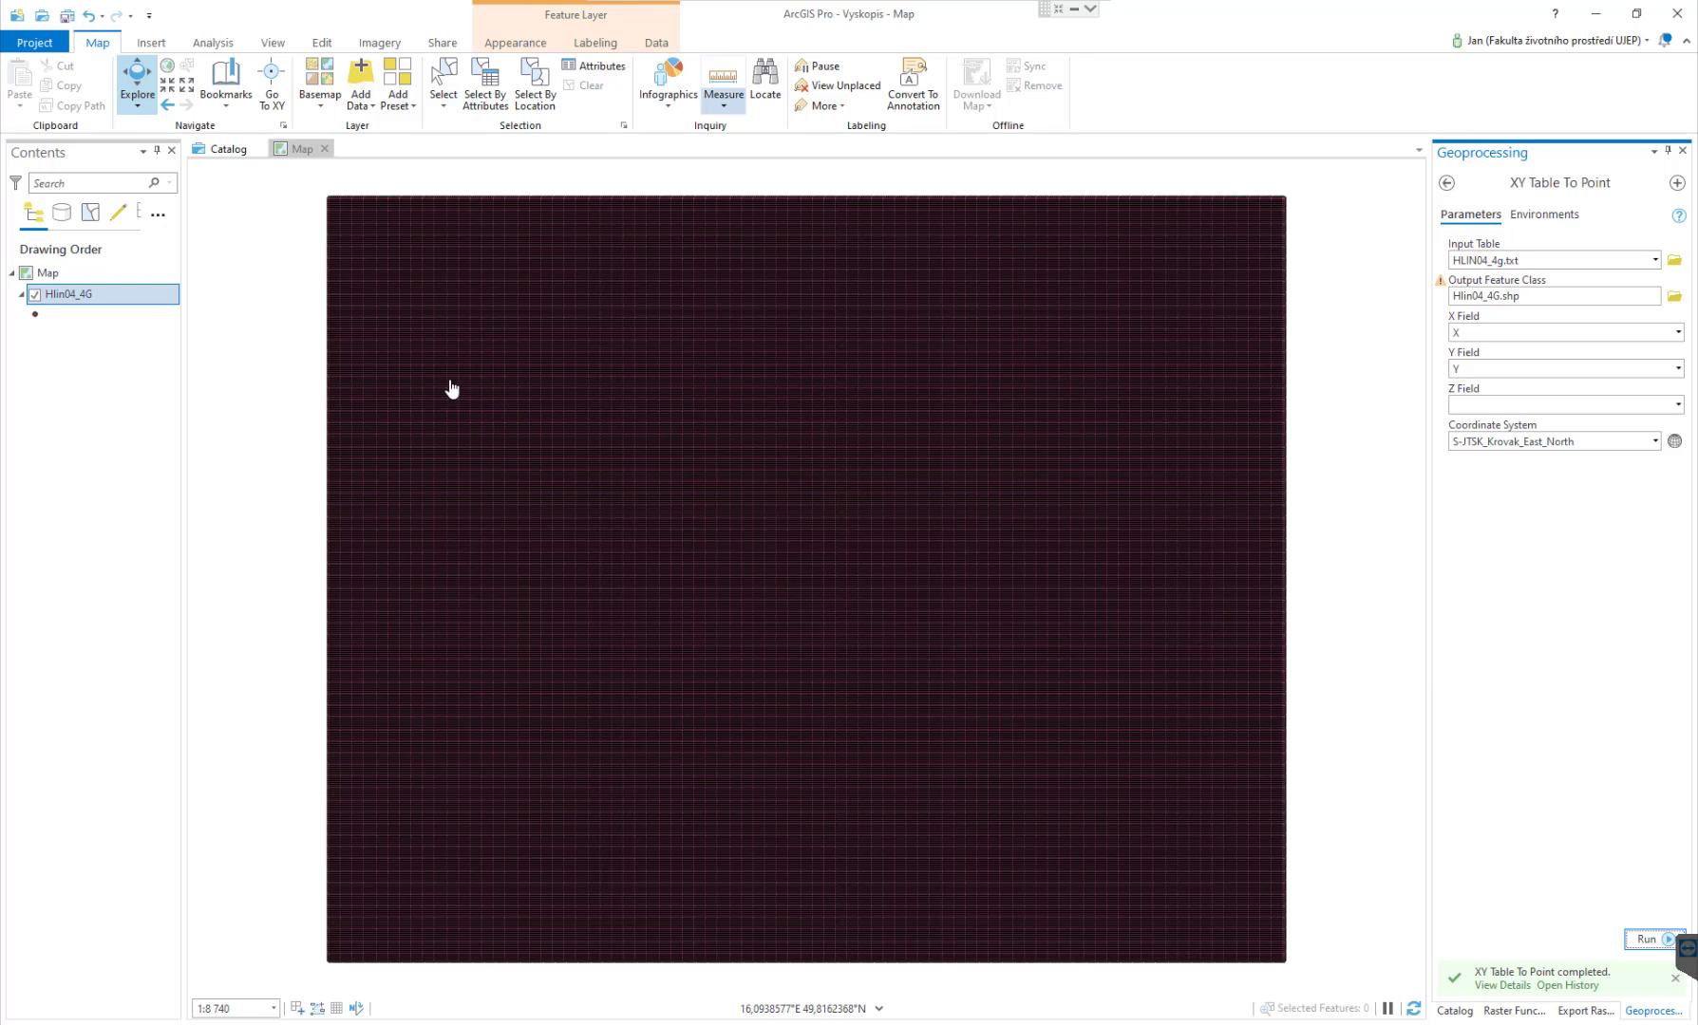
Examine the imported point grid up close and measure the distance between two neighbouring points.
{"action": "scroll", "coordinate": [565, 321], "scroll_direction": "down", "scroll_amount": 5}
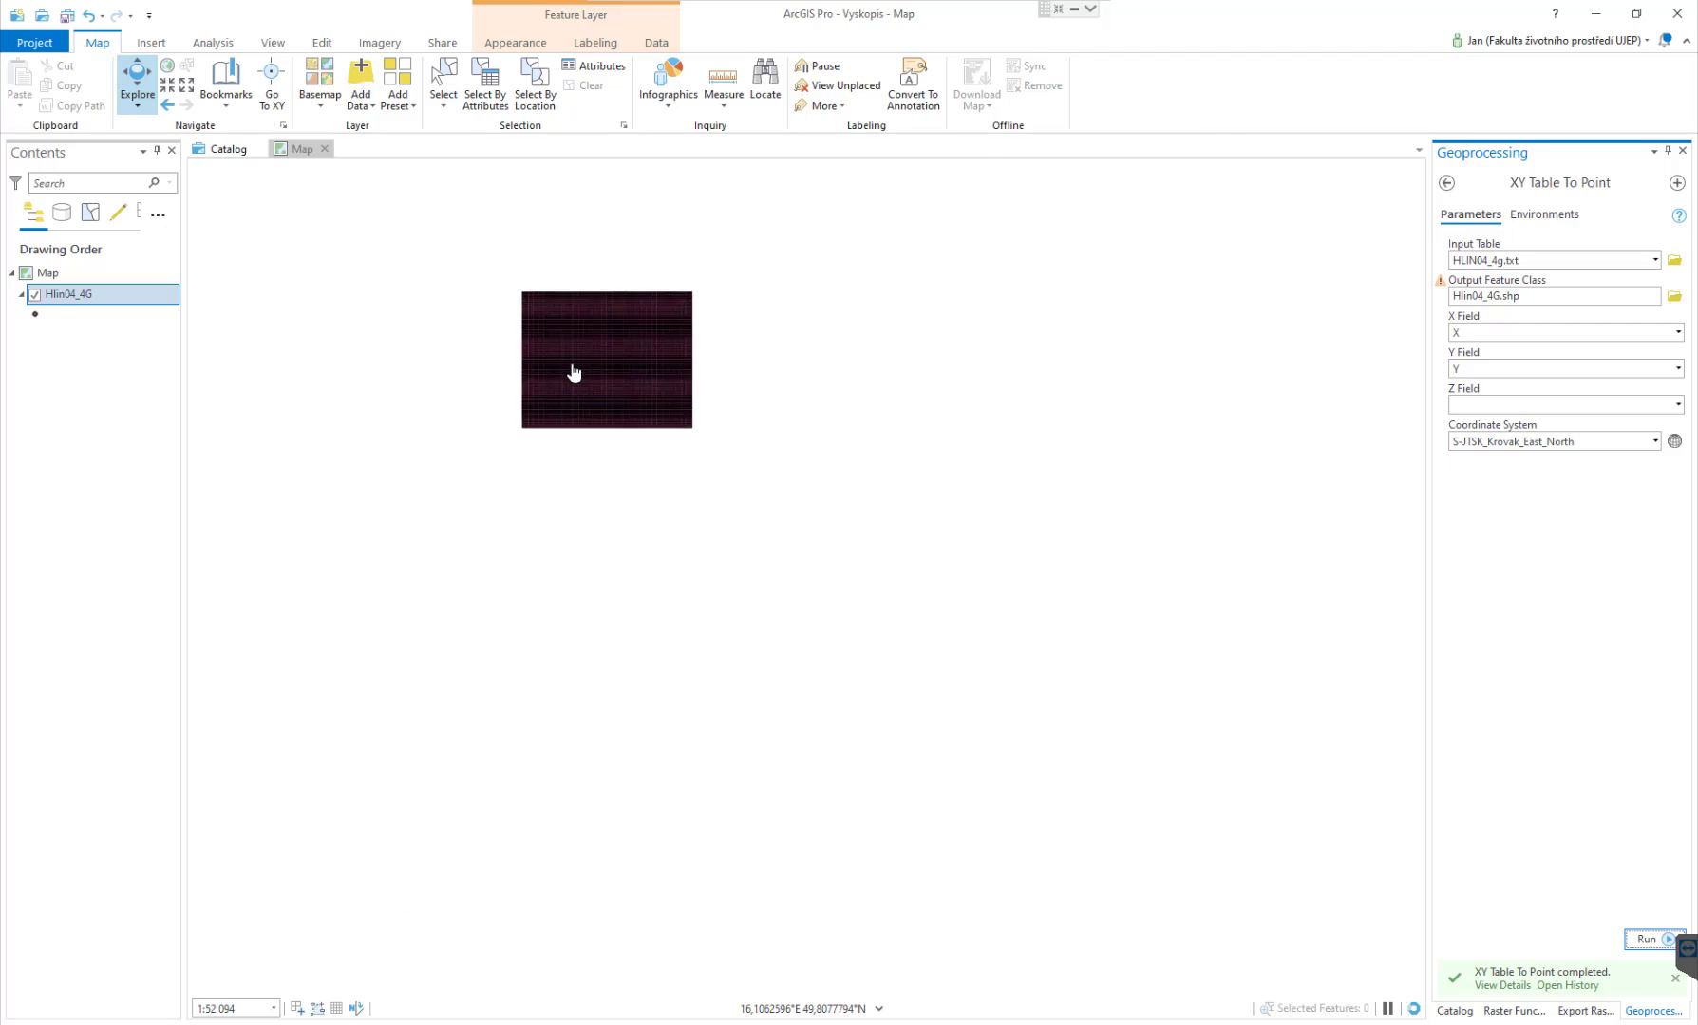
{"action": "scroll", "coordinate": [572, 375], "scroll_direction": "up", "scroll_amount": 5}
{"action": "scroll", "coordinate": [621, 442], "scroll_direction": "up", "scroll_amount": 10}
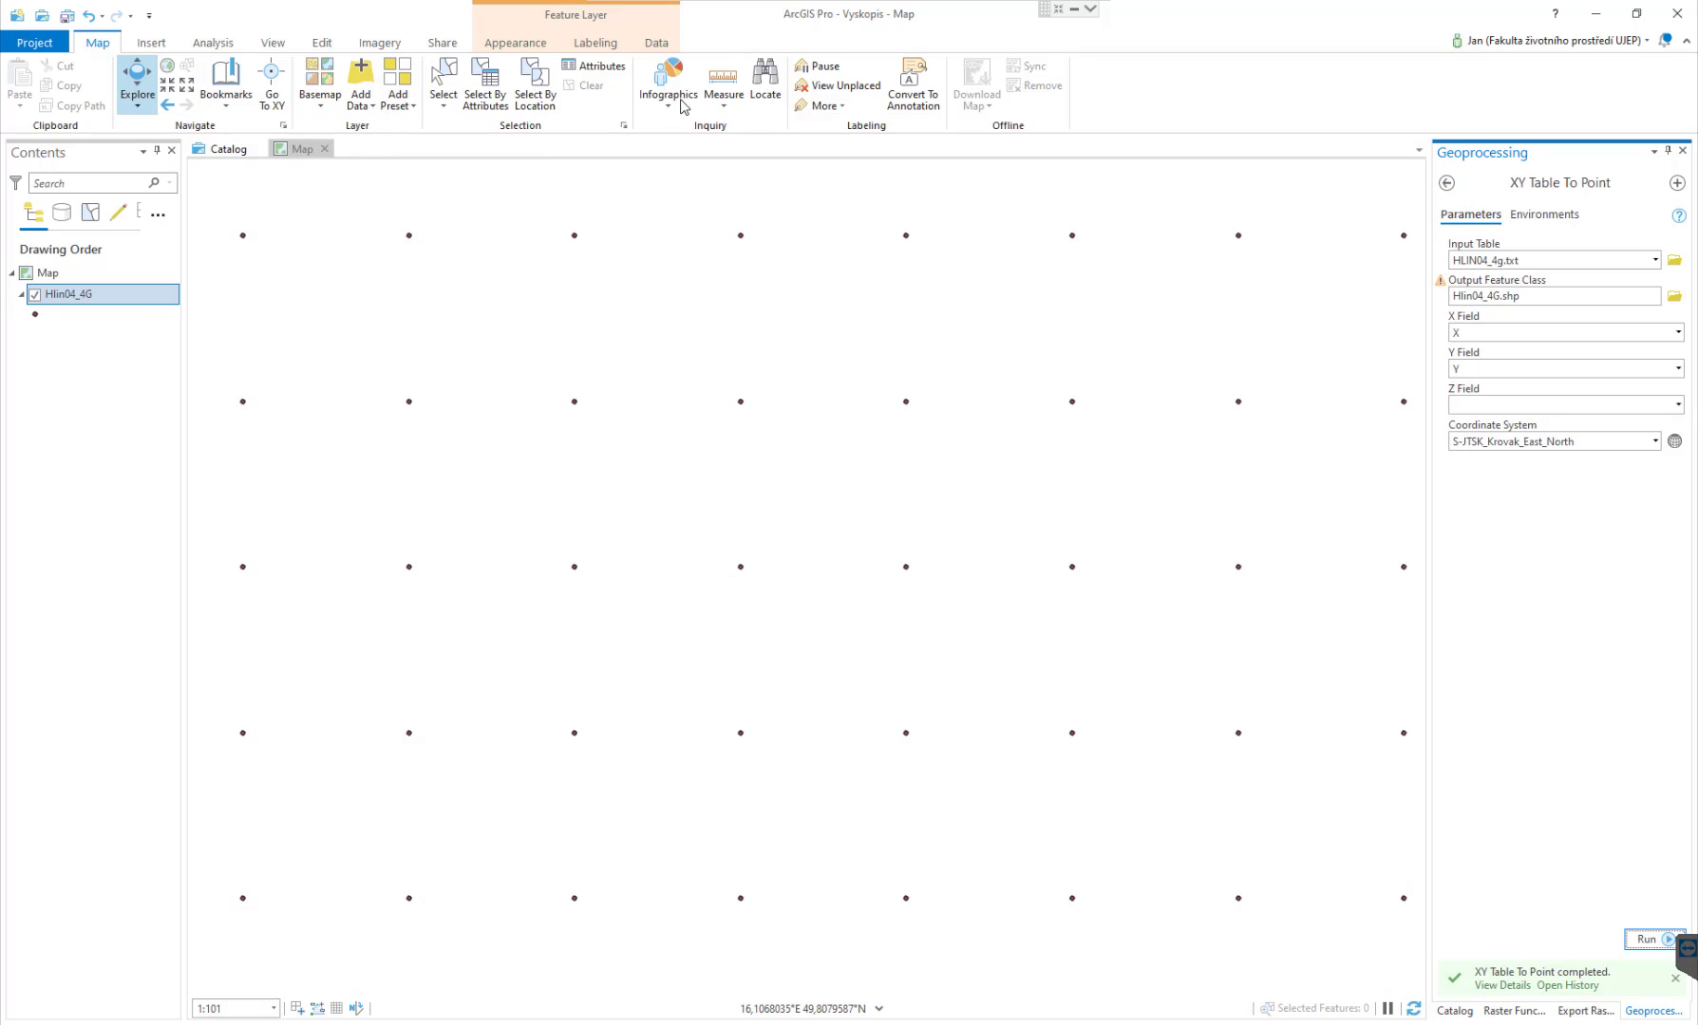
{"action": "left_click", "coordinate": [724, 84]}
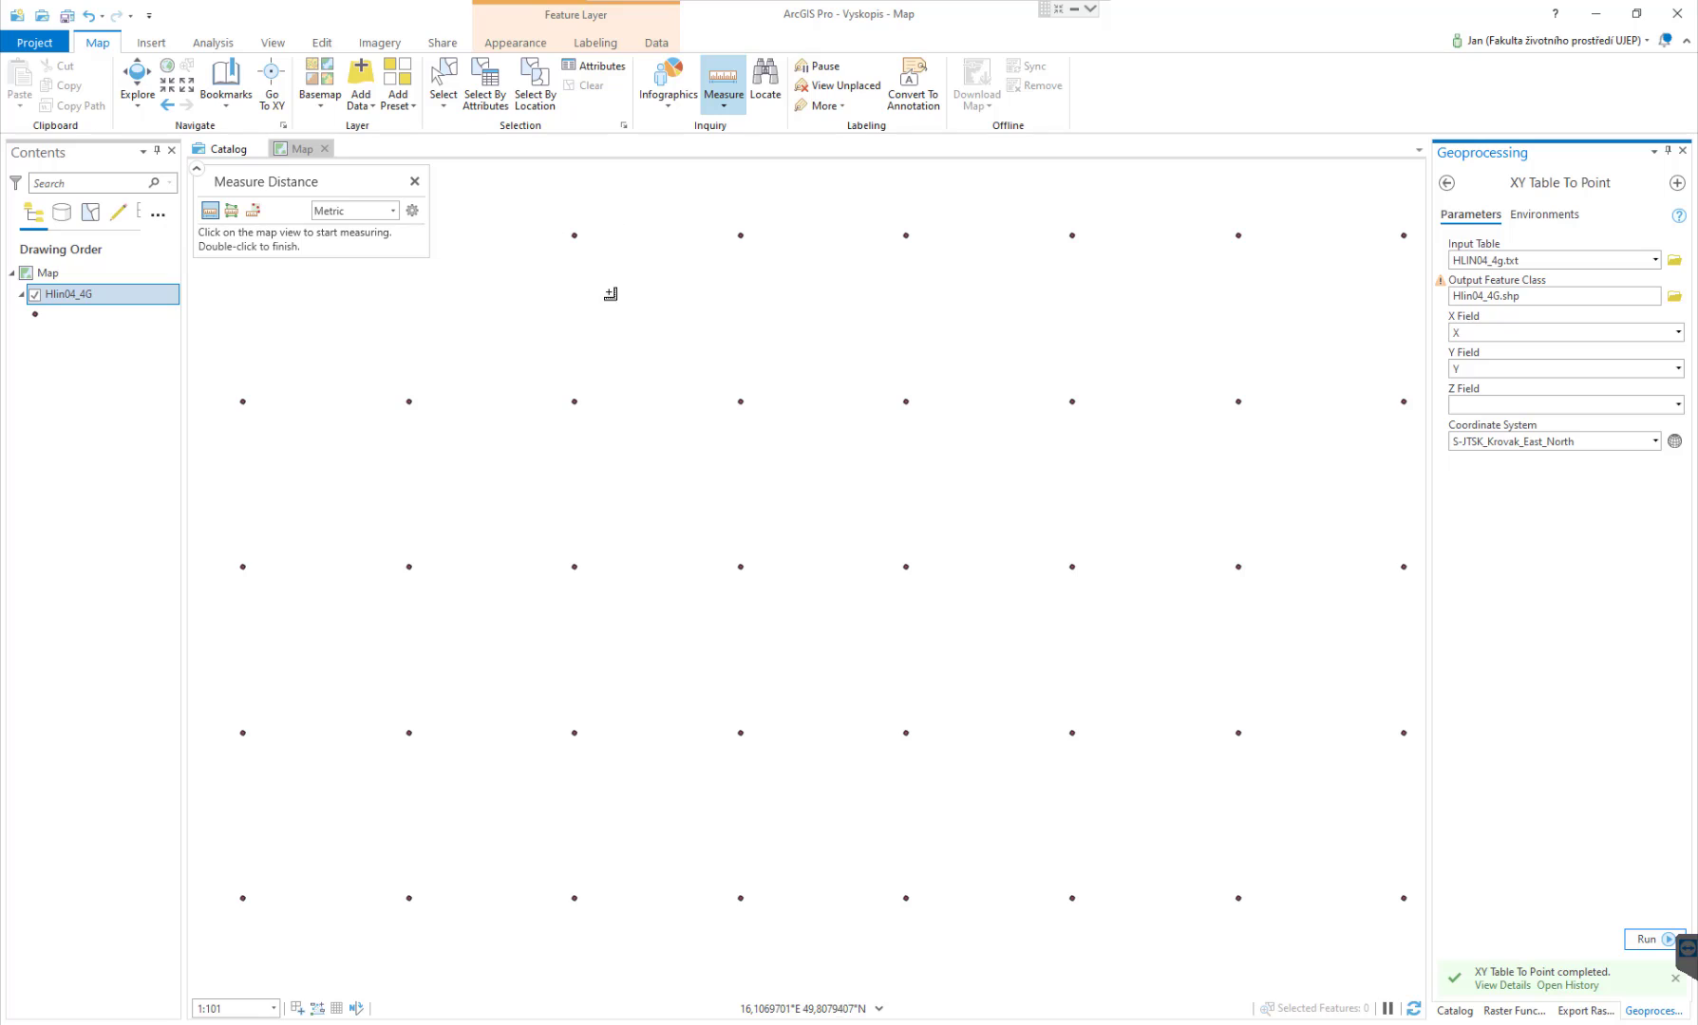
{"action": "left_click", "coordinate": [575, 235]}
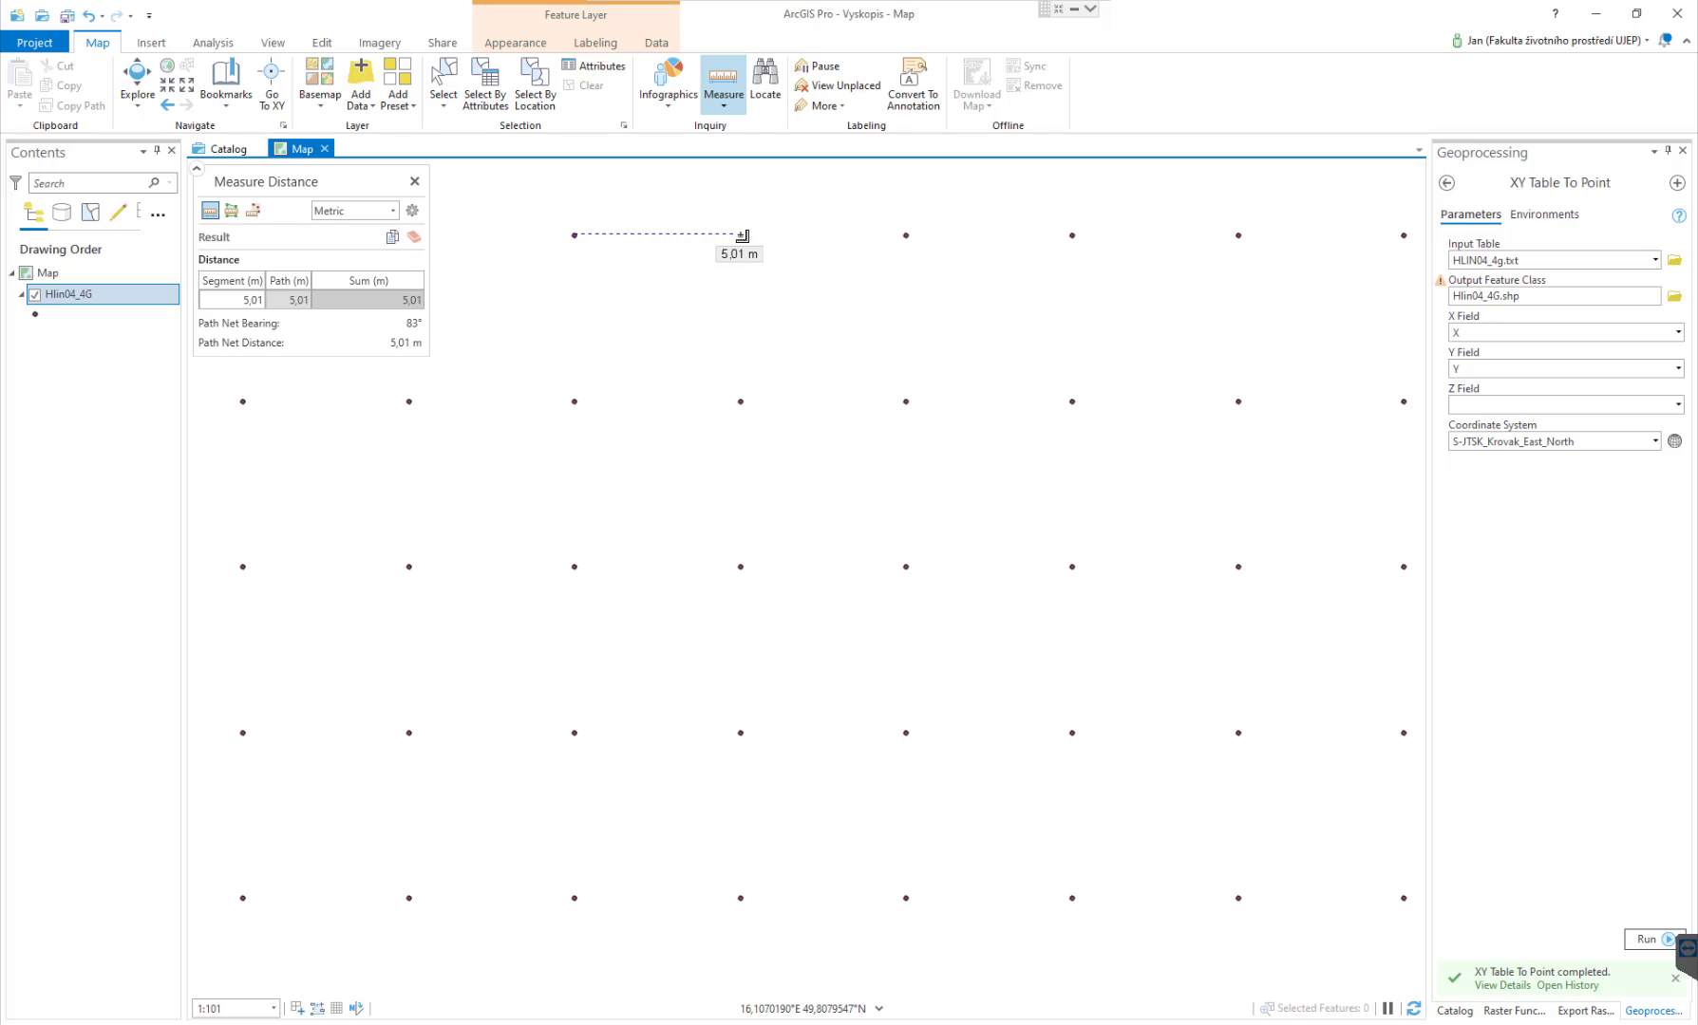
{"action": "left_click", "coordinate": [414, 180]}
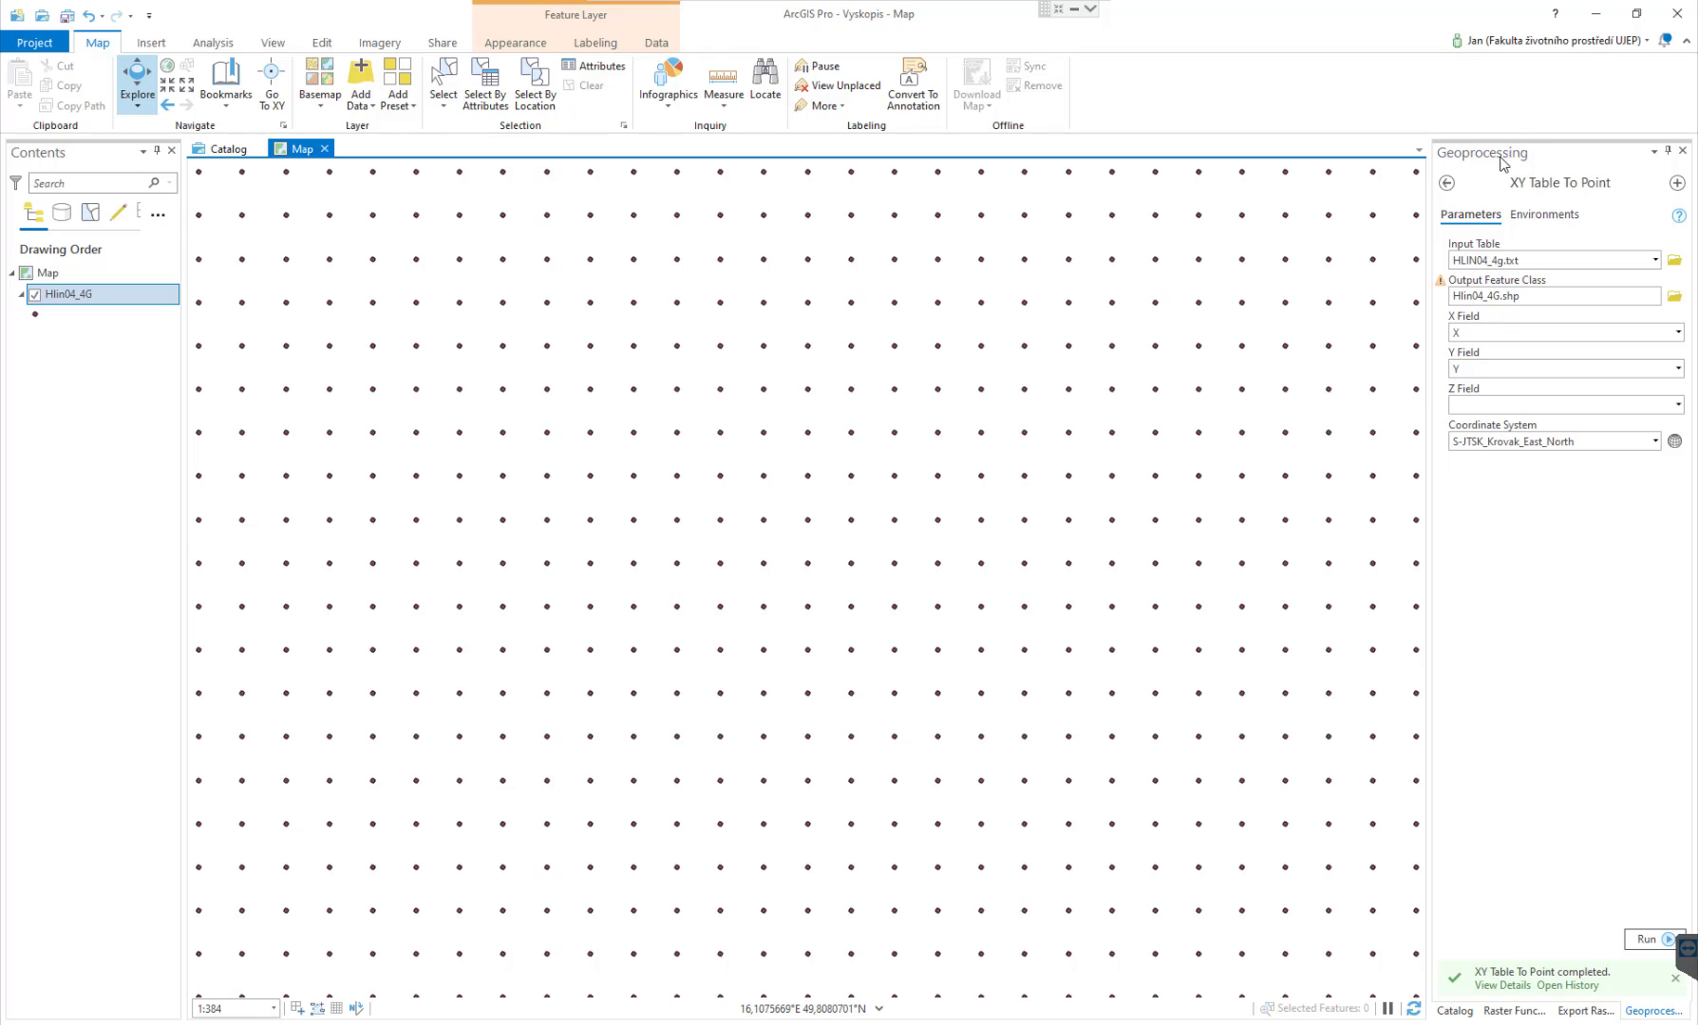
Find the Point to Raster tool and set Hlin04_4G as its input features with Z as the value field.
{"action": "left_click", "coordinate": [1446, 183]}
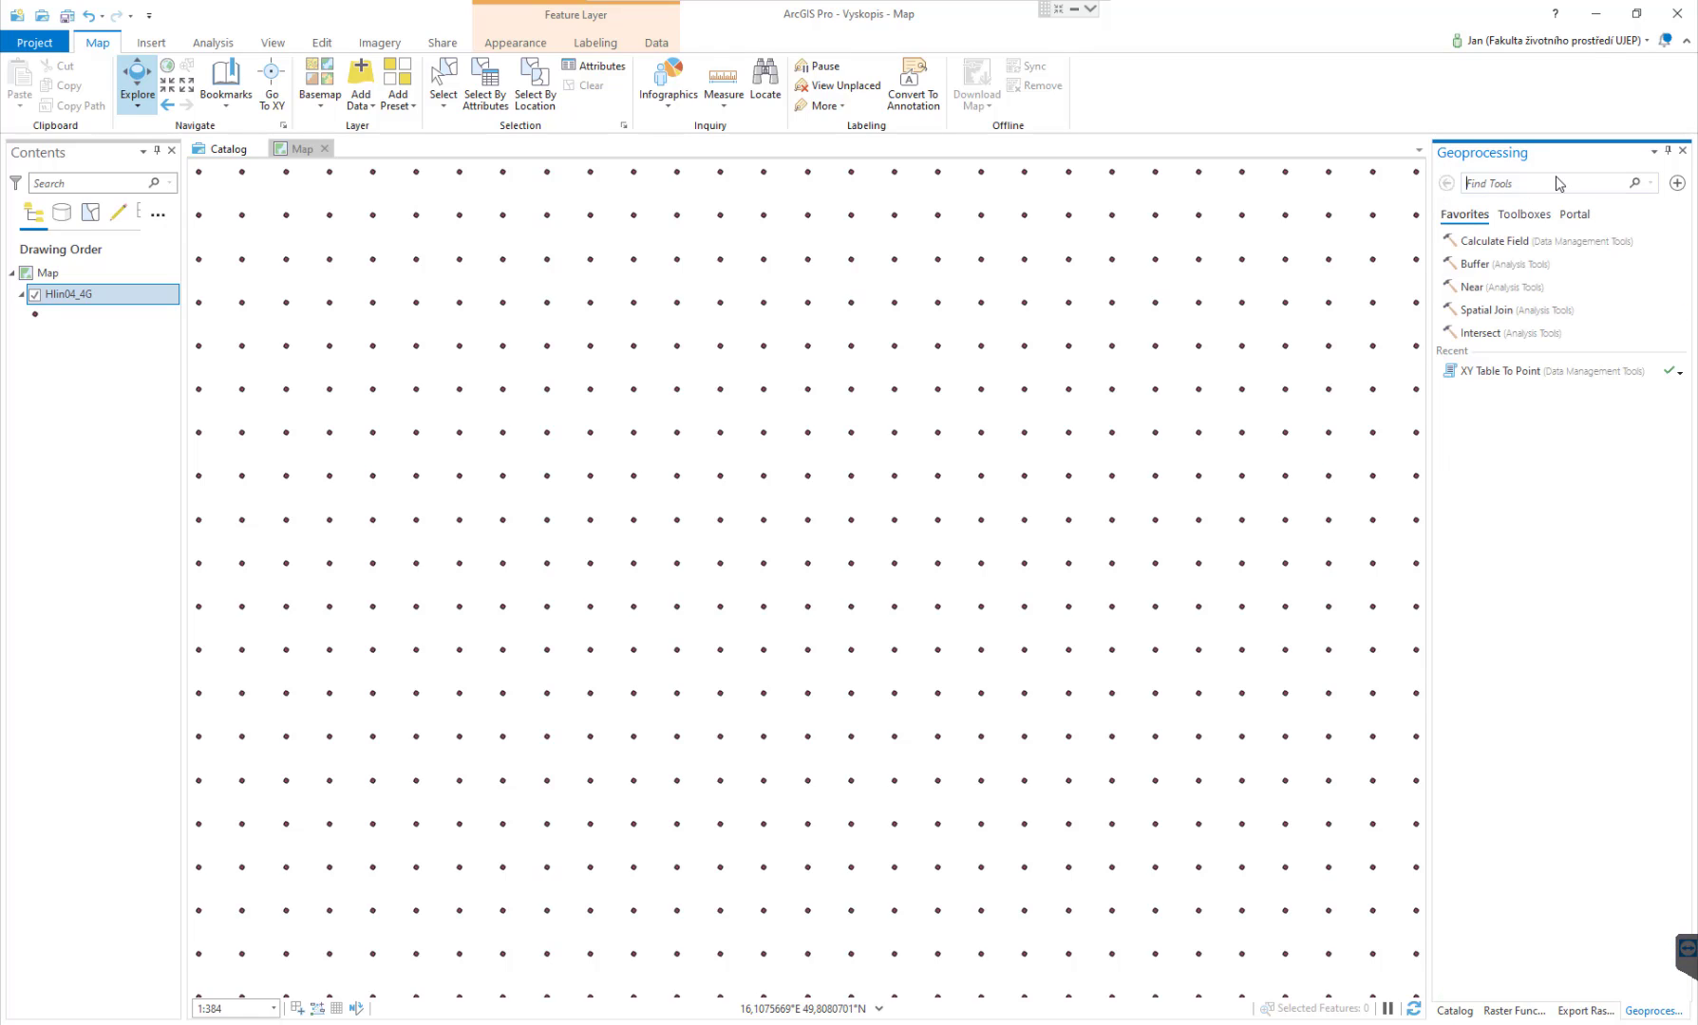
{"action": "type", "text": "point to raster"}
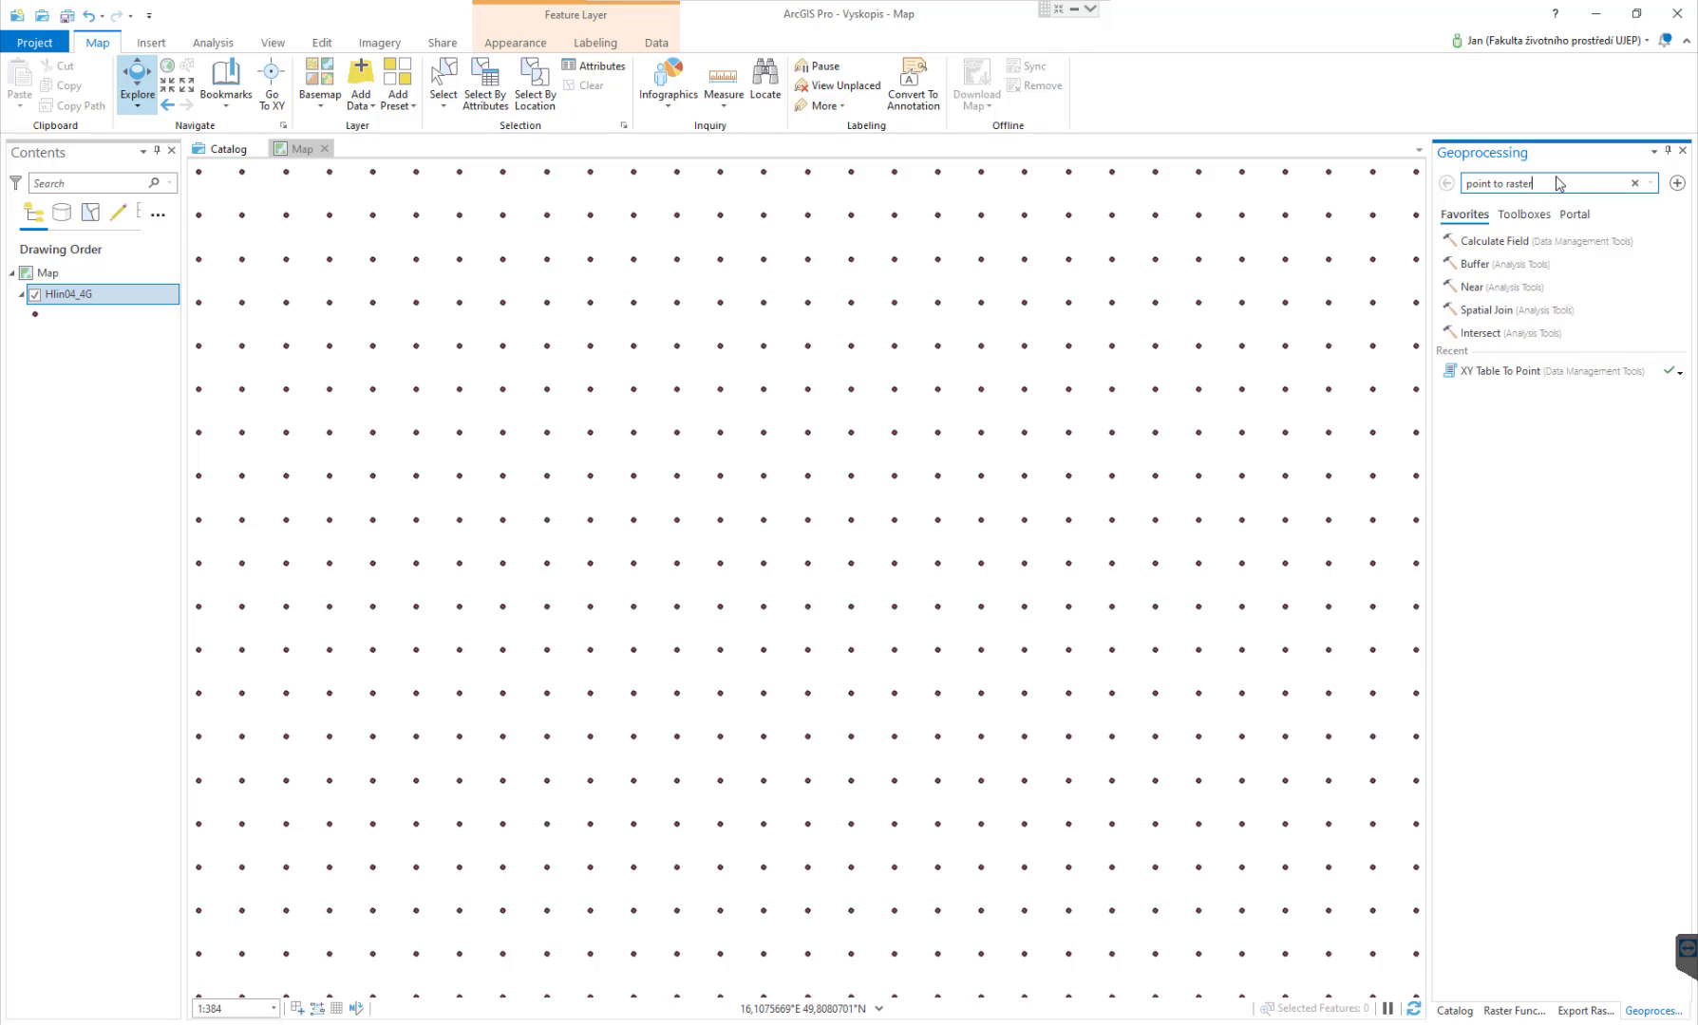
{"action": "key", "text": "Return"}
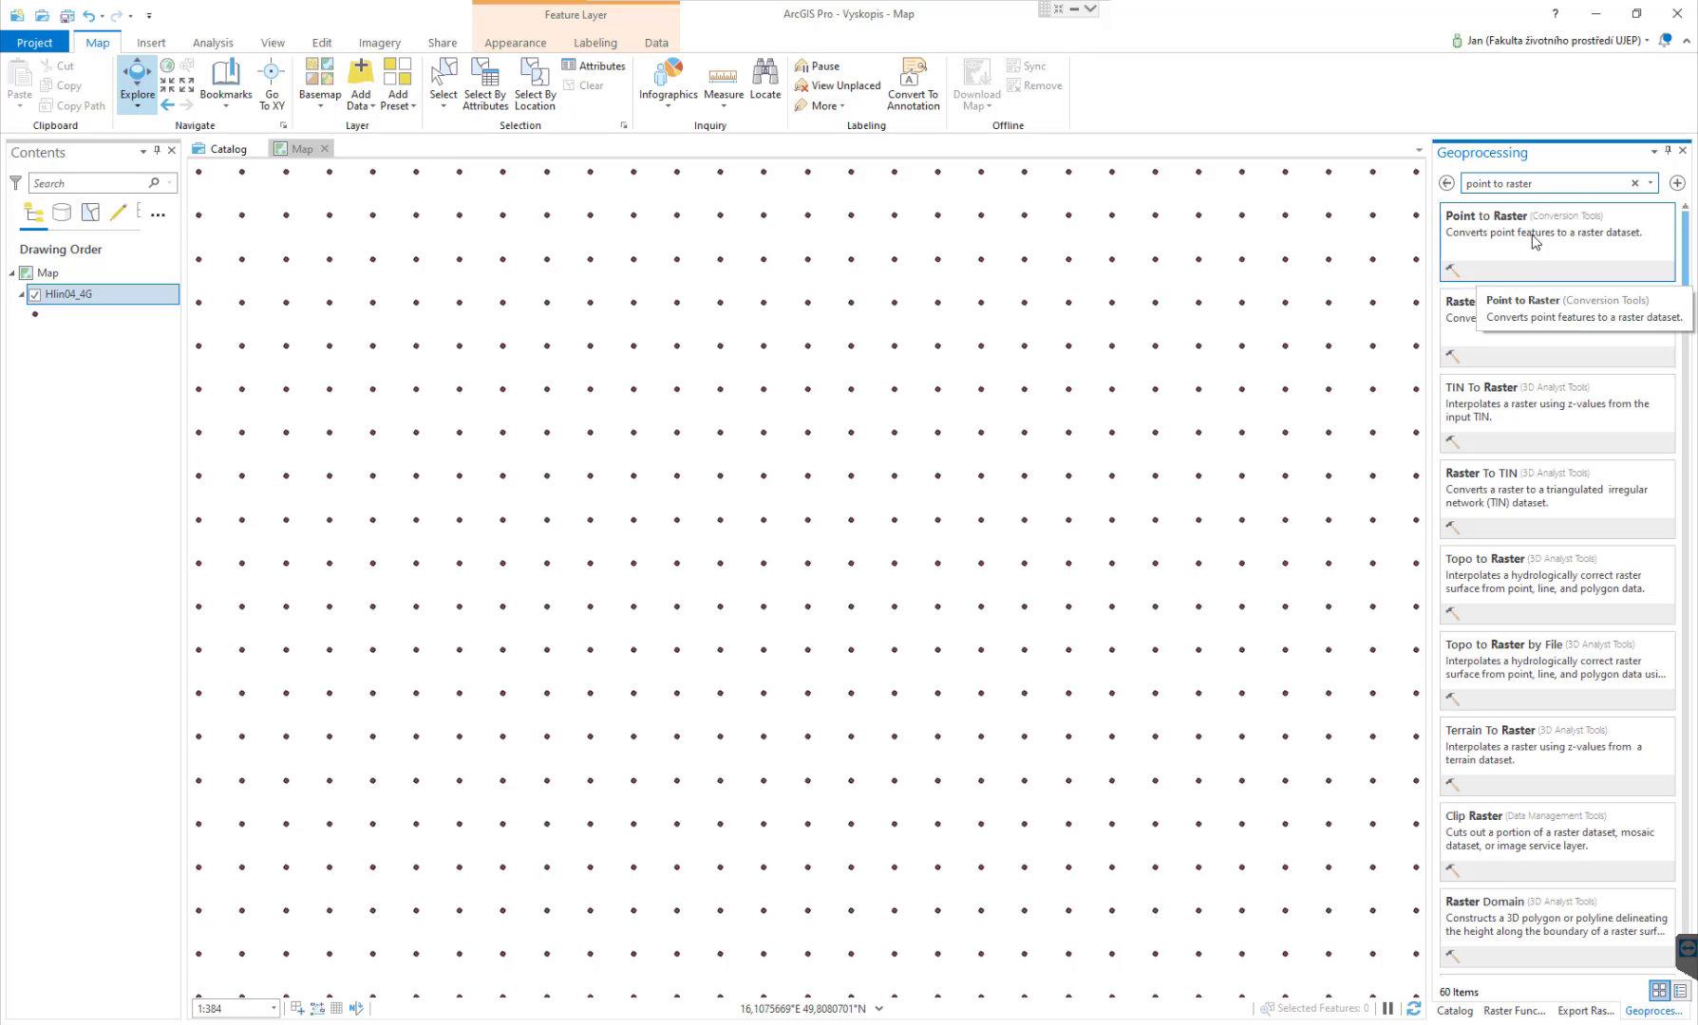
{"action": "left_click", "coordinate": [1531, 235]}
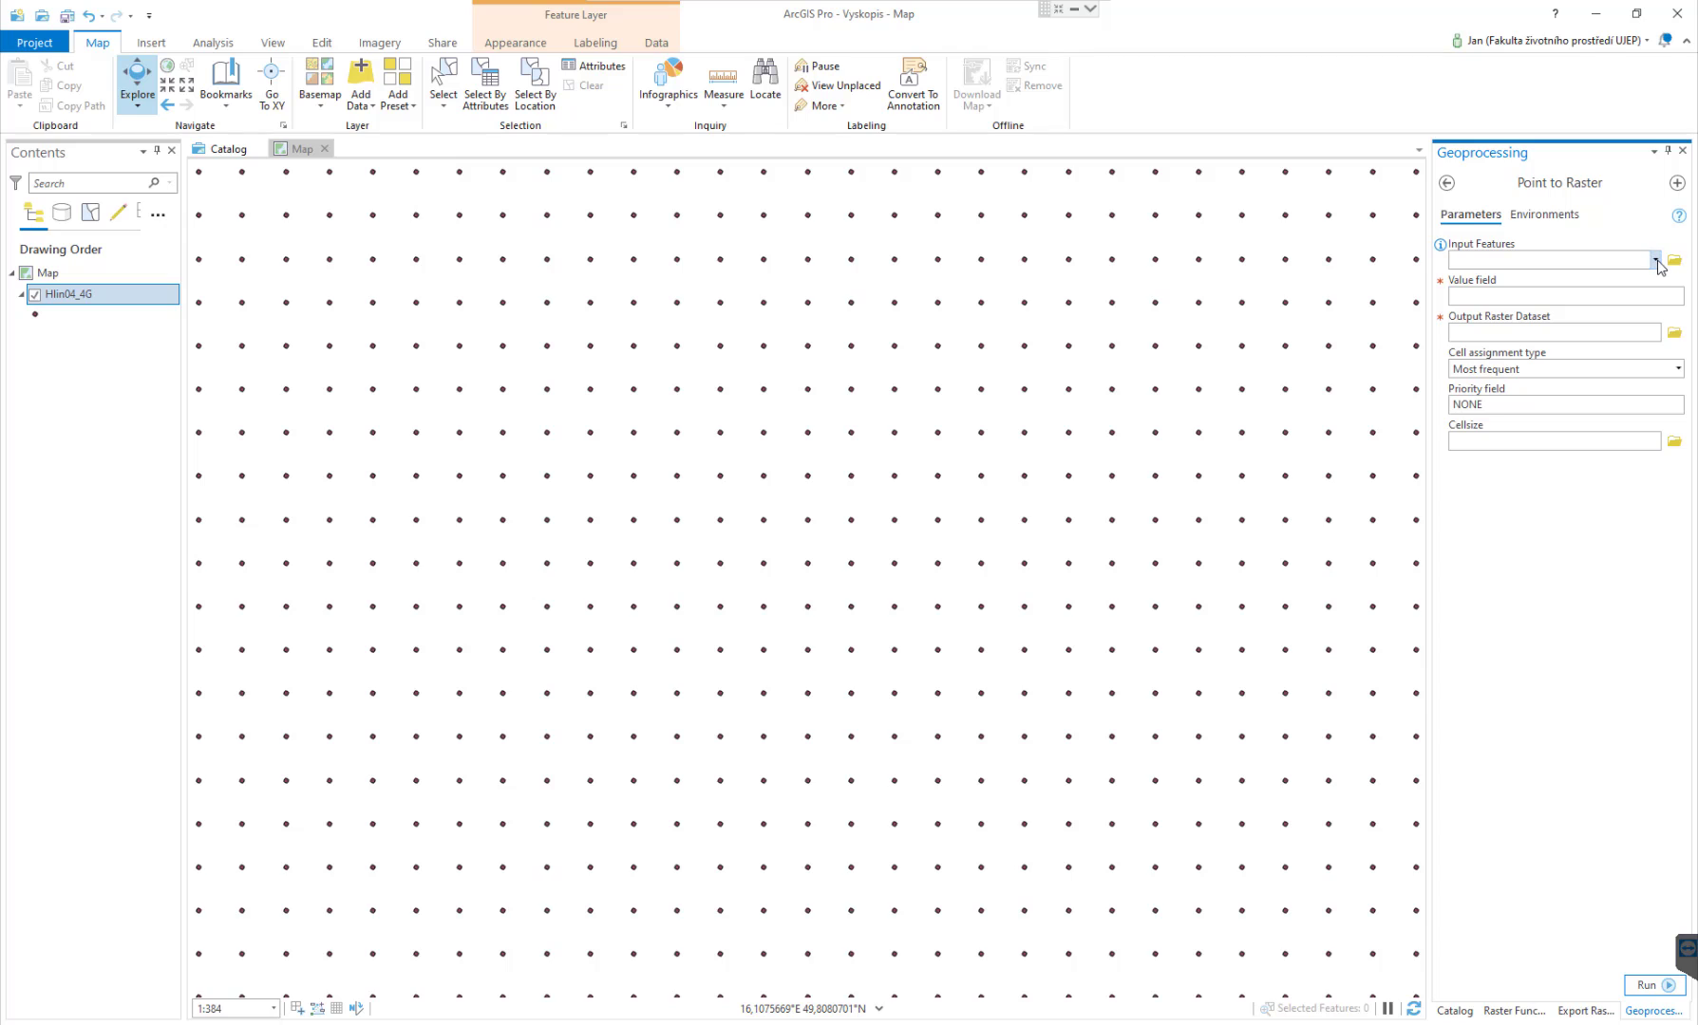
{"action": "left_click", "coordinate": [1655, 259]}
{"action": "left_click", "coordinate": [1569, 280]}
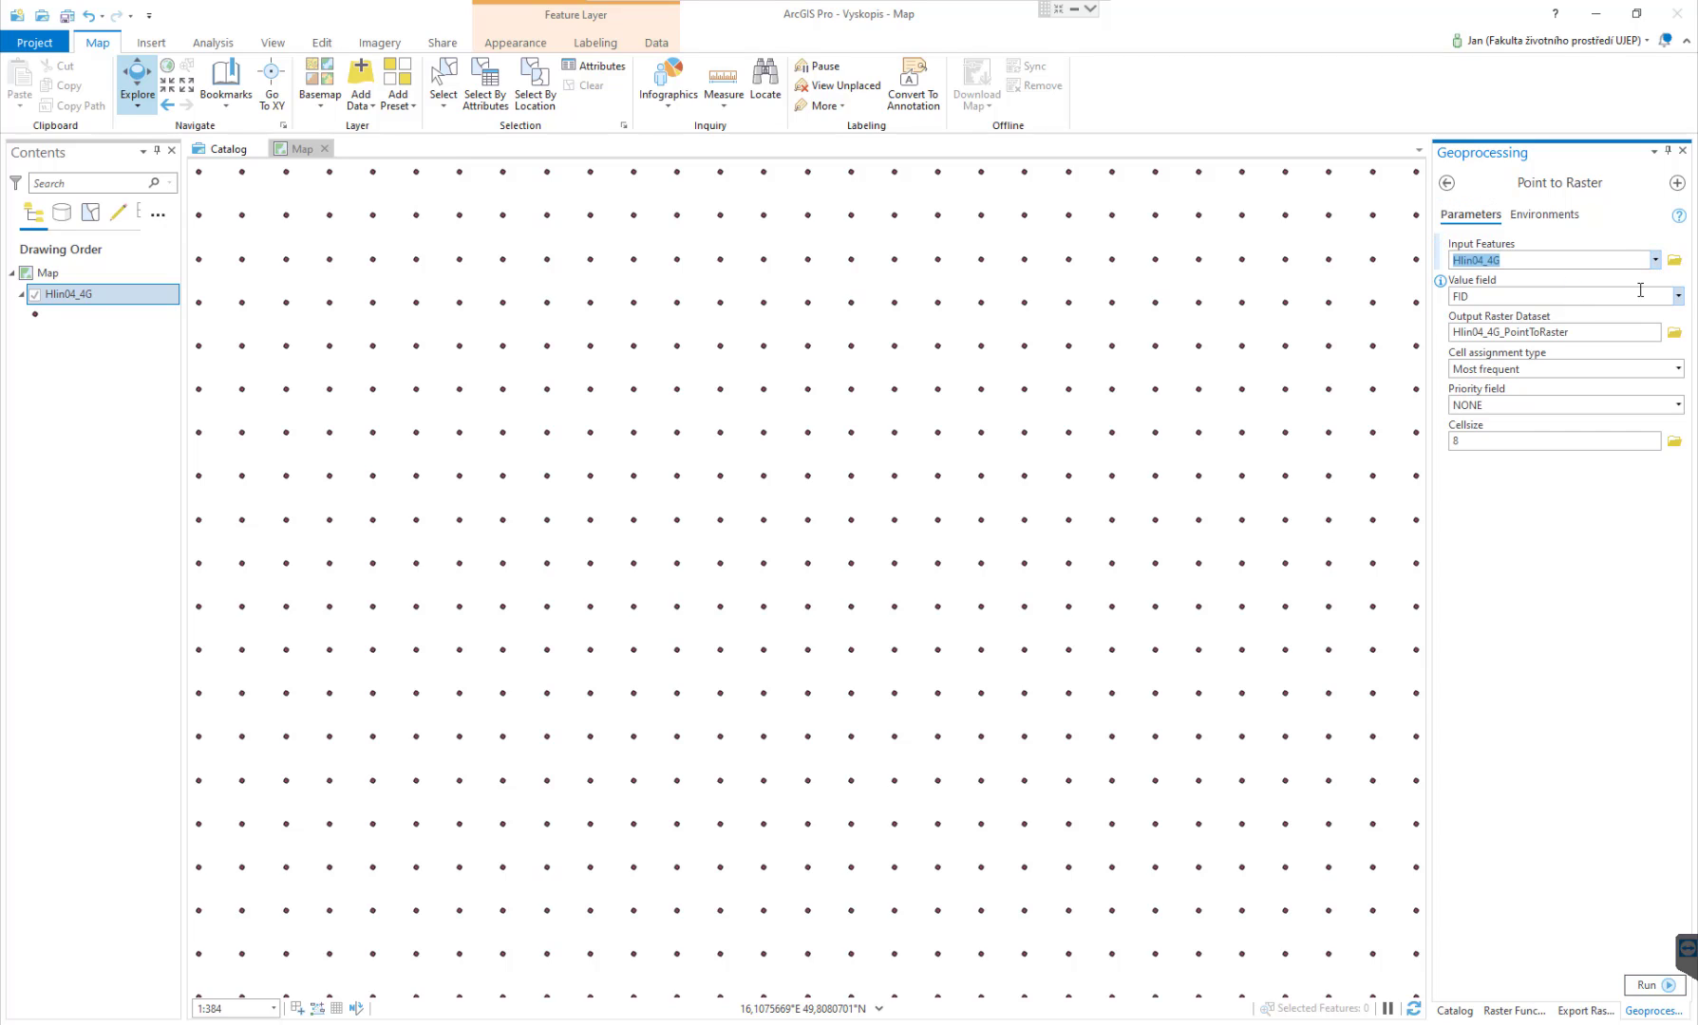
{"action": "left_click", "coordinate": [1677, 296]}
{"action": "left_click", "coordinate": [1481, 390]}
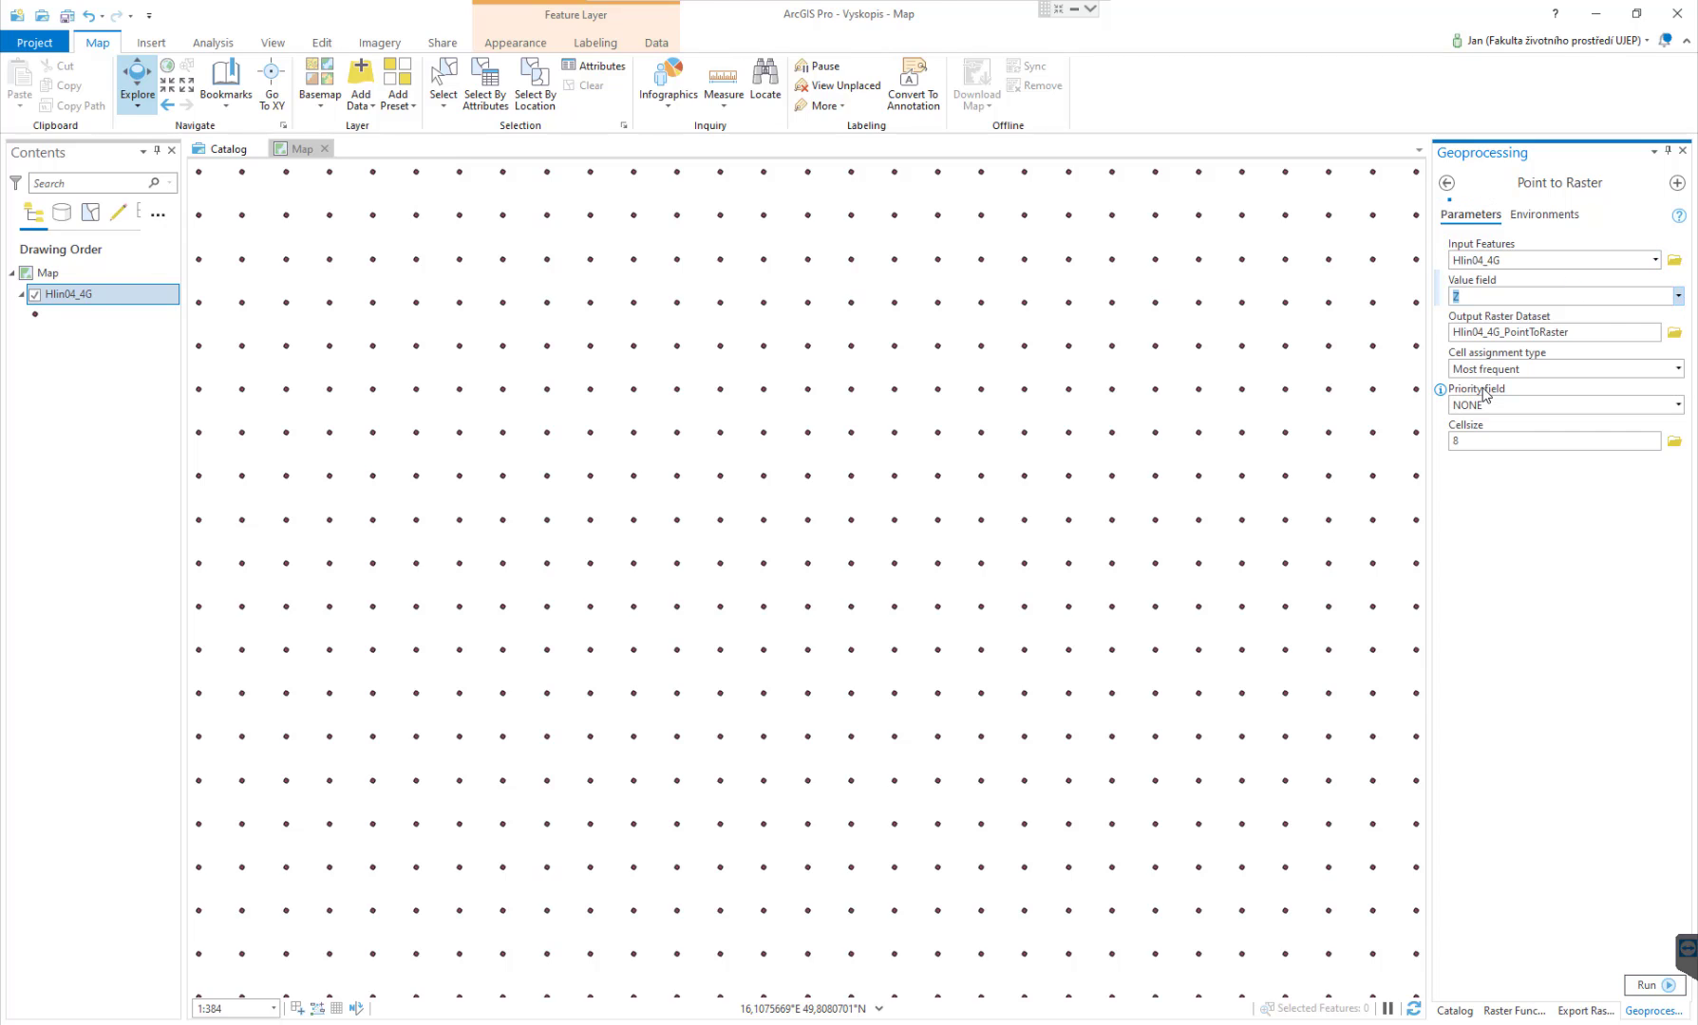
Name the output raster Hlin04_4g in the 4G folder, set the cell size to 5, and run Point to Raster.
{"action": "left_click", "coordinate": [1674, 334]}
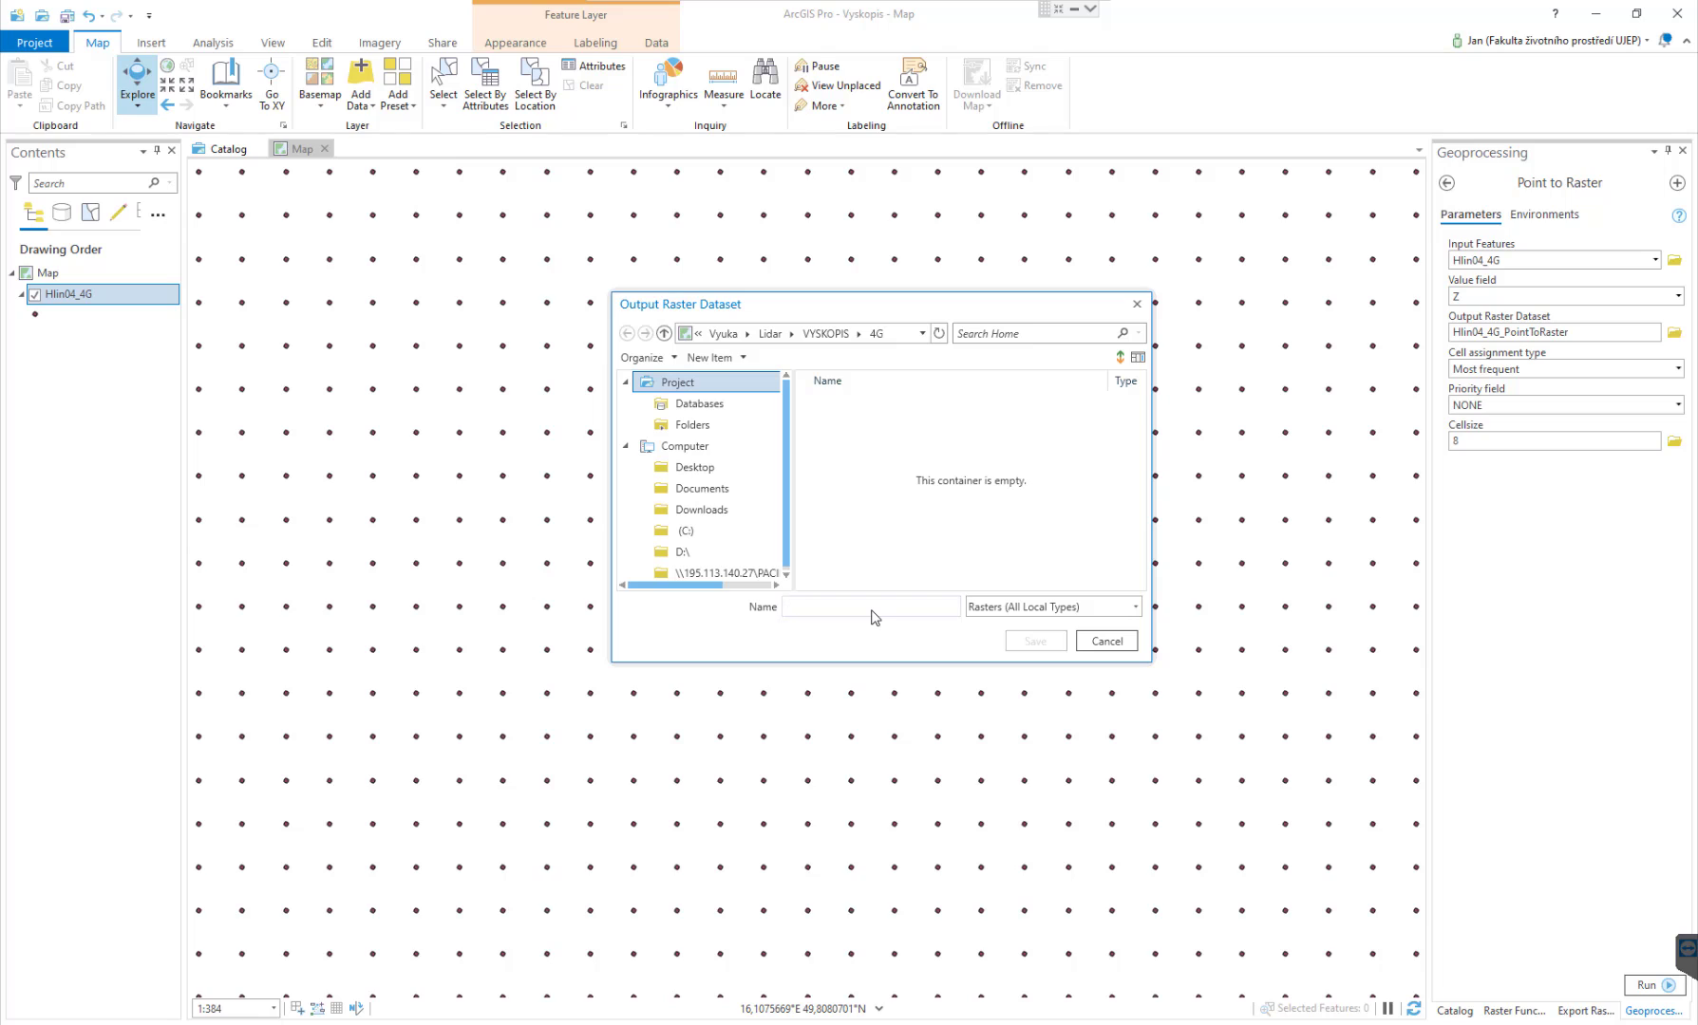
{"action": "type", "text": "Hlin04_4g"}
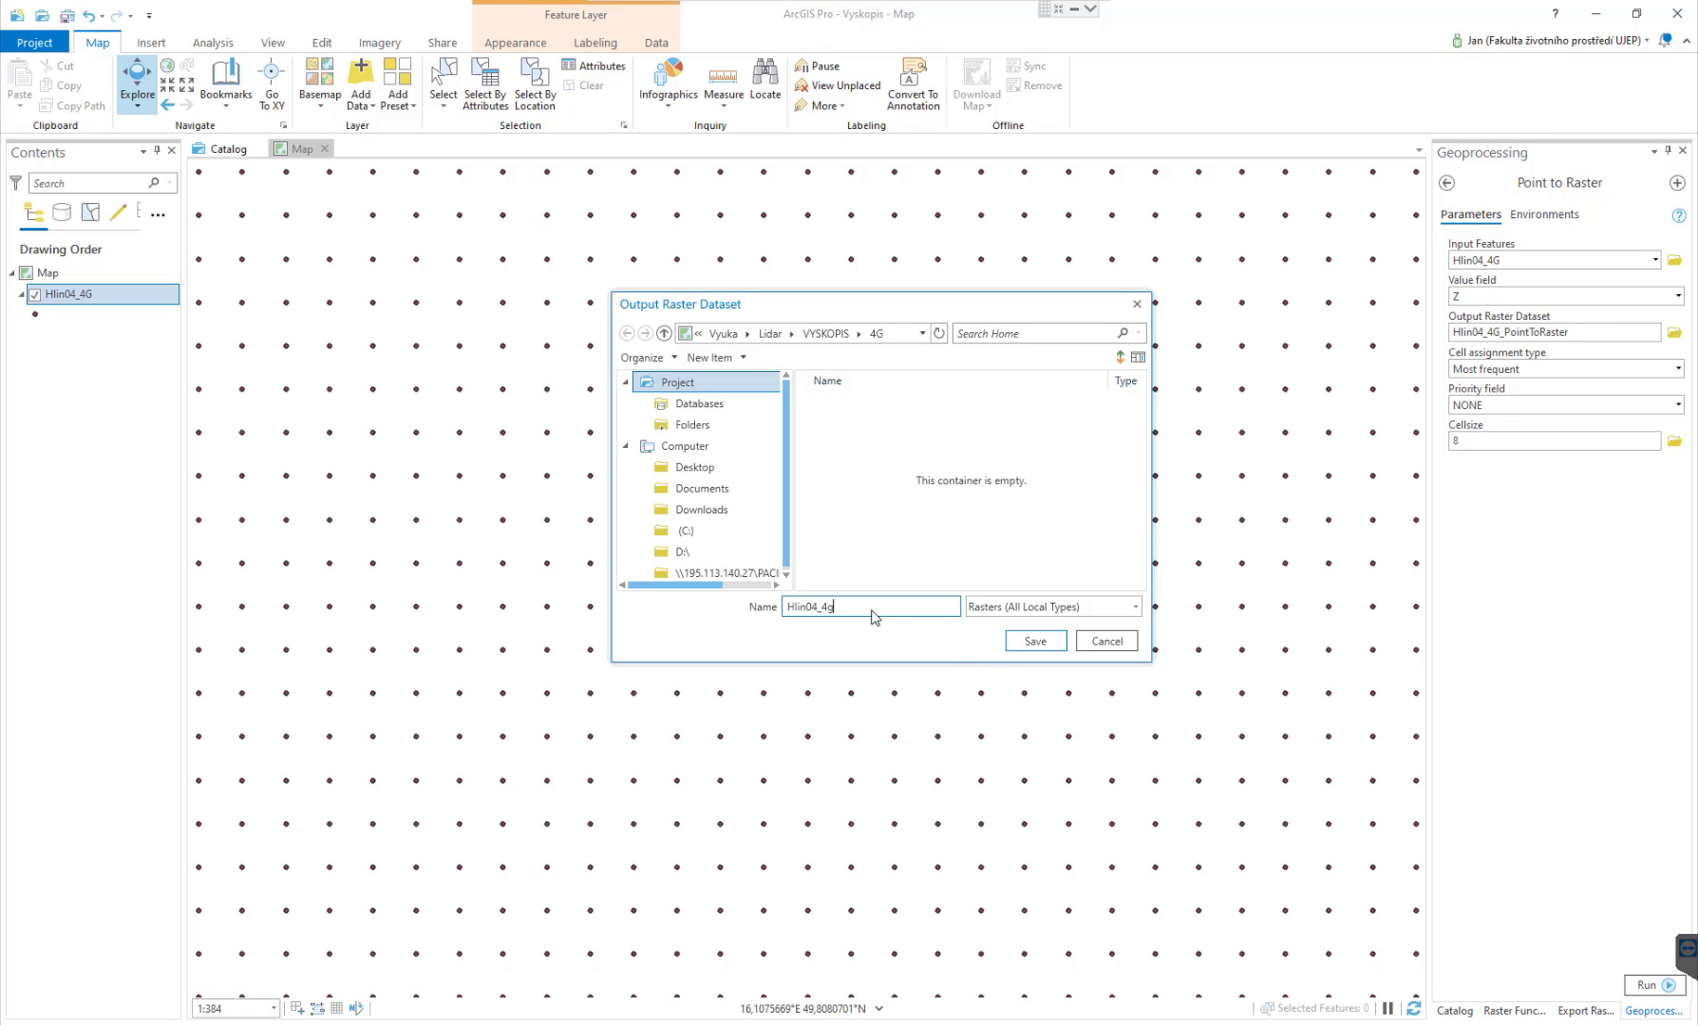
{"action": "left_click", "coordinate": [1015, 645]}
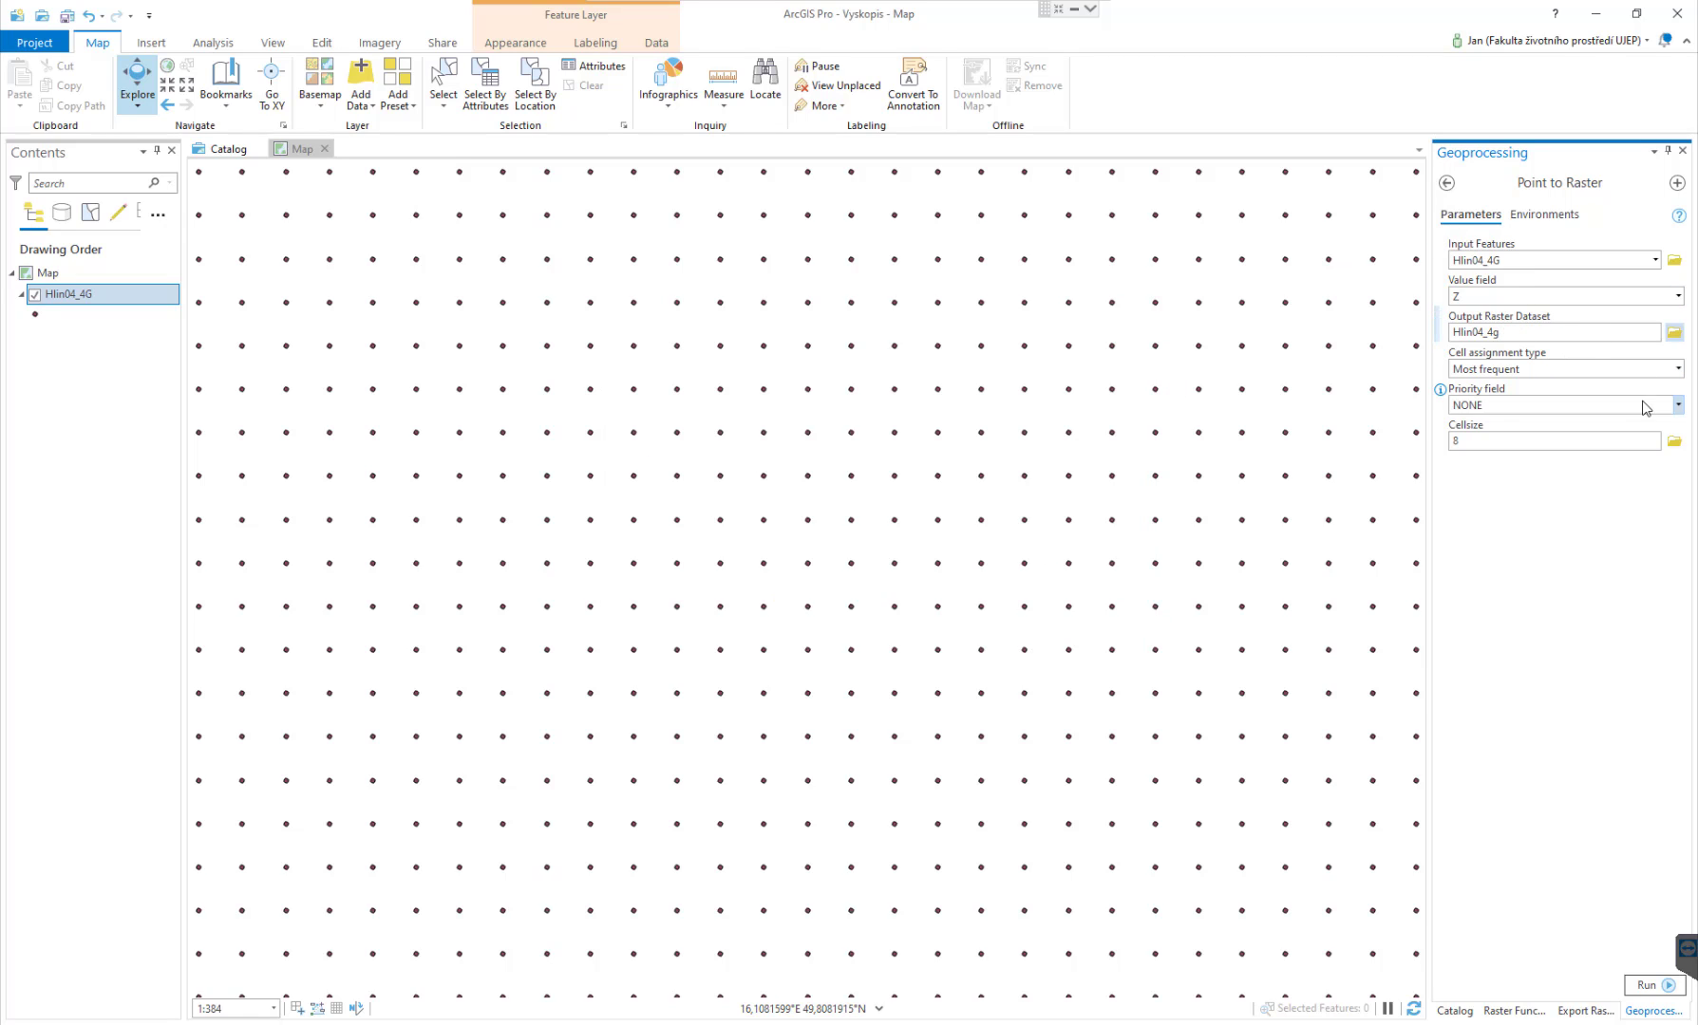
{"action": "left_click", "coordinate": [1585, 444]}
{"action": "left_click", "coordinate": [1647, 987]}
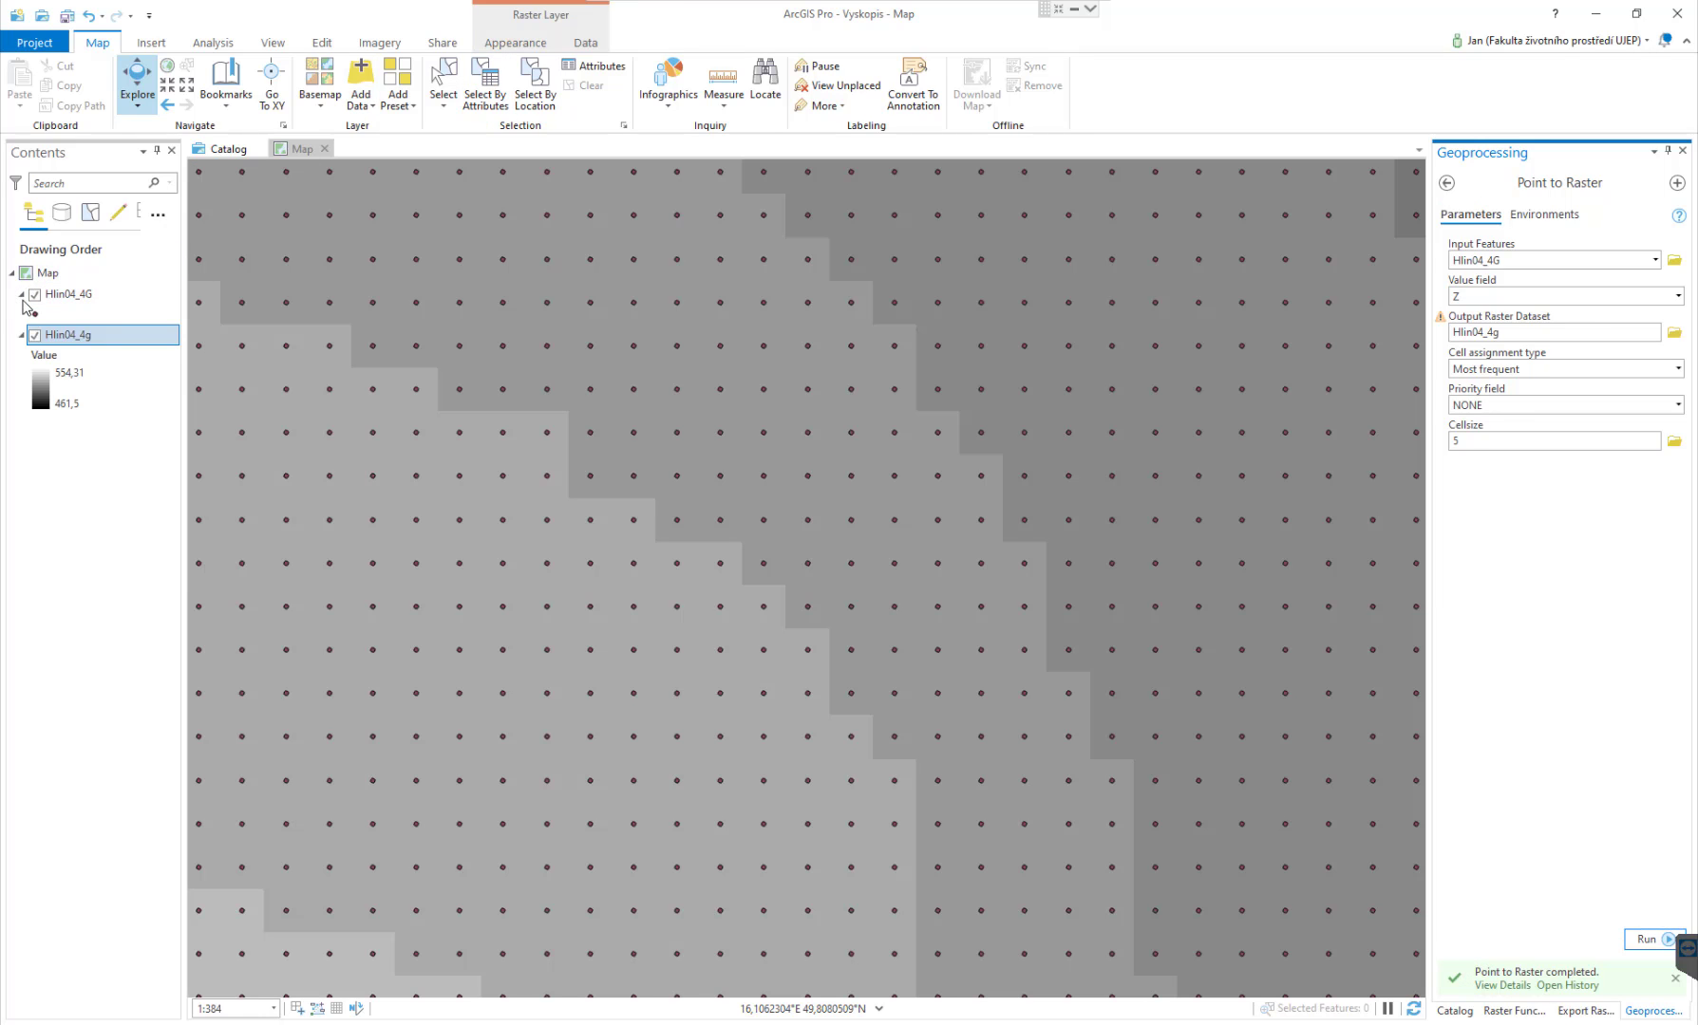
Hide the Hlin04_4G point layer and fit the map to the extent of the Hlin04_4g raster.
{"action": "left_click", "coordinate": [35, 295]}
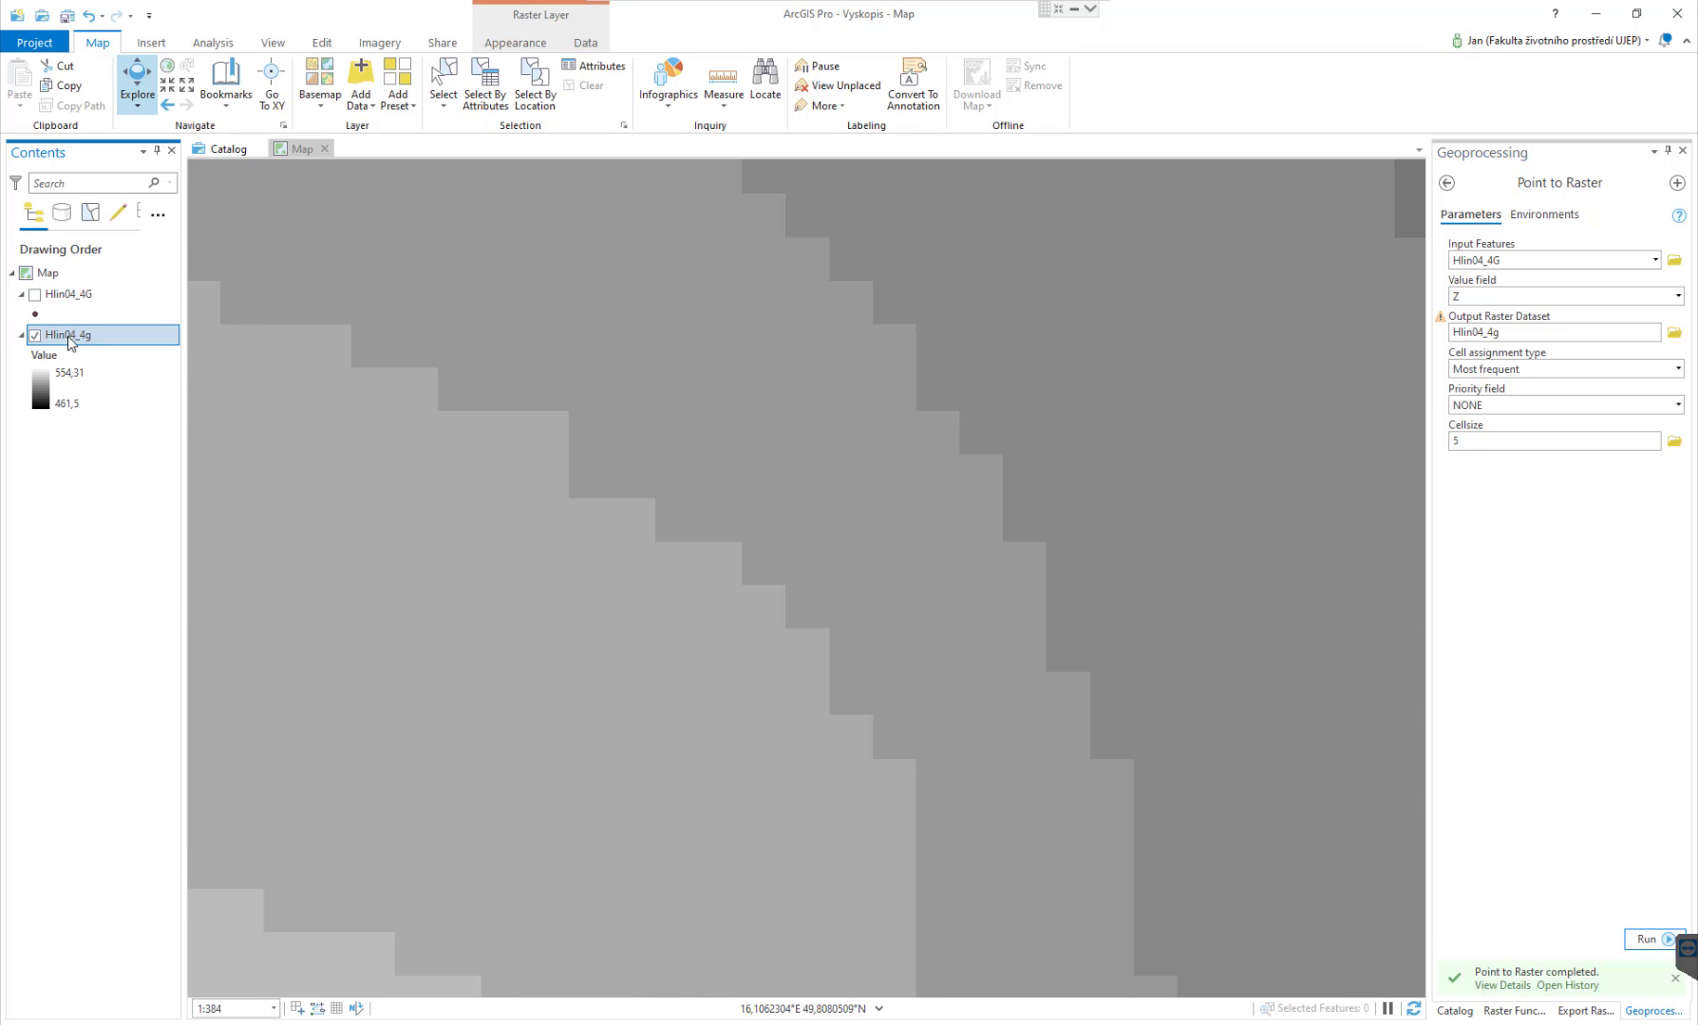
{"action": "right_click", "coordinate": [71, 342]}
{"action": "left_click", "coordinate": [132, 549]}
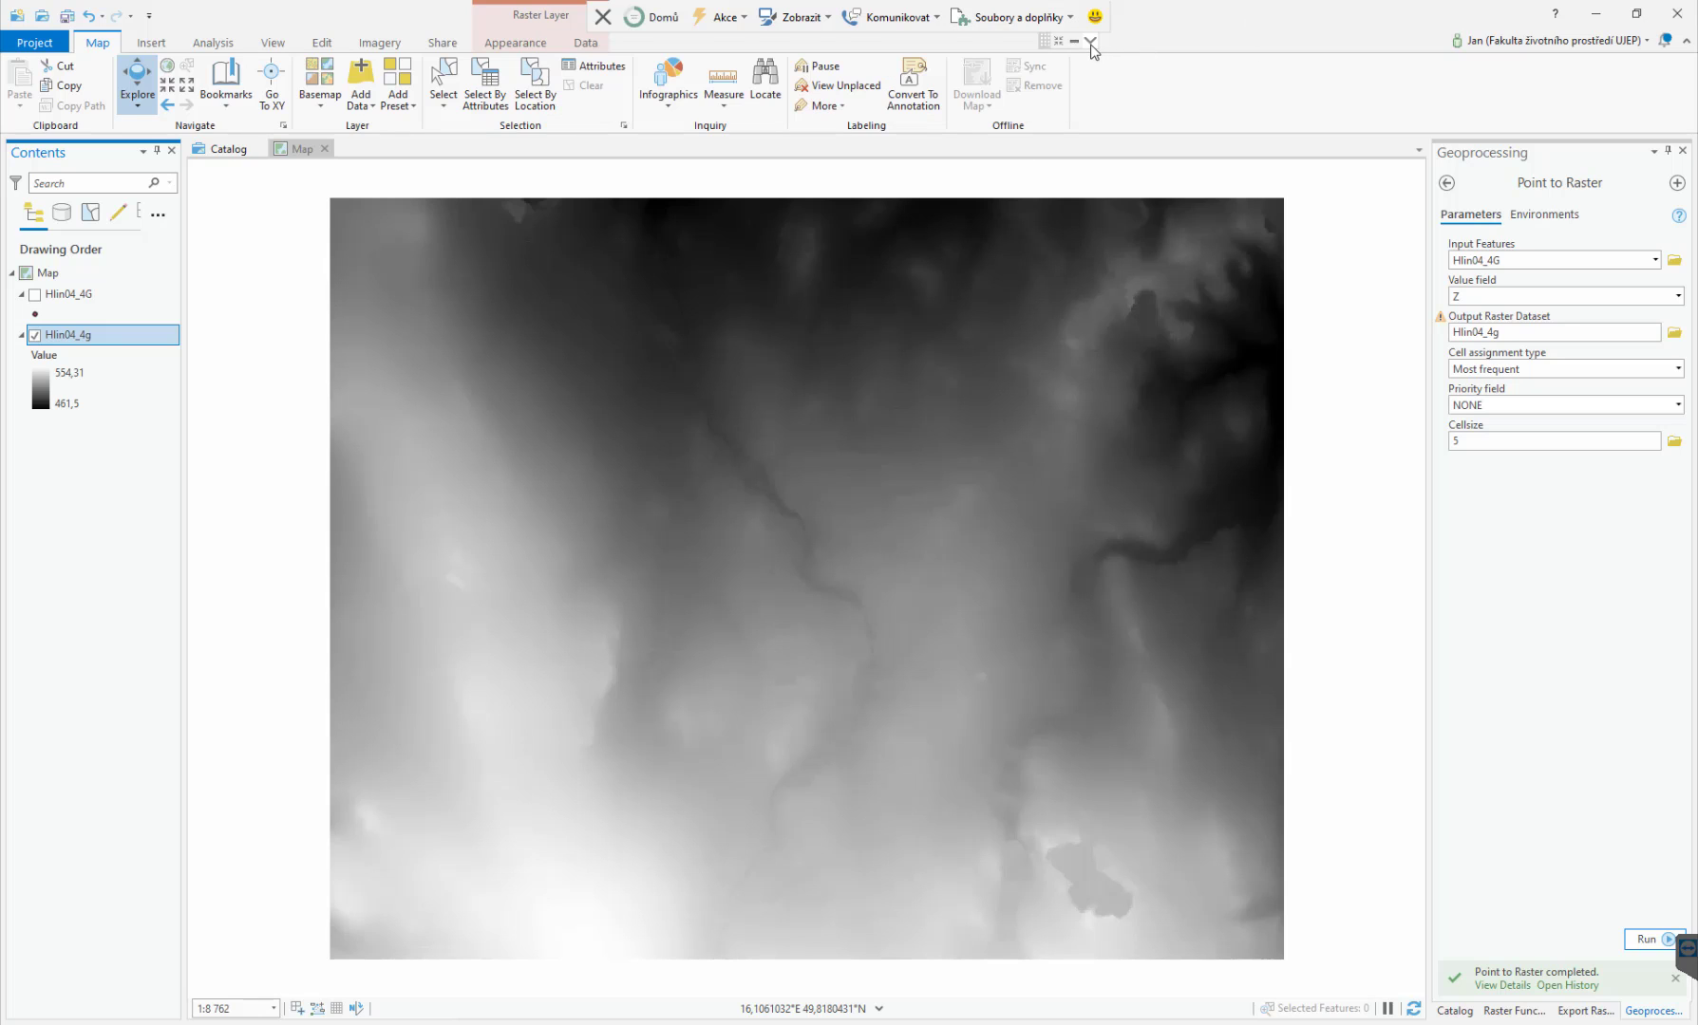
Add the Základní mapa ČR basemap beneath the elevation raster and view the raster within its surroundings.
{"action": "left_click", "coordinate": [319, 84]}
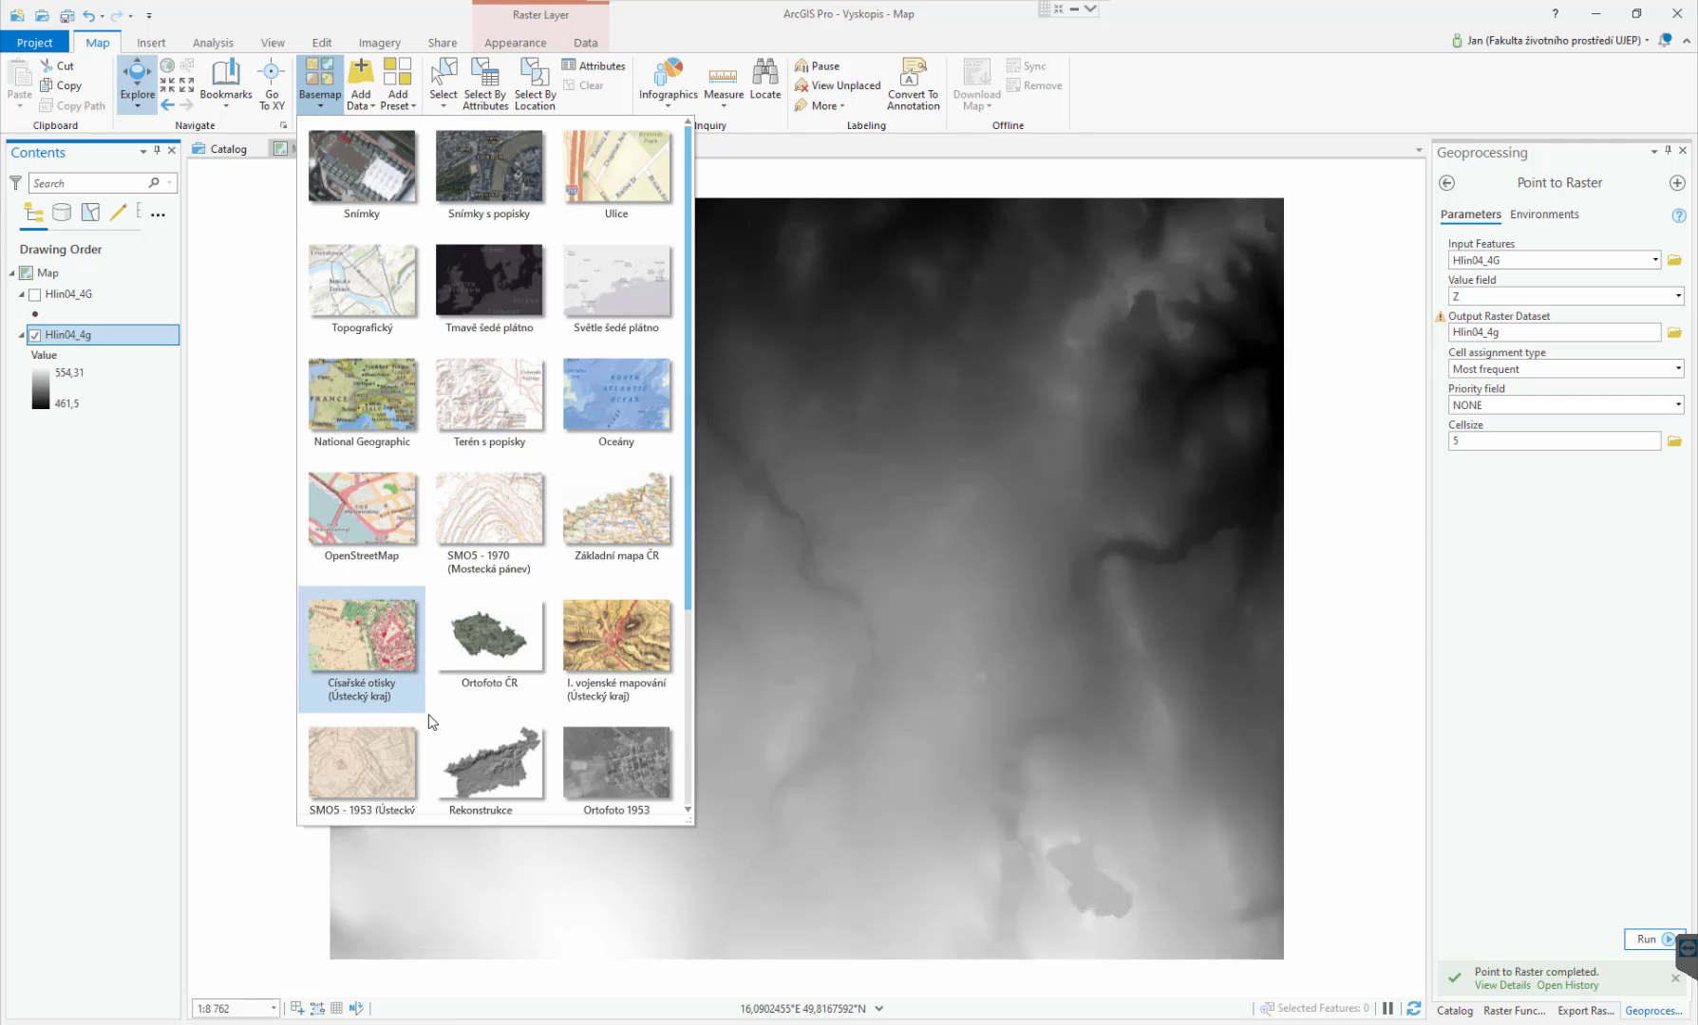
{"action": "left_click", "coordinate": [619, 529]}
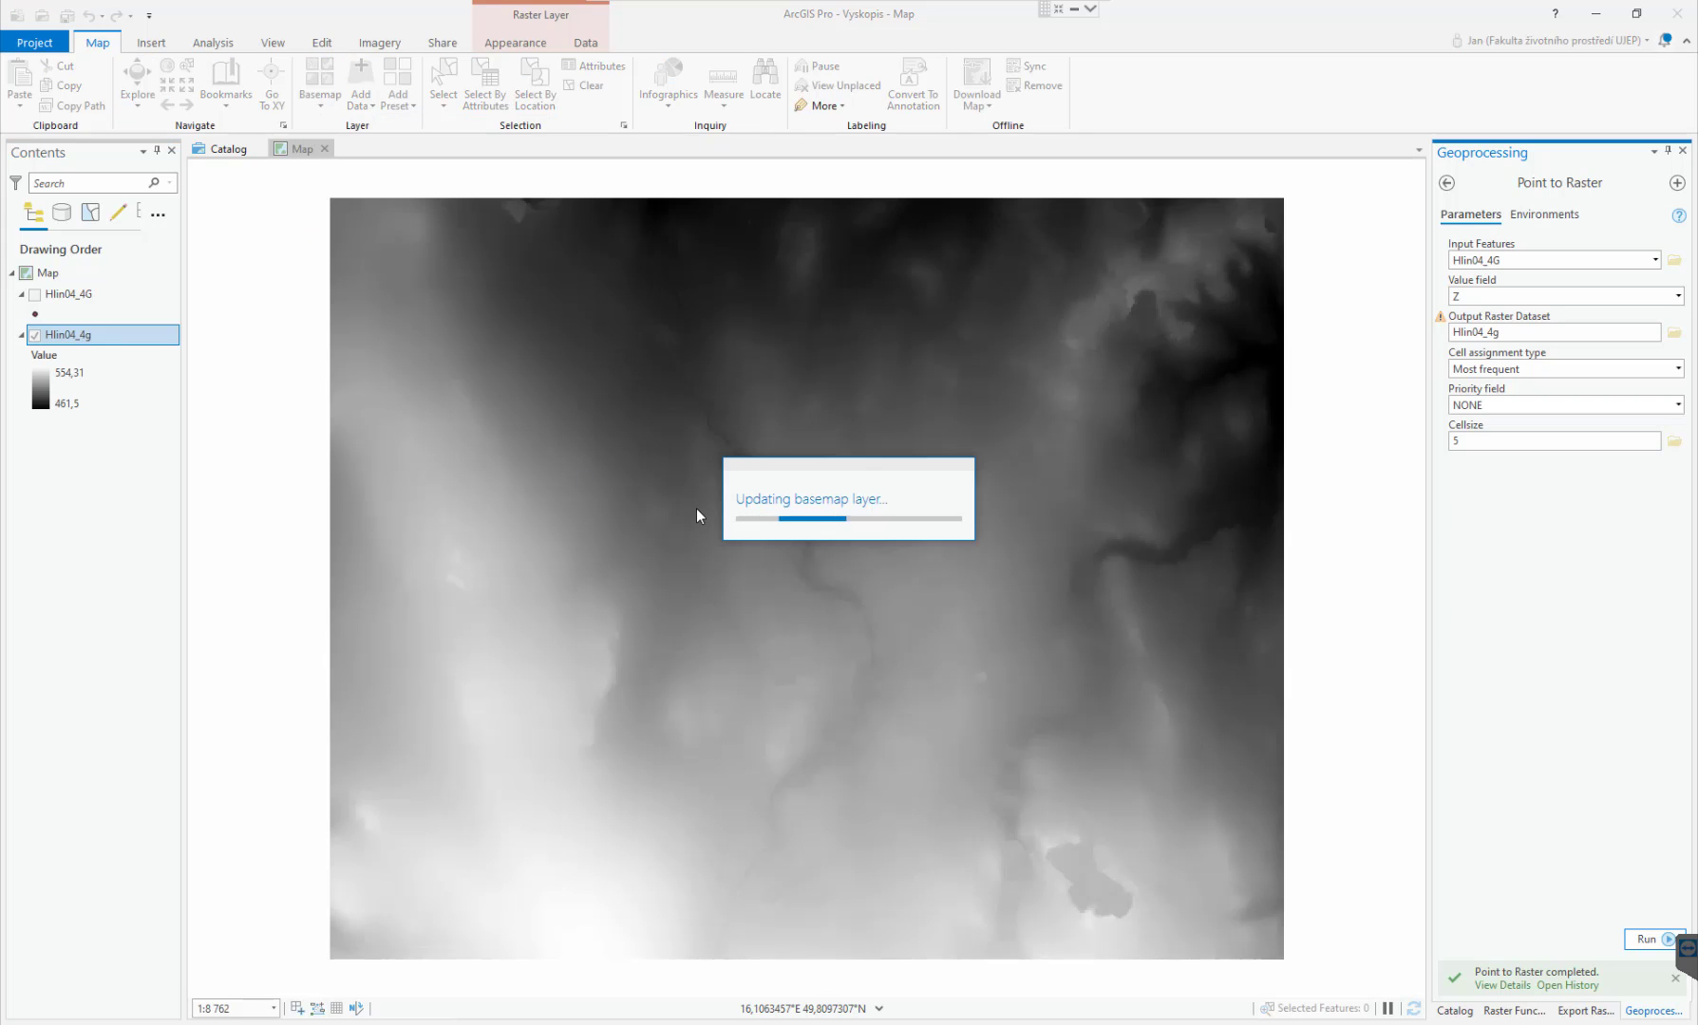
{"action": "scroll", "coordinate": [665, 575], "scroll_direction": "down", "scroll_amount": 3}
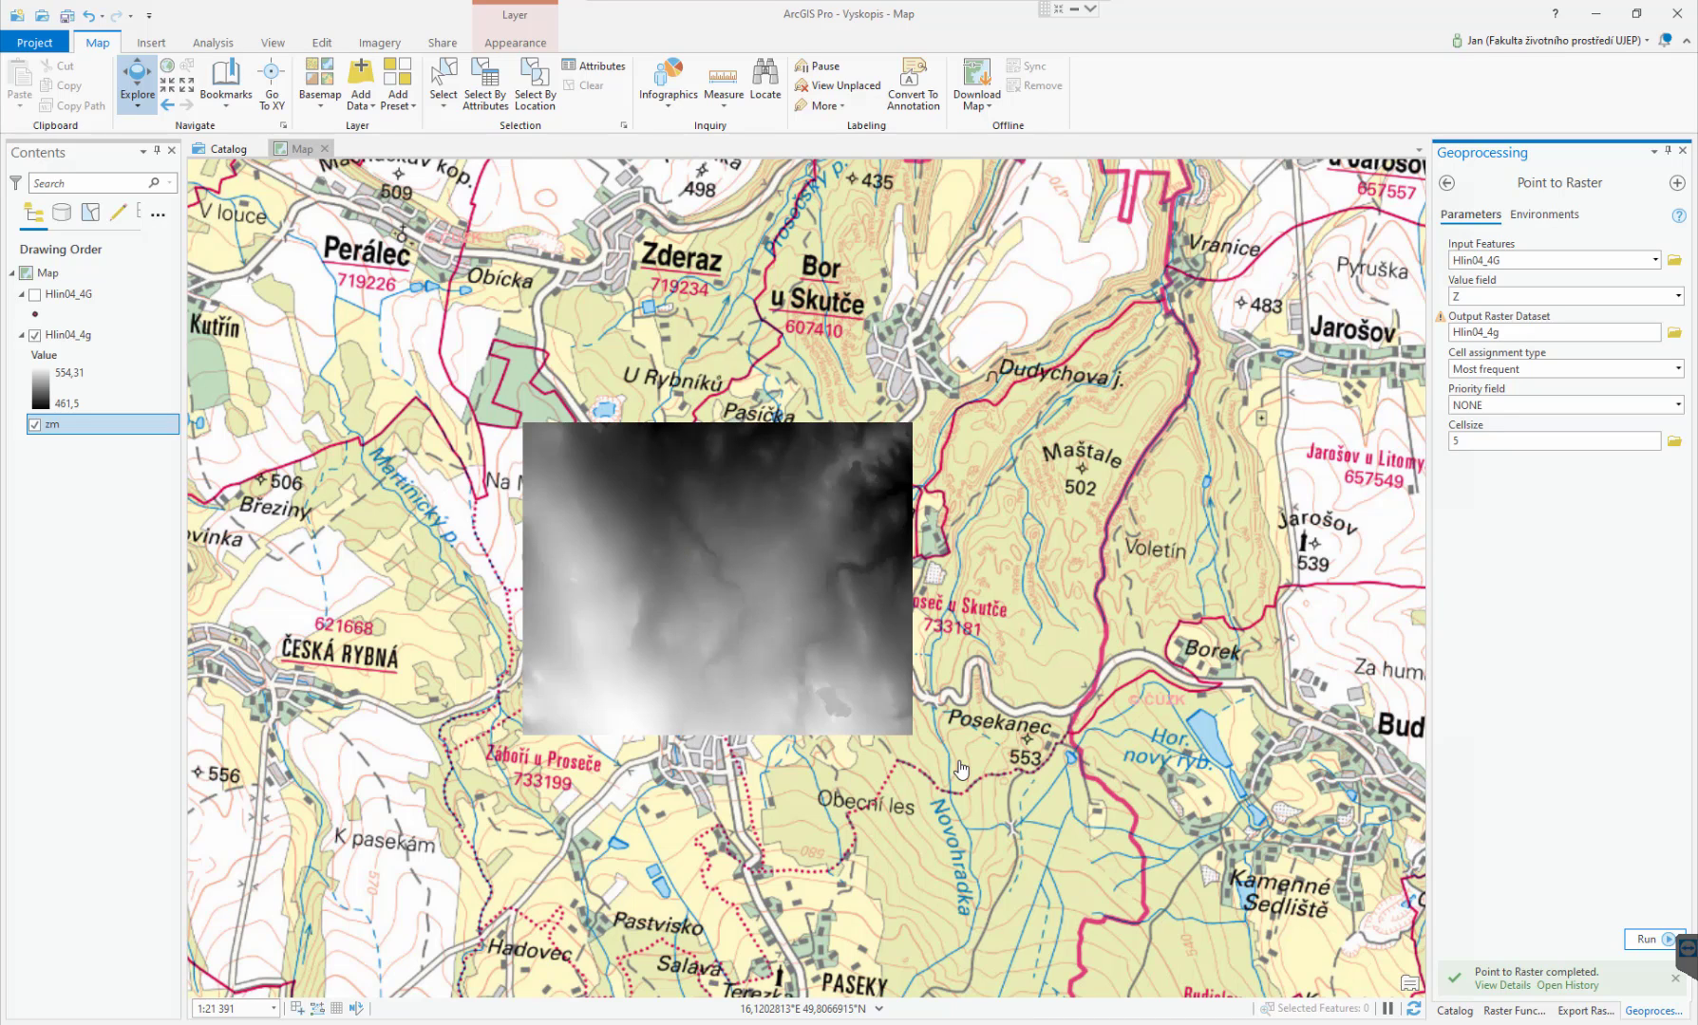
{"action": "left_click", "coordinate": [826, 617]}
{"action": "key", "text": "Left"}
{"action": "key", "text": "Left"}
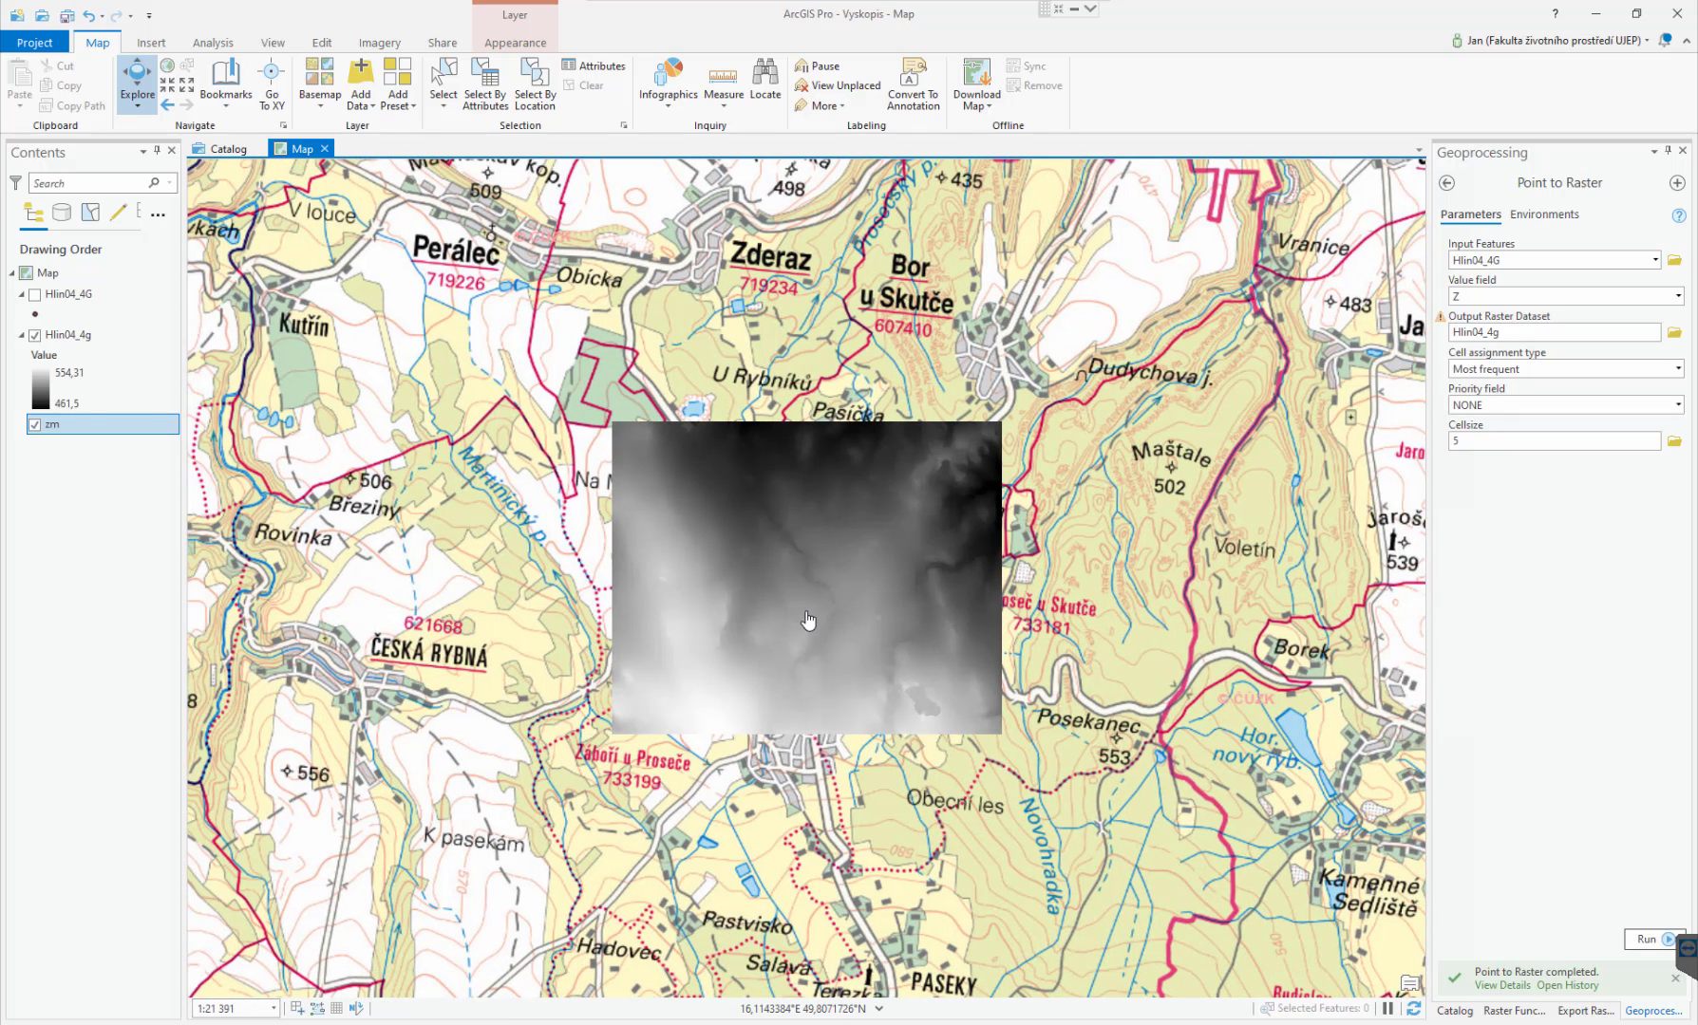
Find the 3D Analyst HillShade tool and set Hlin04_4g as its input raster.
{"action": "left_click", "coordinate": [1447, 184]}
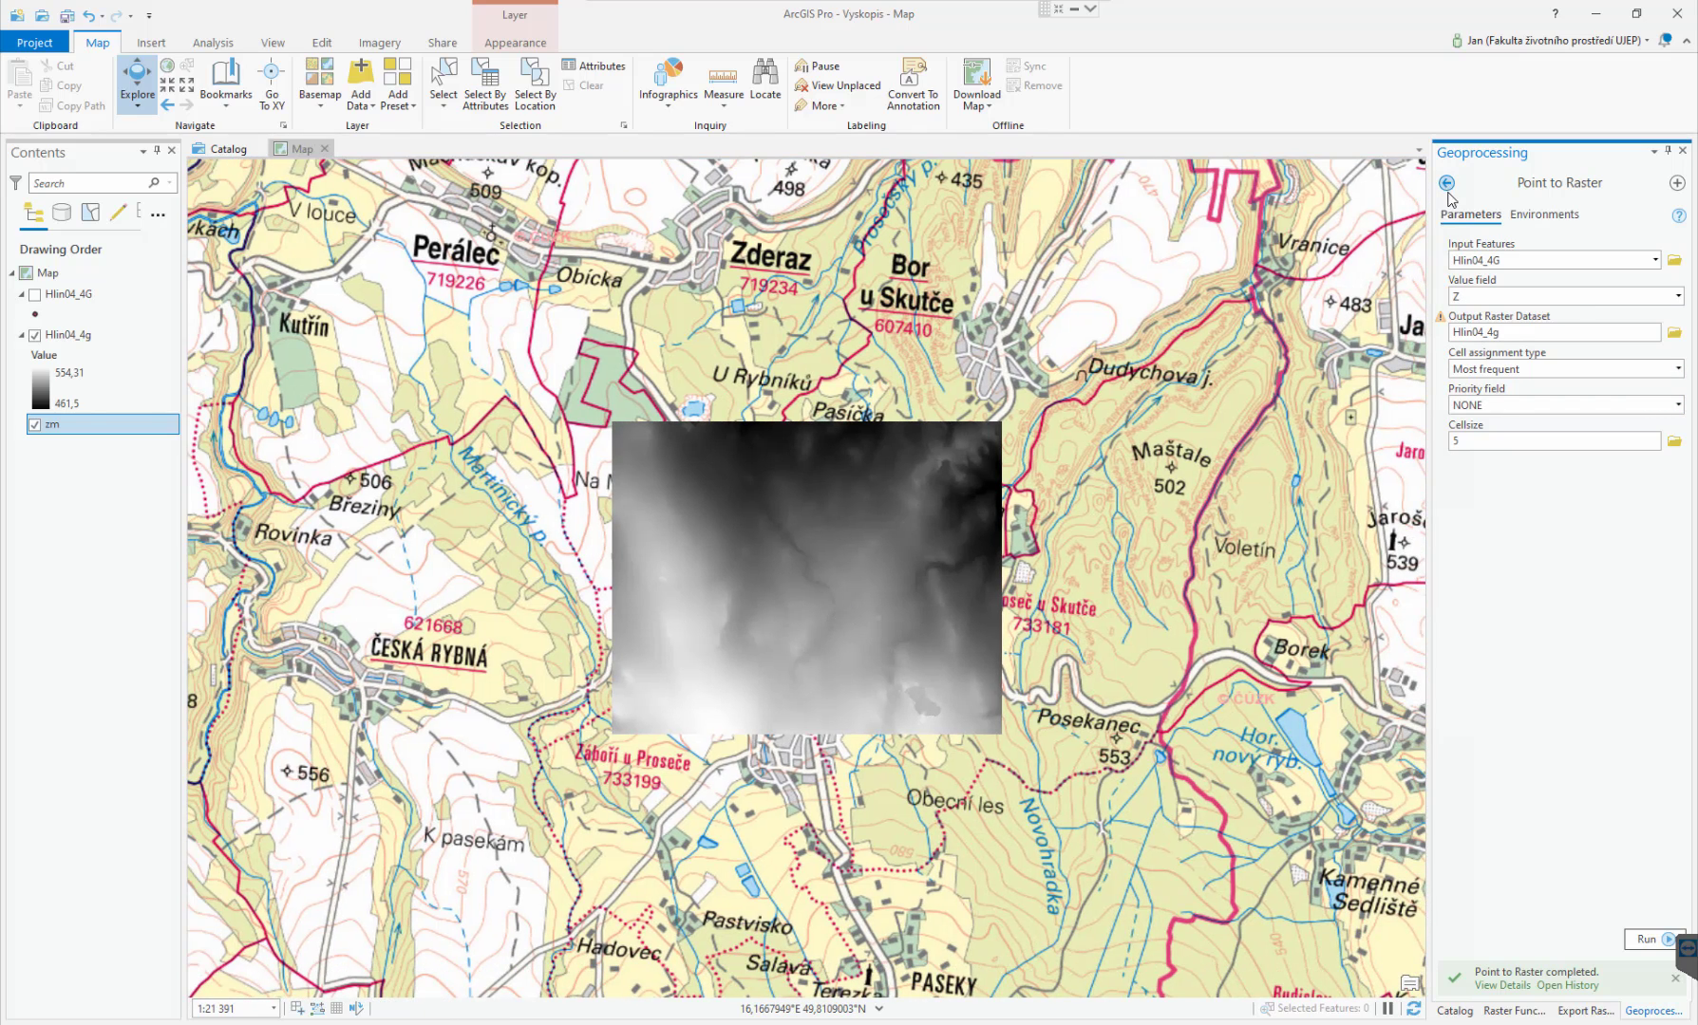
{"action": "left_click", "coordinate": [1447, 182]}
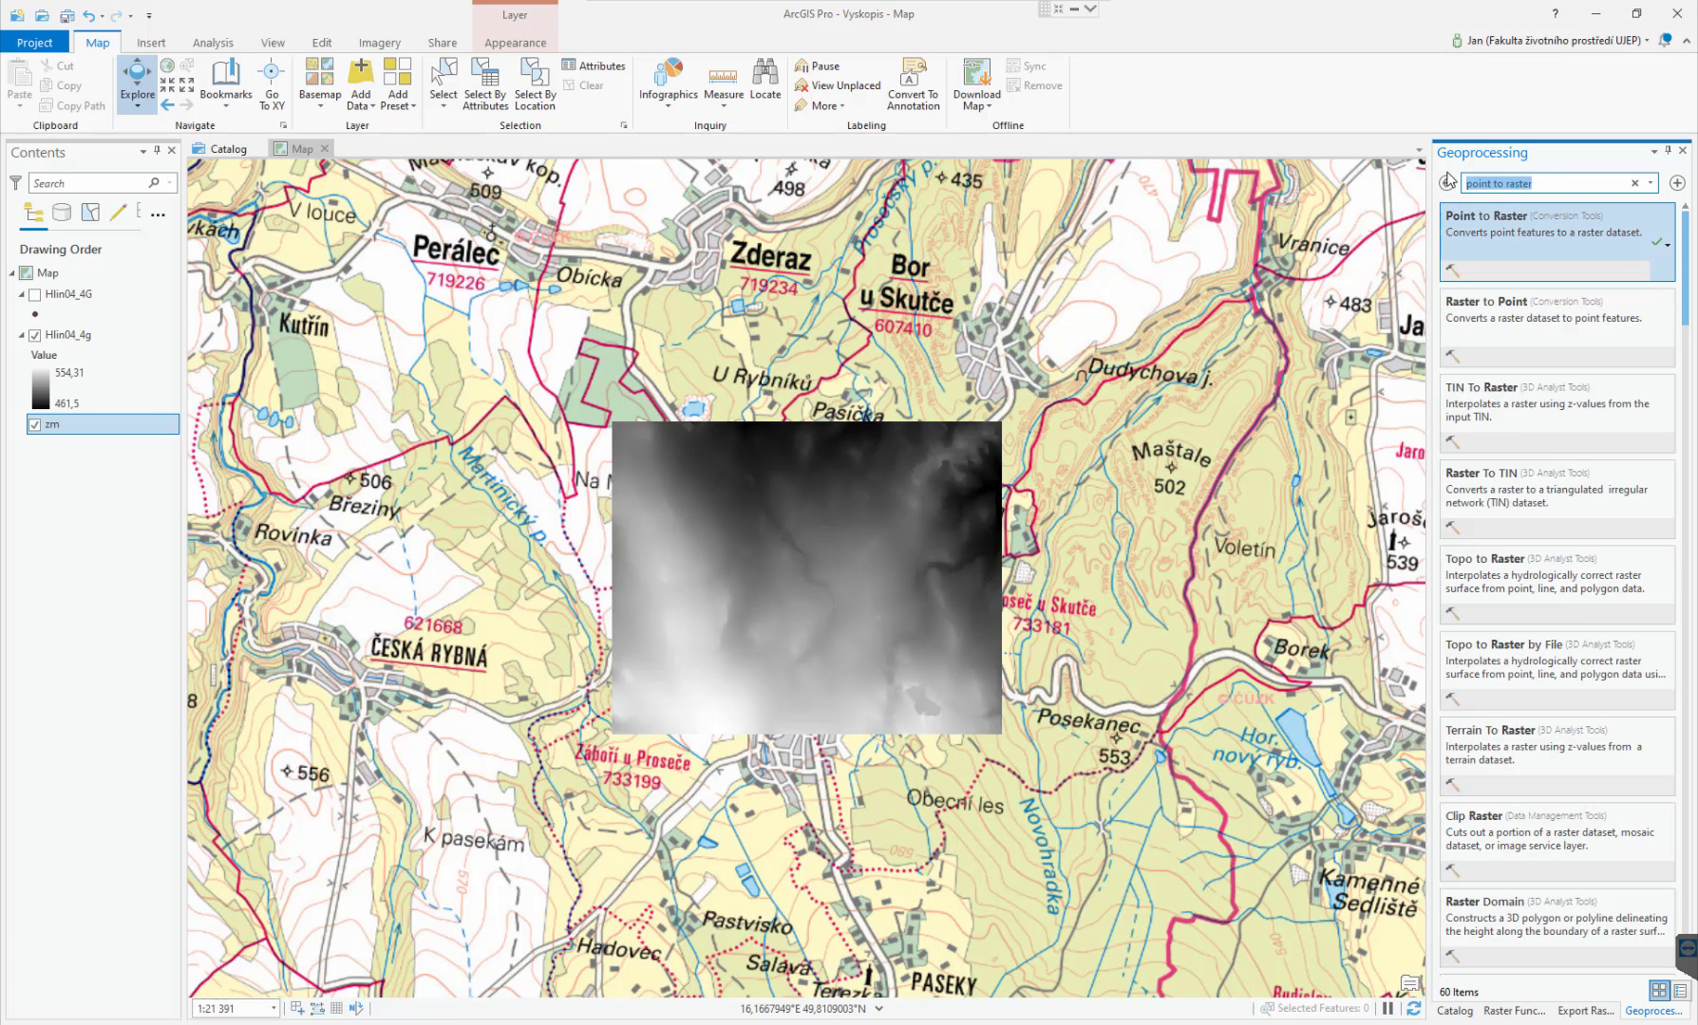
{"action": "type", "text": "hillshade"}
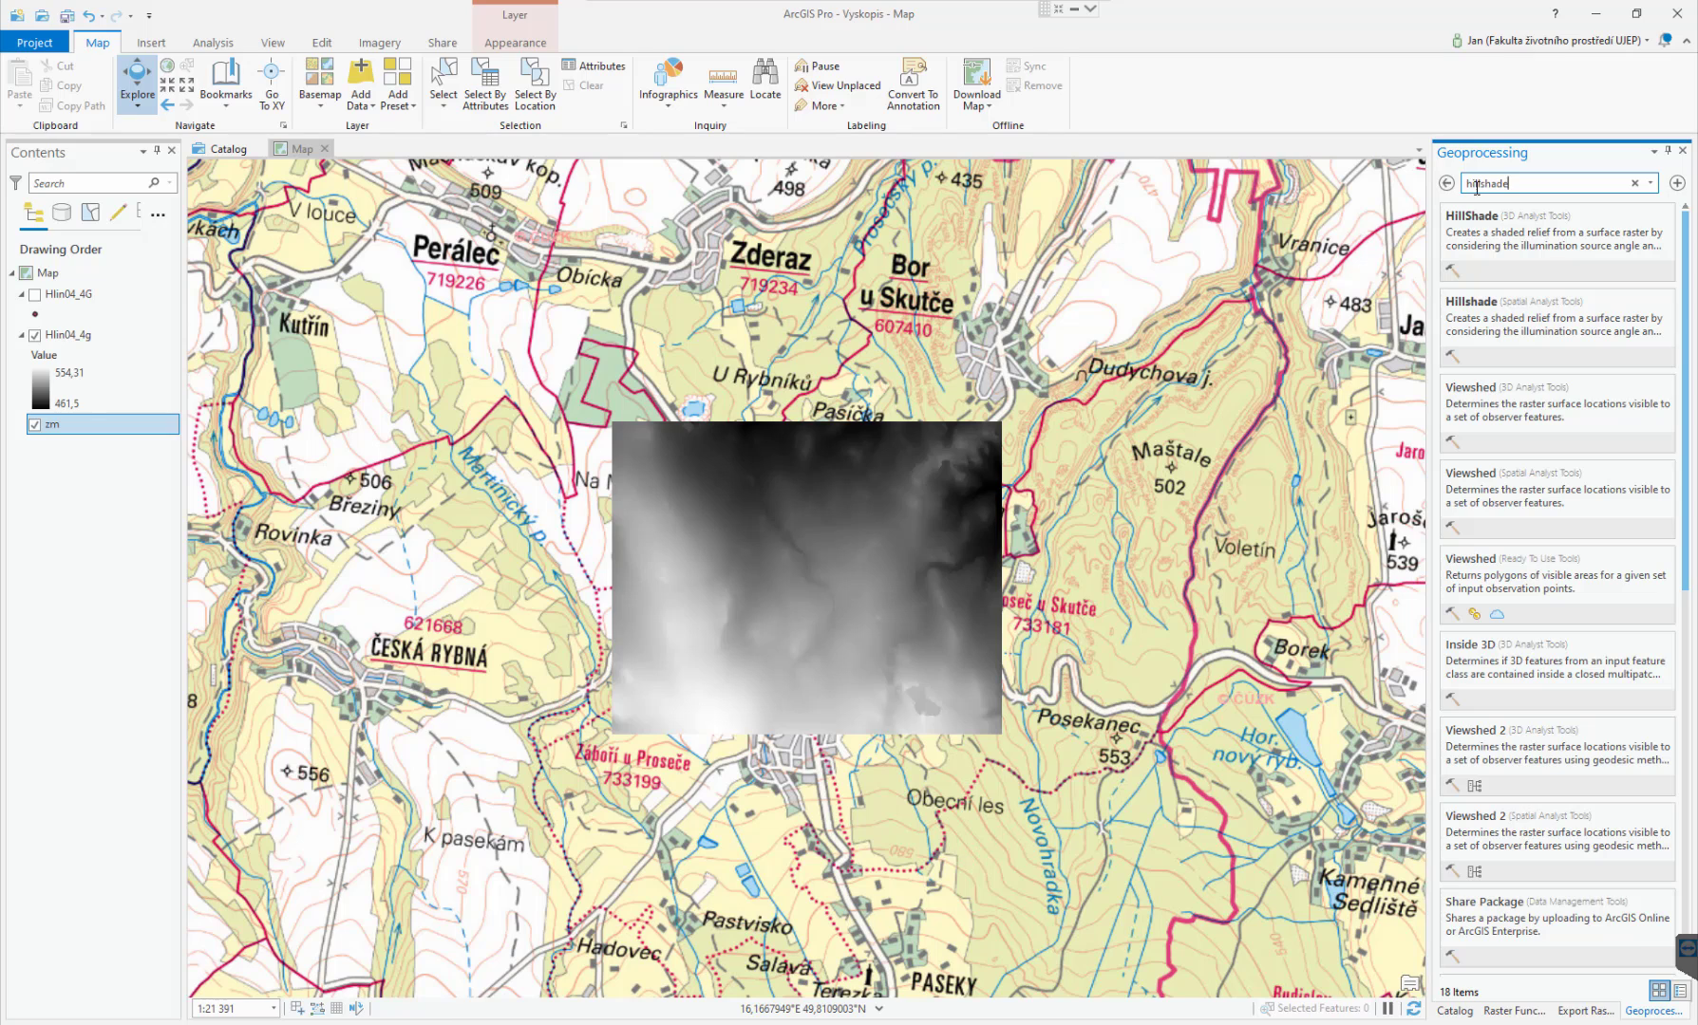
{"action": "left_click", "coordinate": [1509, 223]}
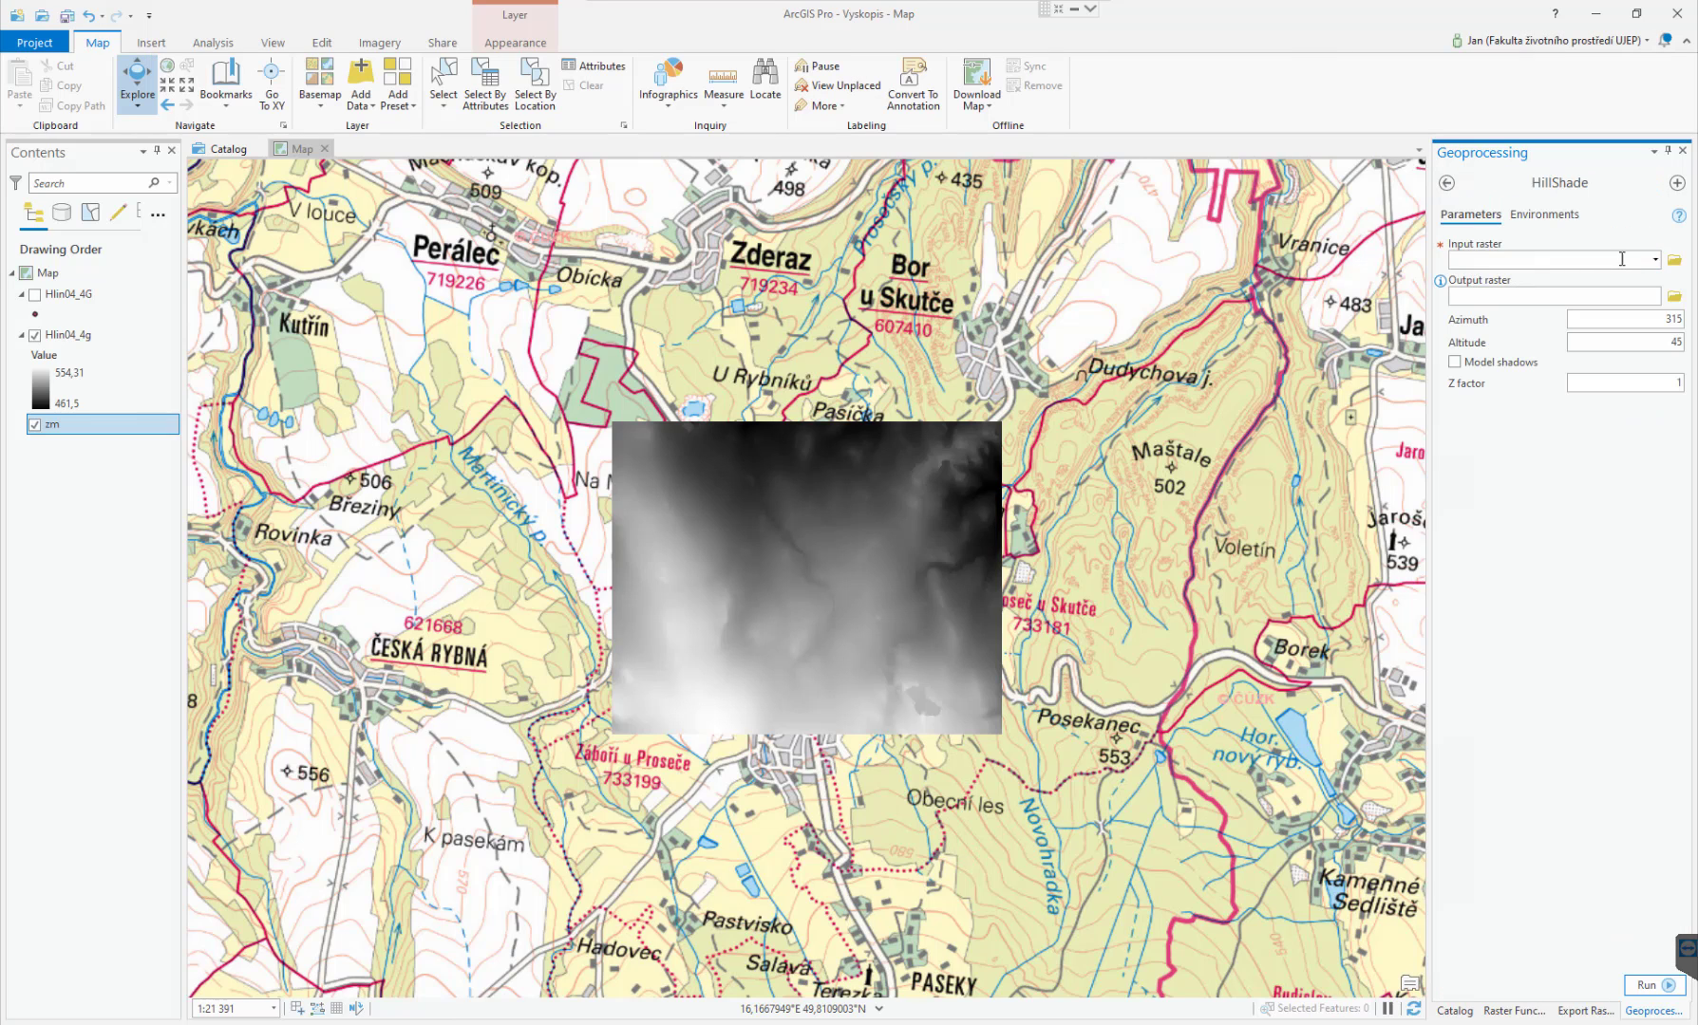
{"action": "left_click", "coordinate": [1655, 259]}
{"action": "left_click", "coordinate": [1586, 282]}
Name the hillshade output hlin04_4g_shd in the 4G folder, run the tool, and inspect the shaded relief up close.
{"action": "left_click", "coordinate": [1674, 296]}
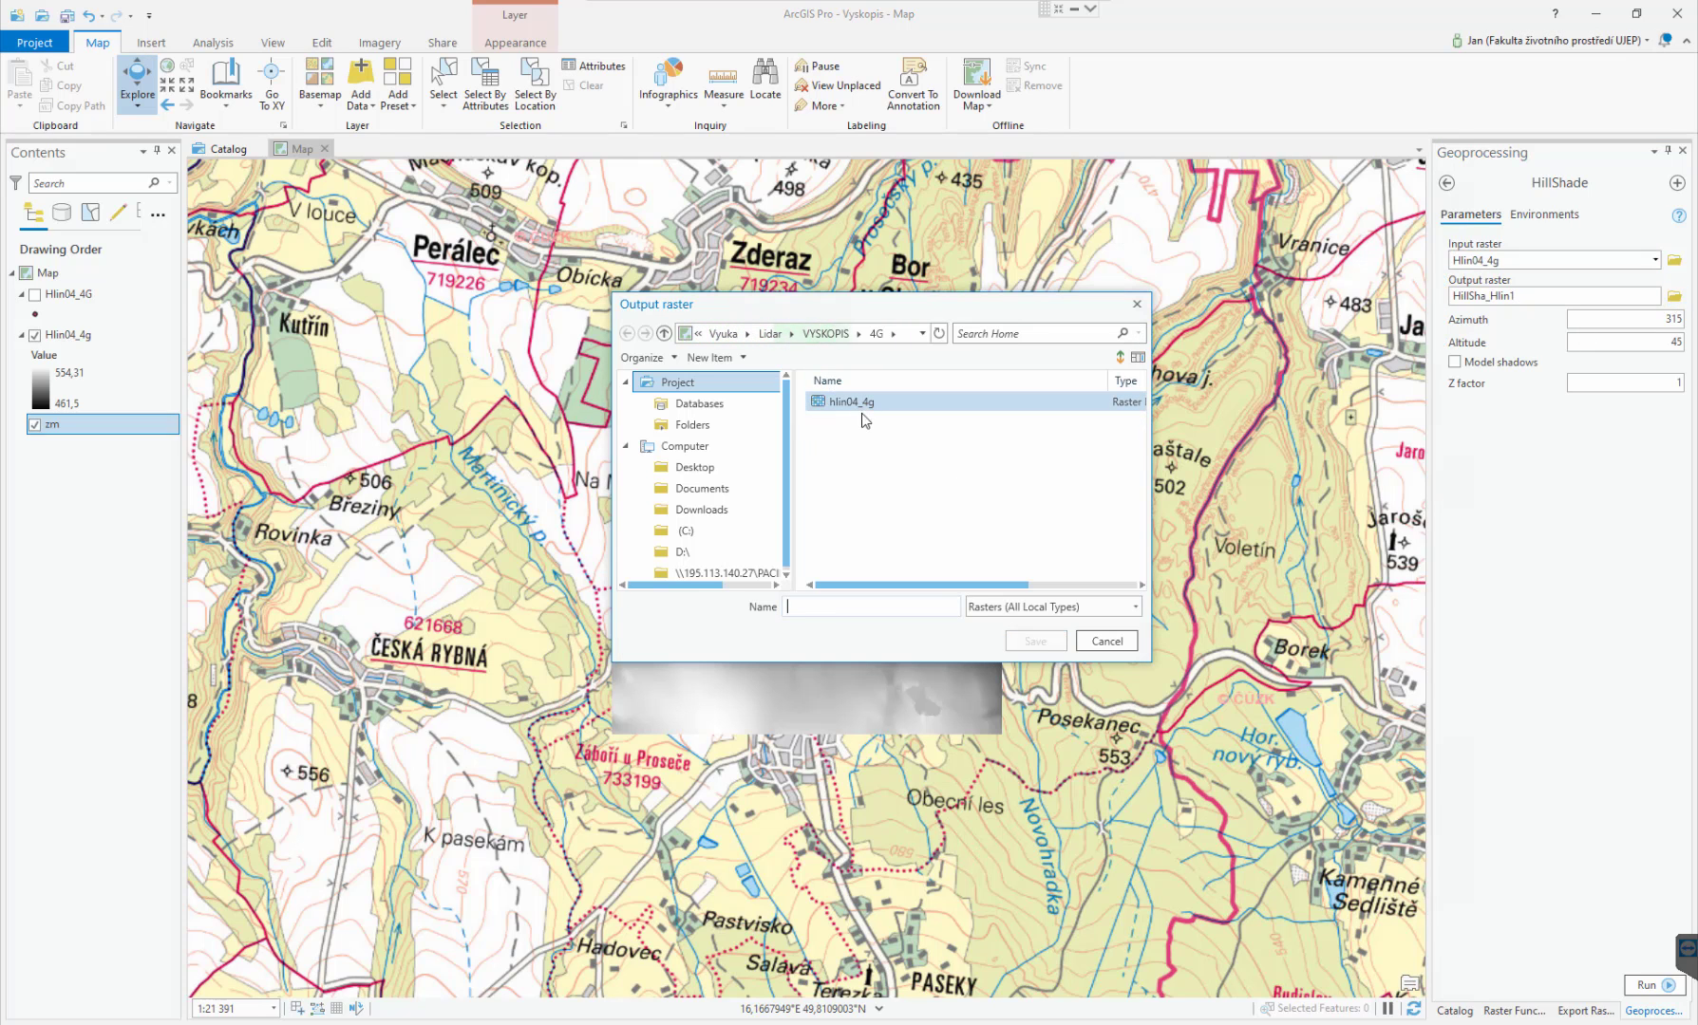
{"action": "left_click", "coordinate": [855, 402]}
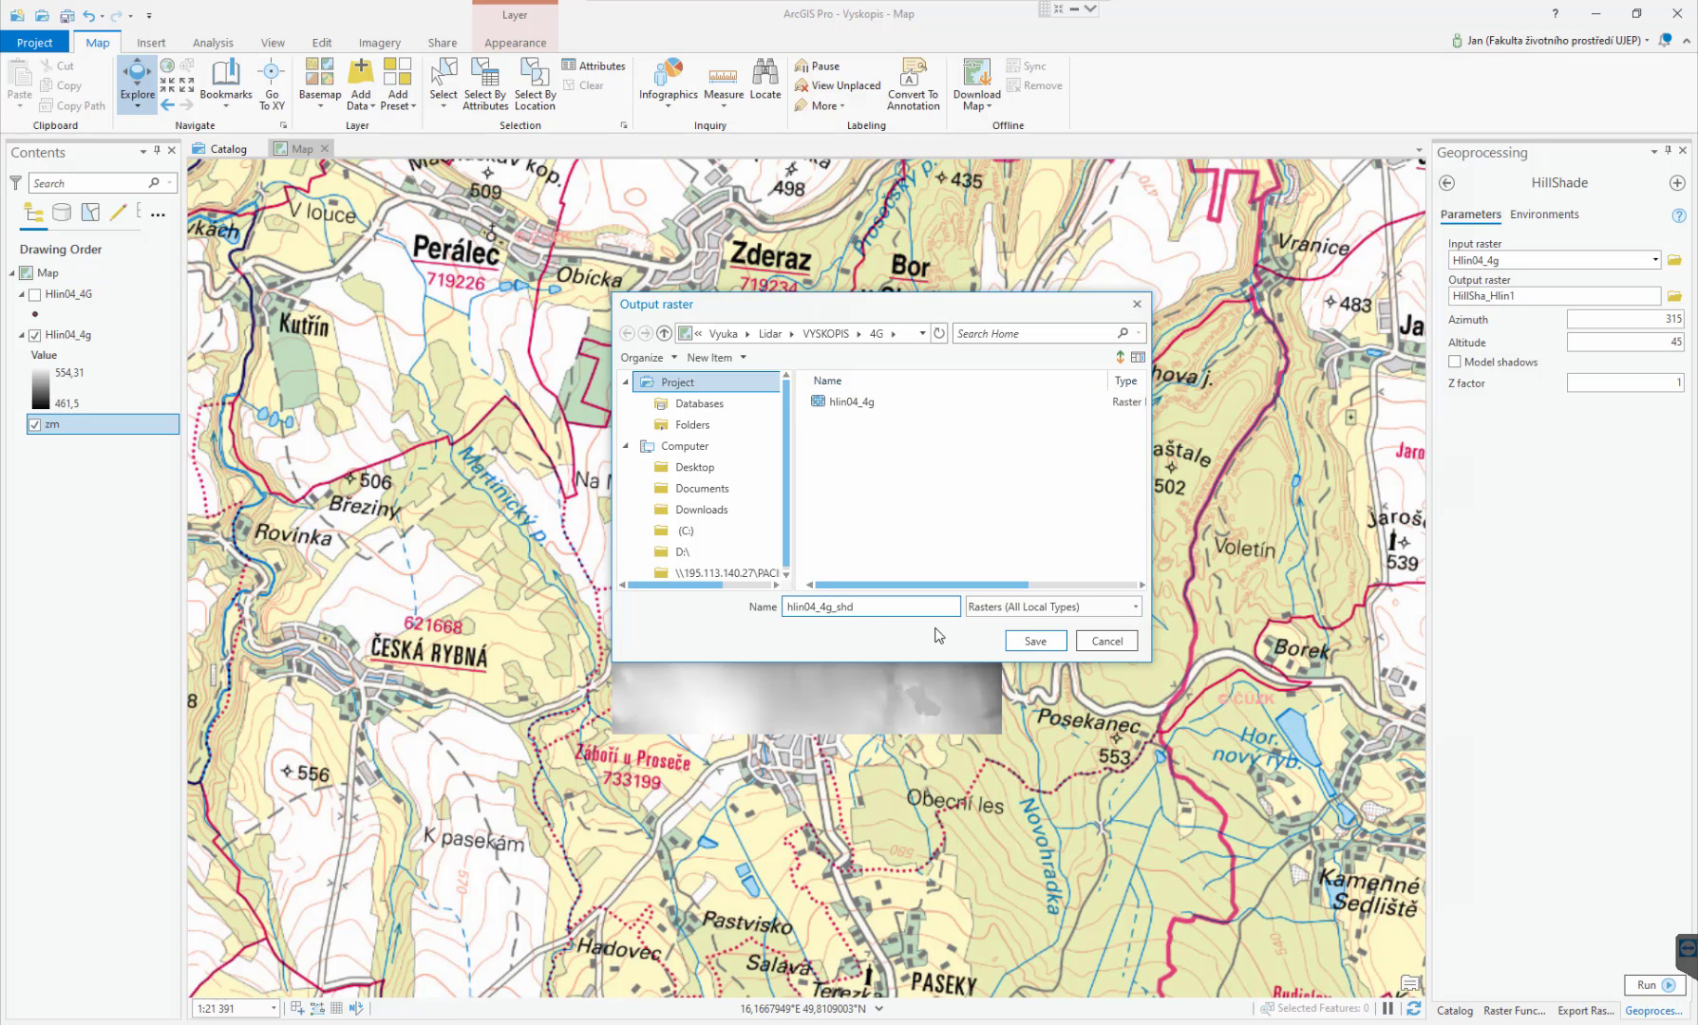
{"action": "left_click", "coordinate": [1034, 642]}
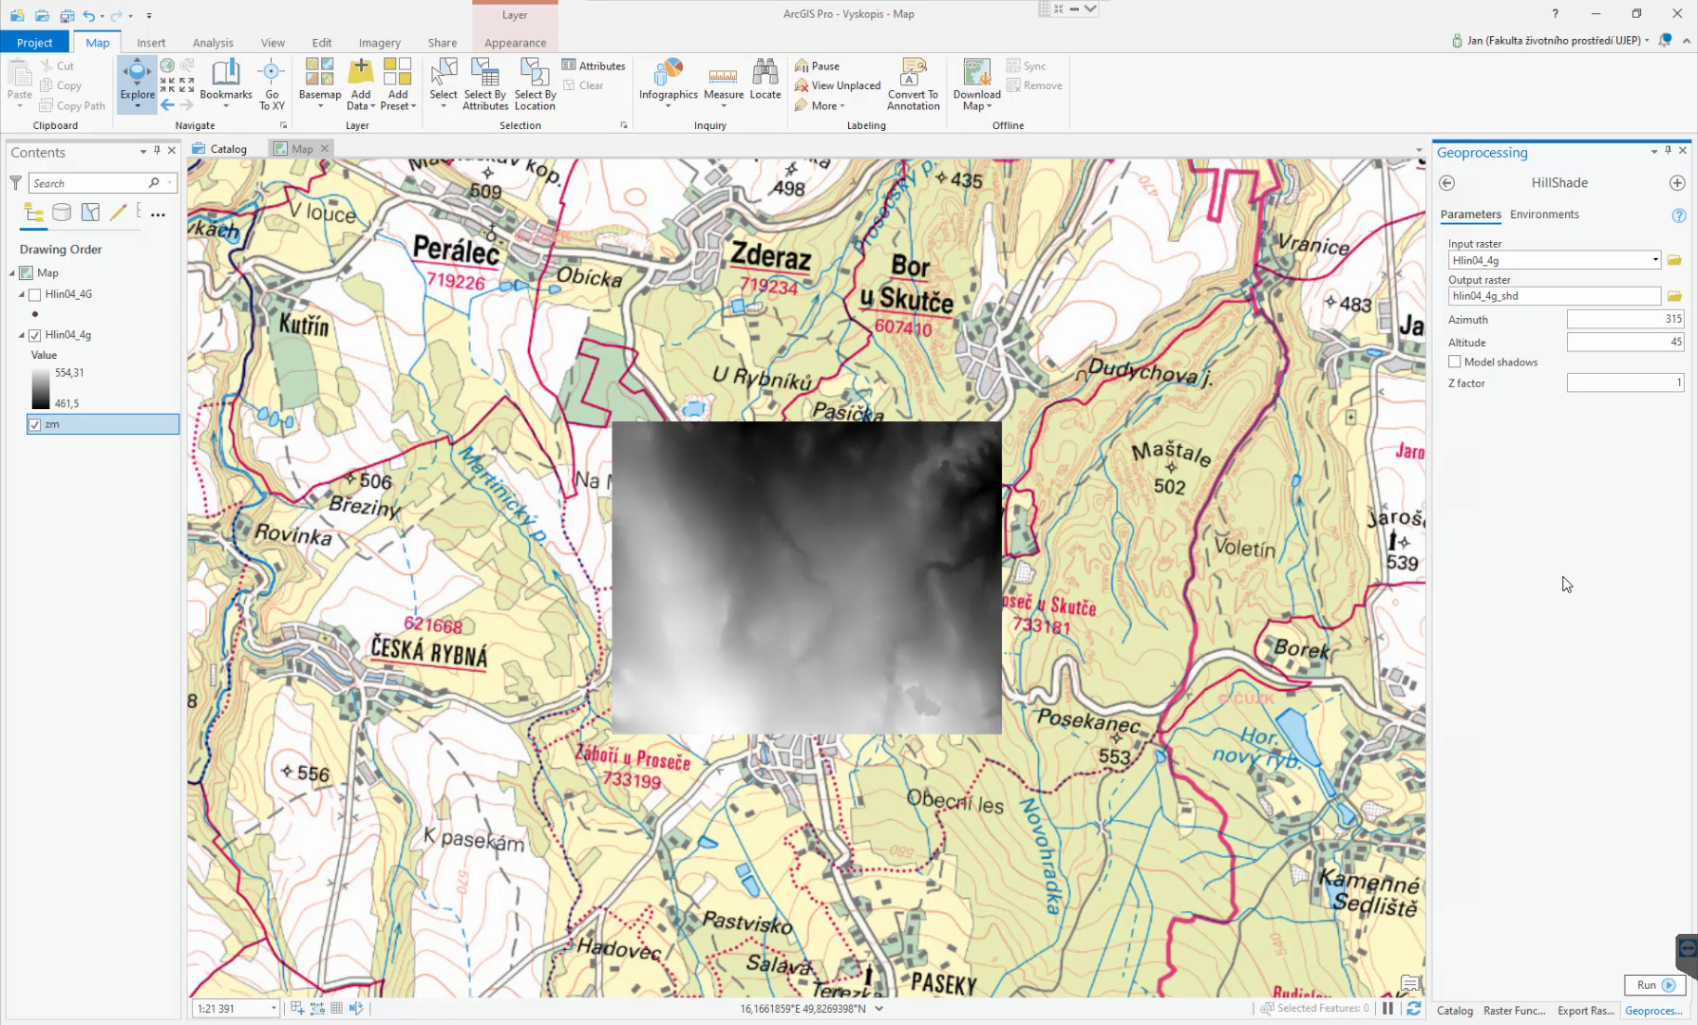
{"action": "left_click", "coordinate": [1650, 985]}
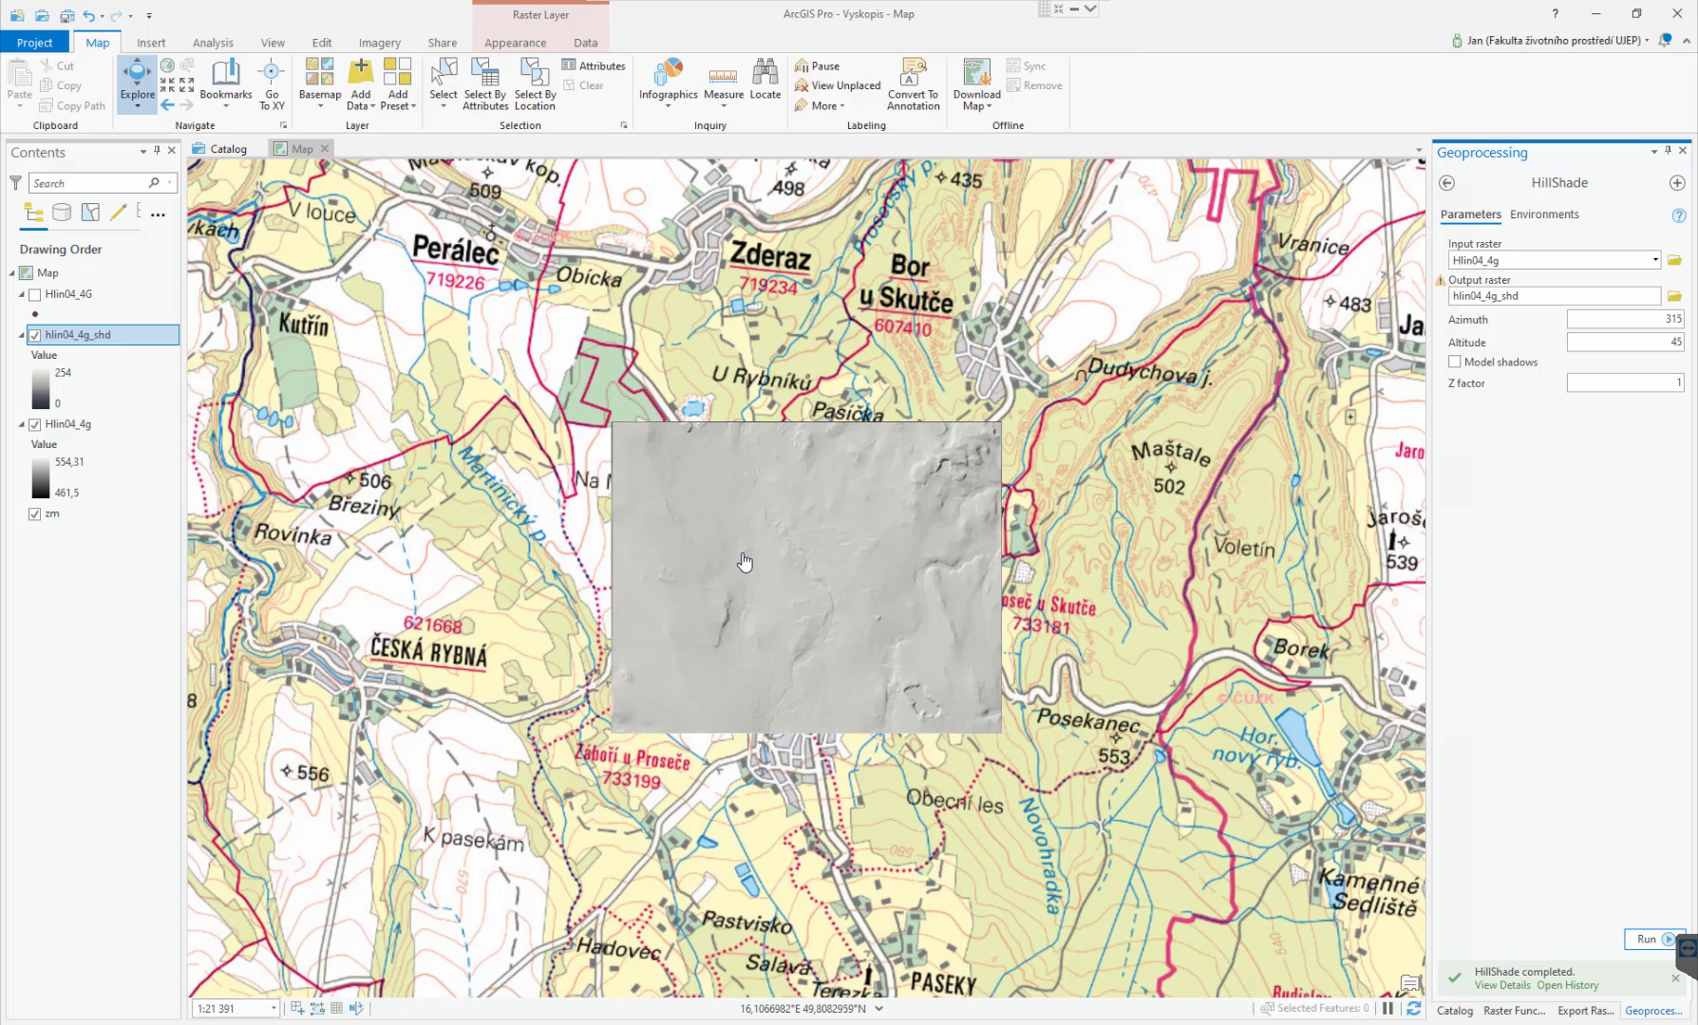
{"action": "scroll", "coordinate": [744, 561], "scroll_direction": "up", "scroll_amount": 4}
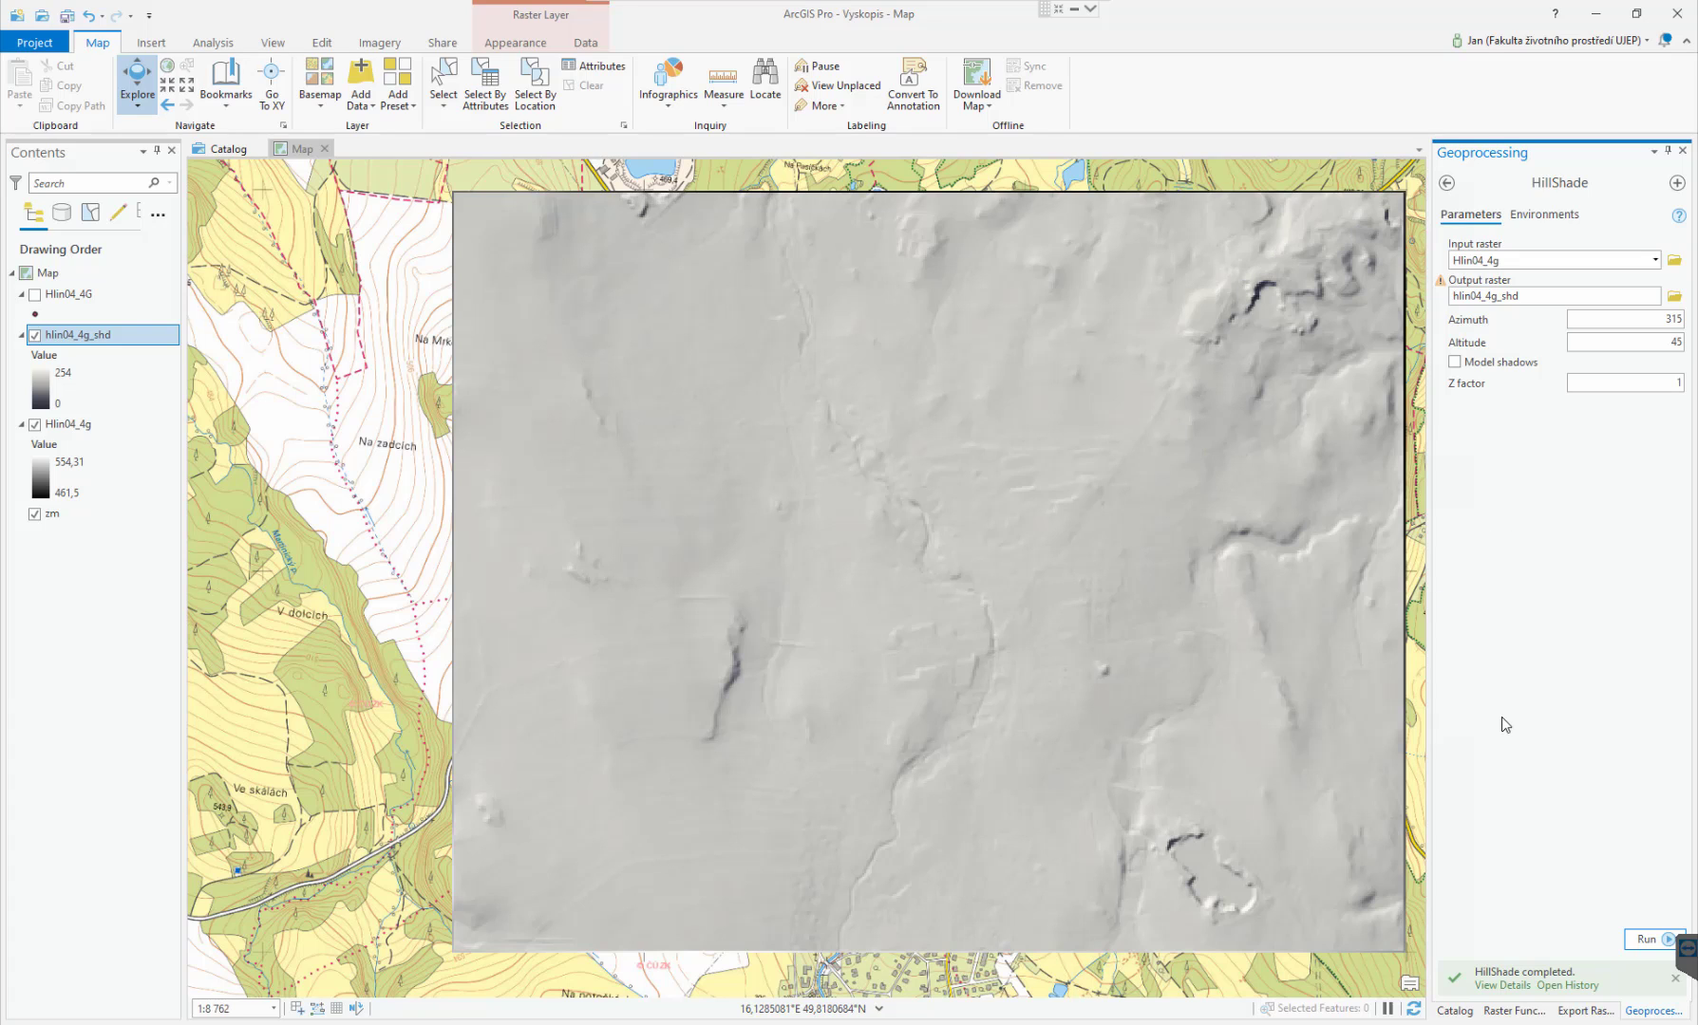
Create a new model in the Vyskopis.tbx toolbox inside the Vyuka project folder.
{"action": "left_click", "coordinate": [1456, 1012]}
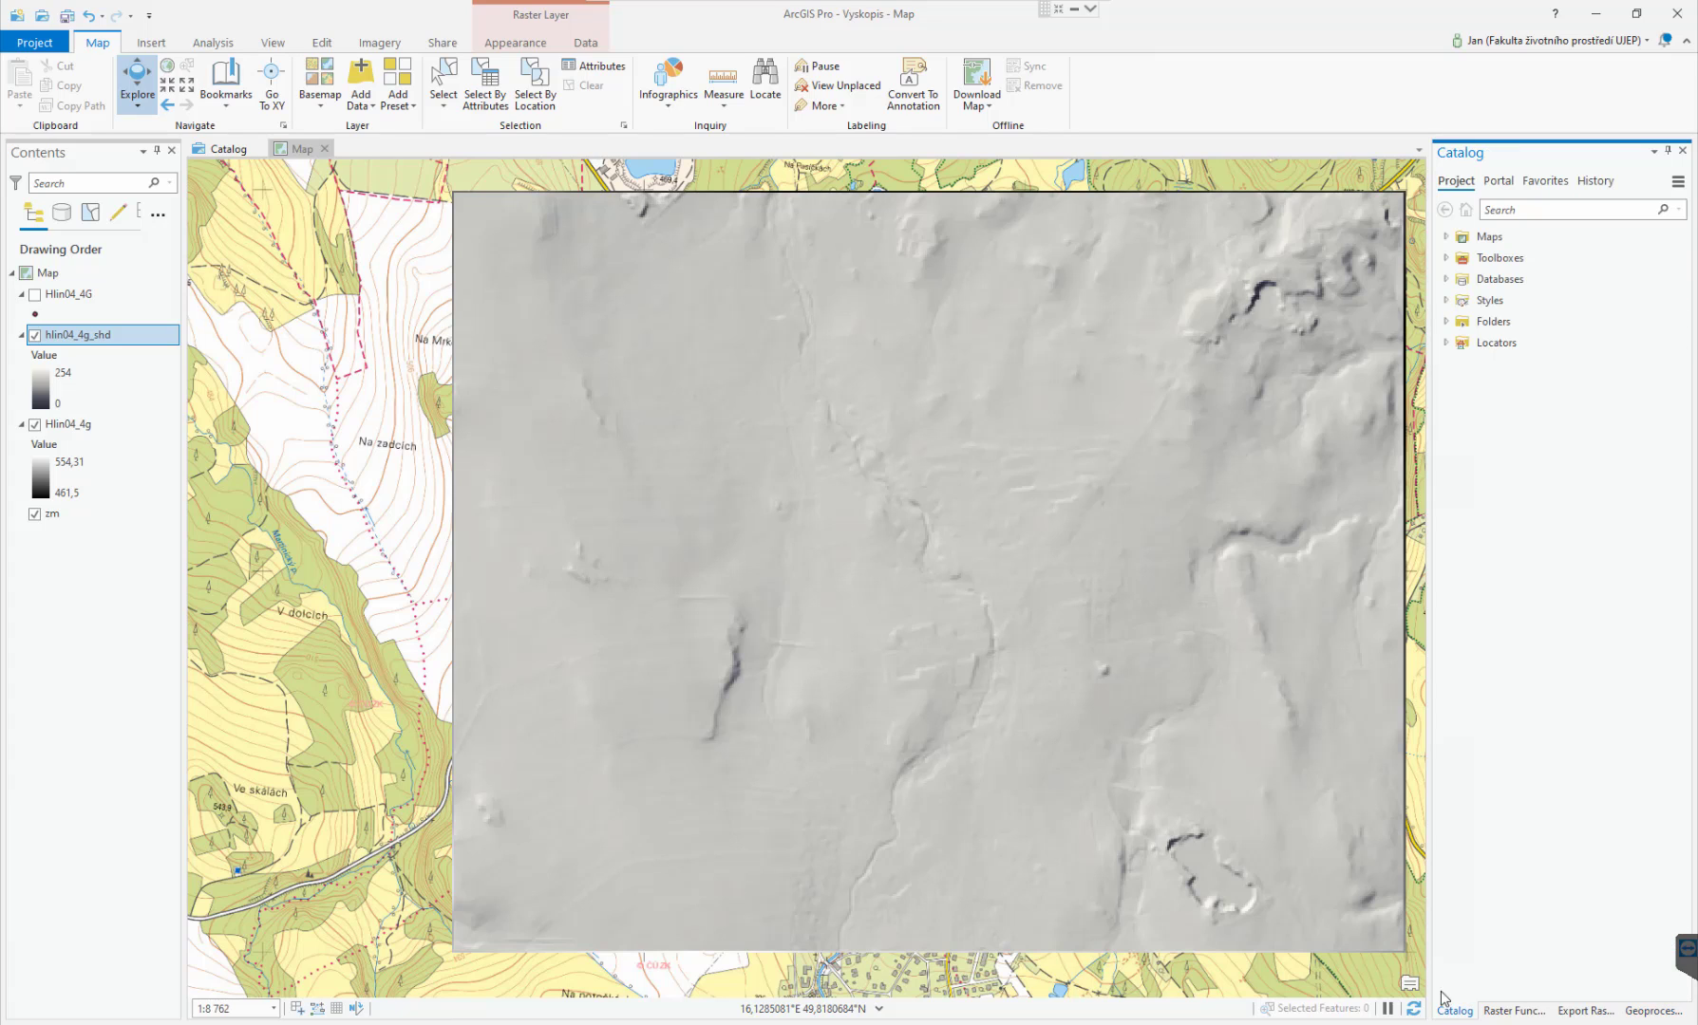
{"action": "left_click", "coordinate": [1446, 258]}
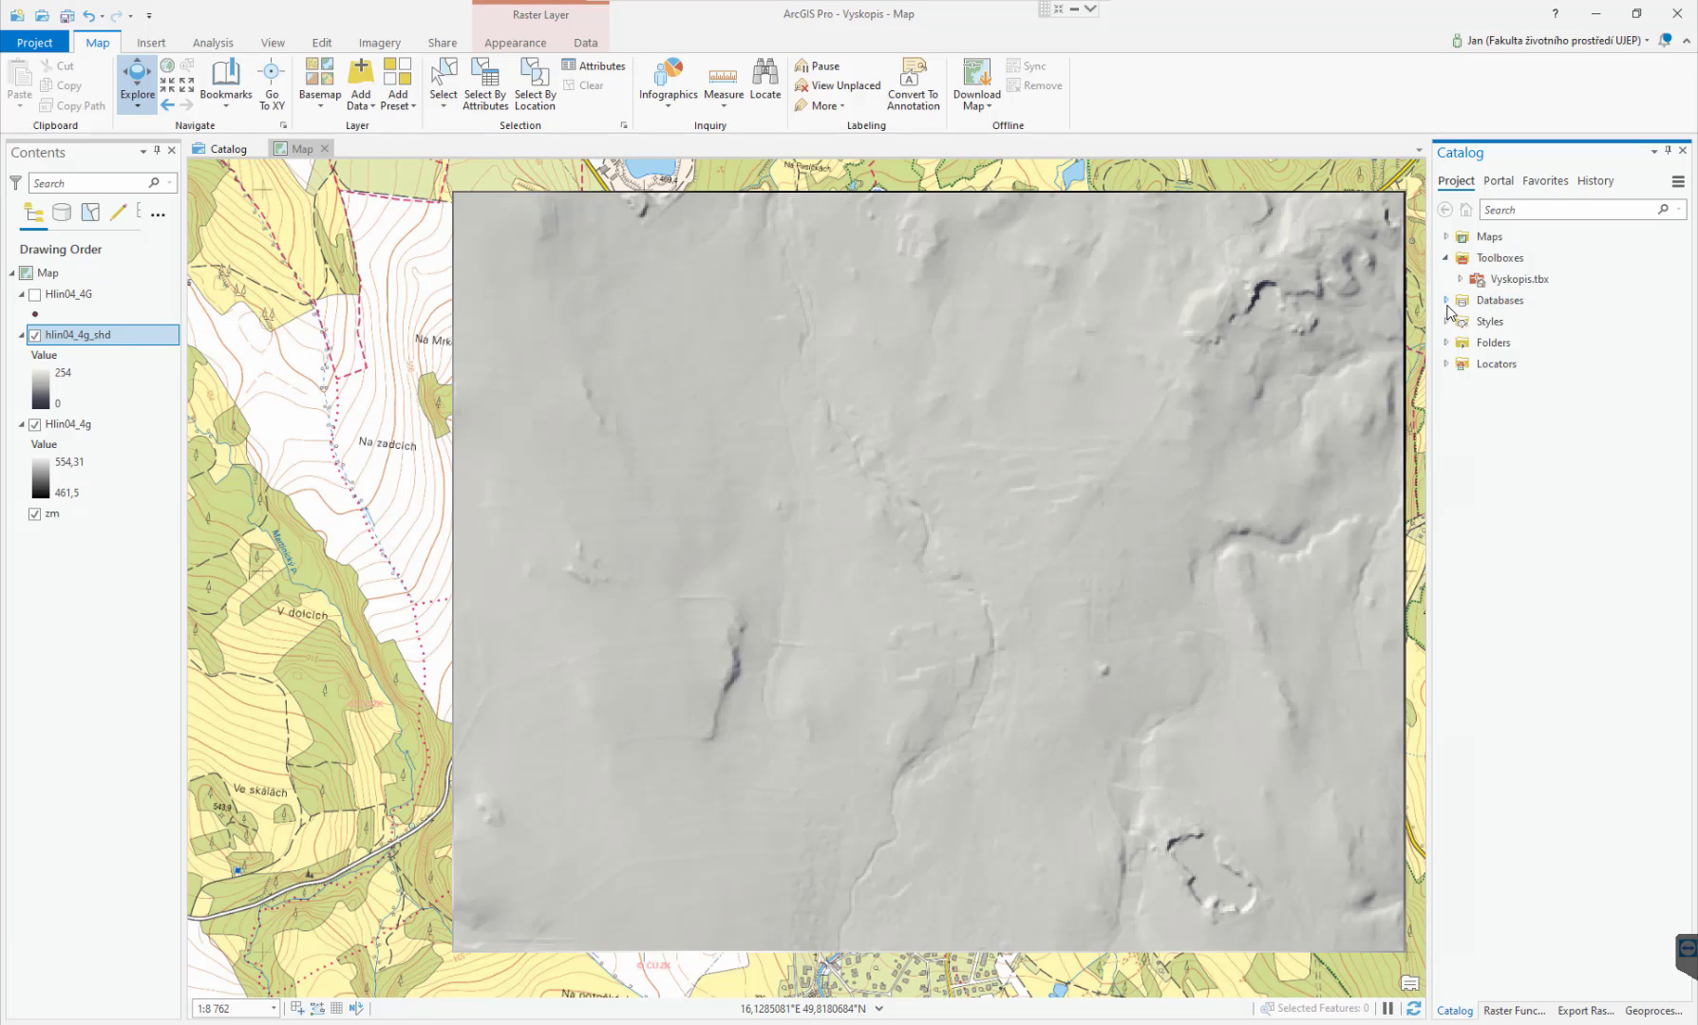
{"action": "left_click", "coordinate": [1445, 344]}
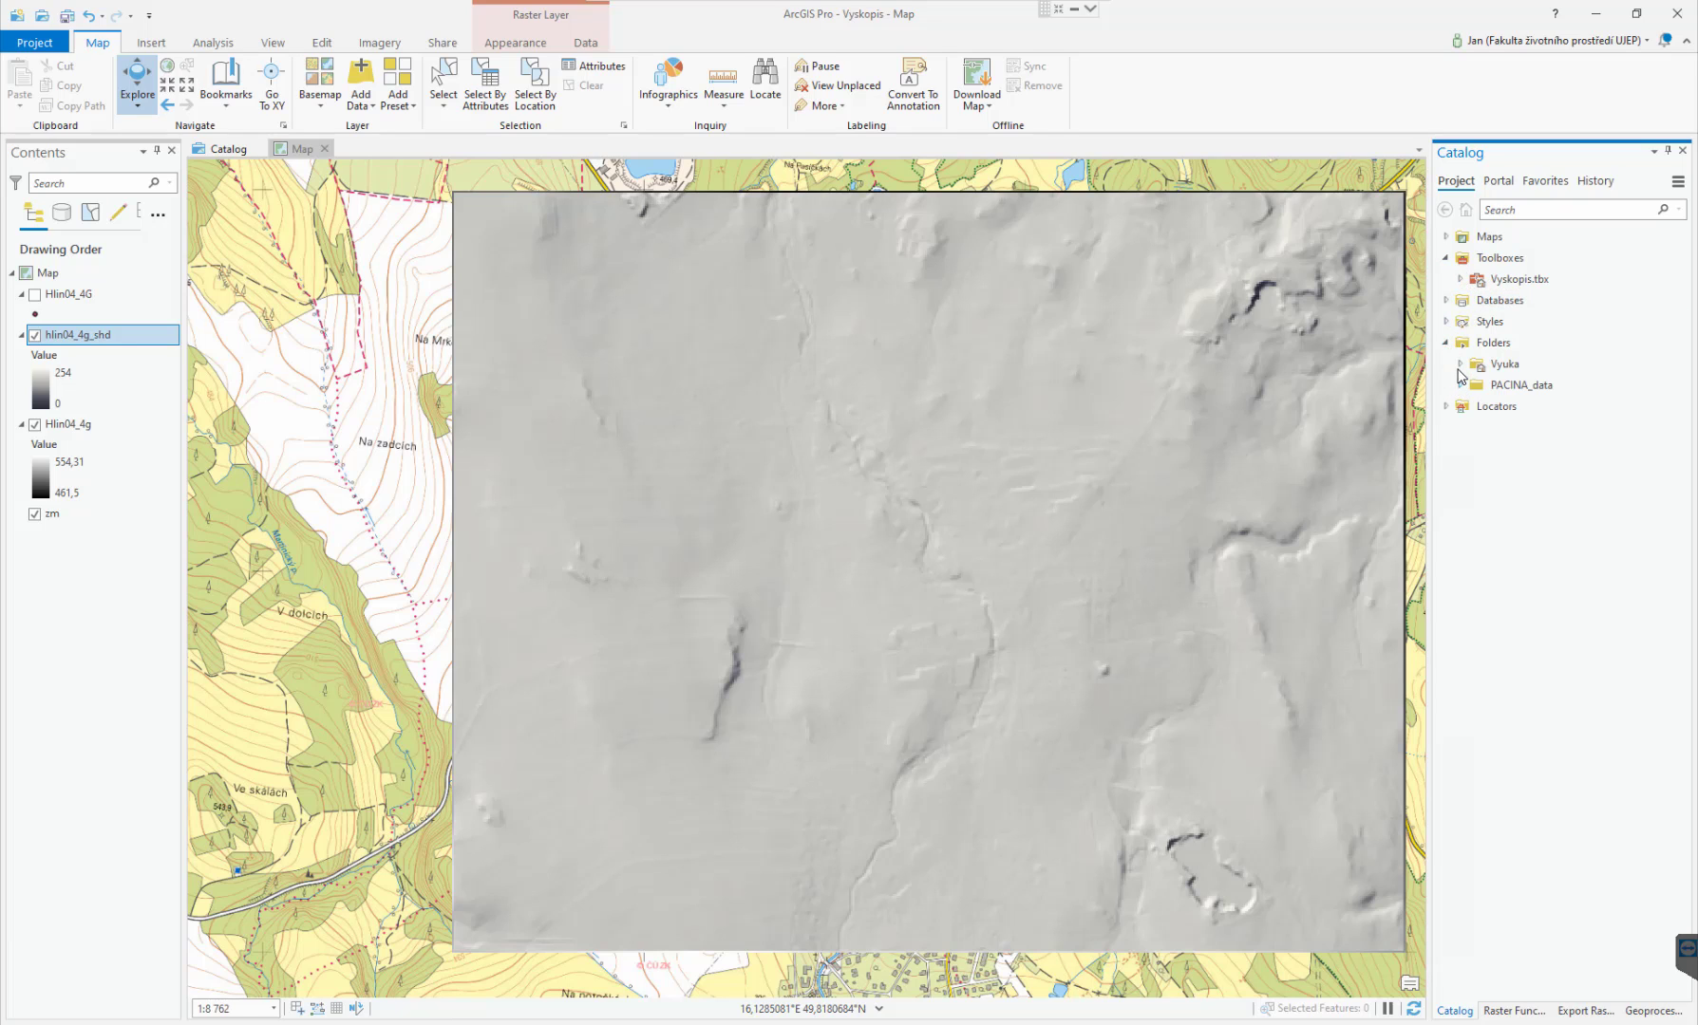
{"action": "left_click", "coordinate": [1461, 365]}
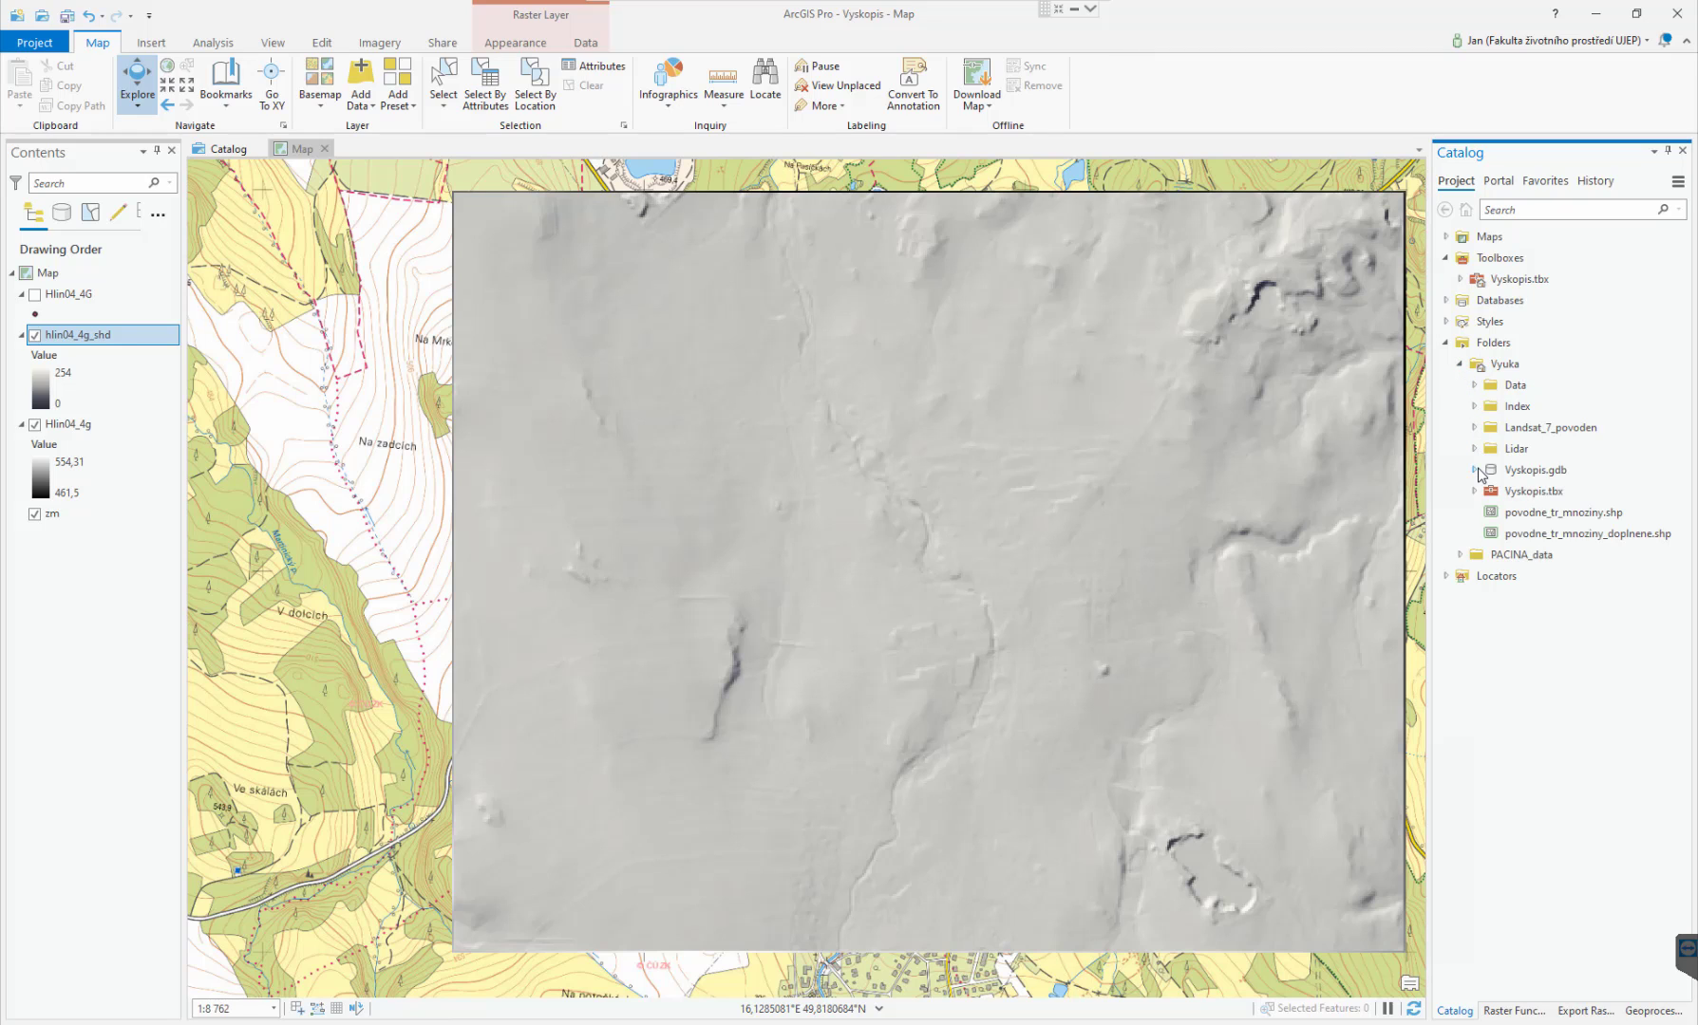
{"action": "right_click", "coordinate": [1528, 495]}
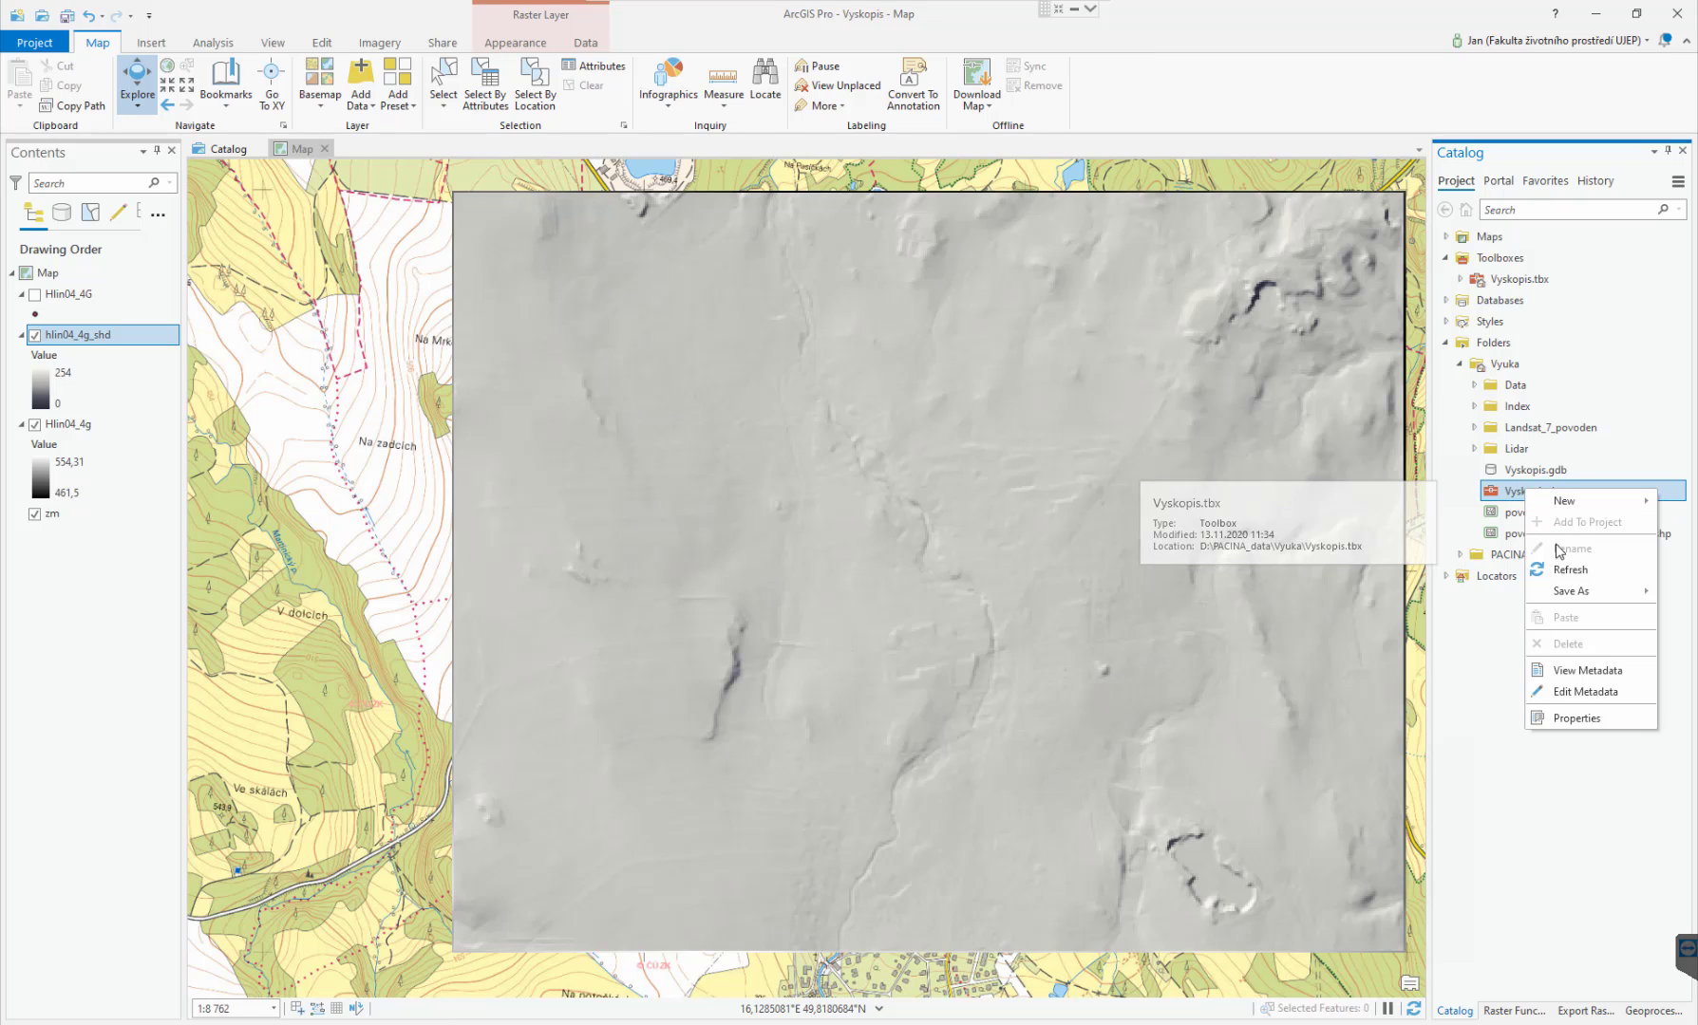
{"action": "mouse_move", "coordinate": [1574, 500]}
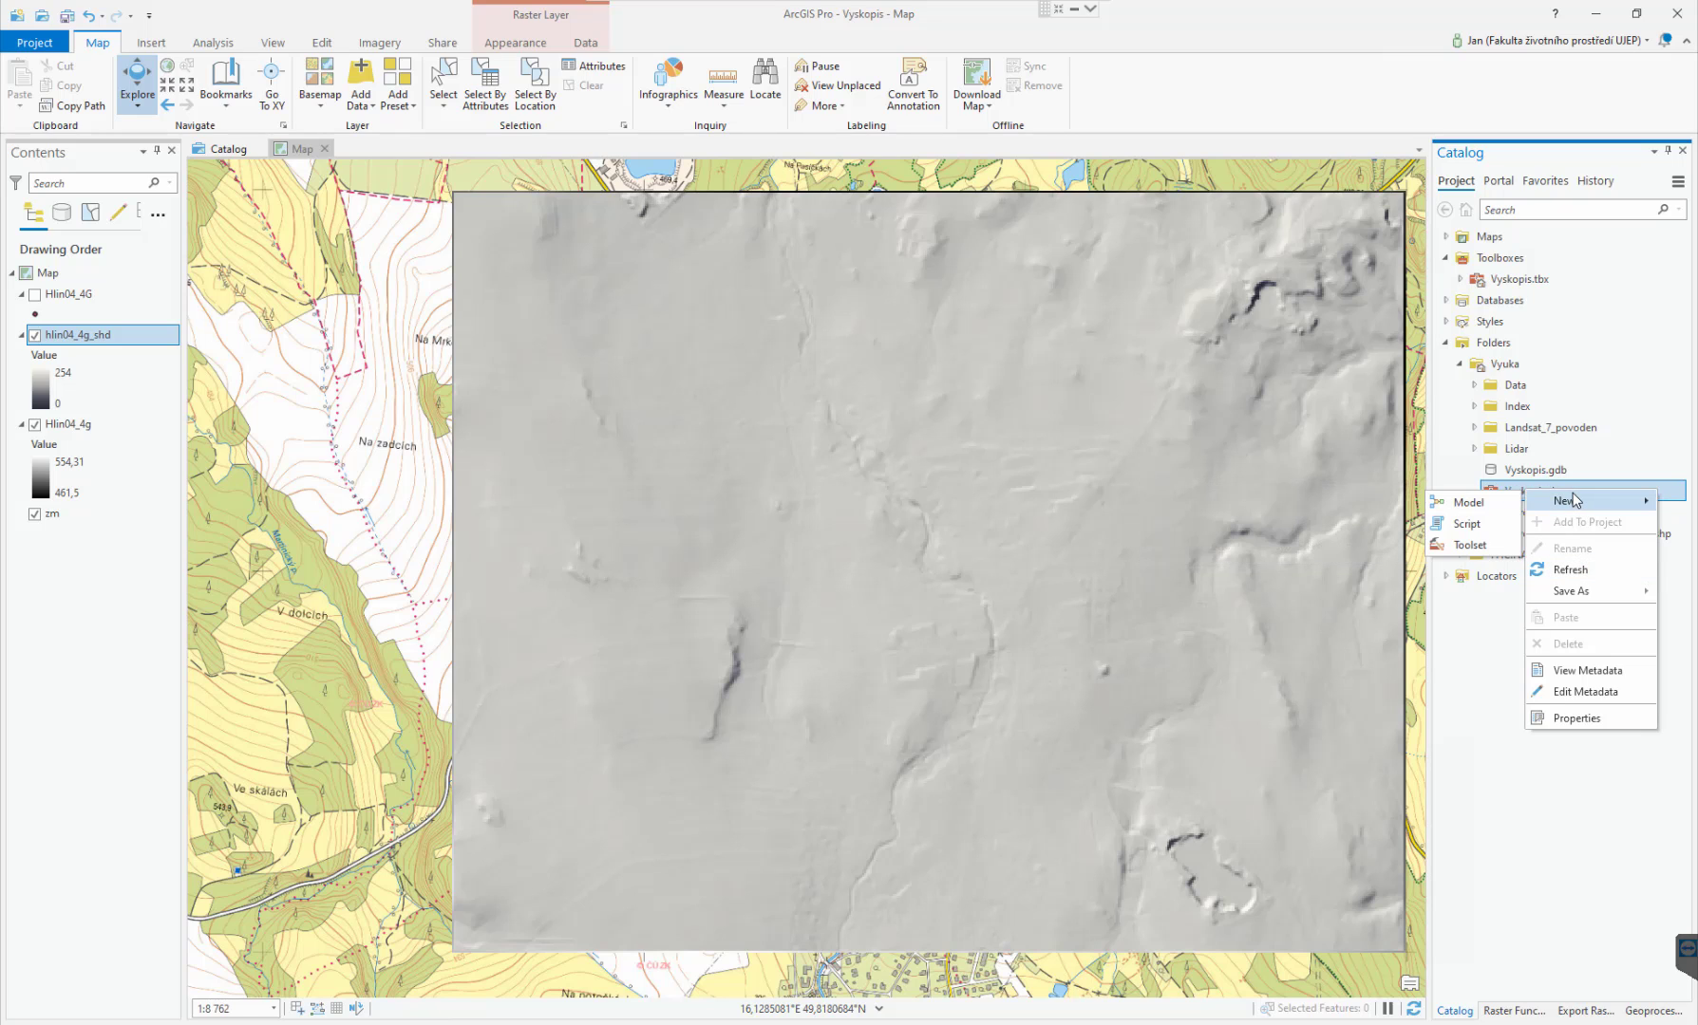
{"action": "left_click", "coordinate": [1482, 513]}
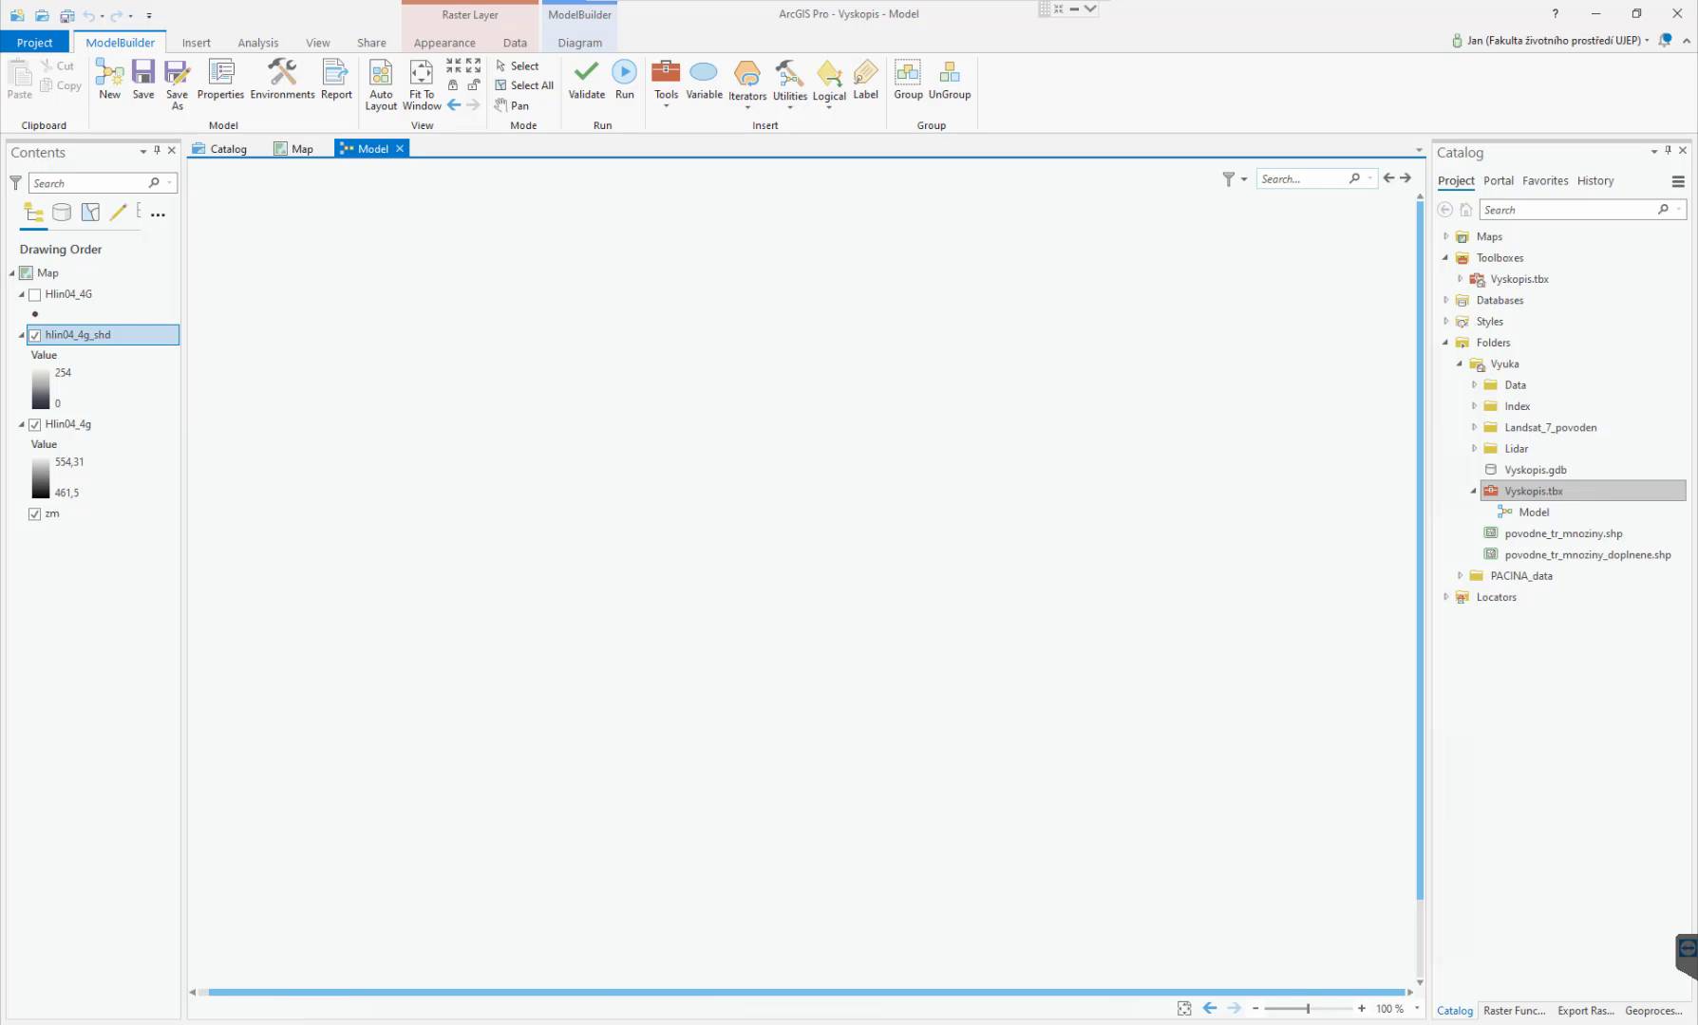
Find the XY Table To Point tool in the geoprocessing tools and add it to the model canvas.
{"action": "left_click", "coordinate": [1509, 1012]}
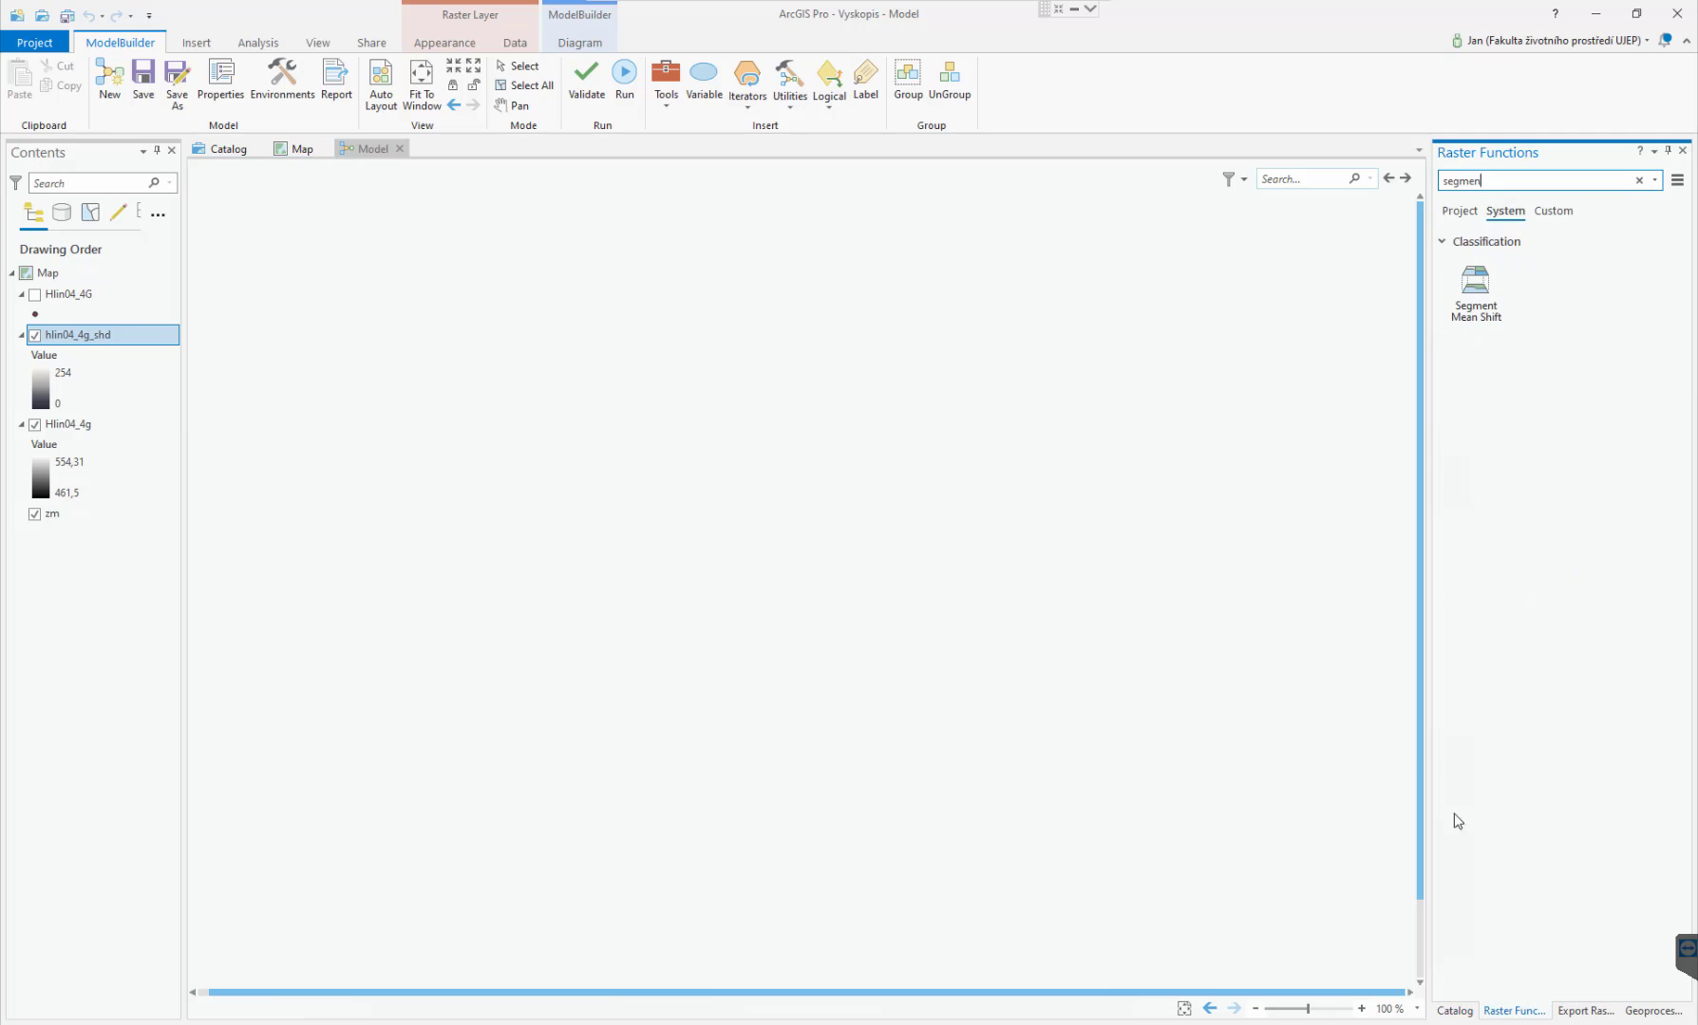
{"action": "left_click", "coordinate": [1454, 1011]}
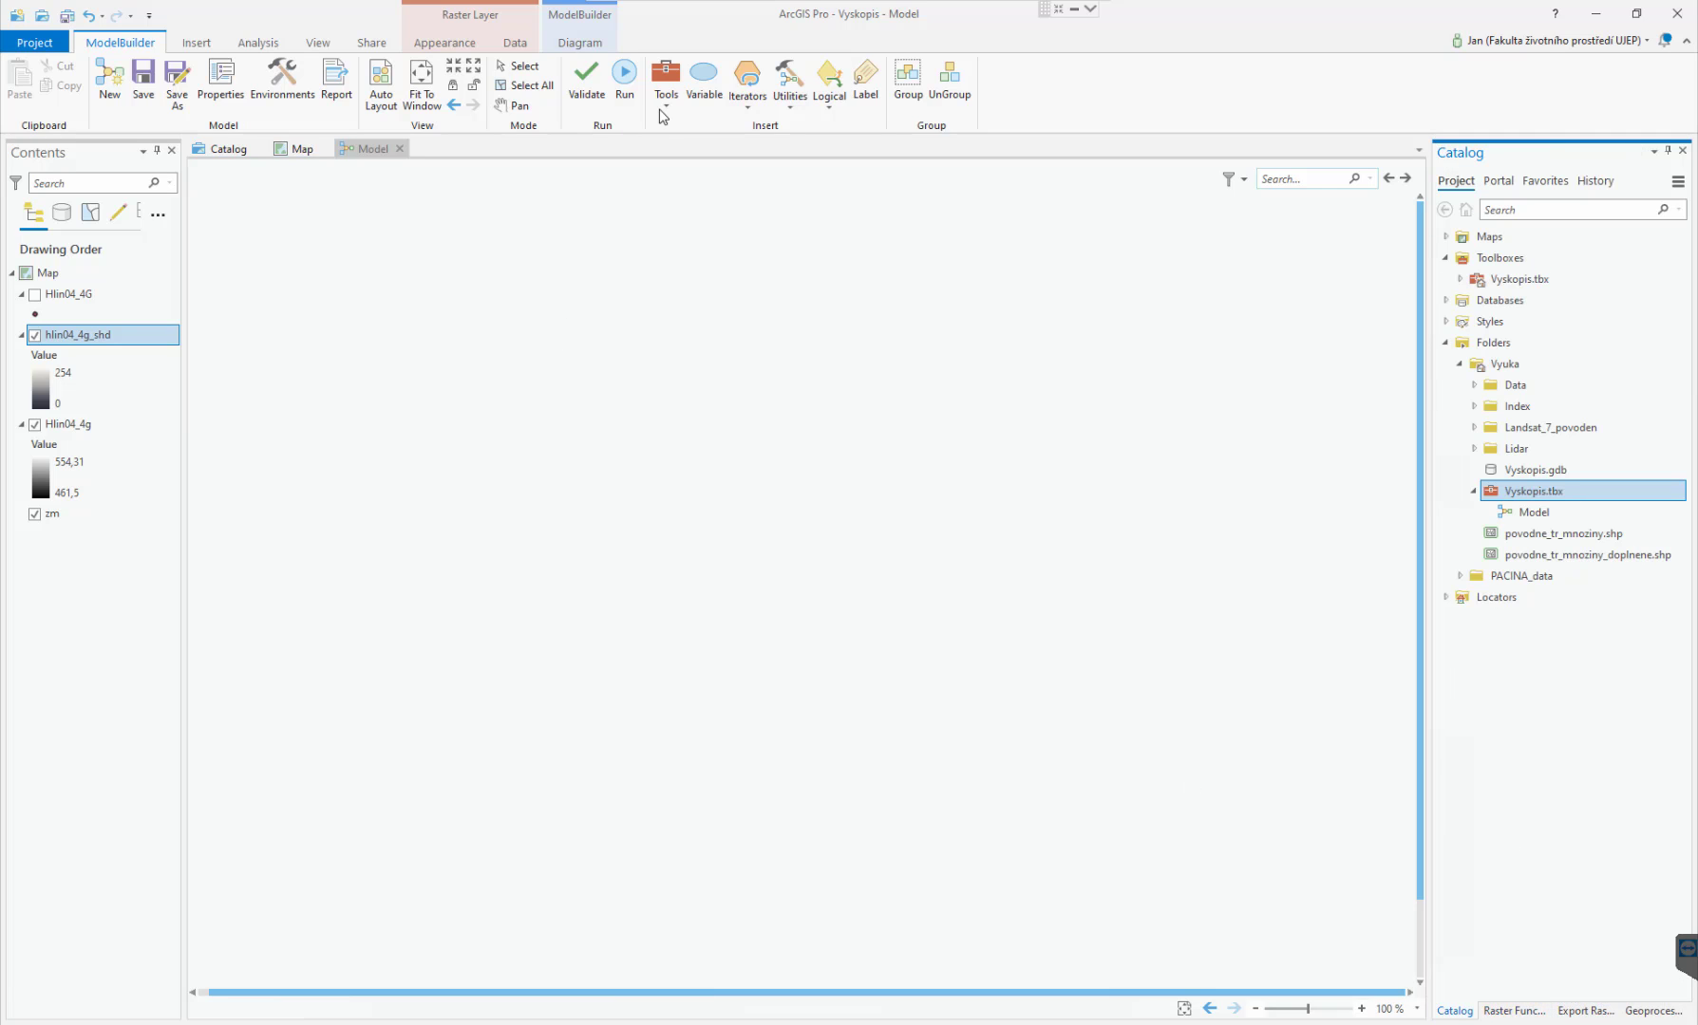
{"action": "left_click", "coordinate": [666, 76]}
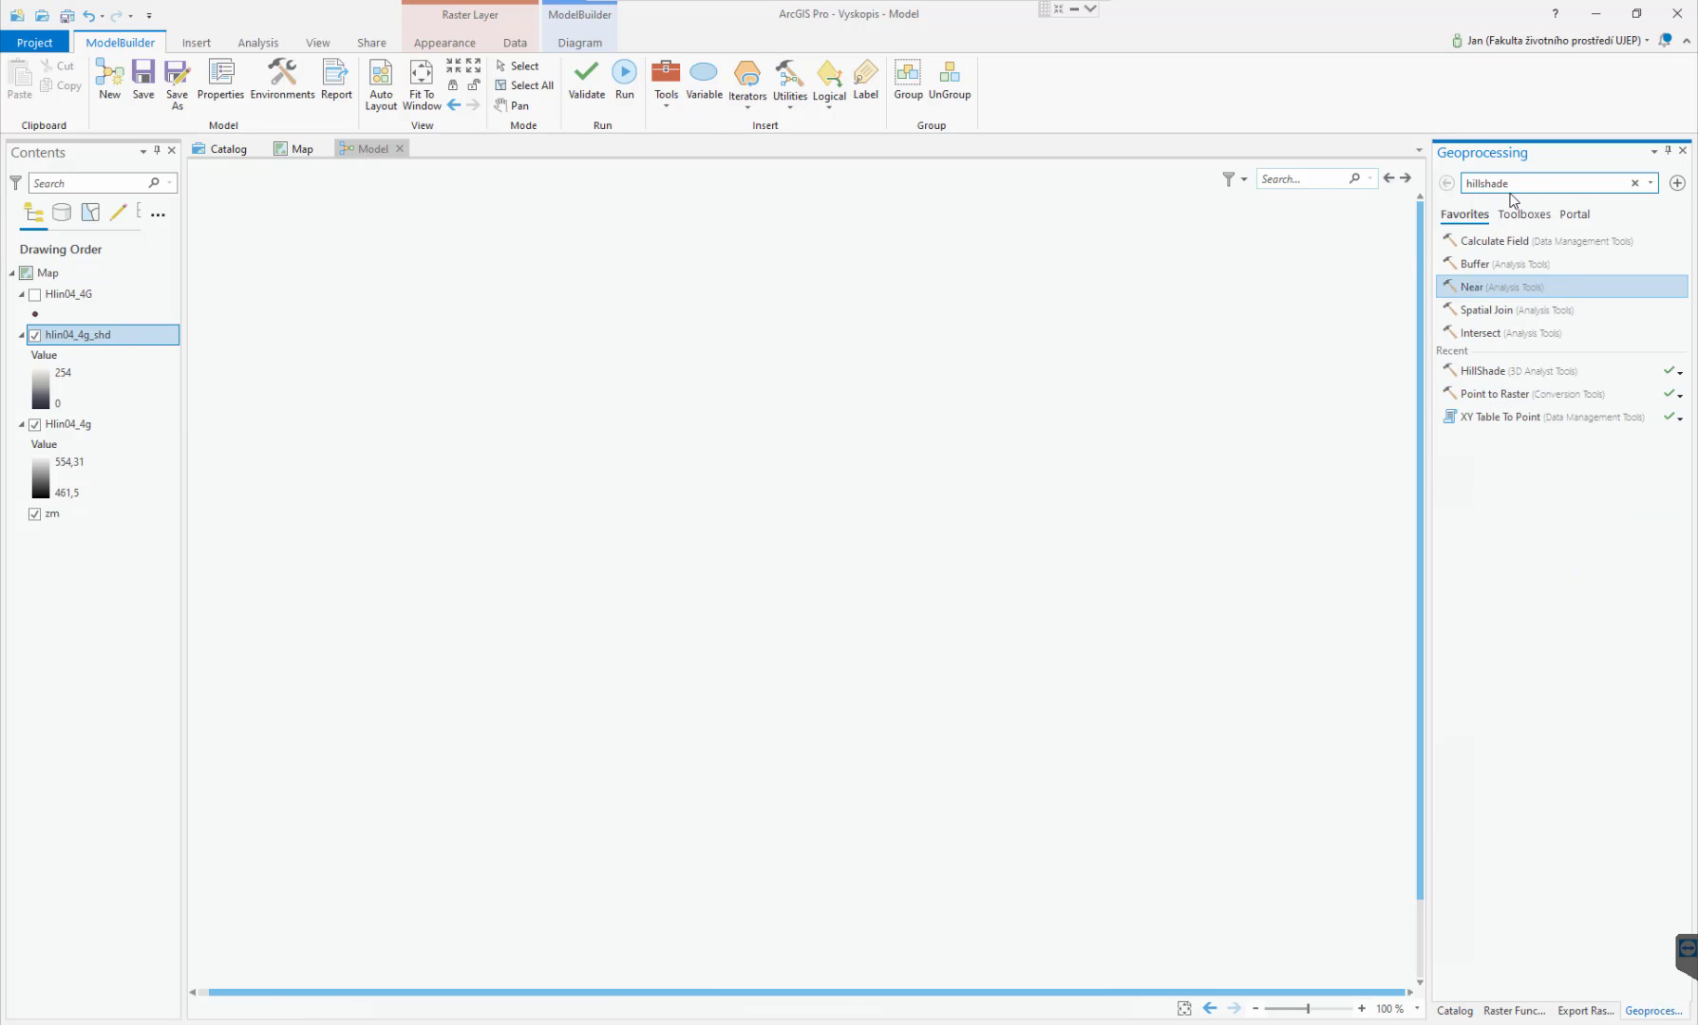
{"action": "double_click", "coordinate": [1487, 183]}
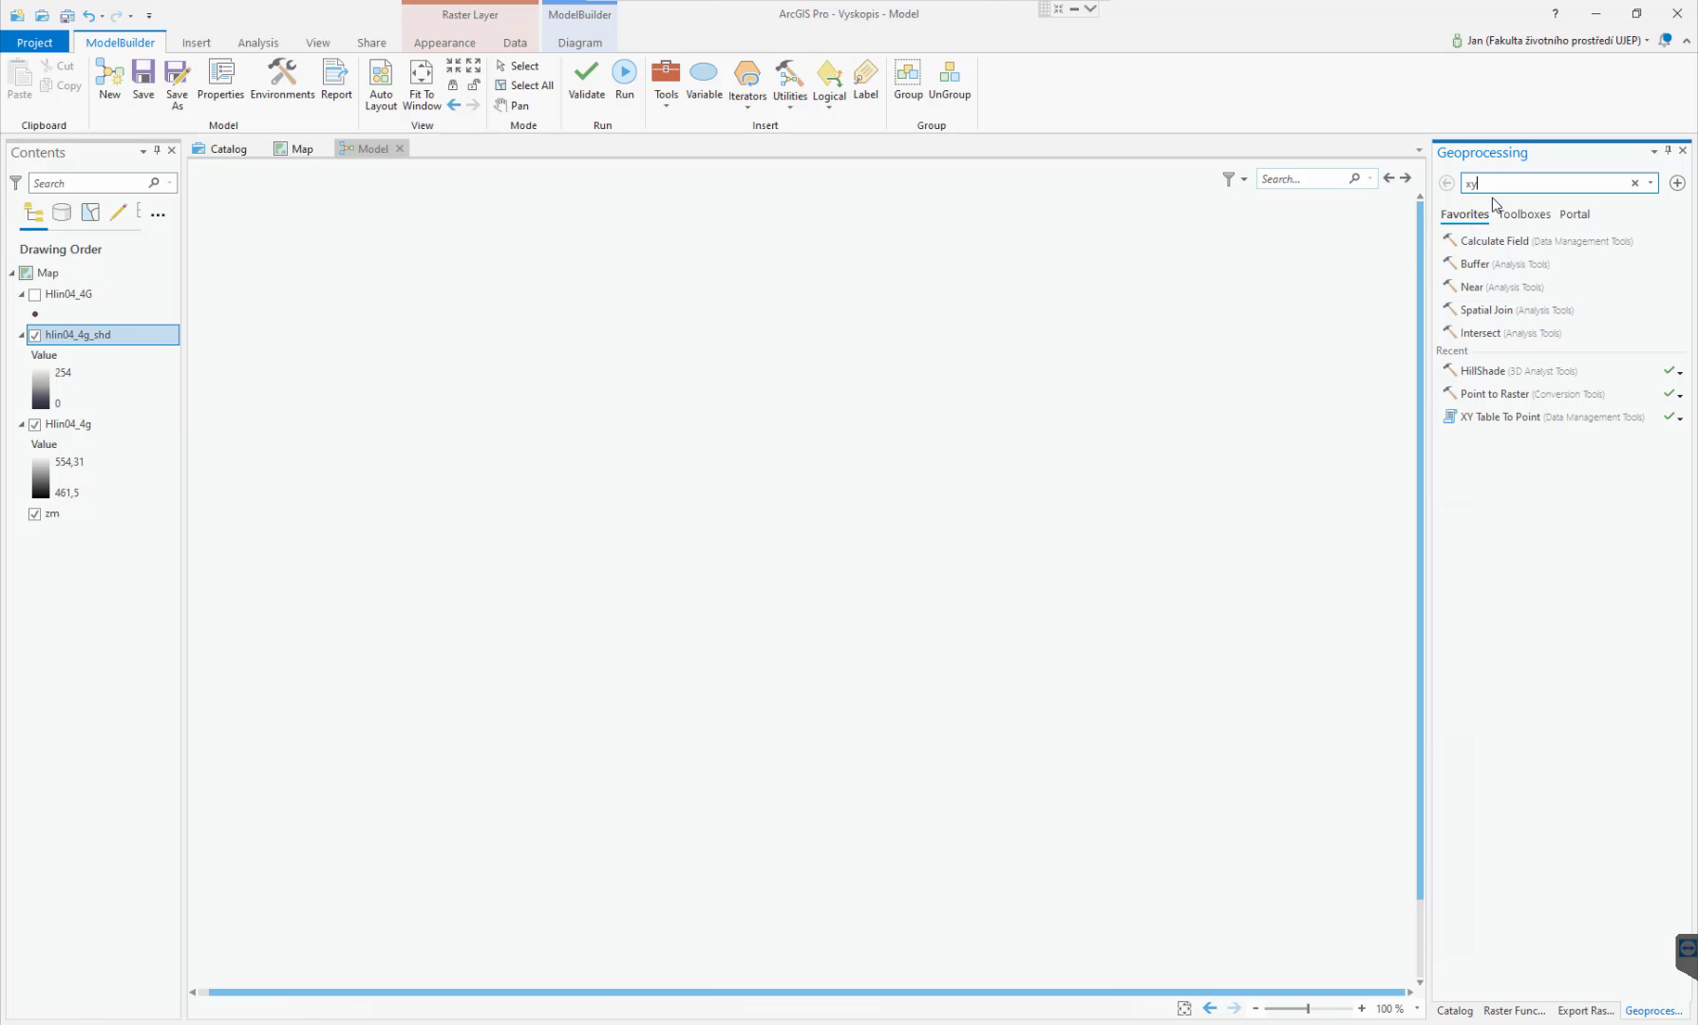
{"action": "type", "text": "table to p"}
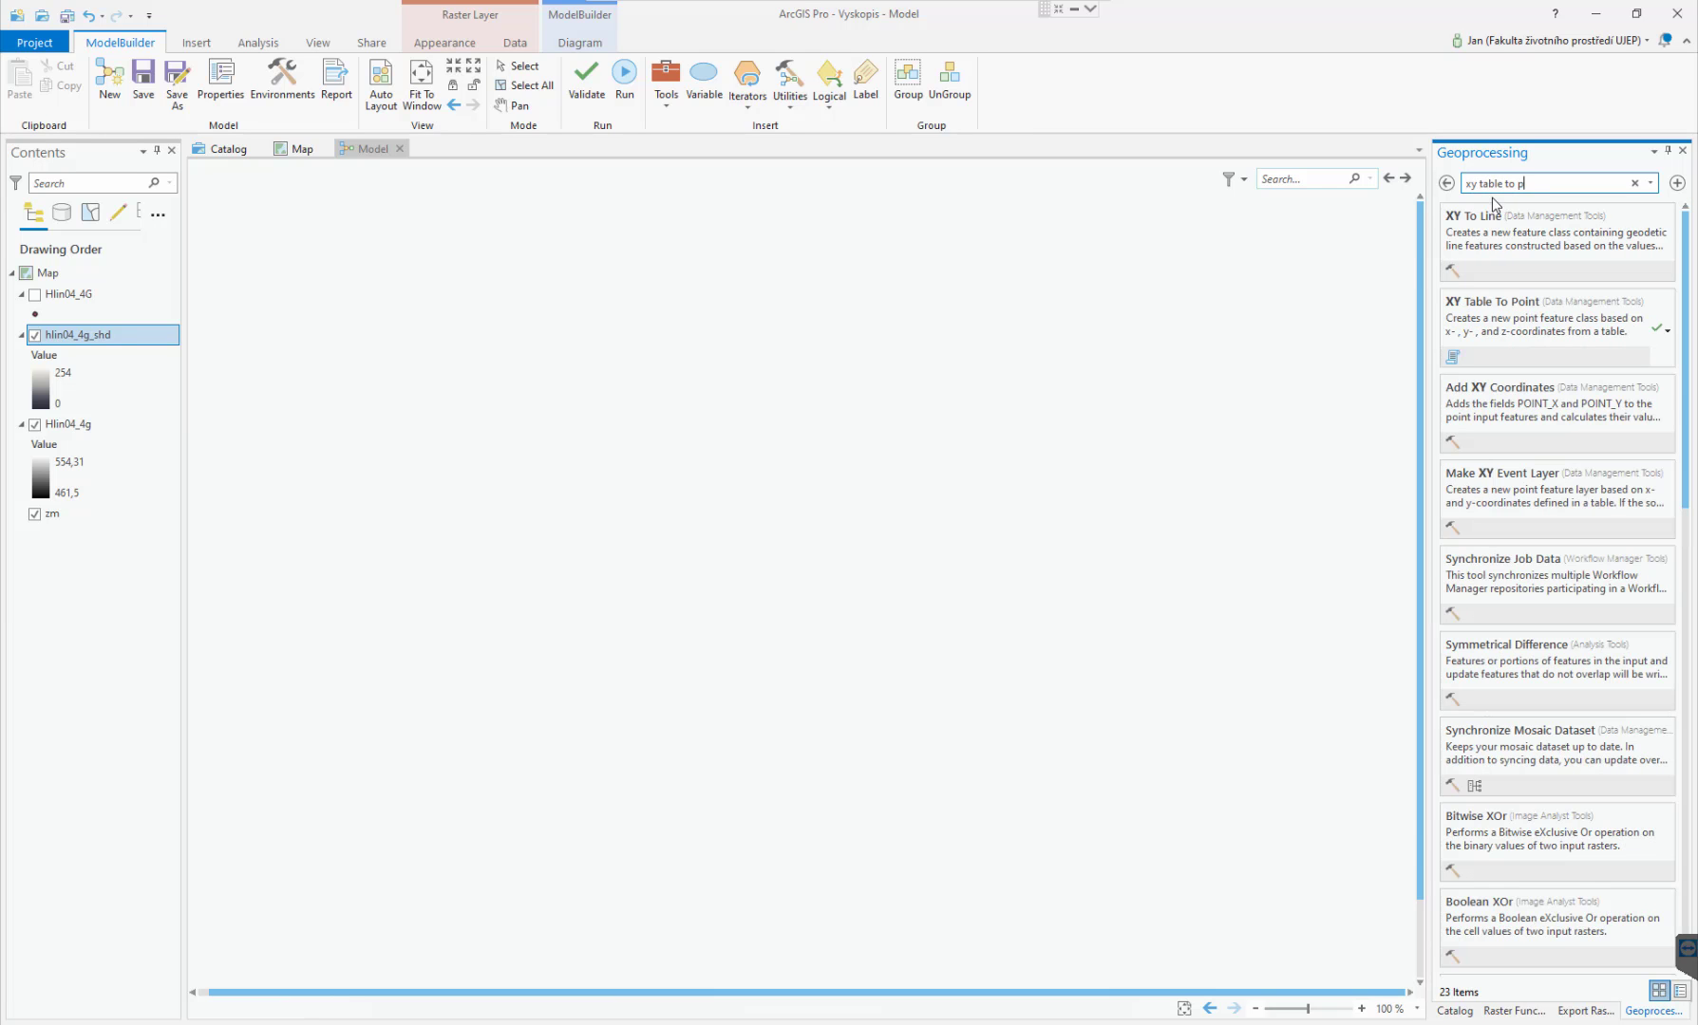
{"action": "type", "text": "oint"}
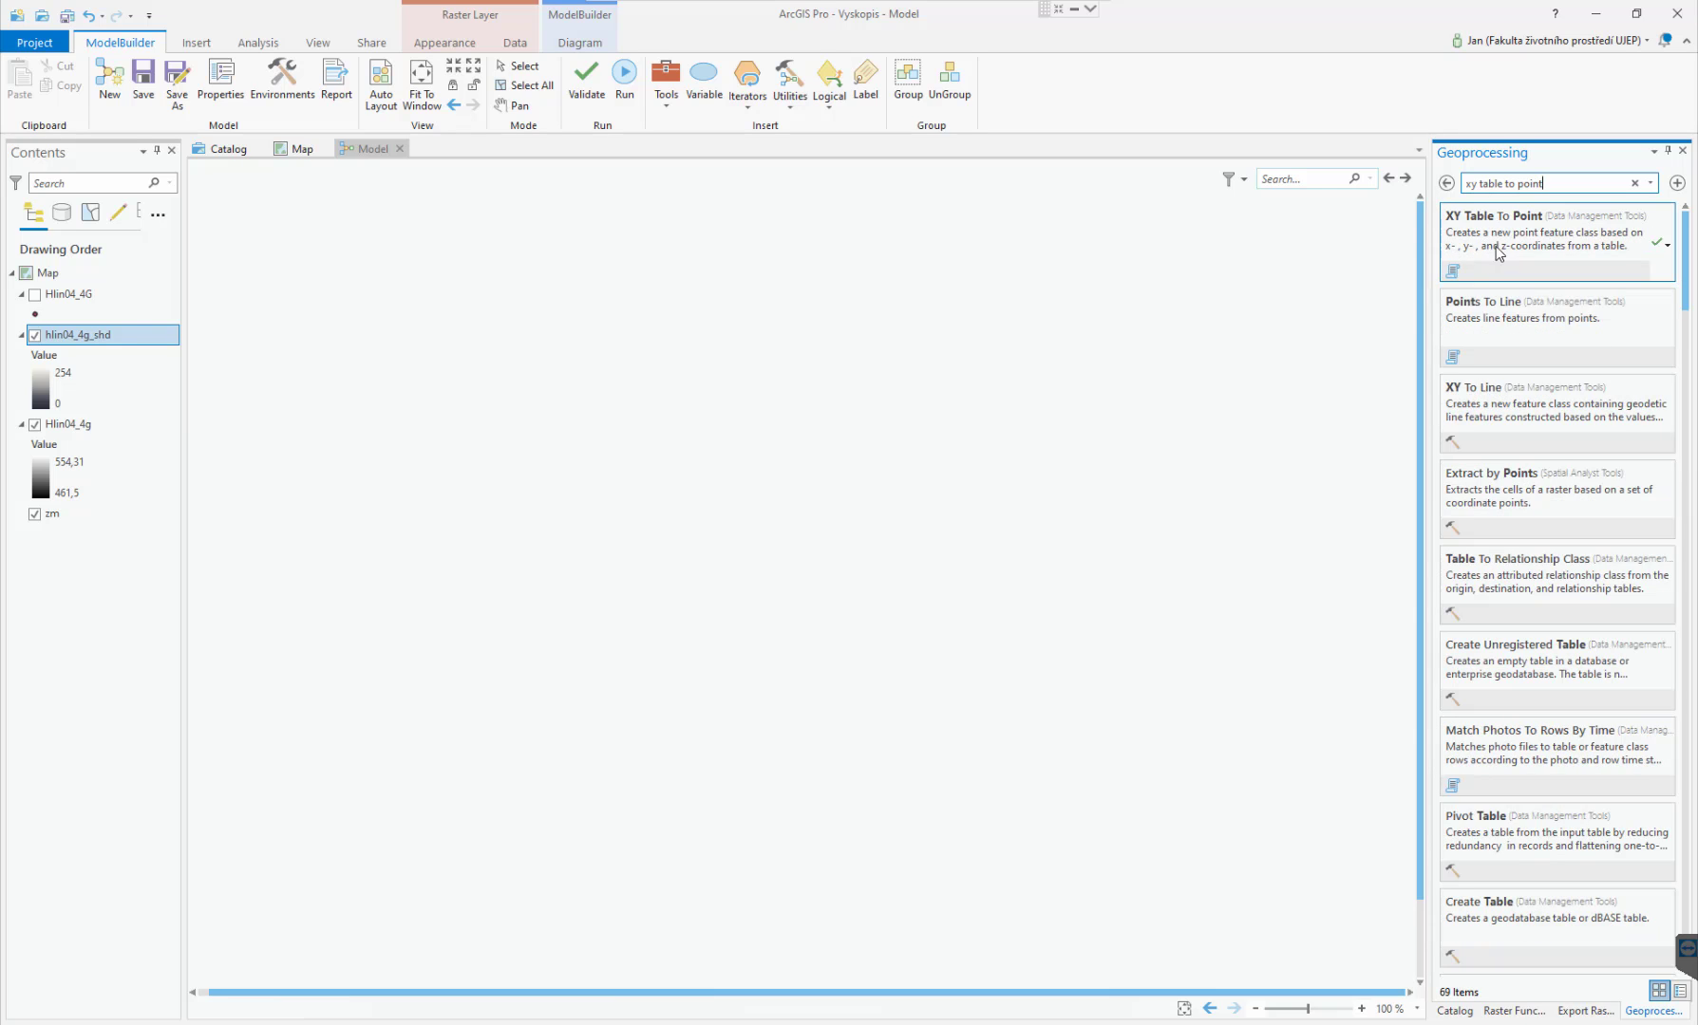
{"action": "left_click_drag", "start_coordinate": [1498, 252], "coordinate": [746, 443]}
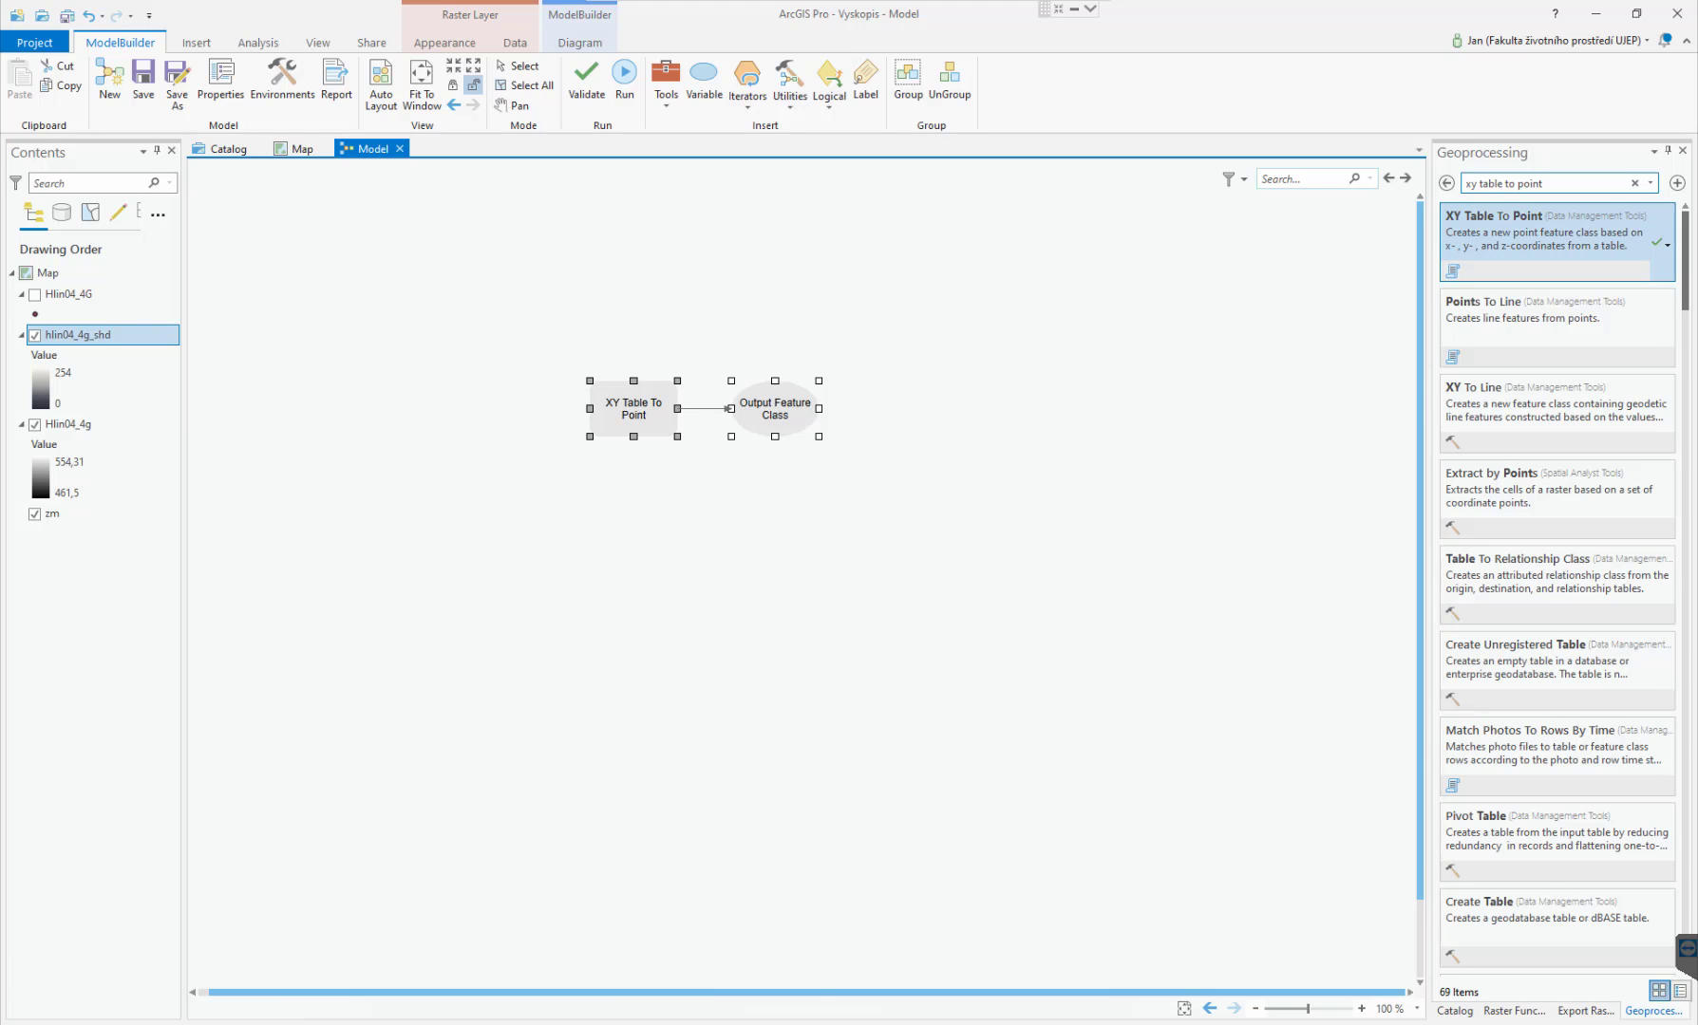
Switch to Total Commander and create a folder named 4G_RAW inside the Lidar\VYSKOPIS folder.
{"action": "left_click", "coordinate": [717, 912]}
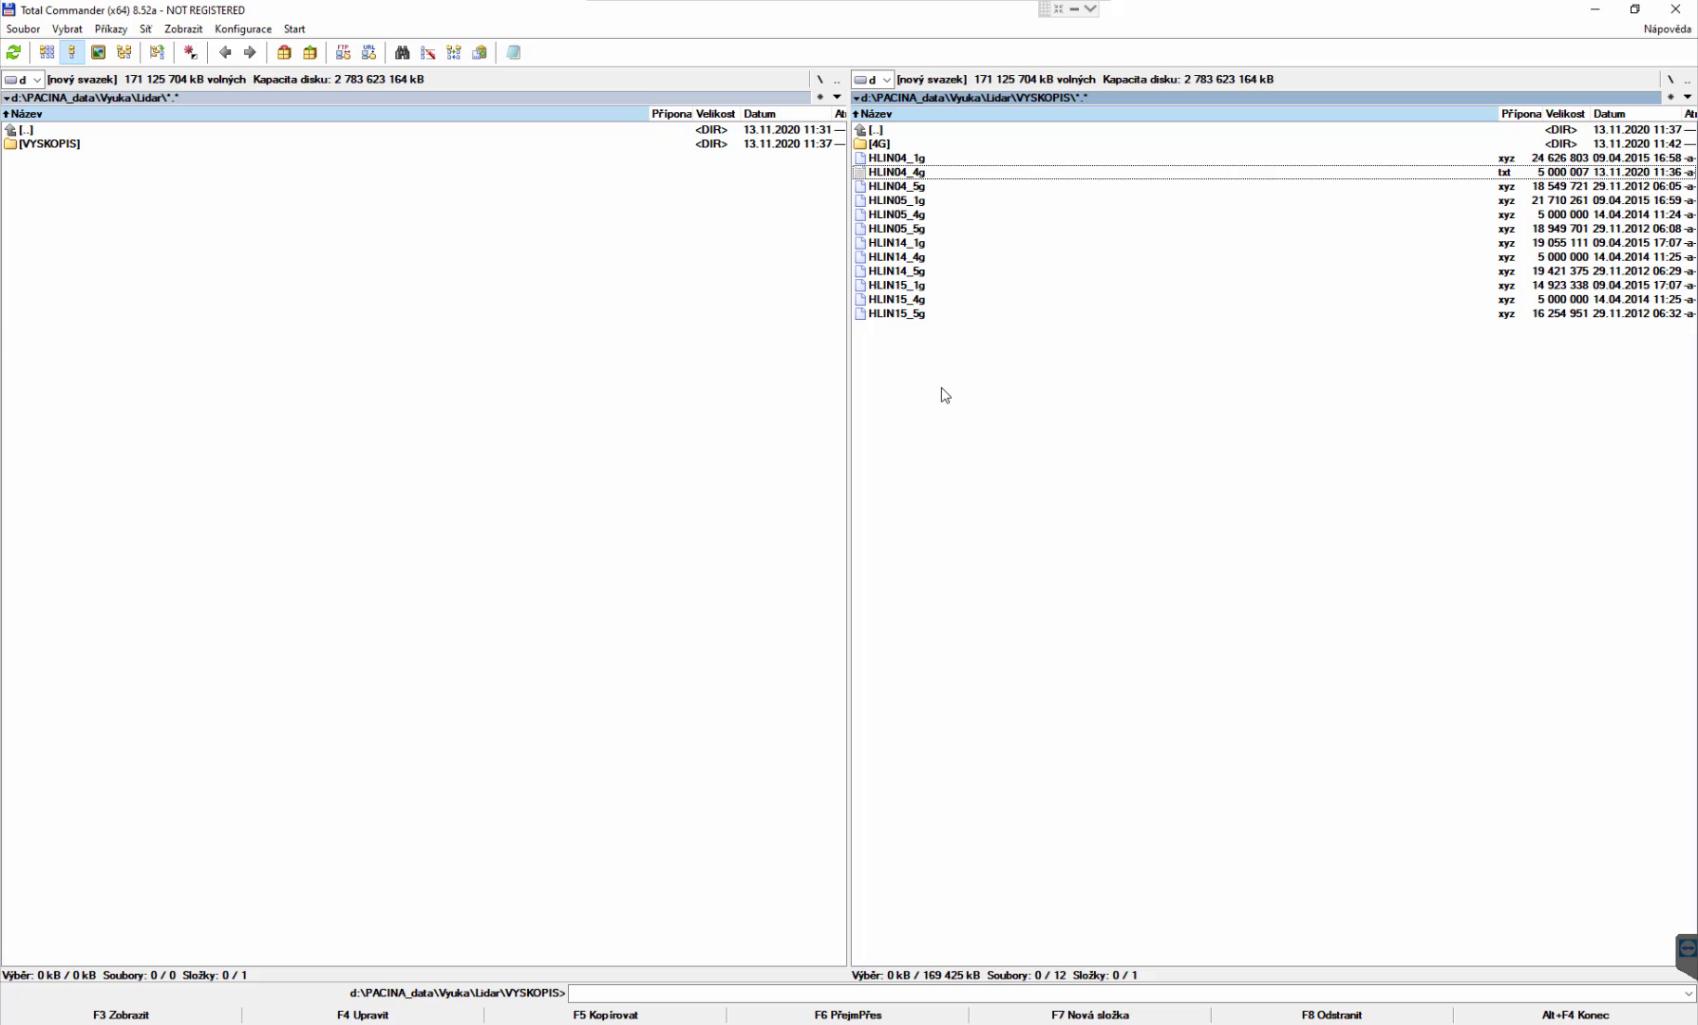
{"action": "left_click", "coordinate": [142, 244]}
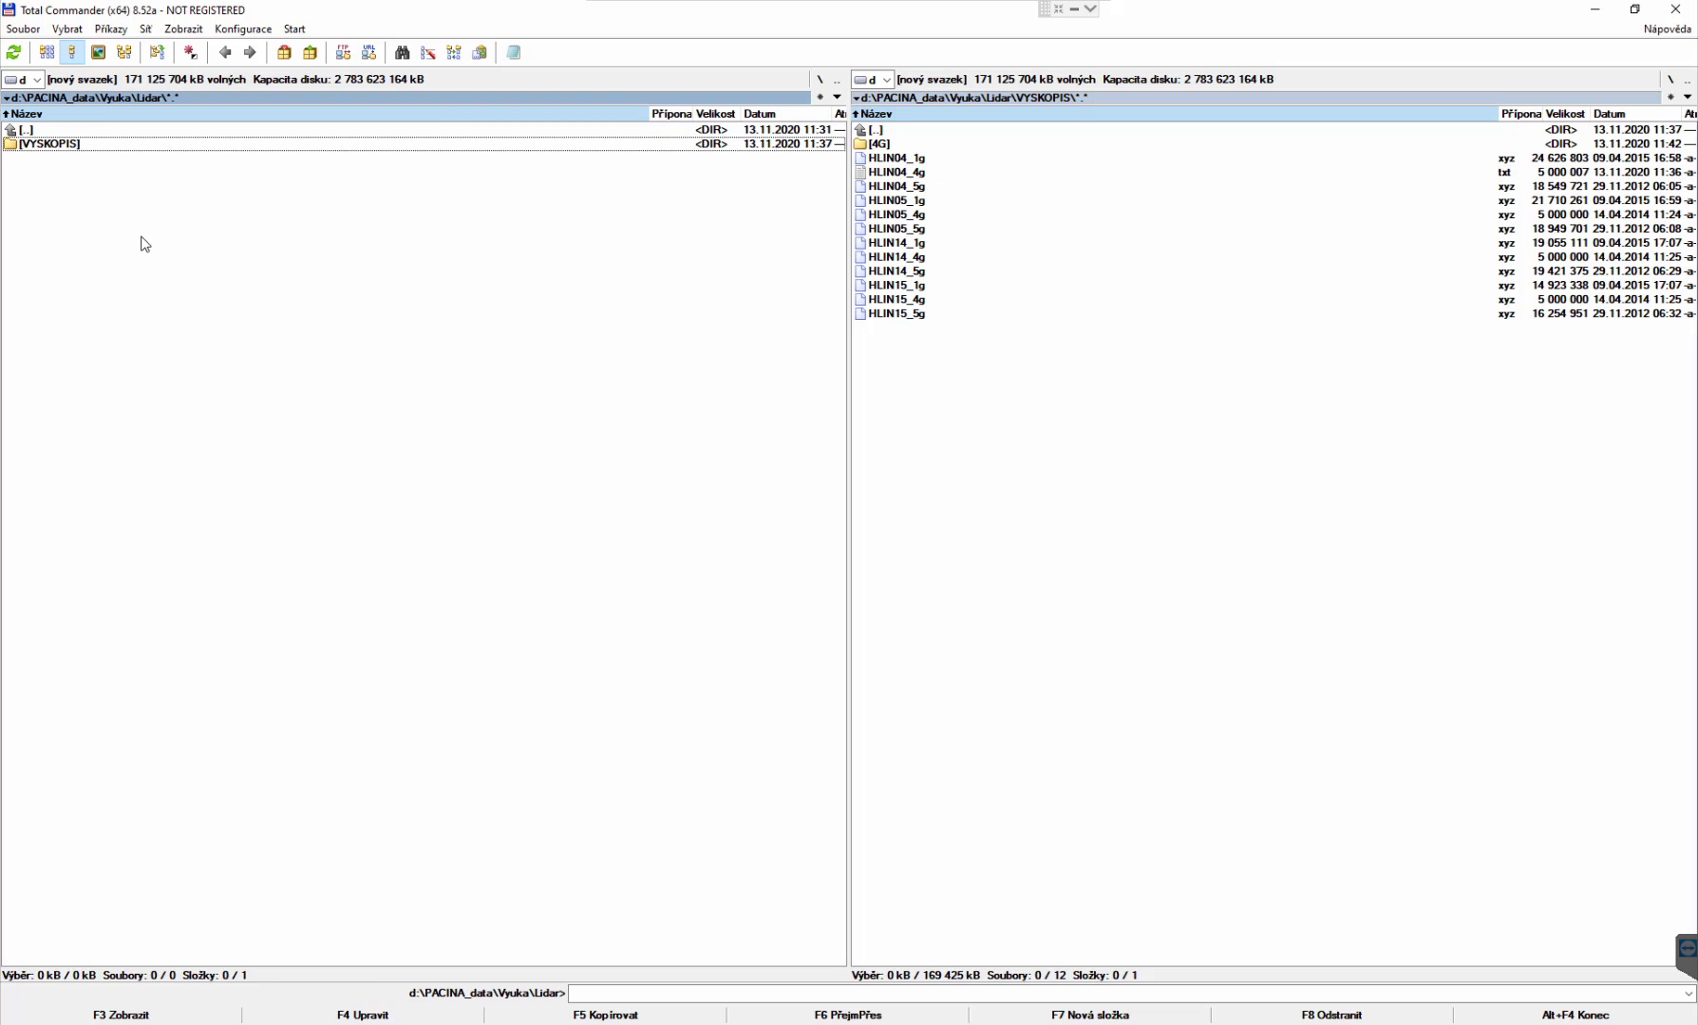
{"action": "left_click", "coordinate": [36, 80]}
{"action": "left_click", "coordinate": [34, 112]}
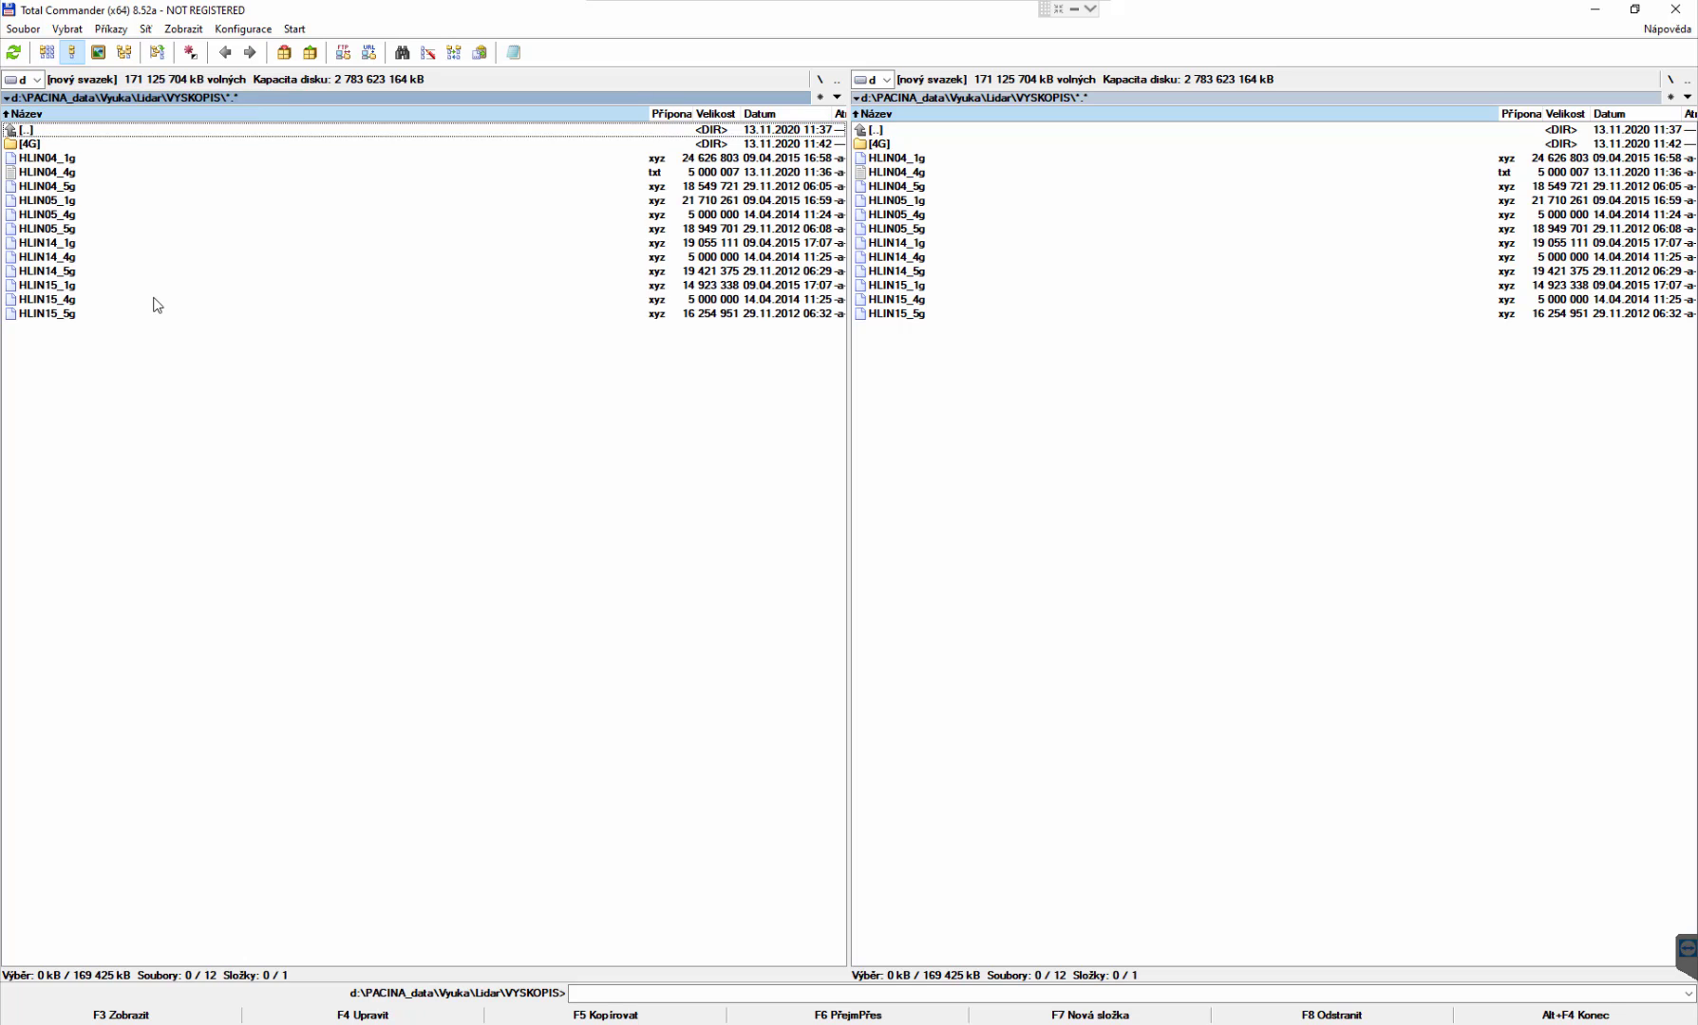
{"action": "key", "text": "F7"}
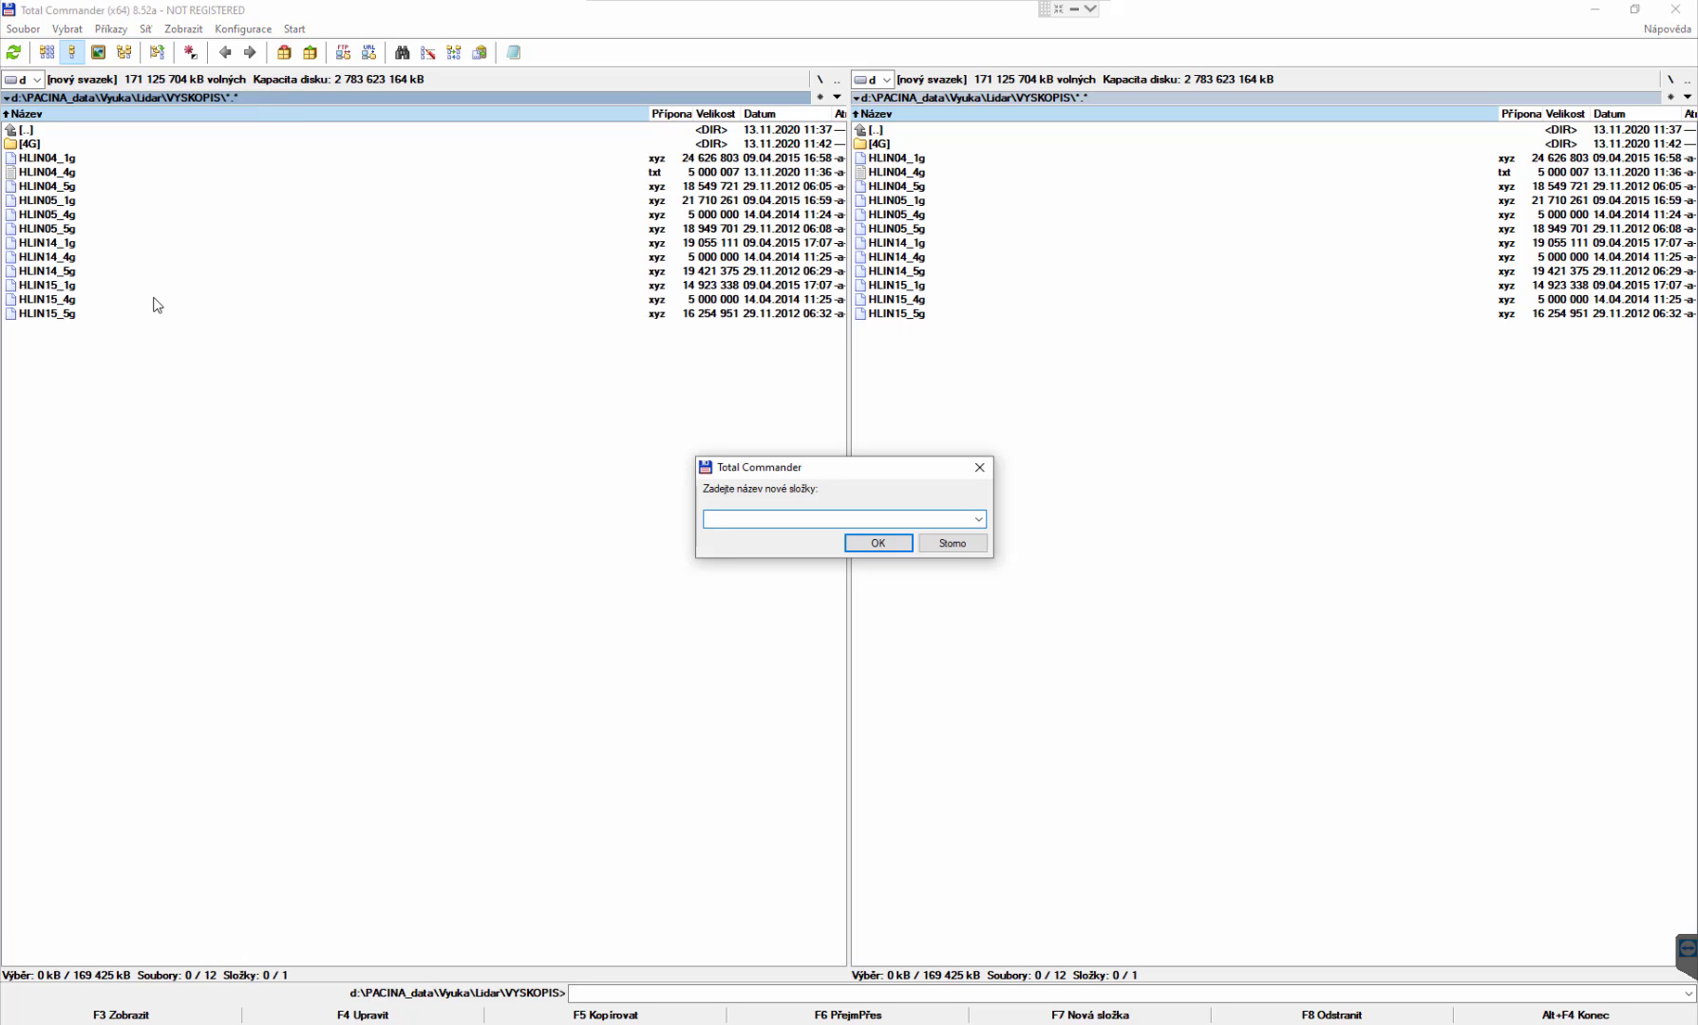
{"action": "type", "text": "4G_WA"}
{"action": "key", "text": "BackSpace"}
{"action": "key", "text": "BackSpace"}
{"action": "type", "text": "RAW"}
{"action": "key", "text": "Return"}
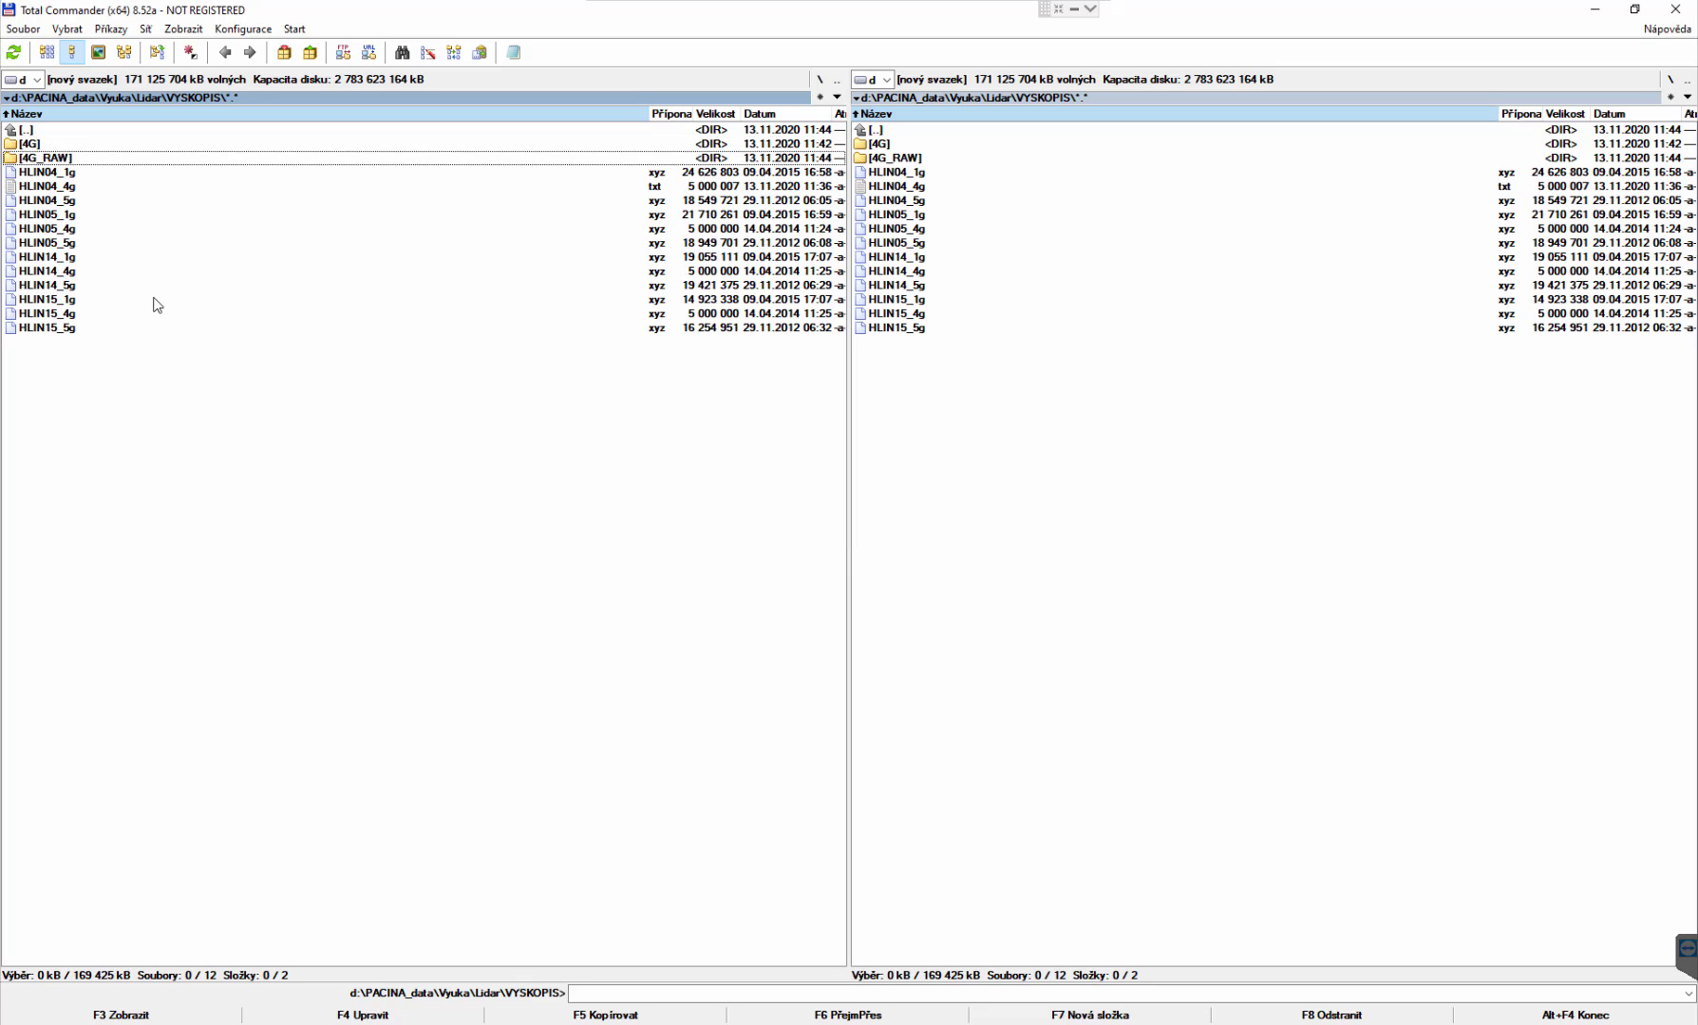
Copy HLIN04_4g.txt and the HLIN05_4g, HLIN14_4g and HLIN15_4g xyz files from VYSKOPIS into the 4G_RAW folder.
{"action": "key", "text": "Return"}
{"action": "key", "text": "Tab"}
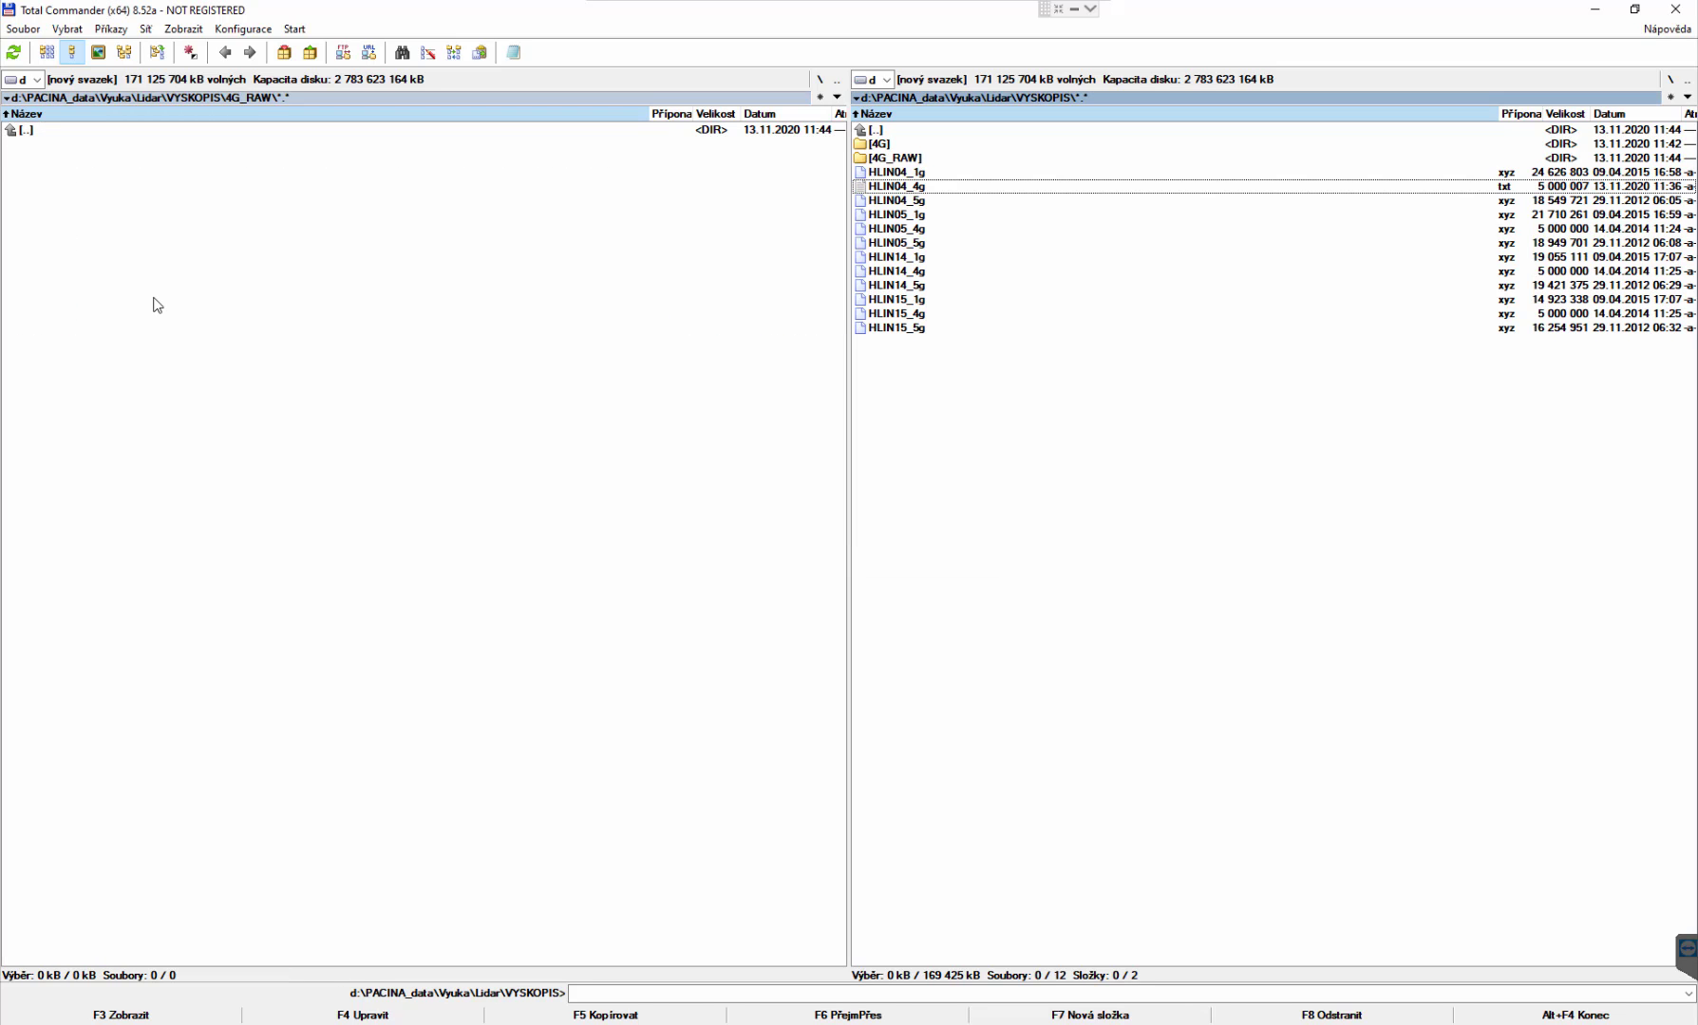
{"action": "key", "text": "Insert"}
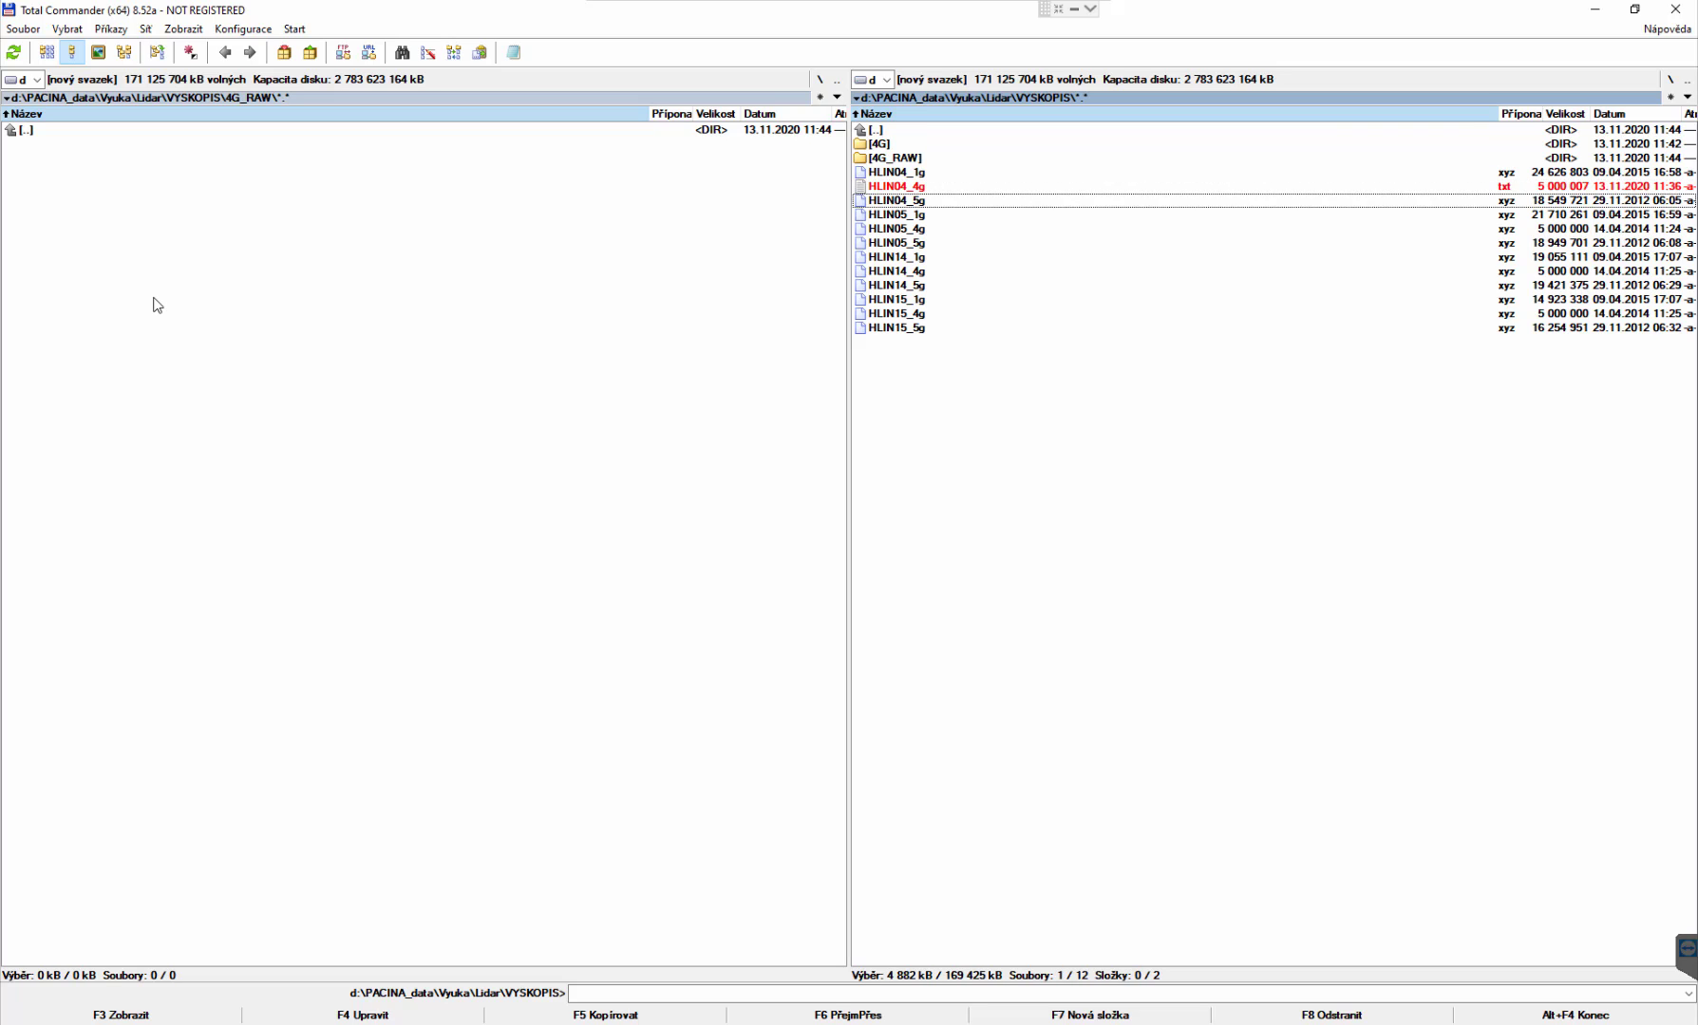
{"action": "key", "text": "Down"}
{"action": "key", "text": "Down"}
{"action": "key", "text": "Insert"}
{"action": "key", "text": "Down"}
{"action": "key", "text": "Down"}
{"action": "key", "text": "Insert"}
{"action": "key", "text": "Down"}
{"action": "key", "text": "Down"}
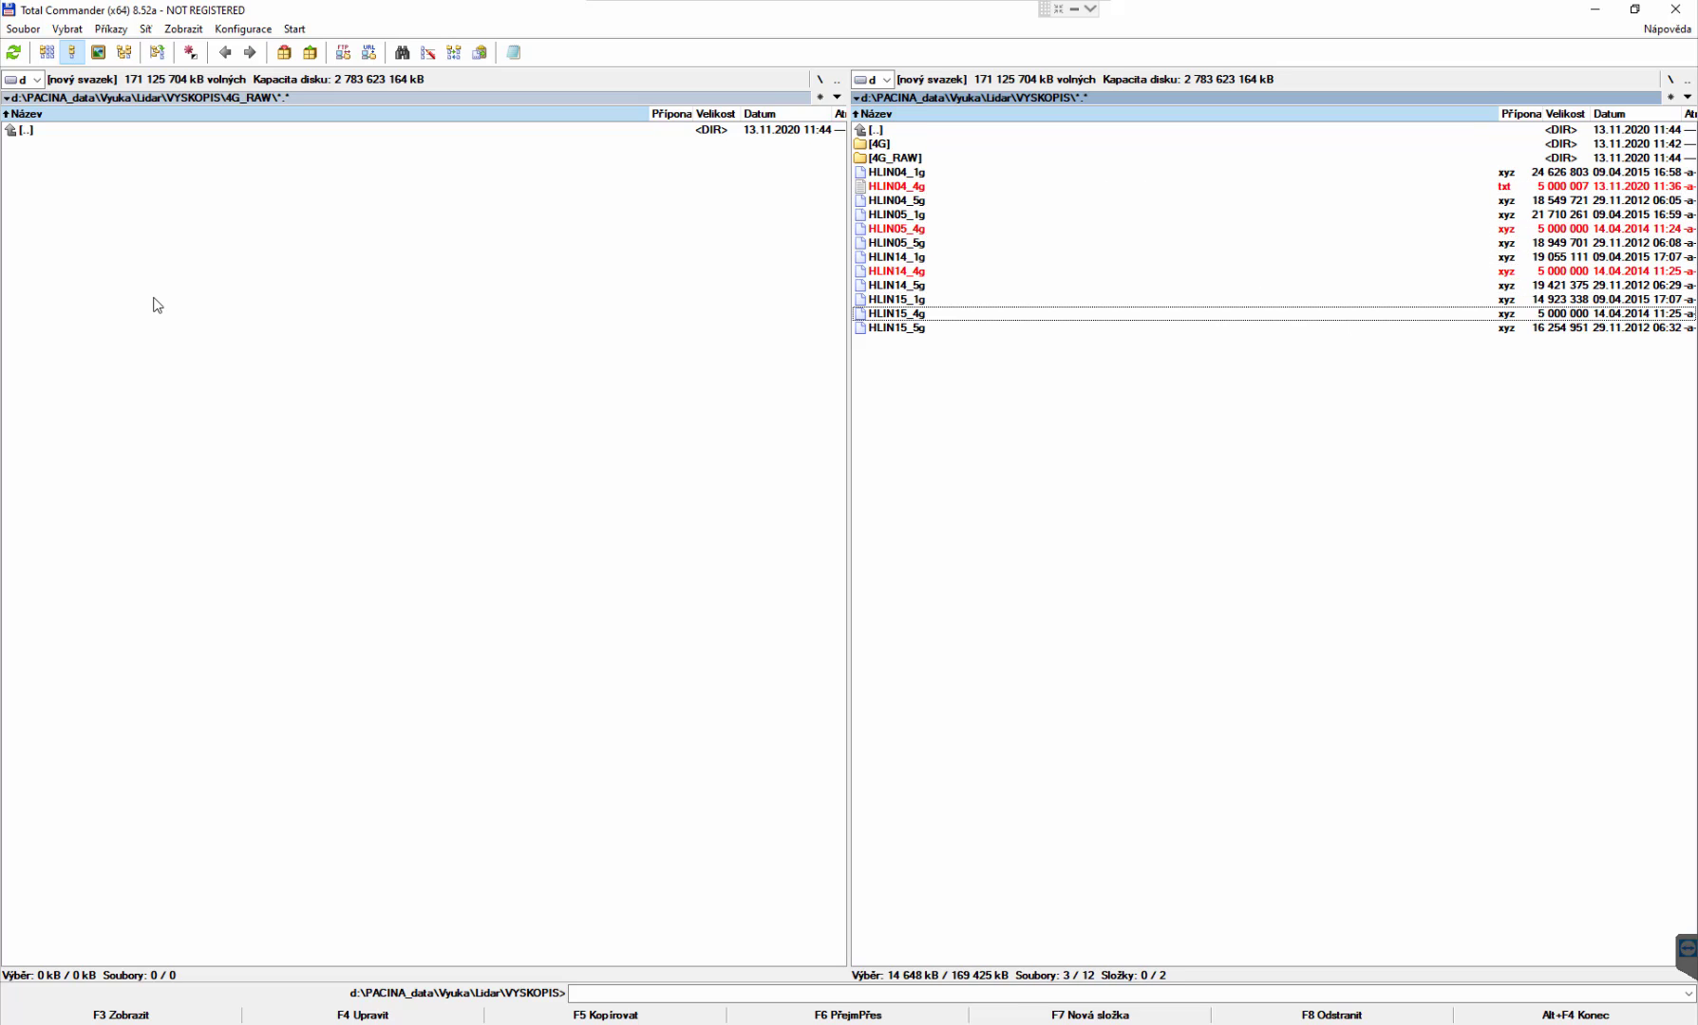
{"action": "key", "text": "space"}
{"action": "key", "text": "F5"}
{"action": "key", "text": "Return"}
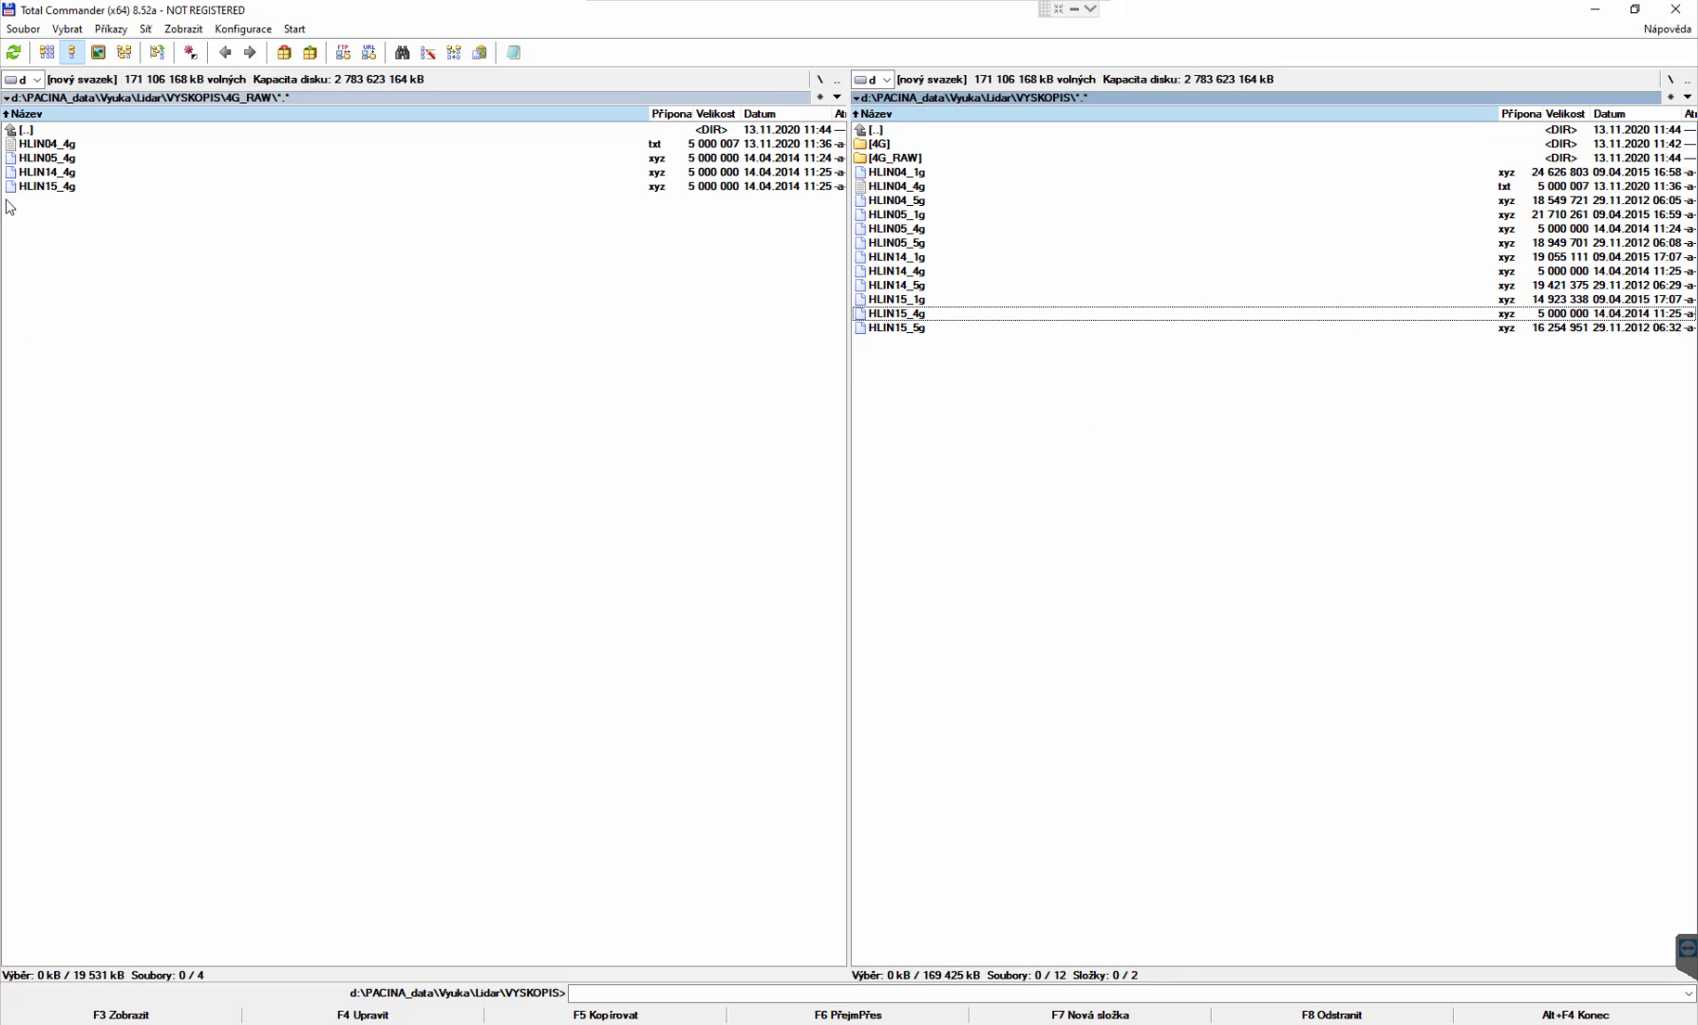
Insert the header line "X Y Z" above the coordinates in the 4G_RAW copy of HLIN05_4g.xyz and save the file.
{"action": "left_click", "coordinate": [52, 159]}
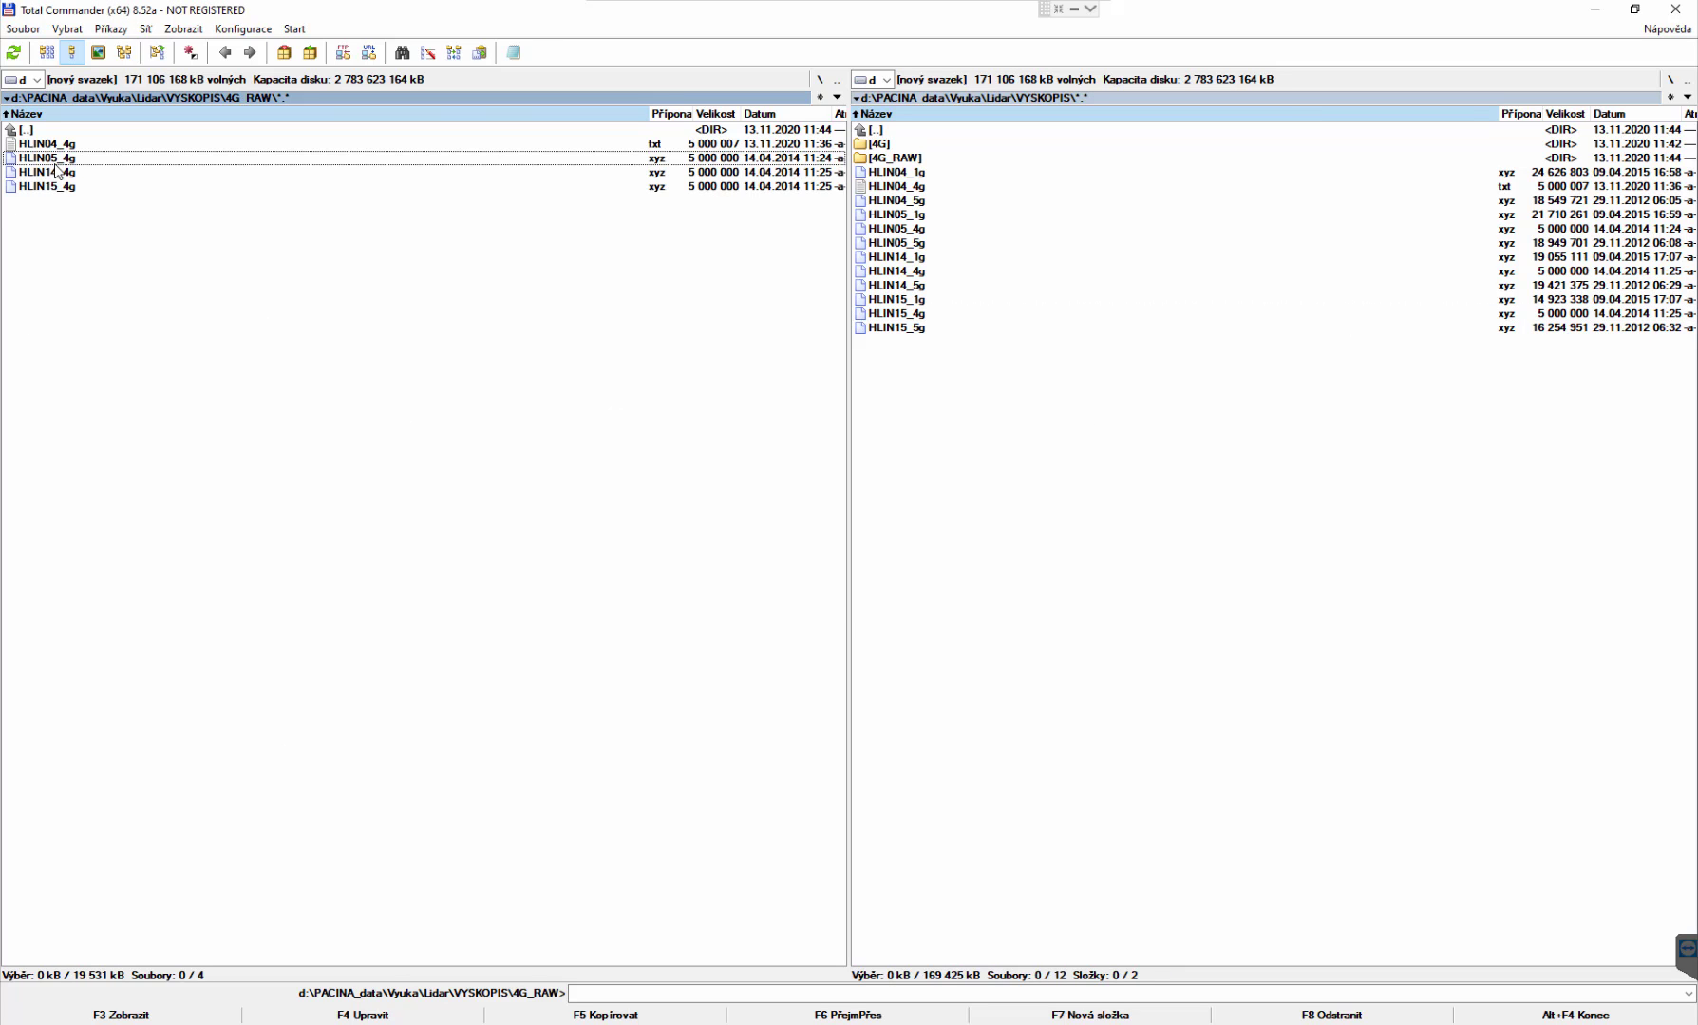
{"action": "key", "text": "F4"}
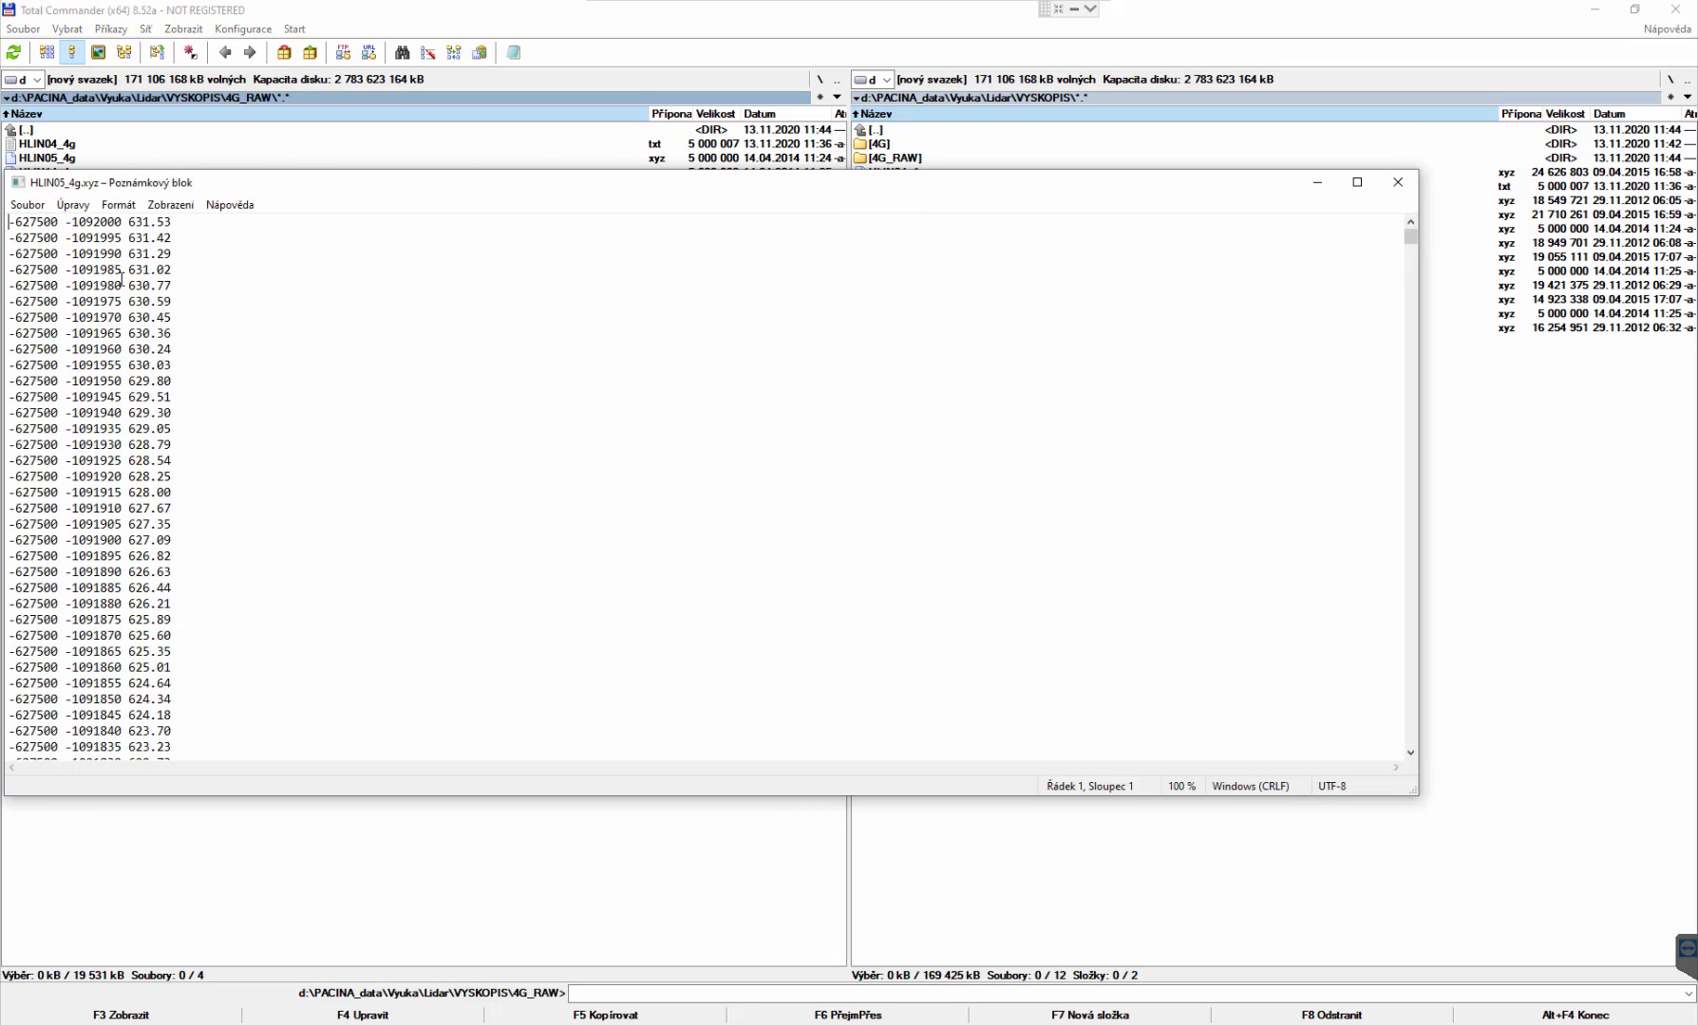
{"action": "key", "text": "Return"}
{"action": "type", "text": "X Y "}
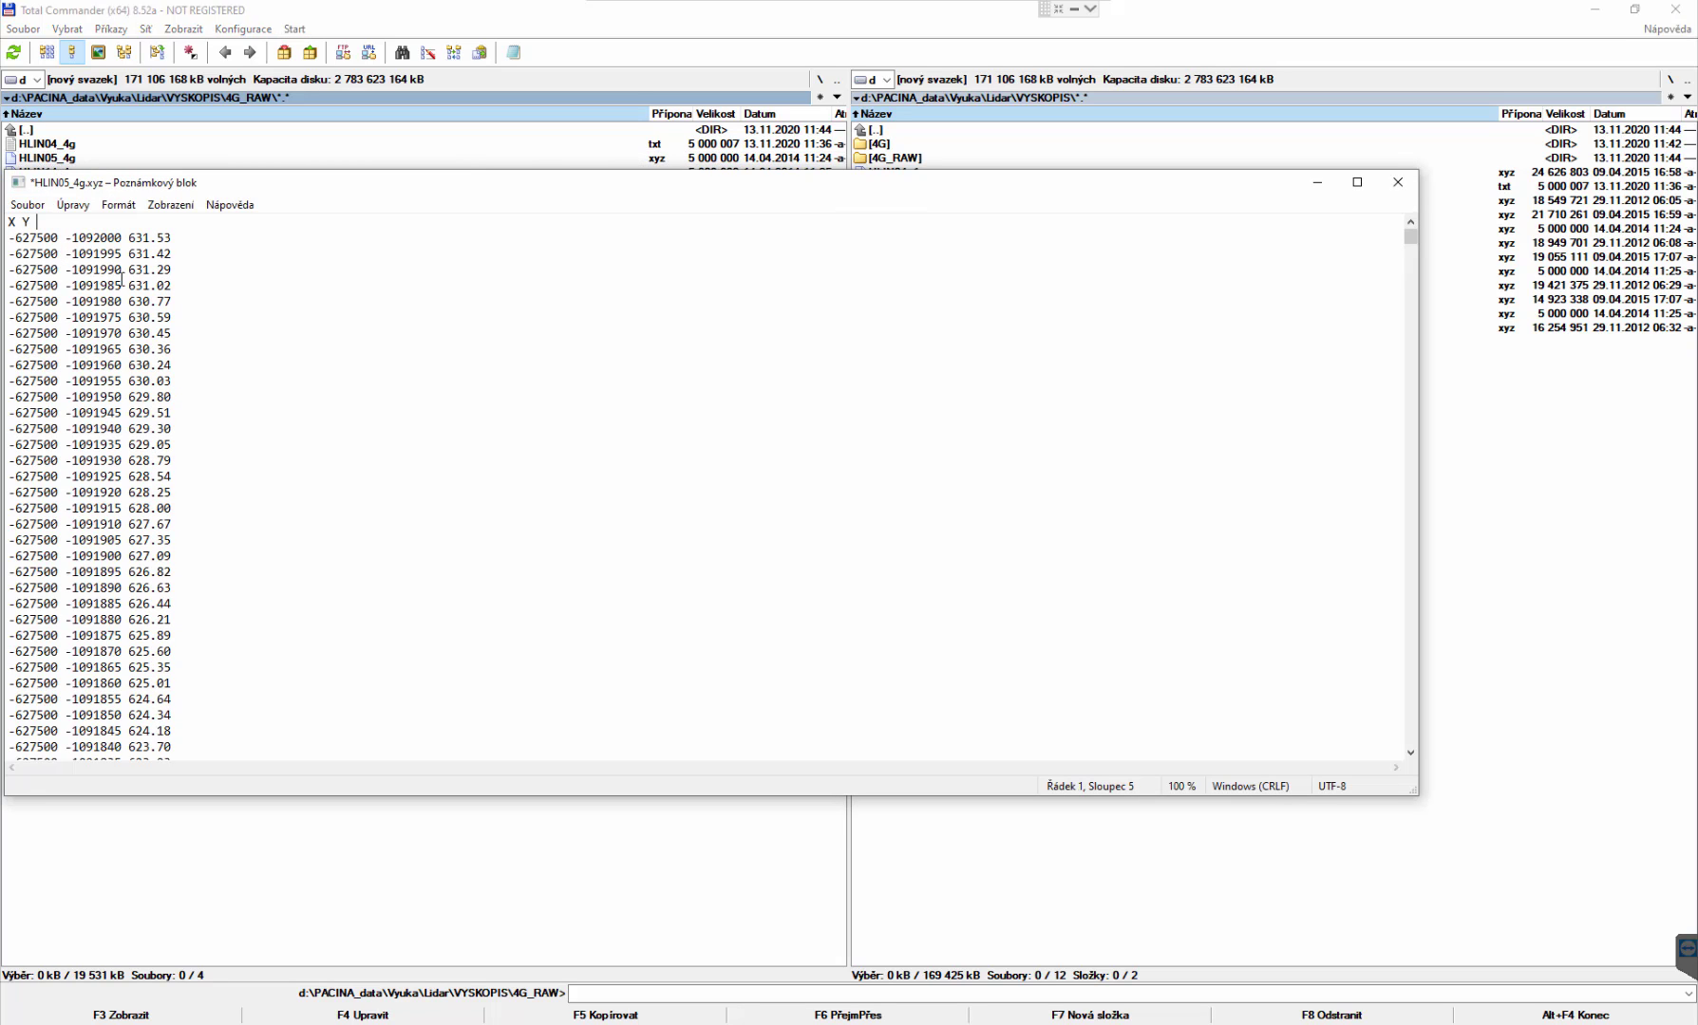
{"action": "type", "text": "Z"}
{"action": "left_click", "coordinate": [27, 204]}
{"action": "left_click", "coordinate": [50, 283]}
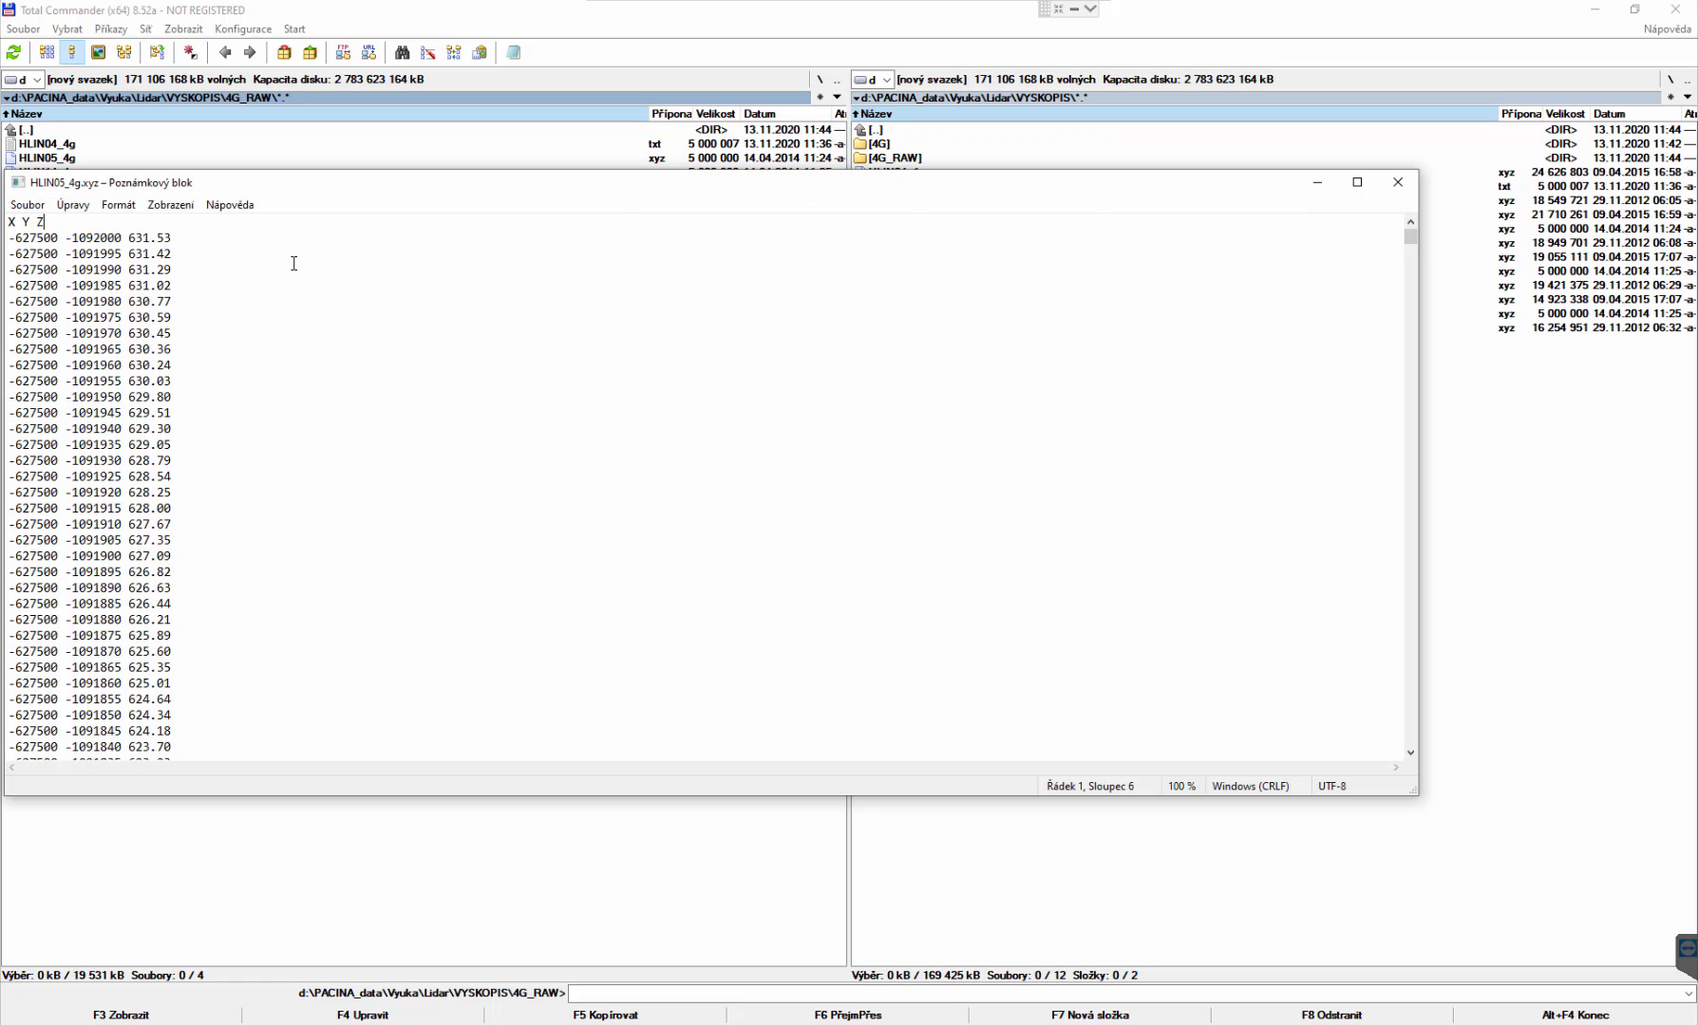
{"action": "key", "text": "shift+Left"}
{"action": "key", "text": "shift+Left"}
{"action": "key", "text": "shift+Left"}
{"action": "key", "text": "shift+Left"}
{"action": "key", "text": "shift+Left"}
{"action": "left_click", "coordinate": [1398, 185]}
Add "X Y Z" as the first line of HLIN14_4g.xyz in 4G_RAW, then save and close it.
{"action": "left_click", "coordinate": [67, 177]}
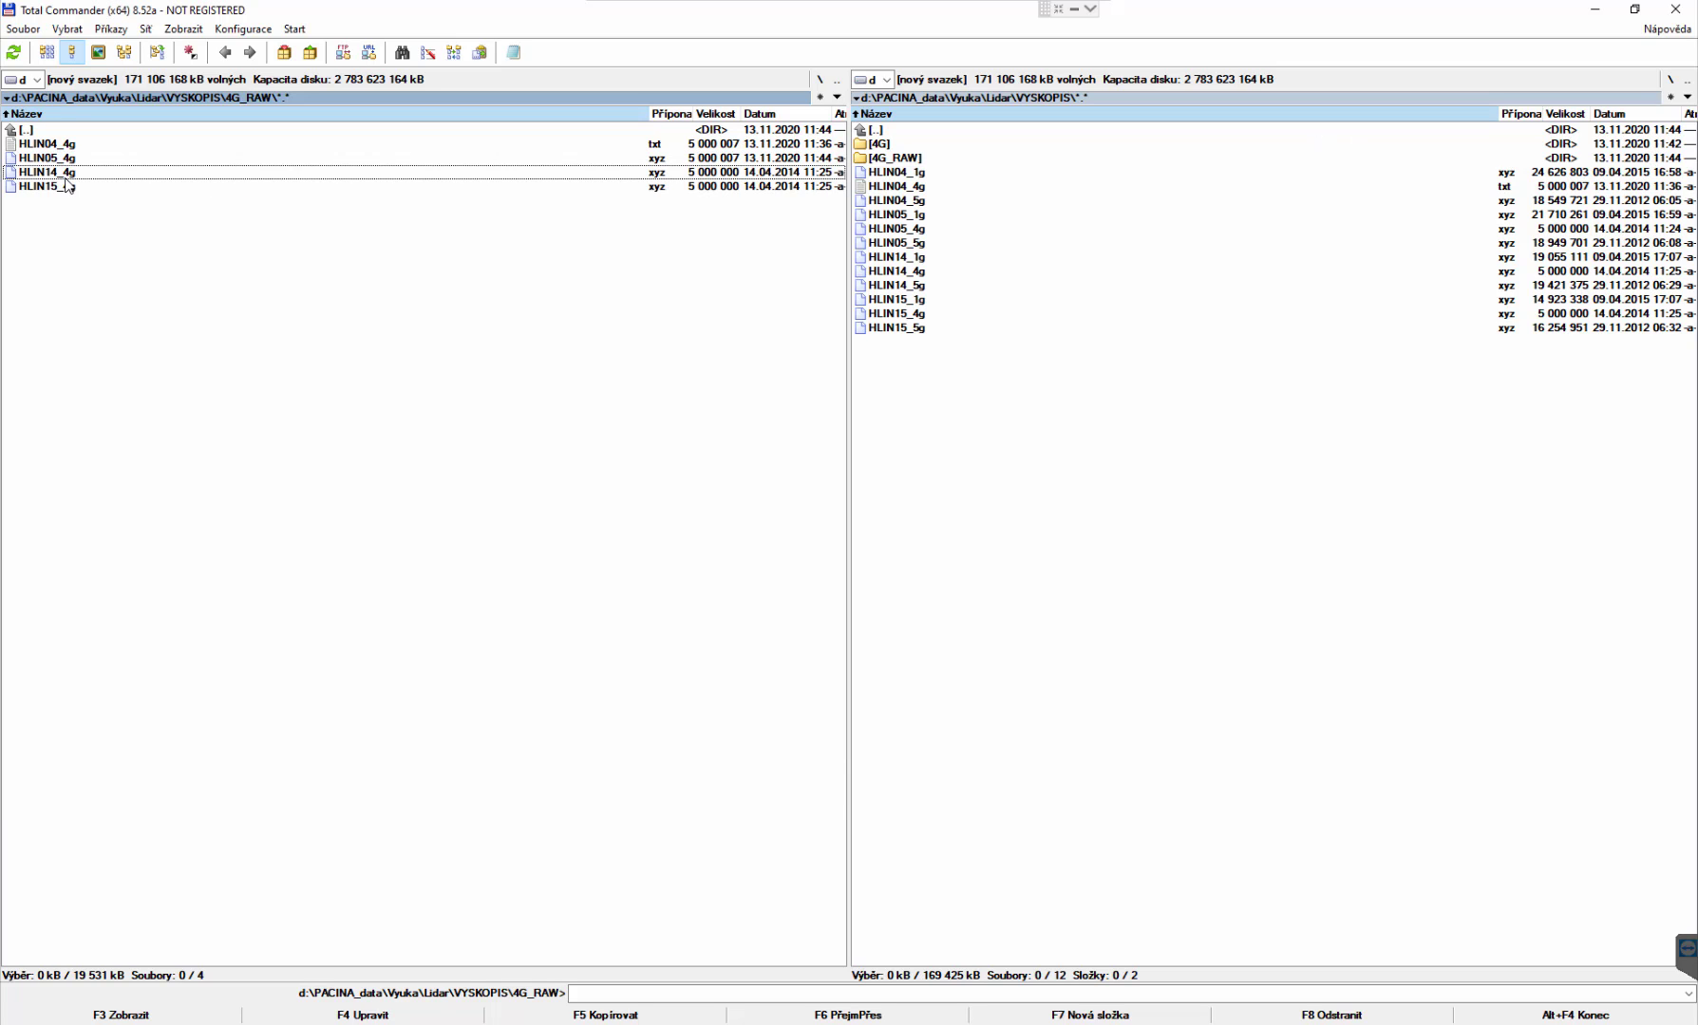
{"action": "key", "text": "F4"}
{"action": "key", "text": "Return"}
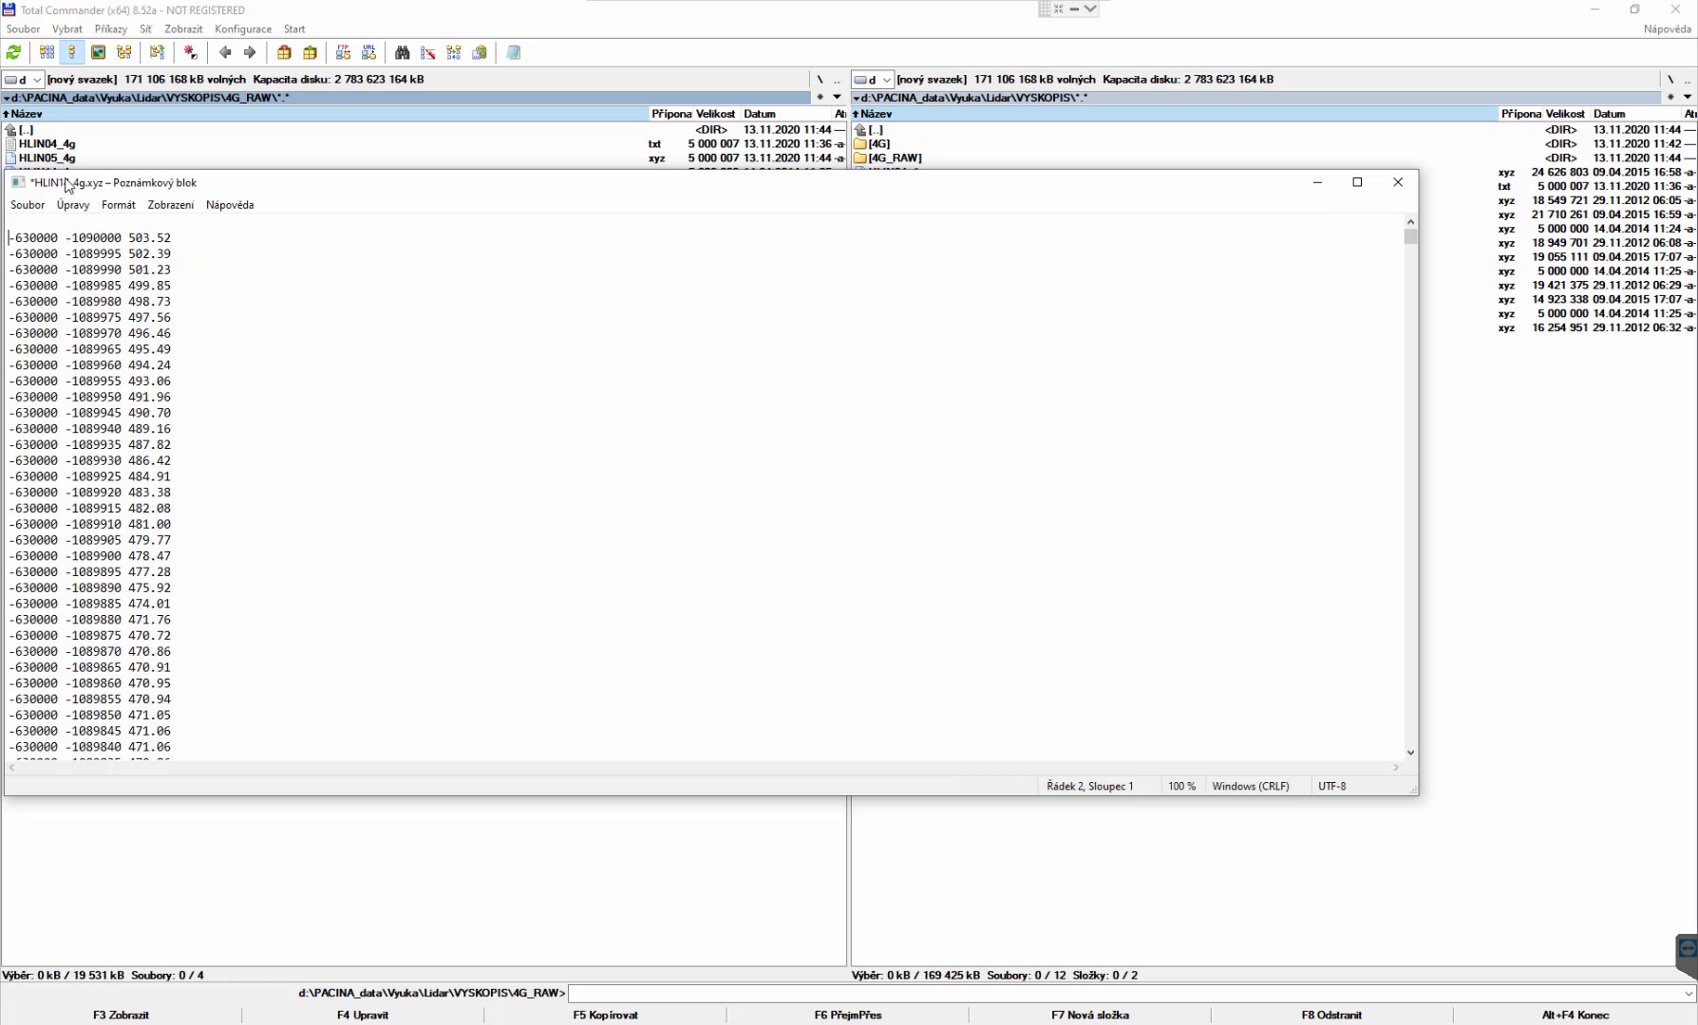
{"action": "type", "text": "X Y Z"}
{"action": "key", "text": "ctrl+z"}
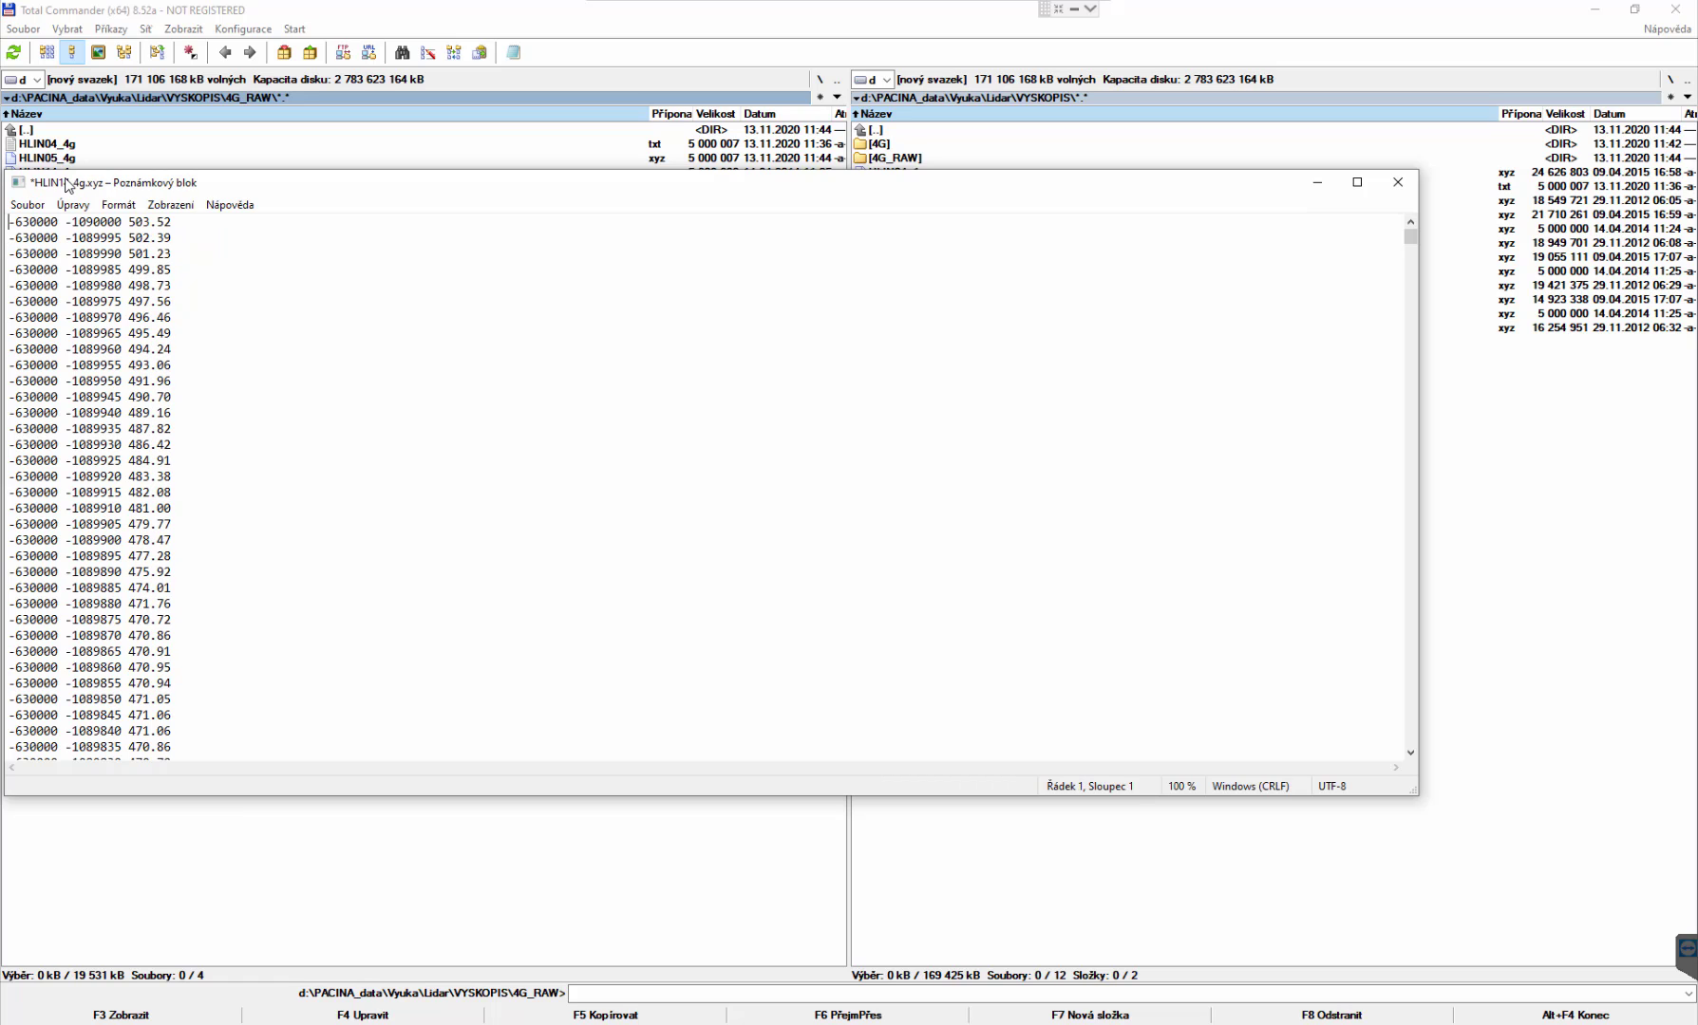
{"action": "key", "text": "Up"}
{"action": "type", "text": "X Y Z"}
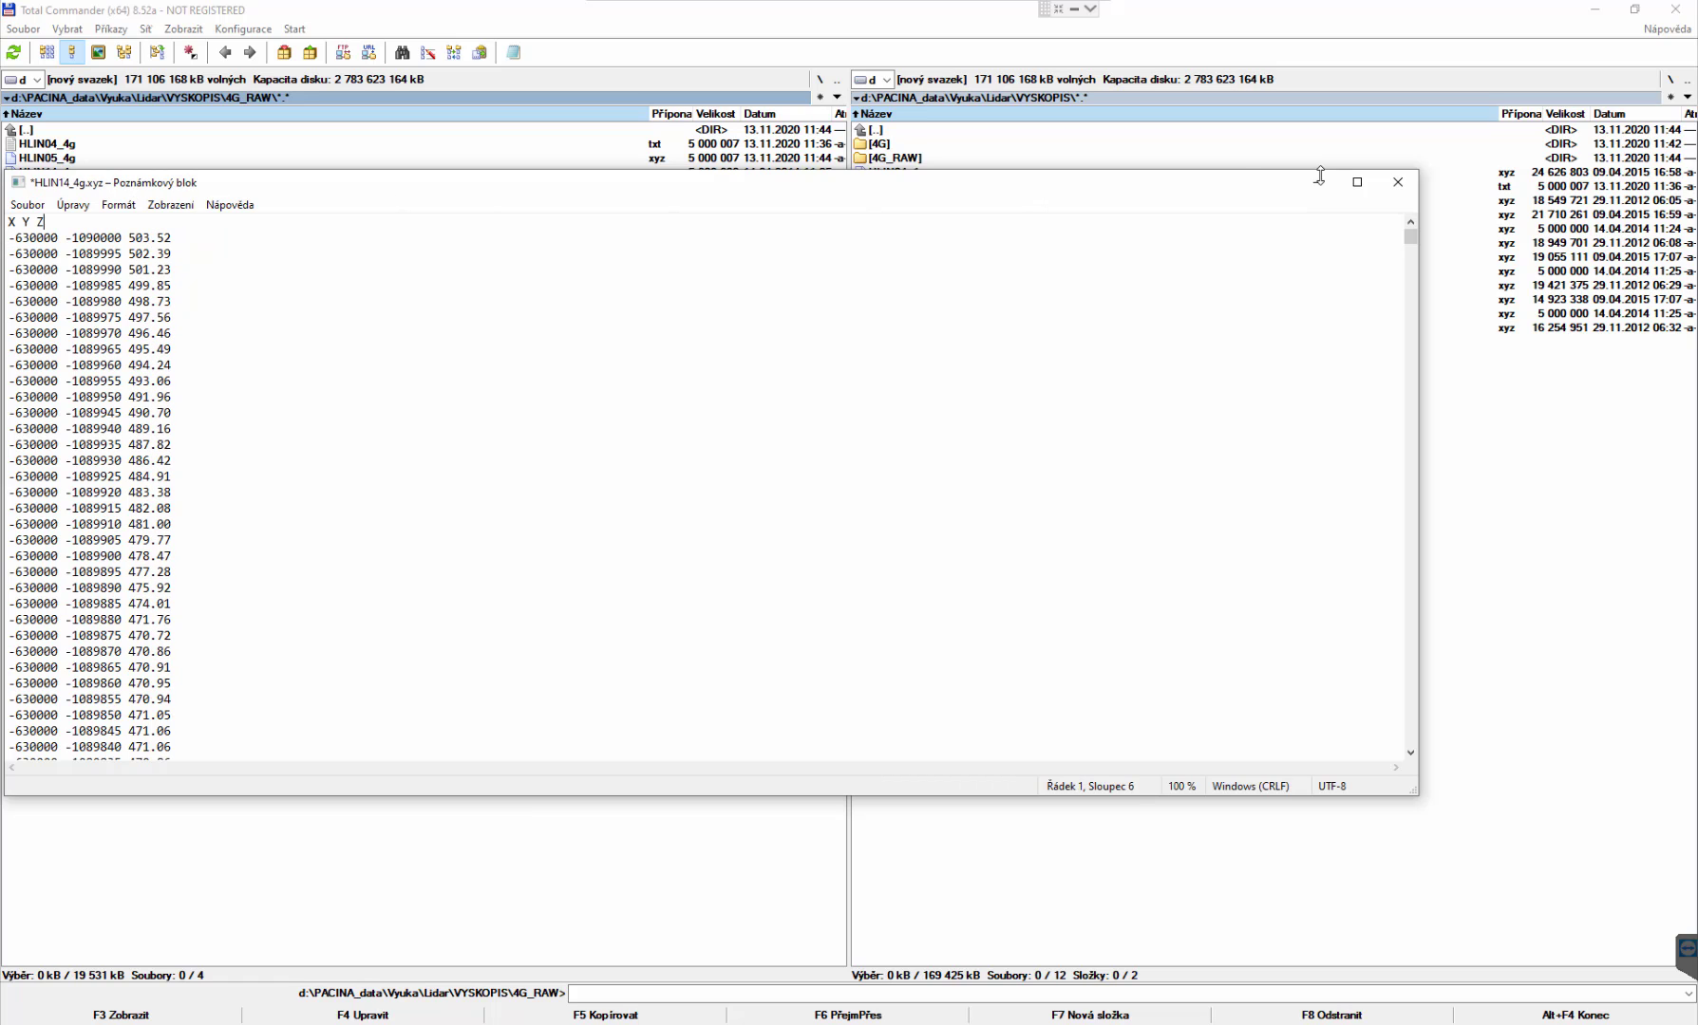
{"action": "left_click", "coordinate": [1397, 182]}
{"action": "left_click", "coordinate": [817, 531]}
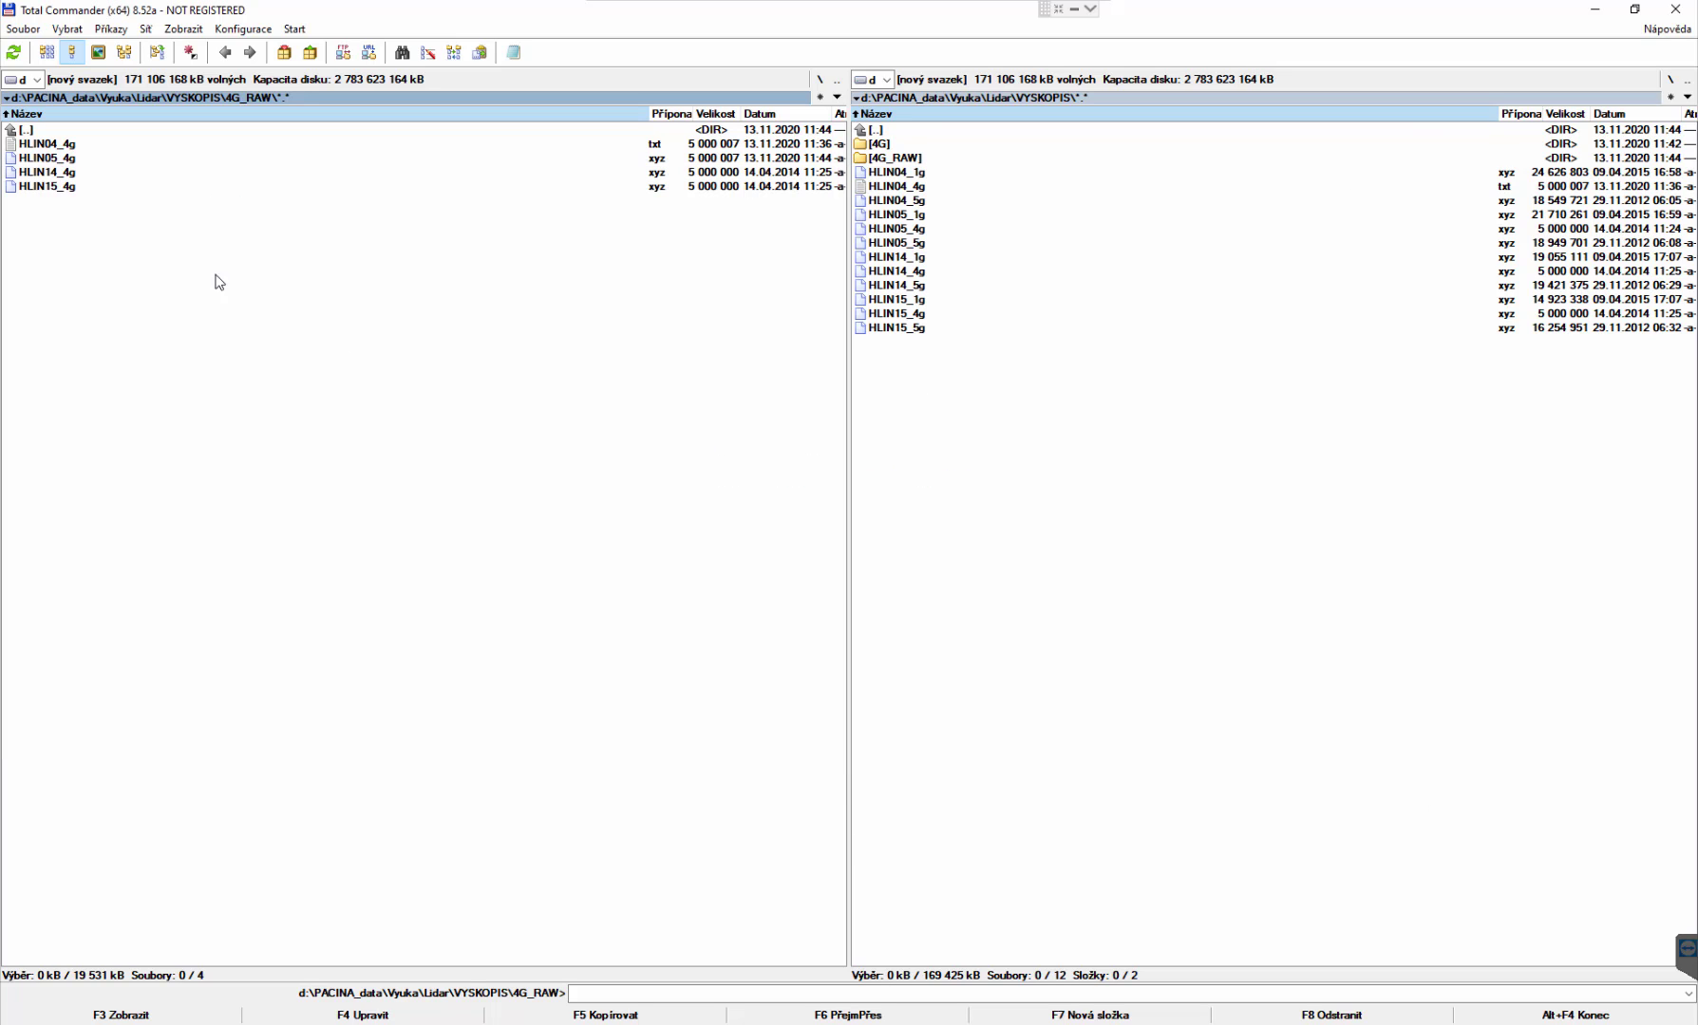
Give HLIN15_4g.xyz in 4G_RAW the header line "X Y Z", save it and close the editor.
{"action": "left_click", "coordinate": [48, 190]}
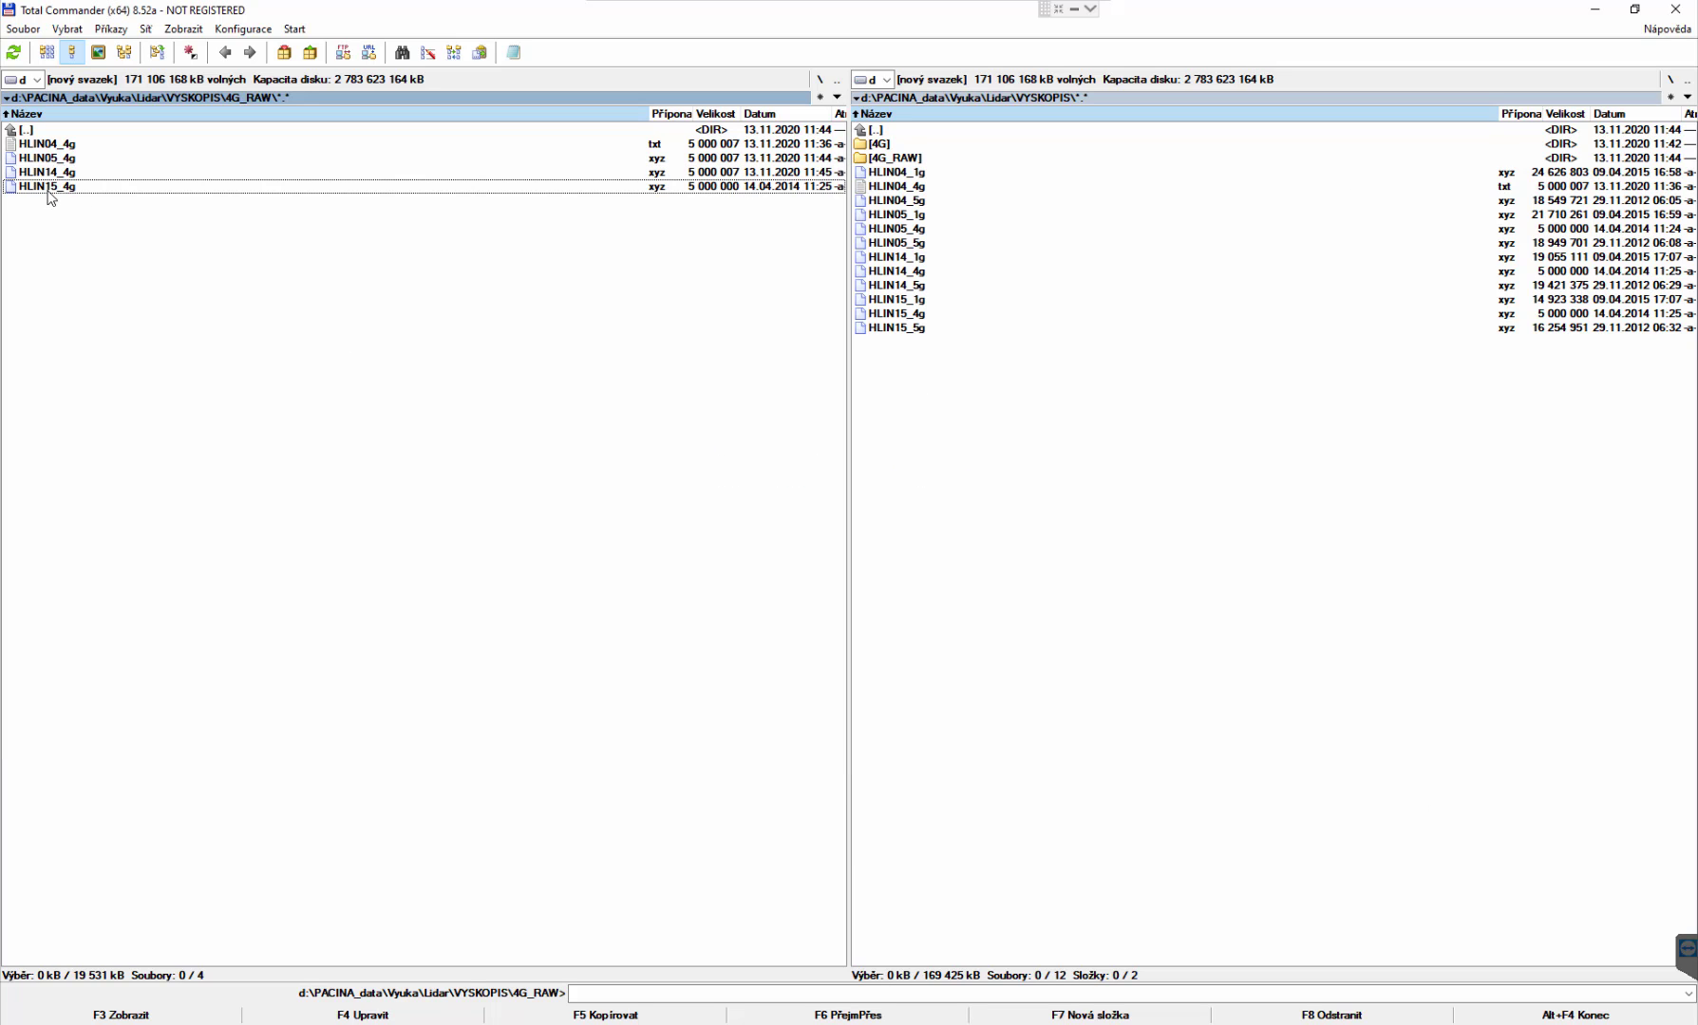
{"action": "key", "text": "F4"}
{"action": "key", "text": "Return"}
{"action": "key", "text": "Up"}
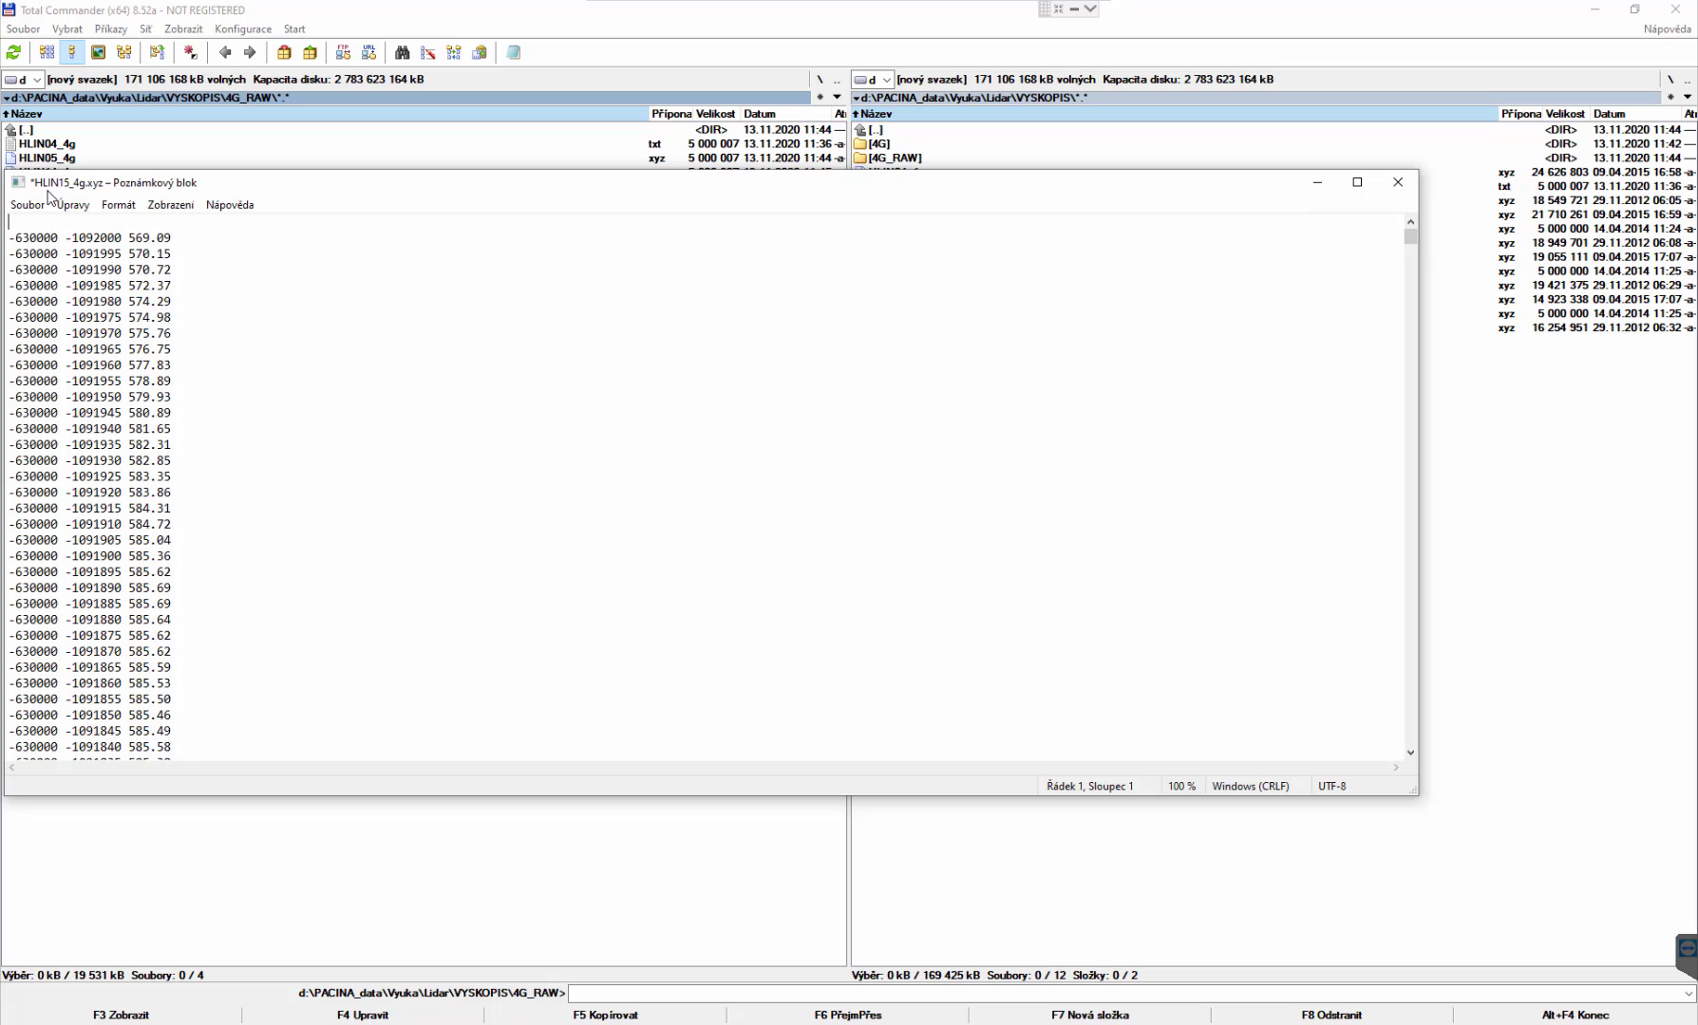
{"action": "type", "text": "X Y Z"}
{"action": "left_click", "coordinate": [37, 209]}
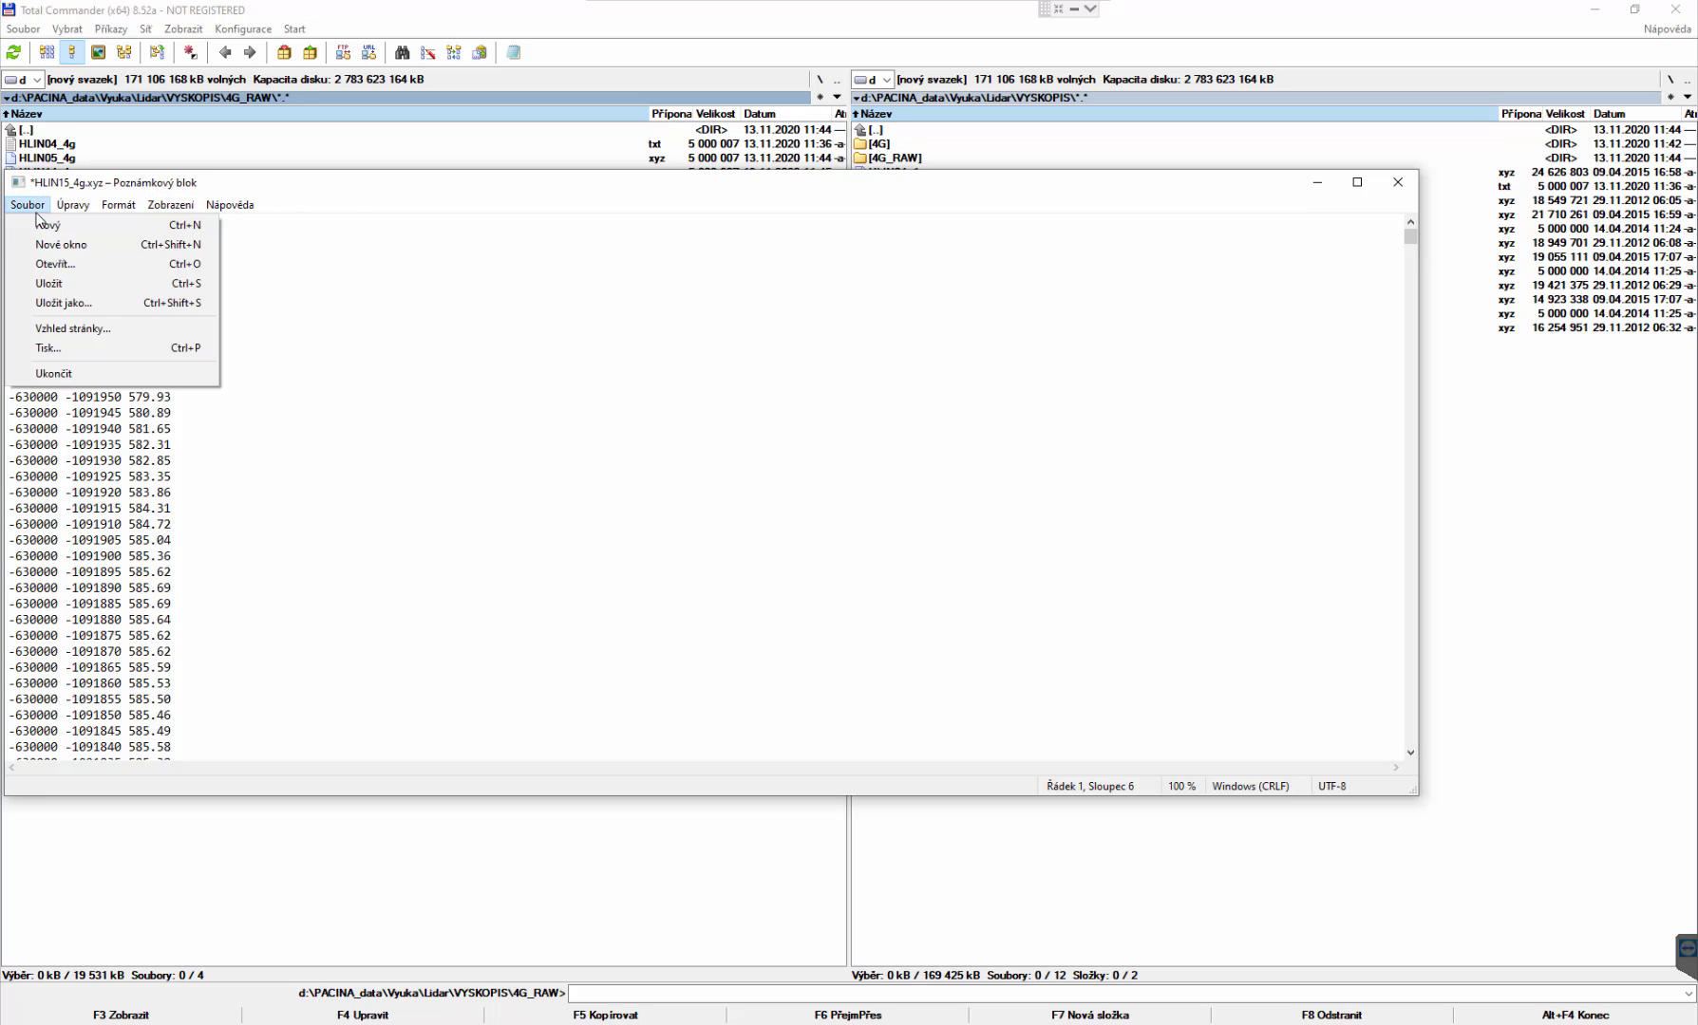
{"action": "left_click", "coordinate": [58, 284]}
{"action": "left_click", "coordinate": [1396, 182]}
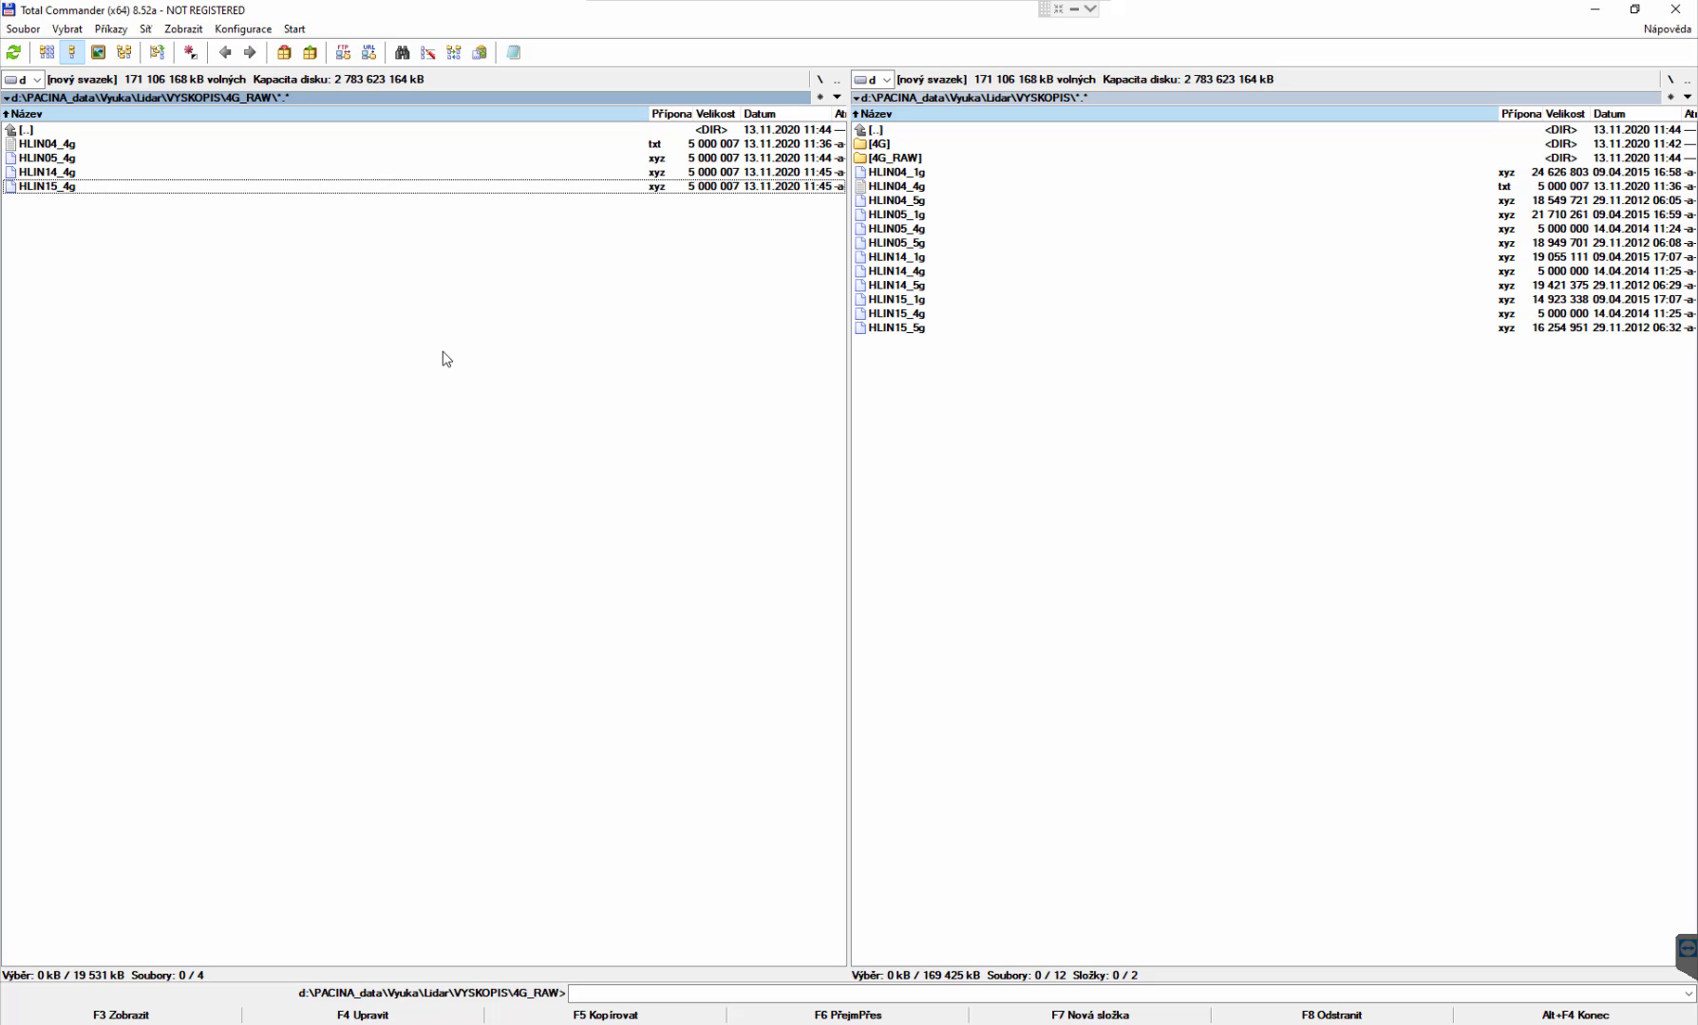
Move the three xyz files from 4G_RAW up to the VYSKOPIS folder, changing their extension to txt.
{"action": "key", "text": "KP_Add"}
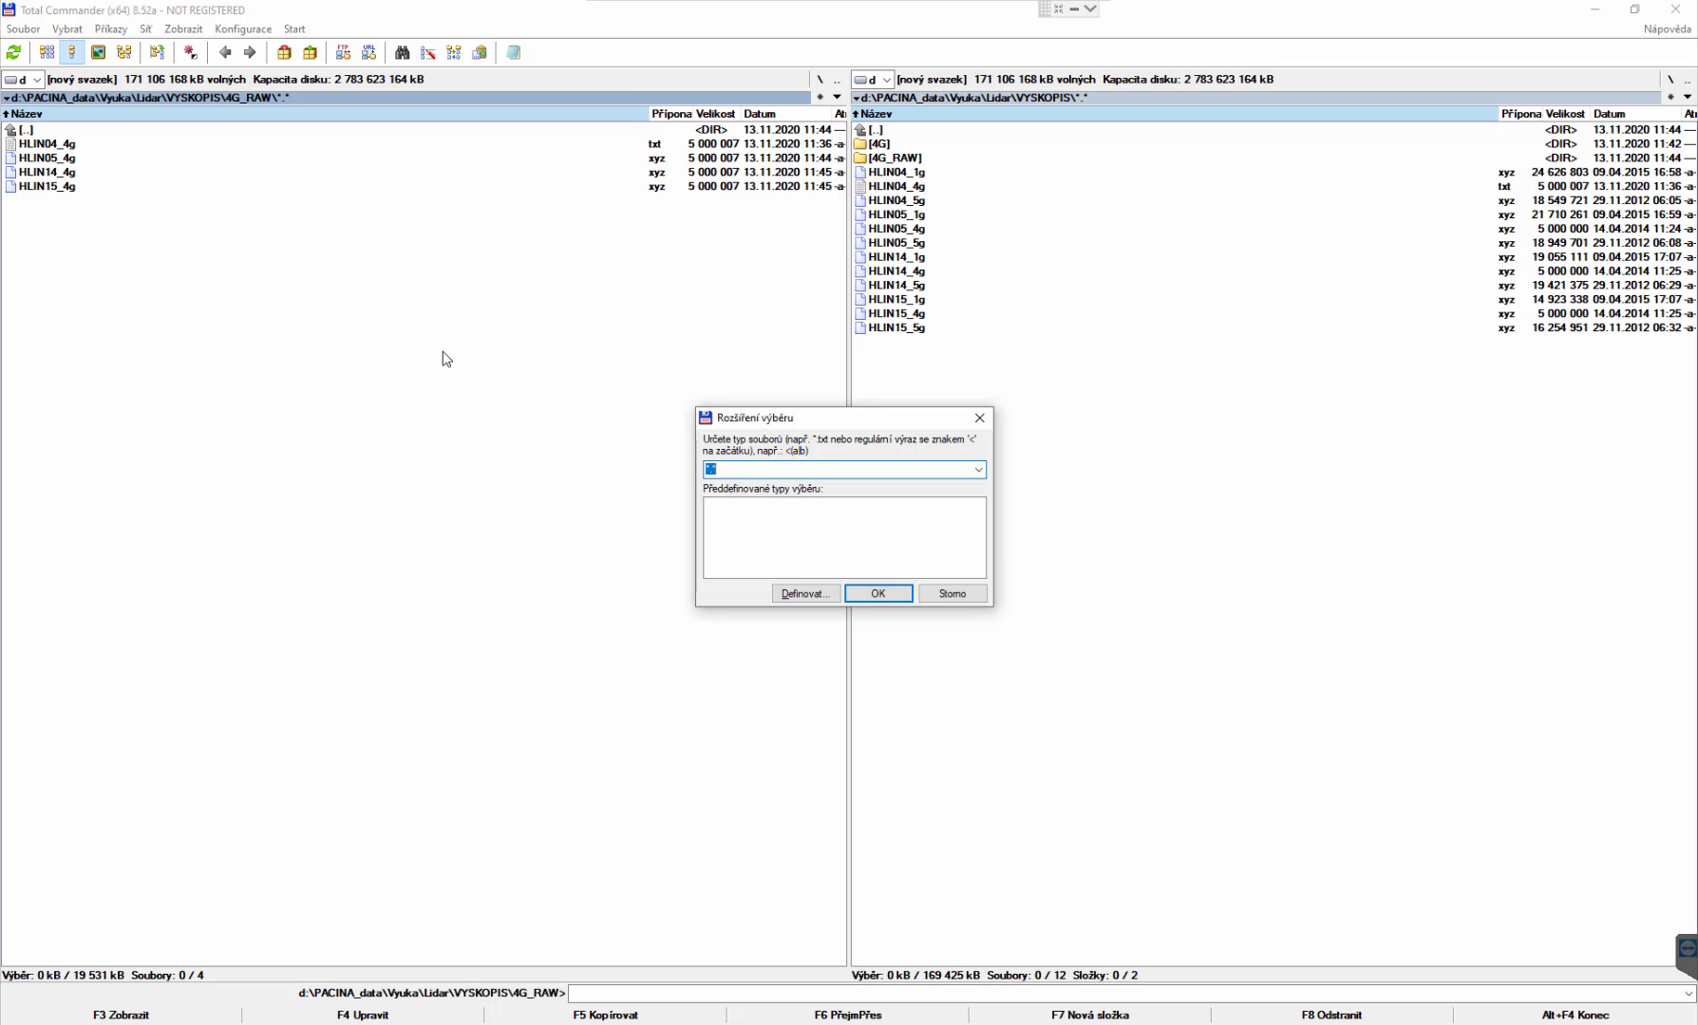
{"action": "key", "text": "Escape"}
{"action": "key", "text": "Up"}
{"action": "key", "text": "Up"}
{"action": "key", "text": "shift+End"}
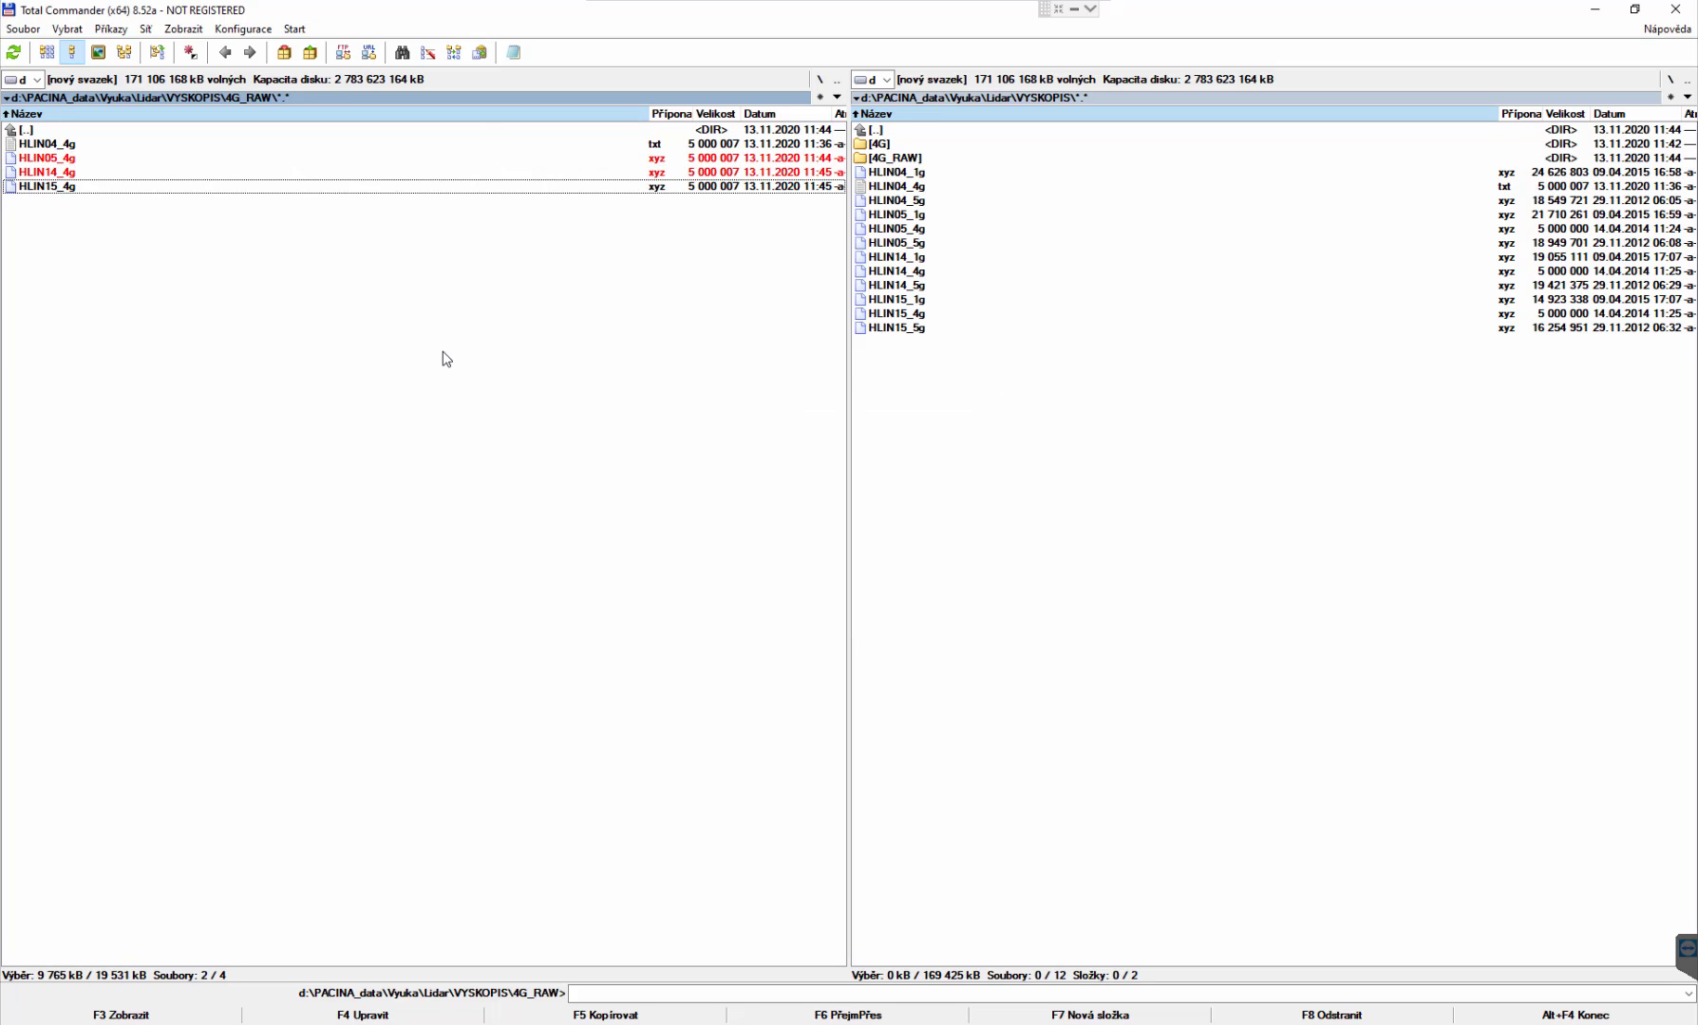
{"action": "key", "text": "F6"}
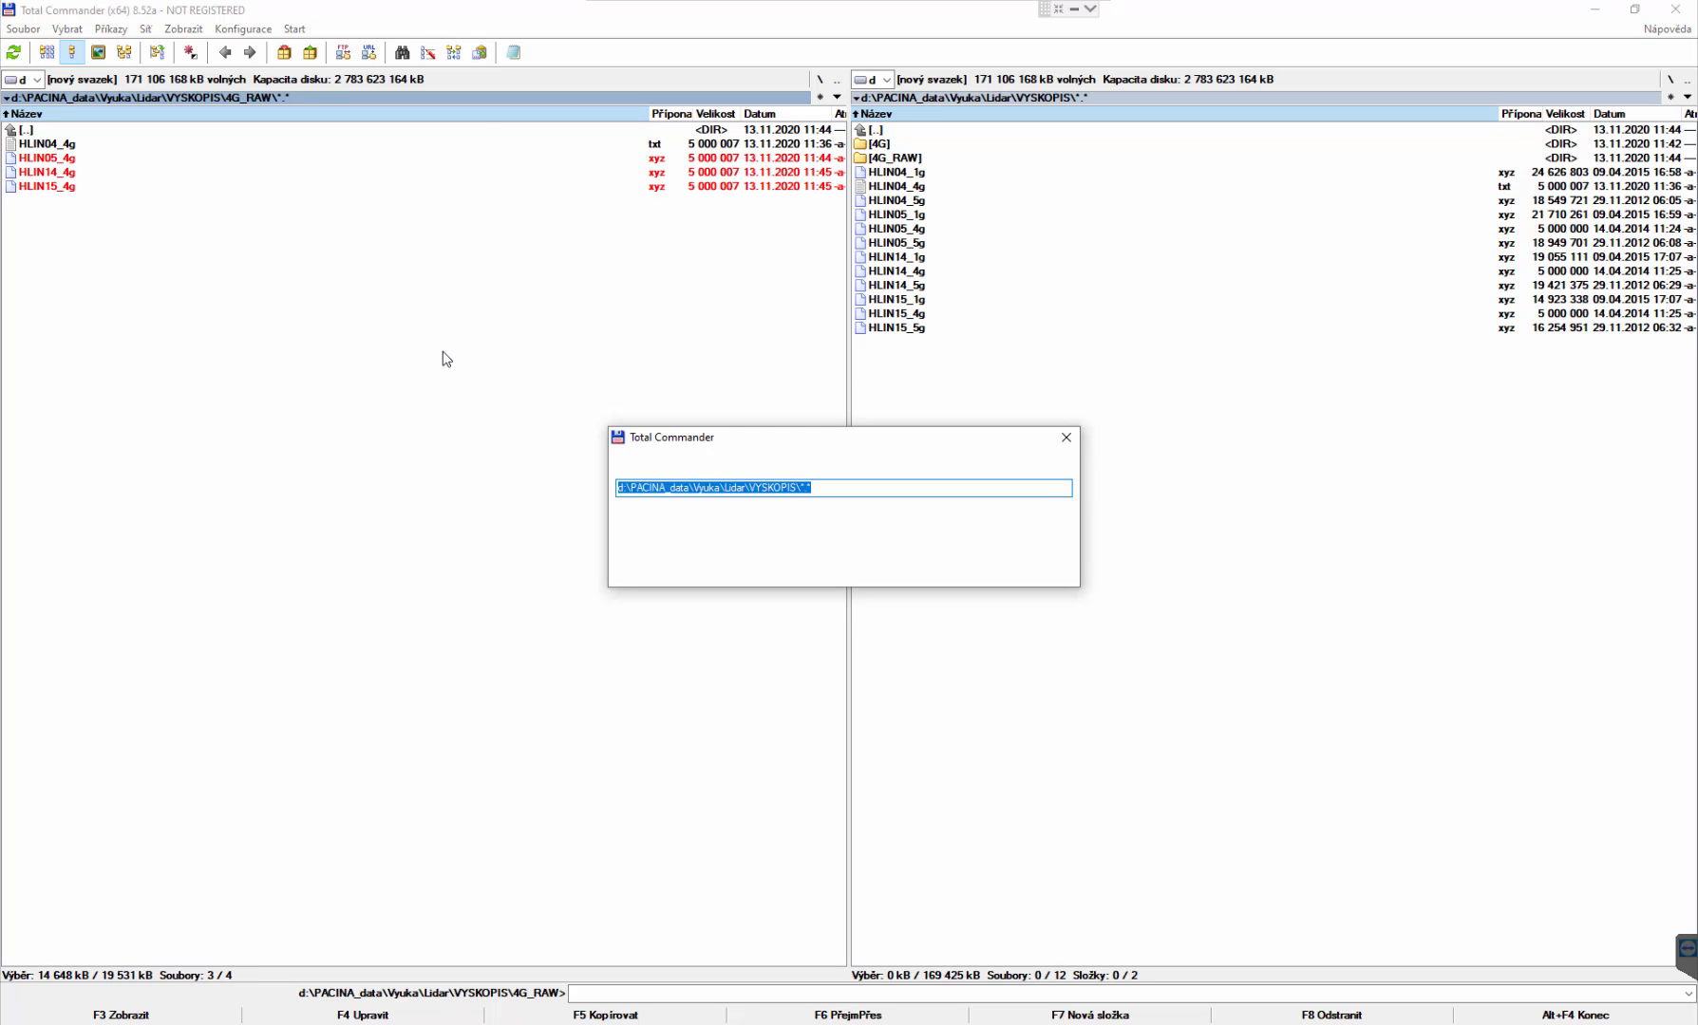
{"action": "key", "text": "End"}
{"action": "key", "text": "BackSpace"}
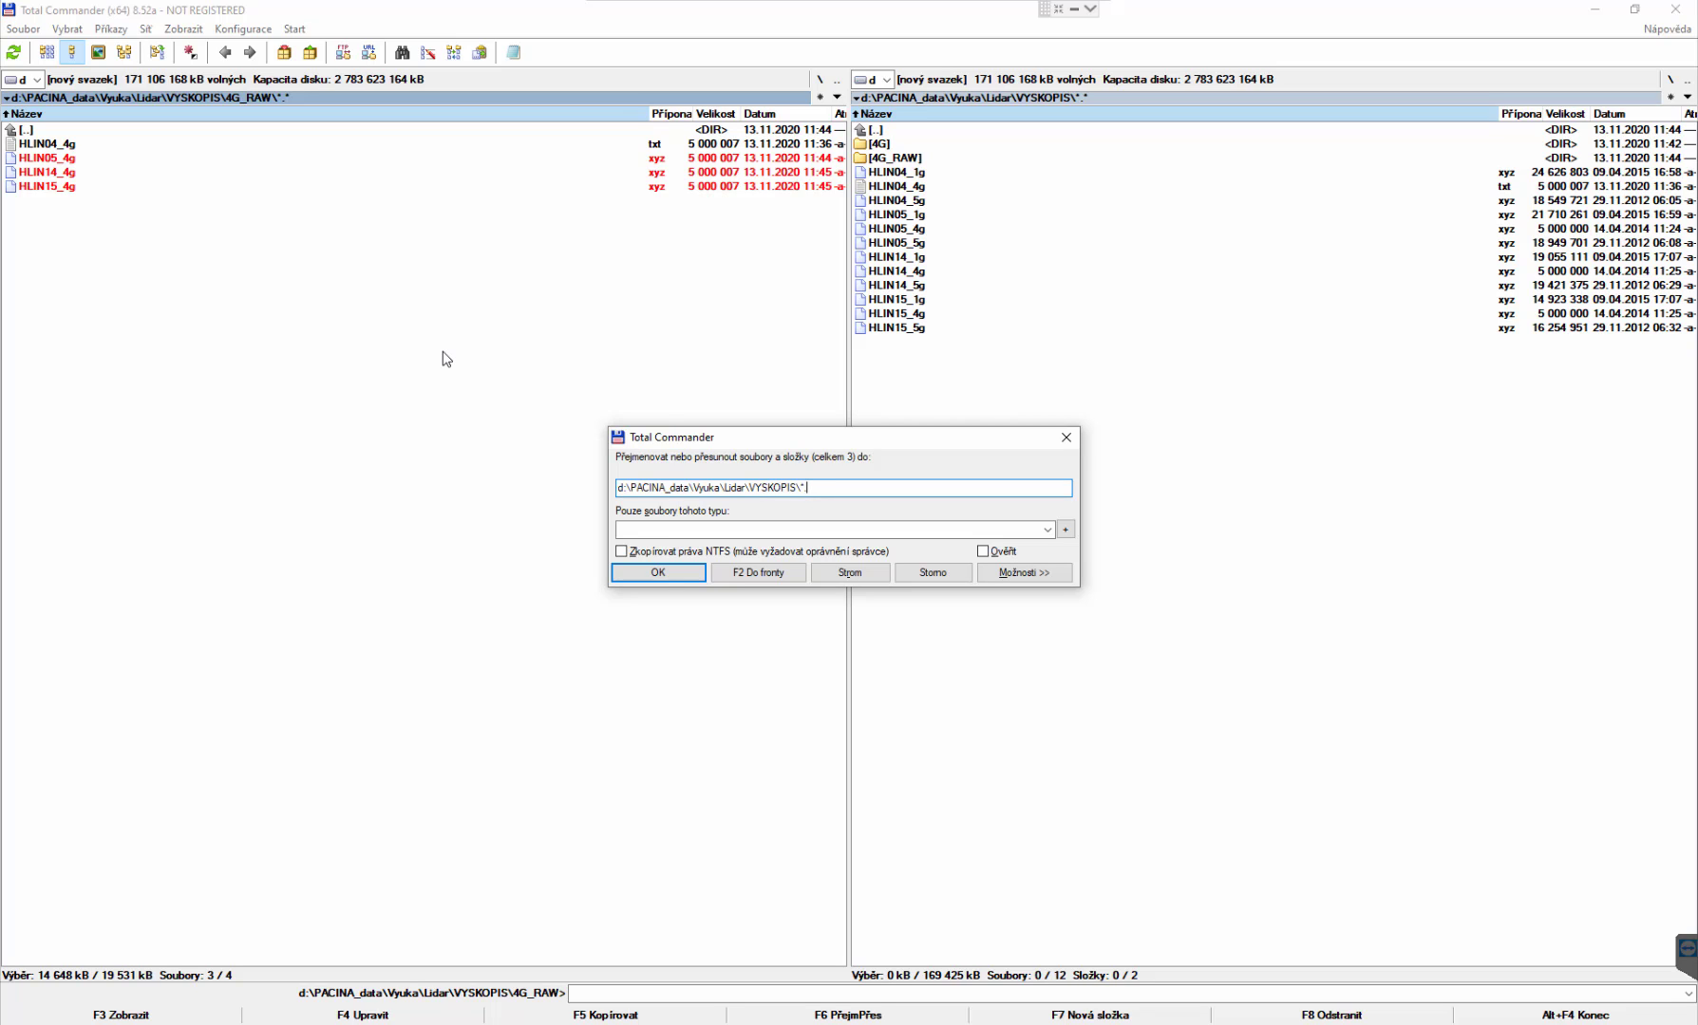
{"action": "type", "text": "txt"}
{"action": "key", "text": "Return"}
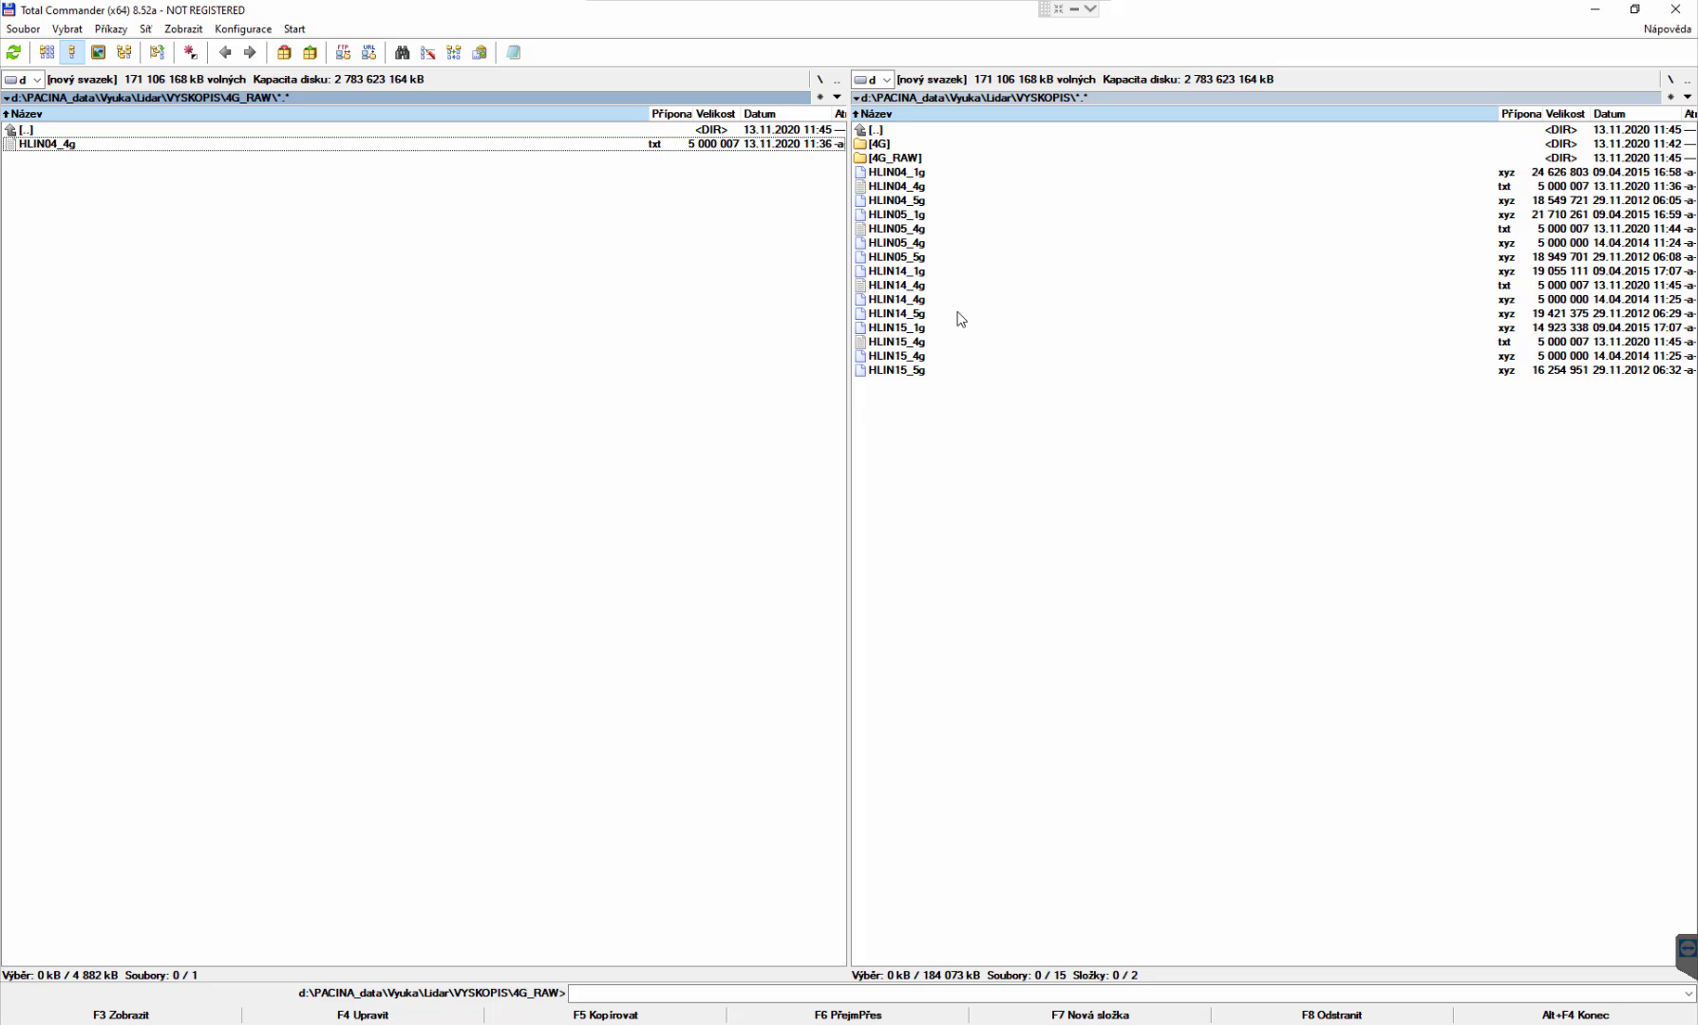
Move the HLIN05_4g, HLIN14_4g and HLIN15_4g txt files from VYSKOPIS back into 4G_RAW.
{"action": "left_click", "coordinate": [926, 172]}
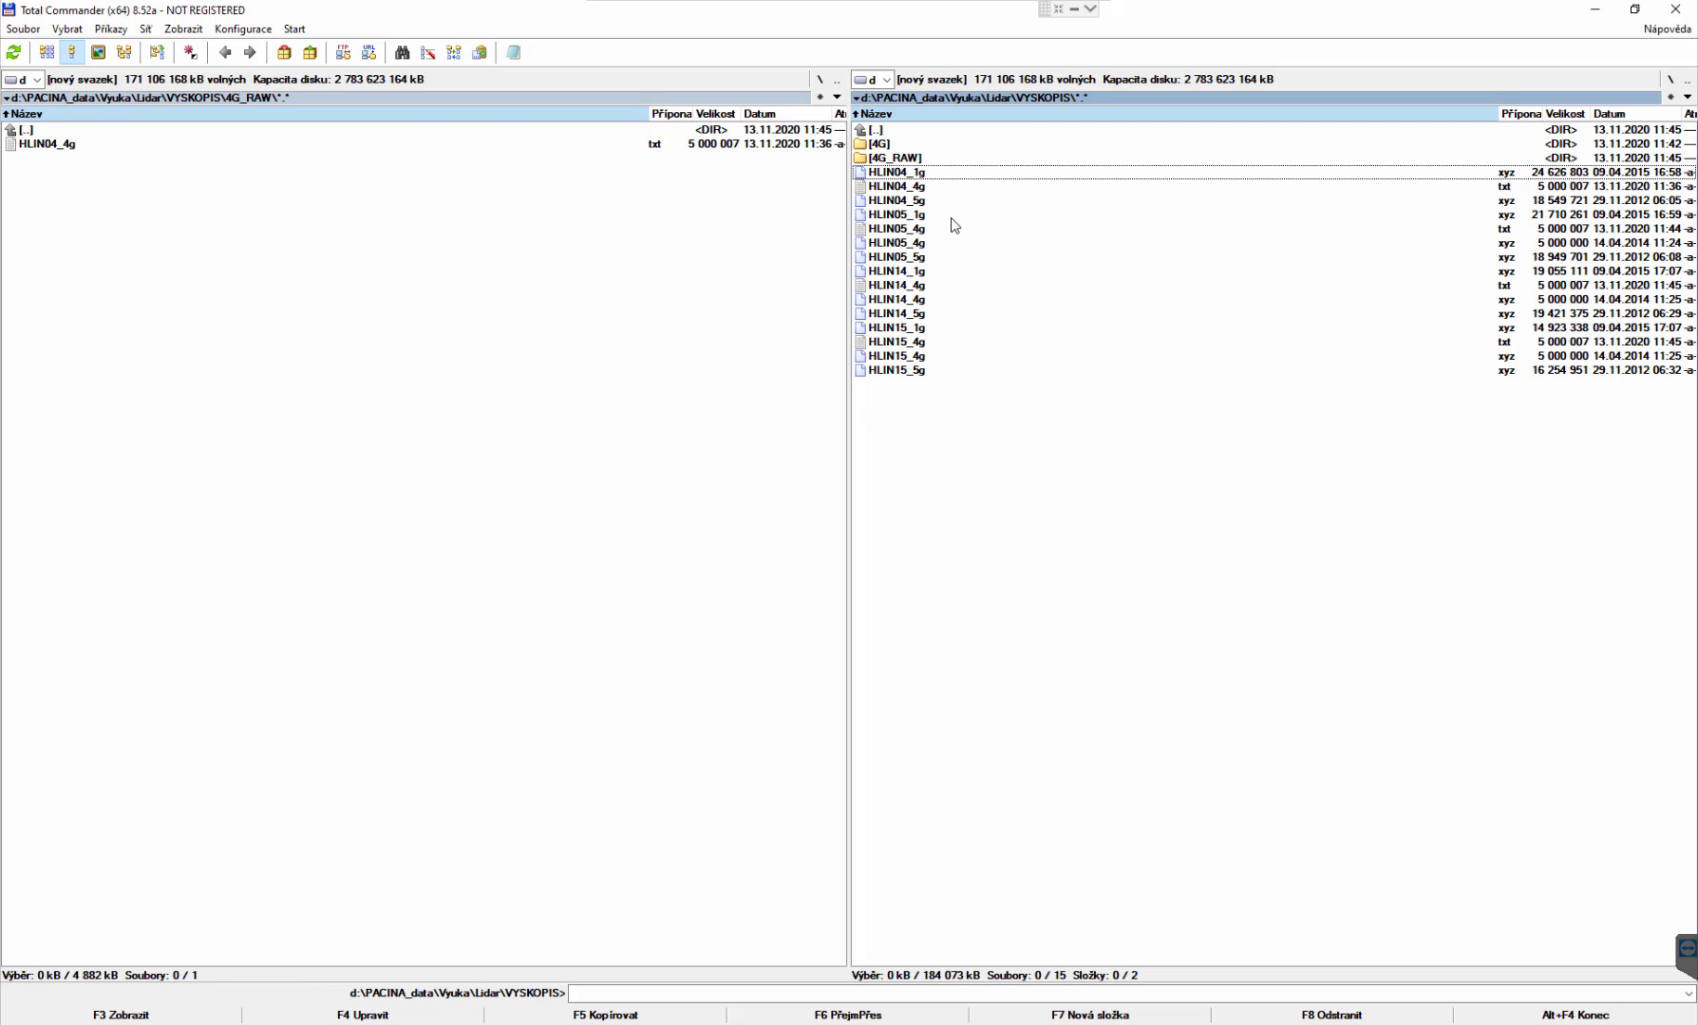
{"action": "key", "text": "Down"}
{"action": "key", "text": "Down"}
{"action": "key", "text": "Down"}
{"action": "key", "text": "Down"}
{"action": "key", "text": "Insert"}
{"action": "key", "text": "Down"}
{"action": "key", "text": "Down"}
{"action": "key", "text": "Down"}
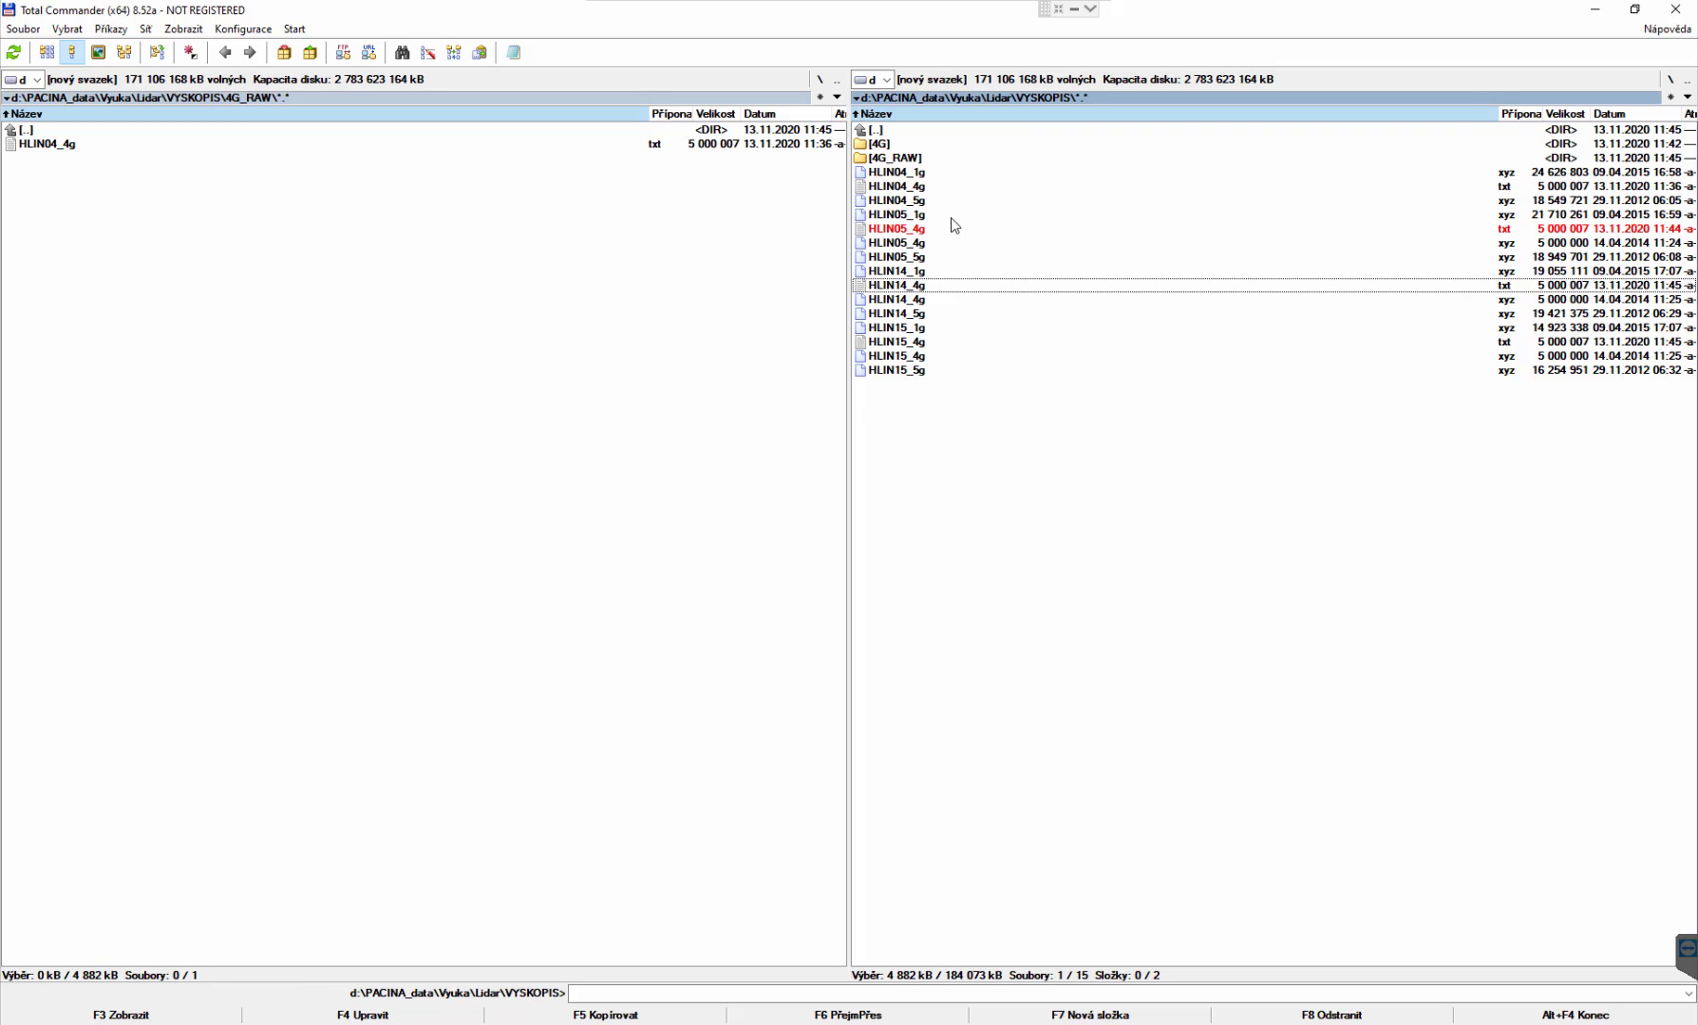
{"action": "key", "text": "Insert"}
{"action": "key", "text": "Down"}
{"action": "key", "text": "Down"}
{"action": "key", "text": "Down"}
{"action": "key", "text": "Down"}
{"action": "key", "text": "Up"}
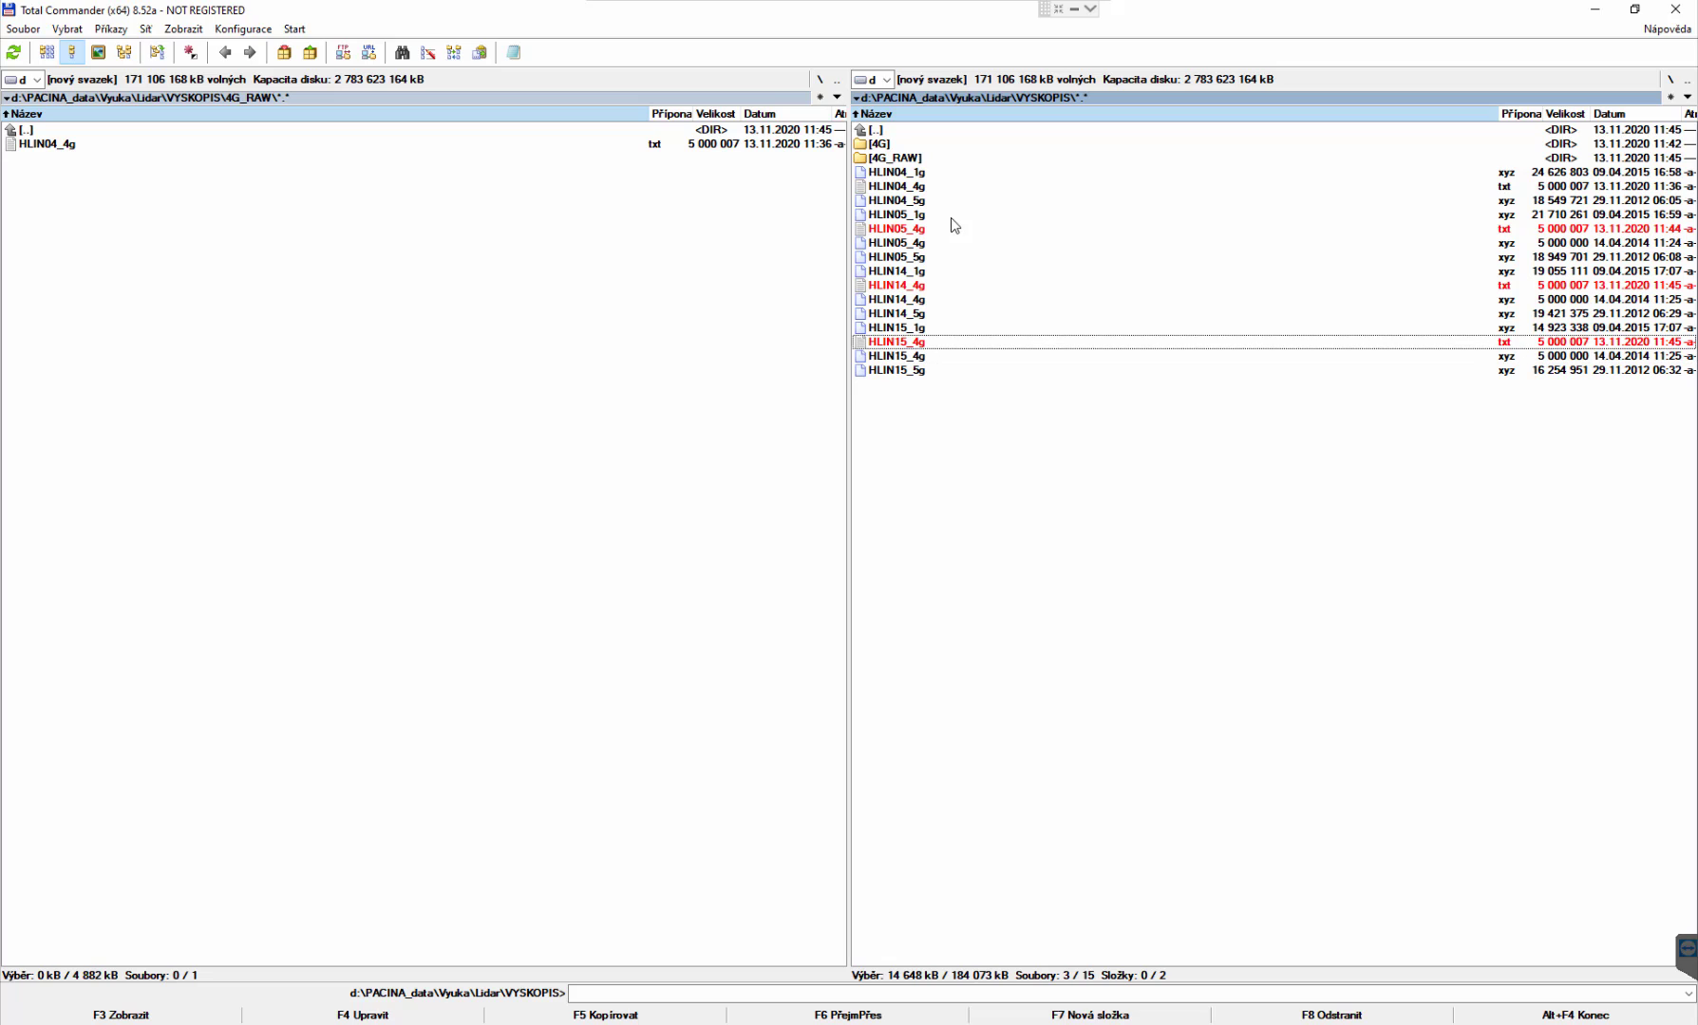
{"action": "key", "text": "F6"}
{"action": "key", "text": "Return"}
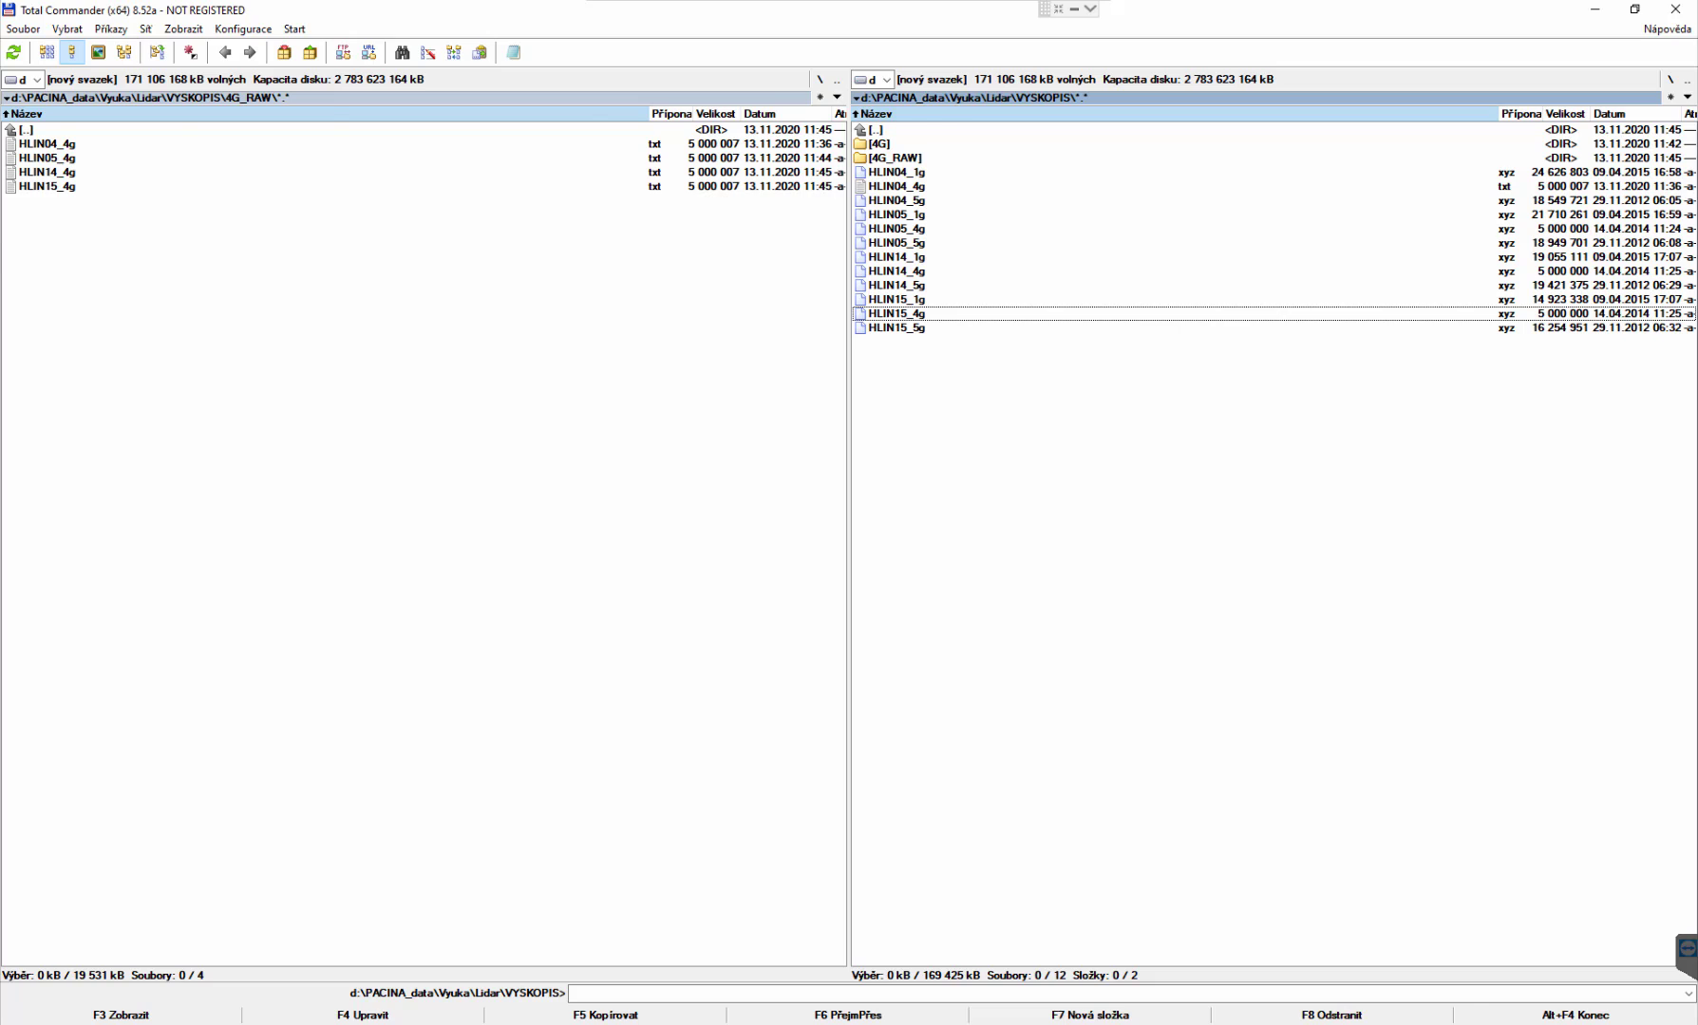
Switch back to ArcGIS Pro, shift the XY Table To Point elements sideways, and add an Iterate Files iterator to the model.
{"action": "key", "text": "alt+Tab"}
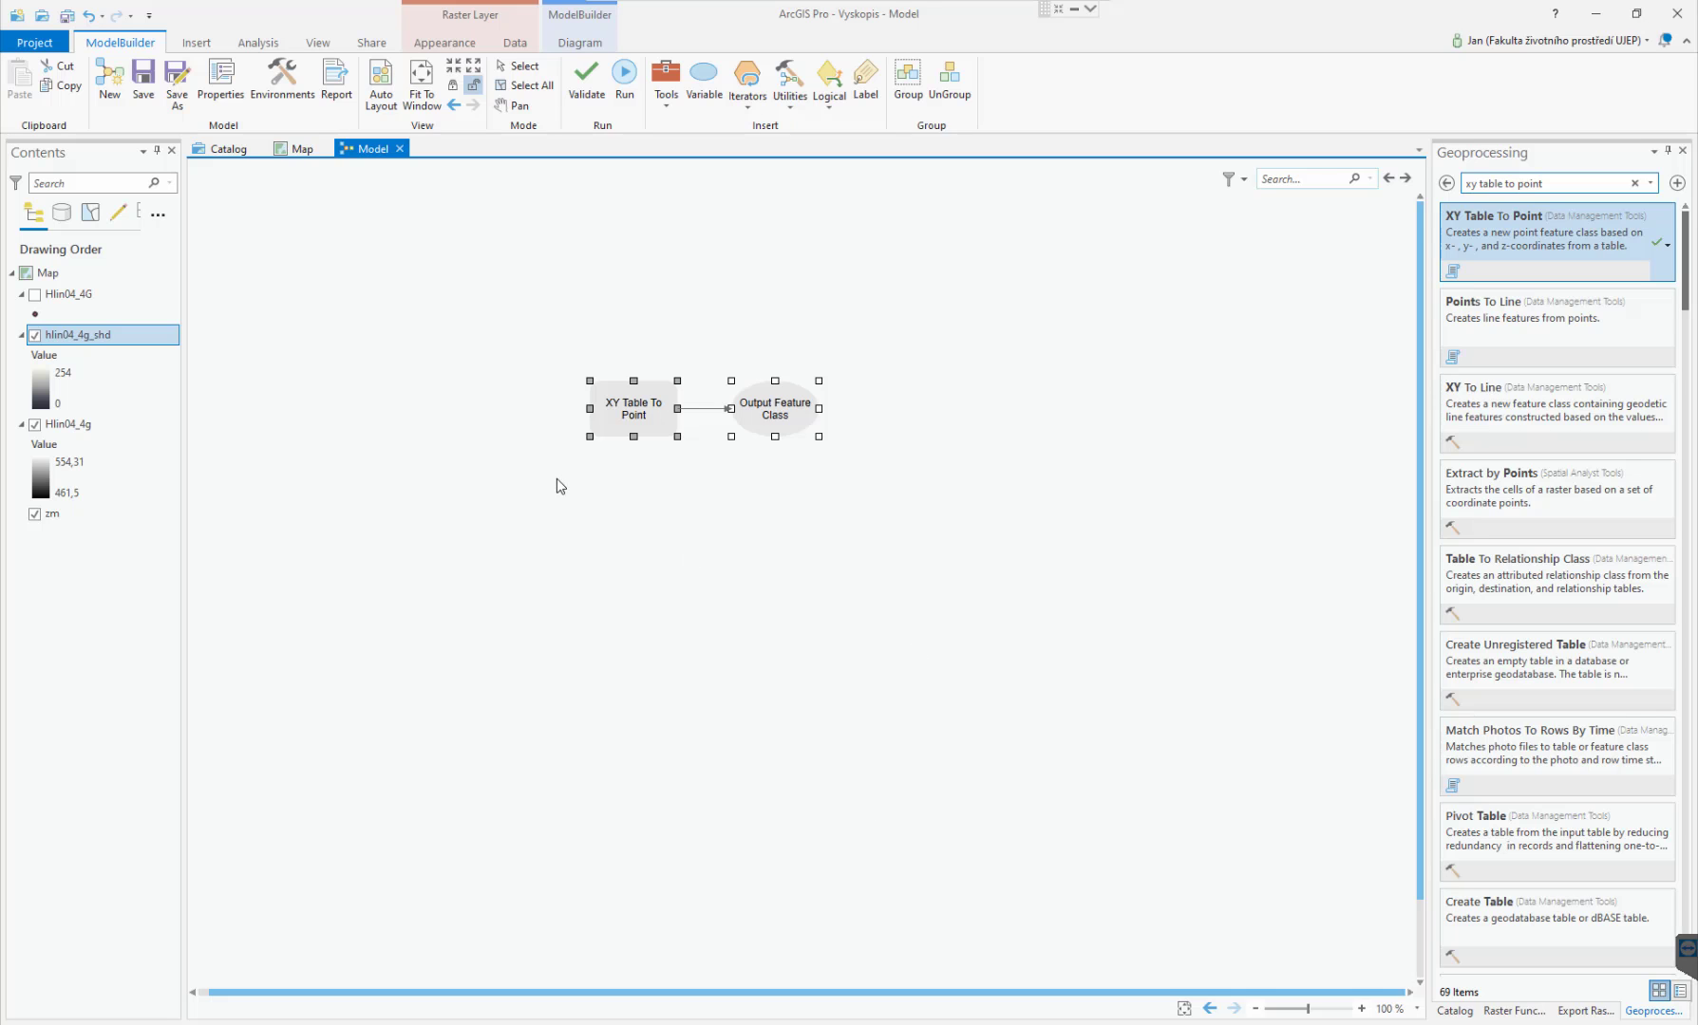
{"action": "left_click_drag", "start_coordinate": [653, 409], "coordinate": [763, 417]}
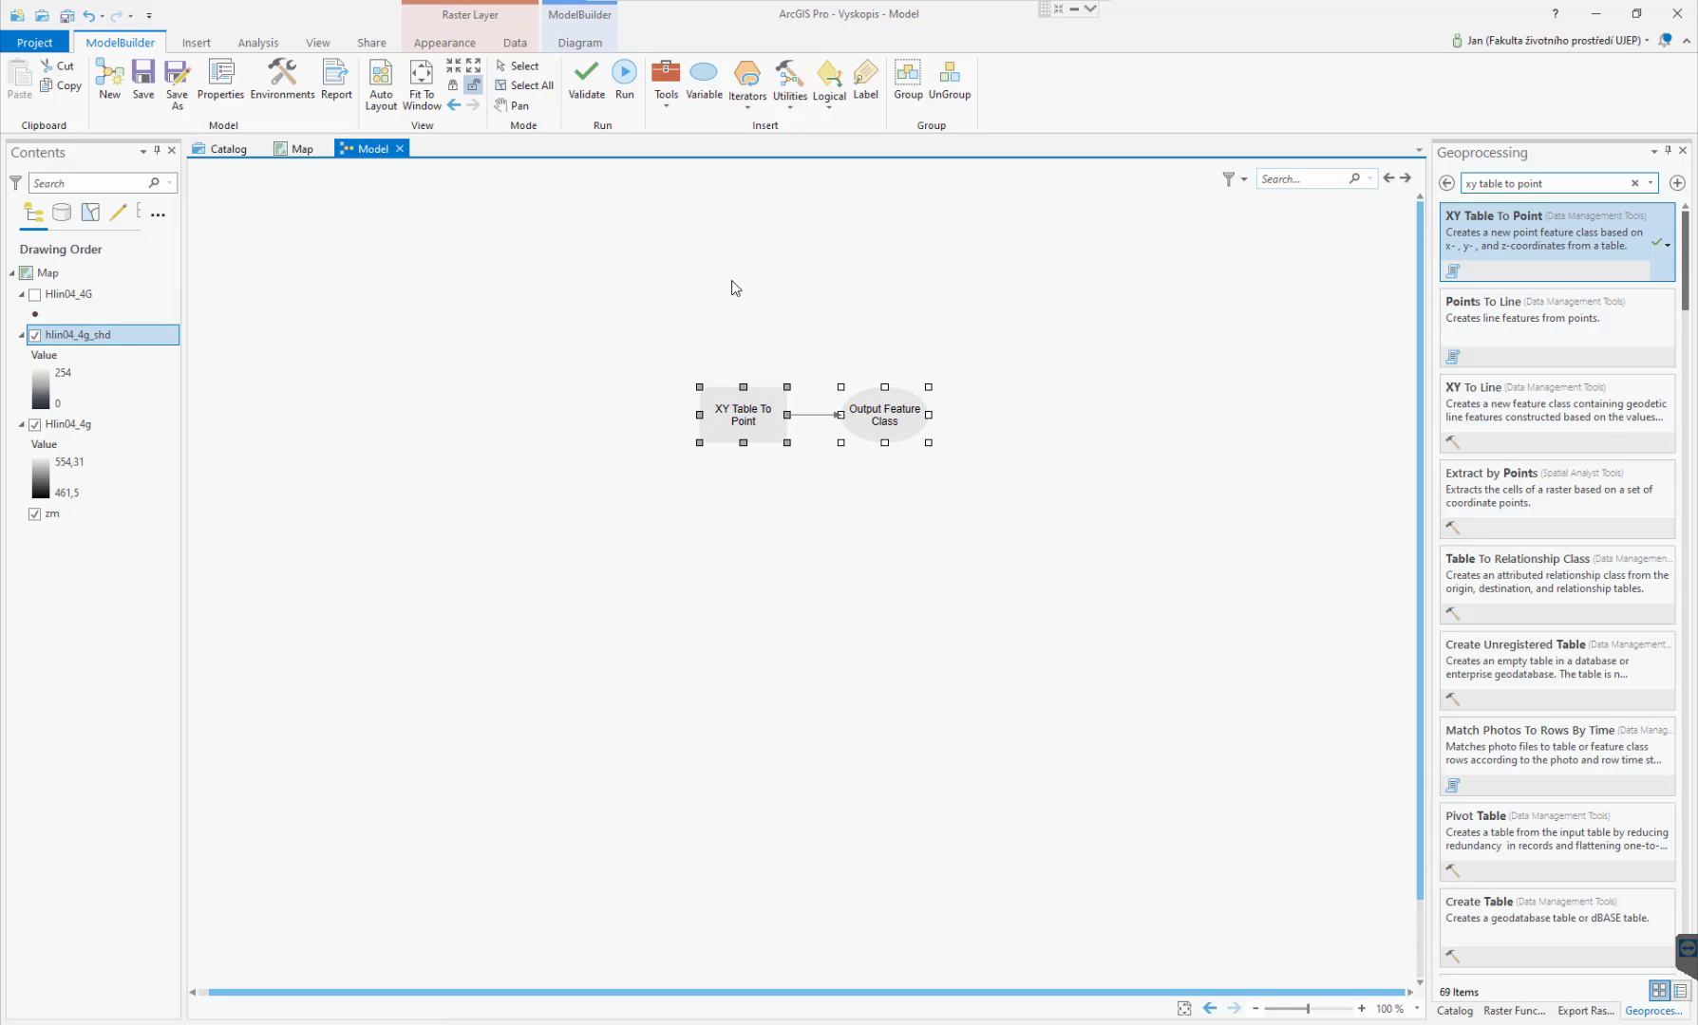
{"action": "left_click", "coordinate": [747, 103]}
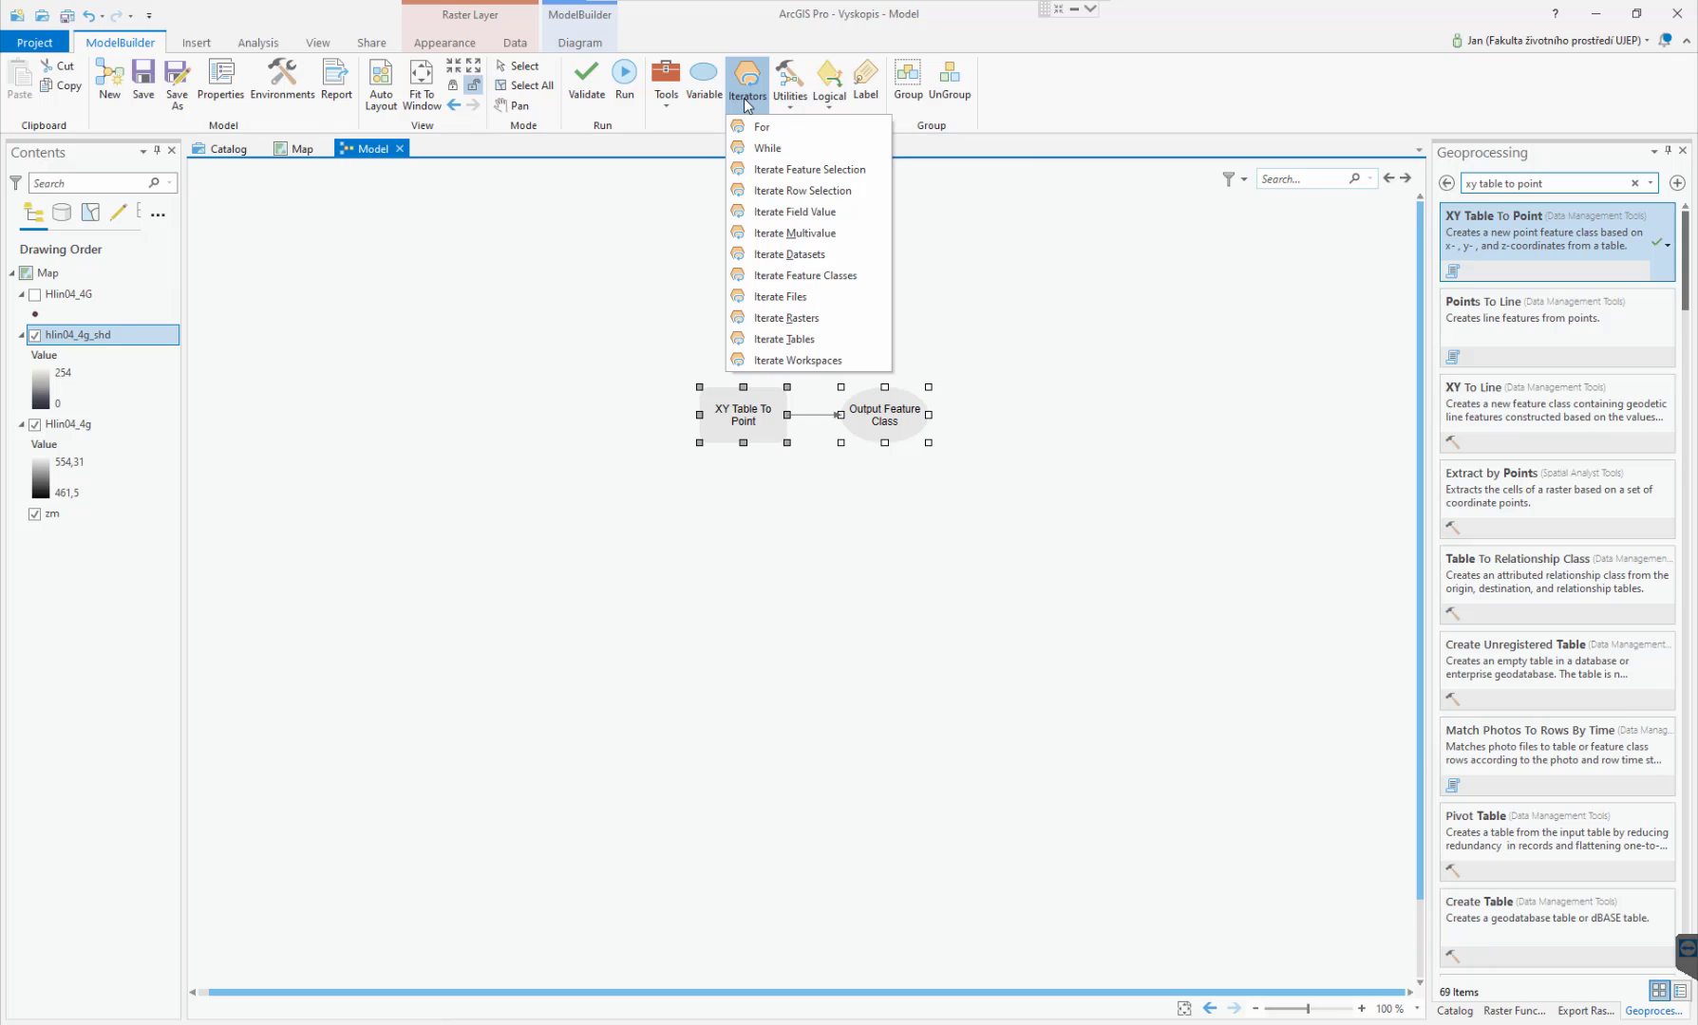
{"action": "left_click", "coordinate": [779, 297]}
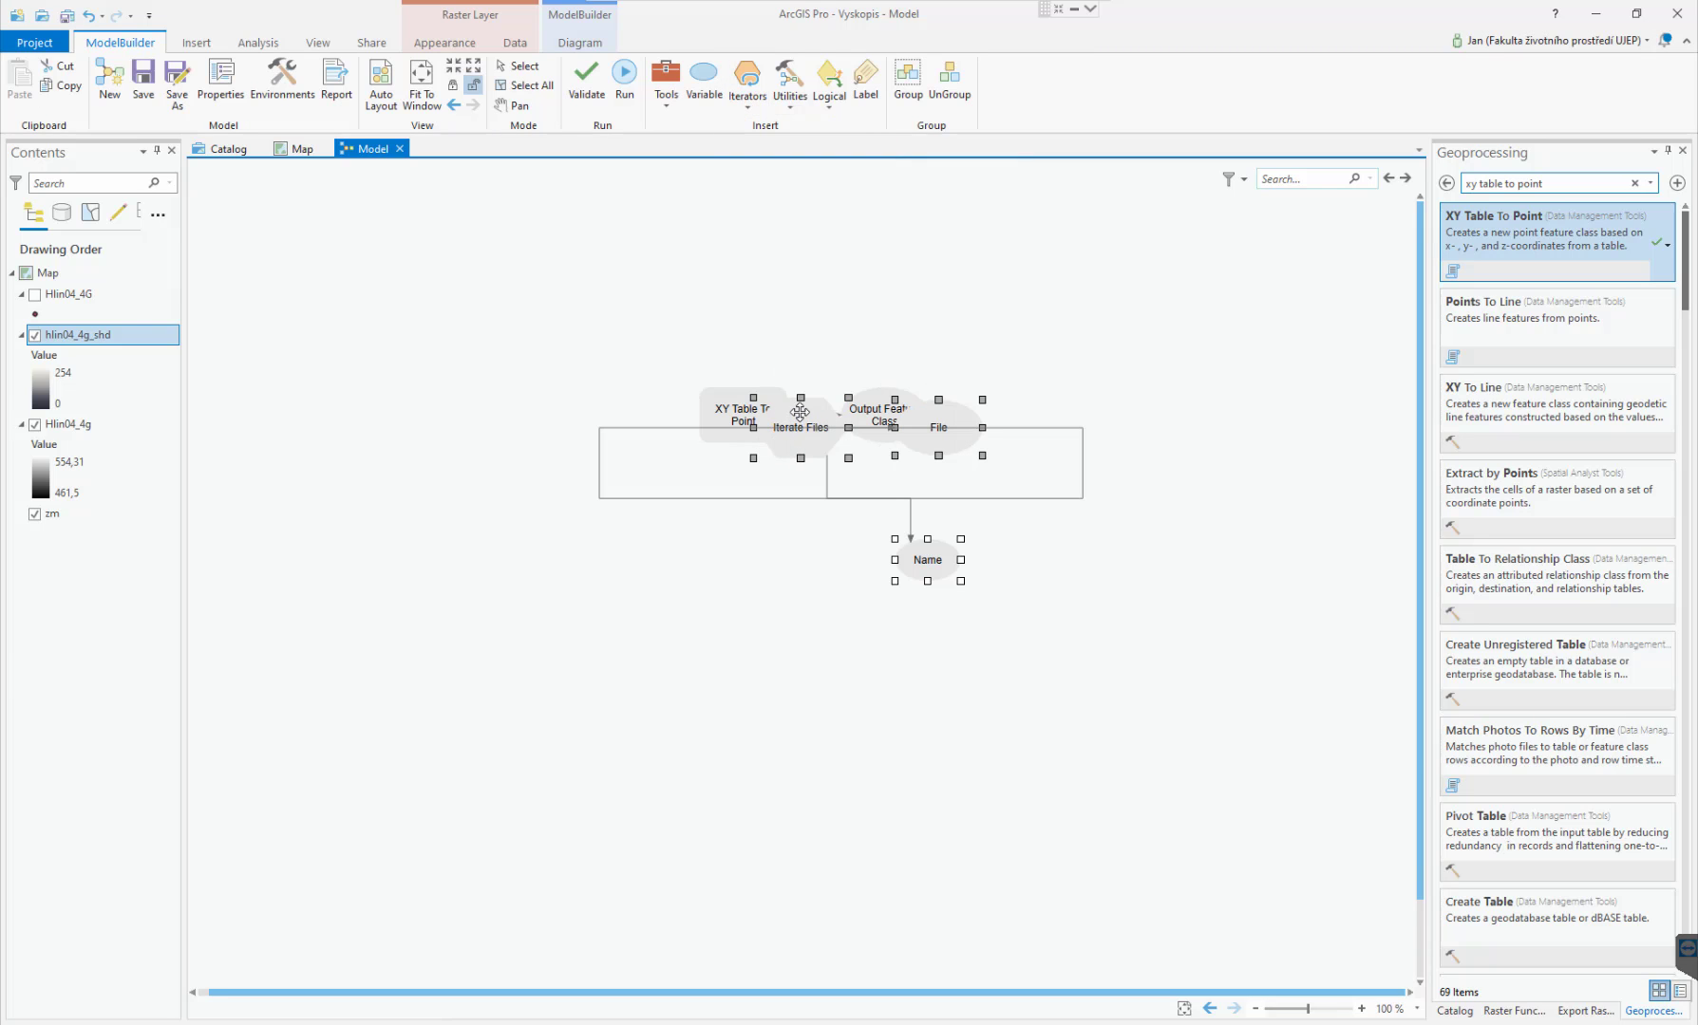
Move the Iterate Files elements clear of XY Table To Point and set the iterator's folder to VYSKOPIS\4G_RAW.
{"action": "left_click_drag", "start_coordinate": [791, 408], "coordinate": [433, 269]}
{"action": "left_click", "coordinate": [429, 497]}
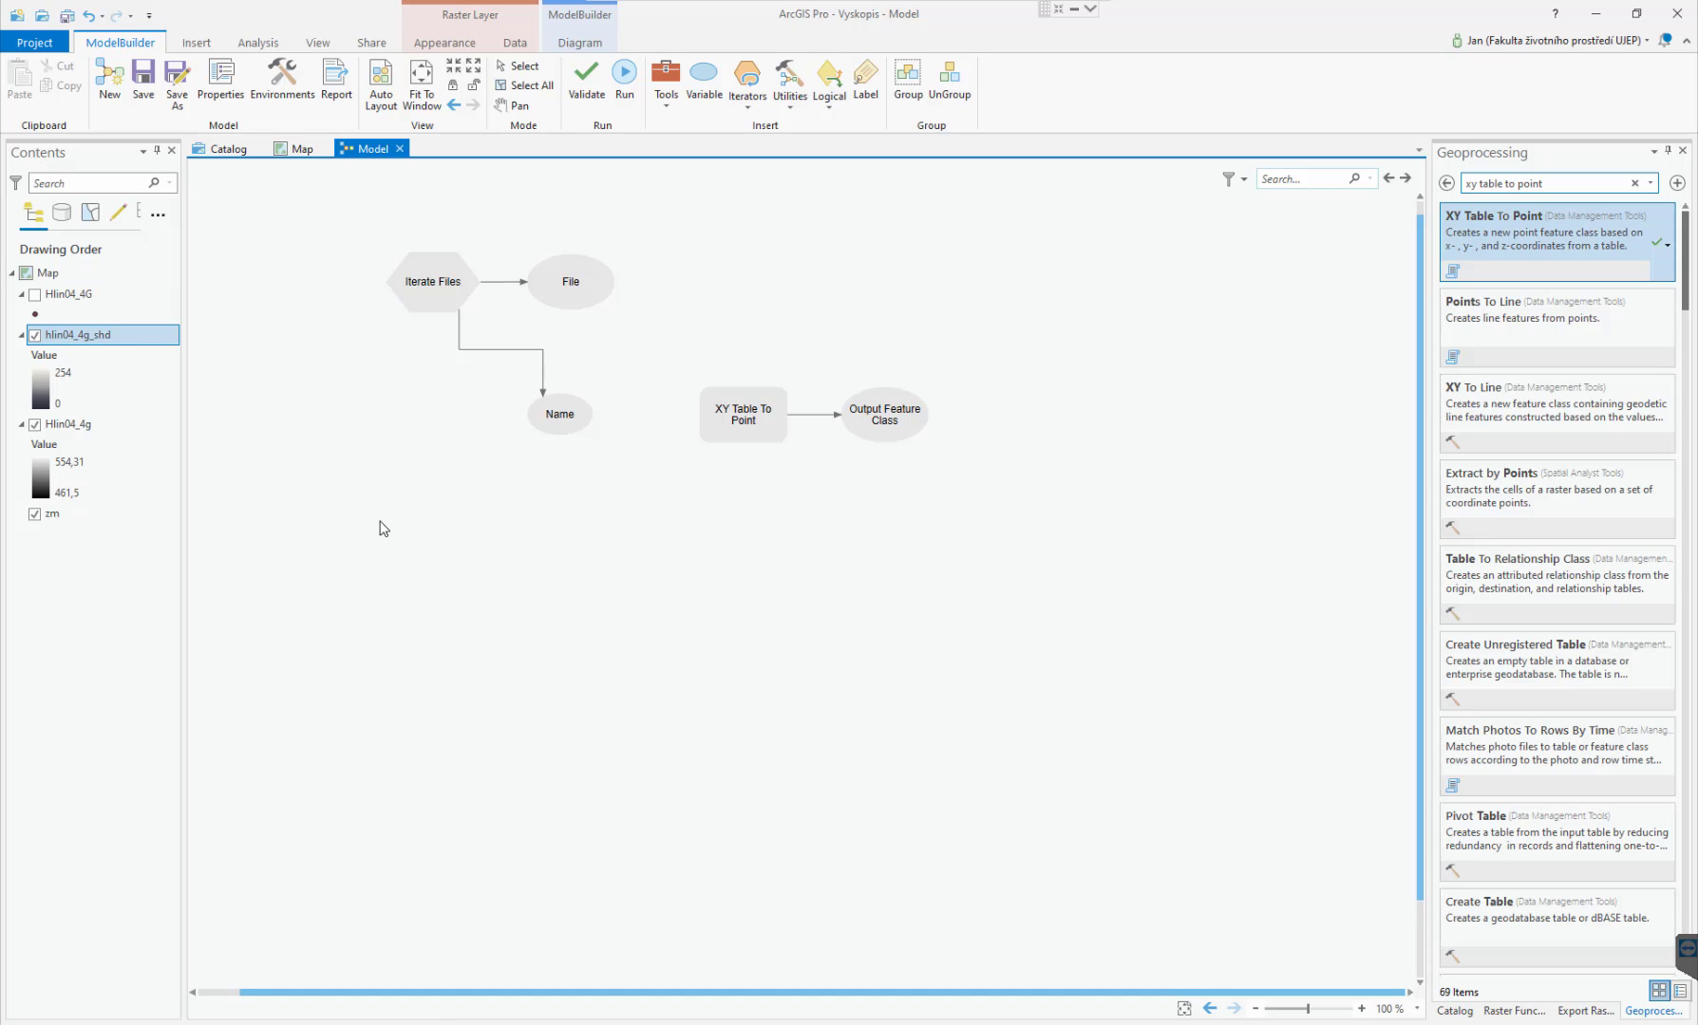
{"action": "double_click", "coordinate": [433, 286]}
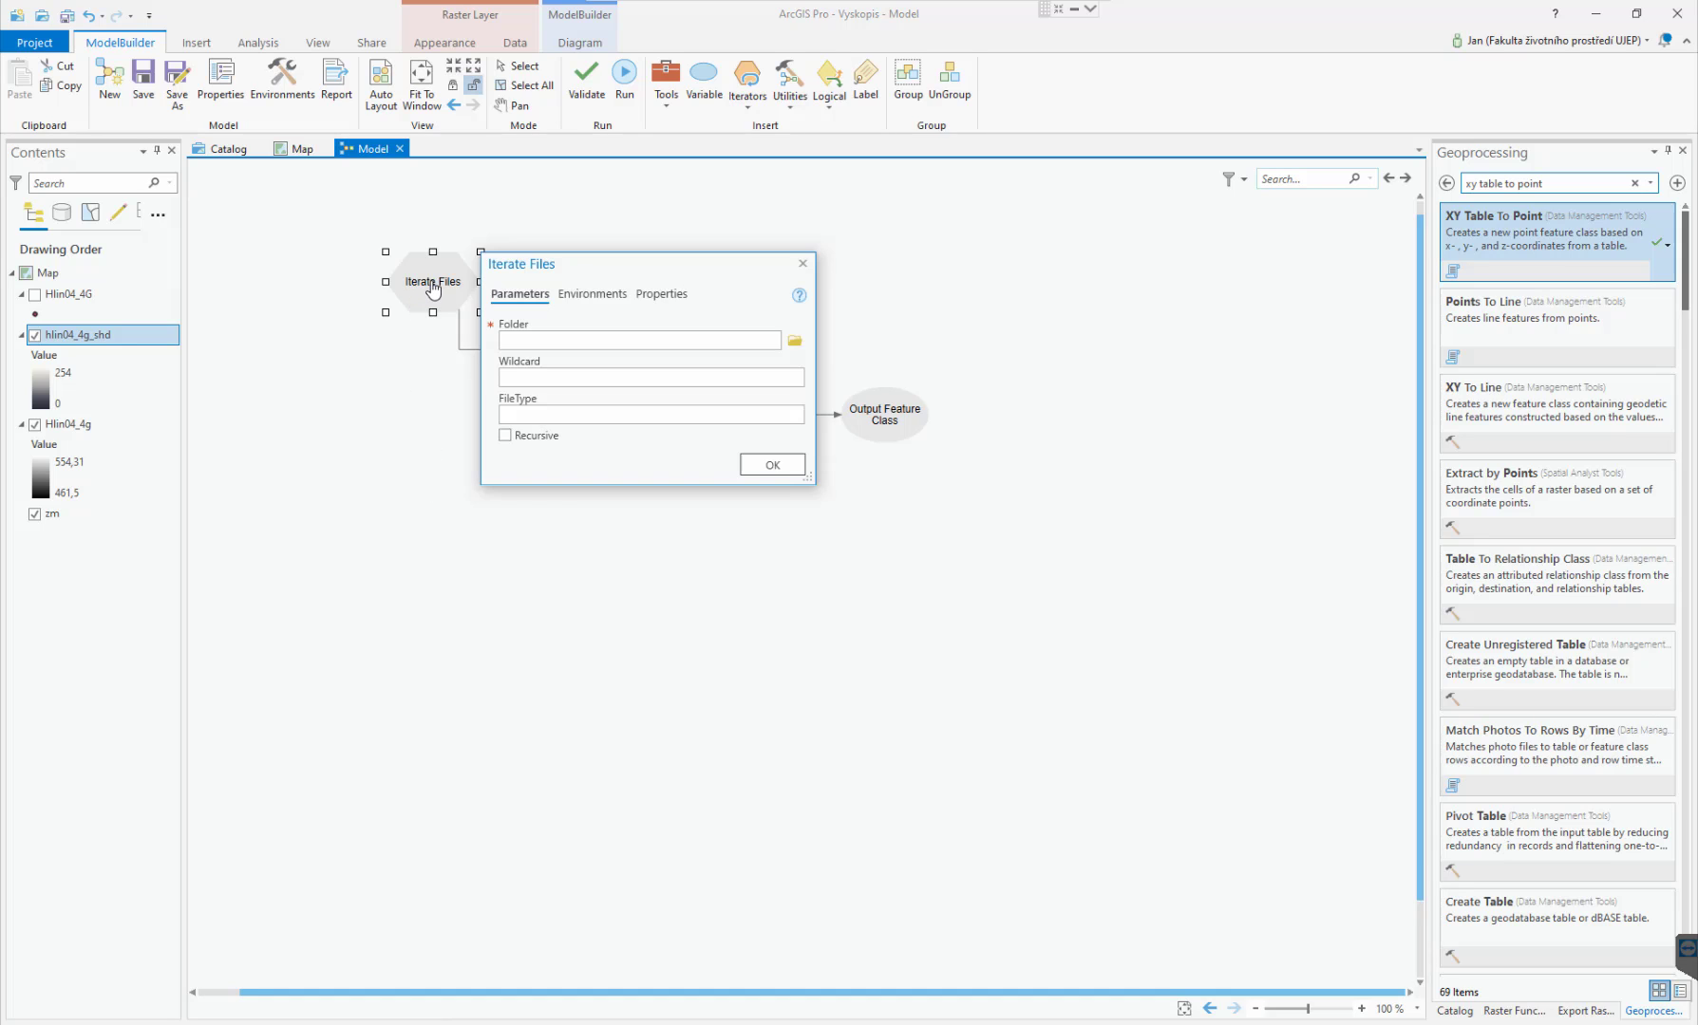
{"action": "left_click", "coordinate": [794, 342]}
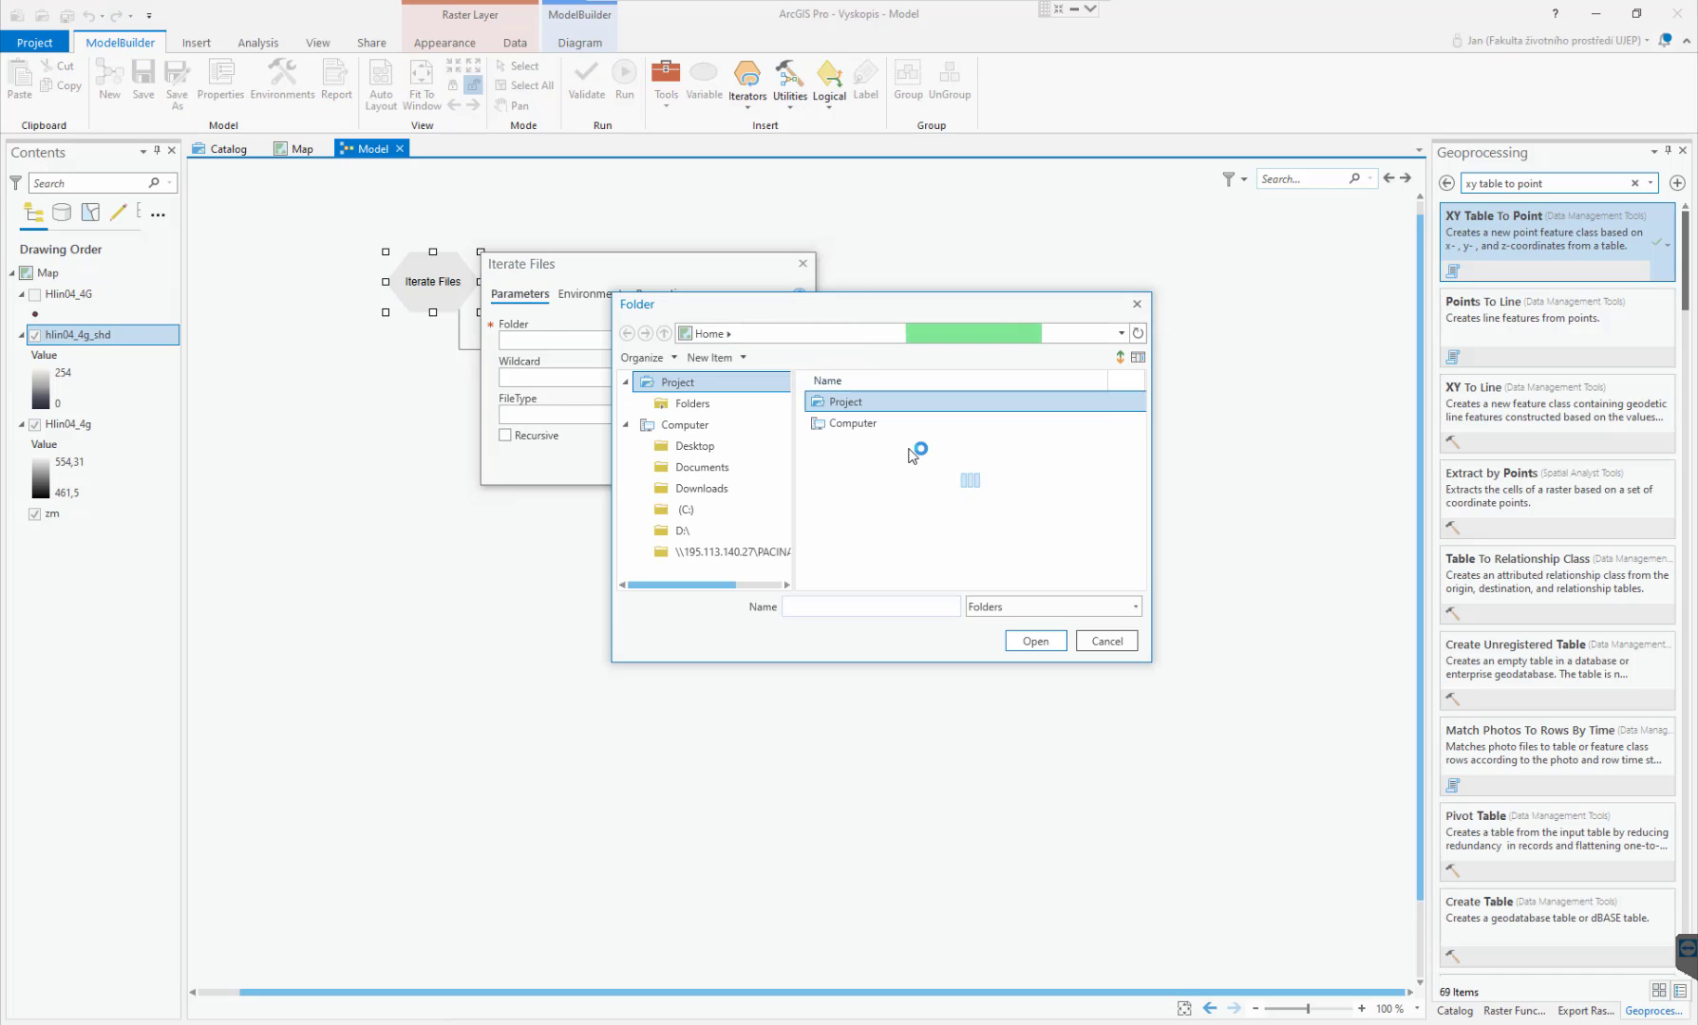
{"action": "left_click", "coordinate": [939, 333]}
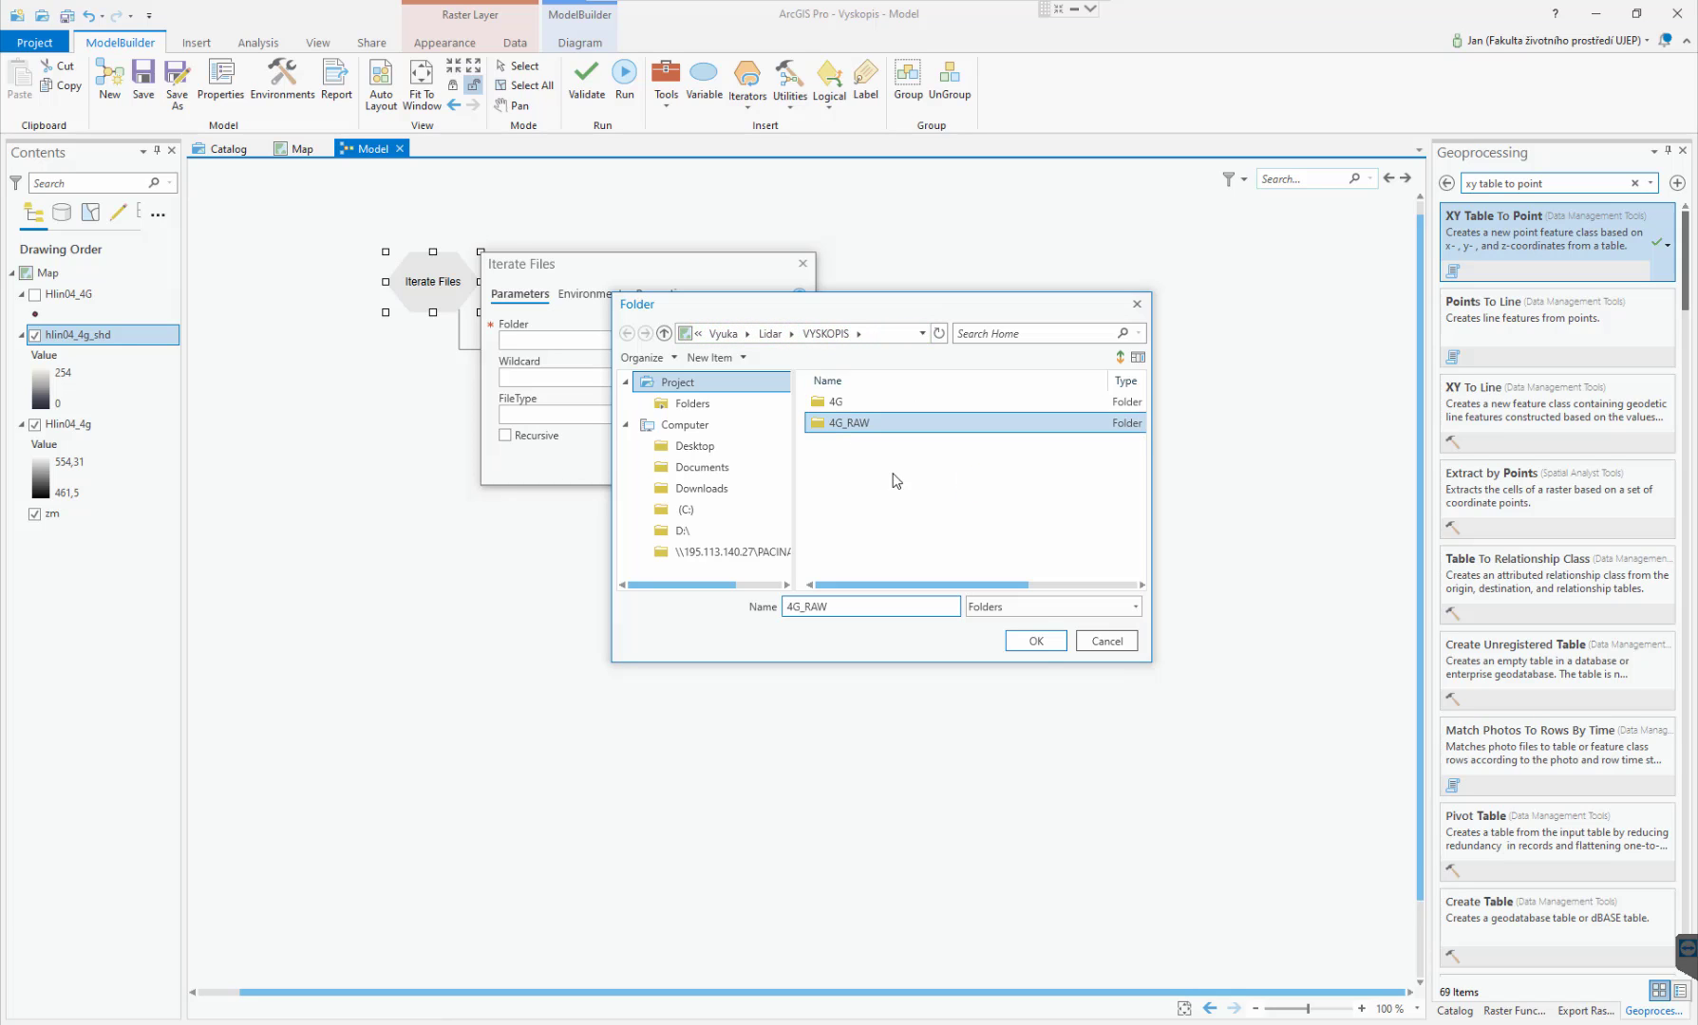
{"action": "left_click", "coordinate": [1038, 641]}
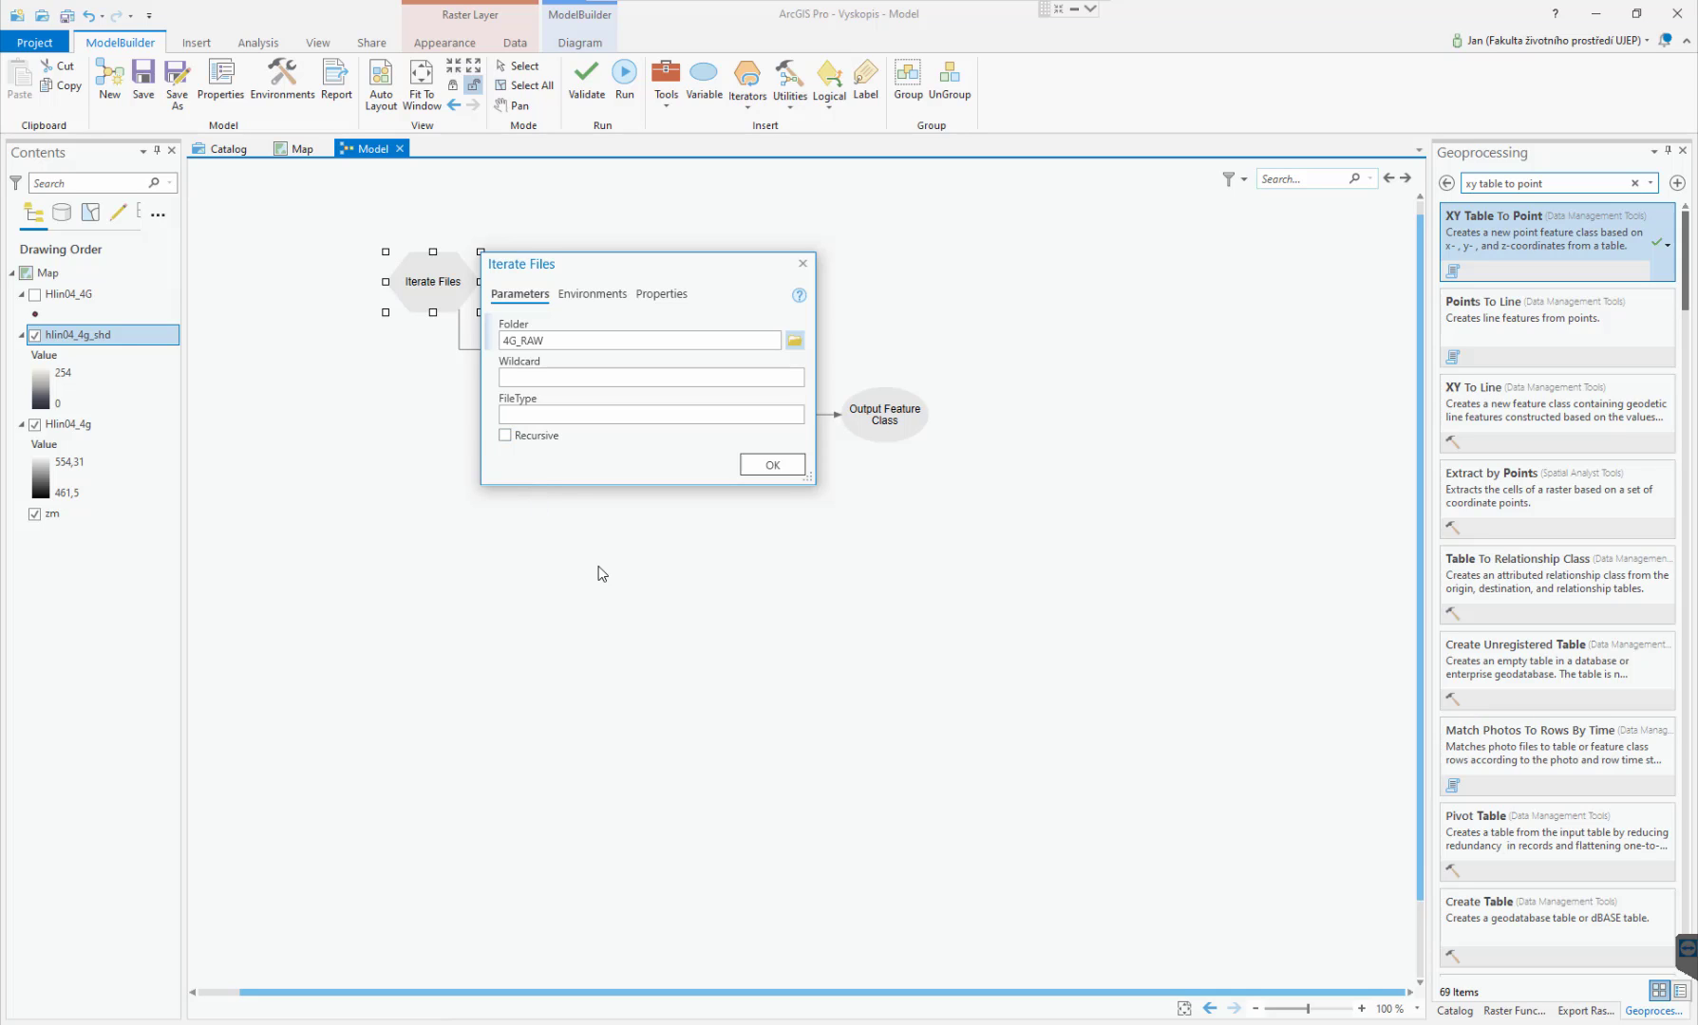
{"action": "left_click", "coordinate": [598, 379]}
{"action": "left_click", "coordinate": [698, 415]}
{"action": "mouse_move", "coordinate": [492, 399]}
{"action": "left_click", "coordinate": [769, 464]}
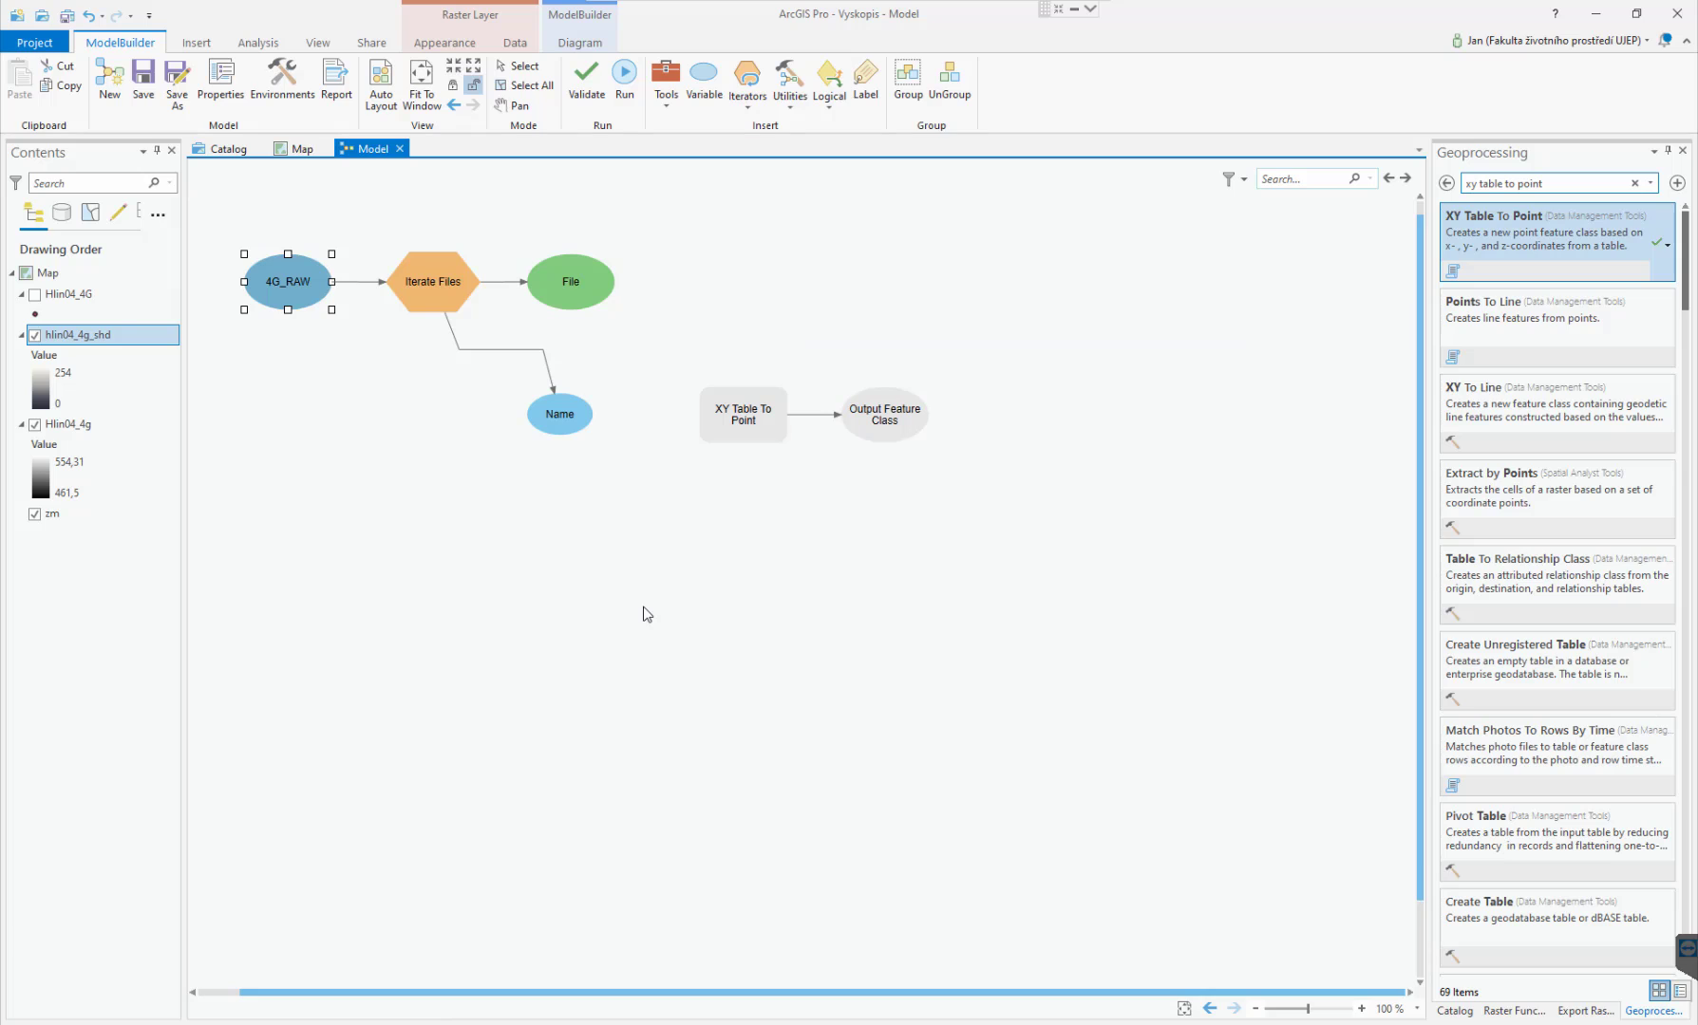
{"action": "left_click", "coordinate": [299, 479]}
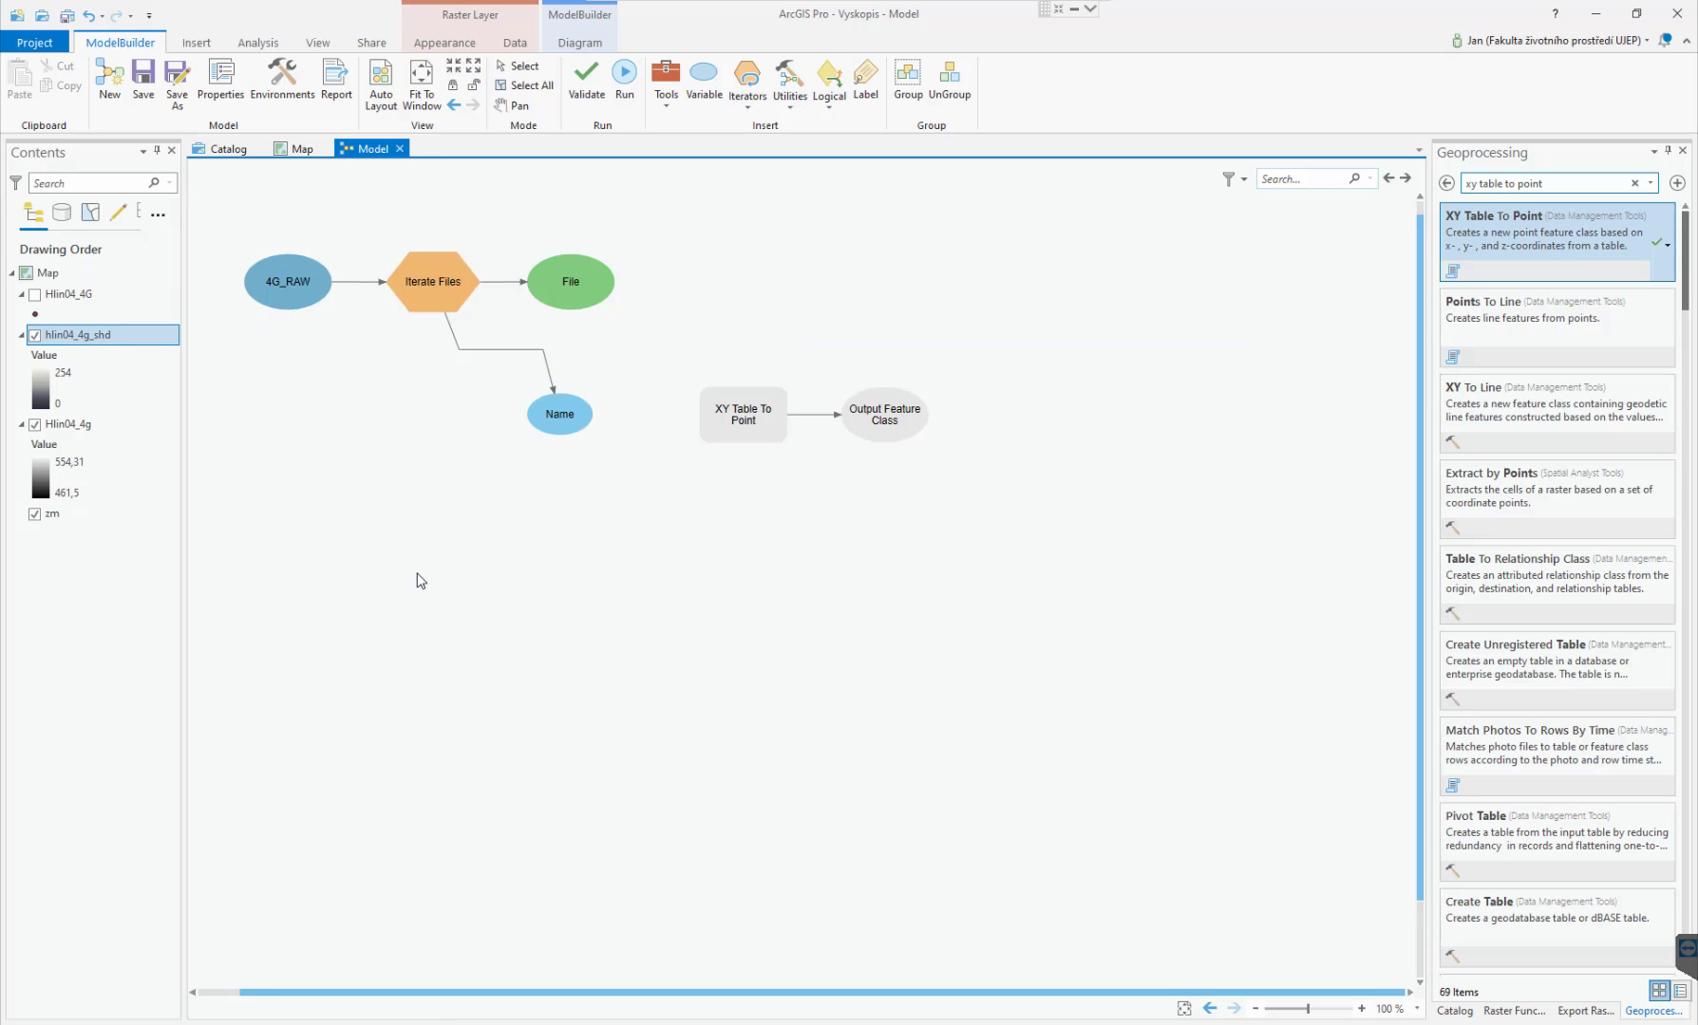
Run the model with only Iterate Files configured, check the run messages, and close the report.
{"action": "left_click", "coordinate": [420, 285]}
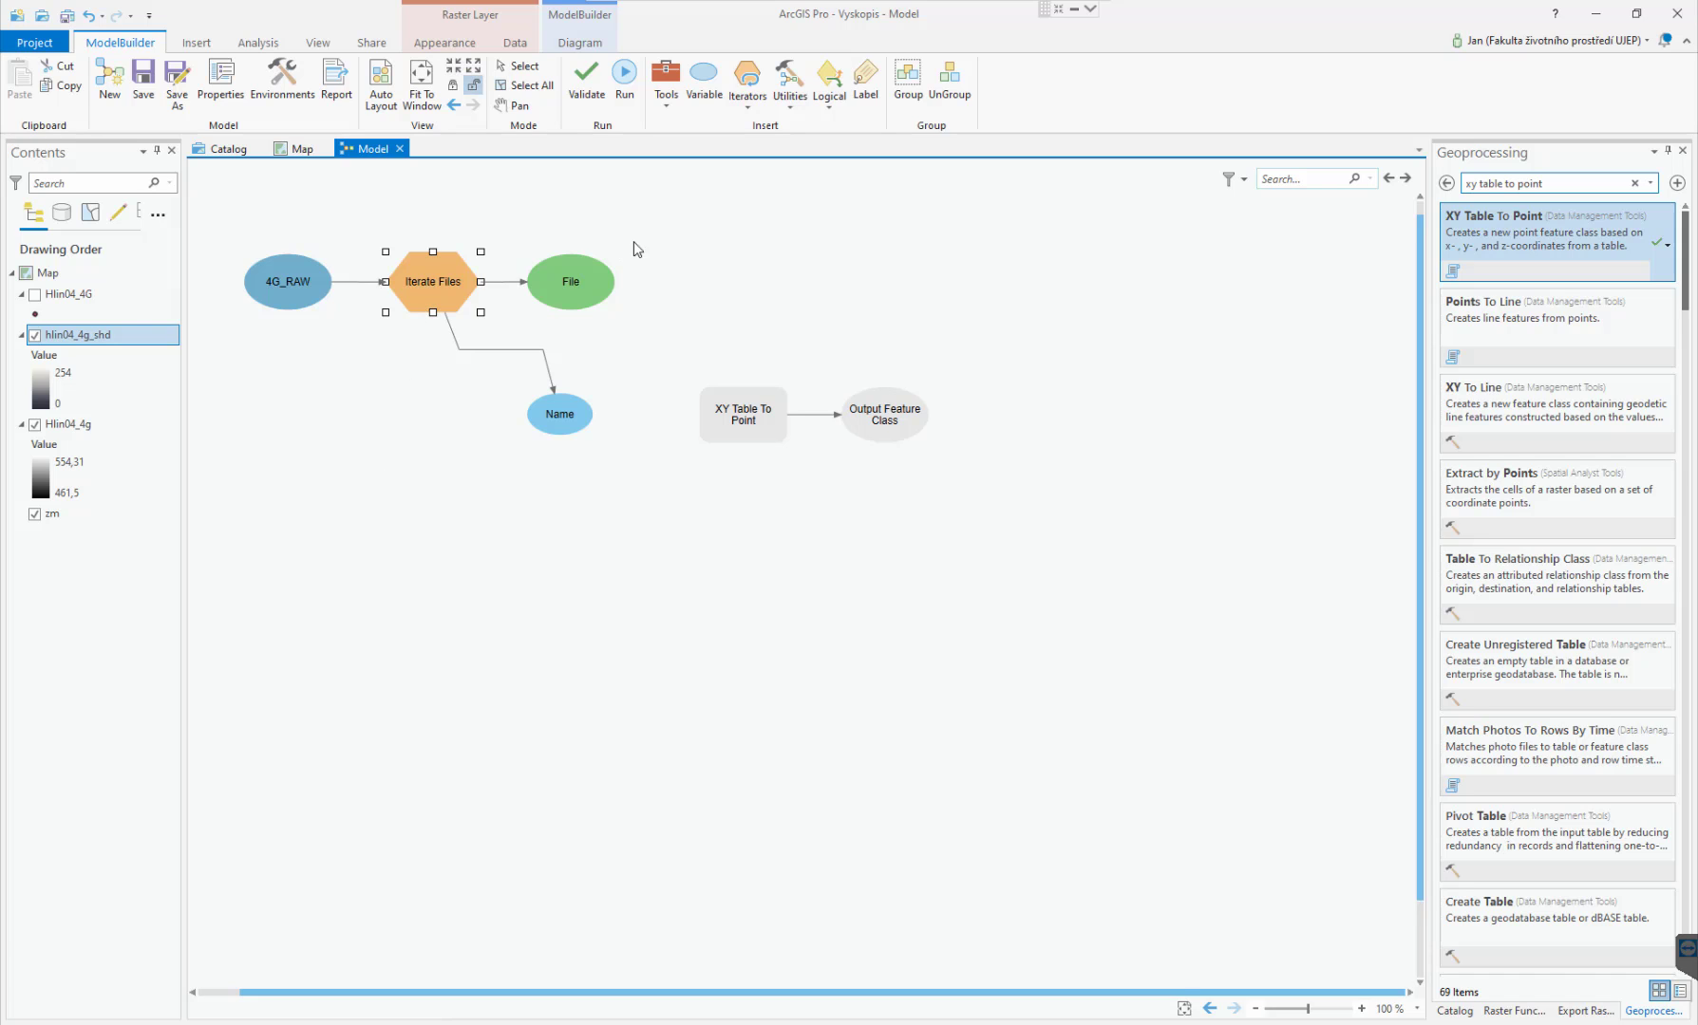
{"action": "left_click", "coordinate": [627, 76]}
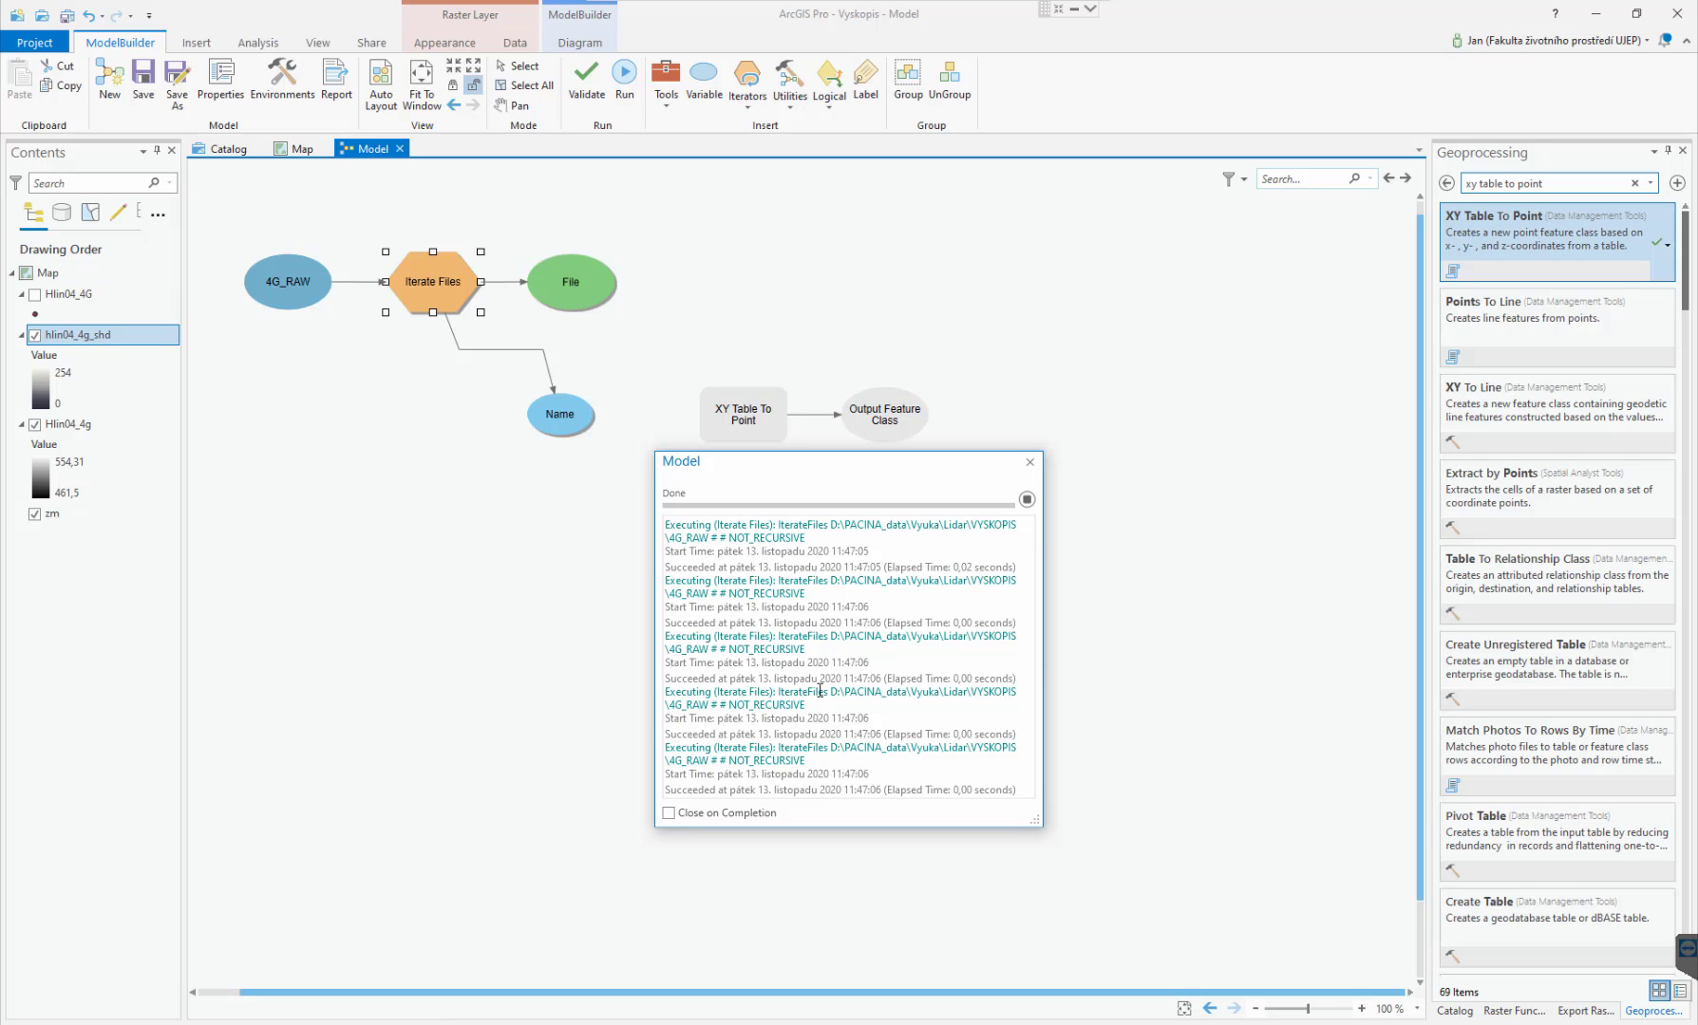
{"action": "left_click", "coordinate": [1030, 461]}
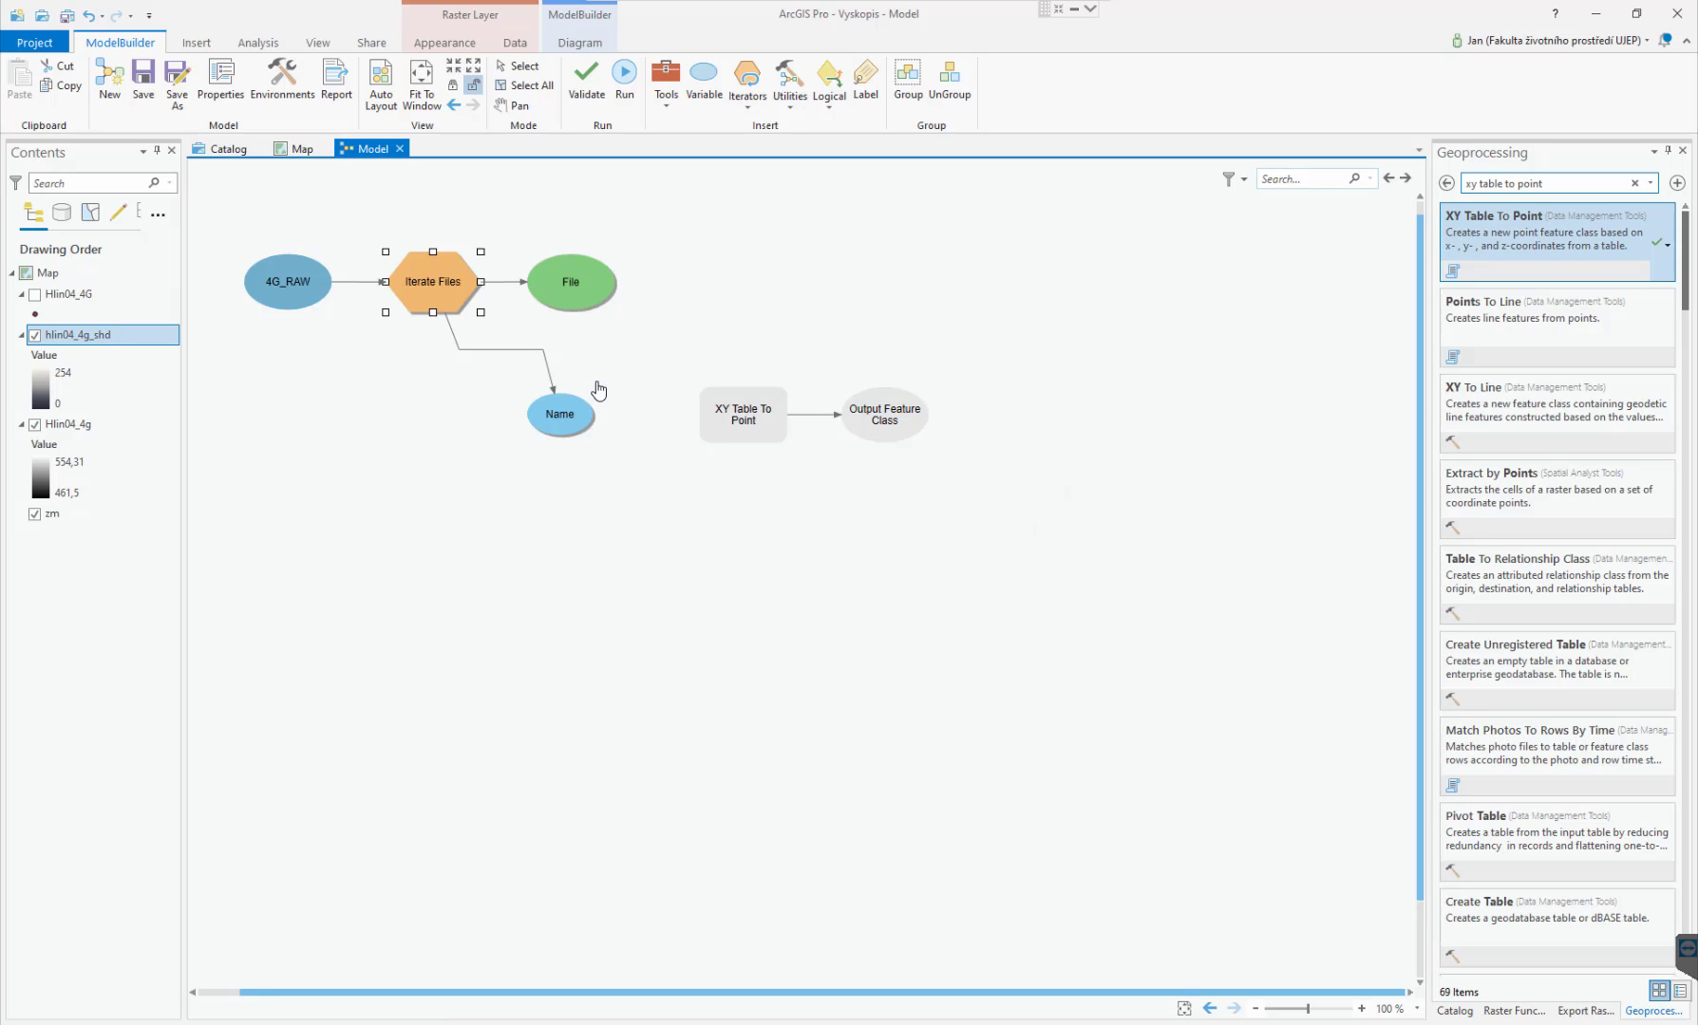
Move the File output away from Iterate Files and connect it to XY Table To Point as the Input Table.
{"action": "left_click", "coordinate": [596, 290]}
{"action": "left_click_drag", "start_coordinate": [597, 290], "coordinate": [698, 276]}
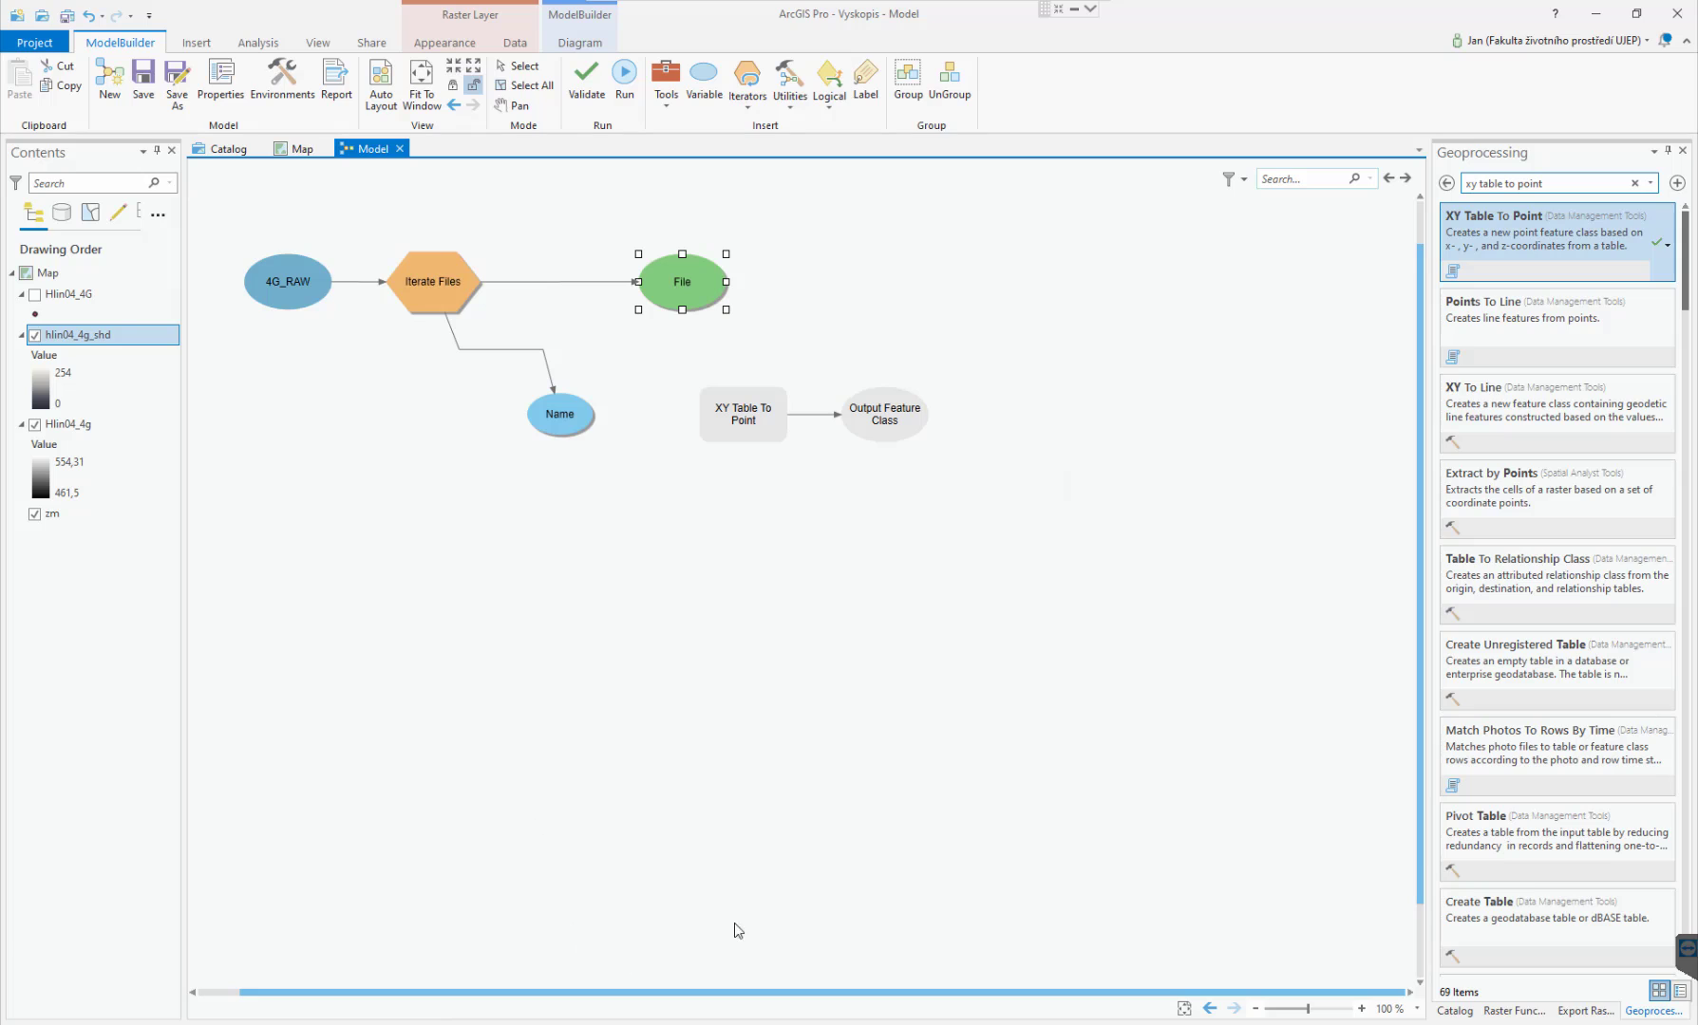
{"action": "left_click", "coordinate": [568, 416]}
{"action": "left_click", "coordinate": [695, 302]}
{"action": "left_click", "coordinate": [790, 310]}
{"action": "left_click_drag", "start_coordinate": [706, 283], "coordinate": [724, 412]}
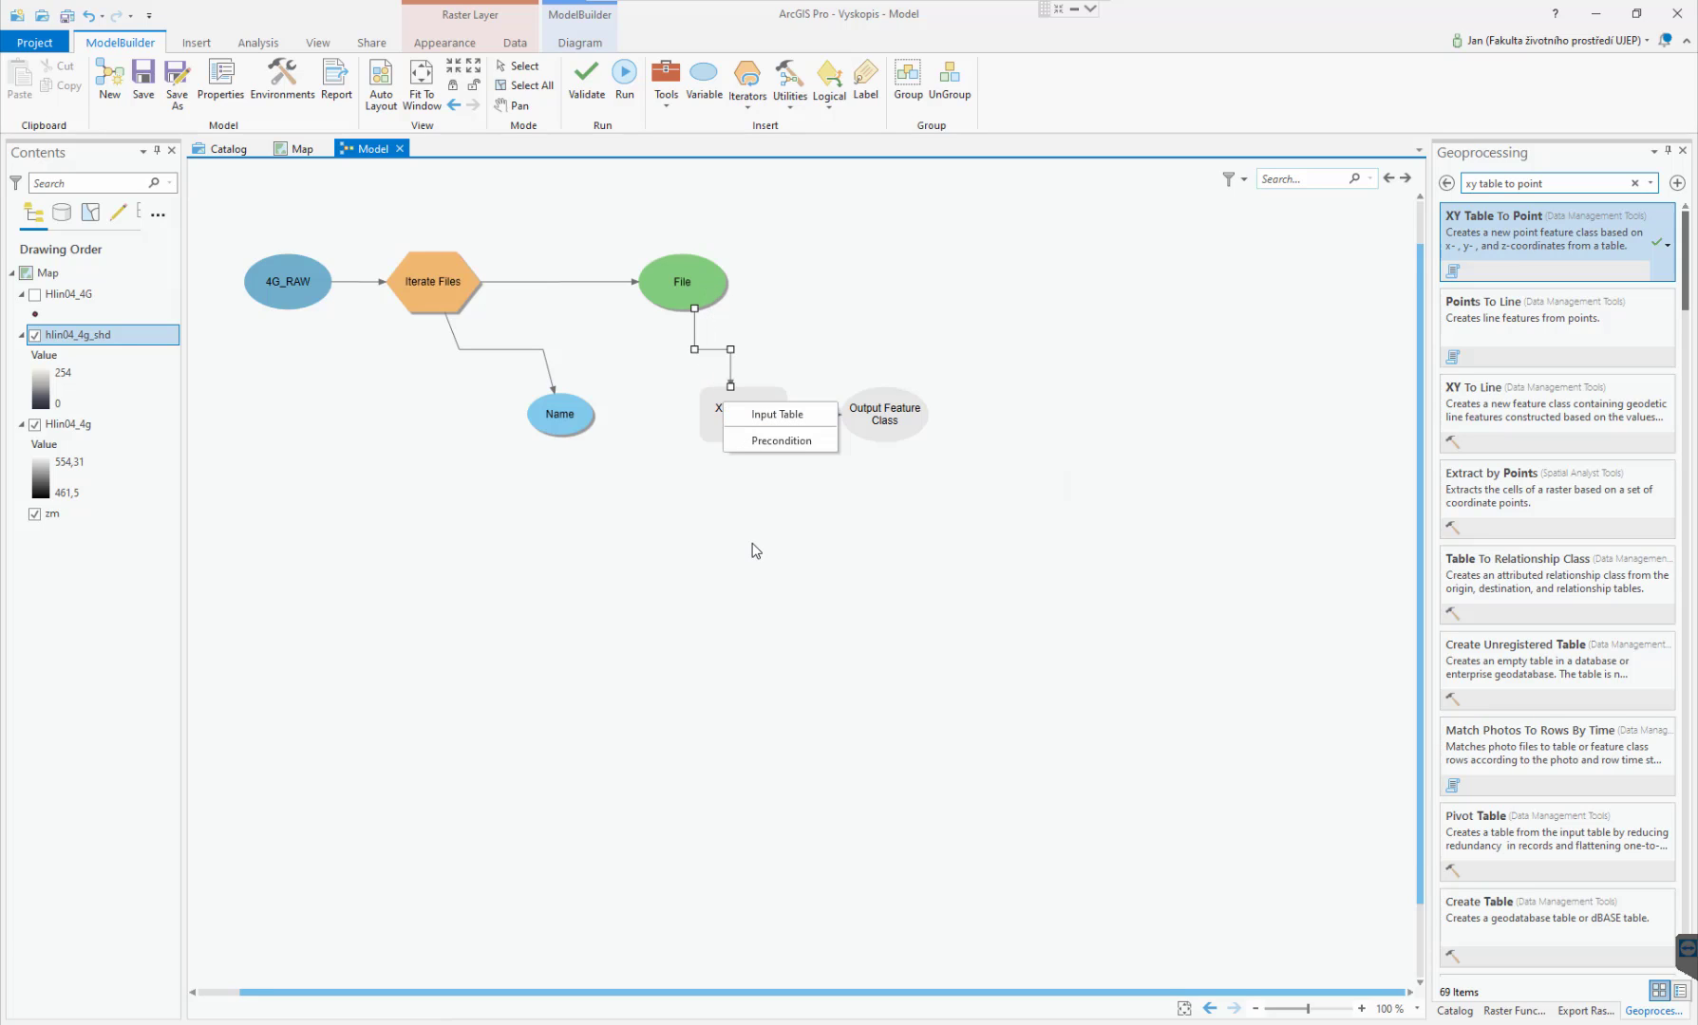
{"action": "left_click", "coordinate": [777, 415]}
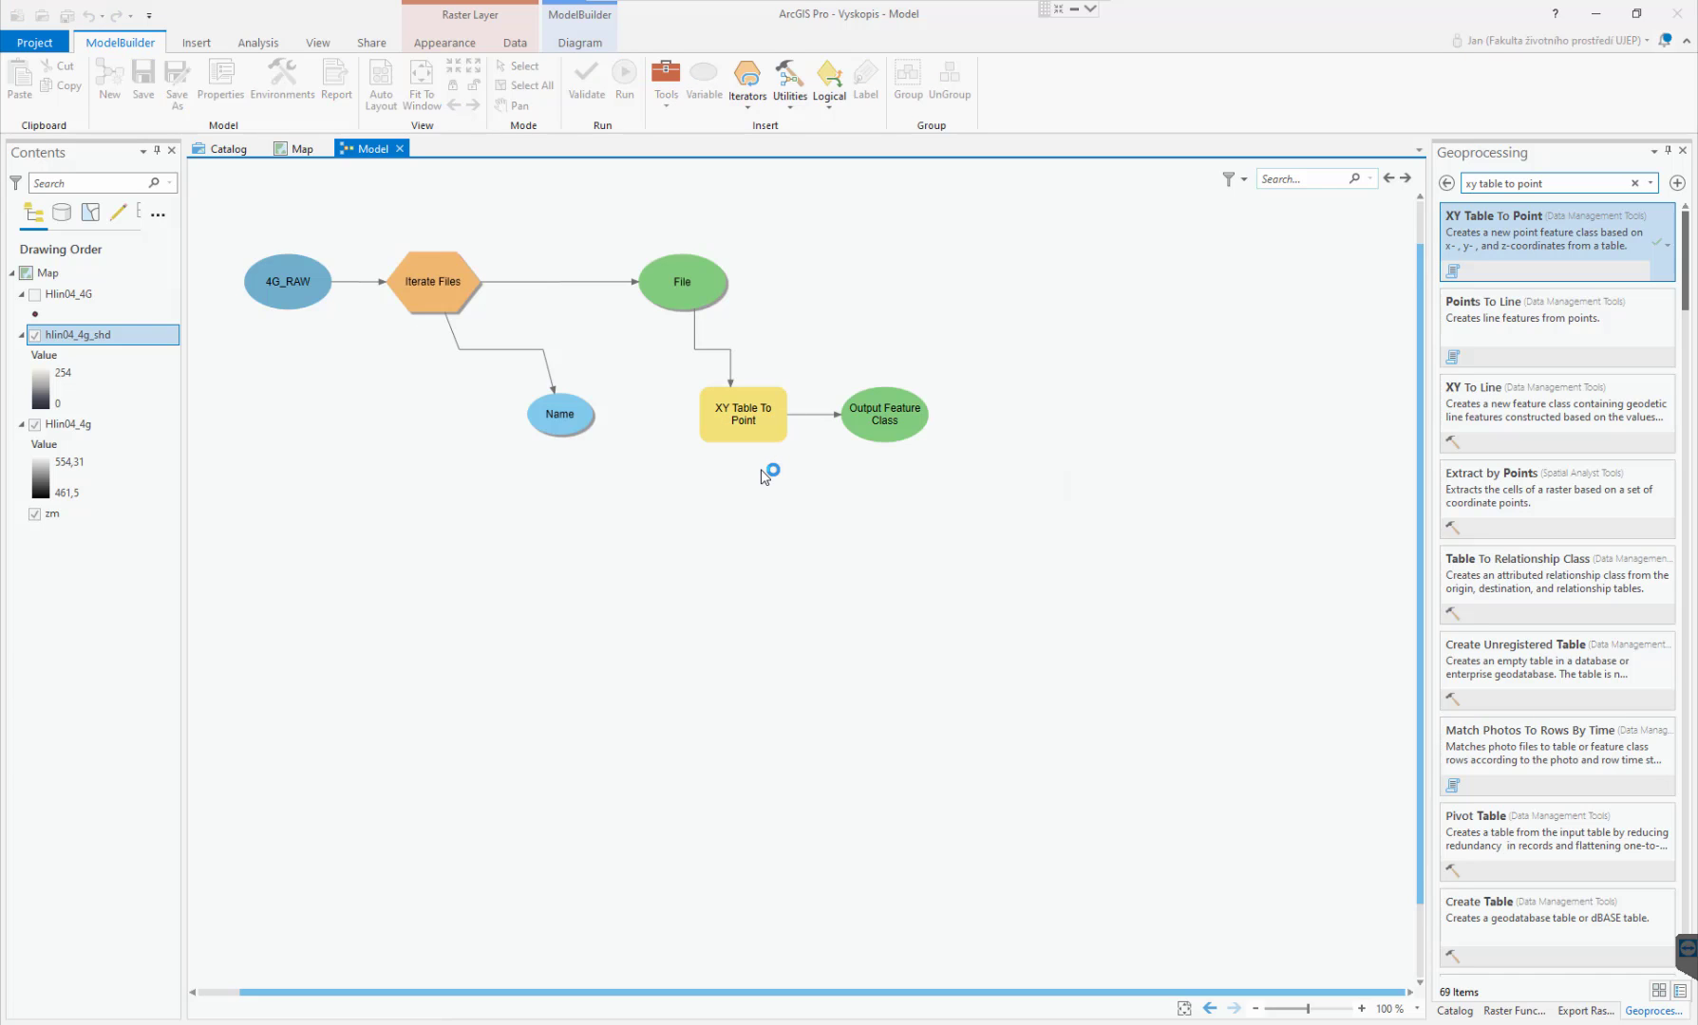
Set the coordinate system of XY Table To Point to that of the current map, S-JTSK_Krovak_East_North.
{"action": "double_click", "coordinate": [733, 431]}
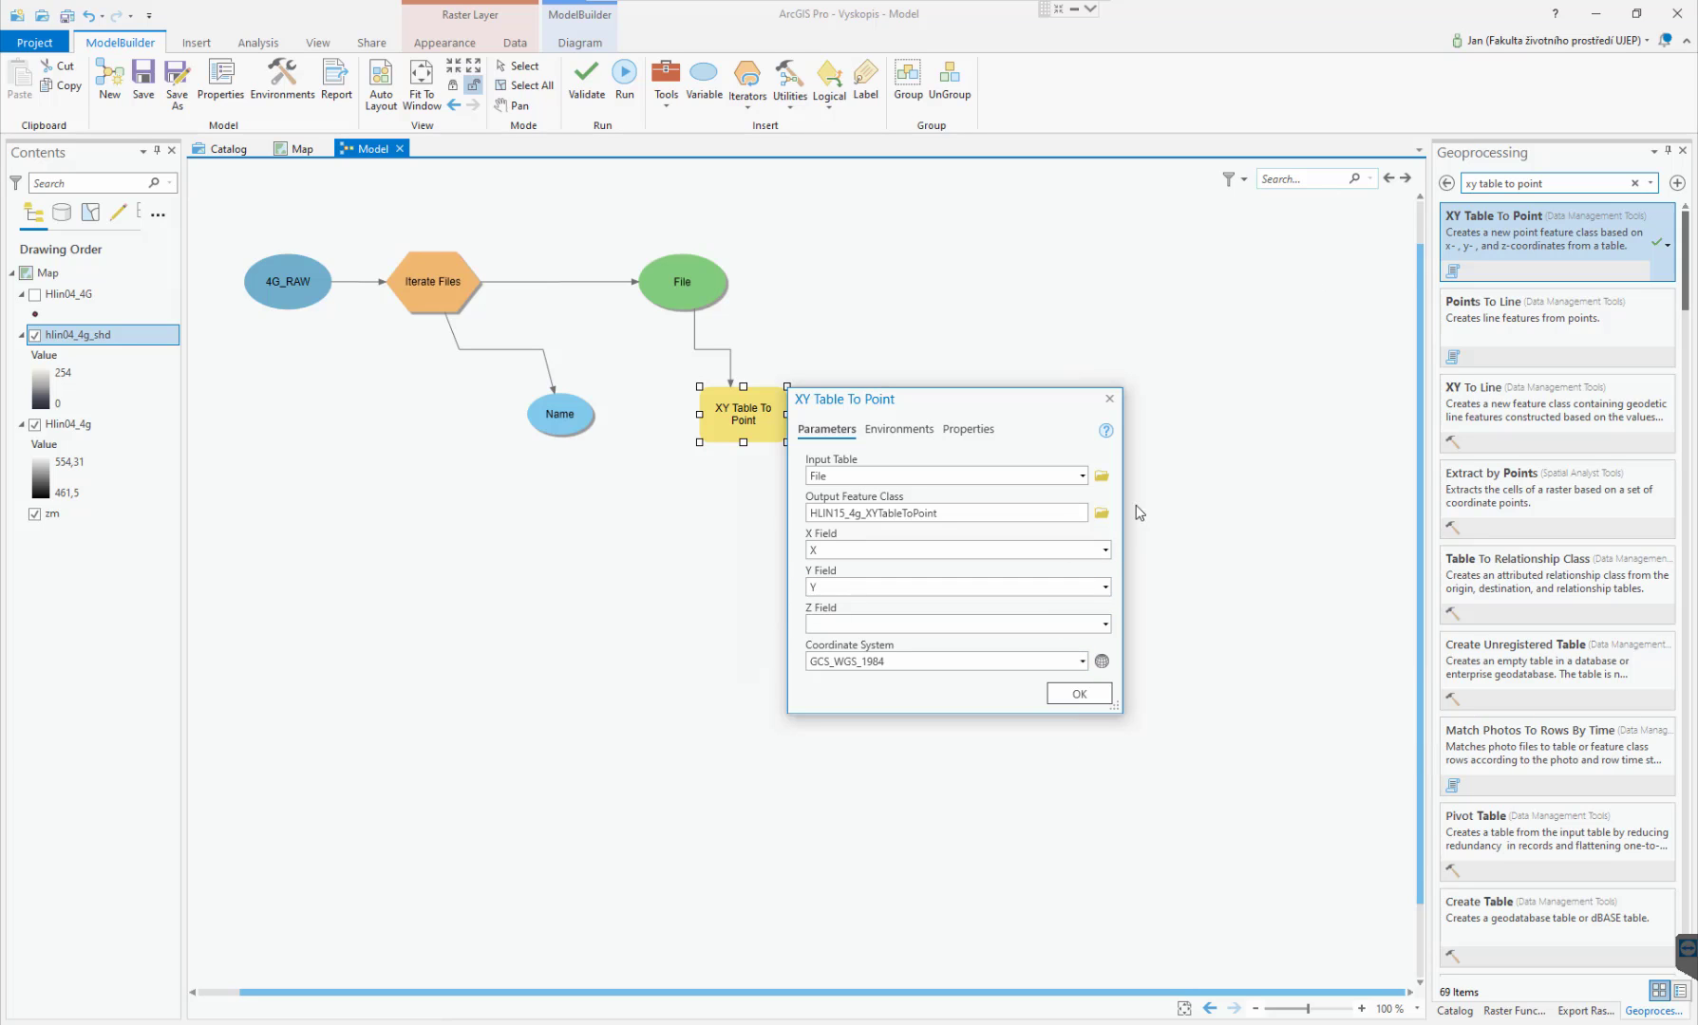
{"action": "left_click", "coordinate": [1082, 662]}
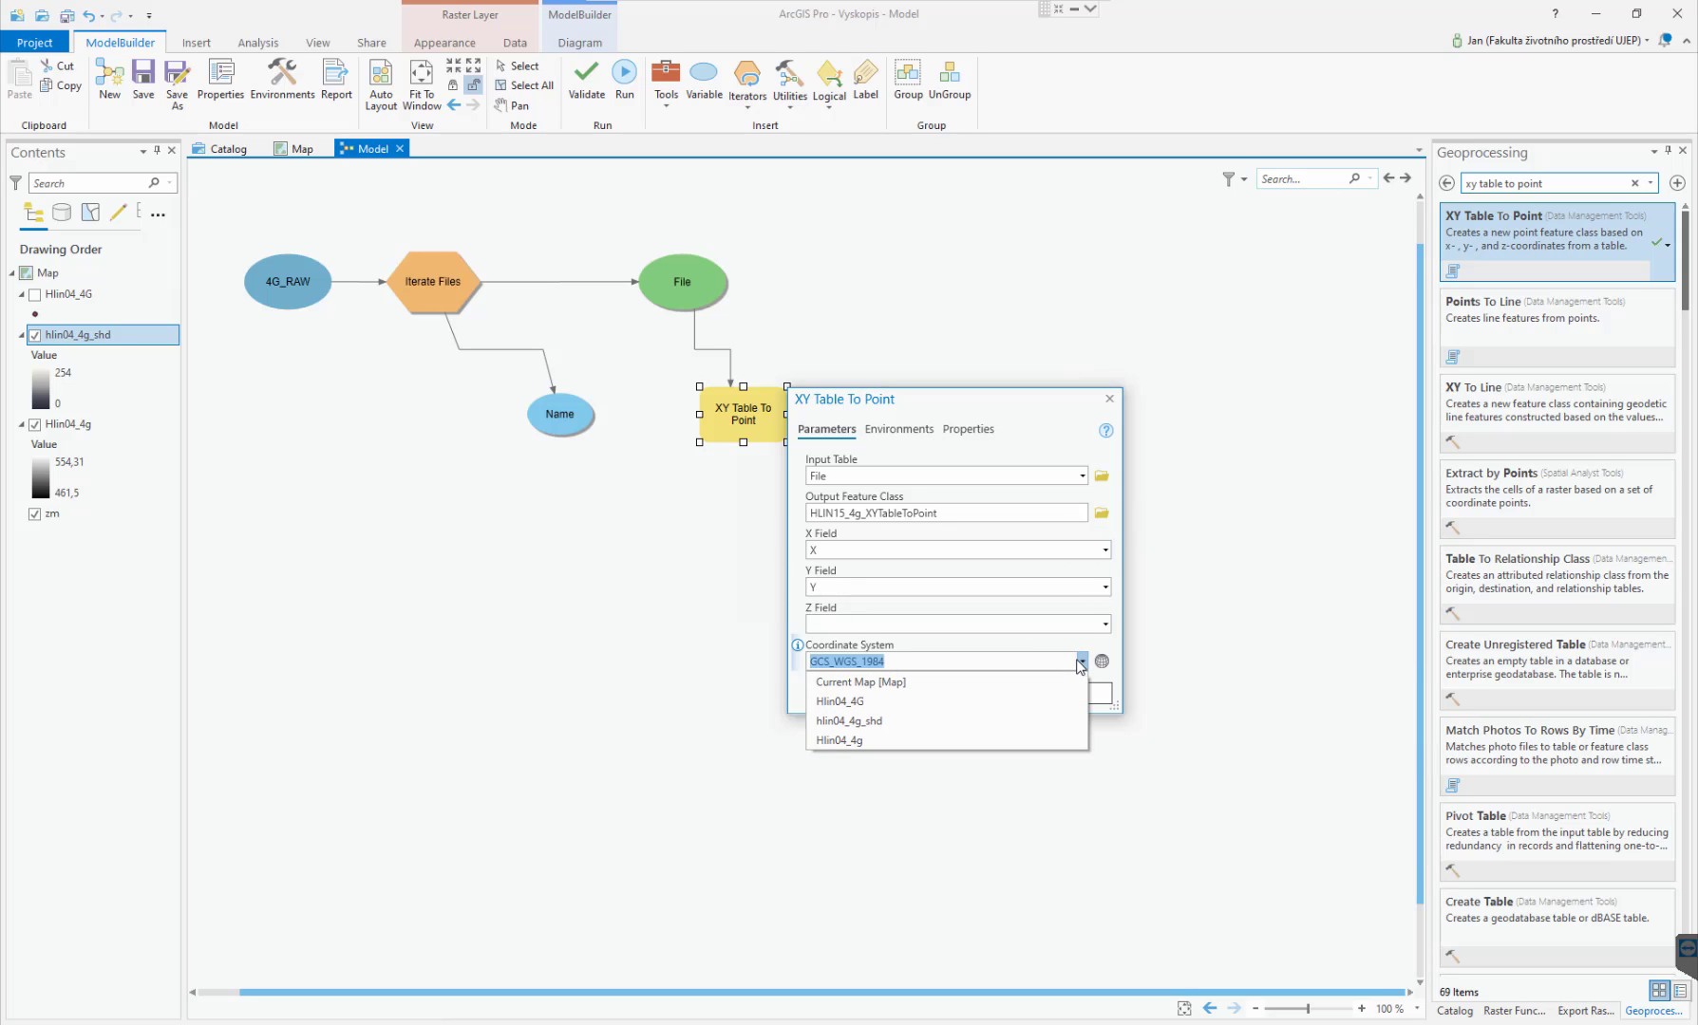
{"action": "left_click", "coordinate": [953, 680]}
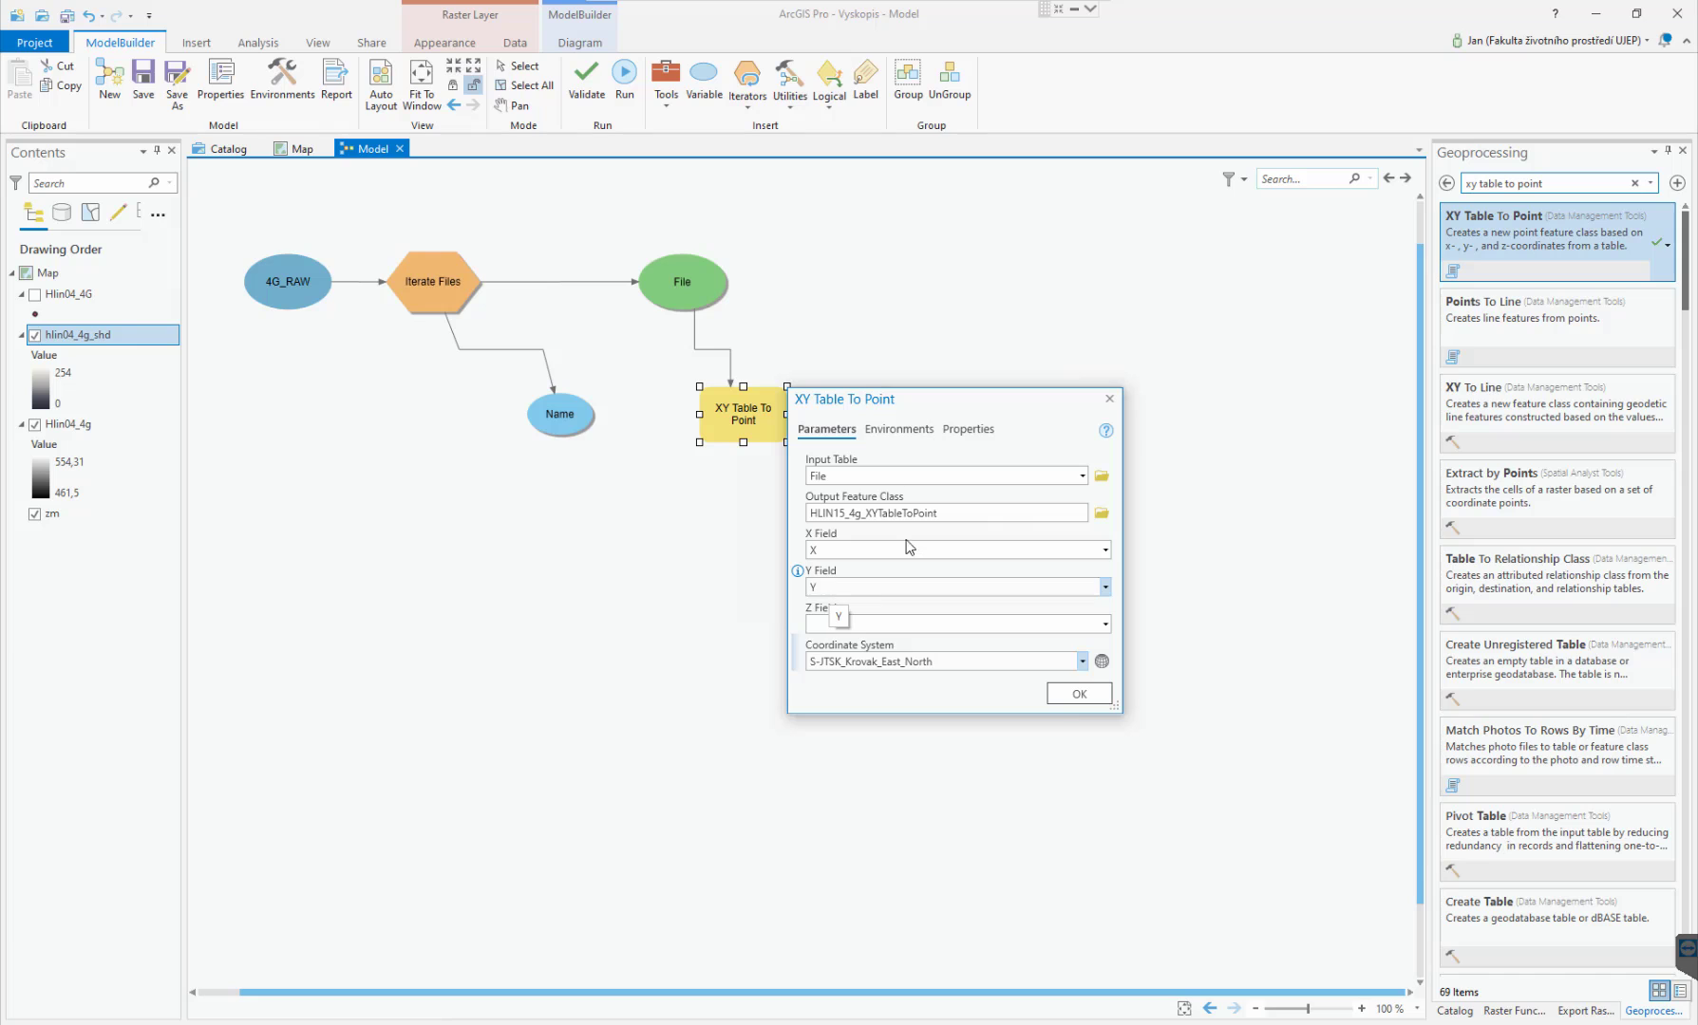
Create a 4G_model folder in VYSKOPIS and choose it as the output location for XY Table To Point.
{"action": "left_click", "coordinate": [1097, 513]}
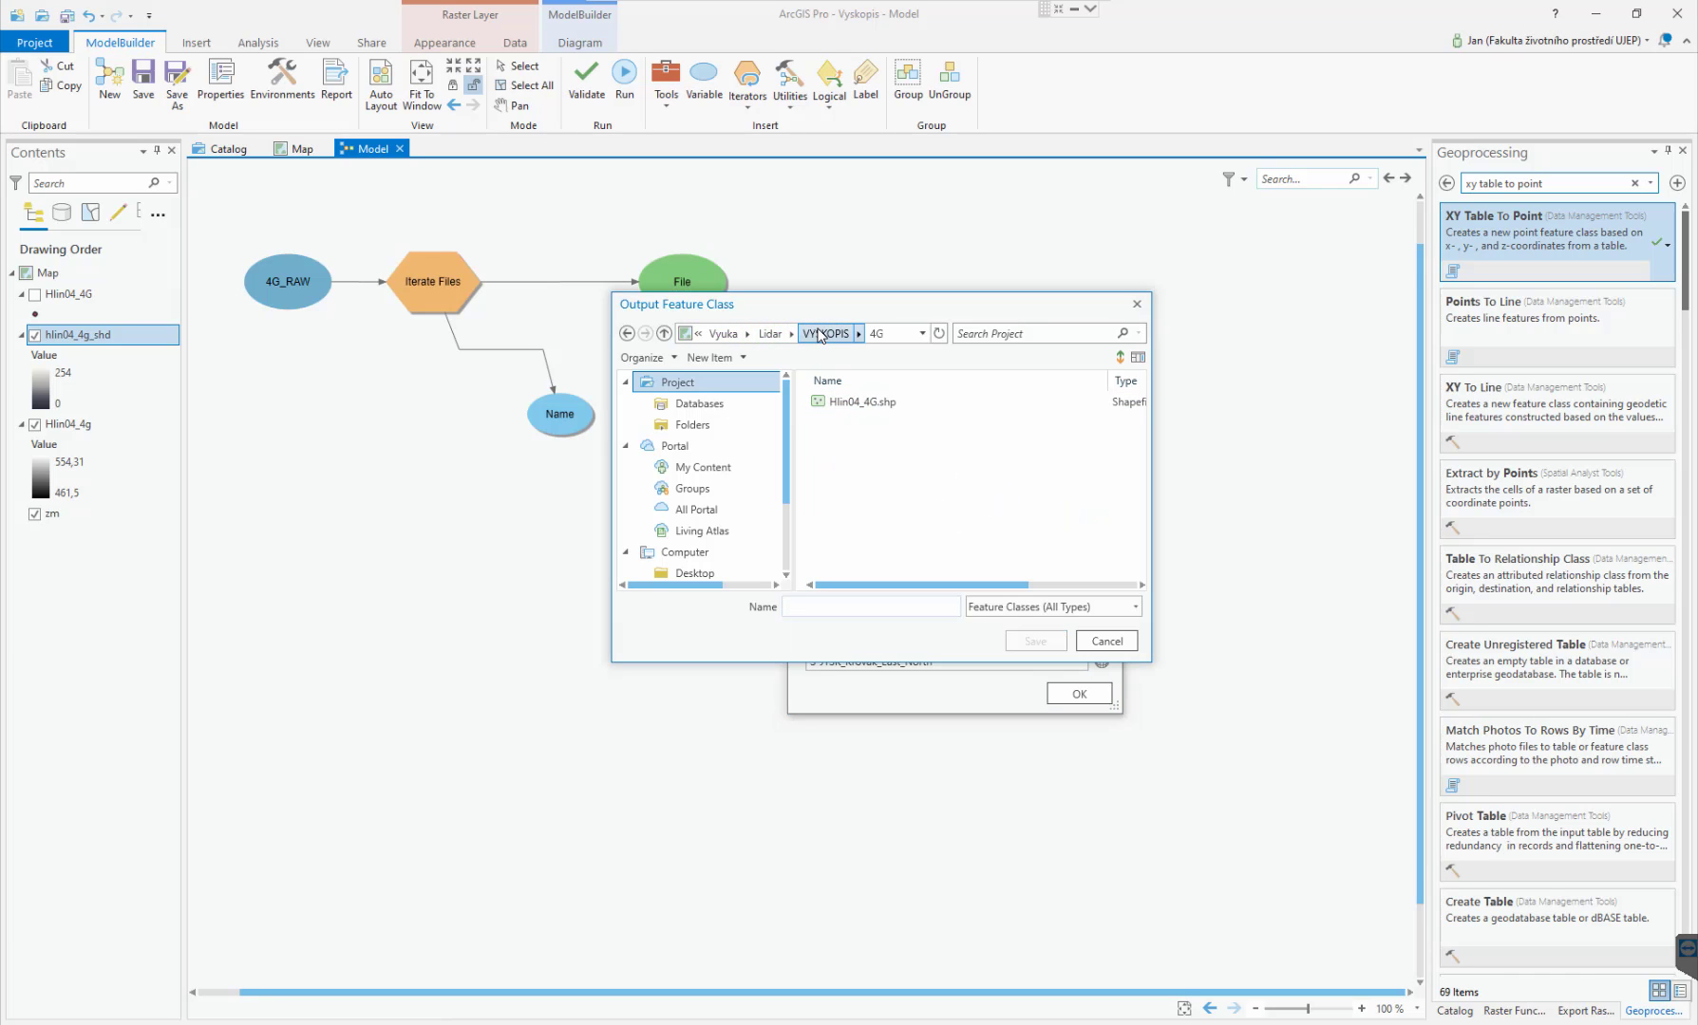
{"action": "left_click", "coordinate": [825, 333]}
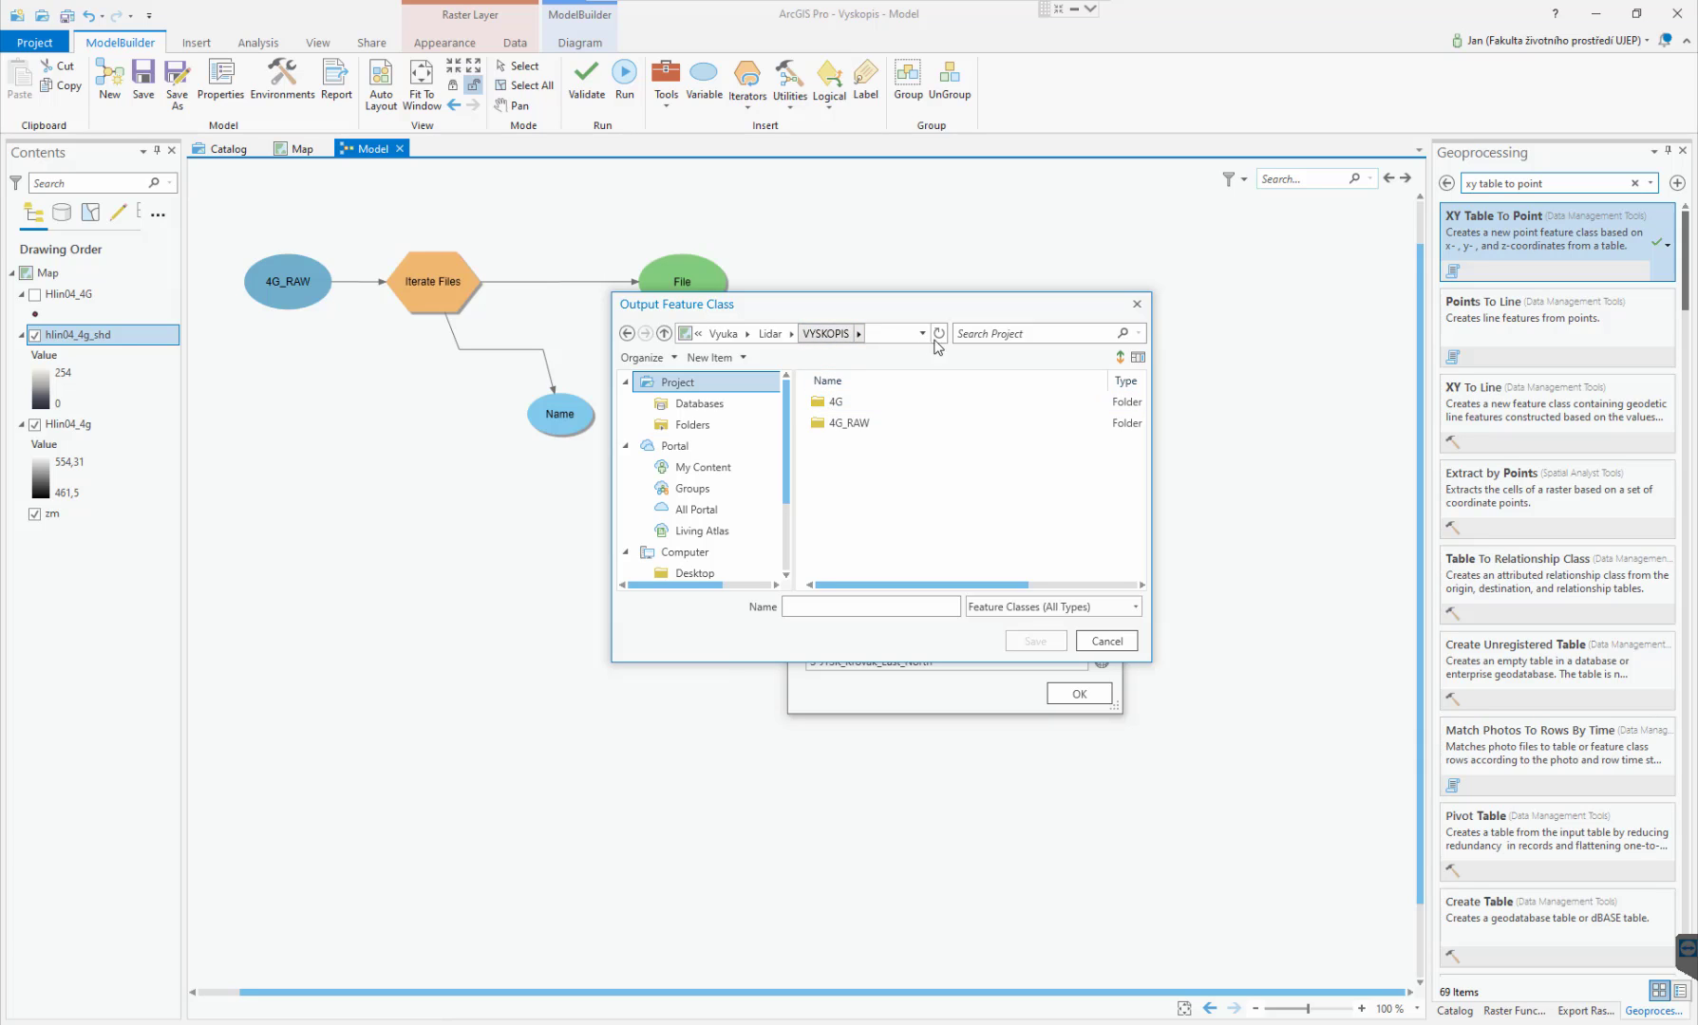
{"action": "left_click", "coordinate": [729, 358]}
{"action": "left_click", "coordinate": [736, 377]}
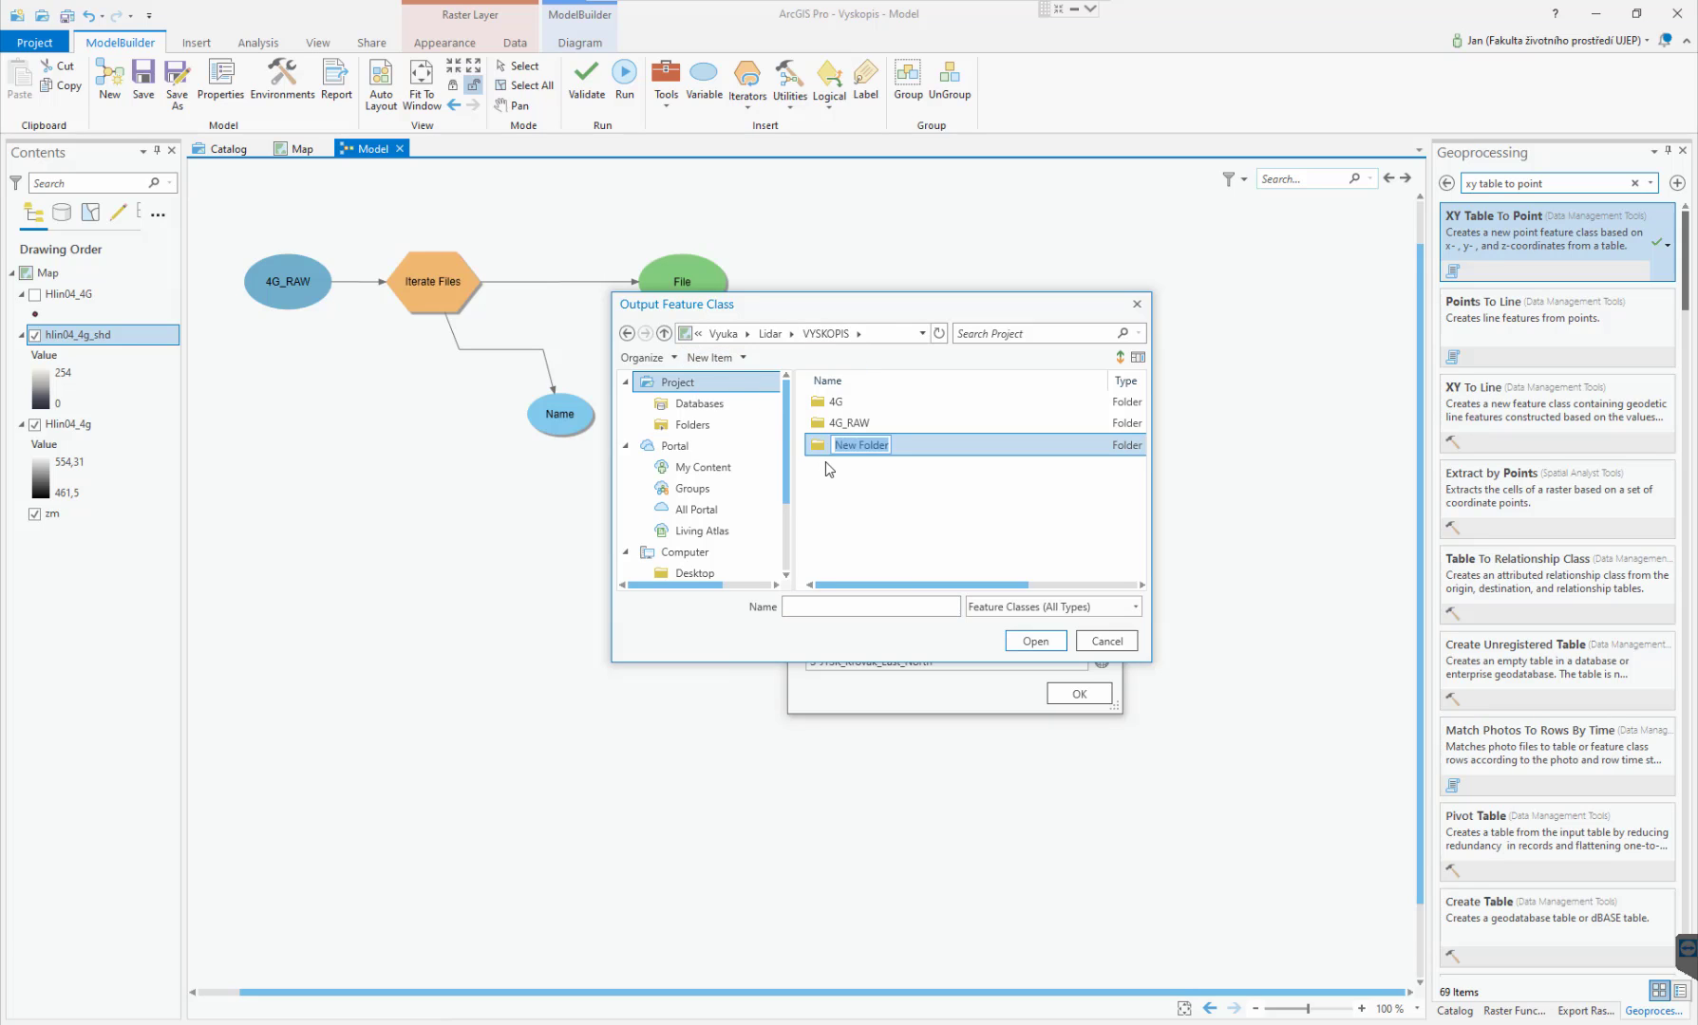
{"action": "type", "text": "4G_model"}
{"action": "key", "text": "Return"}
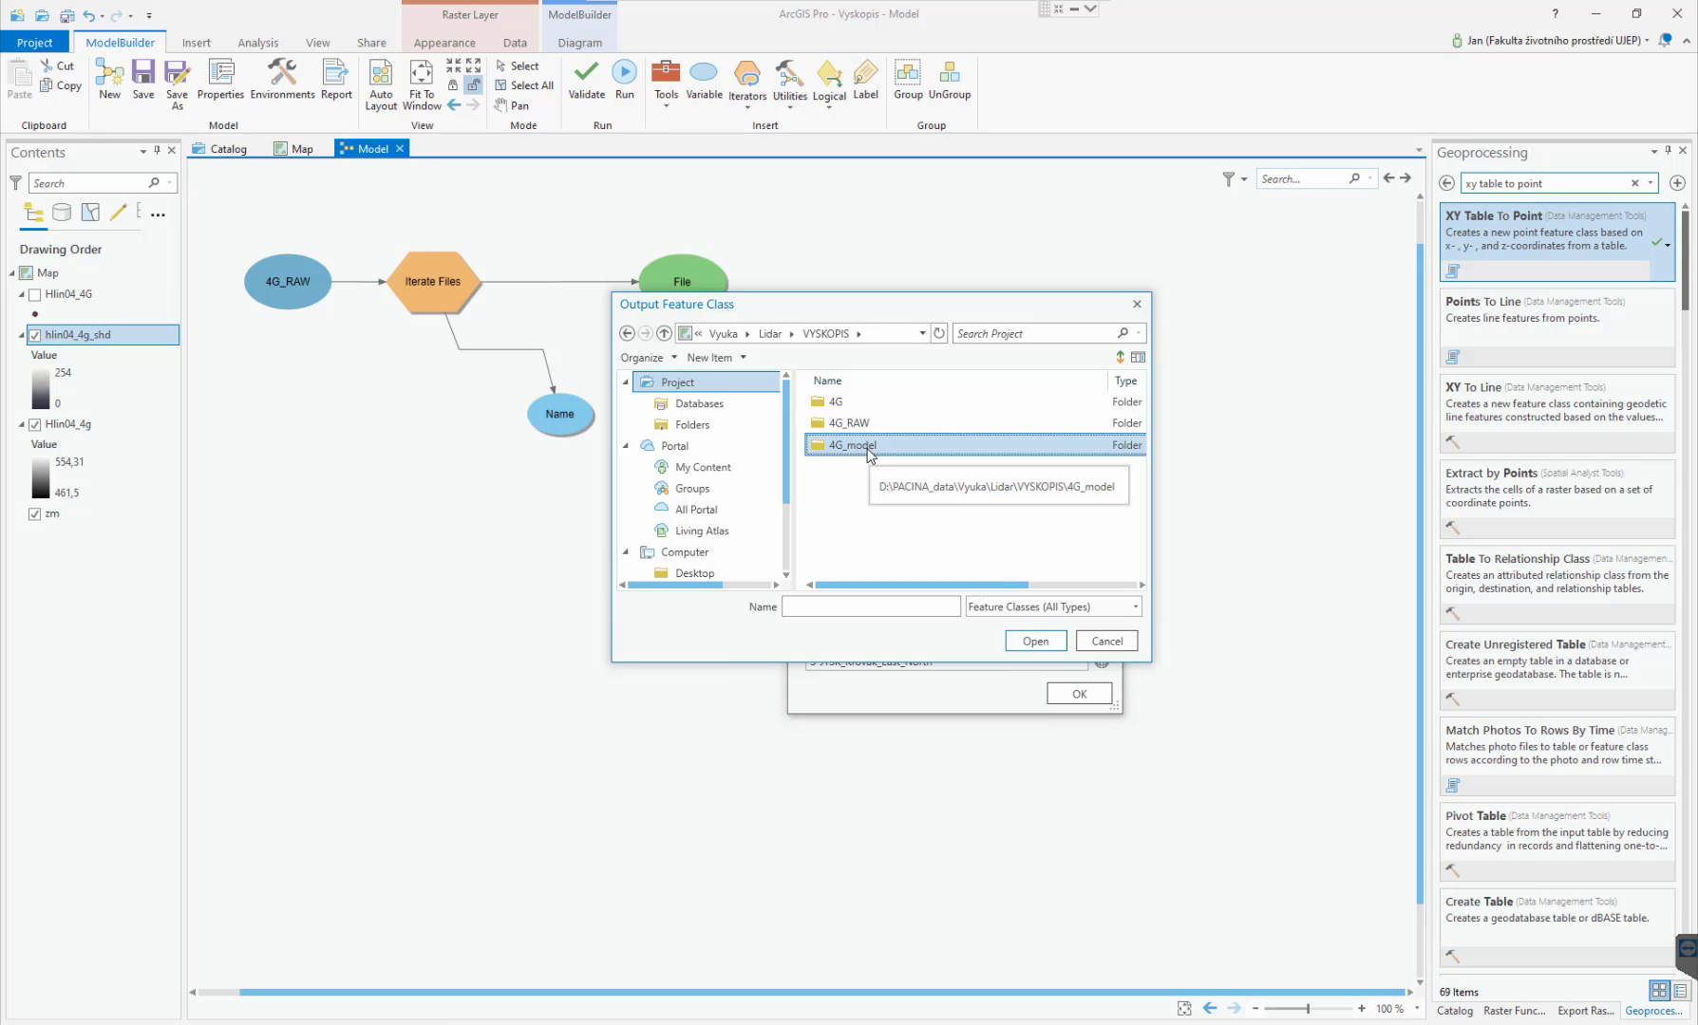
{"action": "double_click", "coordinate": [836, 445]}
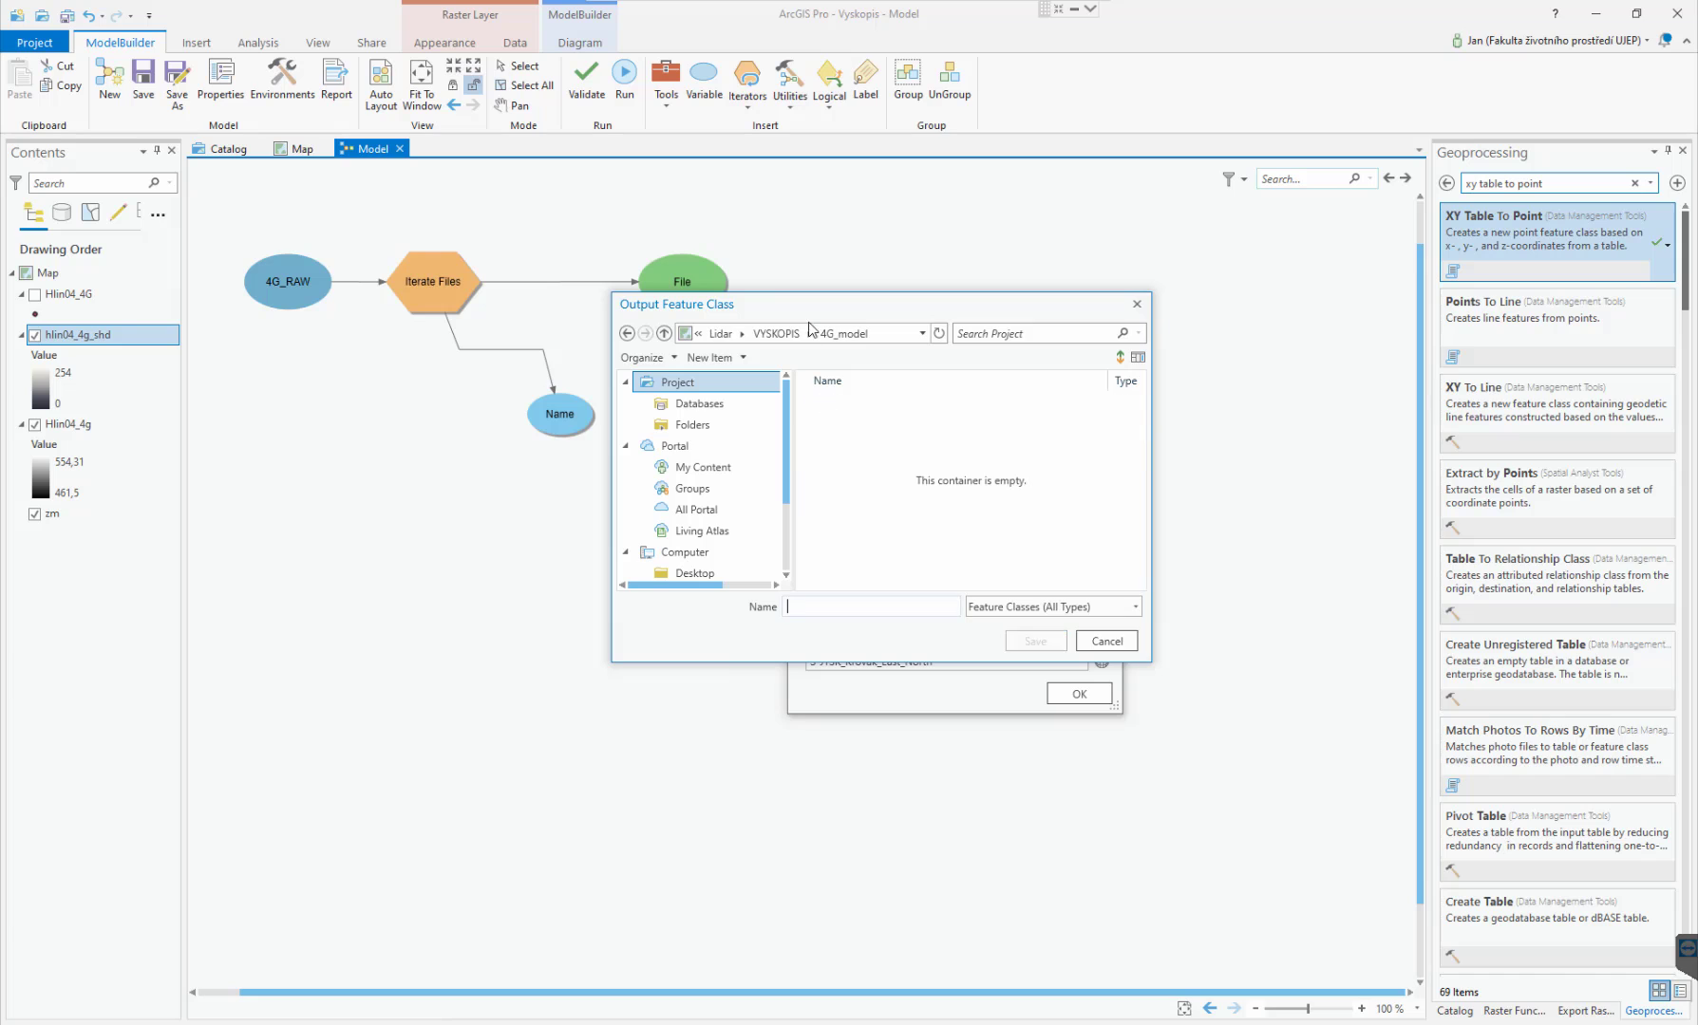
Name the output feature class %Name% in 4G_model, checking the source file names in Total Commander, and accept the XY Table To Point parameters.
{"action": "left_click_drag", "start_coordinate": [807, 315], "coordinate": [1006, 260]}
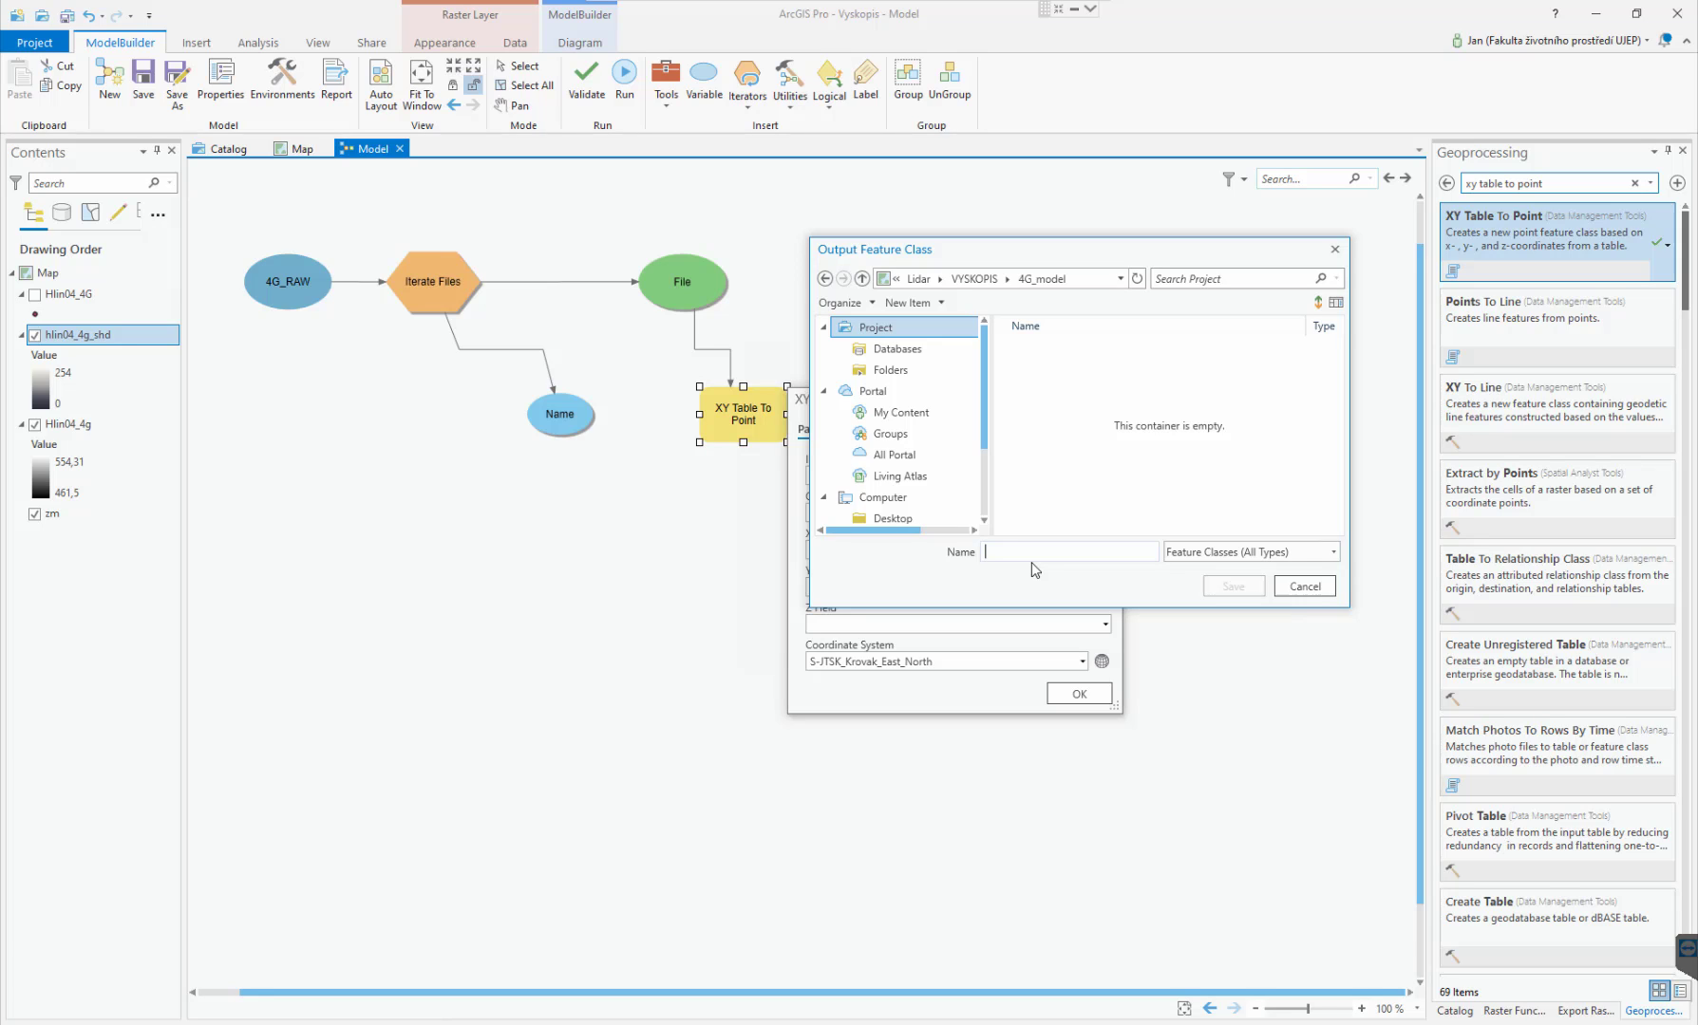
{"action": "type", "text": "%Name%"}
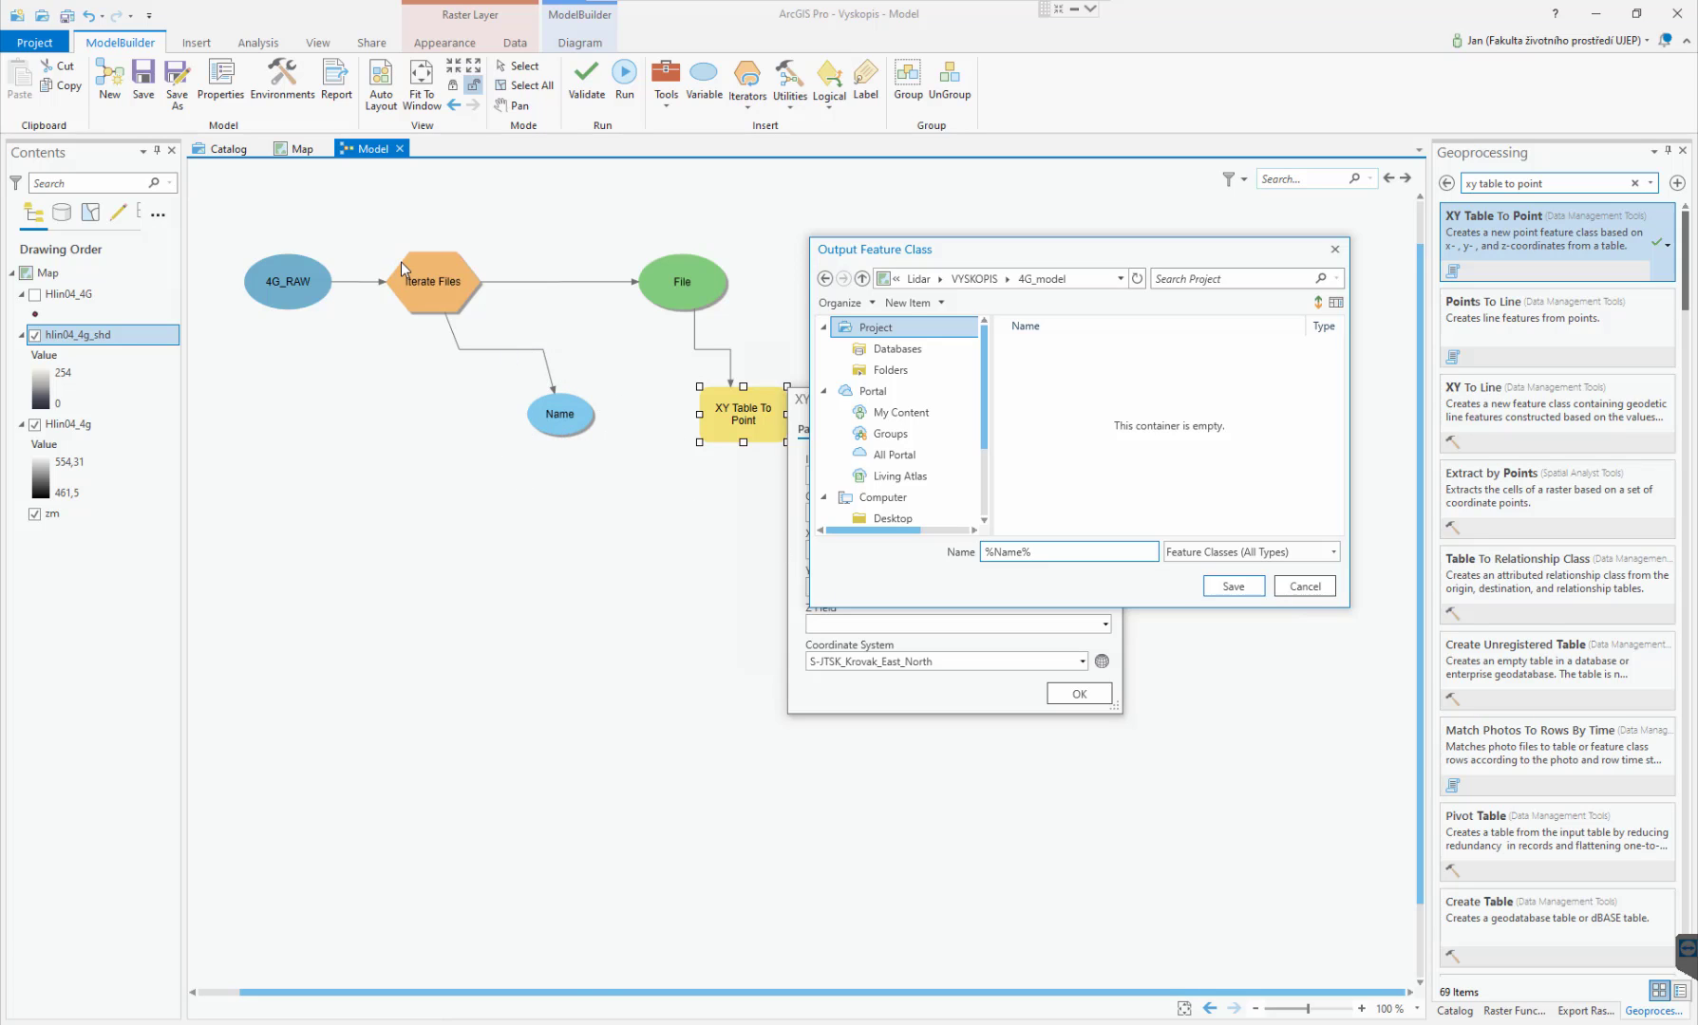
{"action": "key", "text": "alt+Tab"}
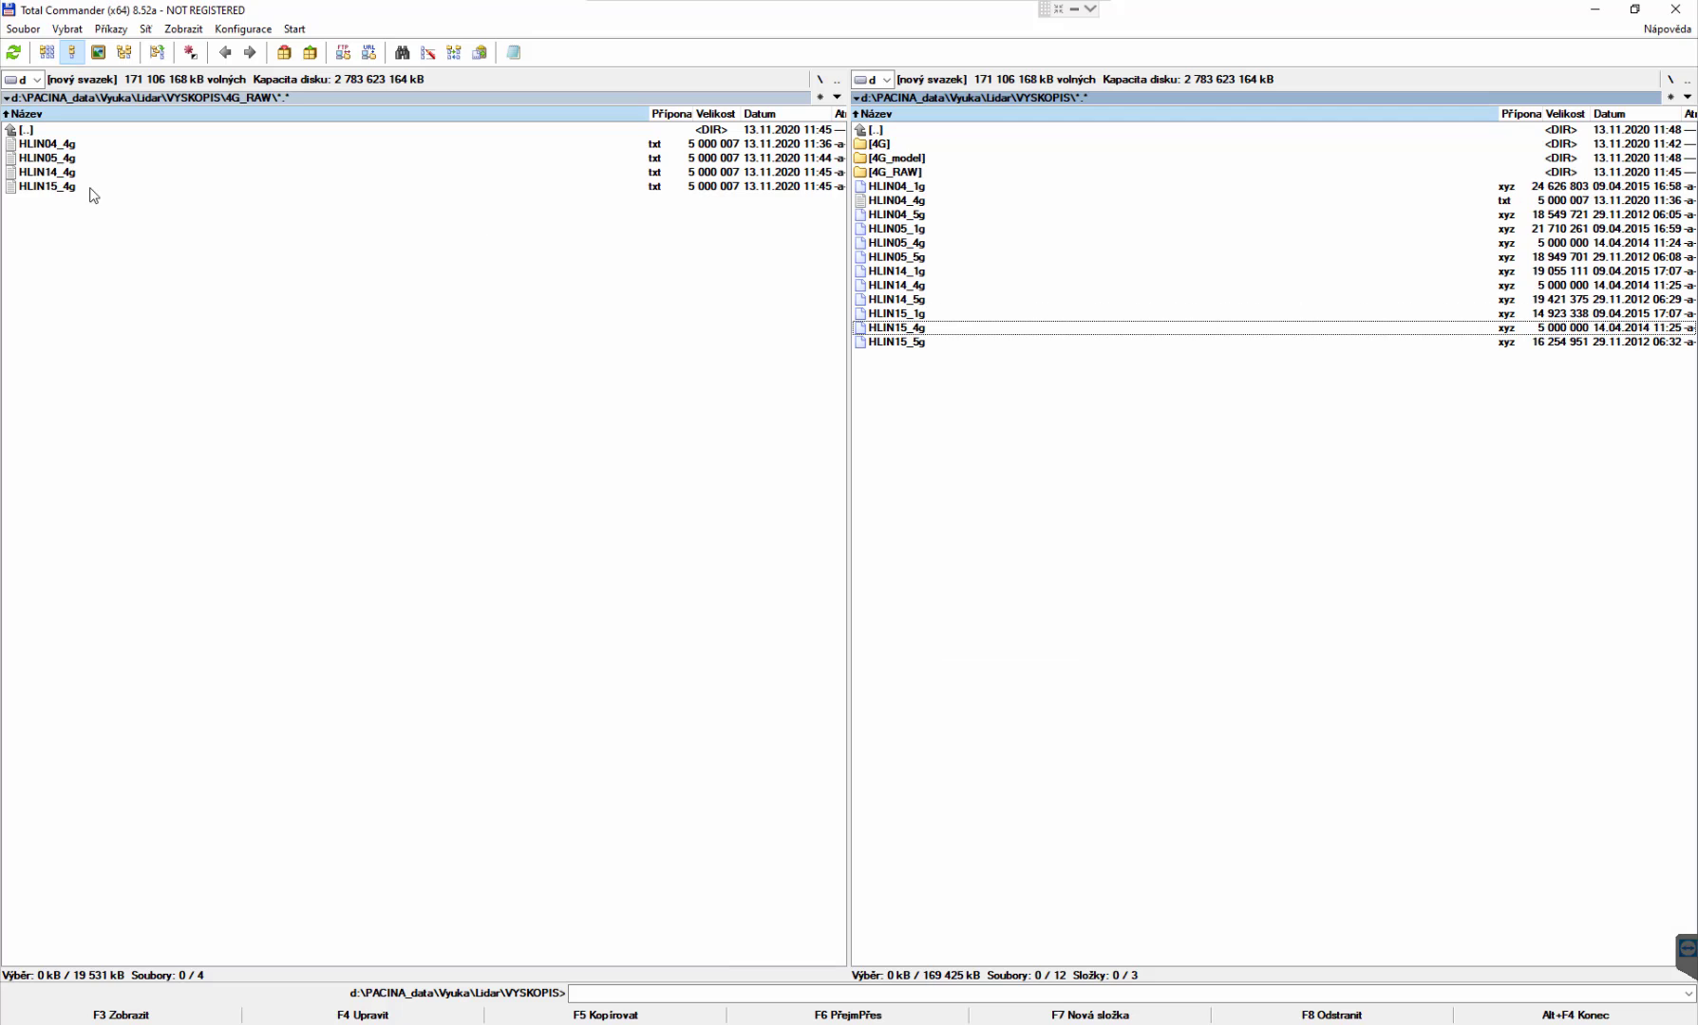
{"action": "key", "text": "Tab"}
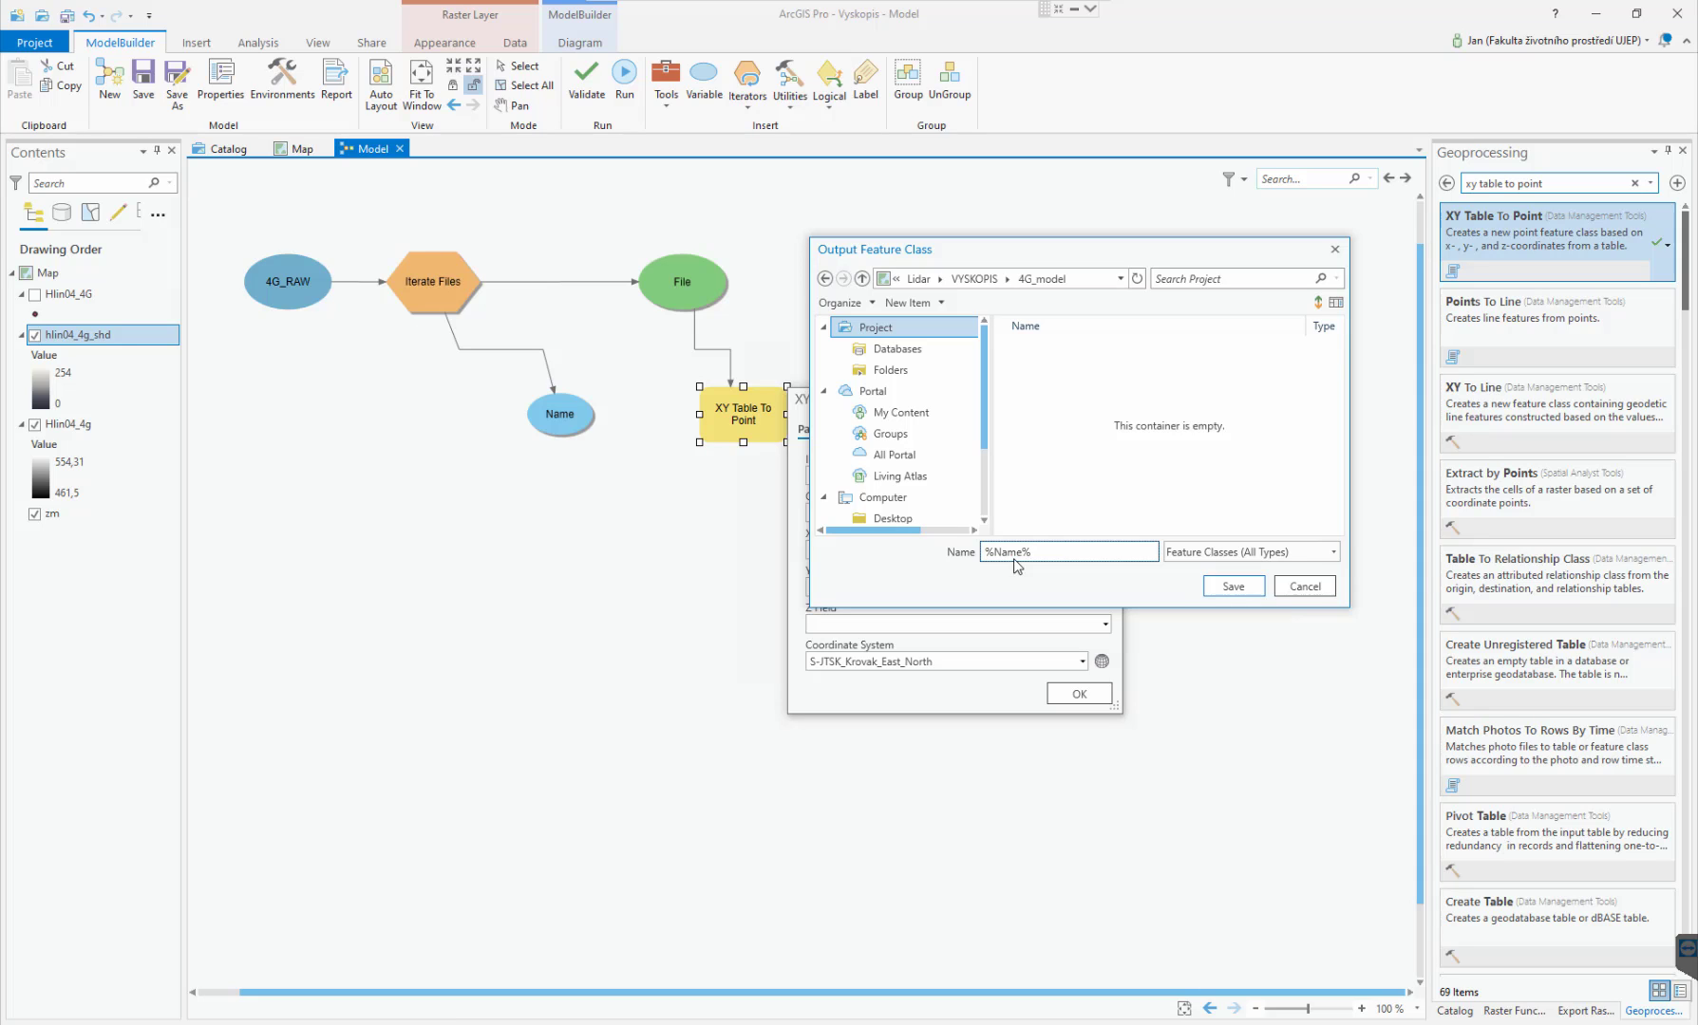
{"action": "left_click", "coordinate": [1223, 588]}
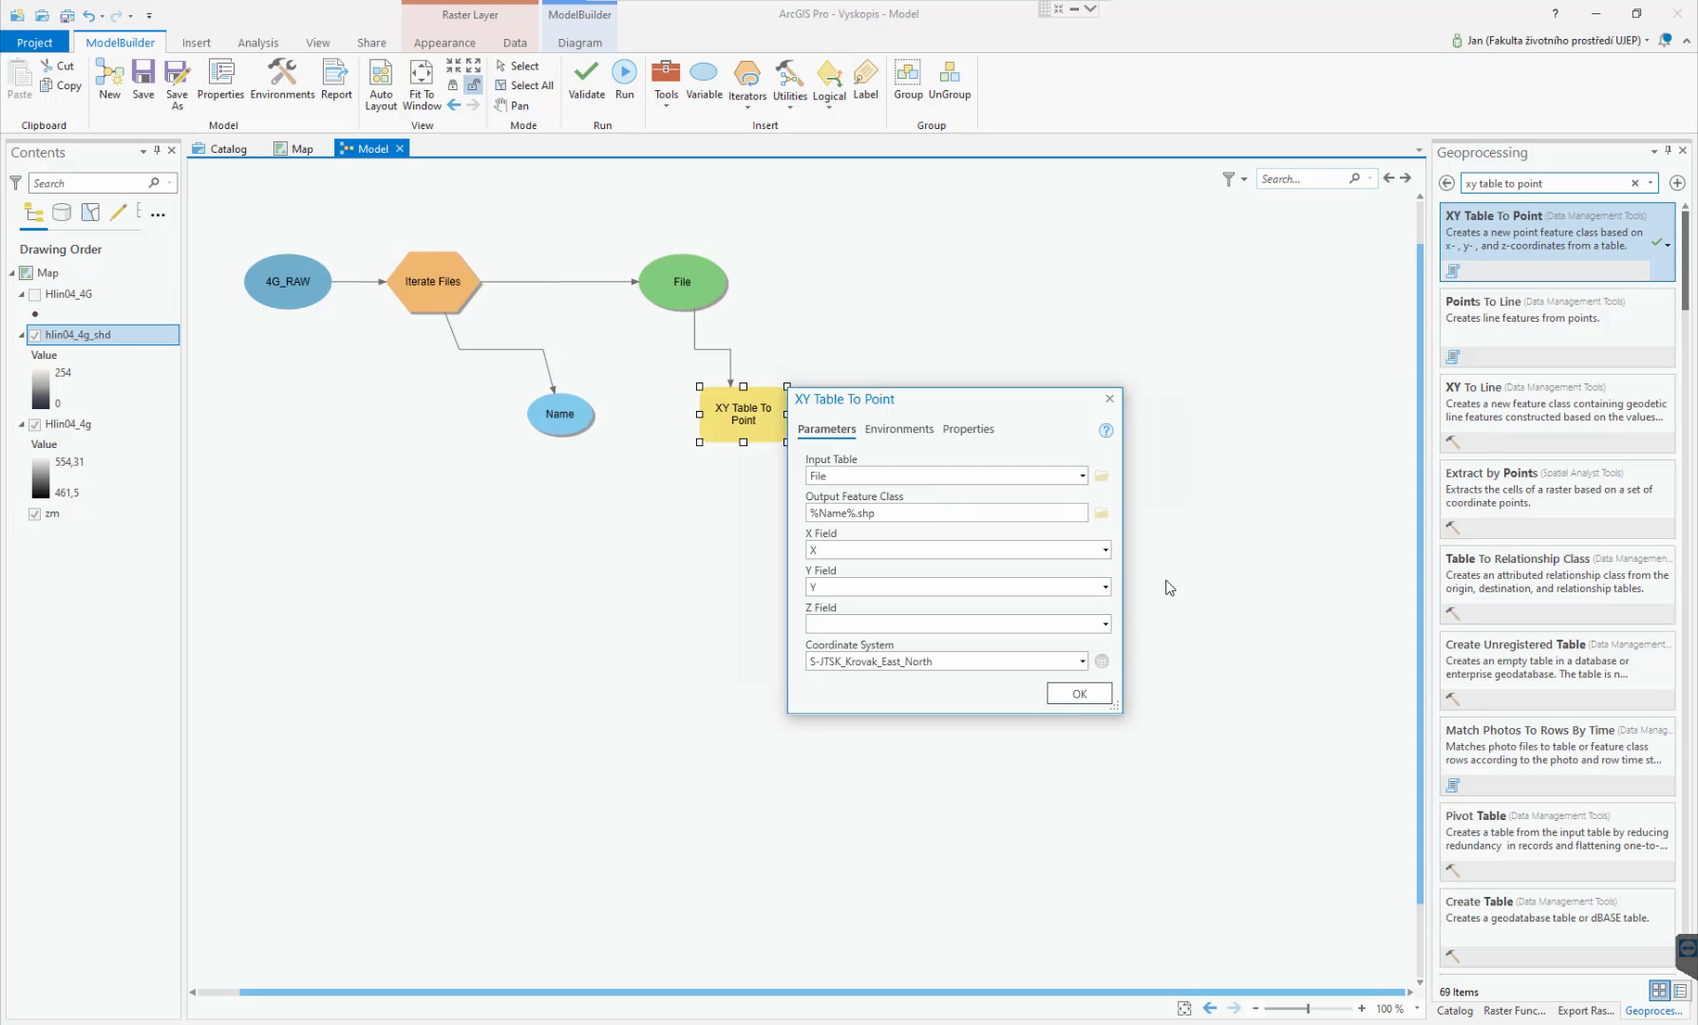
{"action": "left_click", "coordinate": [1078, 696]}
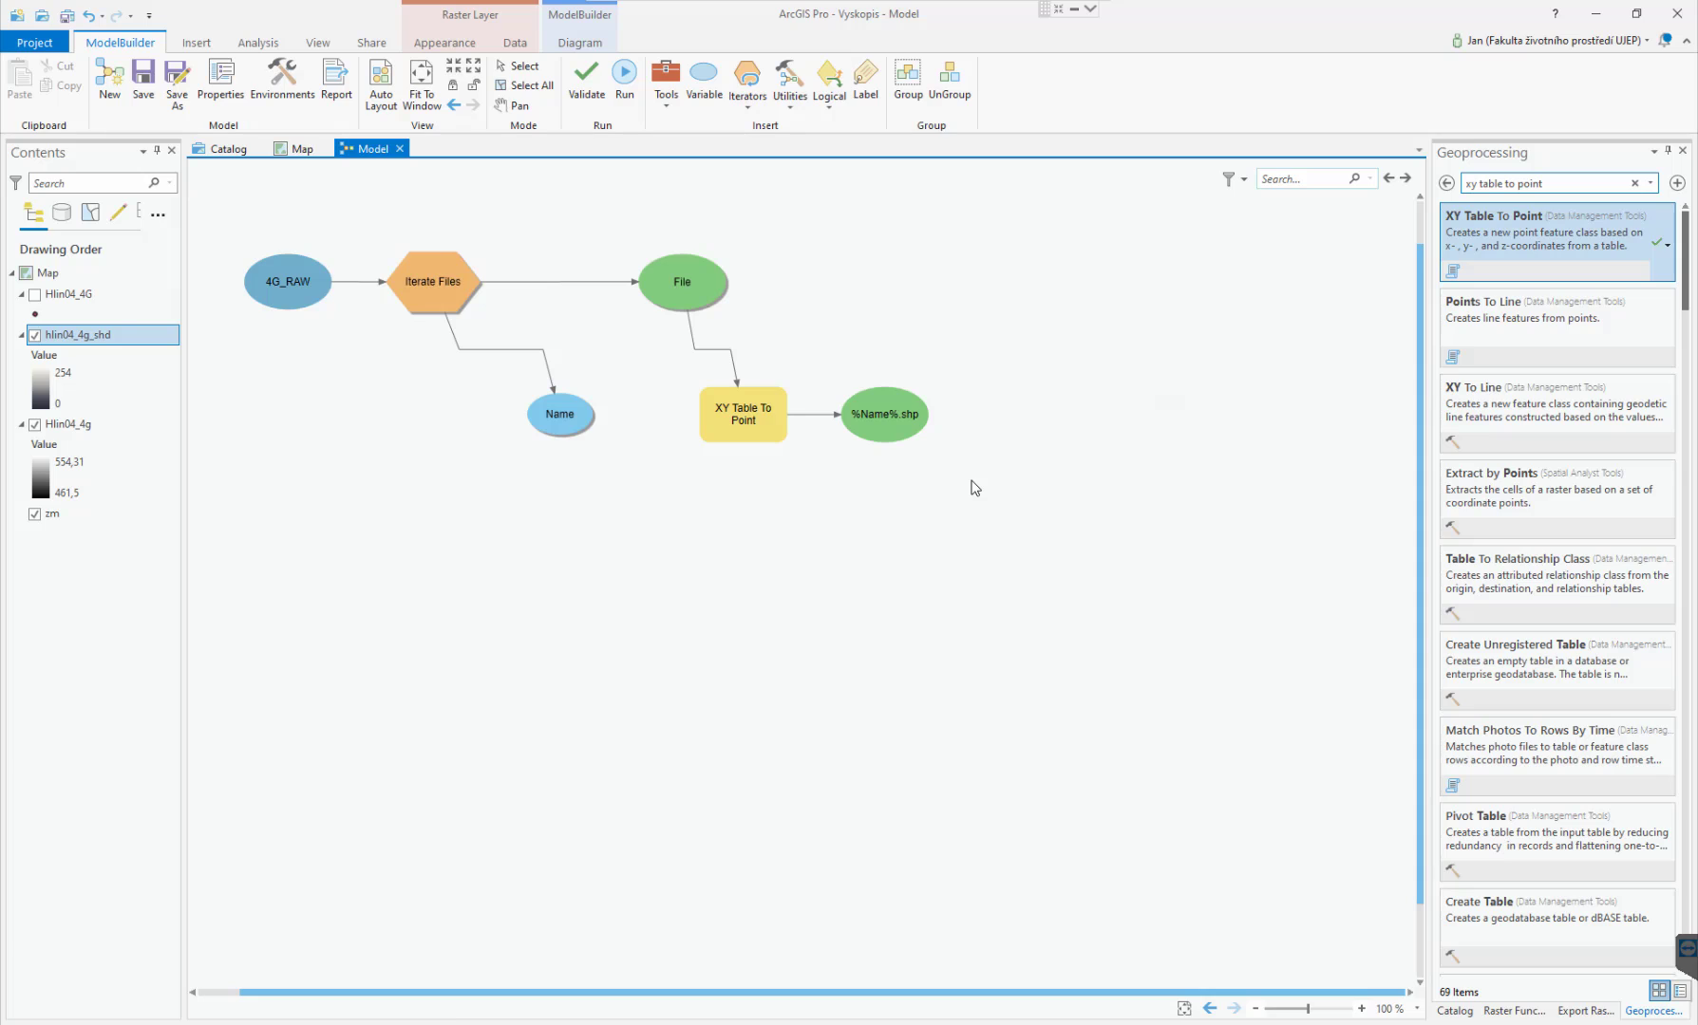
Find the Point to Raster tool, add it to the model, and connect %Name%.shp to it as Input Features.
{"action": "left_click", "coordinate": [1565, 180]}
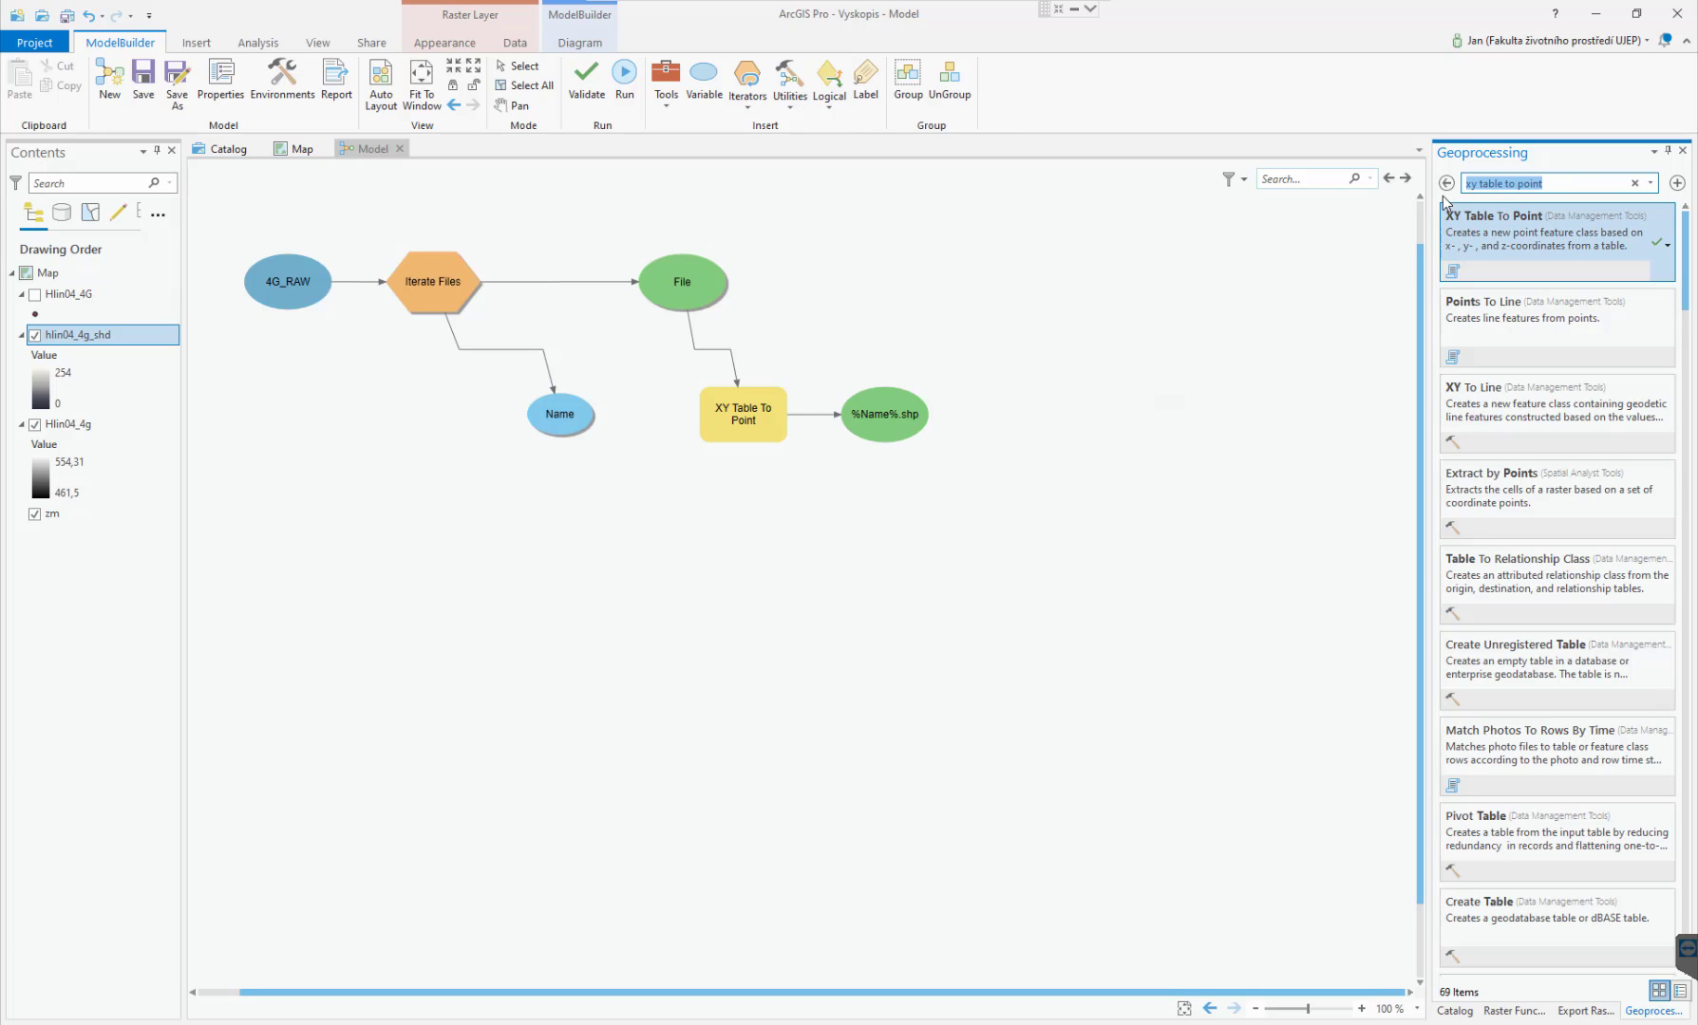
{"action": "type", "text": "point to raster"}
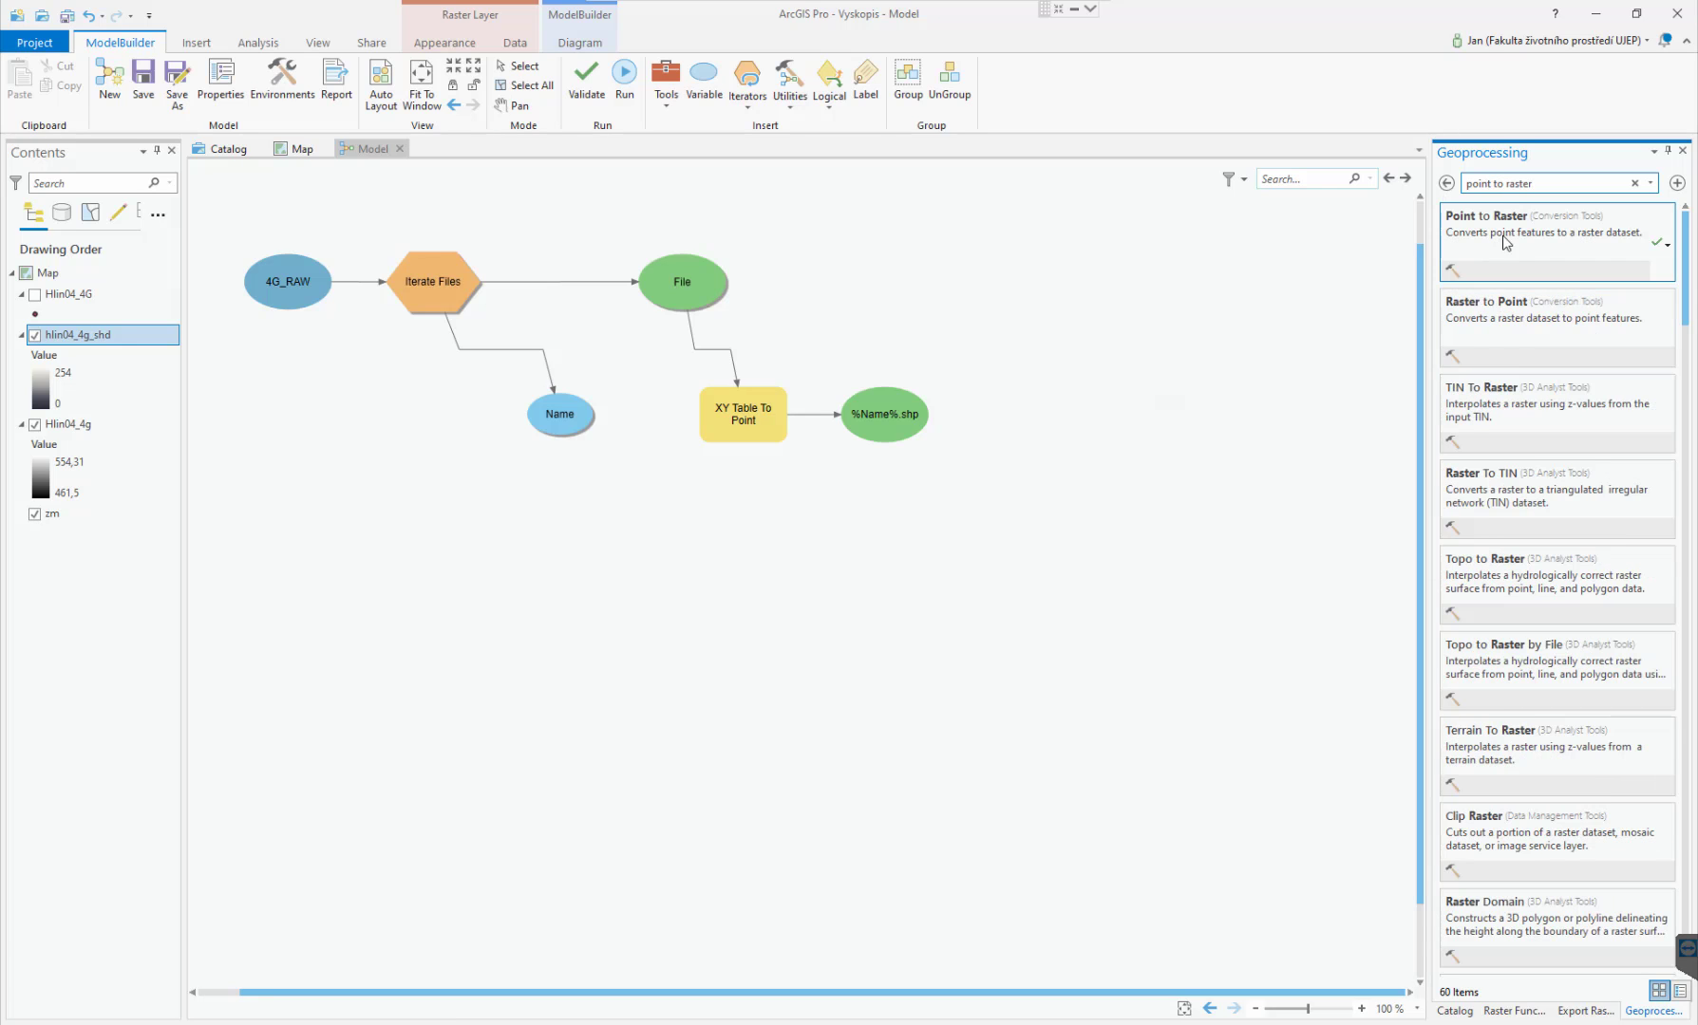
{"action": "left_click_drag", "start_coordinate": [1505, 236], "coordinate": [788, 619]}
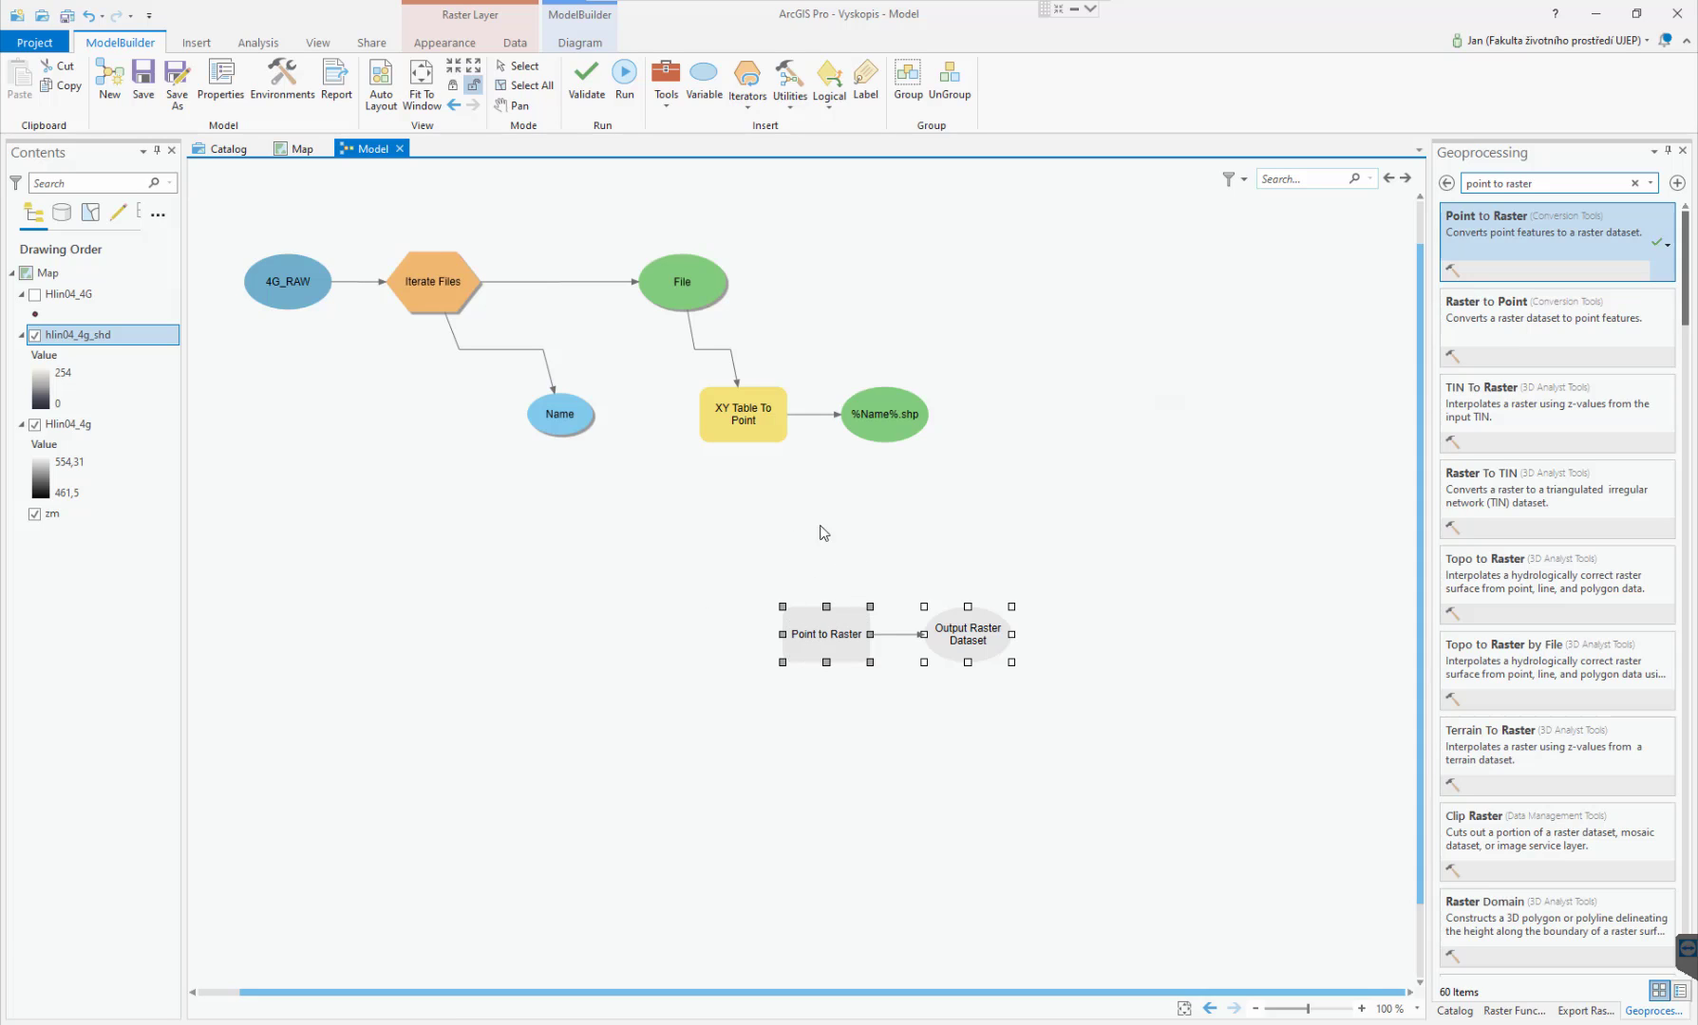
{"action": "left_click_drag", "start_coordinate": [884, 426], "coordinate": [839, 623]}
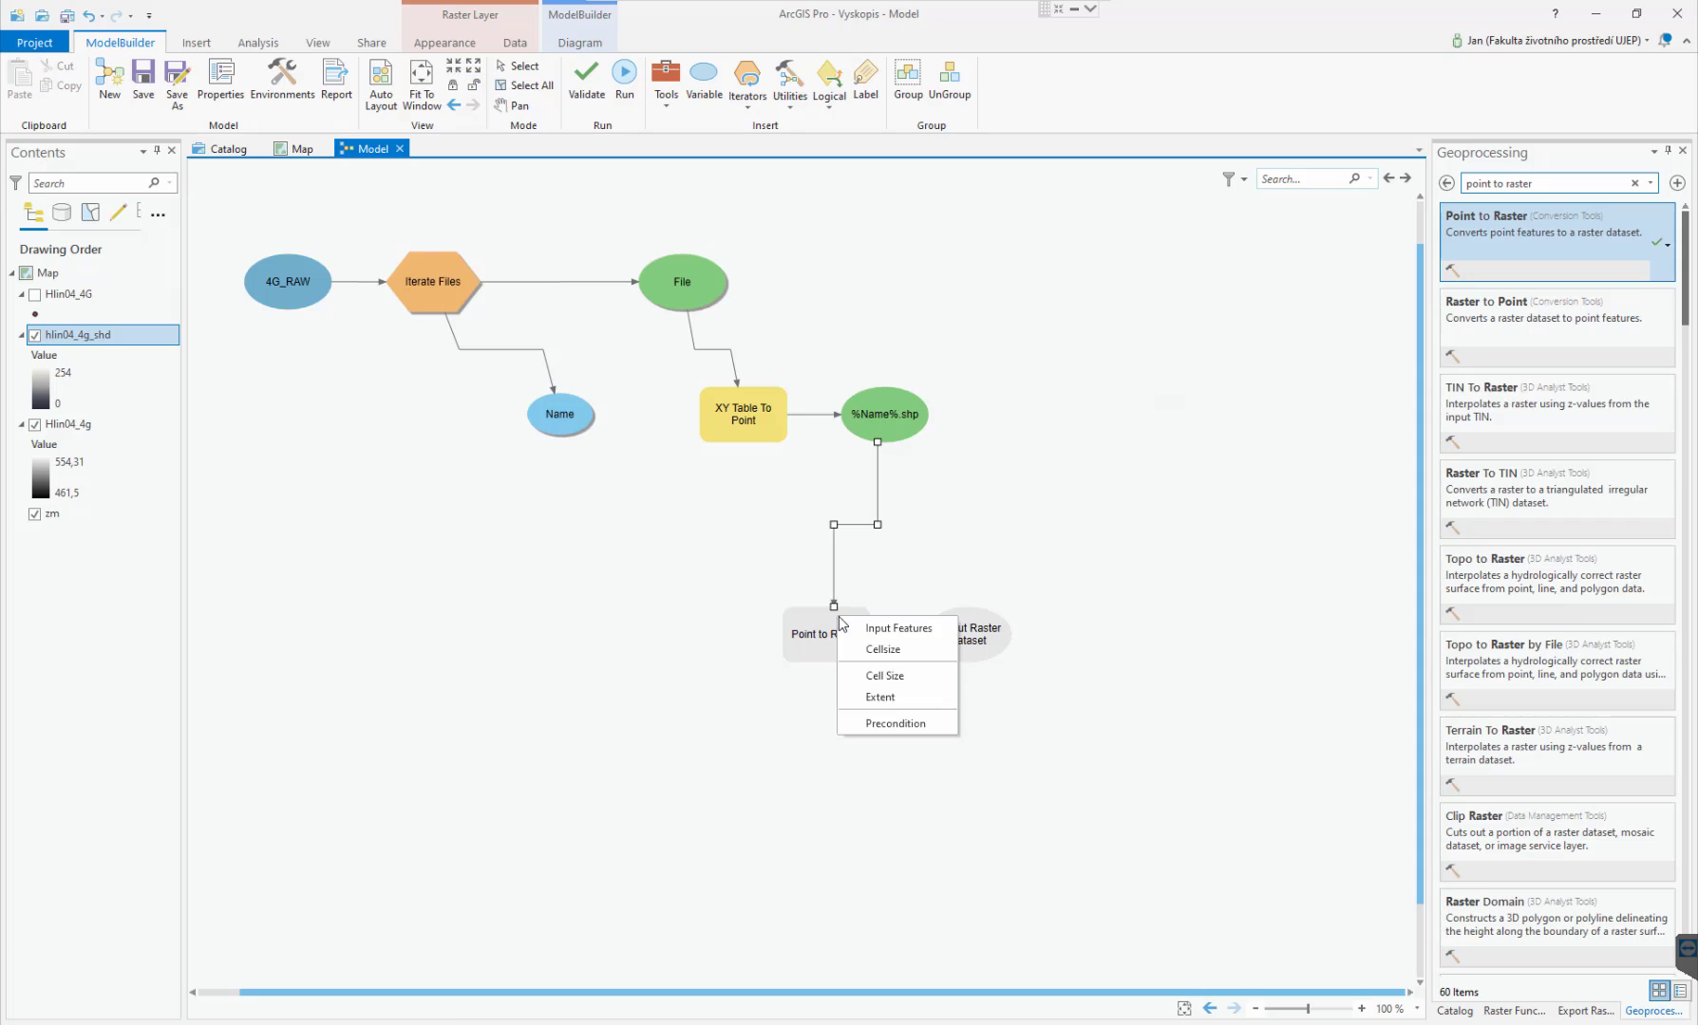
{"action": "left_click", "coordinate": [928, 637]}
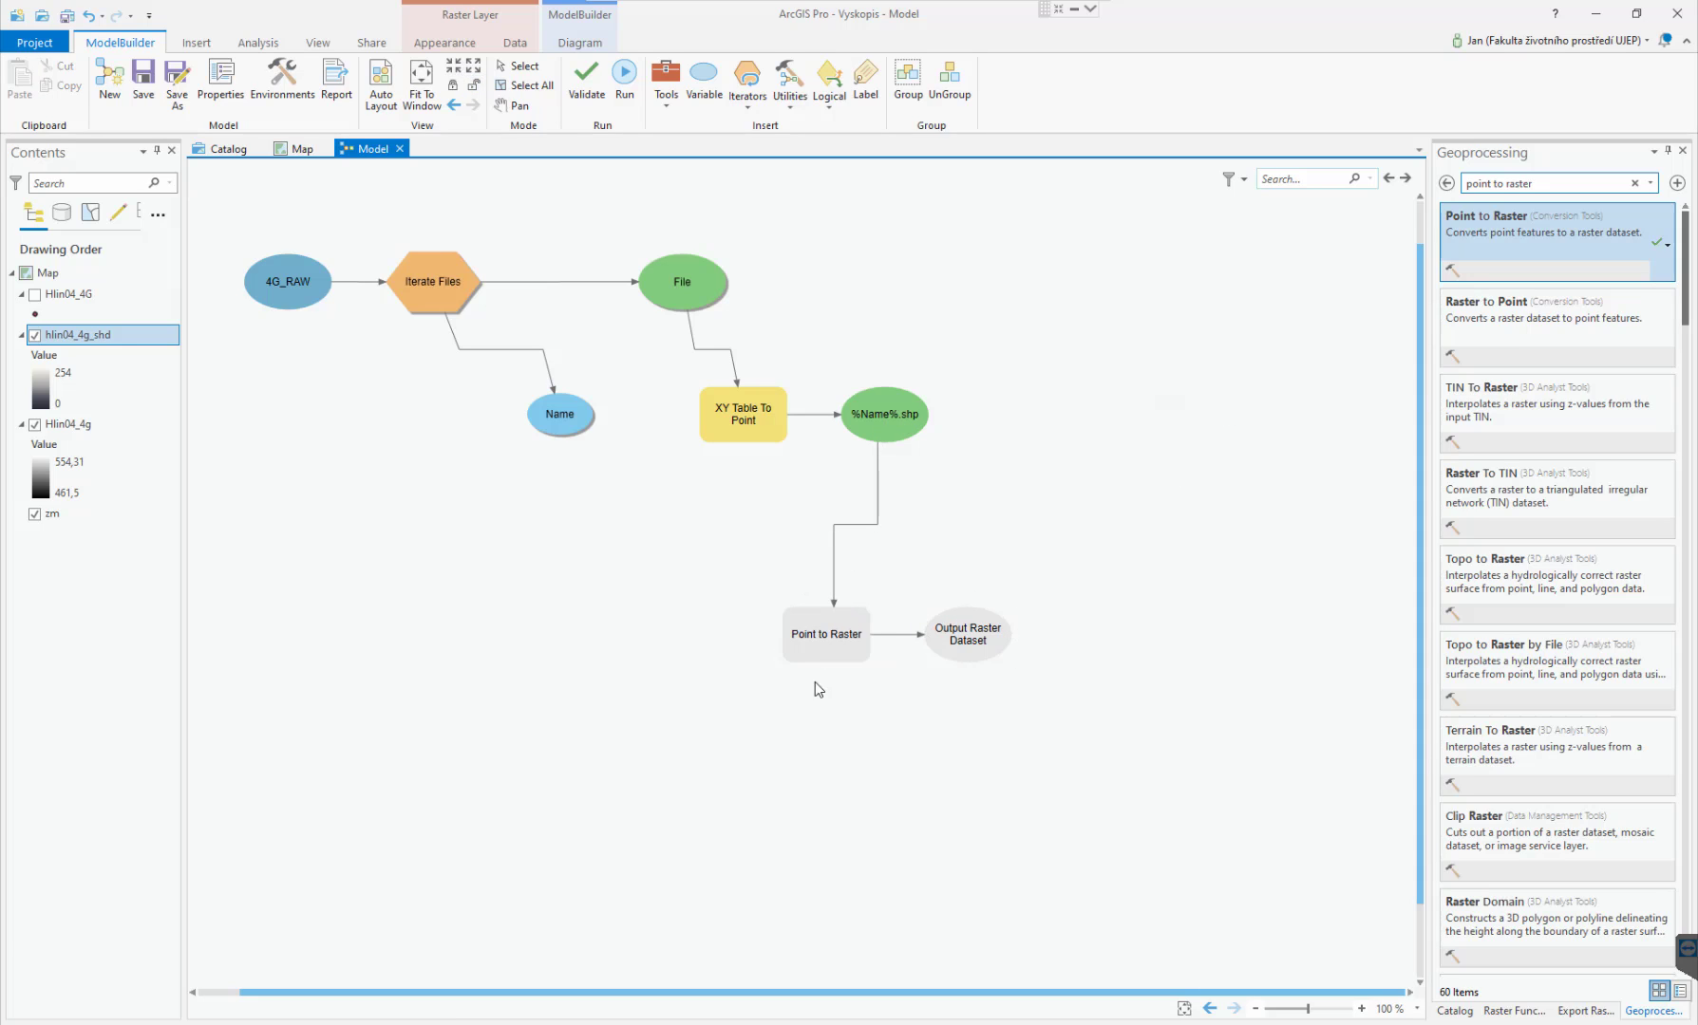
Open the Point to Raster parameters and set the Value field to Z.
{"action": "left_click", "coordinate": [822, 638]}
{"action": "double_click", "coordinate": [822, 638]}
{"action": "left_click_drag", "start_coordinate": [1019, 625], "coordinate": [1139, 409]}
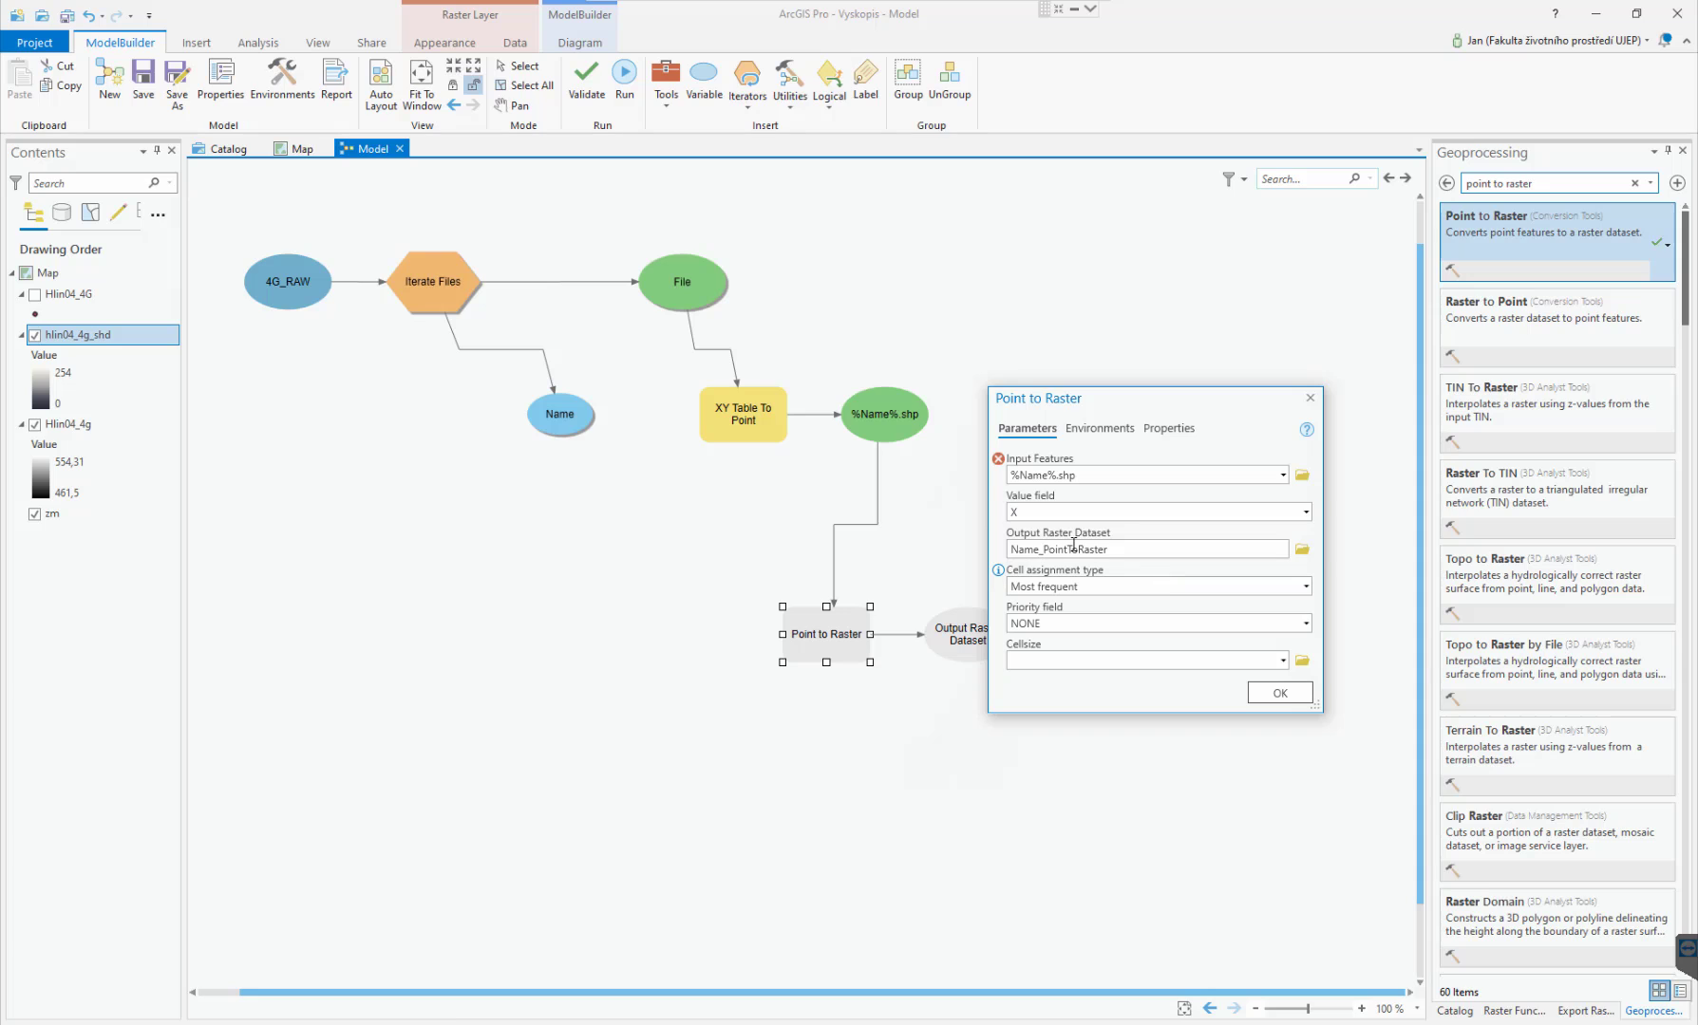
{"action": "mouse_move", "coordinate": [999, 460]}
{"action": "left_click", "coordinate": [1300, 512]}
{"action": "left_click", "coordinate": [1284, 570]}
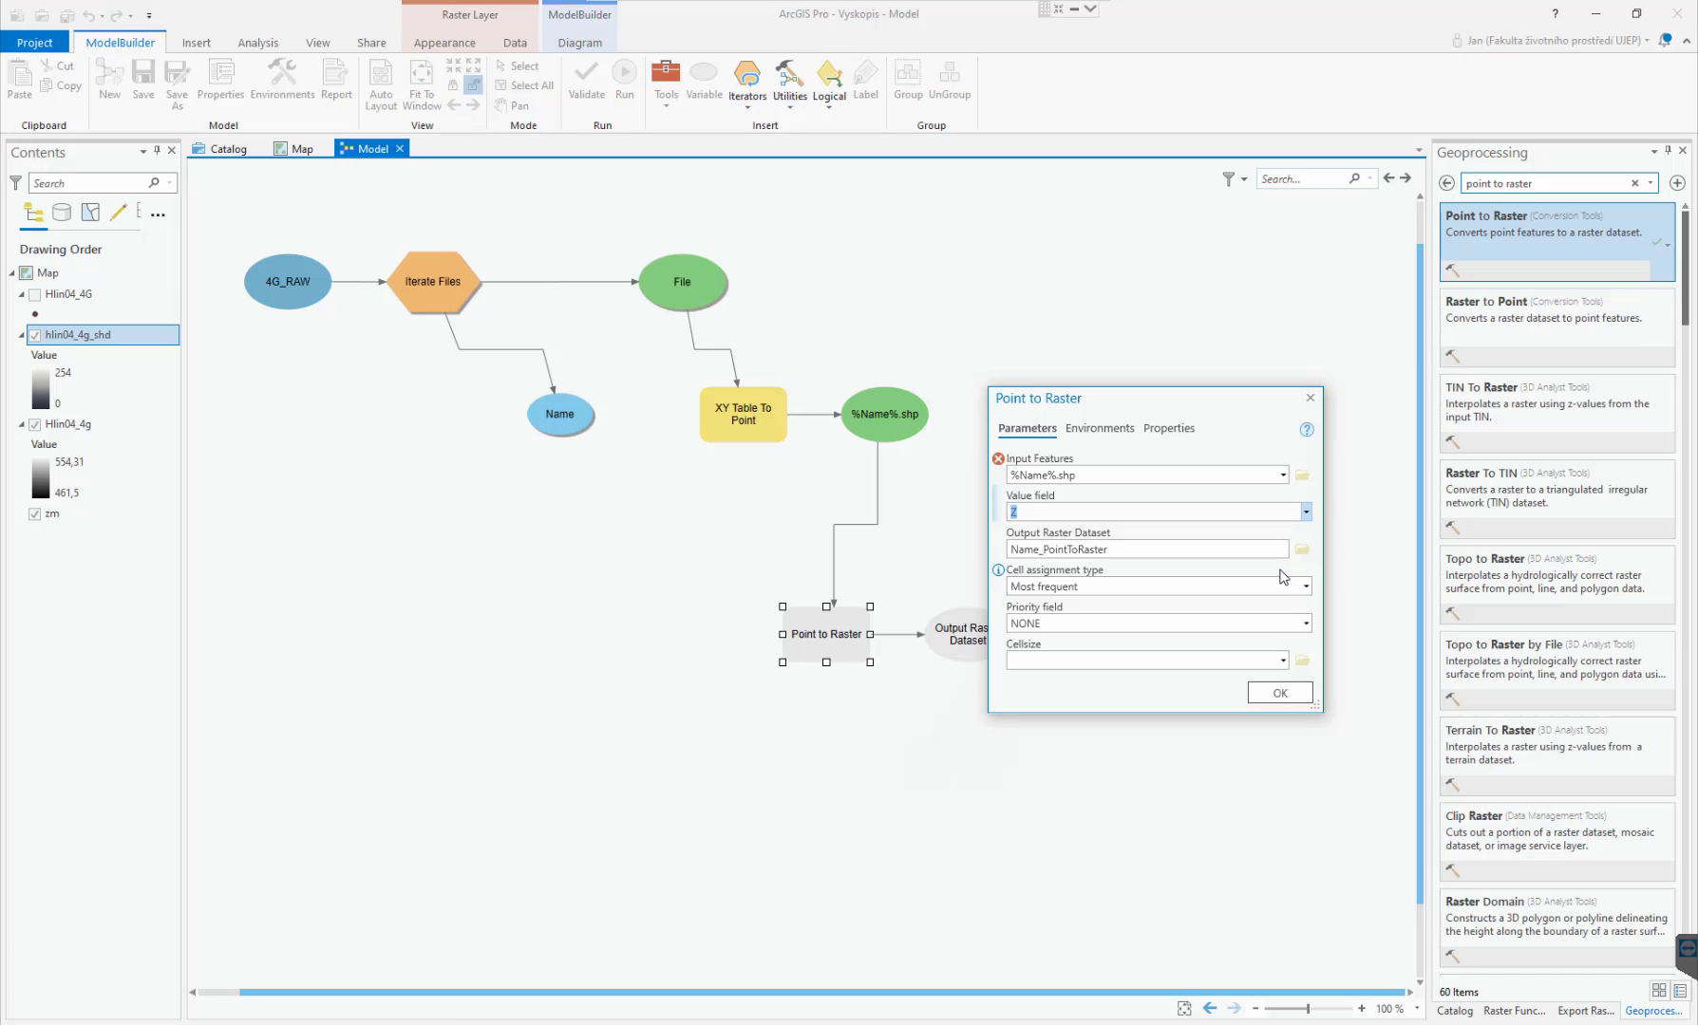
Create a 4G_GRID folder inside 4G_model and open it as the location for the Point to Raster output.
{"action": "left_click", "coordinate": [1303, 551]}
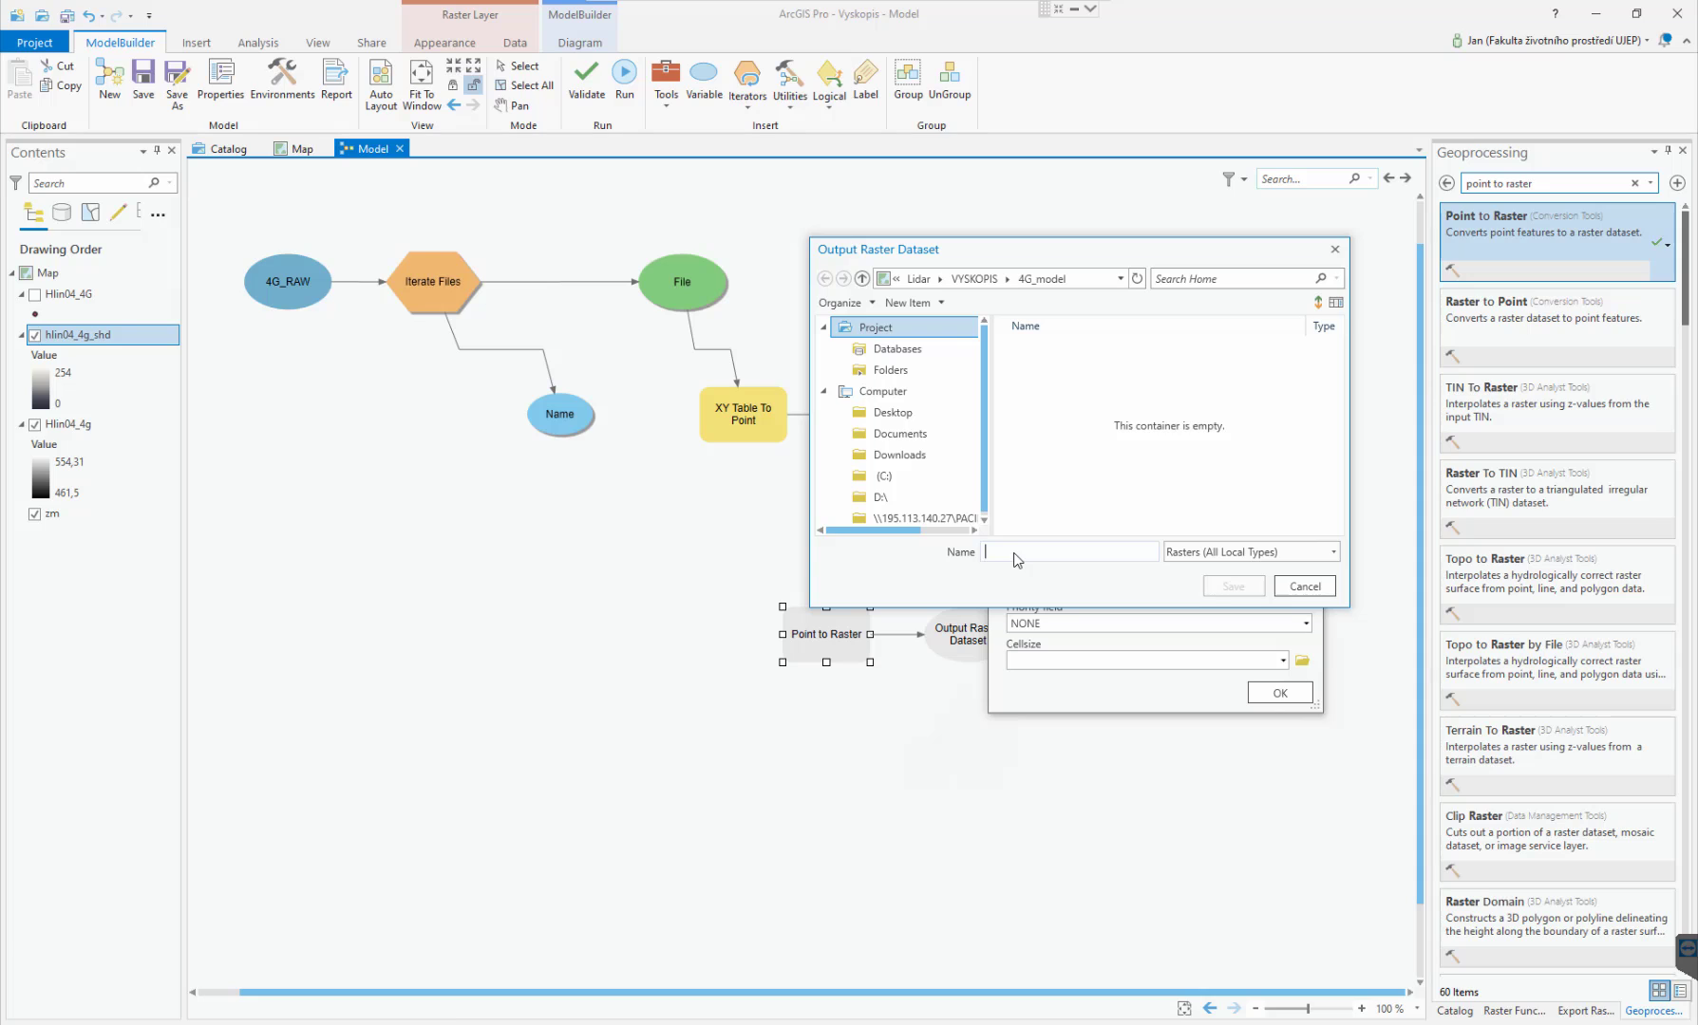
{"action": "left_click", "coordinate": [909, 303]}
{"action": "left_click", "coordinate": [915, 323]}
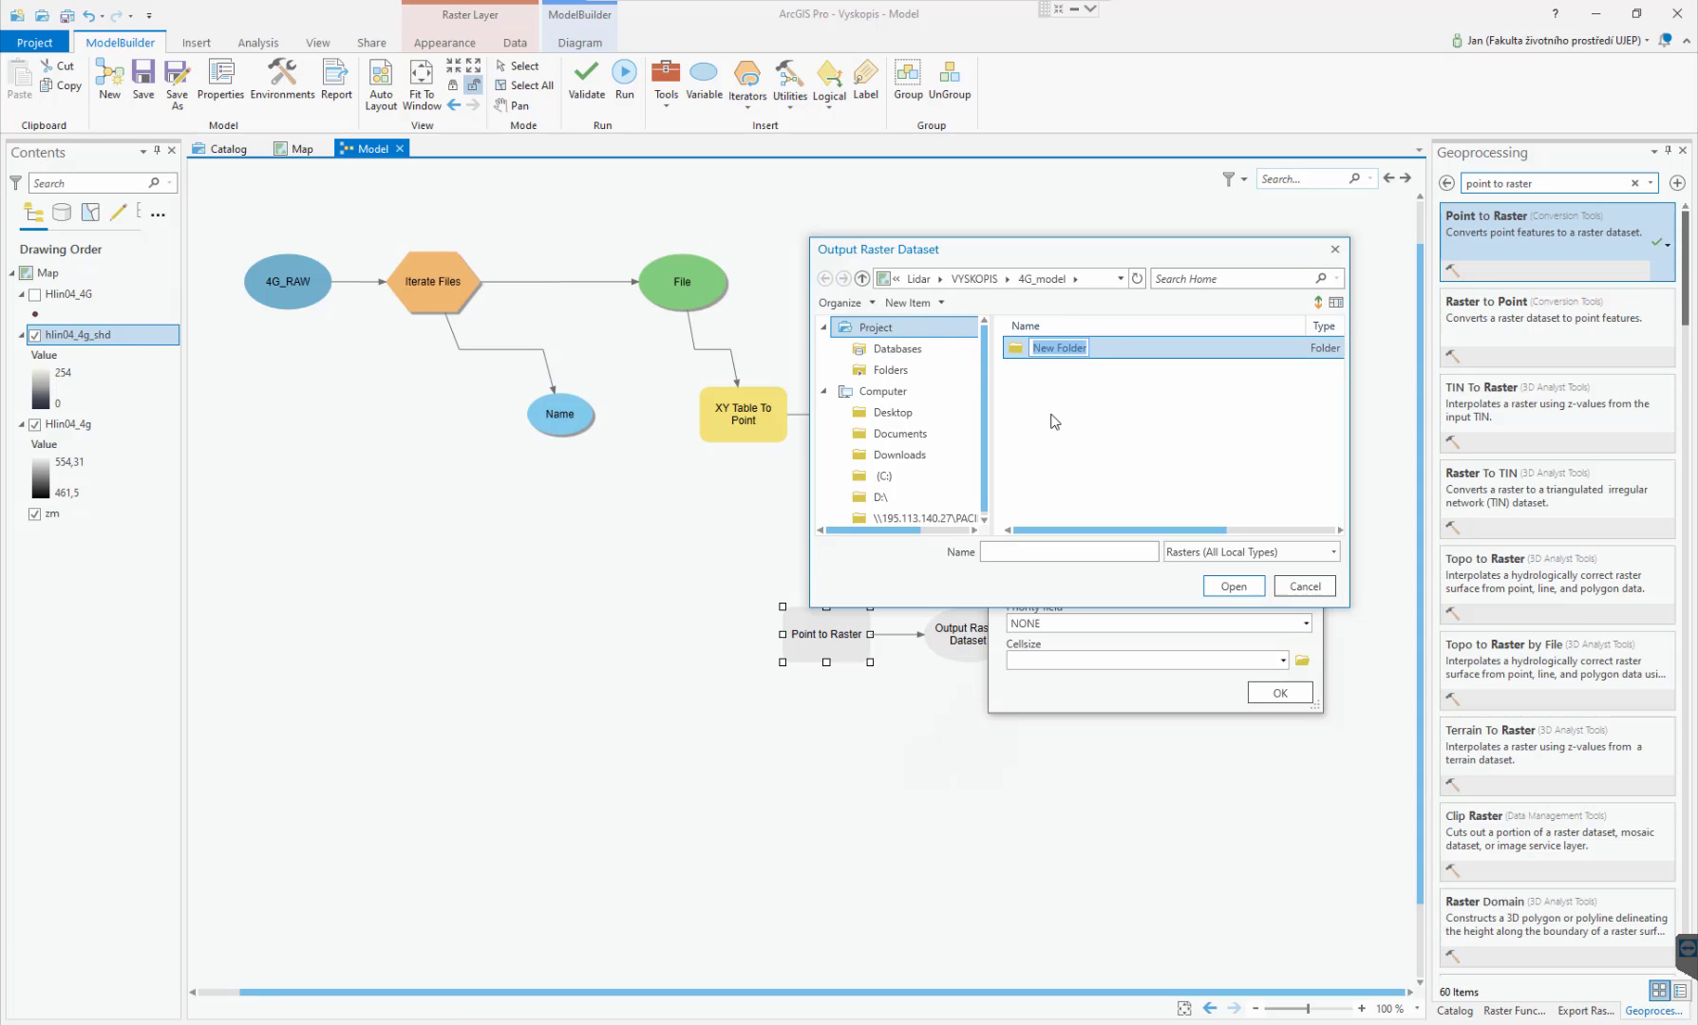
{"action": "type", "text": "4G_GRID"}
{"action": "key", "text": "Return"}
{"action": "double_click", "coordinate": [1040, 352]}
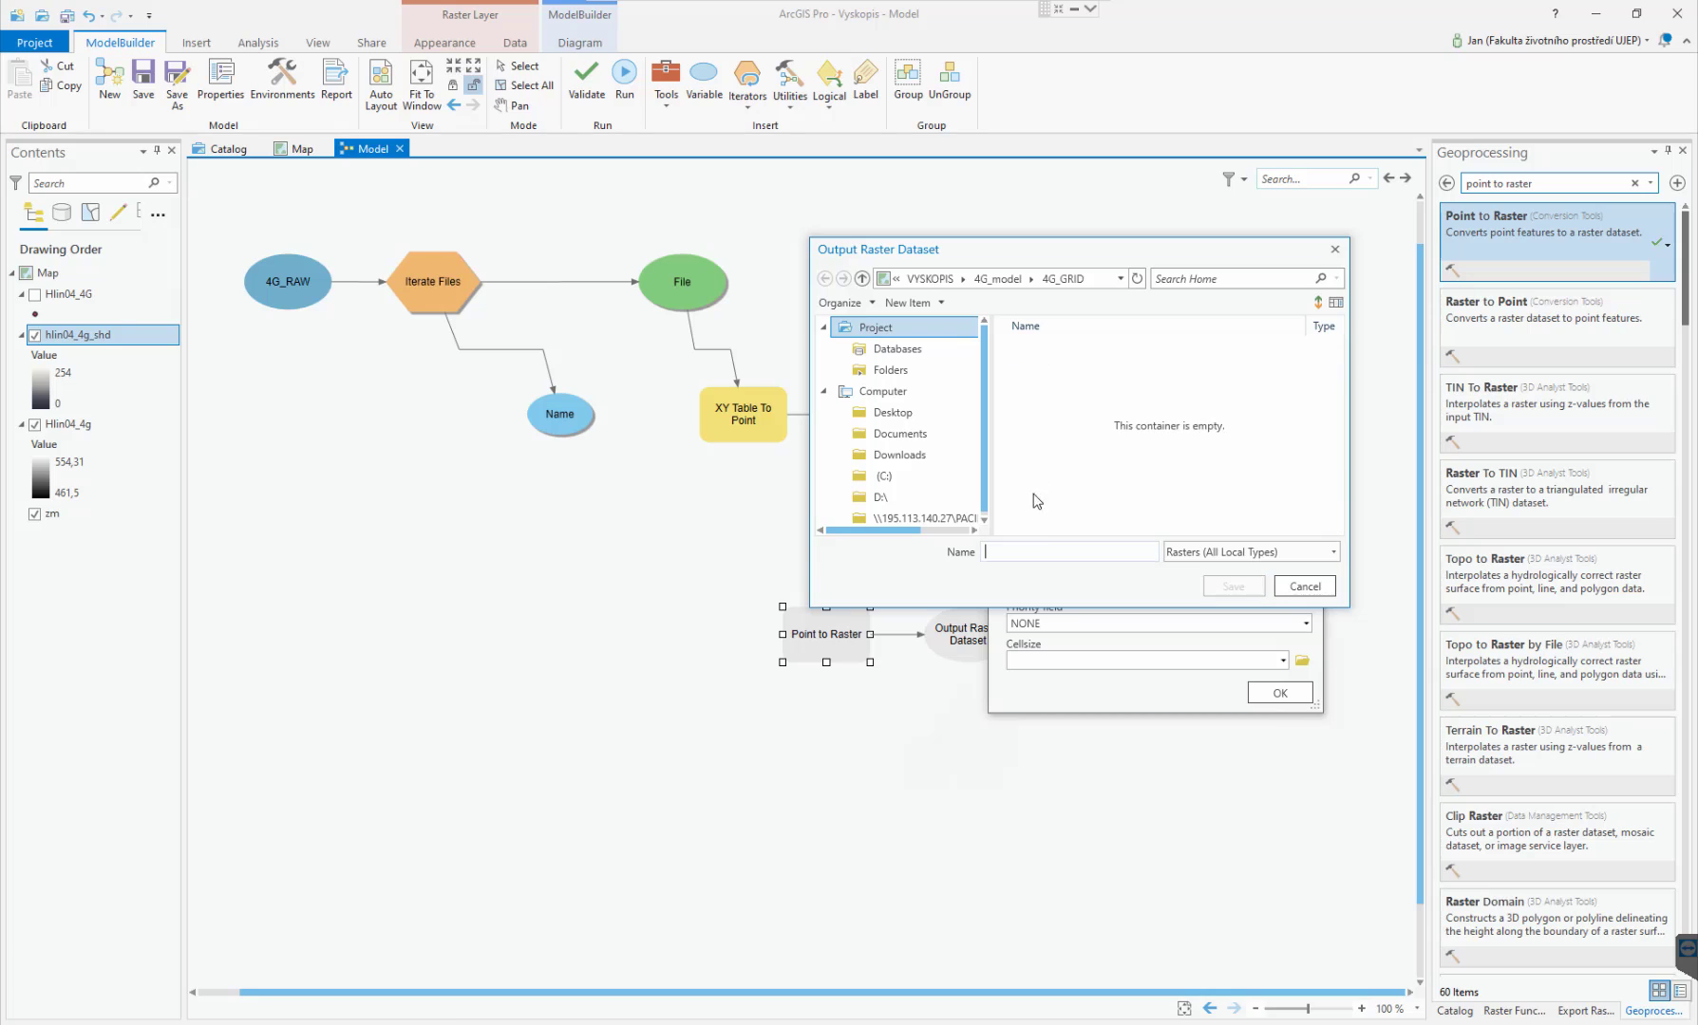
Name the output raster dataset %Name% in the 4G_GRID folder and save it.
{"action": "left_click", "coordinate": [1035, 554]}
{"action": "type", "text": "%Name"}
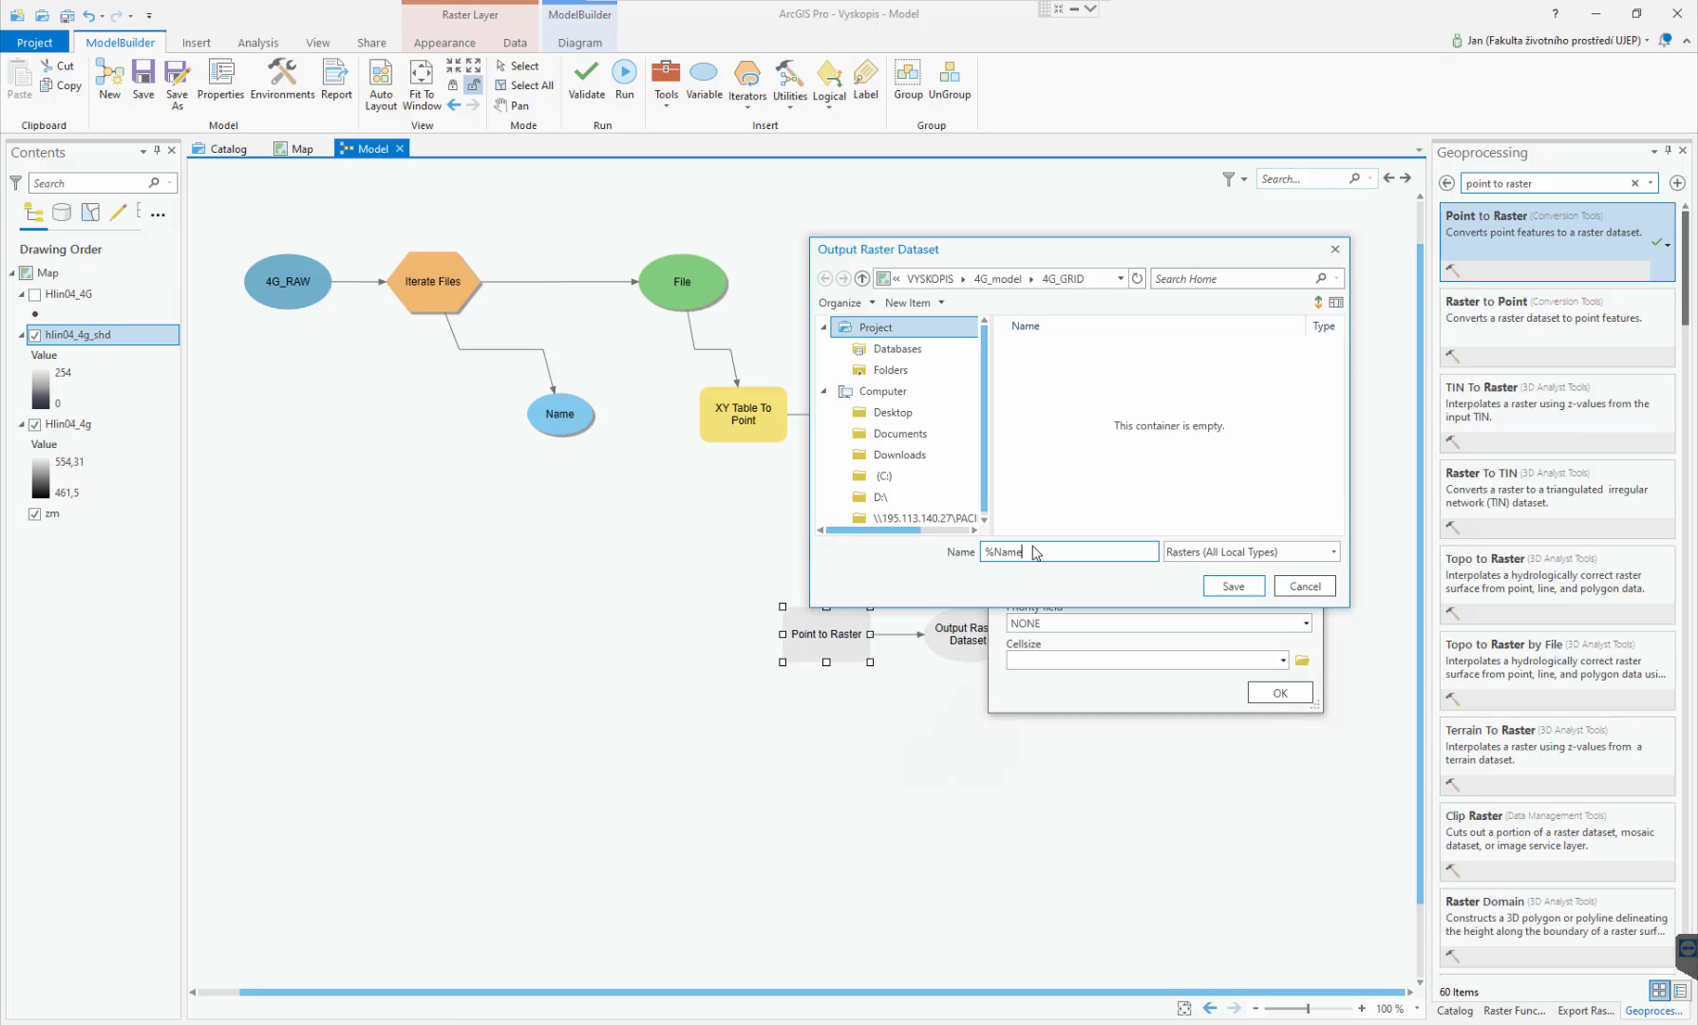
{"action": "type", "text": "%"}
{"action": "left_click", "coordinate": [1232, 588]}
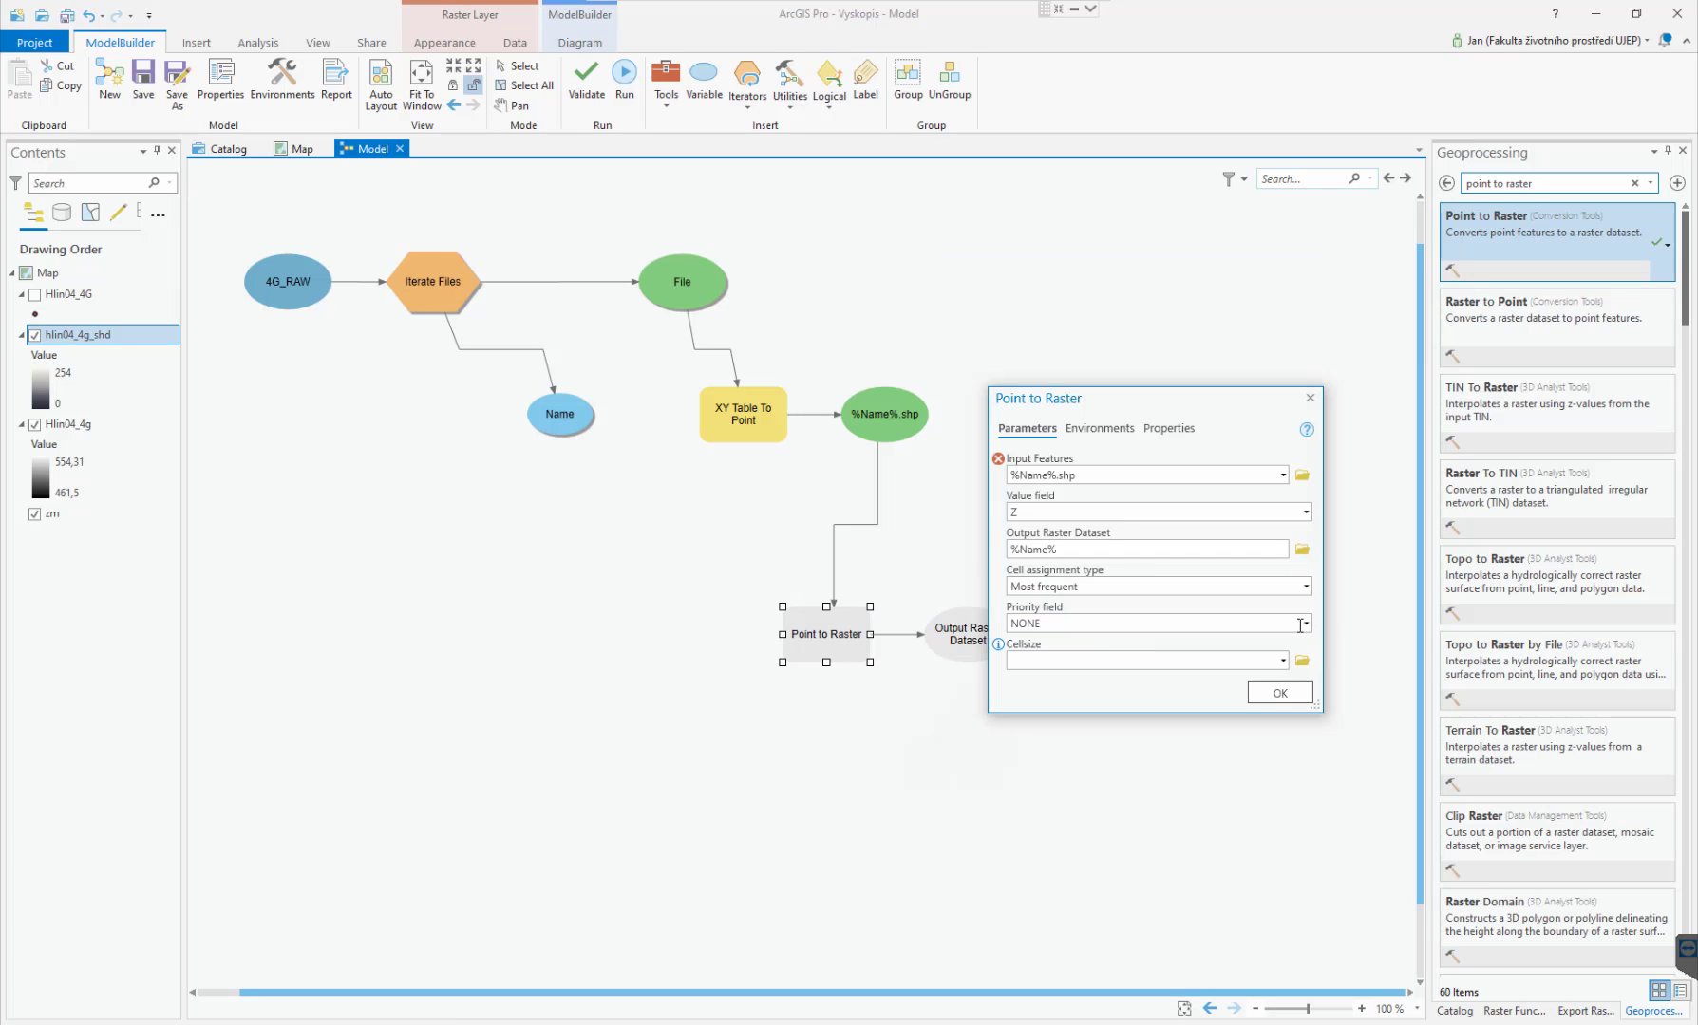
Set the cell size to 5, reselect %Name%.shp as Input Features, and accept the Point to Raster parameters.
{"action": "left_click", "coordinate": [1228, 658]}
{"action": "type", "text": "5"}
{"action": "left_click", "coordinate": [1283, 476]}
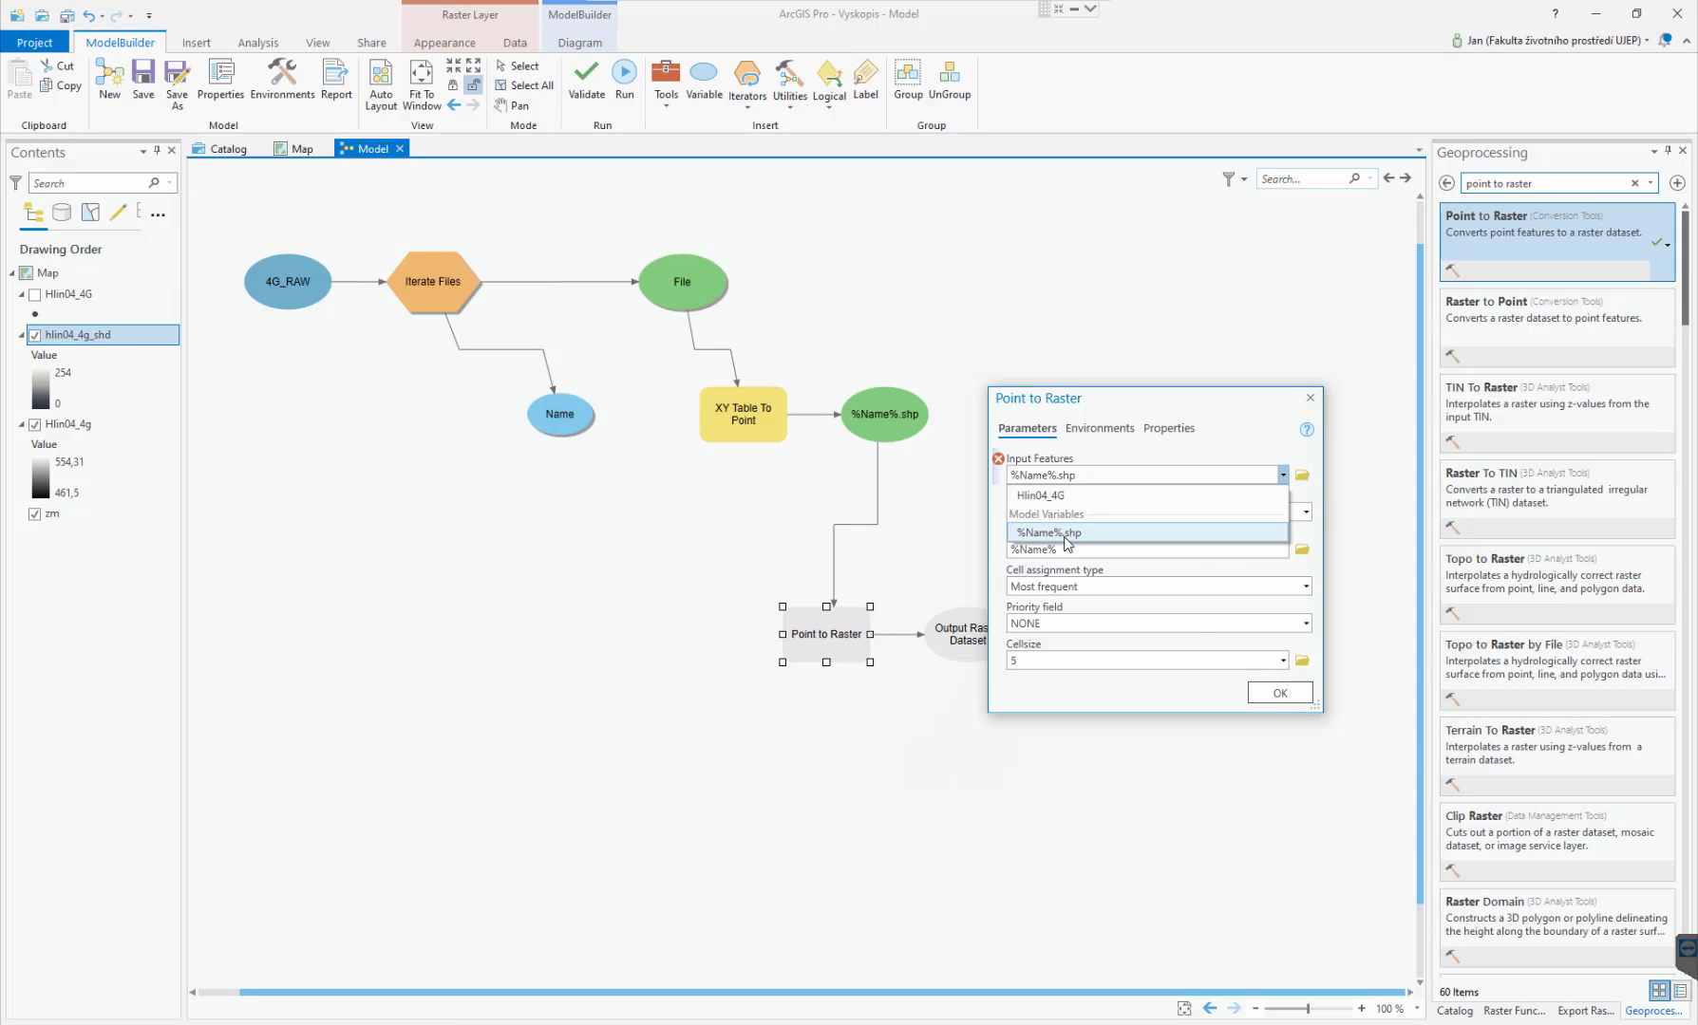
{"action": "left_click", "coordinate": [1066, 533]}
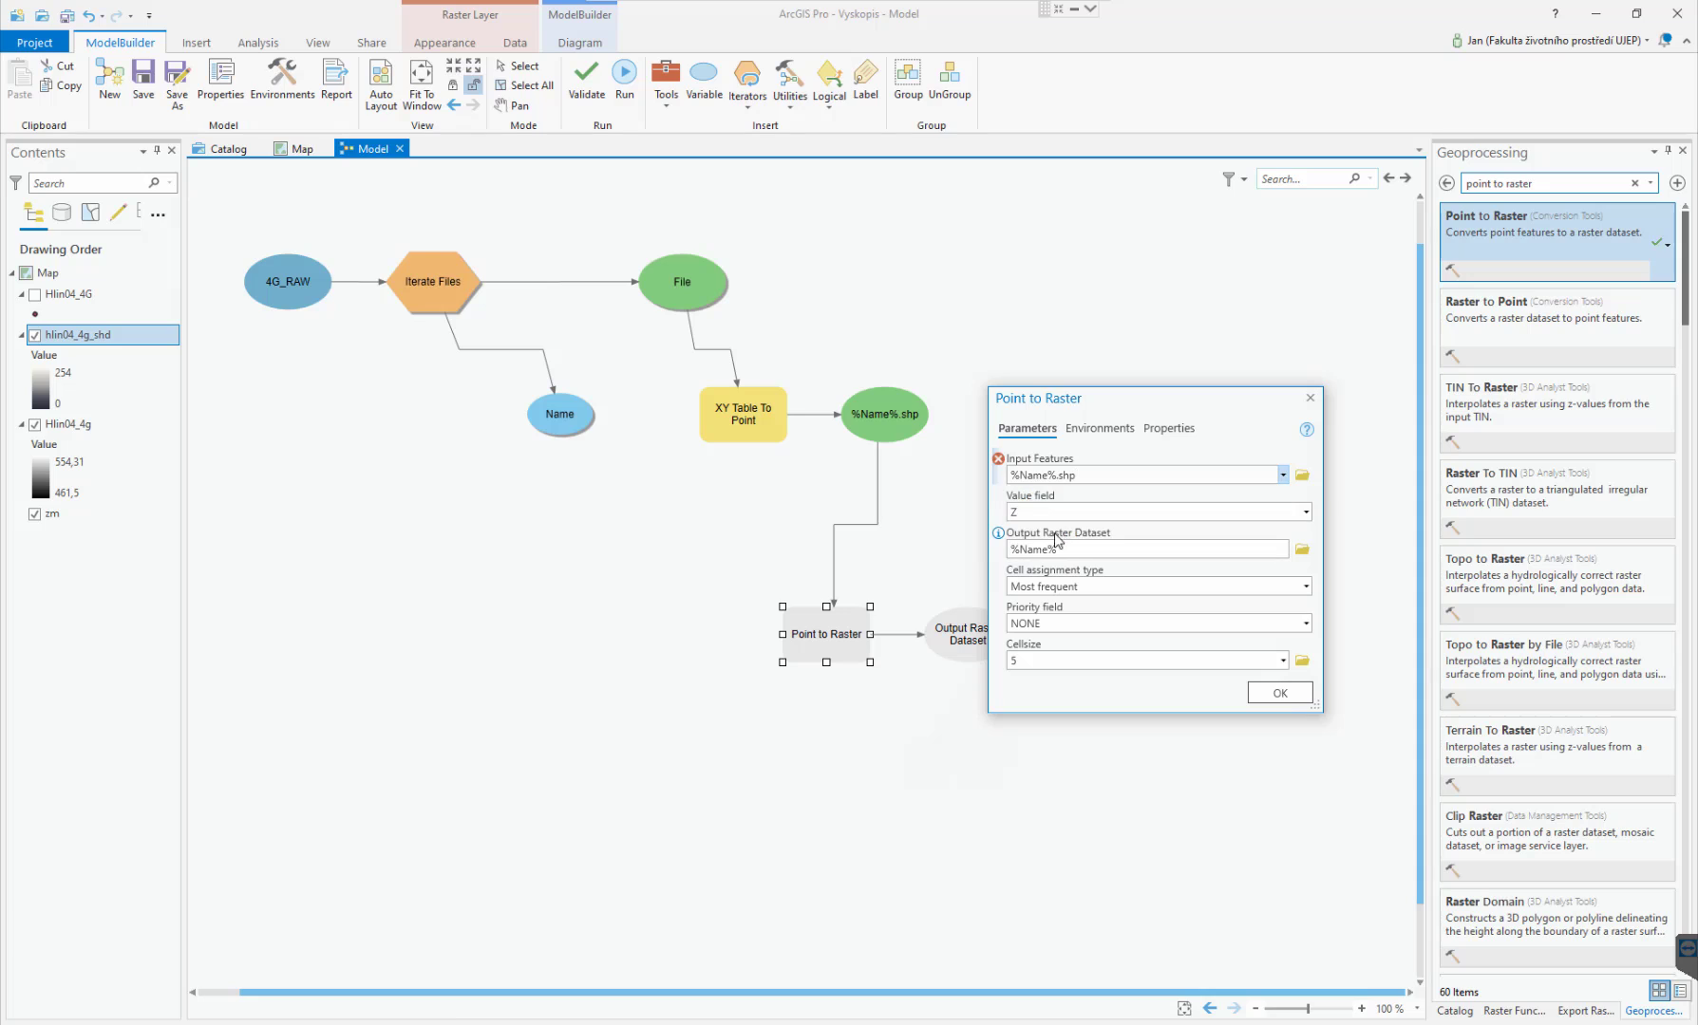
{"action": "left_click", "coordinate": [1280, 693]}
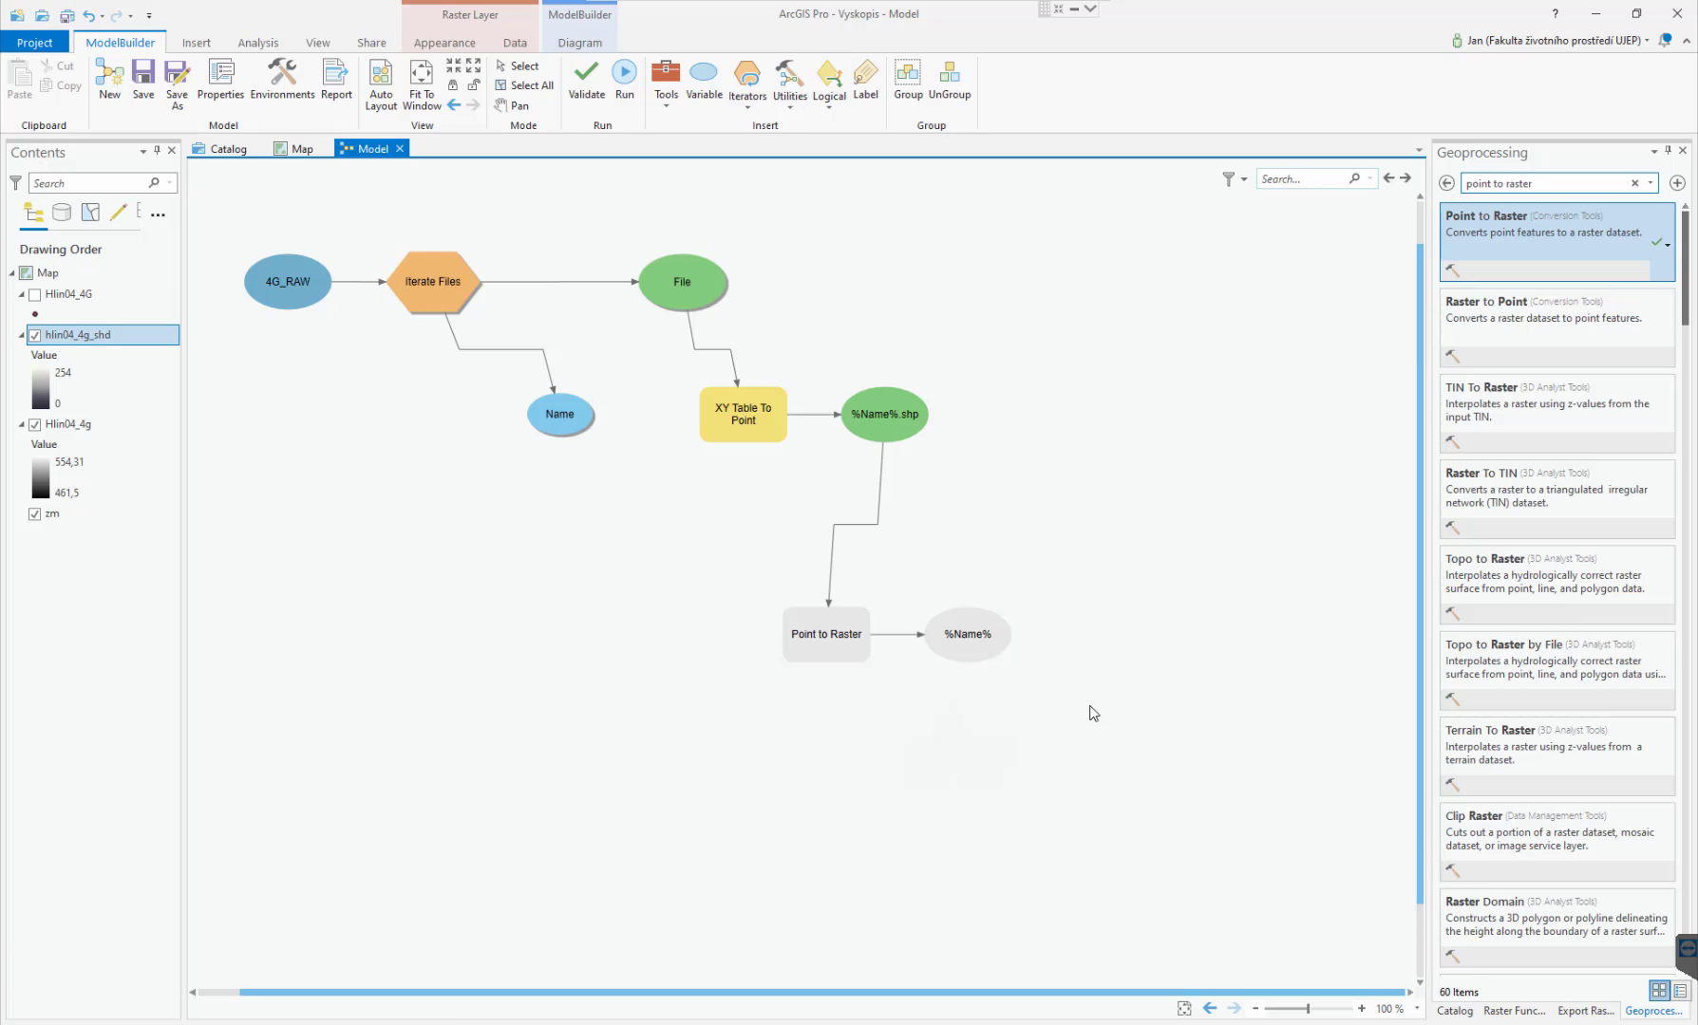
Validate the model and check the Input Table options of XY Table To Point.
{"action": "left_click", "coordinate": [590, 83]}
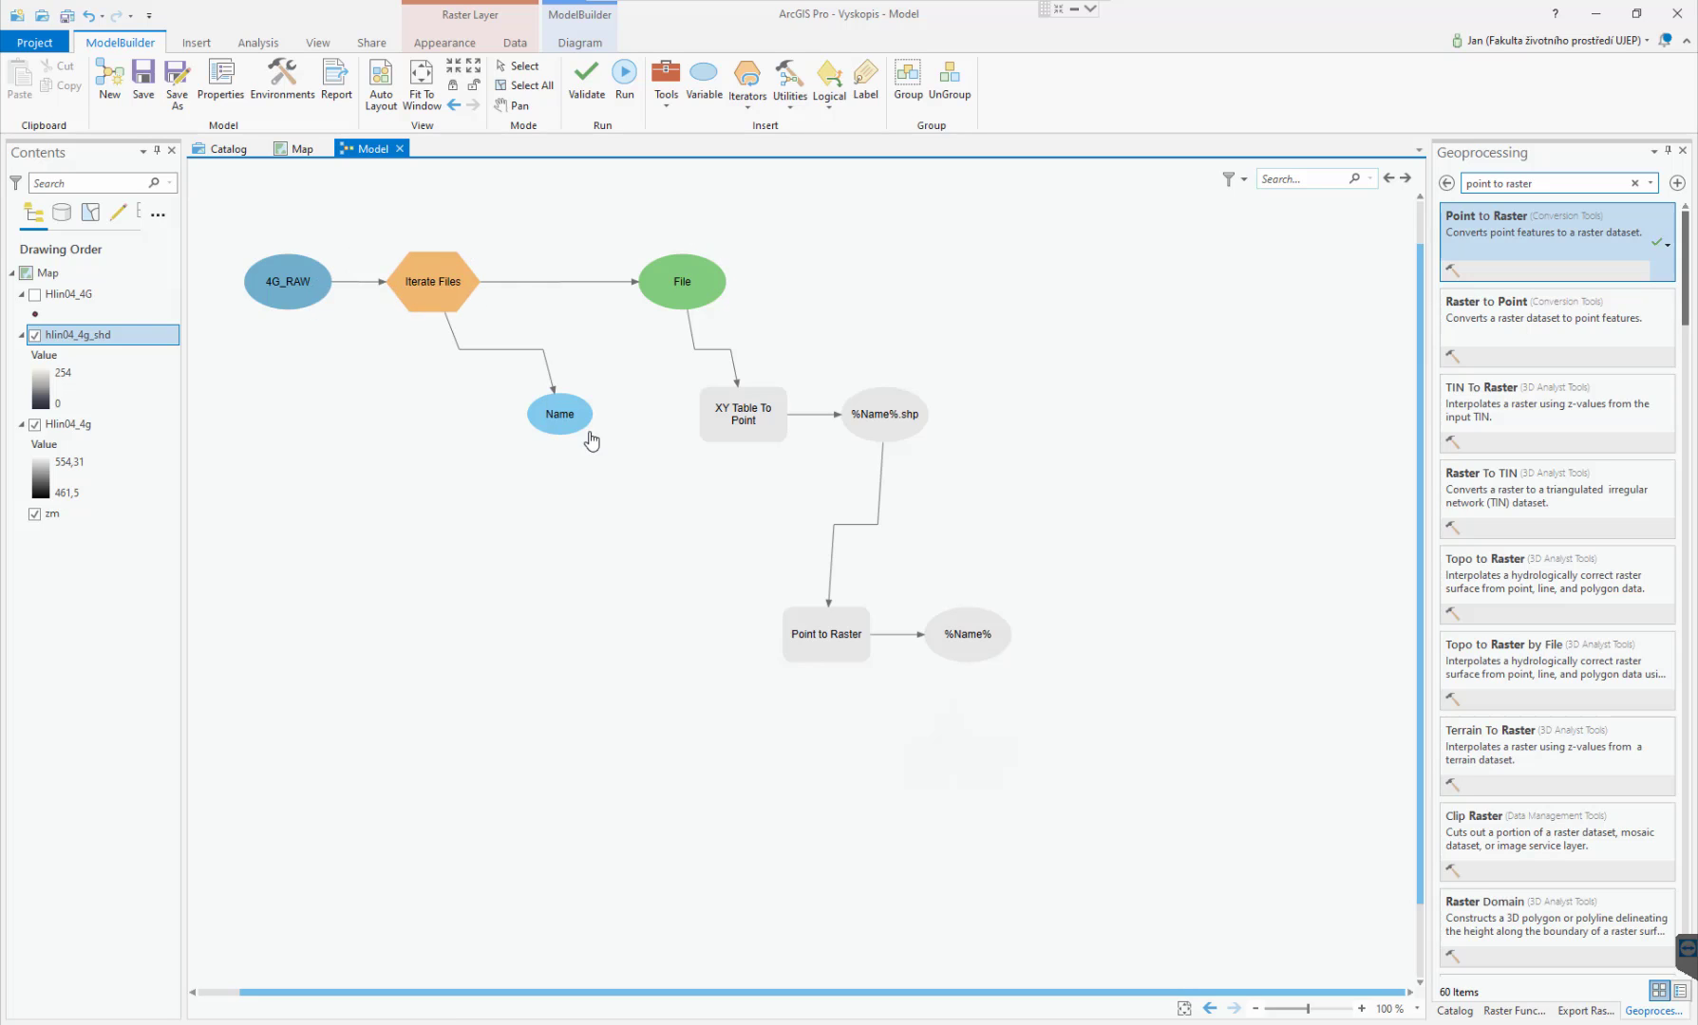
{"action": "double_click", "coordinate": [728, 415]}
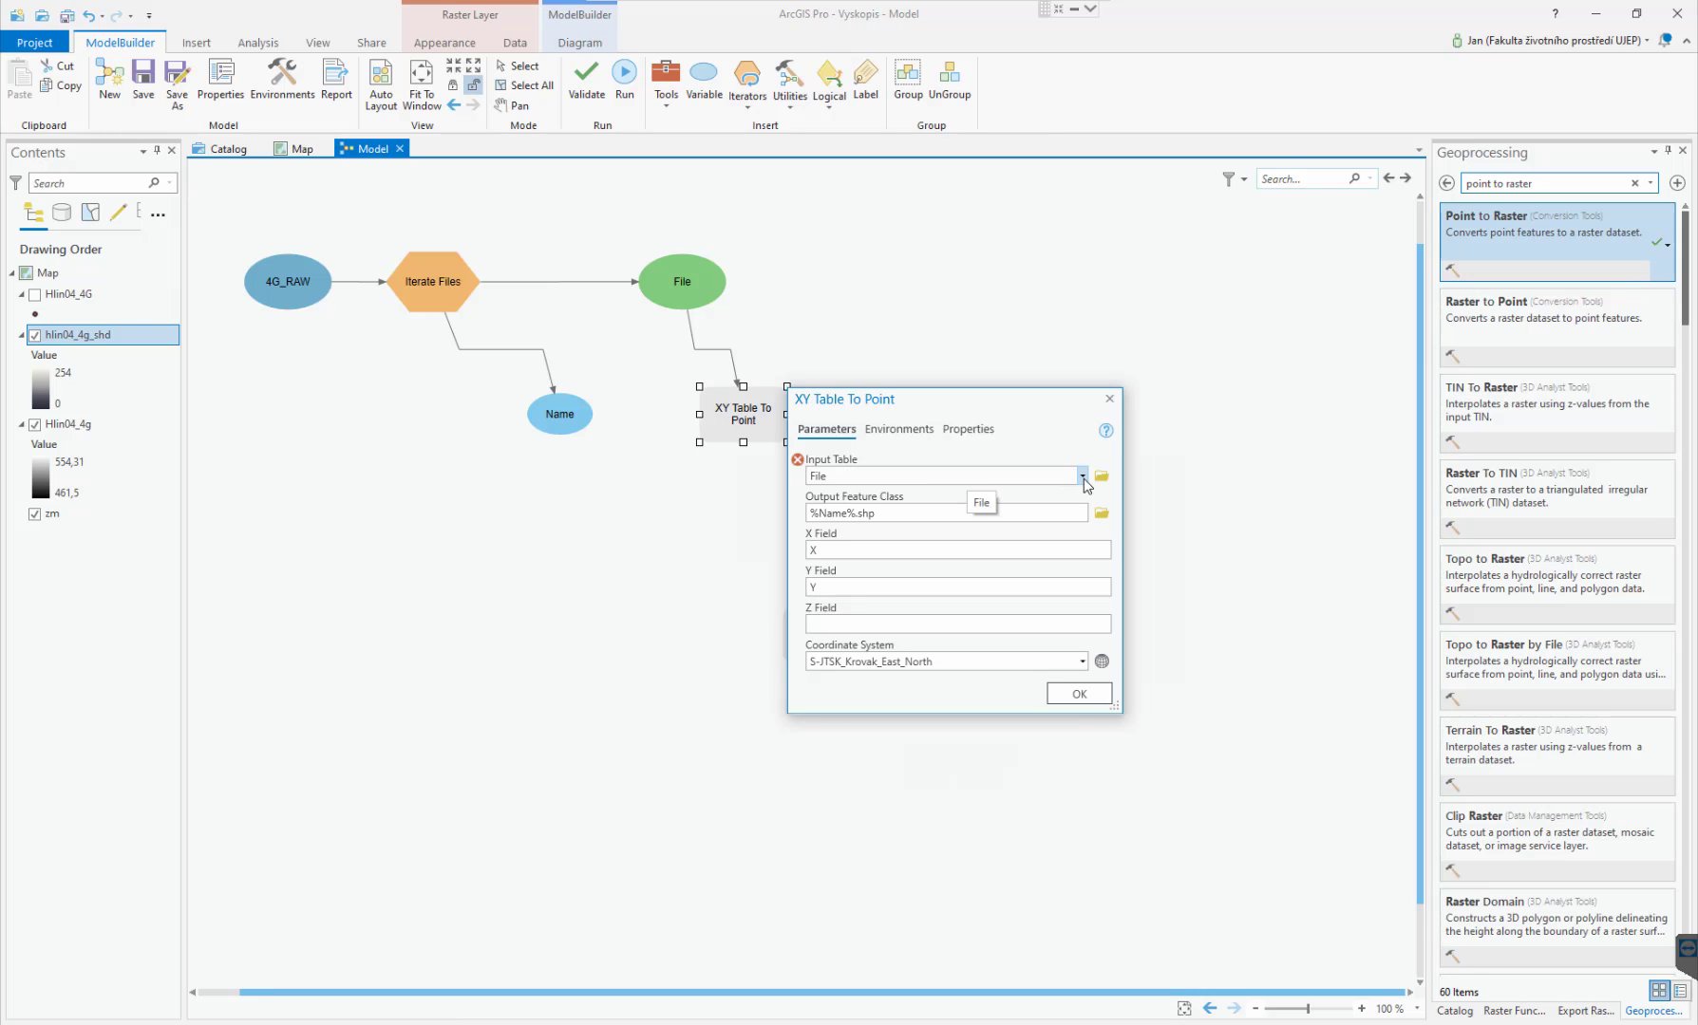
{"action": "left_click", "coordinate": [1083, 477]}
{"action": "left_click", "coordinate": [1083, 477]}
{"action": "left_click", "coordinate": [1083, 477]}
{"action": "left_click", "coordinate": [1083, 477]}
{"action": "left_click", "coordinate": [1109, 398]}
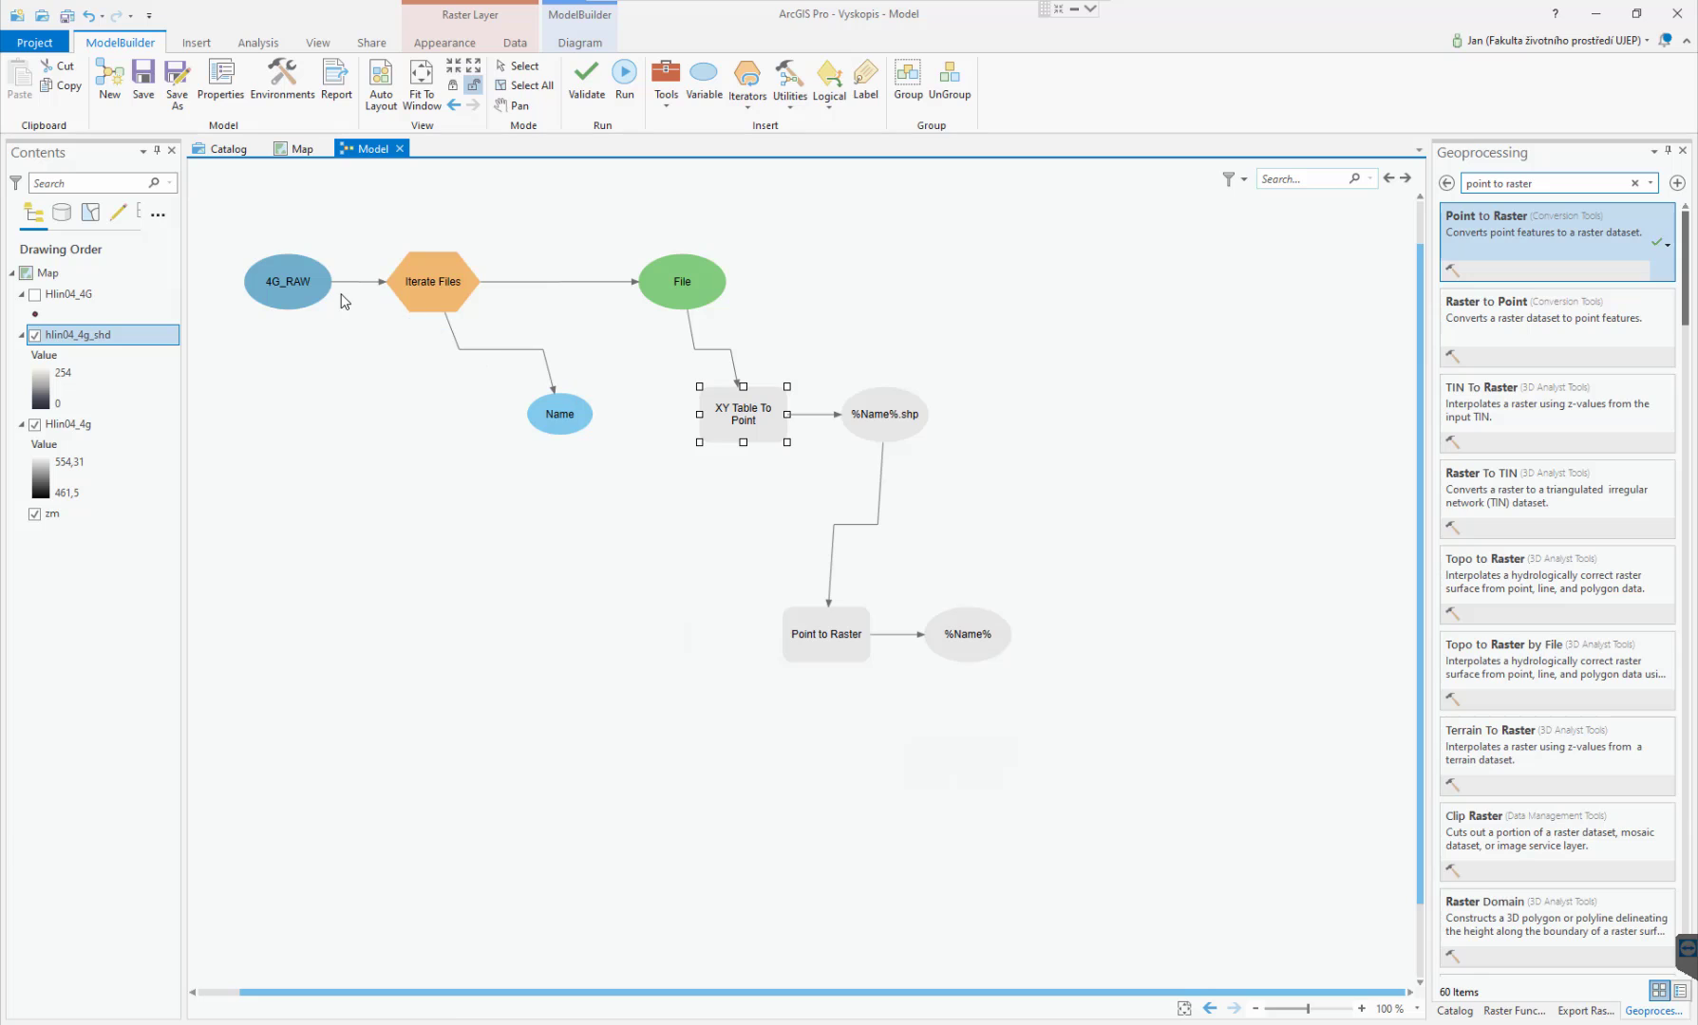
Inspect the parameters of the Iterate Files iterator and the path held by its File output variable.
{"action": "double_click", "coordinate": [429, 294]}
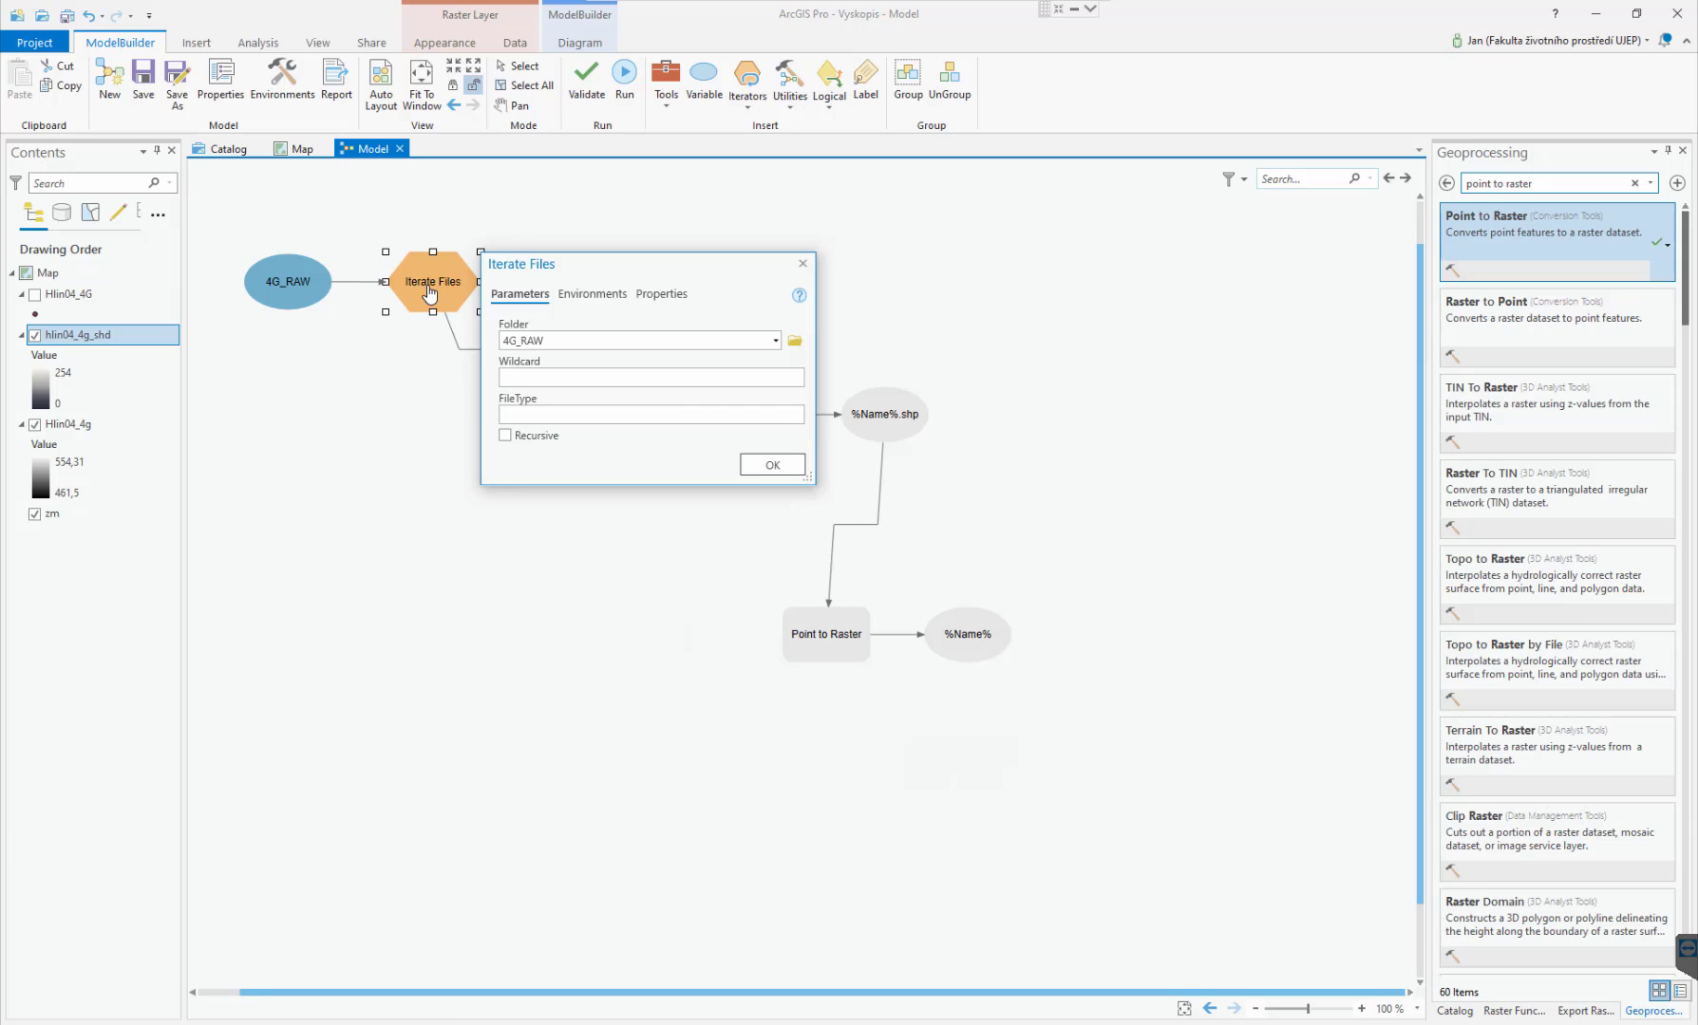
{"action": "left_click", "coordinate": [760, 466]}
{"action": "double_click", "coordinate": [687, 282]}
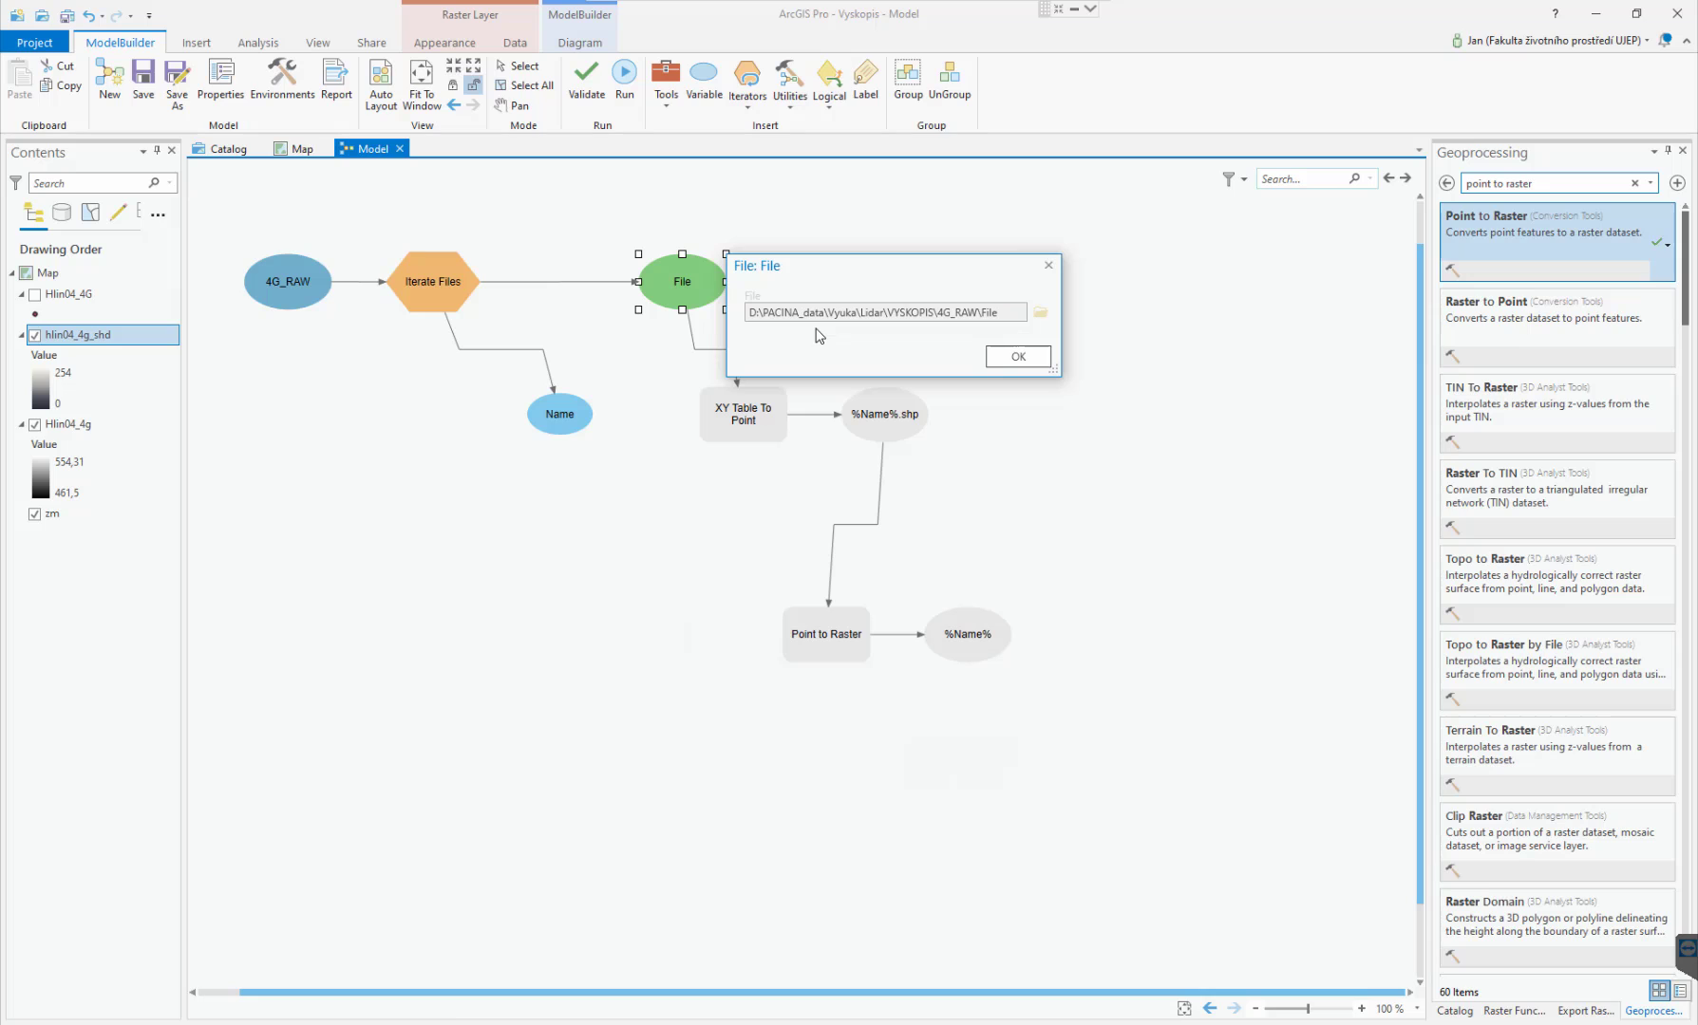
{"action": "left_click", "coordinate": [1015, 357]}
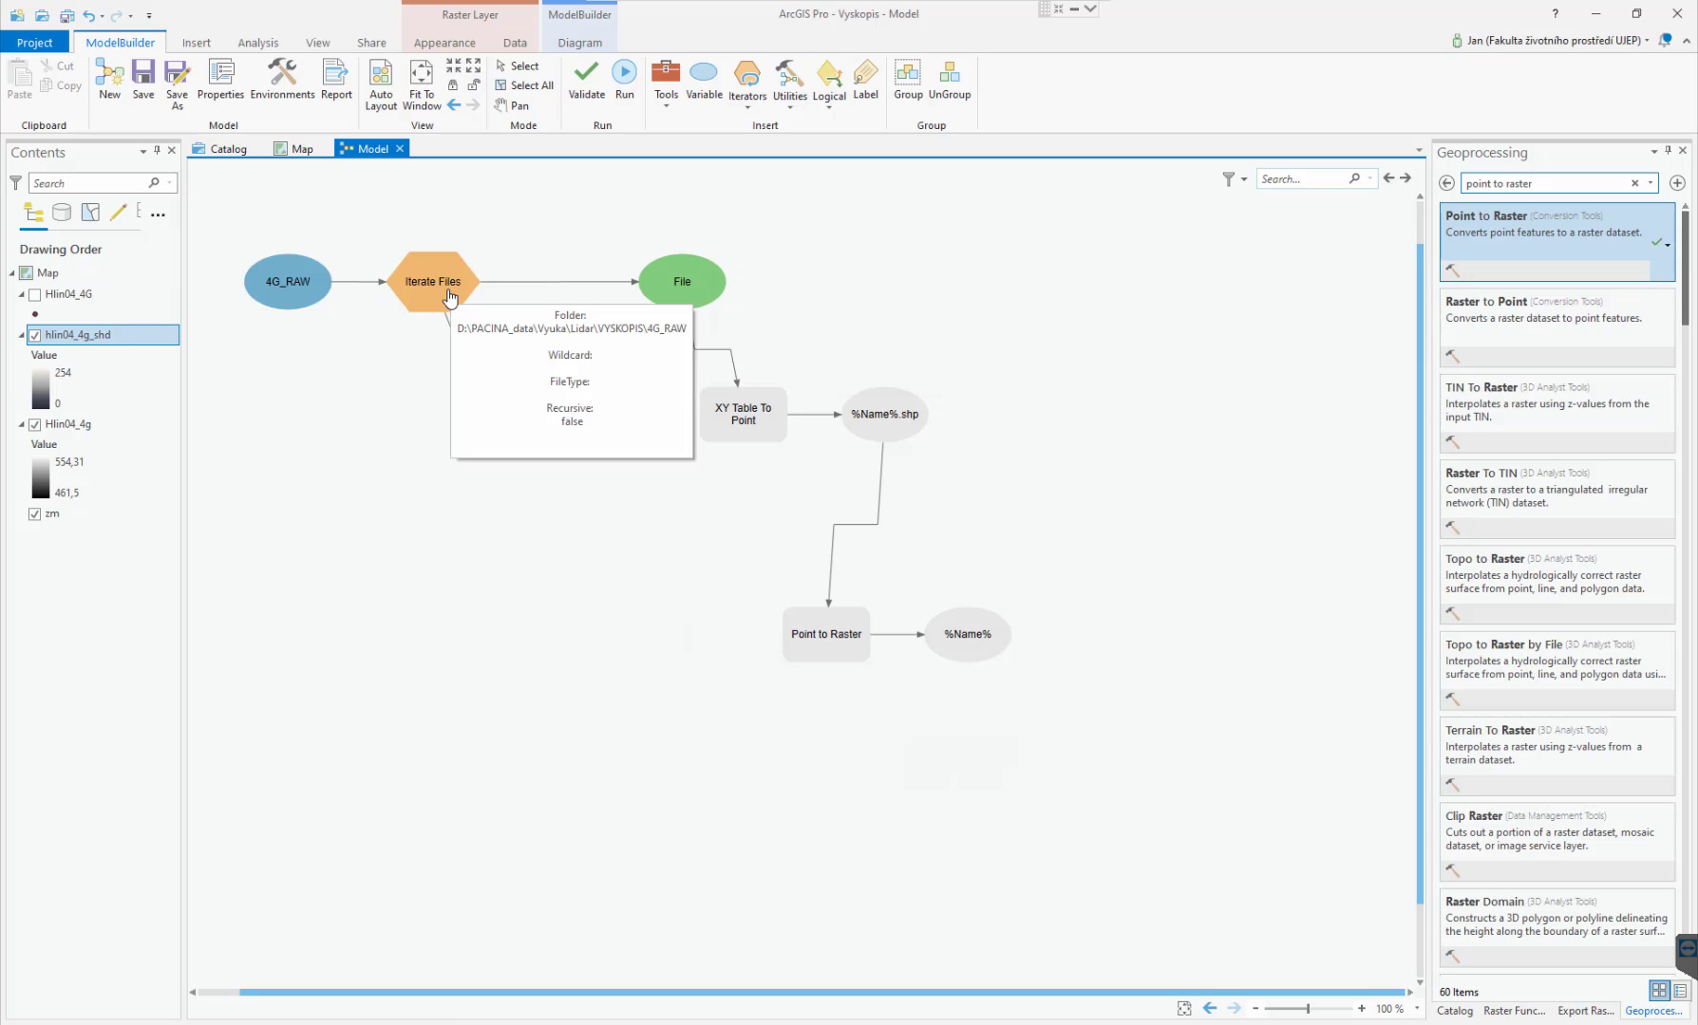
{"action": "double_click", "coordinate": [450, 297]}
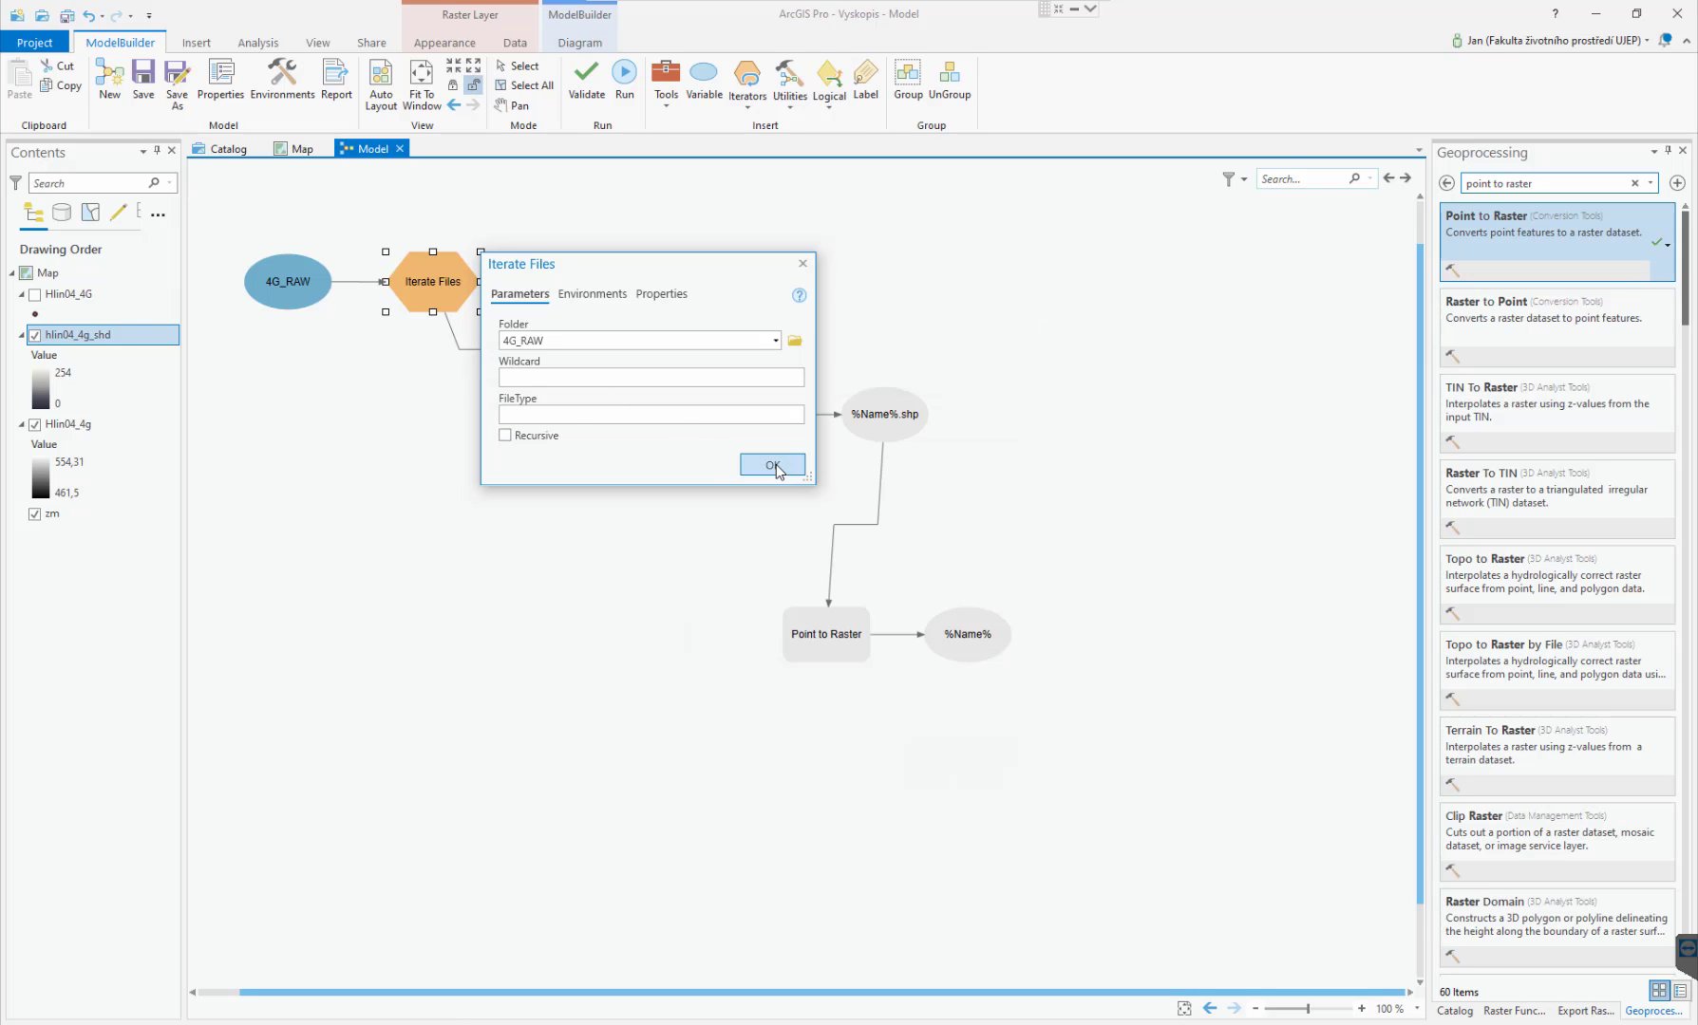
{"action": "left_click", "coordinate": [773, 465]}
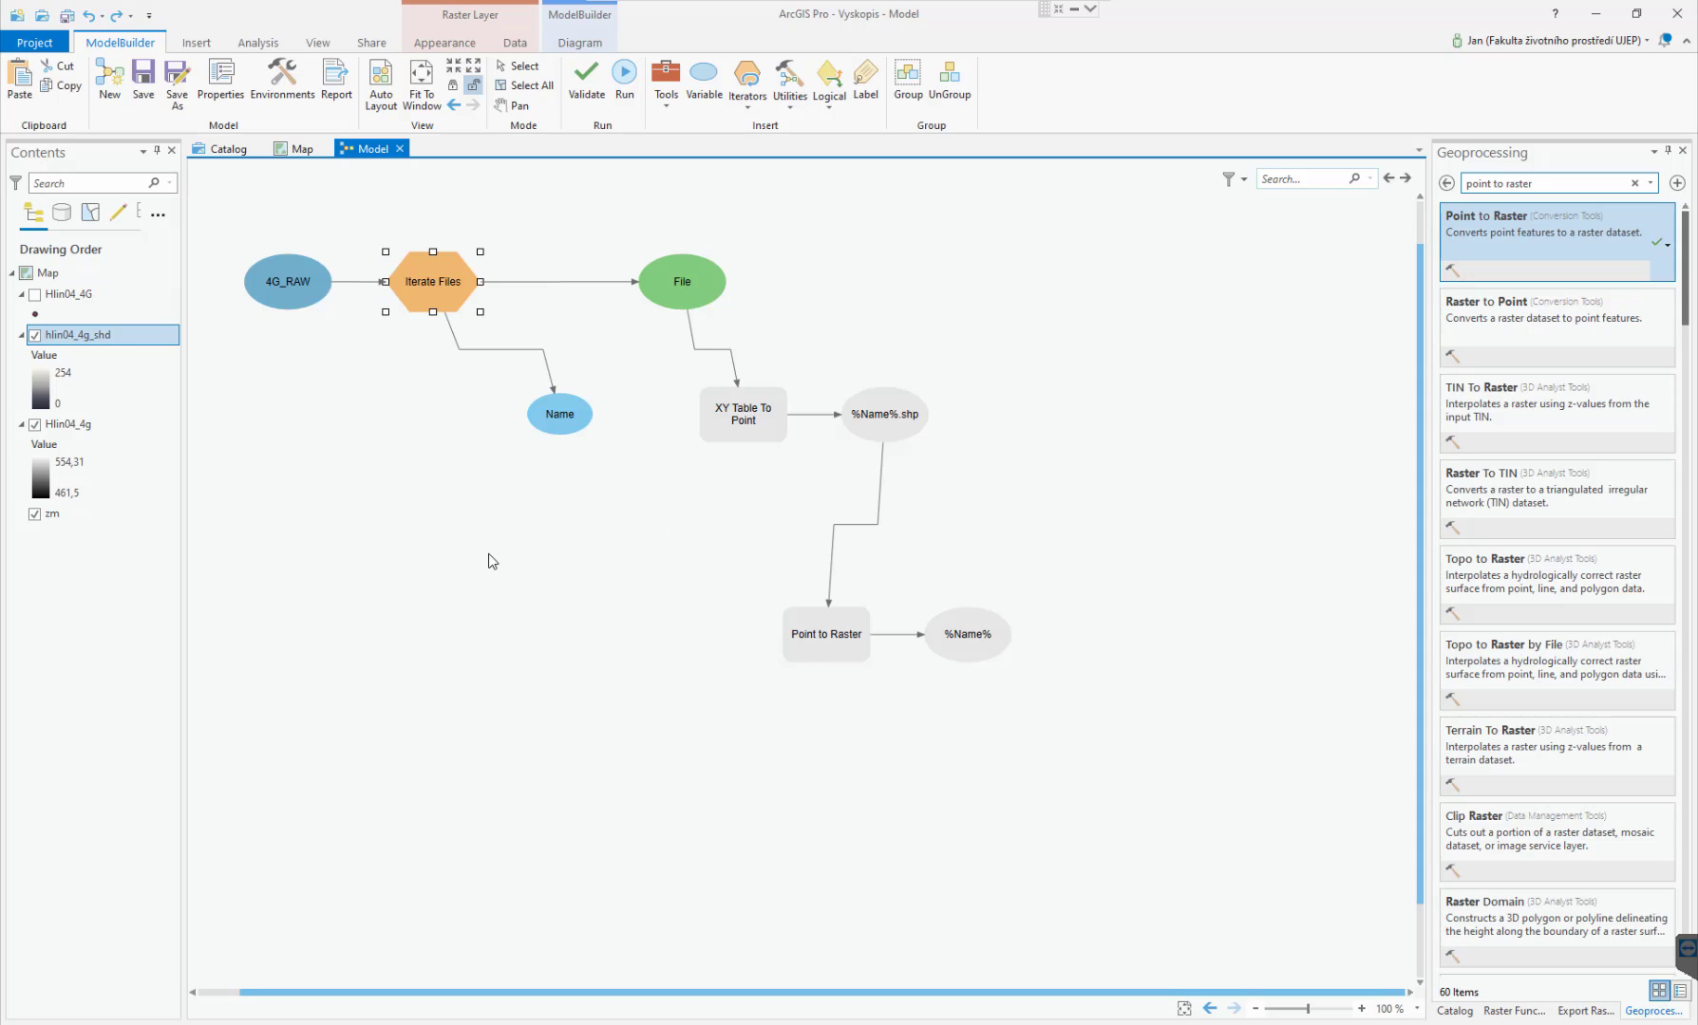
Delete the Iterate Files iterator from the model.
{"action": "left_click", "coordinate": [486, 406]}
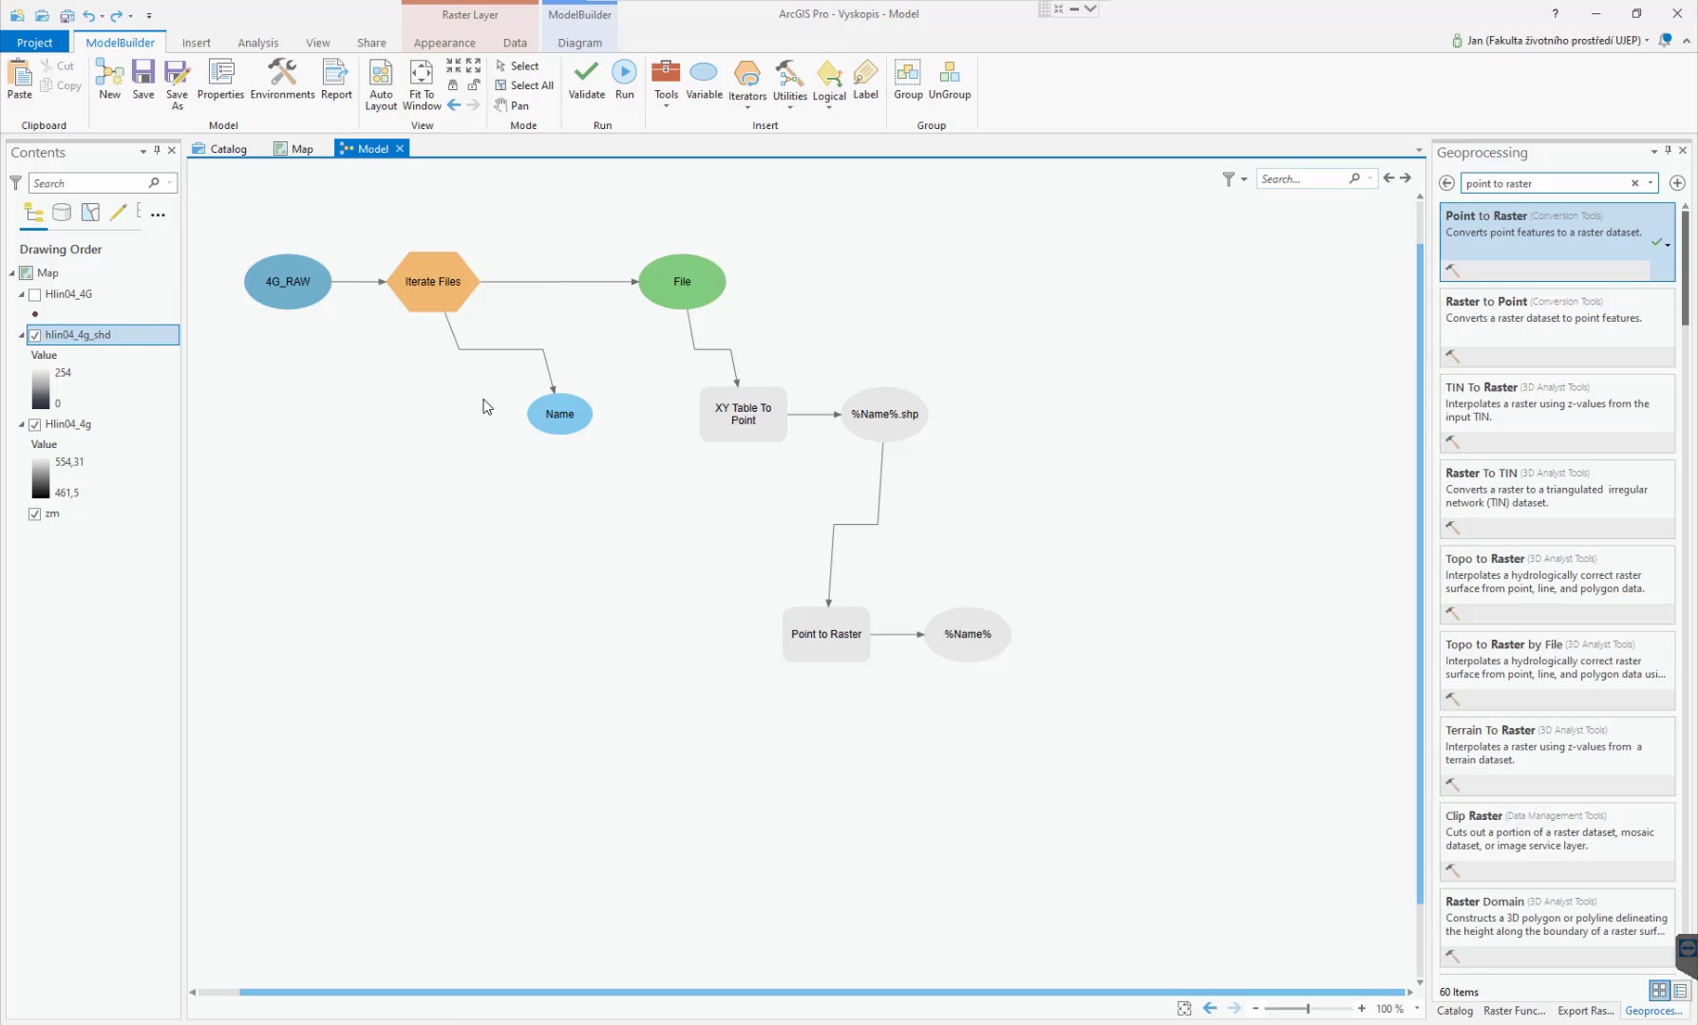
{"action": "left_click", "coordinate": [430, 295]}
{"action": "key", "text": "Delete"}
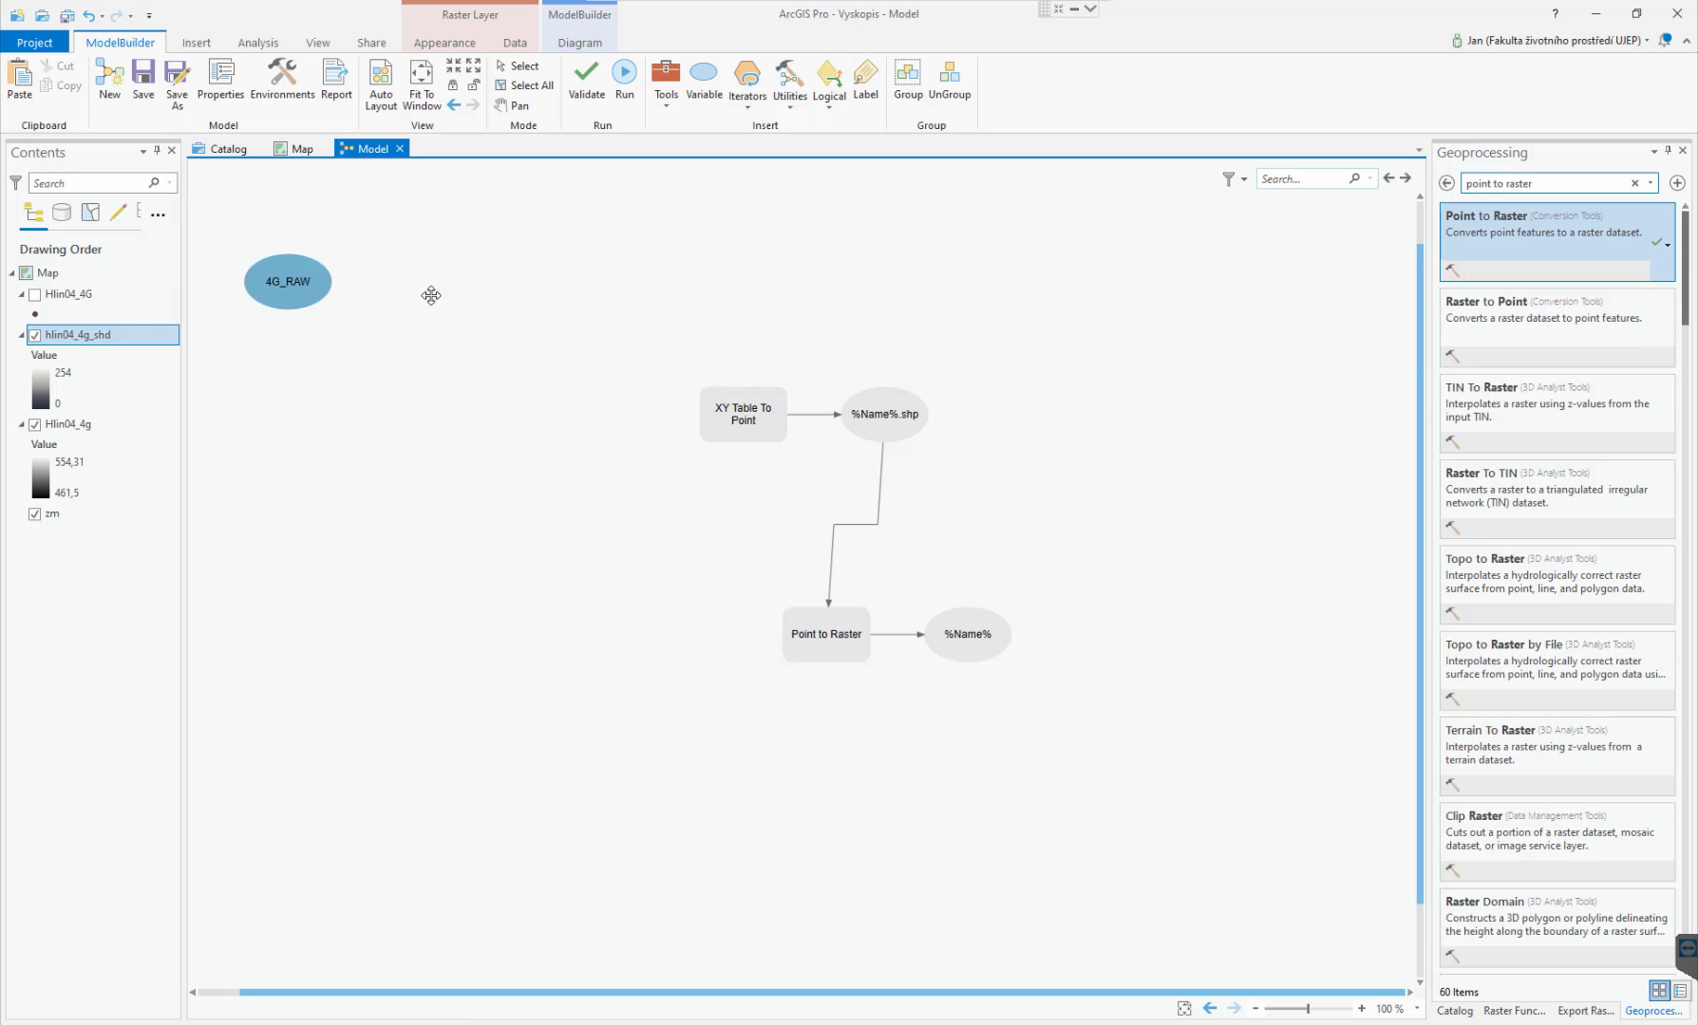
Add an Iterate Tables iterator beside 4G_RAW and connect 4G_RAW to it as the workspace.
{"action": "left_click", "coordinate": [754, 95]}
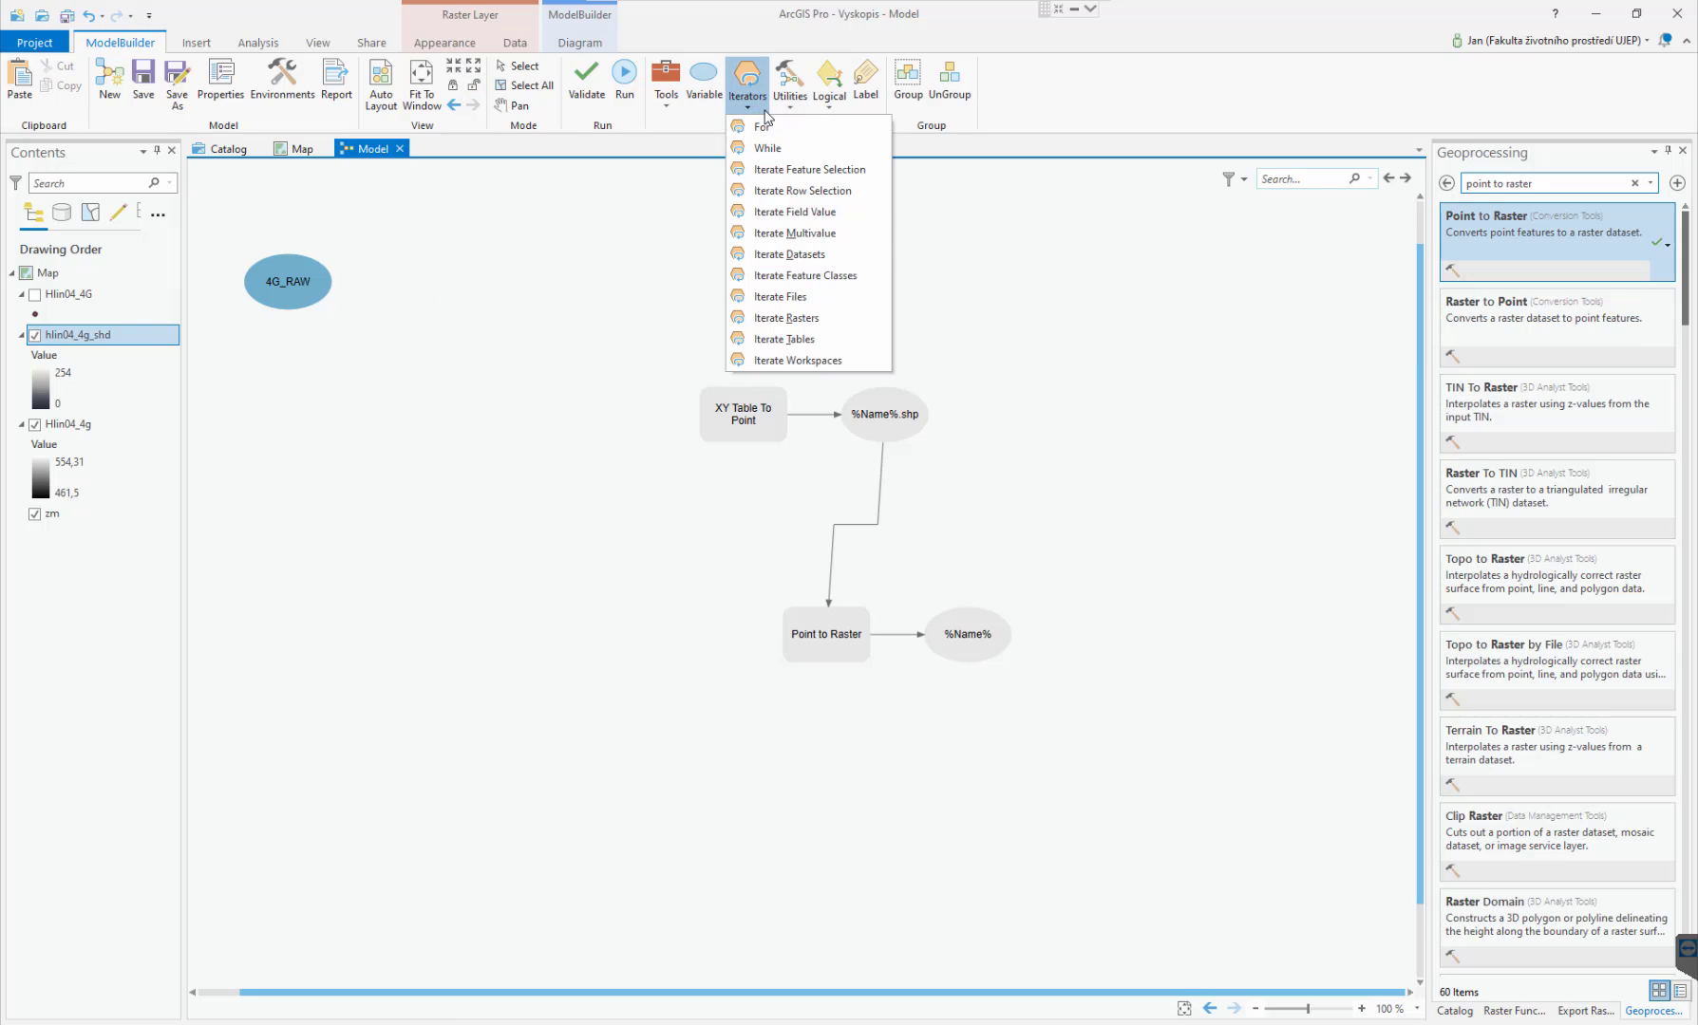
{"action": "left_click", "coordinate": [784, 339]}
{"action": "left_click_drag", "start_coordinate": [479, 382], "coordinate": [470, 285]}
{"action": "left_click", "coordinate": [399, 287]}
{"action": "left_click_drag", "start_coordinate": [292, 280], "coordinate": [447, 277]}
{"action": "left_click", "coordinate": [511, 286]}
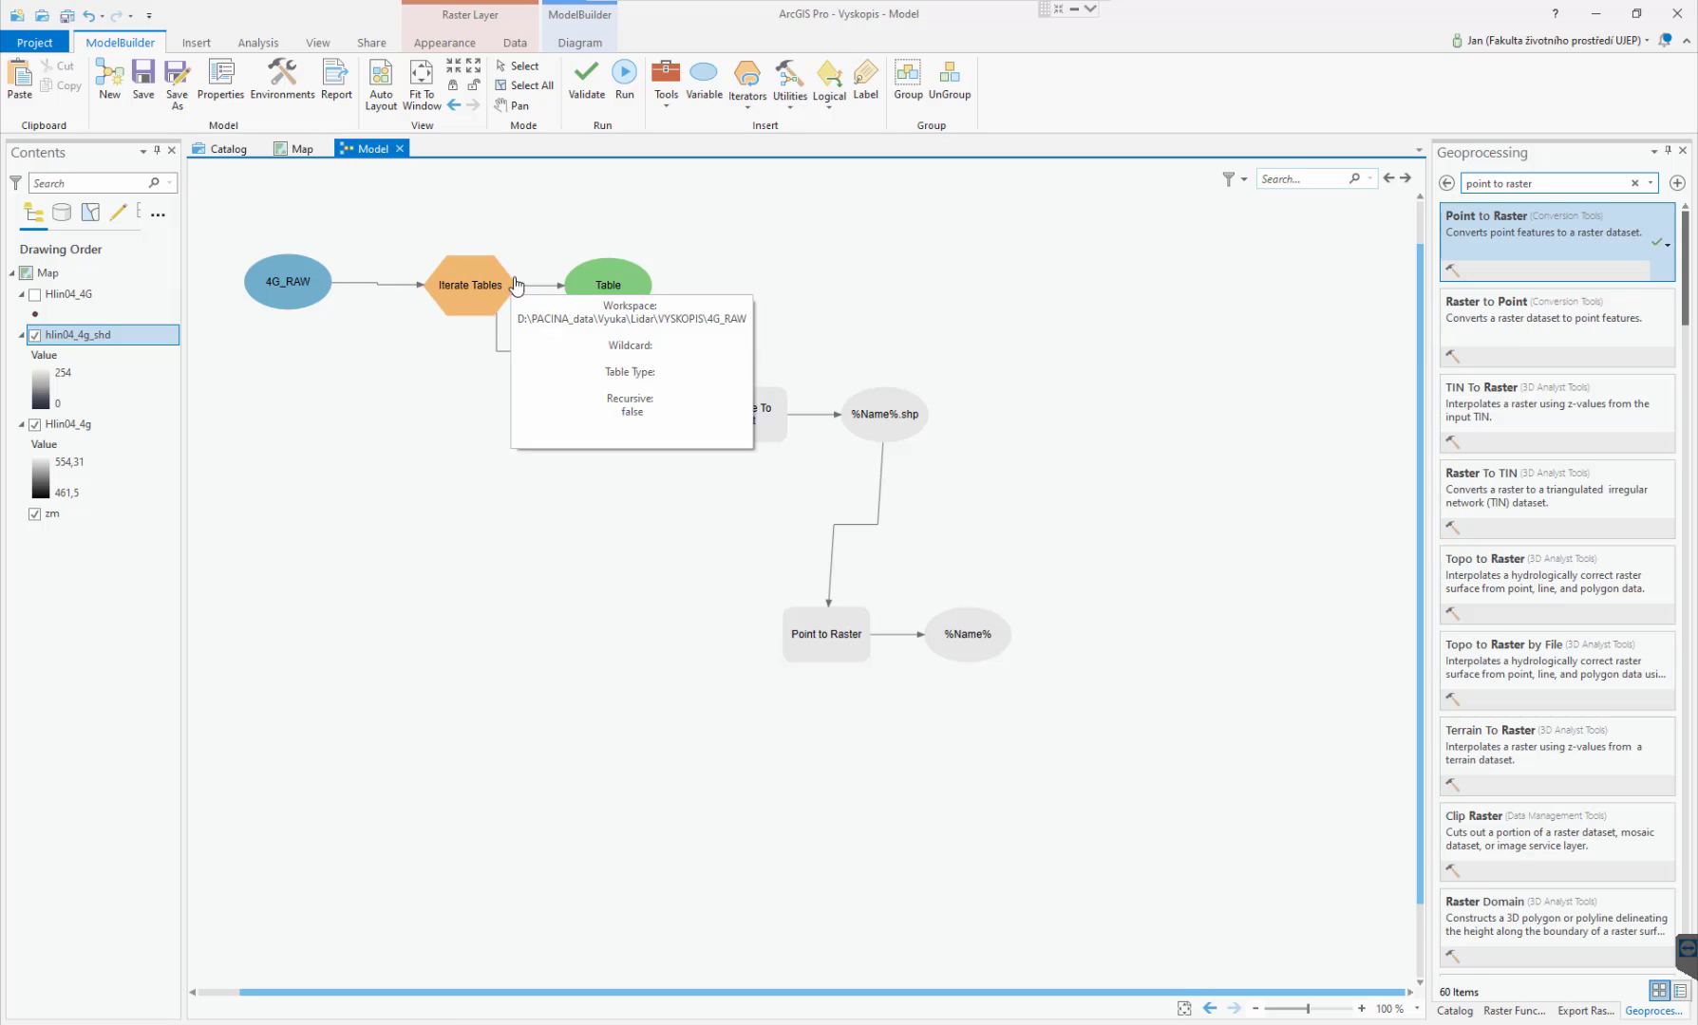
Check which file the Table variable holds, and connect Table to XY Table To Point as its Input Table.
{"action": "left_click", "coordinate": [602, 296]}
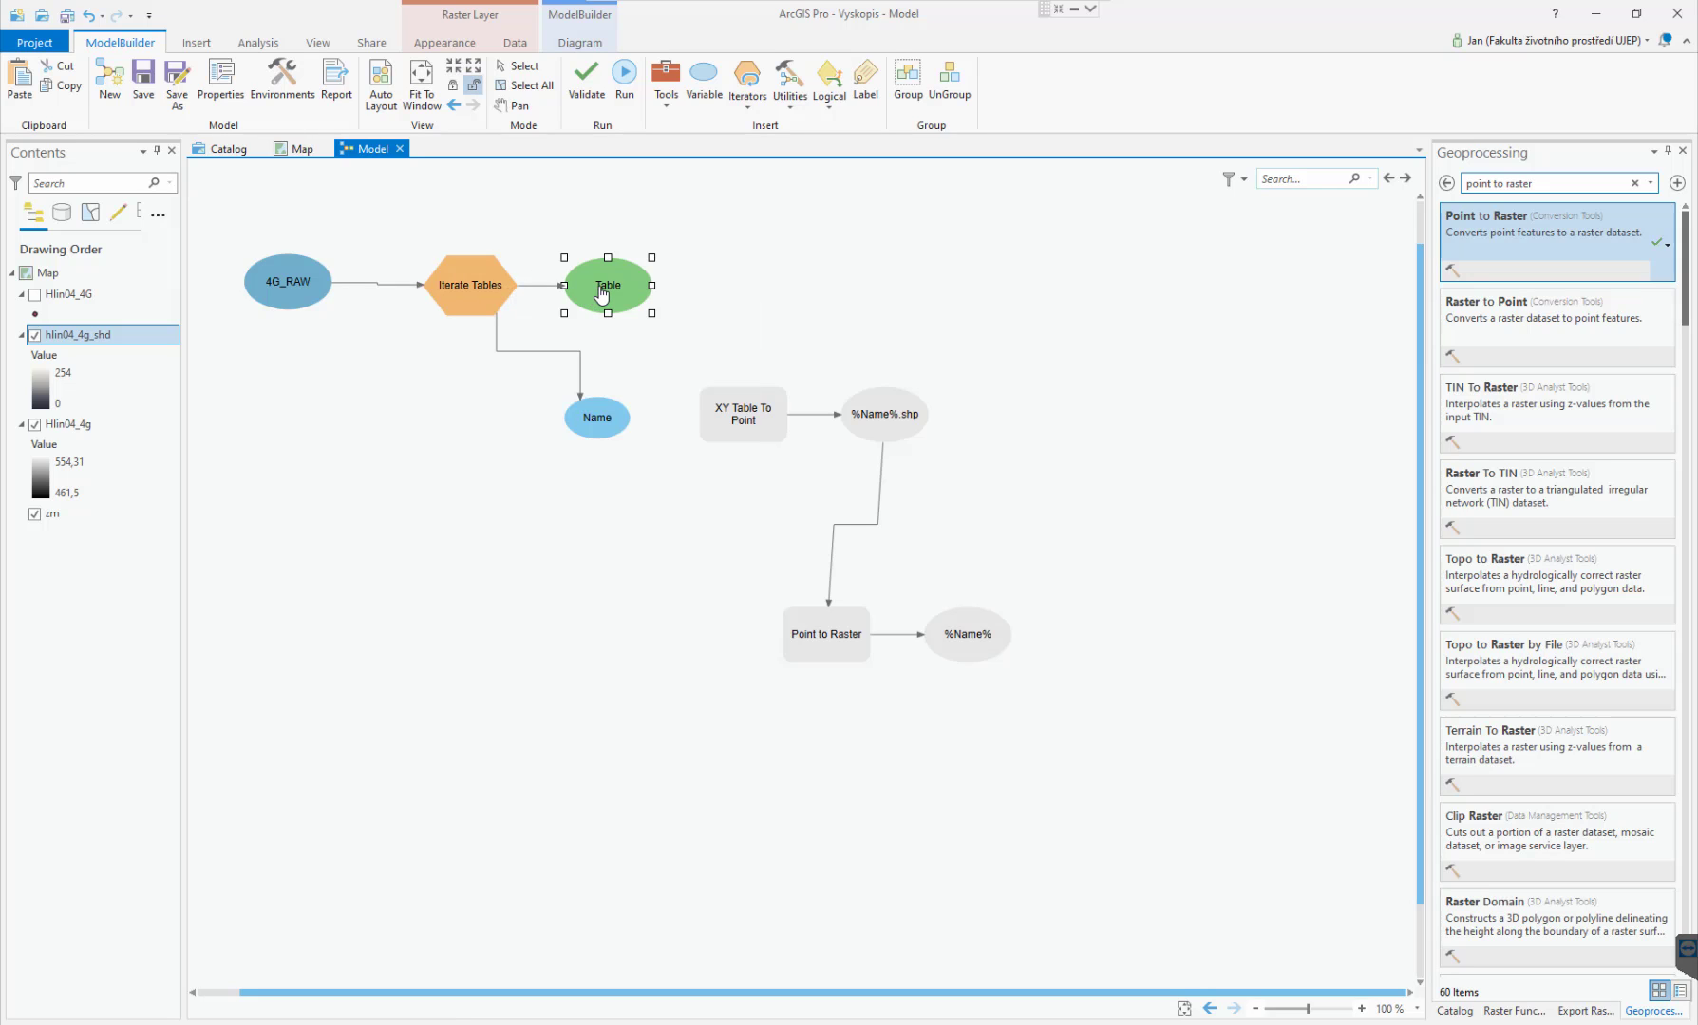
{"action": "double_click", "coordinate": [602, 295]}
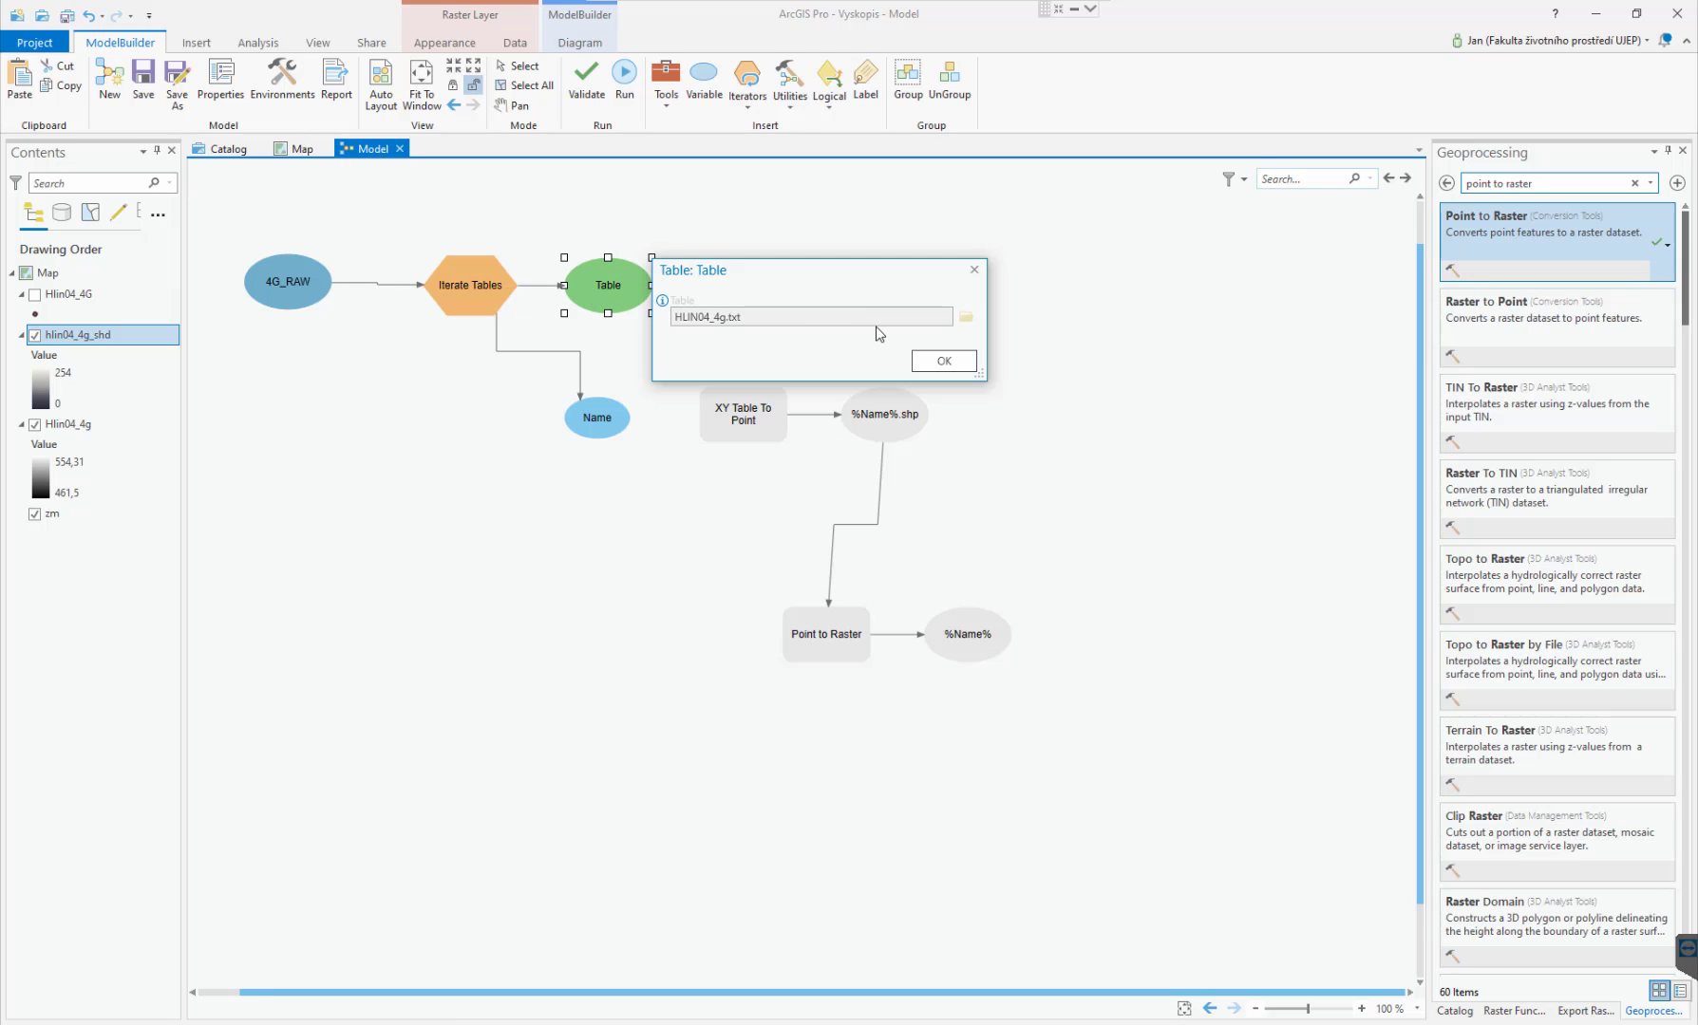
{"action": "left_click", "coordinate": [944, 361]}
{"action": "left_click_drag", "start_coordinate": [632, 303], "coordinate": [722, 406]}
{"action": "left_click", "coordinate": [788, 410]}
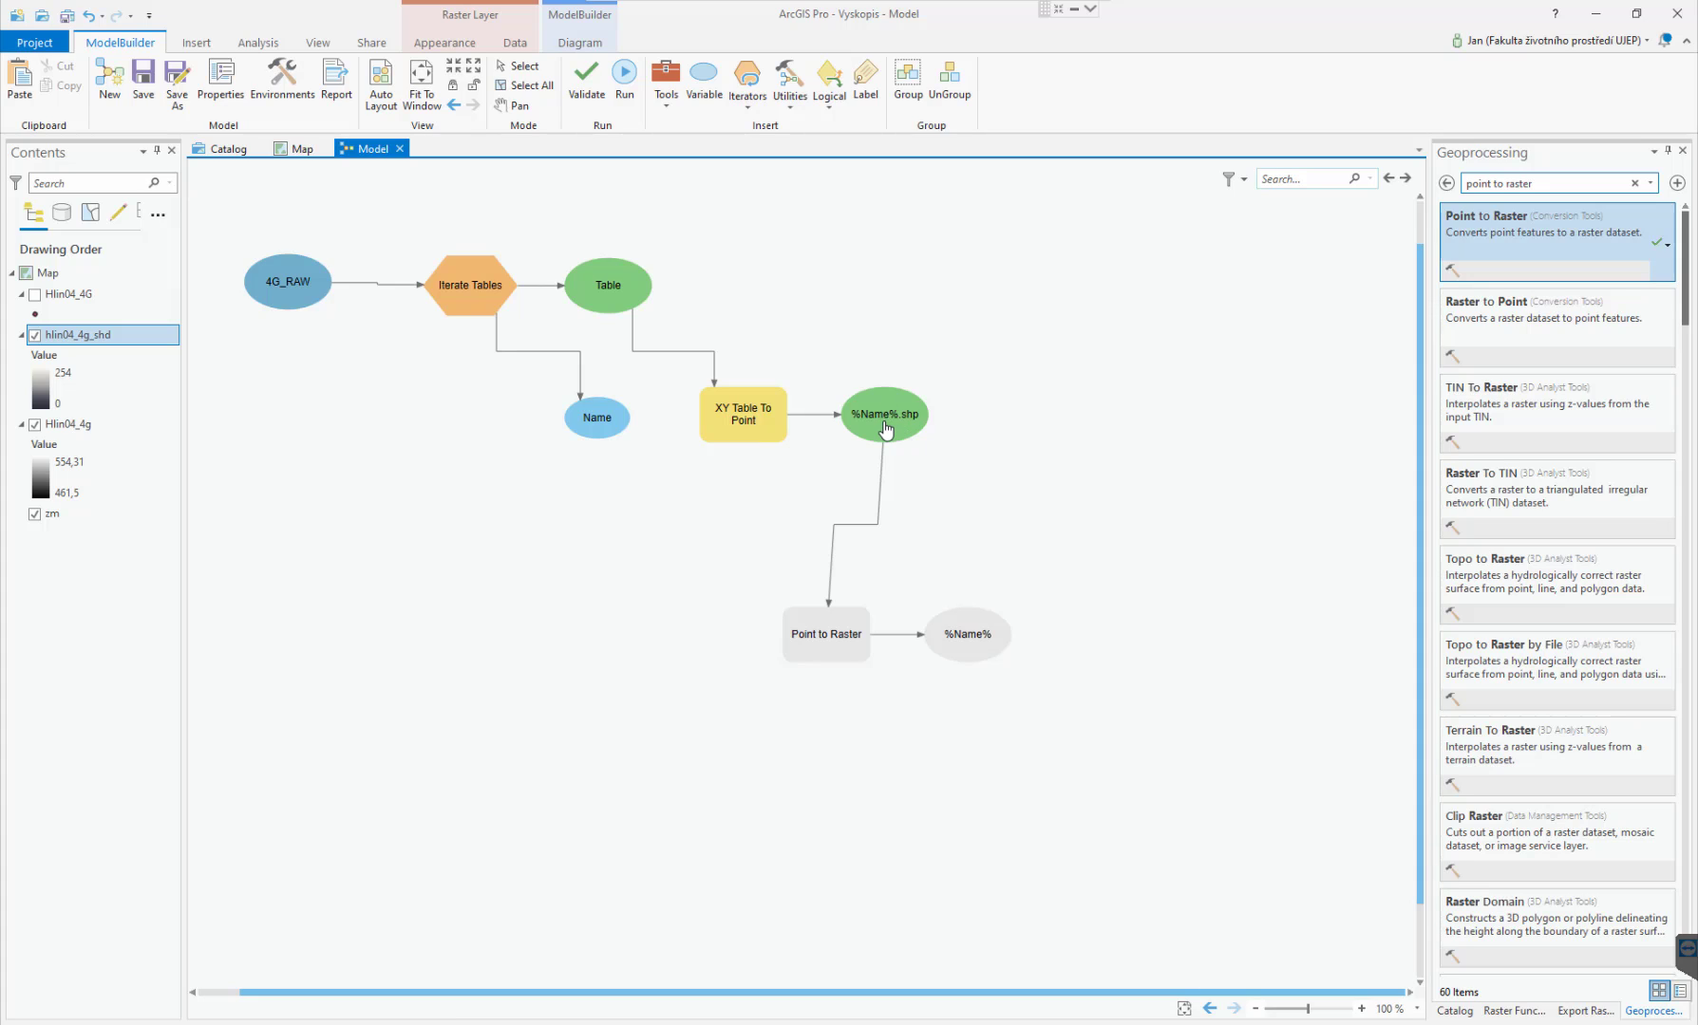
Change the XY Table To Point output feature class name to %Name%_body.shp and accept the parameters.
{"action": "double_click", "coordinate": [748, 426]}
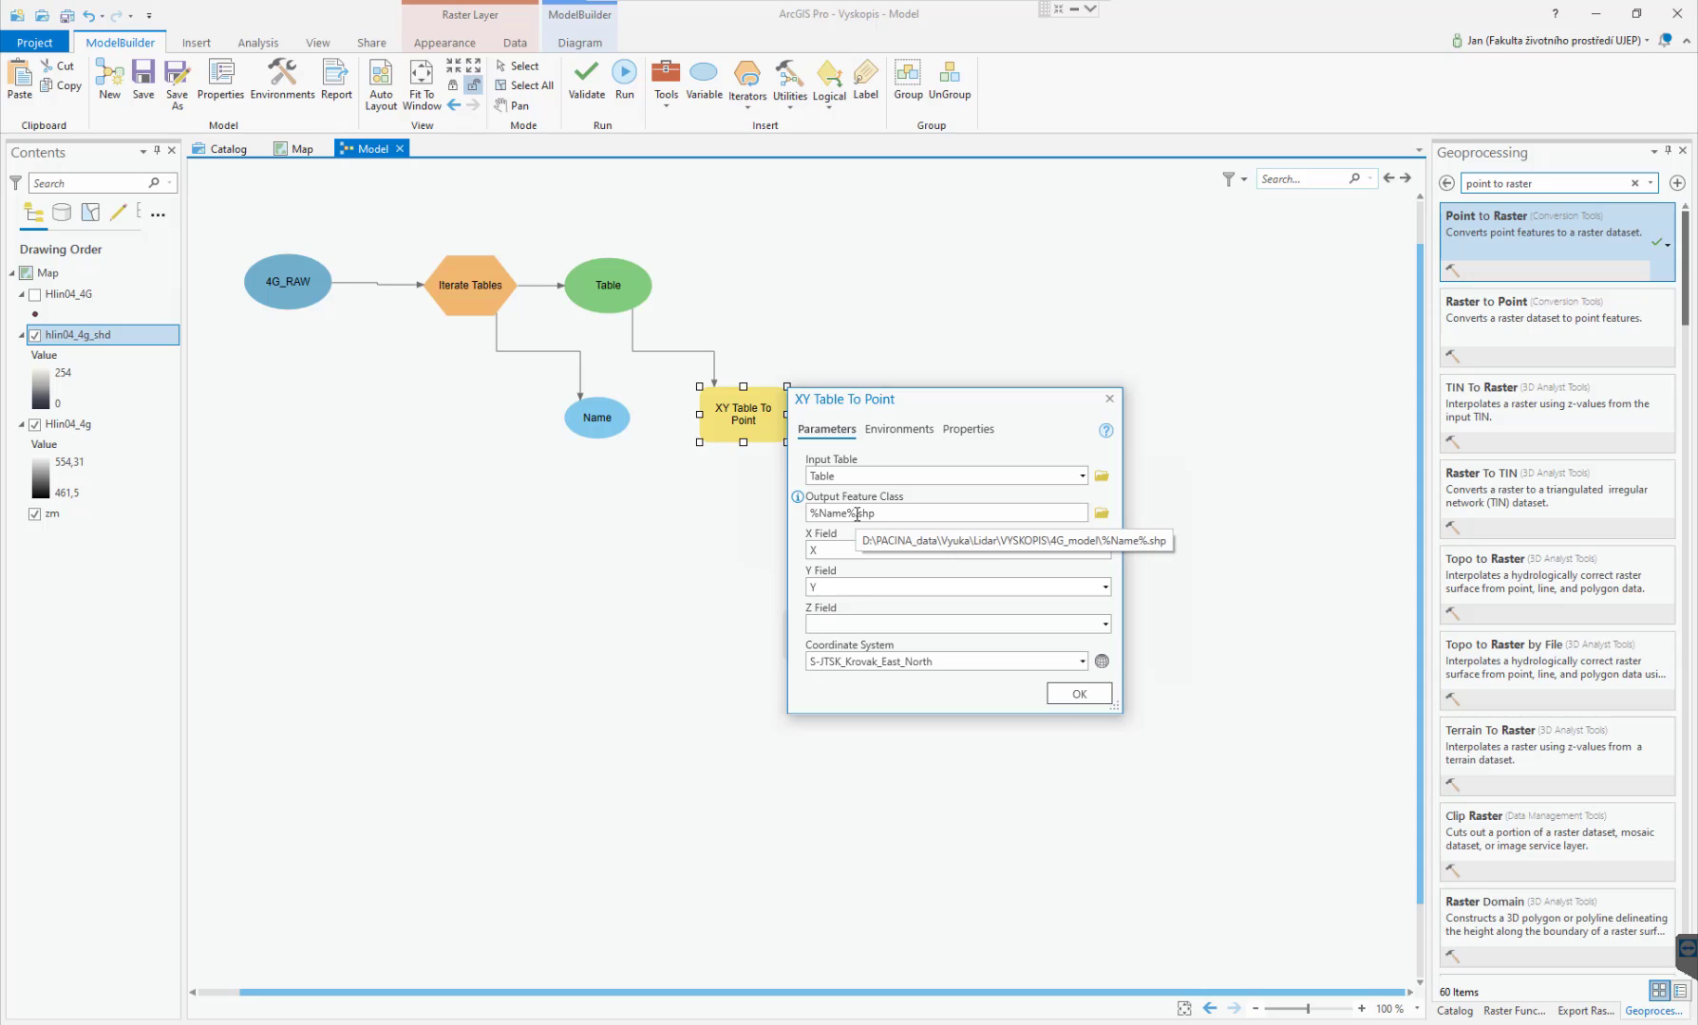
{"action": "key", "text": "ctrl+v"}
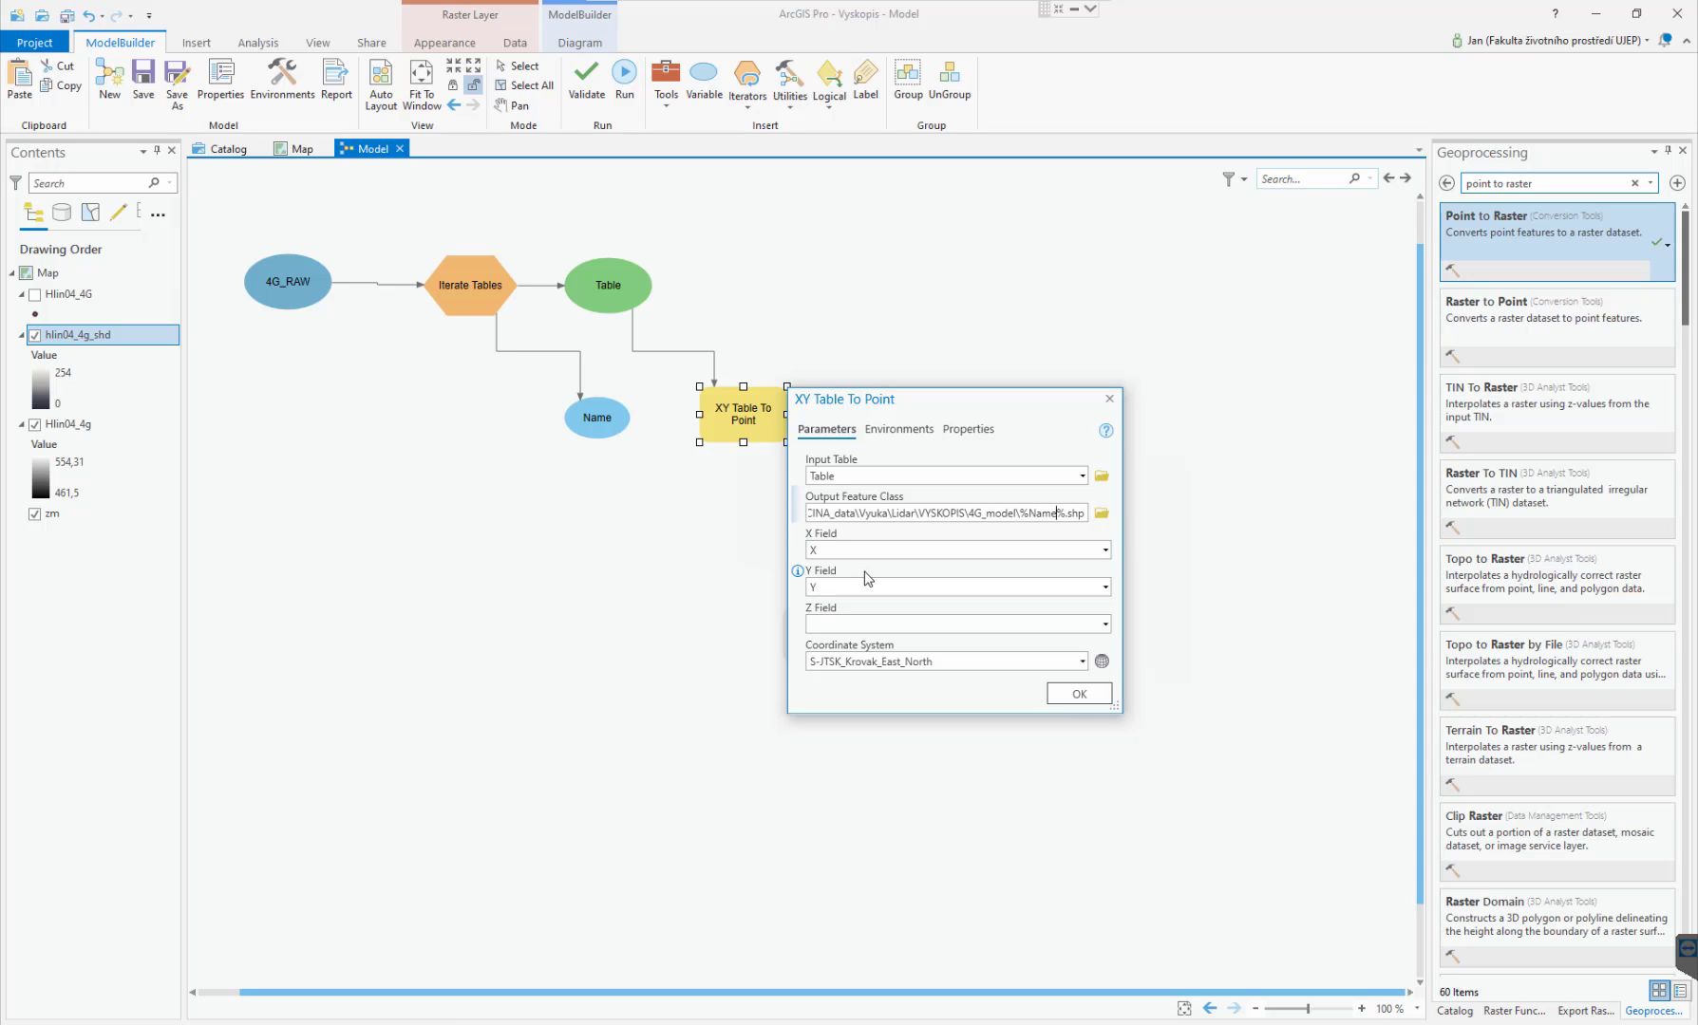
{"action": "type", "text": "_body"}
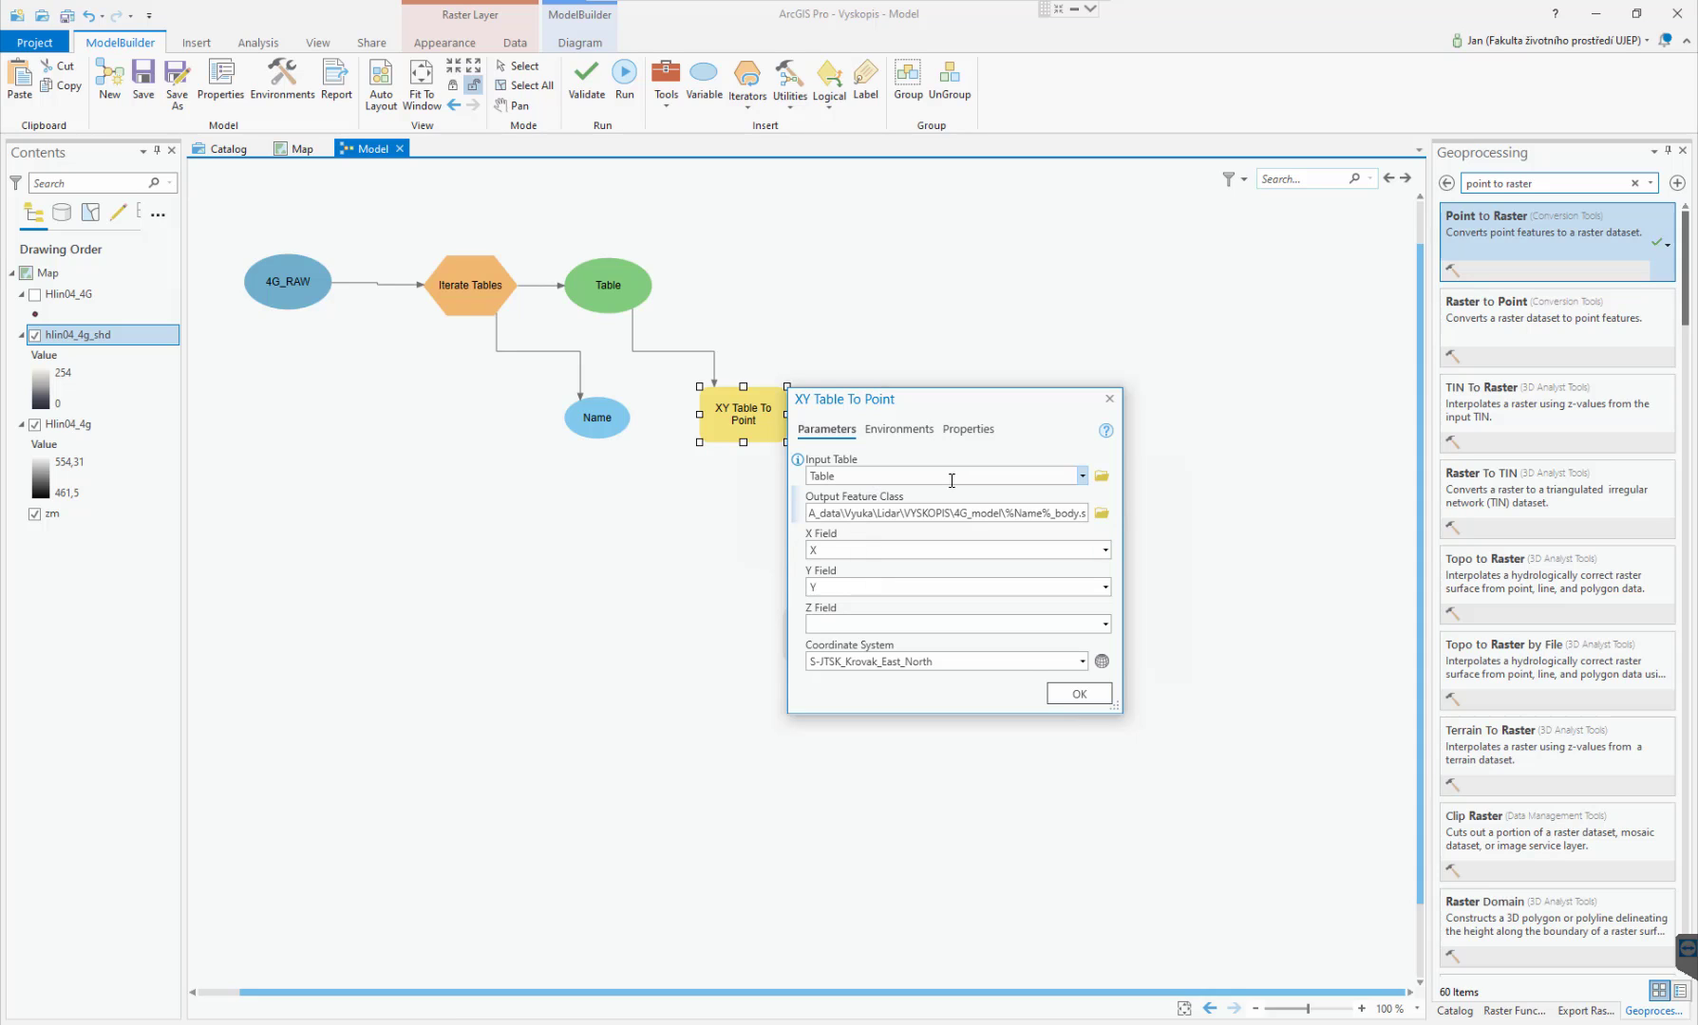
{"action": "left_click", "coordinate": [1069, 696]}
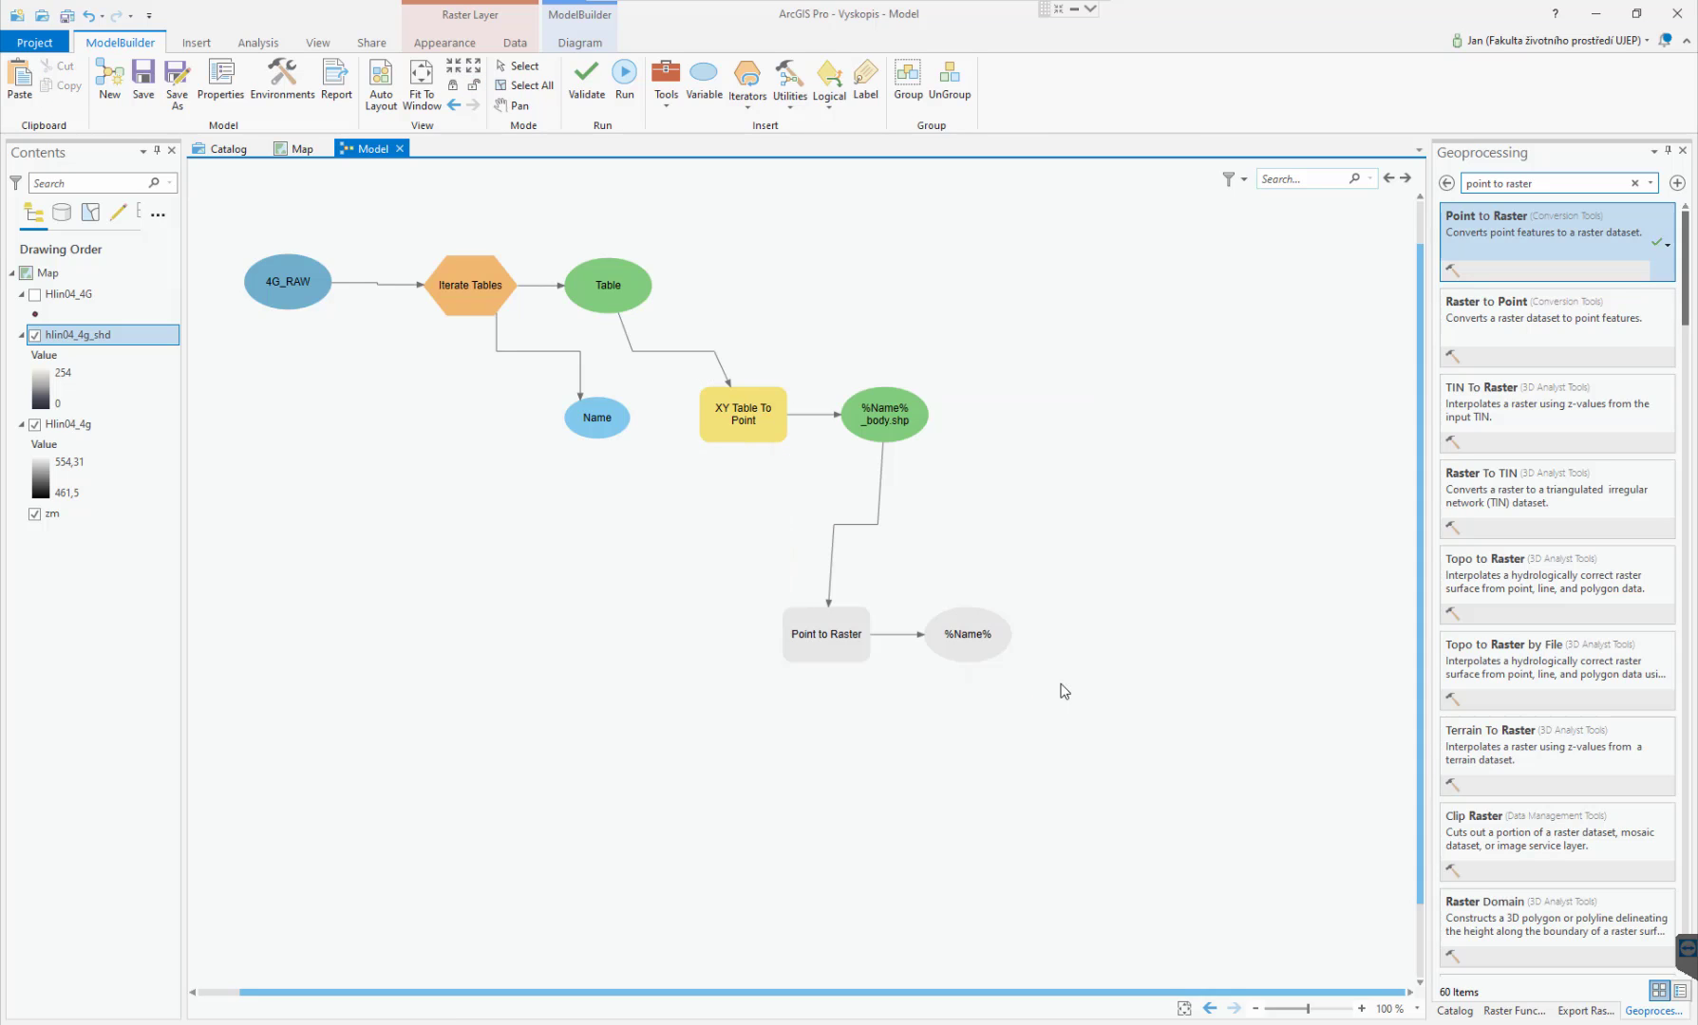
Delete Point to Raster from the model, run the model, and review the run messages before closing them.
{"action": "left_click", "coordinate": [821, 656]}
{"action": "key", "text": "Delete"}
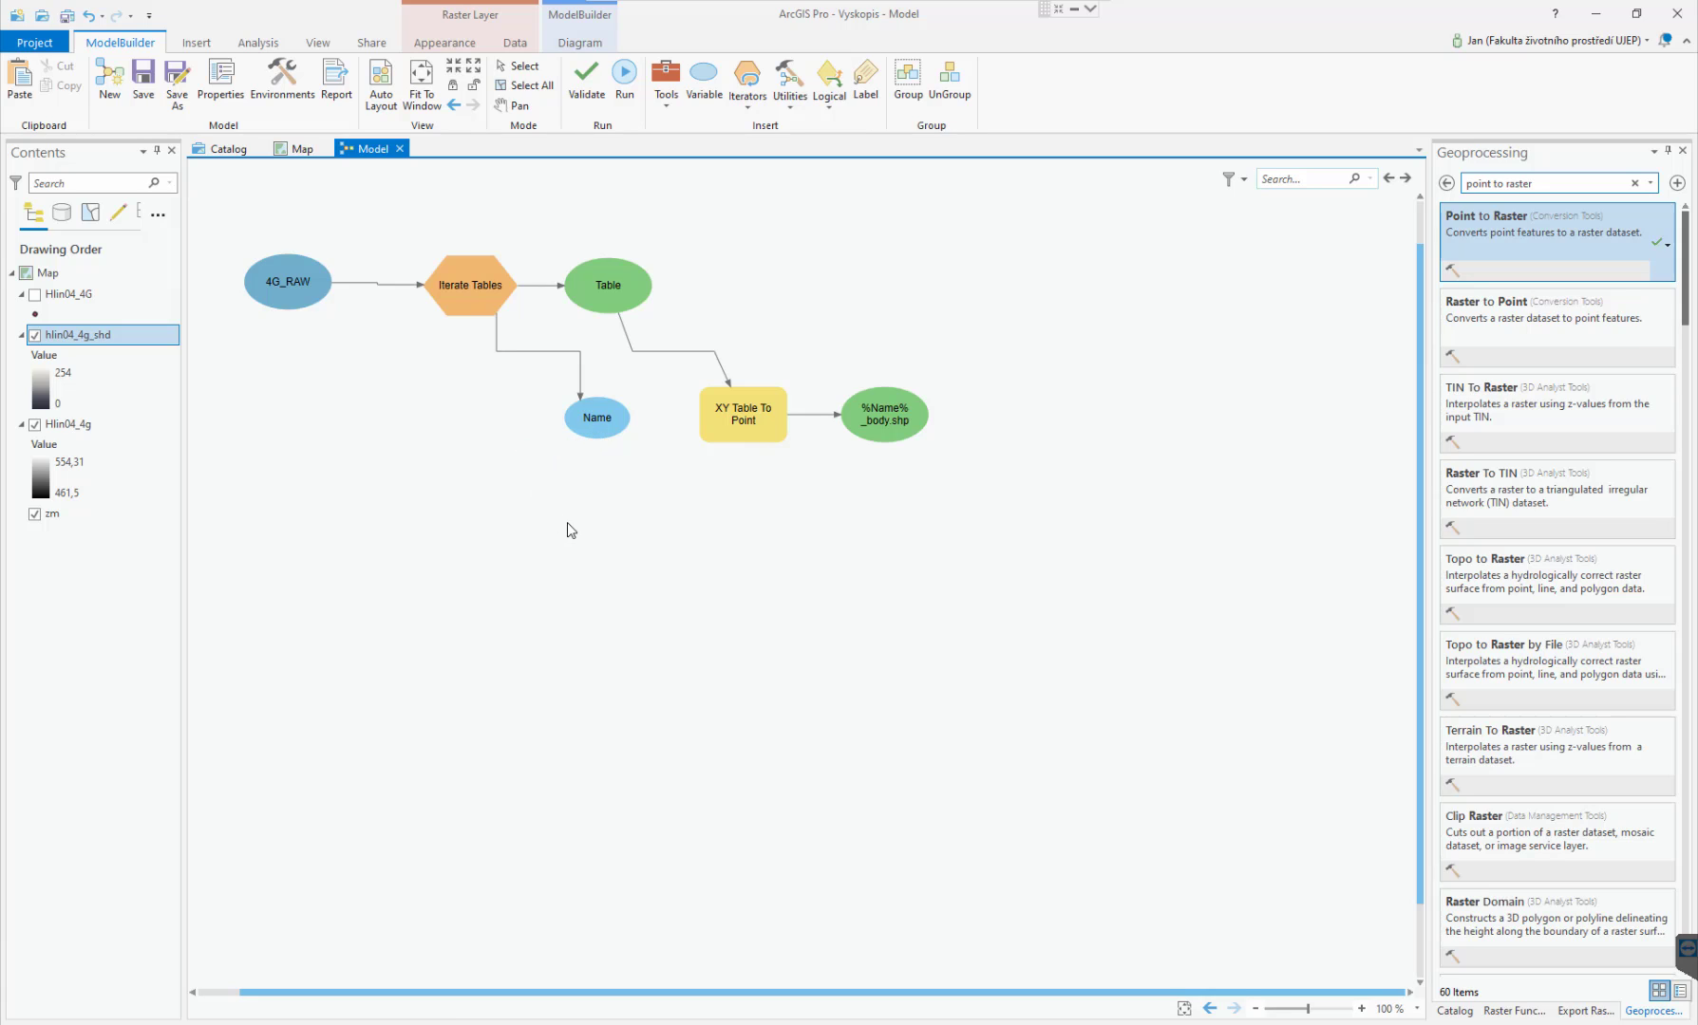
{"action": "left_click", "coordinate": [626, 102]}
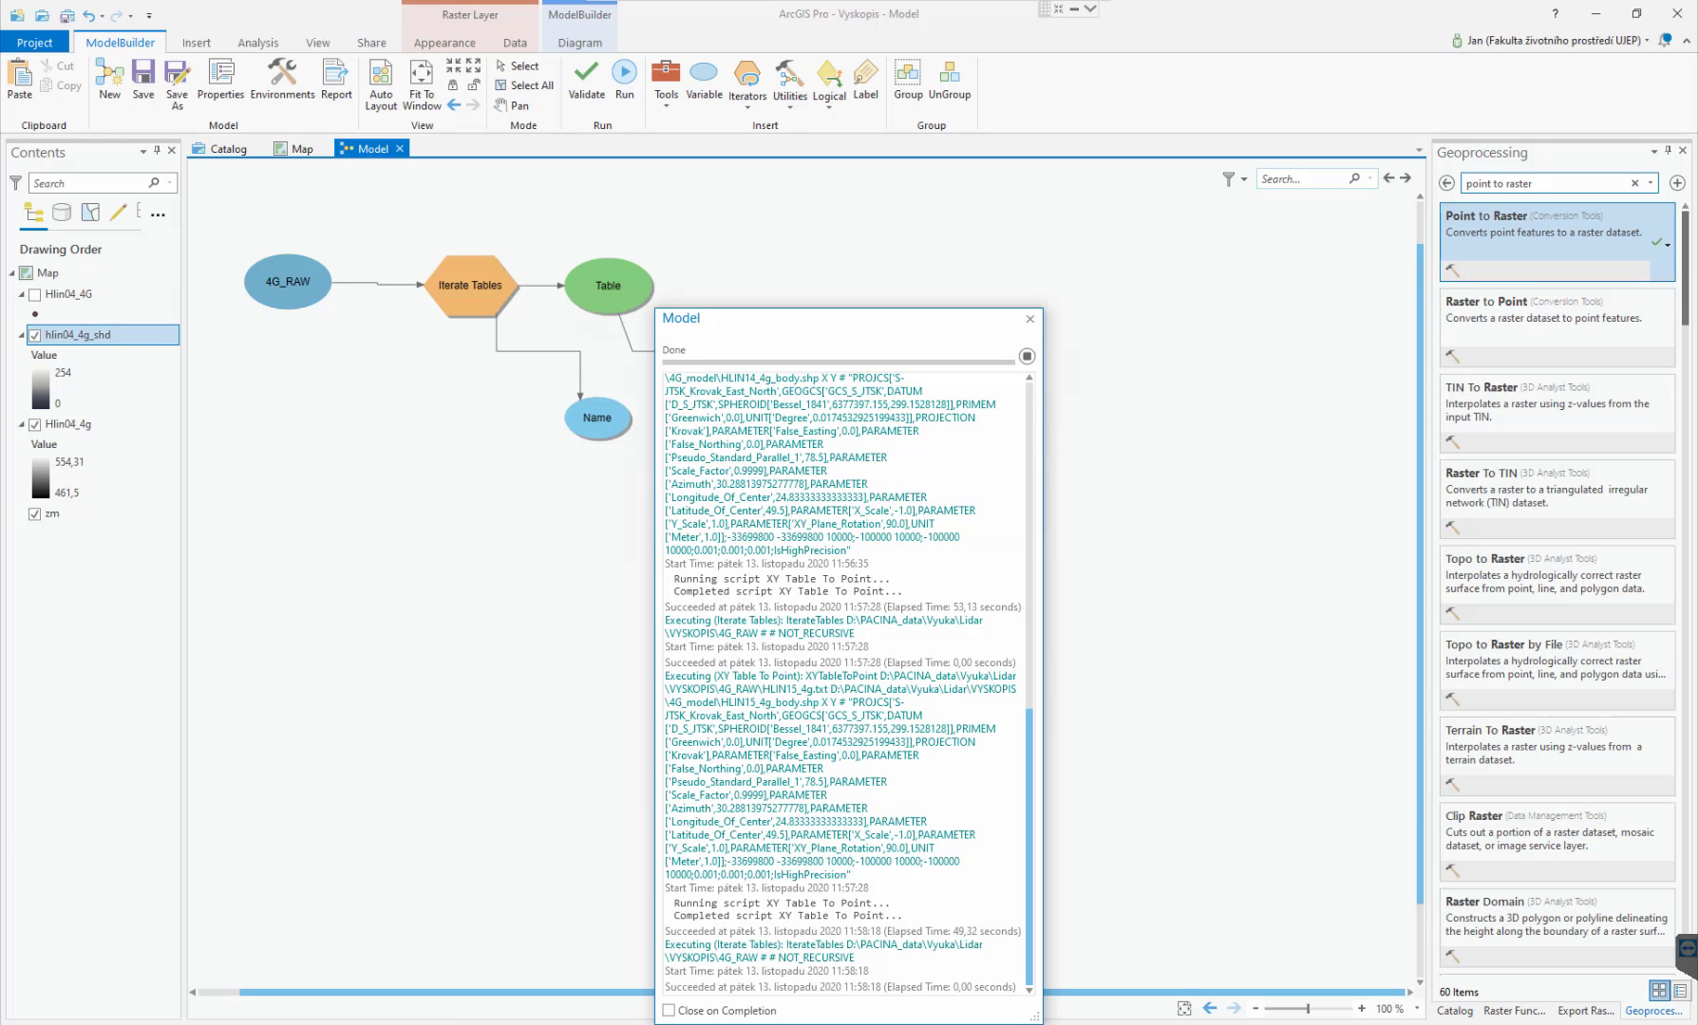
{"action": "scroll", "coordinate": [845, 674], "scroll_direction": "up", "scroll_amount": 2}
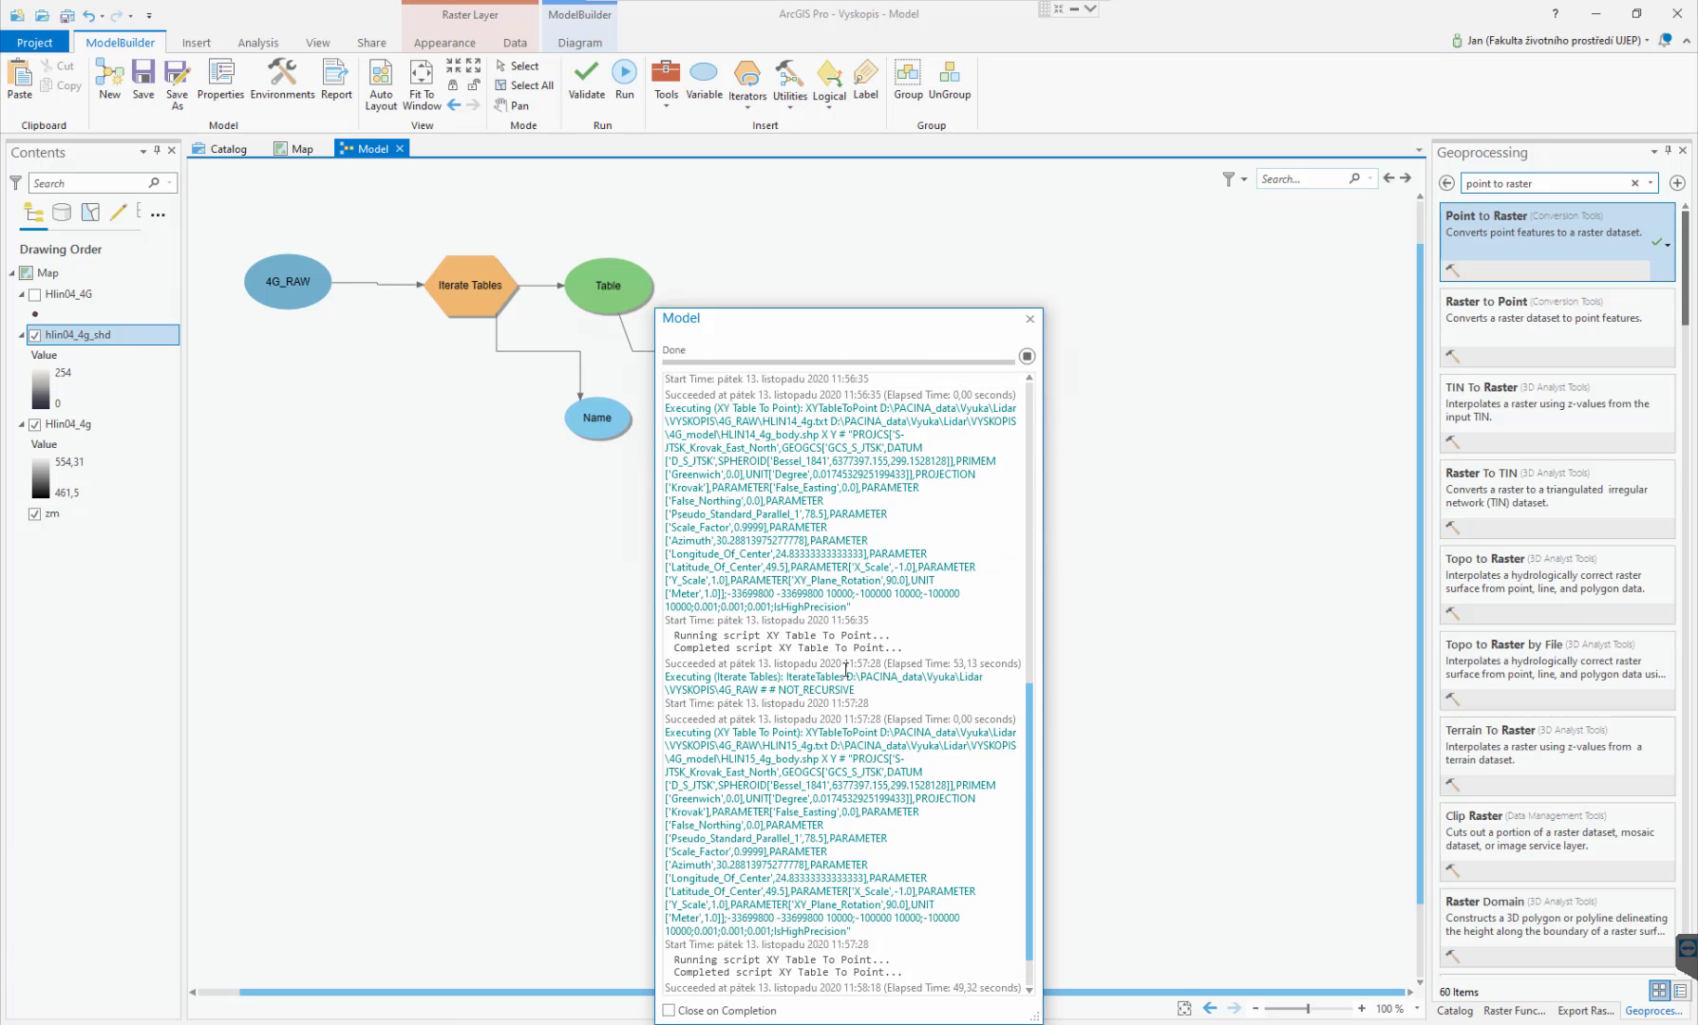
{"action": "scroll", "coordinate": [845, 665], "scroll_direction": "up", "scroll_amount": 1}
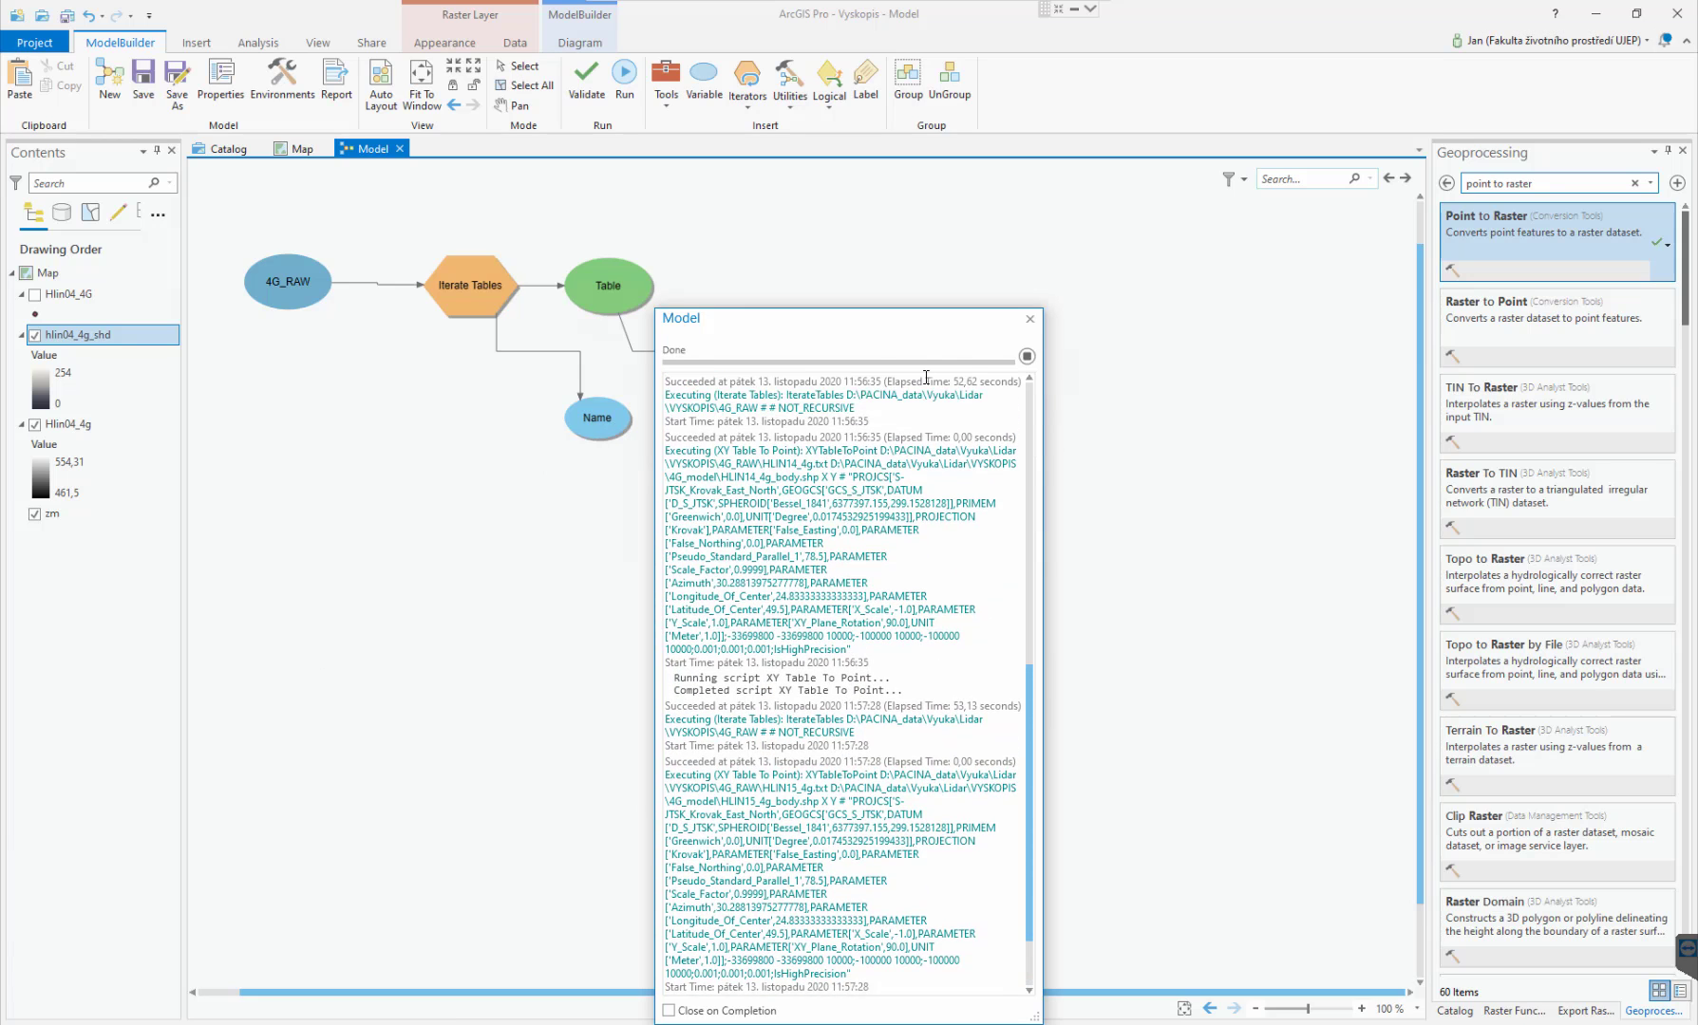
{"action": "left_click", "coordinate": [1030, 321]}
{"action": "left_click", "coordinate": [1044, 151]}
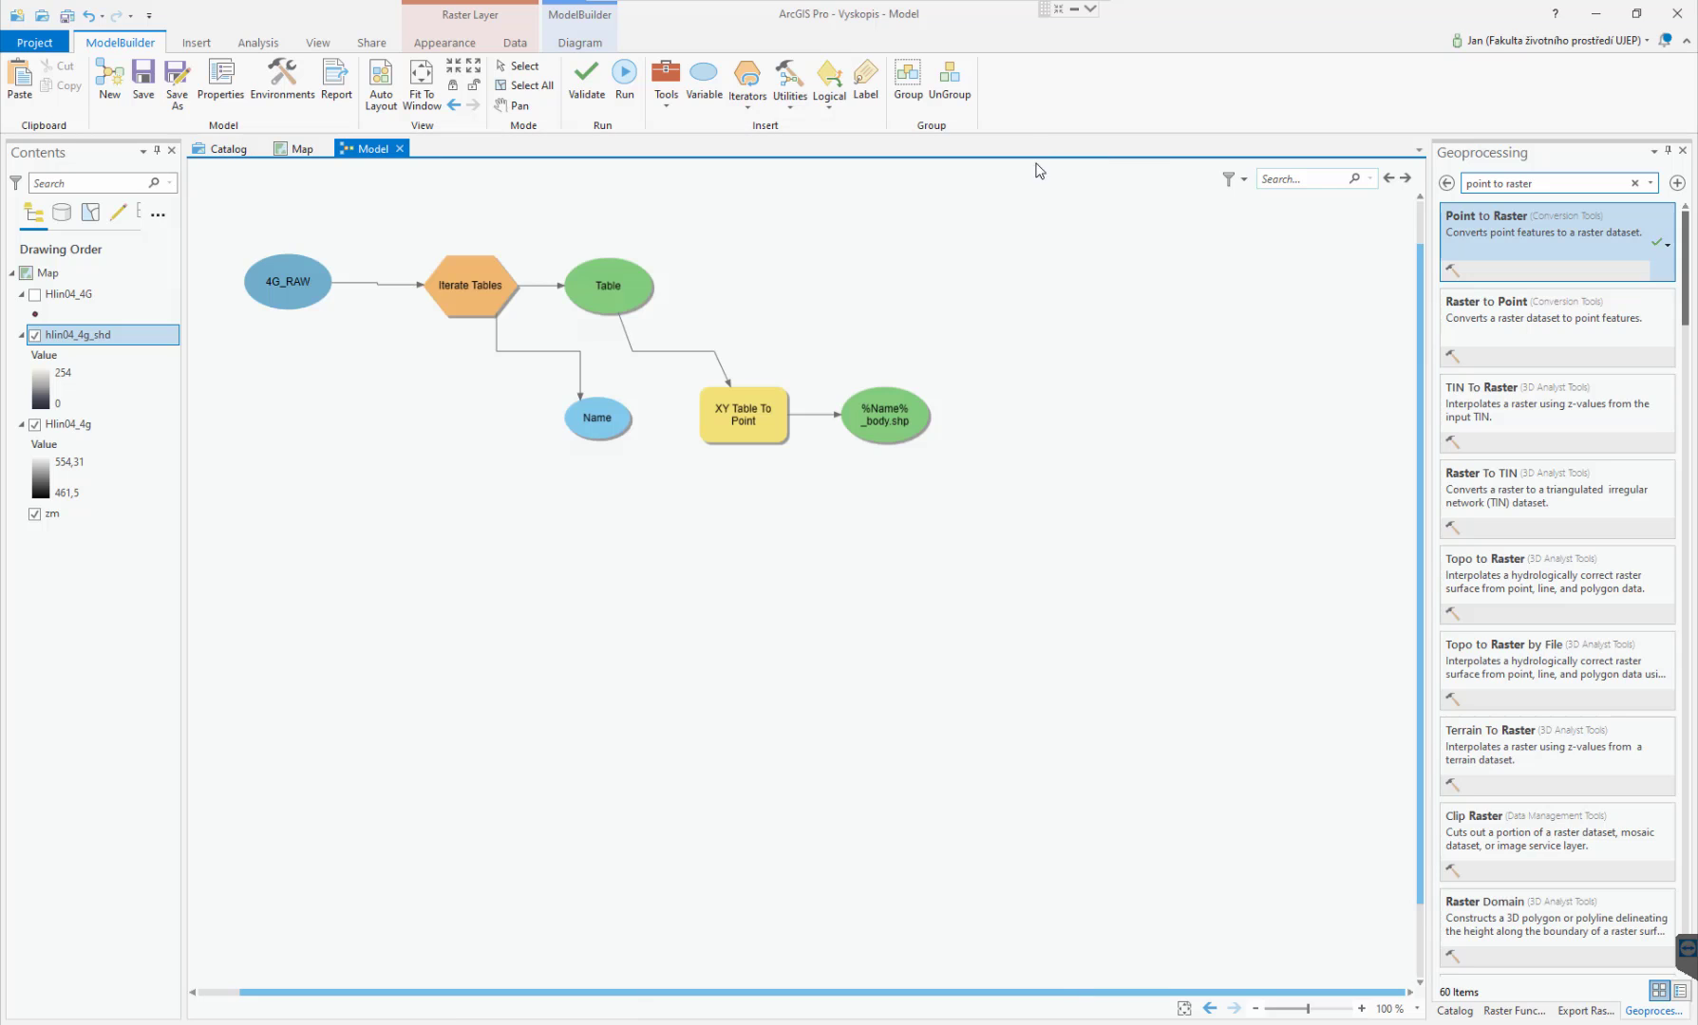
Switch to Total Commander and open the 4G_model folder to check the generated shapefiles.
{"action": "key", "text": "alt+Tab"}
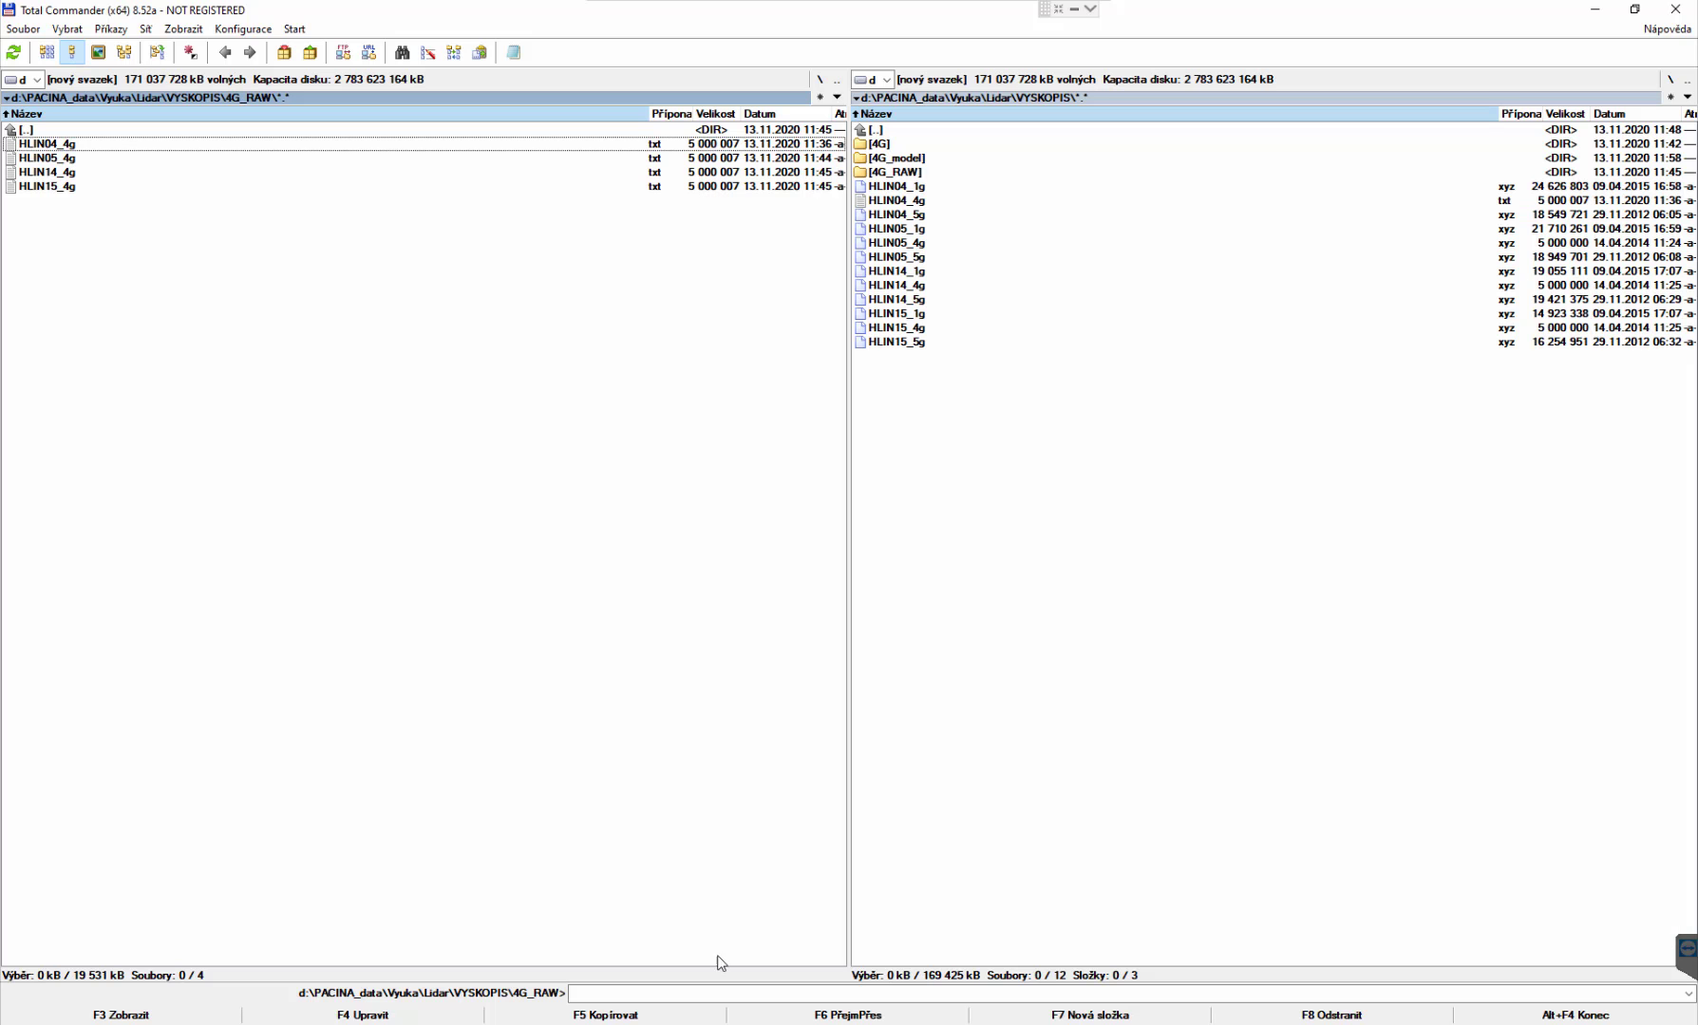
{"action": "double_click", "coordinate": [908, 173]}
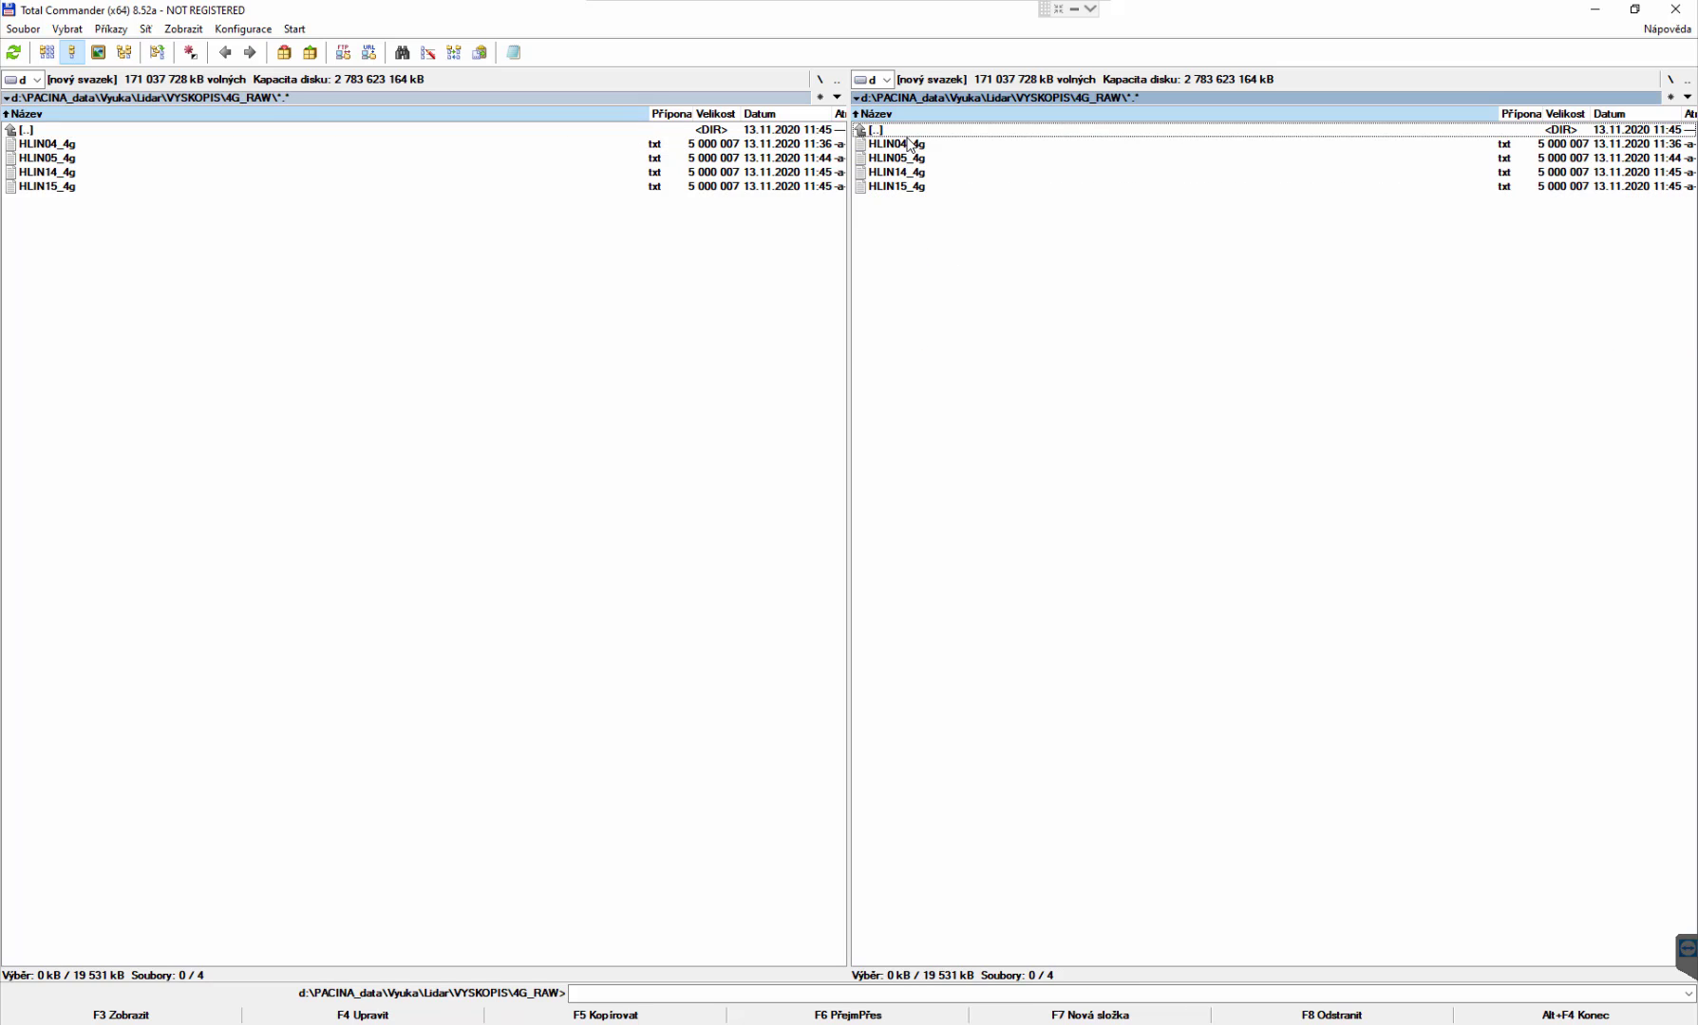
{"action": "double_click", "coordinate": [912, 131]}
{"action": "double_click", "coordinate": [921, 158]}
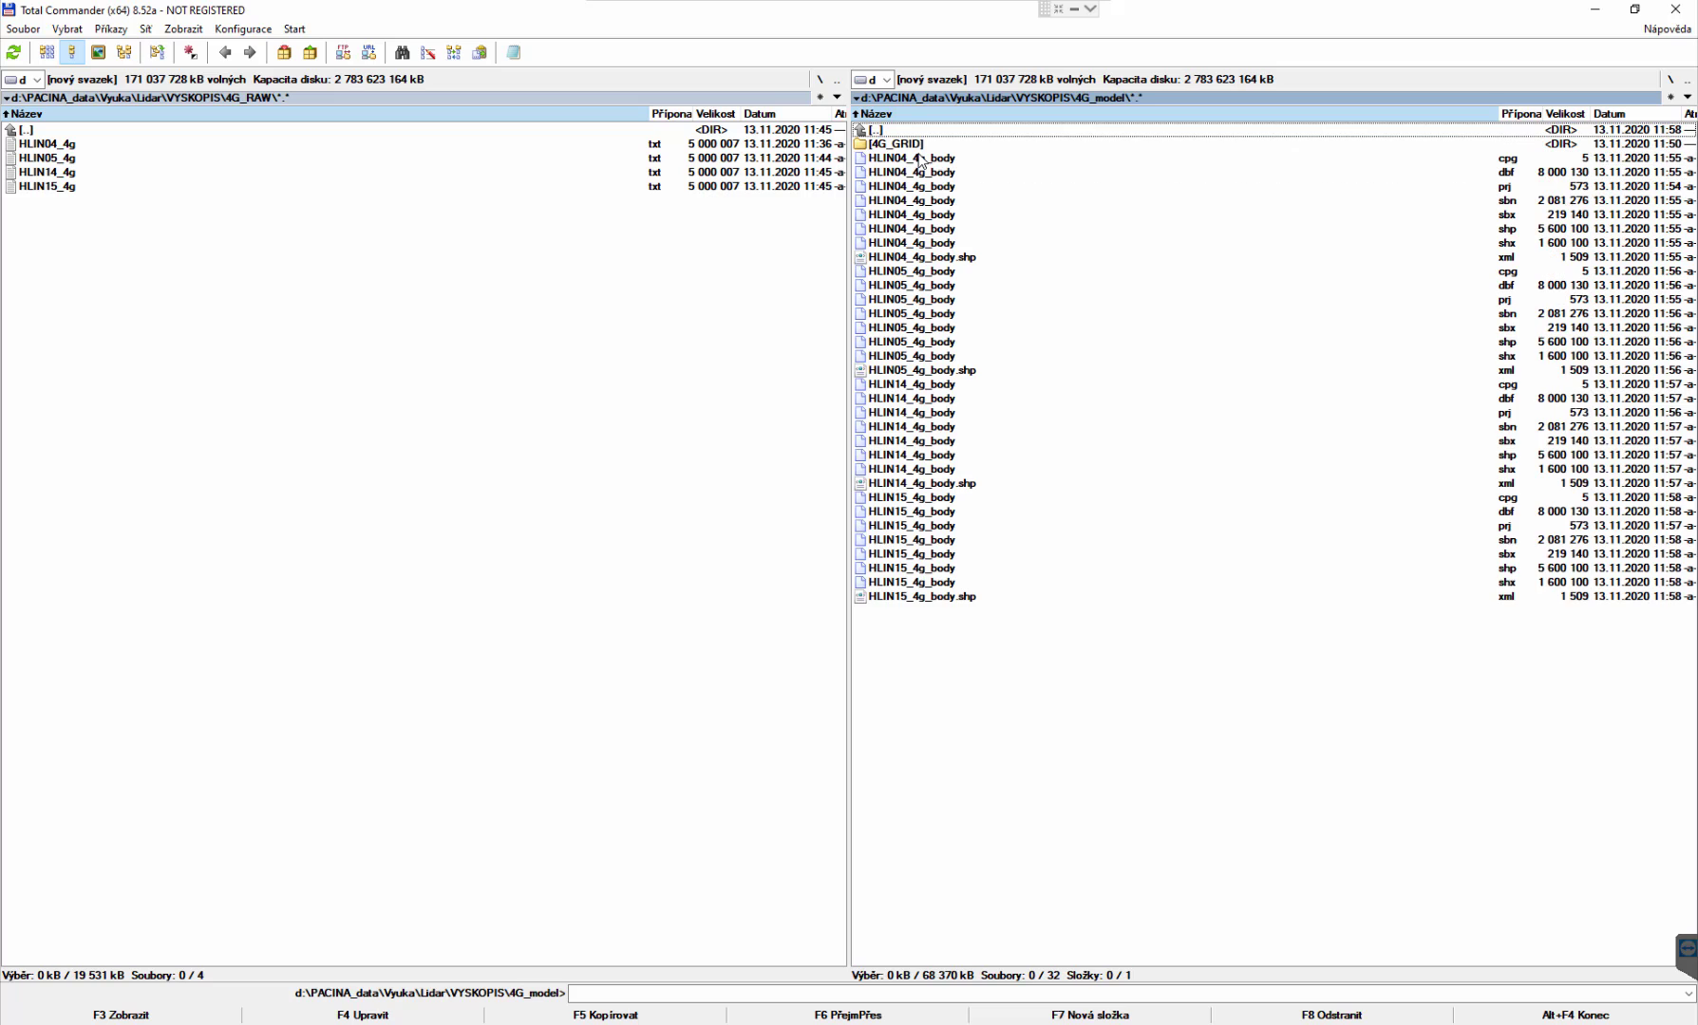
Switch back to ArcGIS Pro and save a copy of the model as Table_to_point in the Vyskopis.tbx toolbox.
{"action": "left_click", "coordinate": [918, 161]}
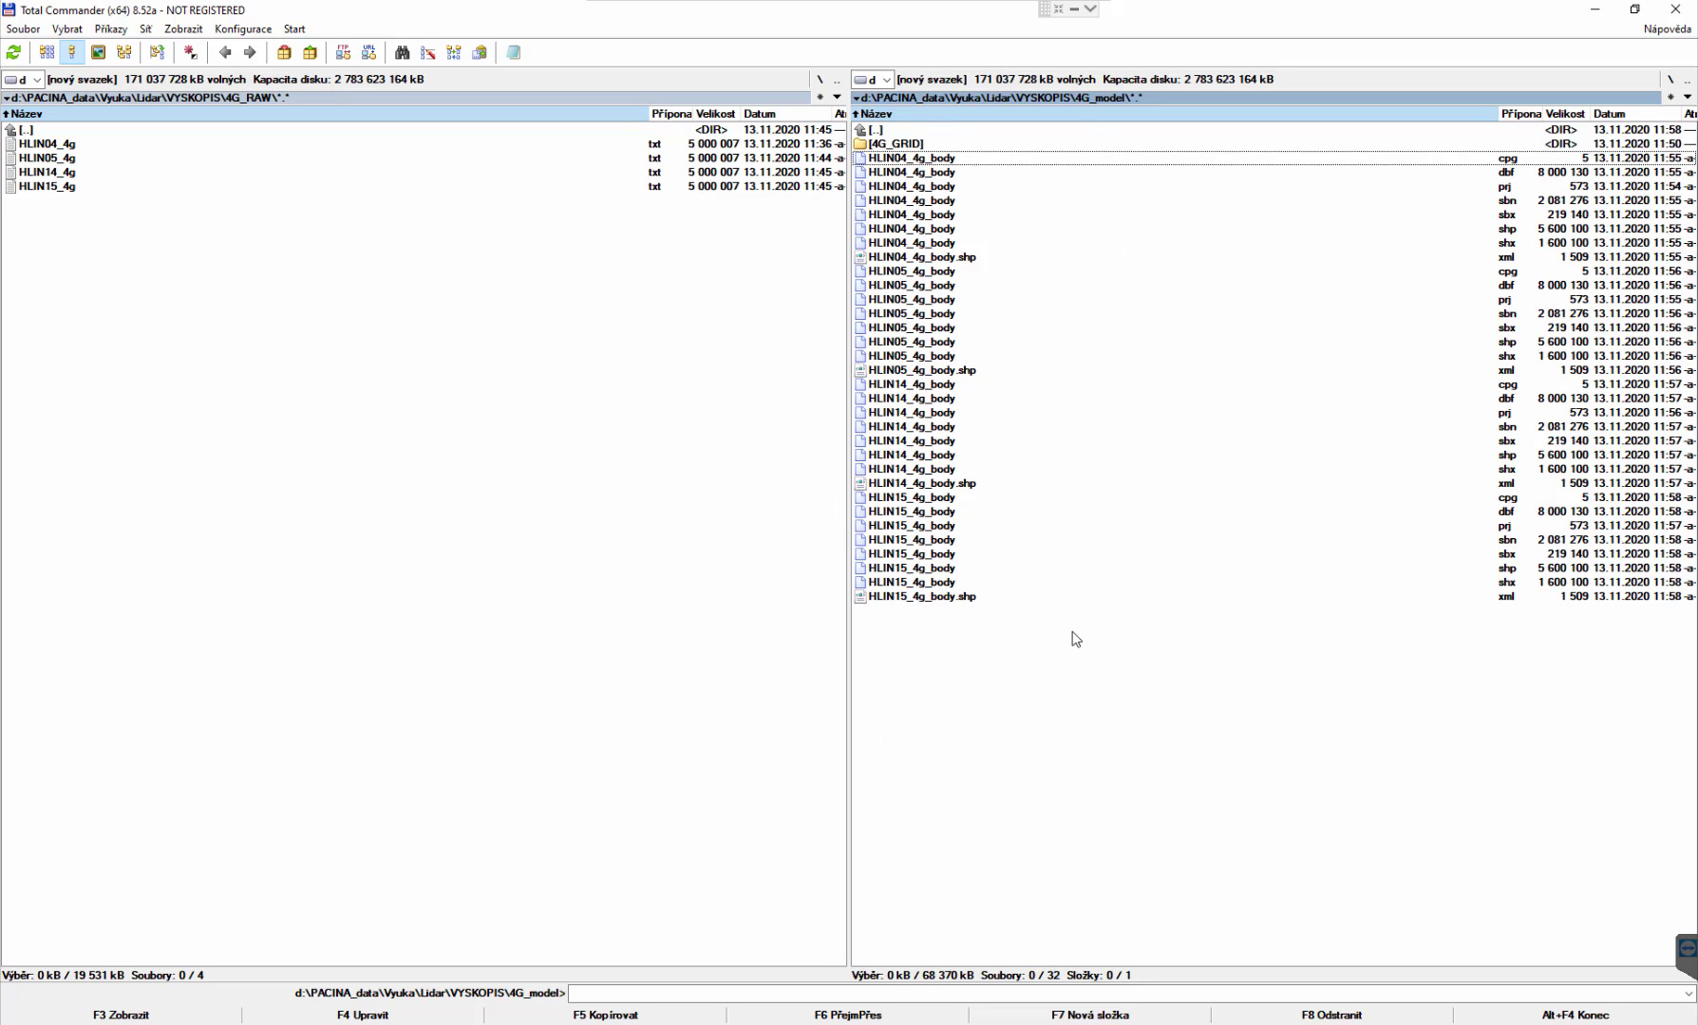
{"action": "key", "text": "alt+Tab"}
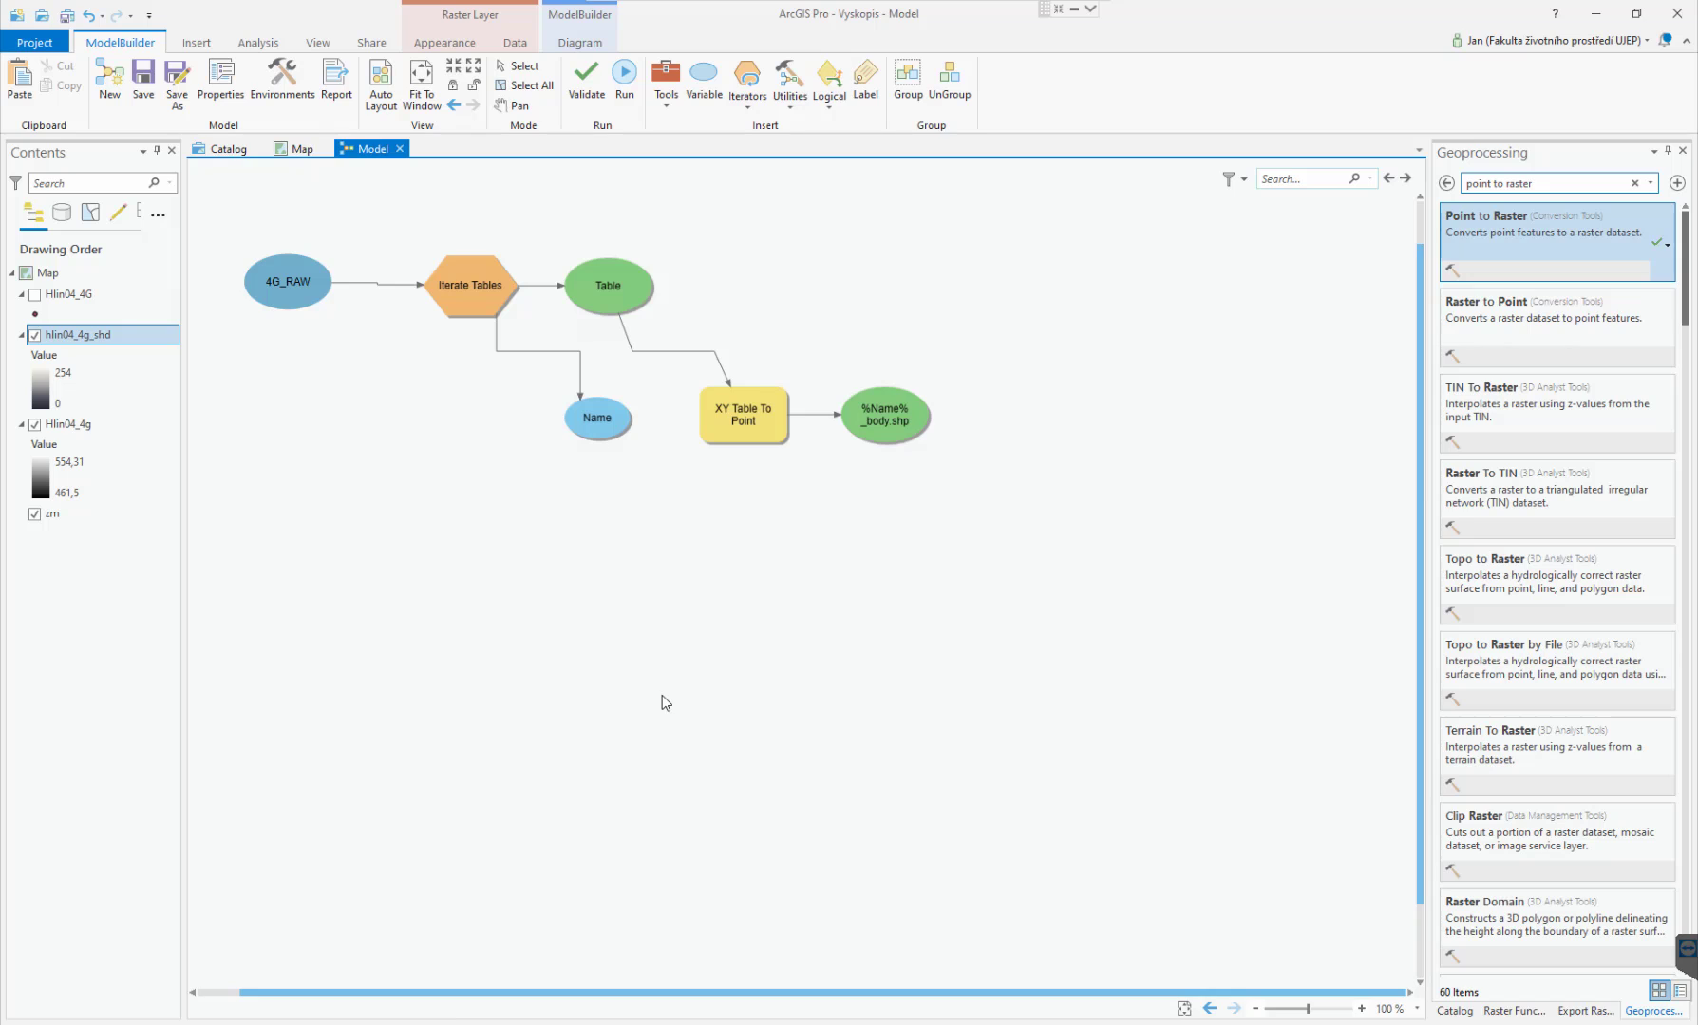
{"action": "left_click", "coordinate": [141, 86]}
{"action": "left_click", "coordinate": [177, 82]}
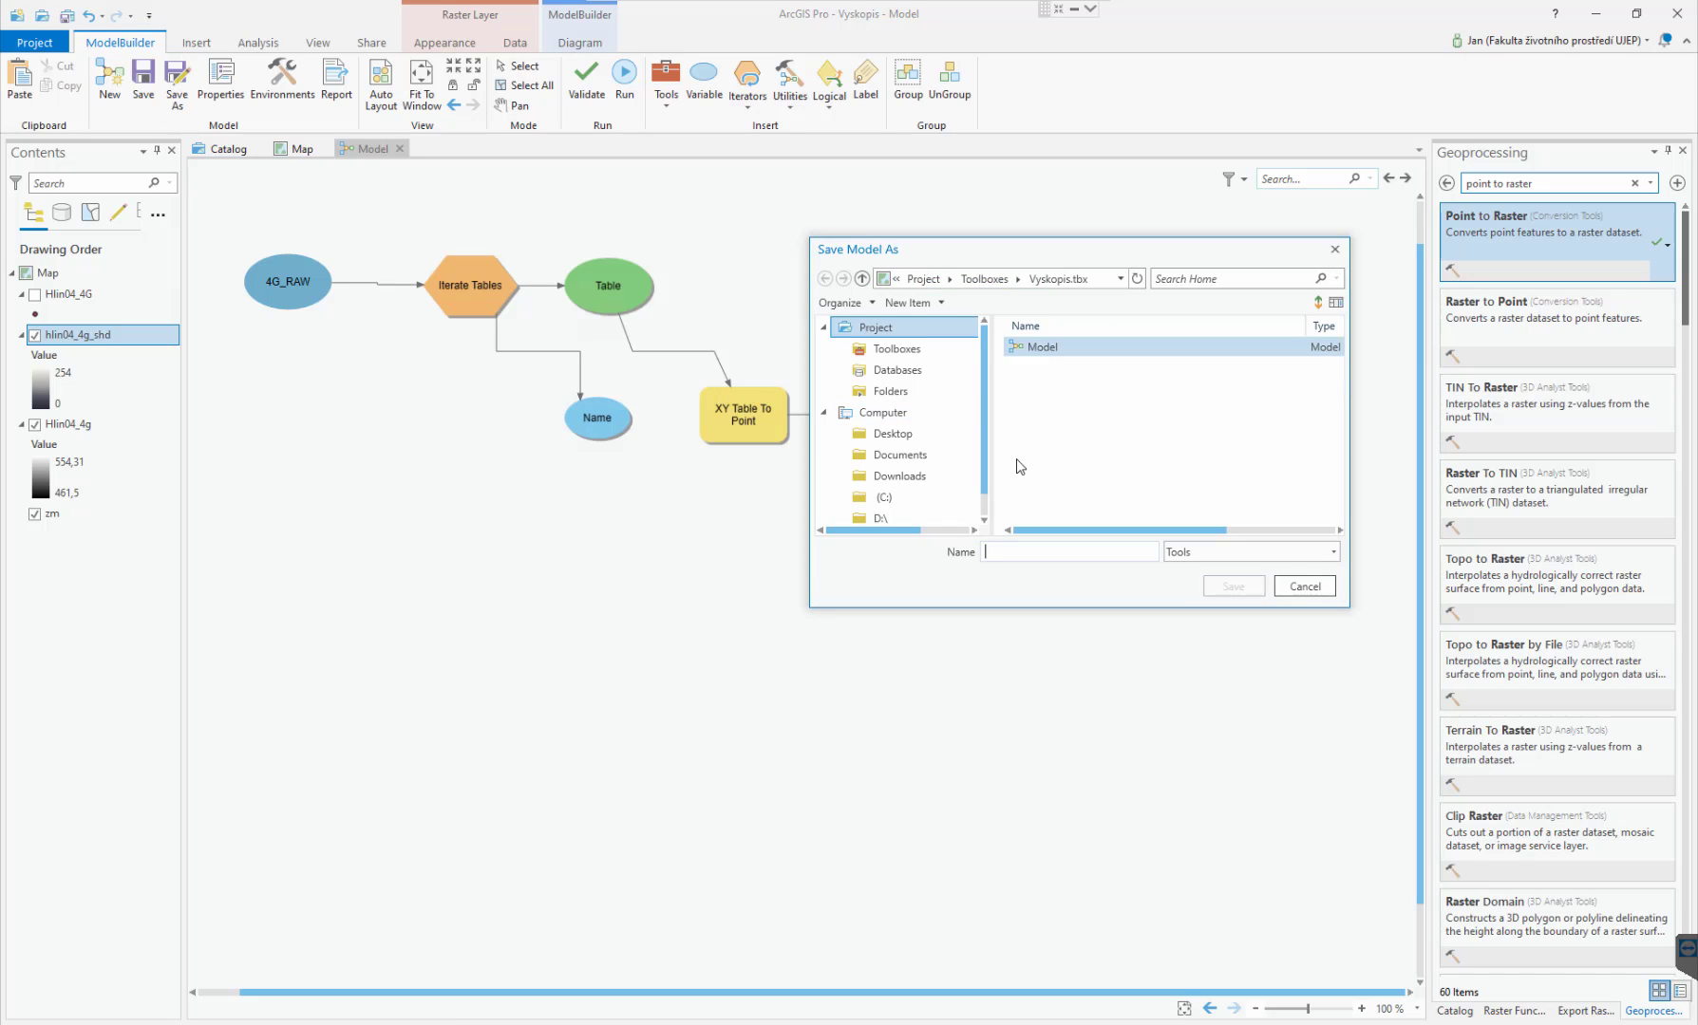
{"action": "left_click", "coordinate": [1019, 508]}
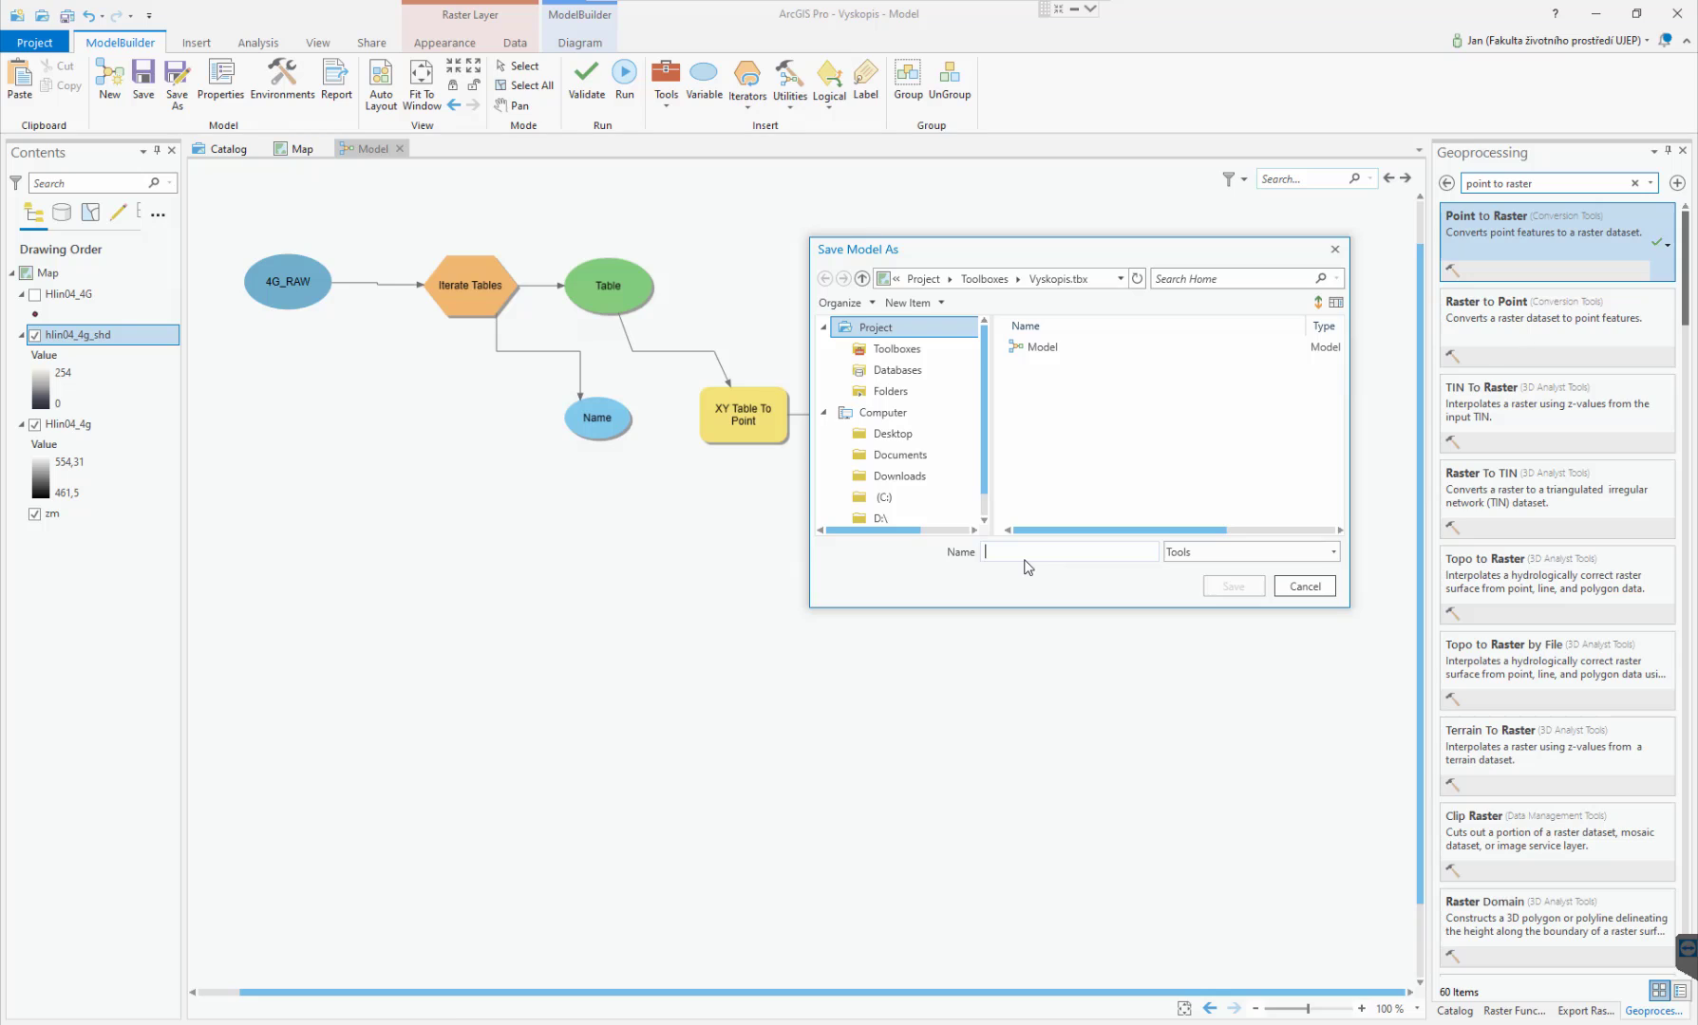
{"action": "type", "text": "Table_to_point"}
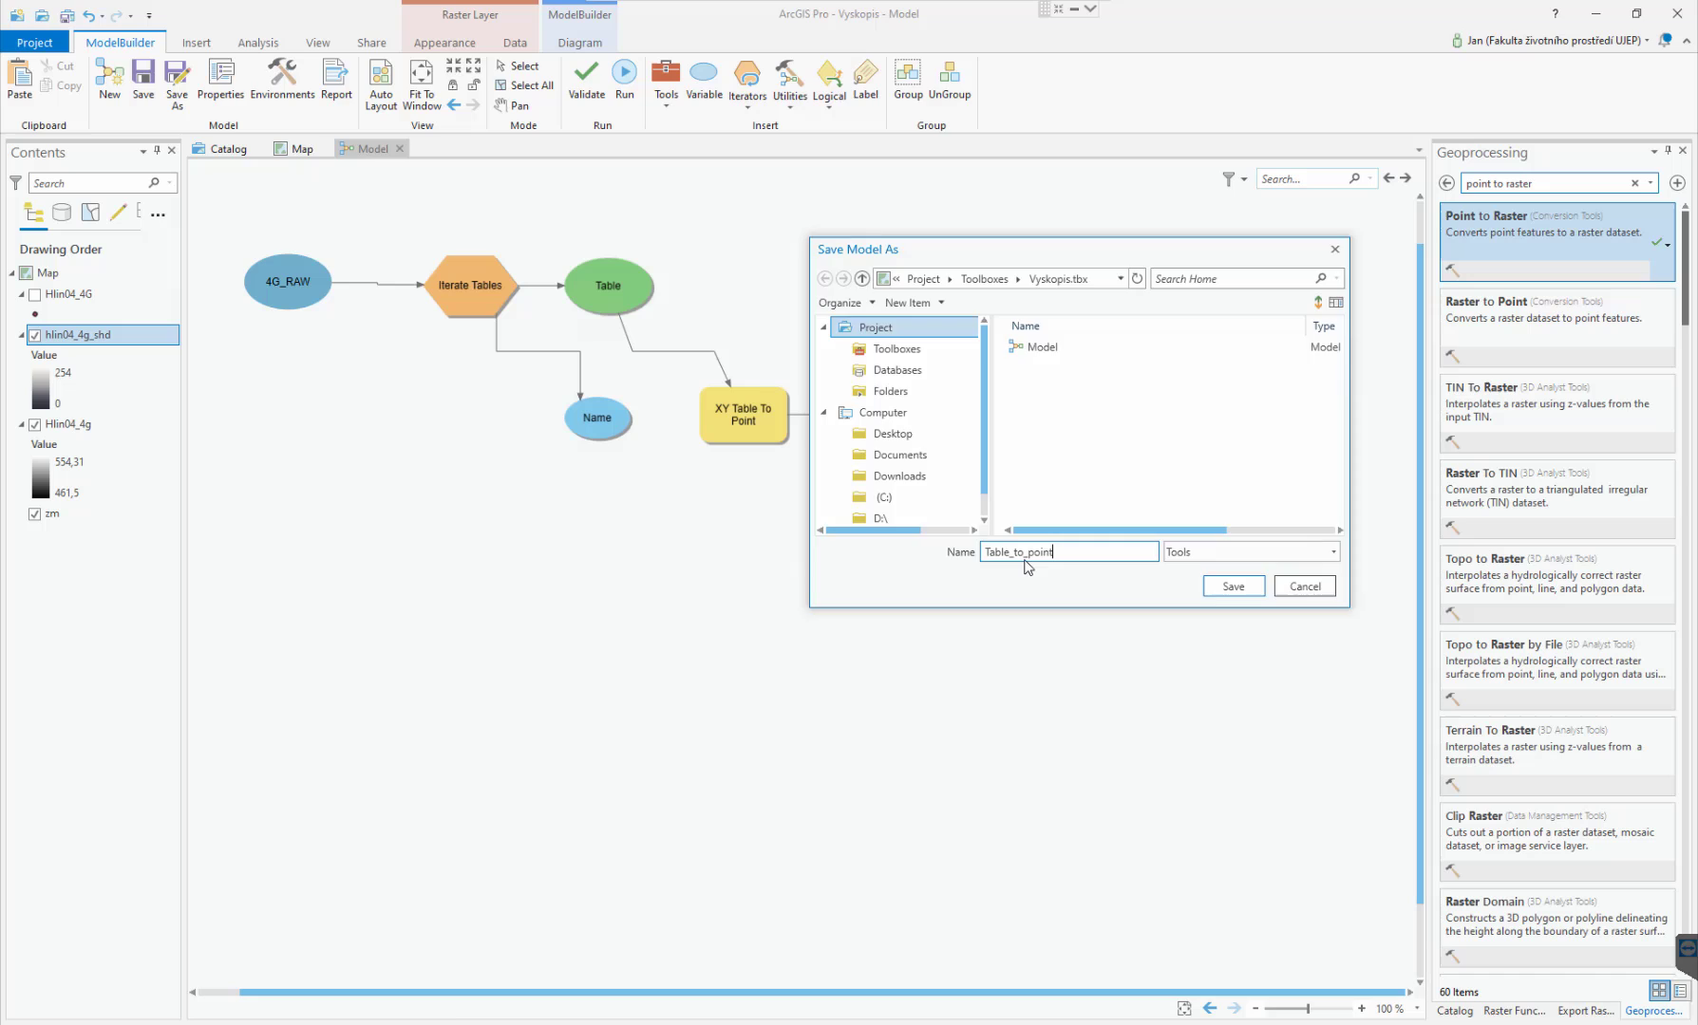
{"action": "key", "text": "Return"}
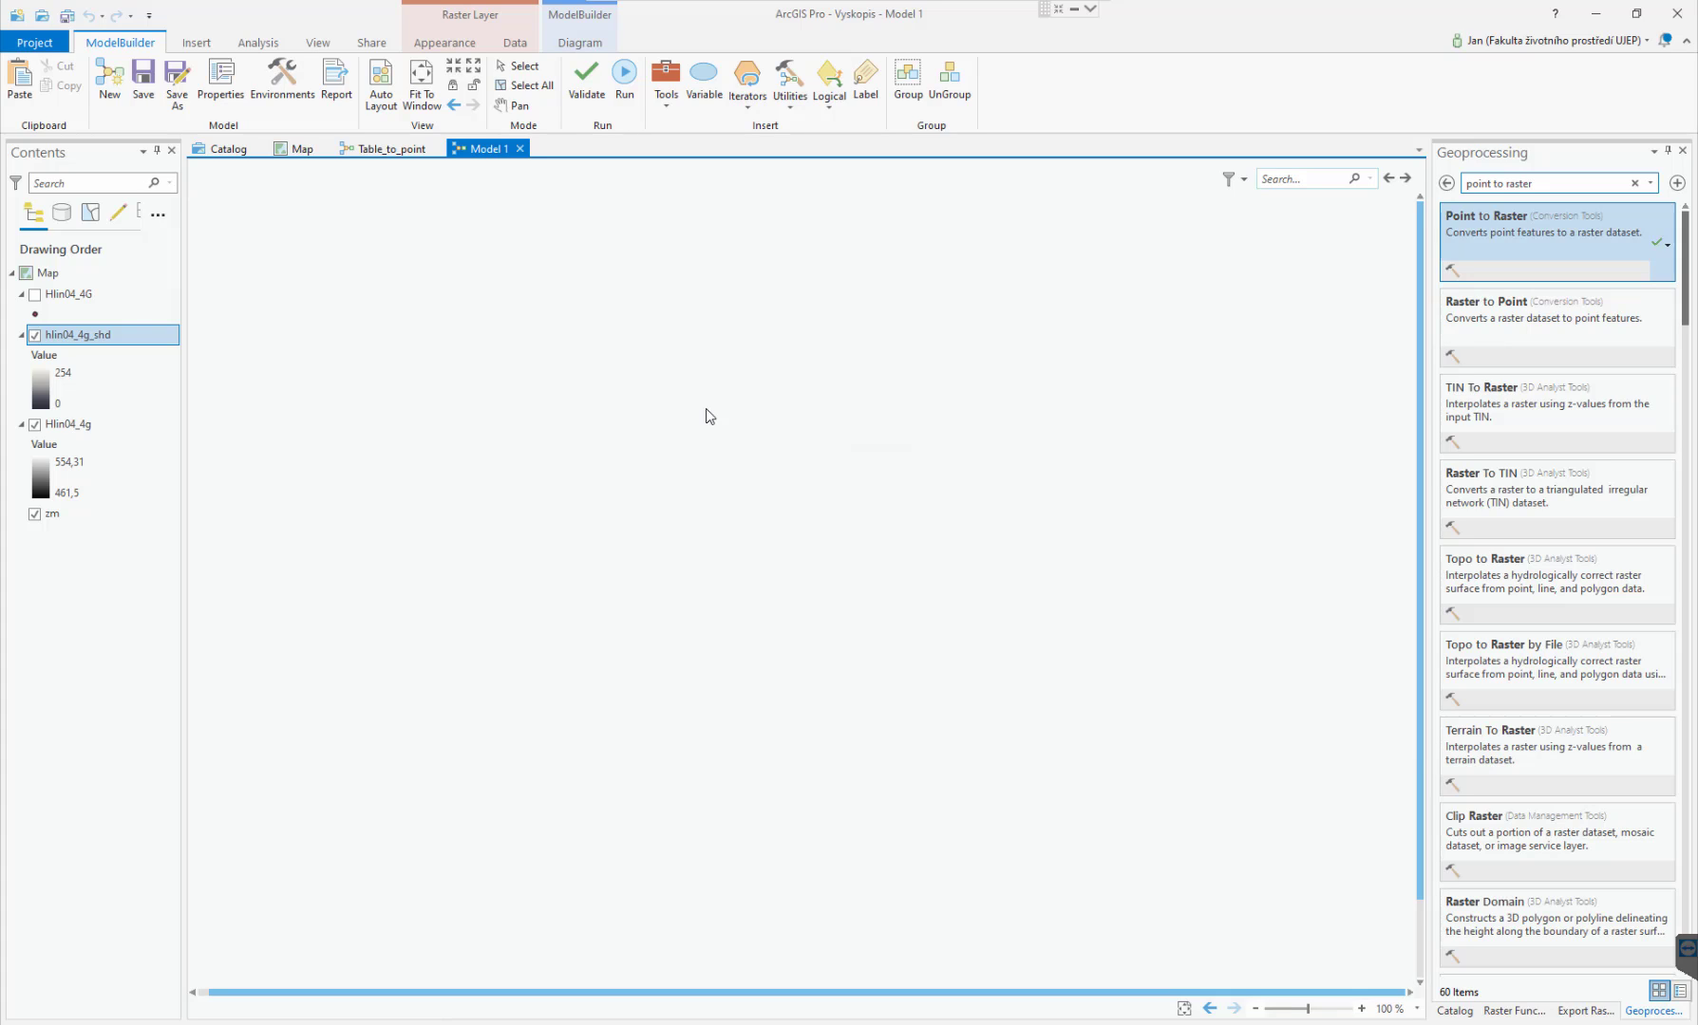
Add an Iterate Feature Classes iterator to a new model, with workspace 4G_model and feature type Point.
{"action": "left_click", "coordinate": [748, 98]}
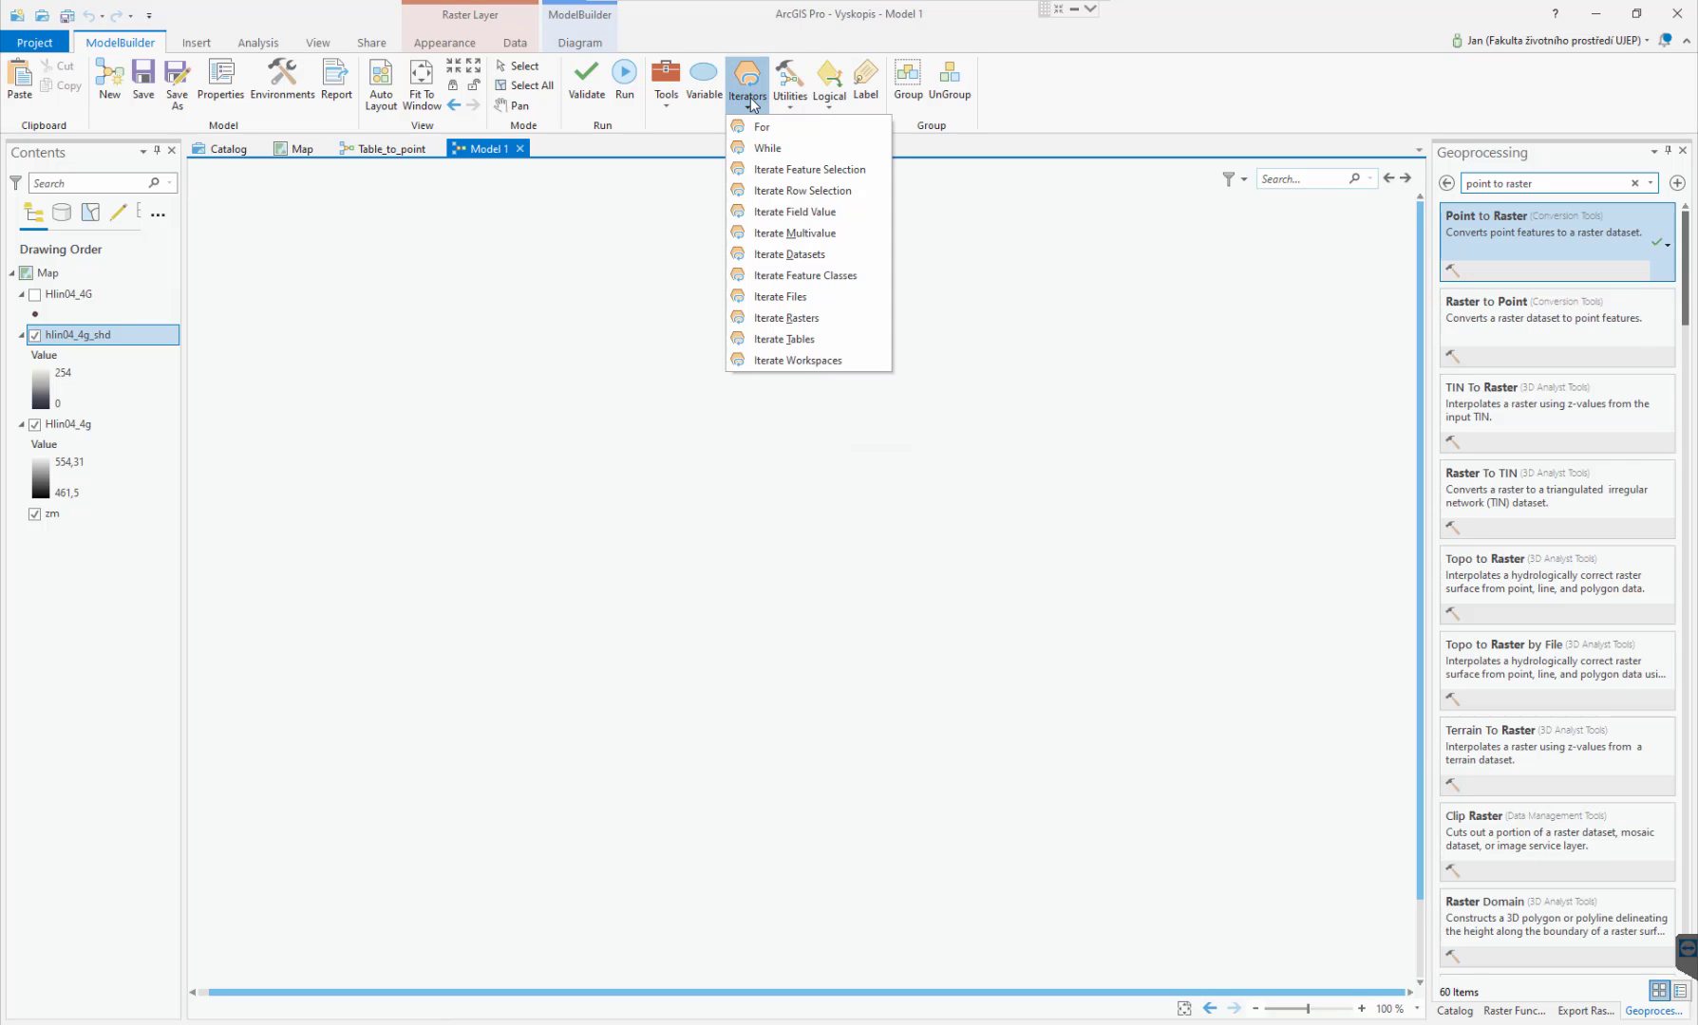
{"action": "left_click", "coordinate": [829, 278]}
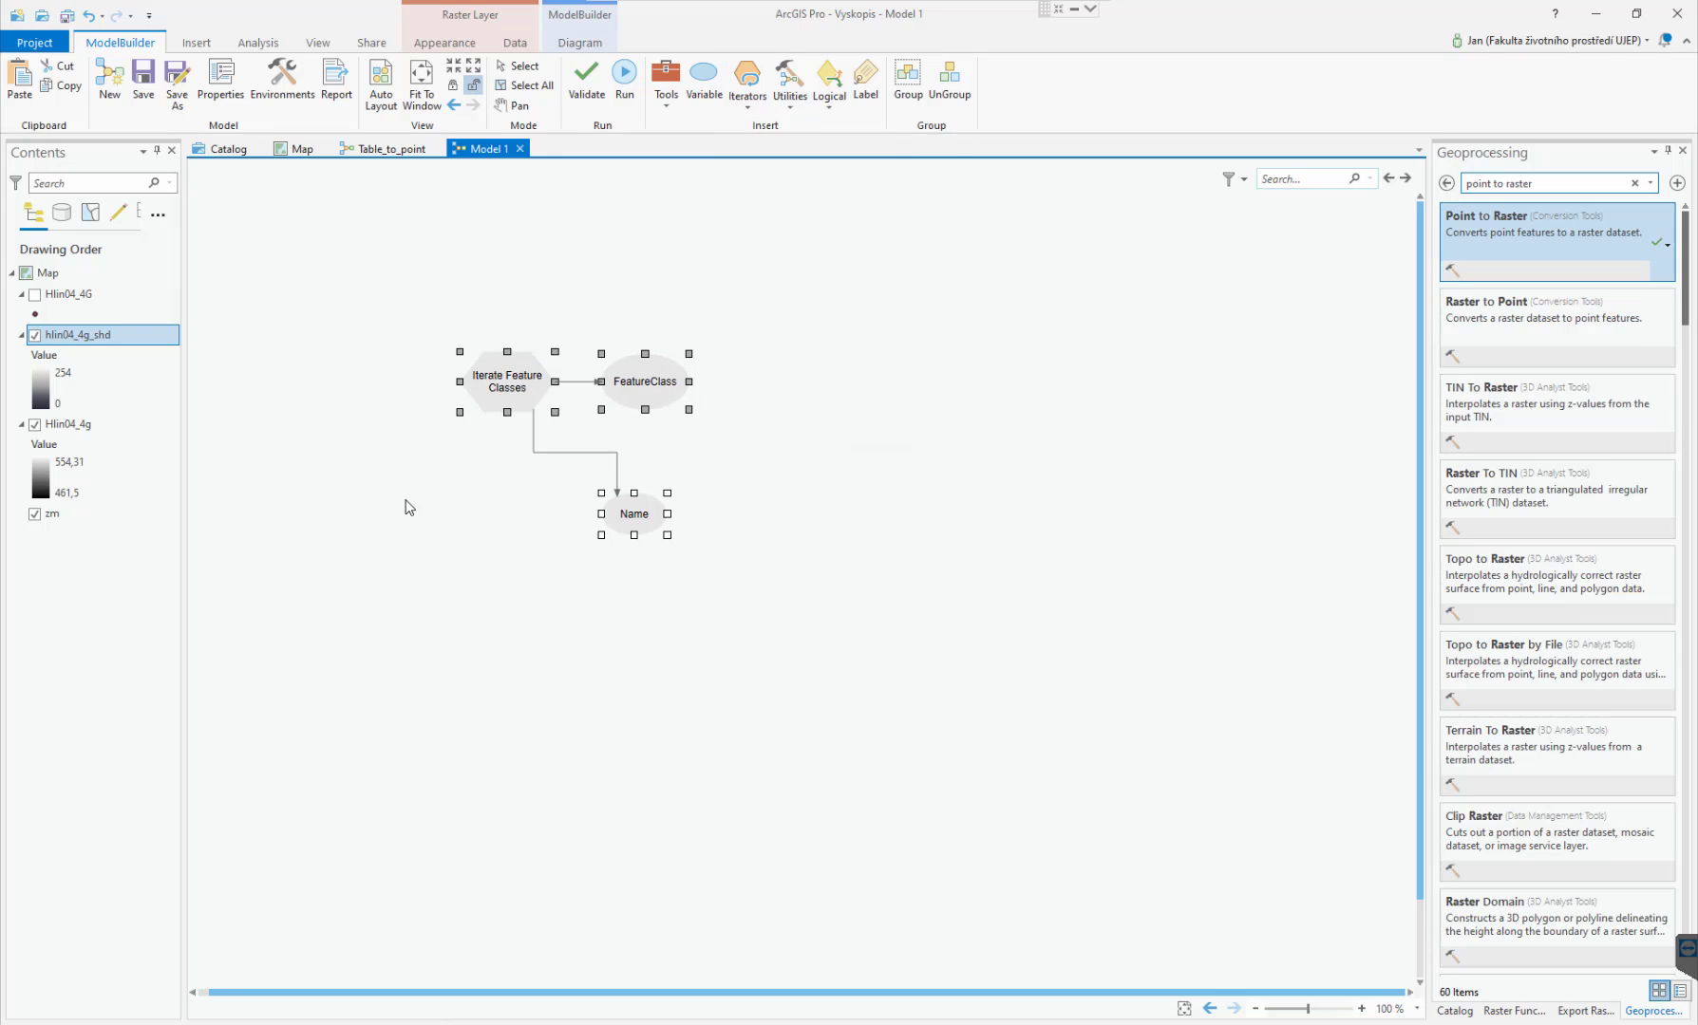
{"action": "double_click", "coordinate": [501, 380]}
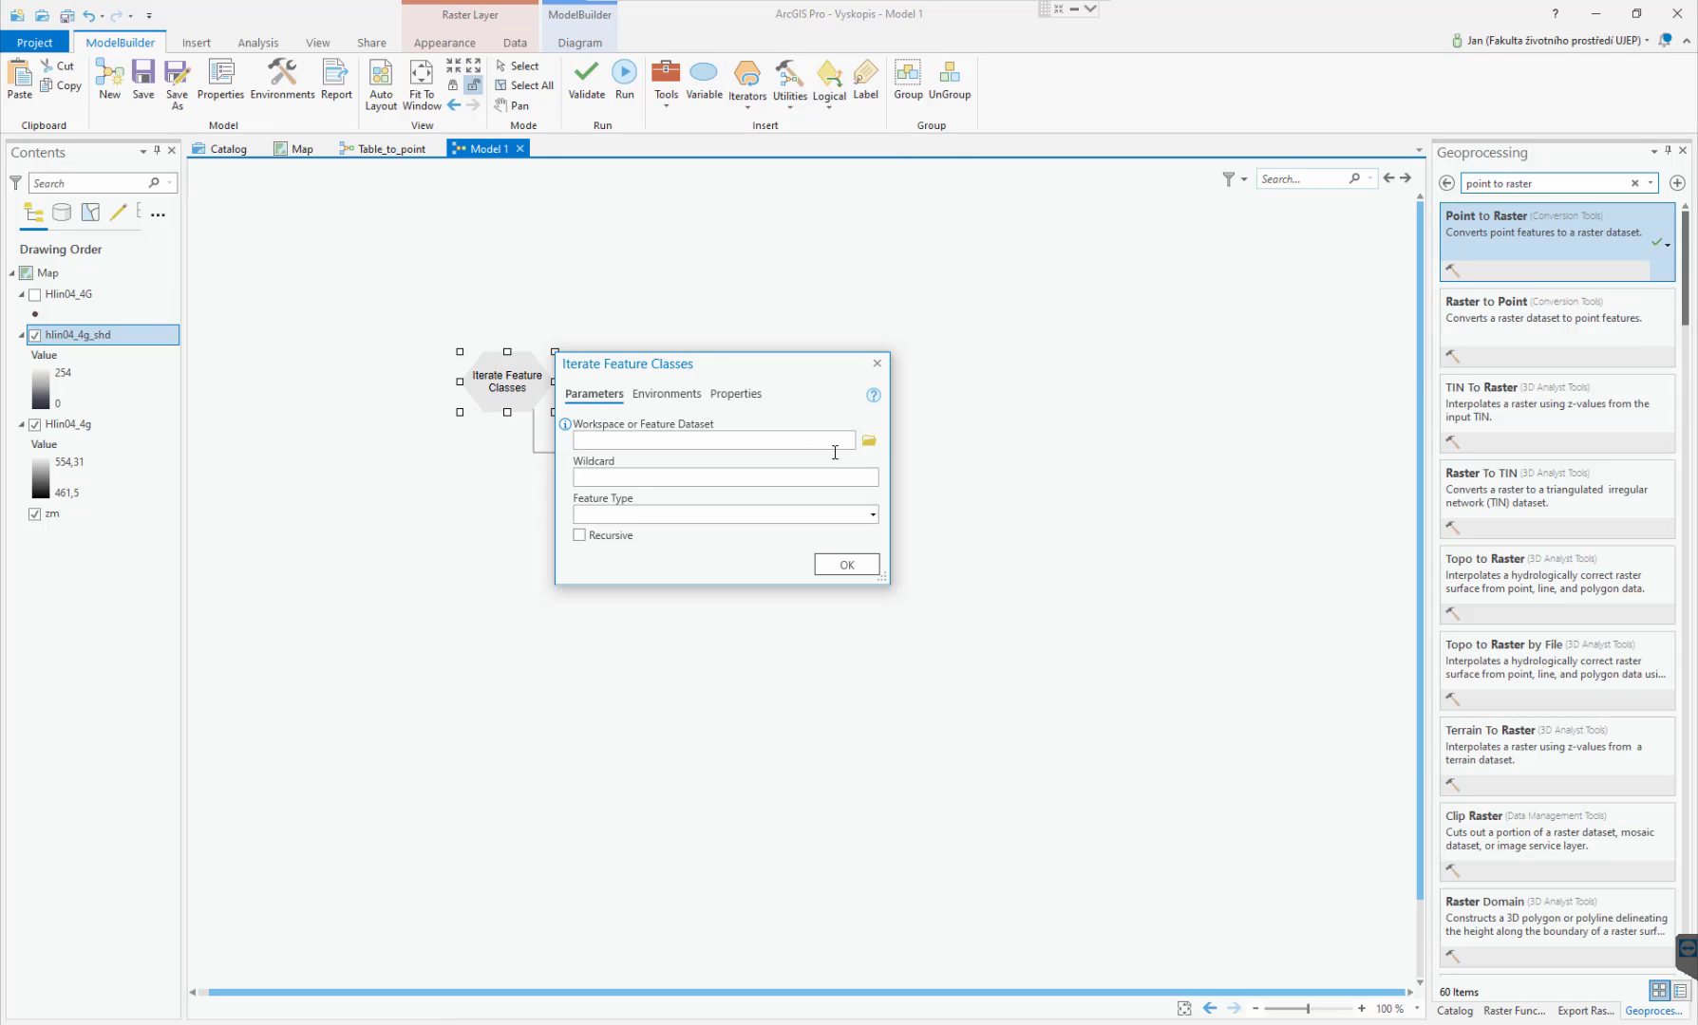
{"action": "left_click", "coordinate": [868, 441]}
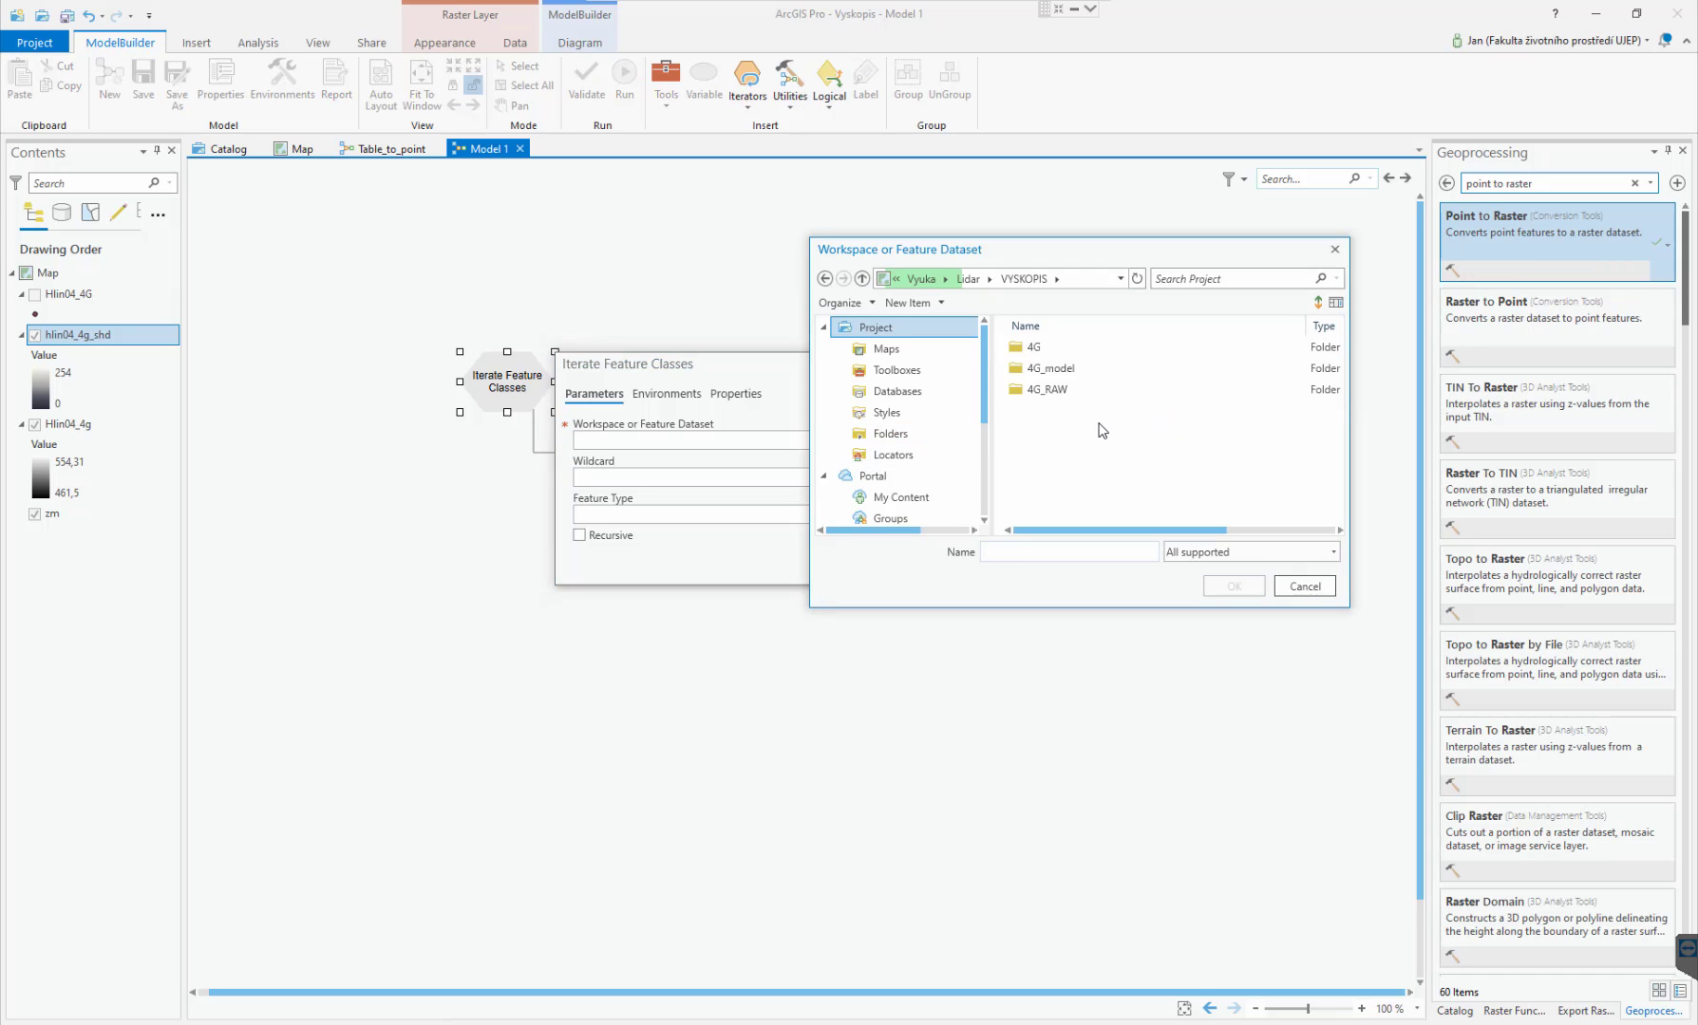
{"action": "left_click", "coordinate": [1058, 375]}
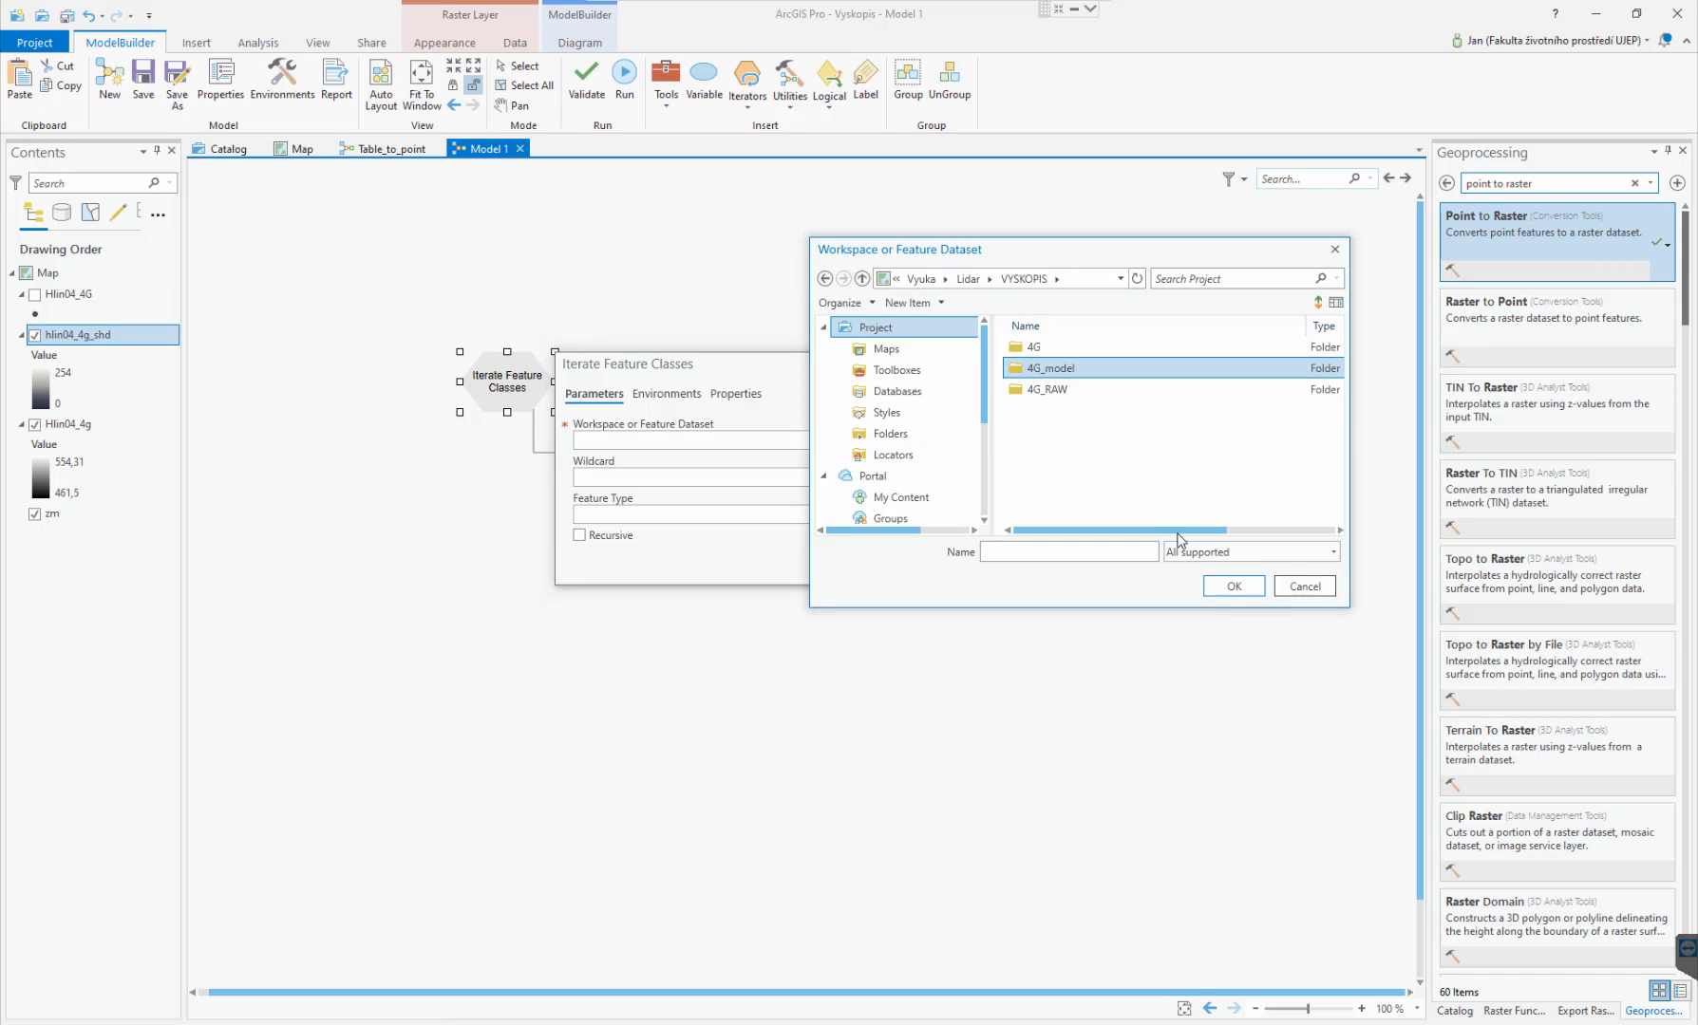
{"action": "left_click", "coordinate": [1234, 586]}
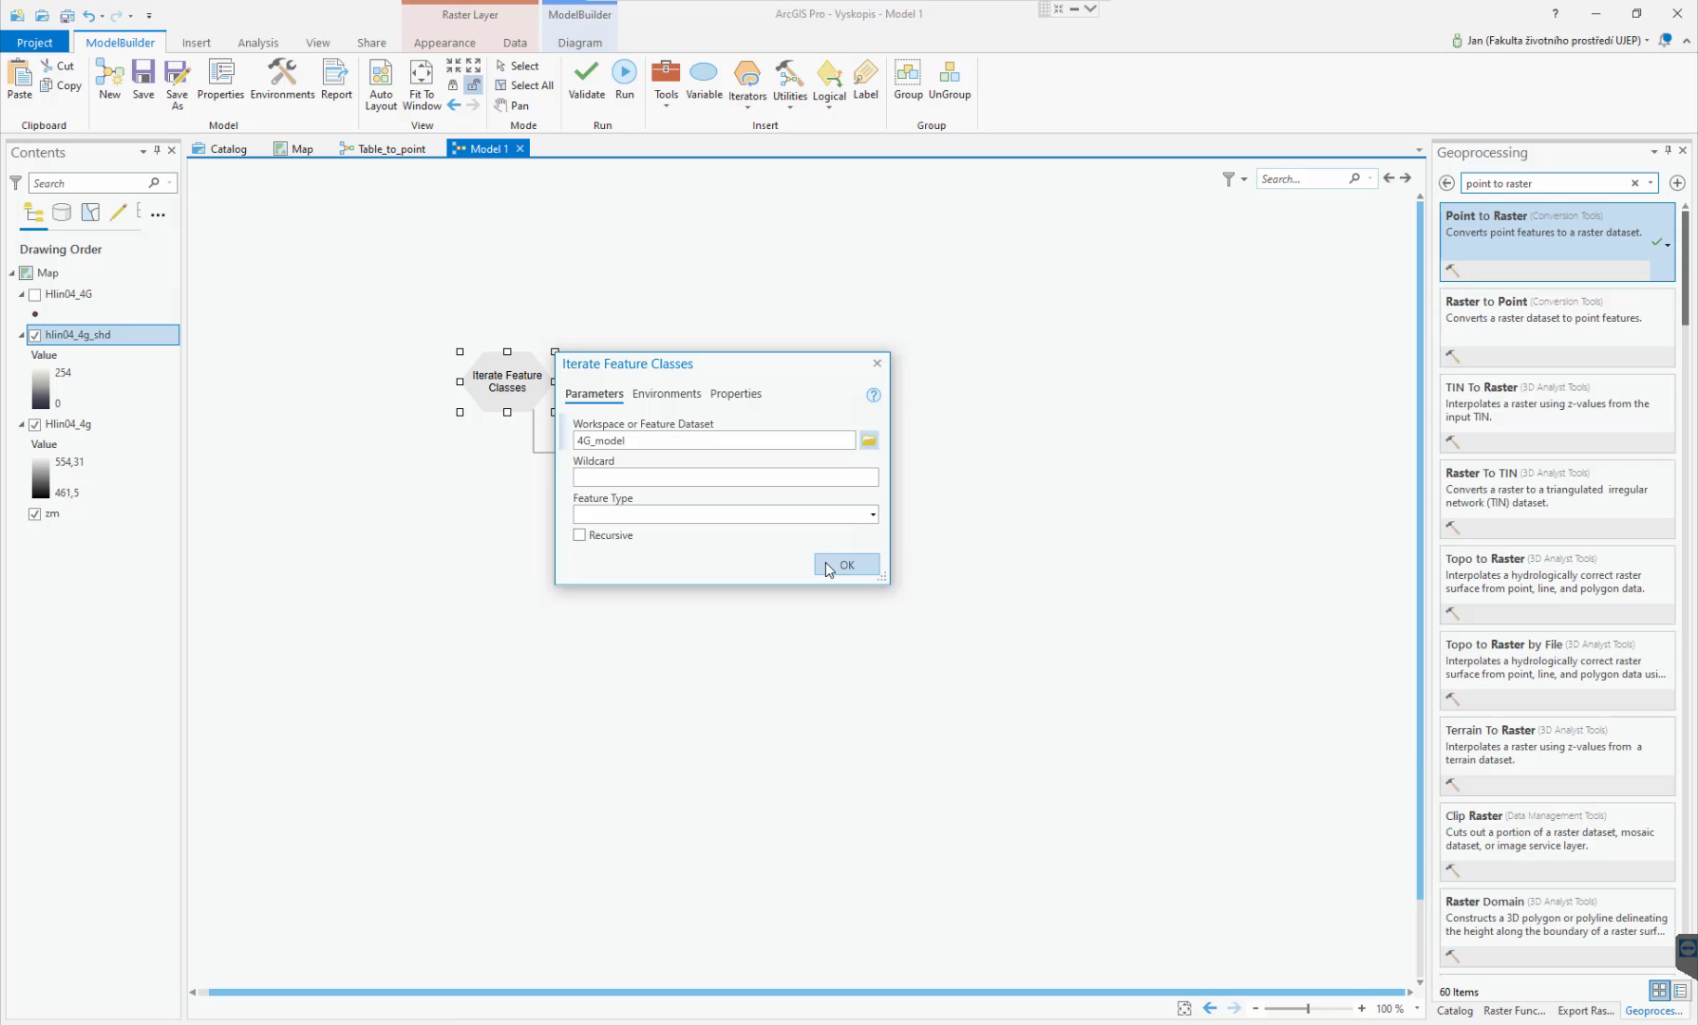
{"action": "left_click", "coordinate": [875, 516]}
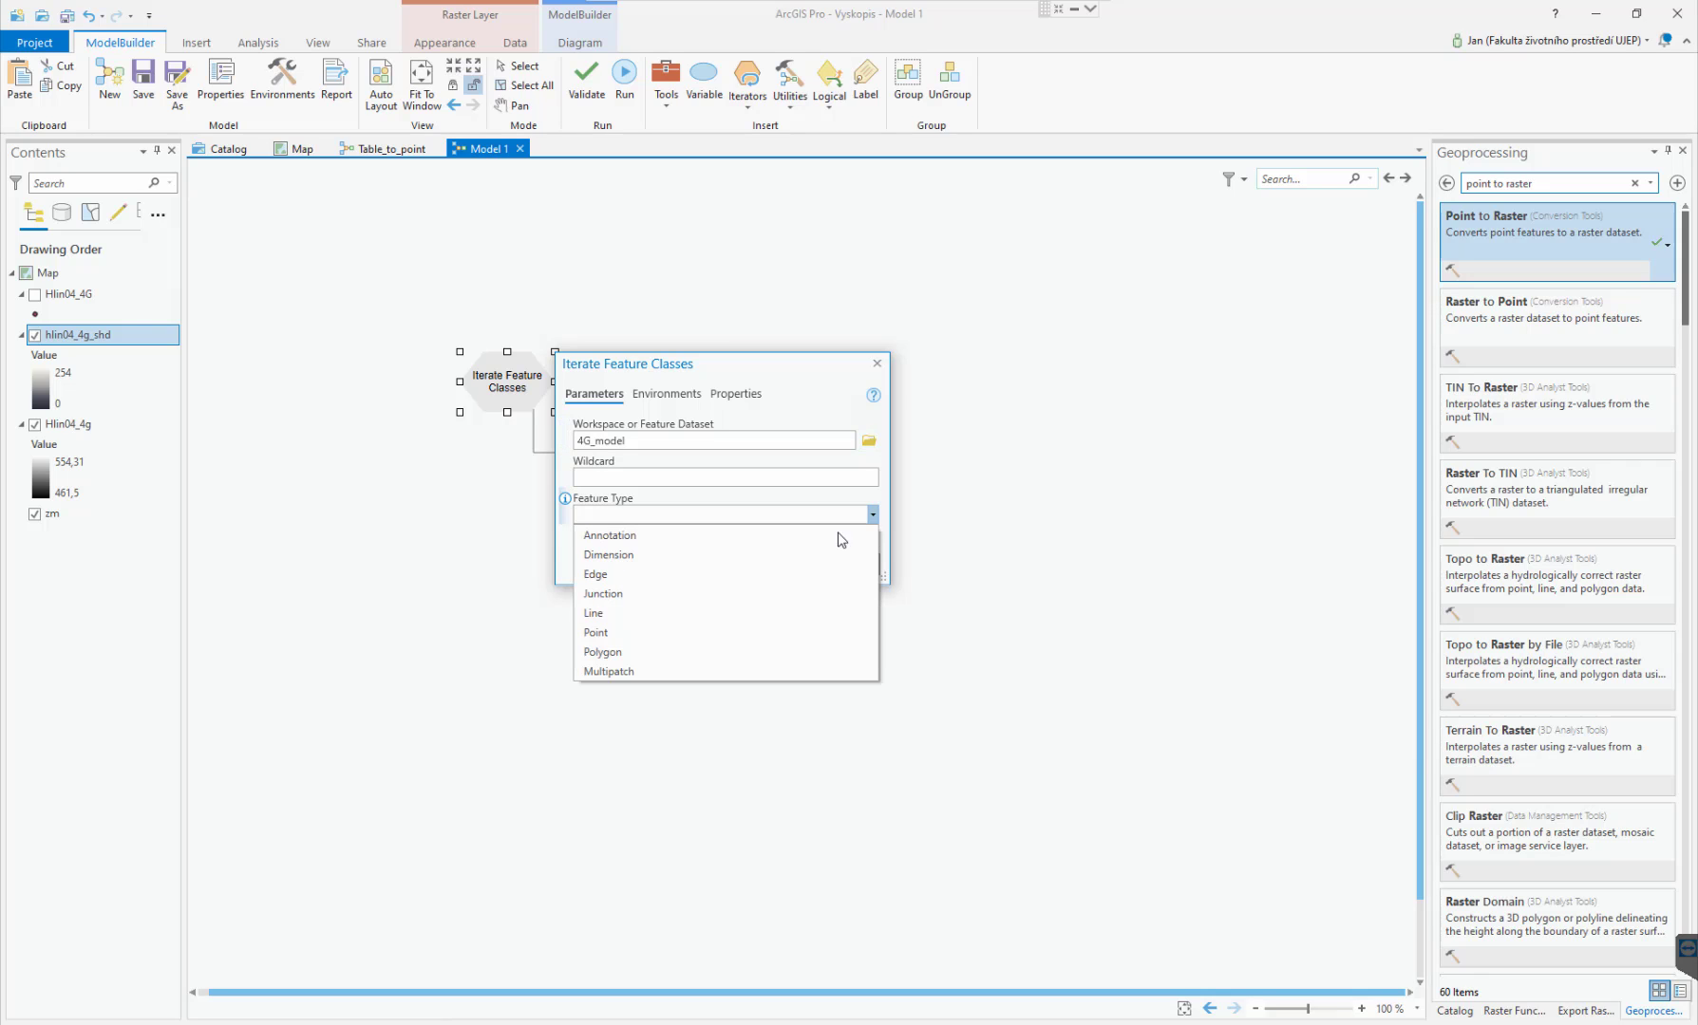
{"action": "left_click", "coordinate": [751, 634]}
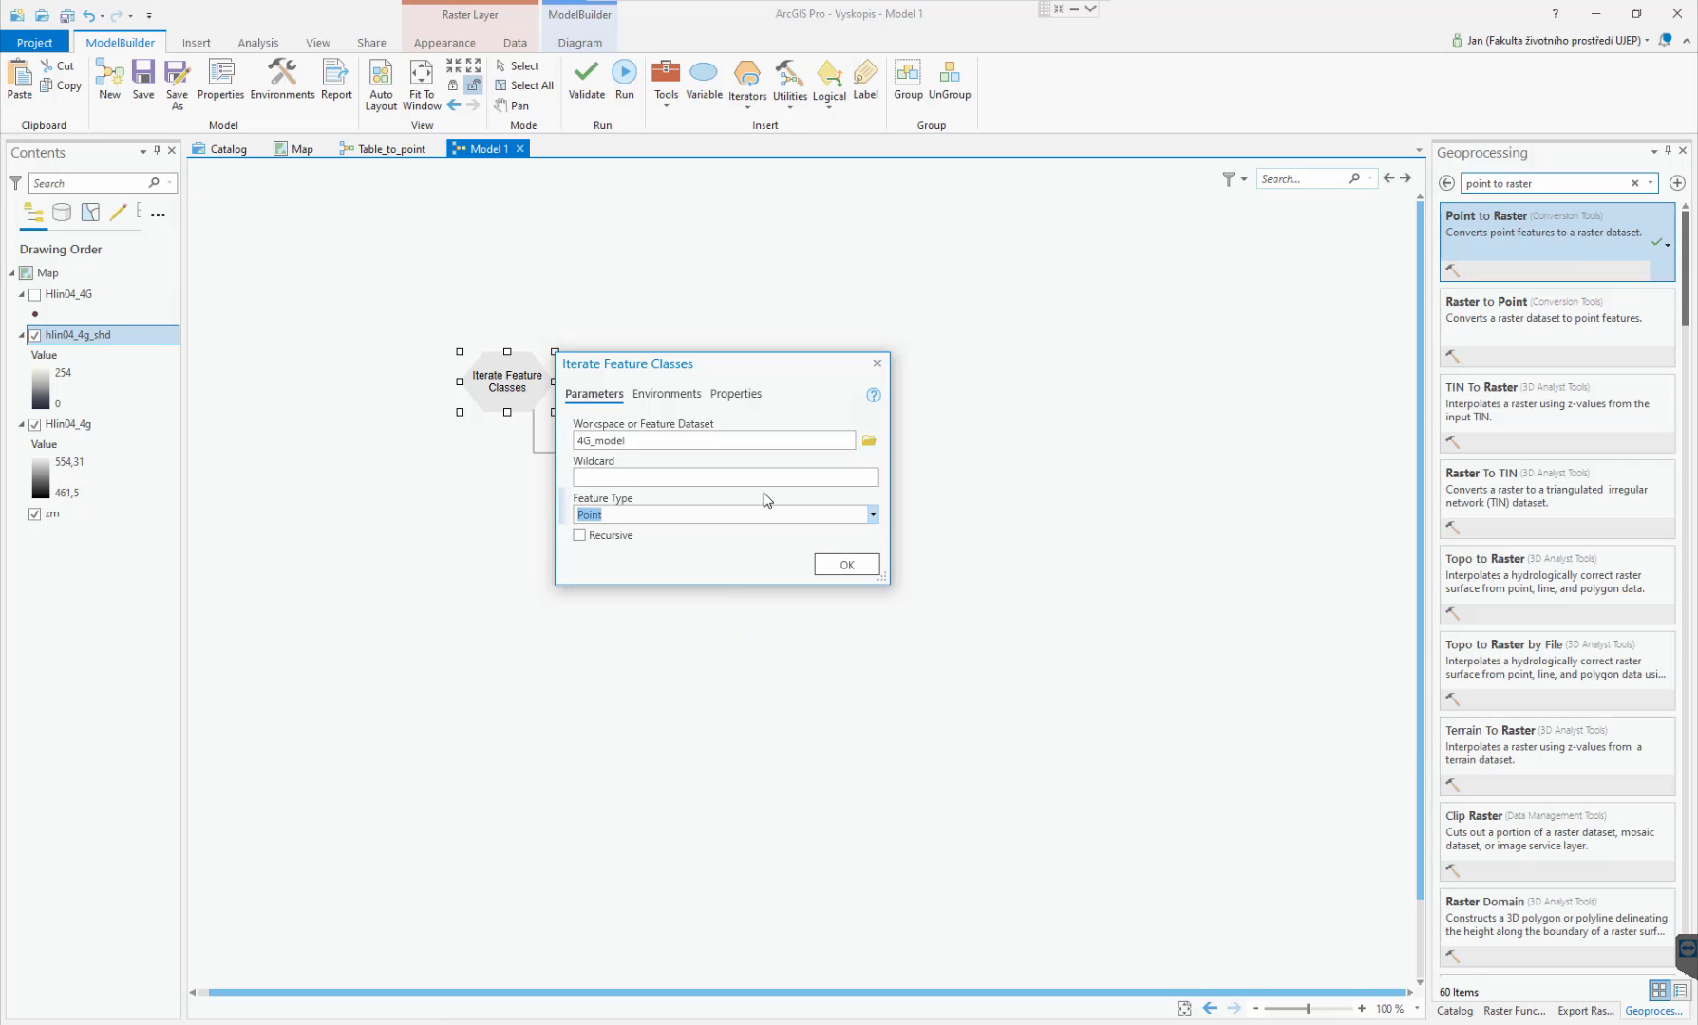
{"action": "left_click", "coordinate": [847, 565]}
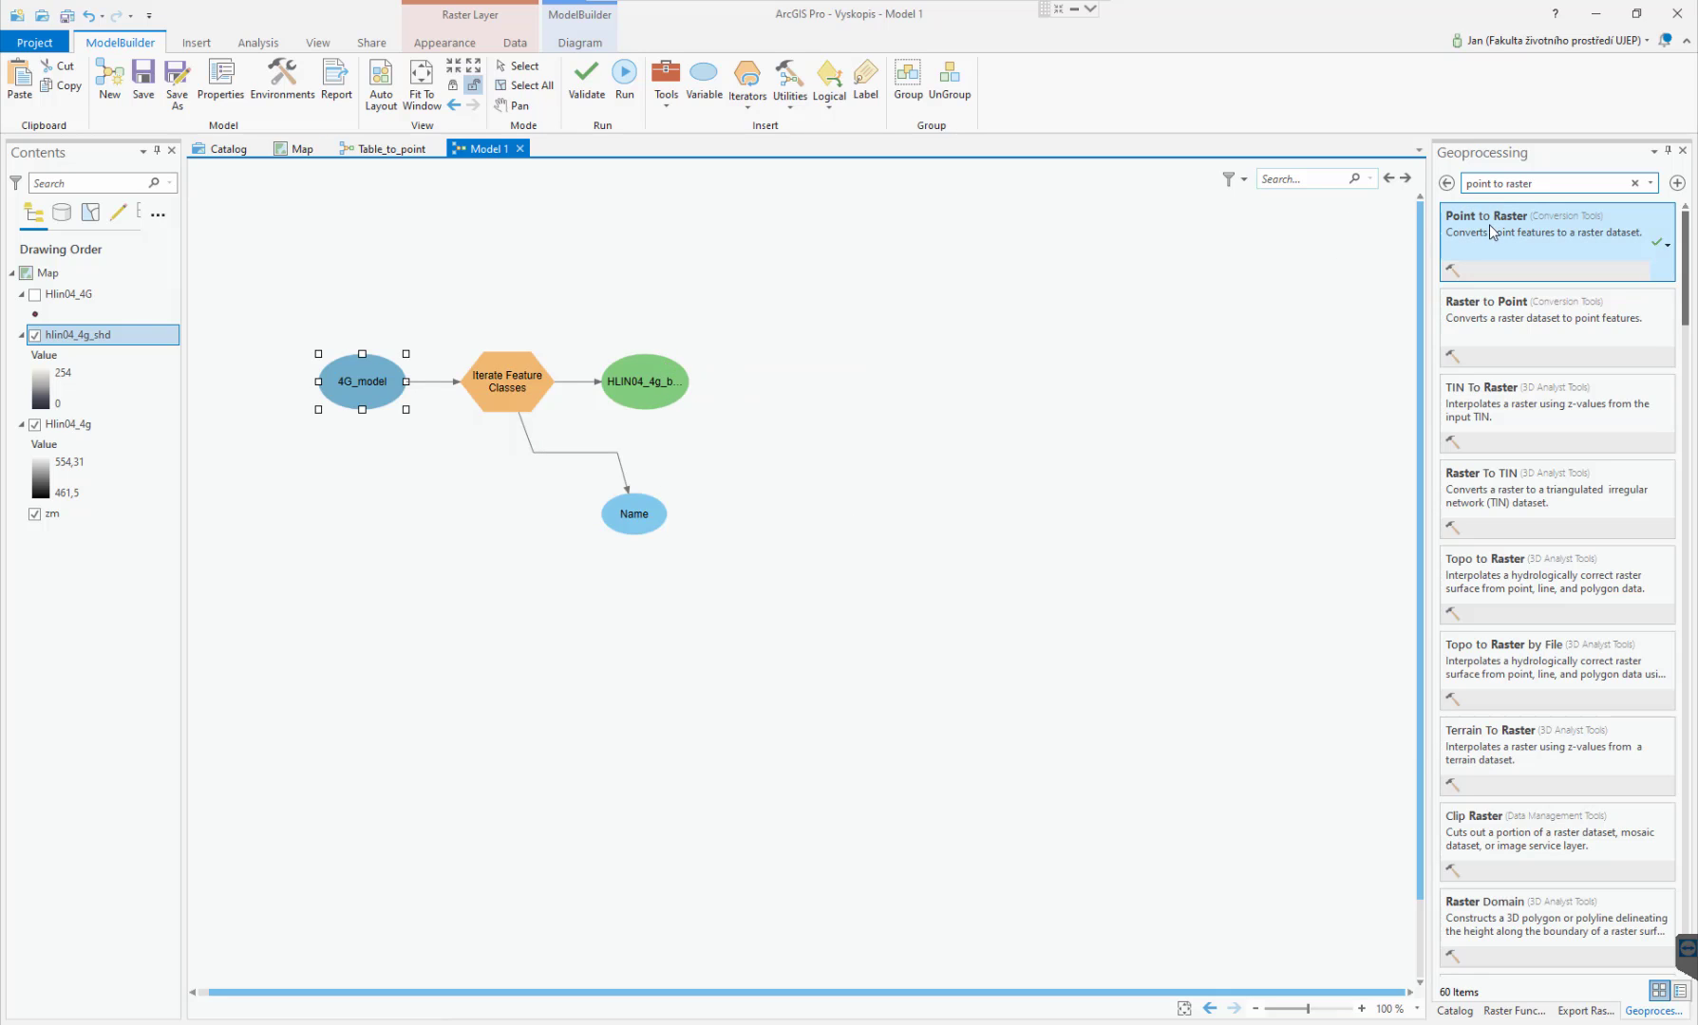
Add the Point to Raster tool to the model and connect the iterator's output feature class as its Input Features.
{"action": "left_click_drag", "start_coordinate": [1499, 232], "coordinate": [899, 399]}
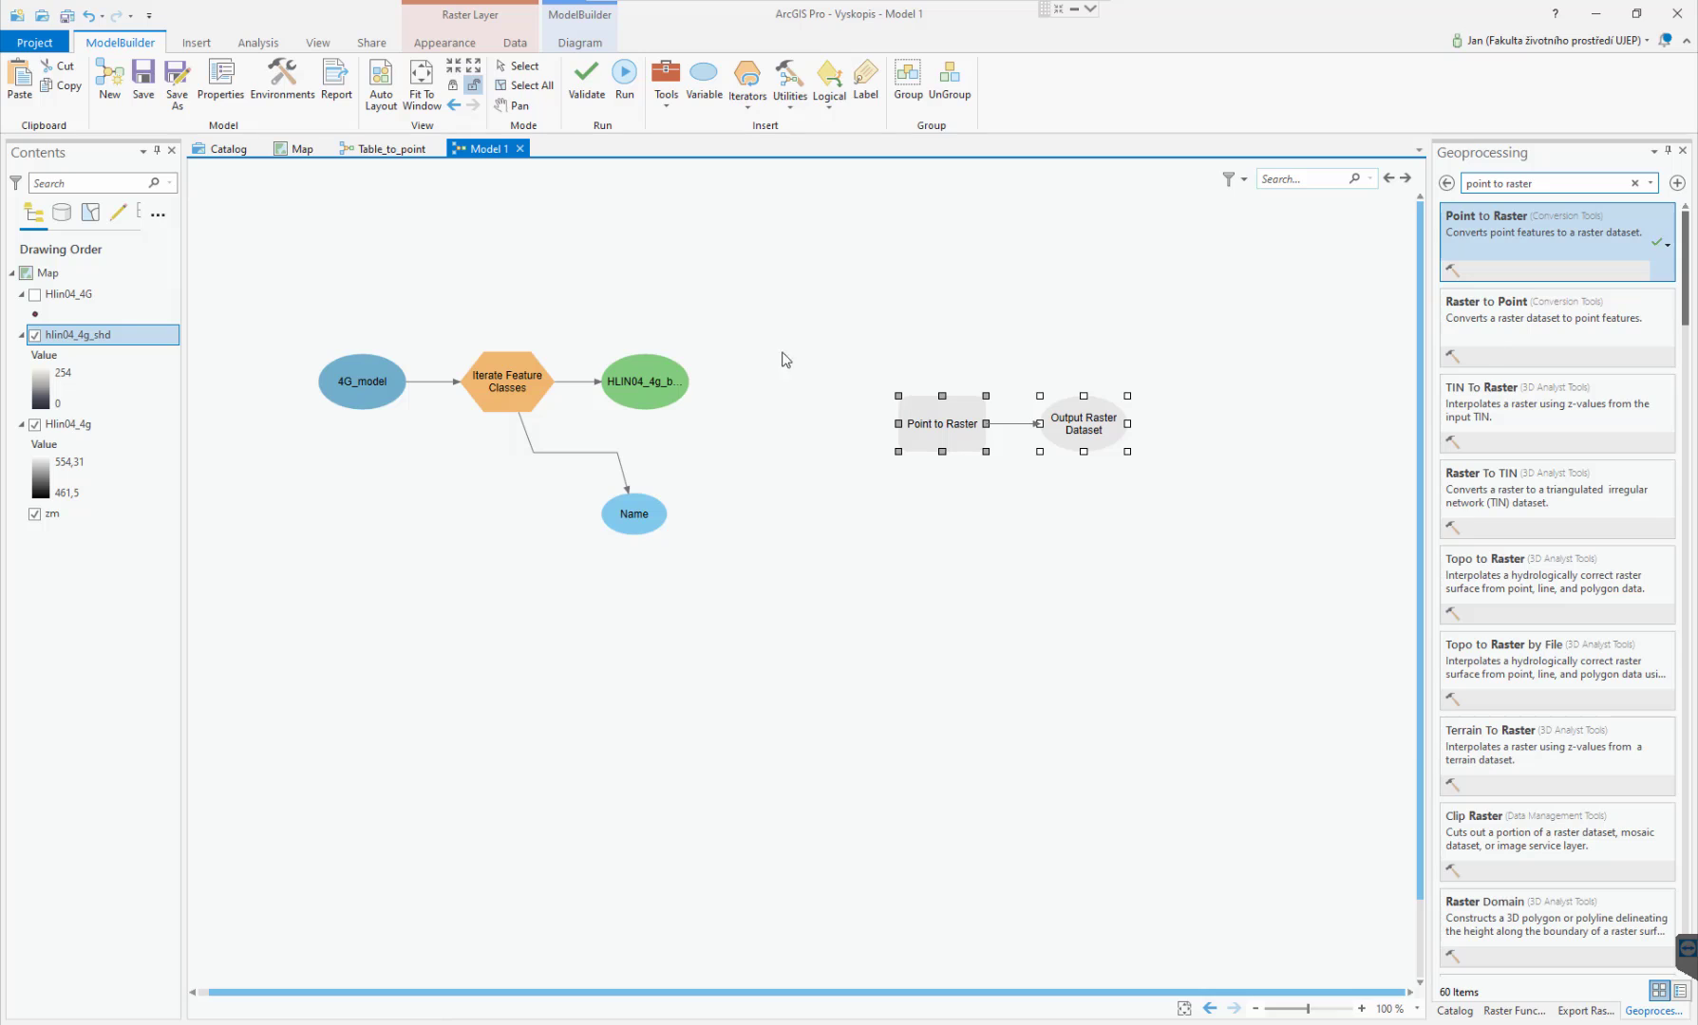
{"action": "left_click_drag", "start_coordinate": [645, 372], "coordinate": [904, 428]}
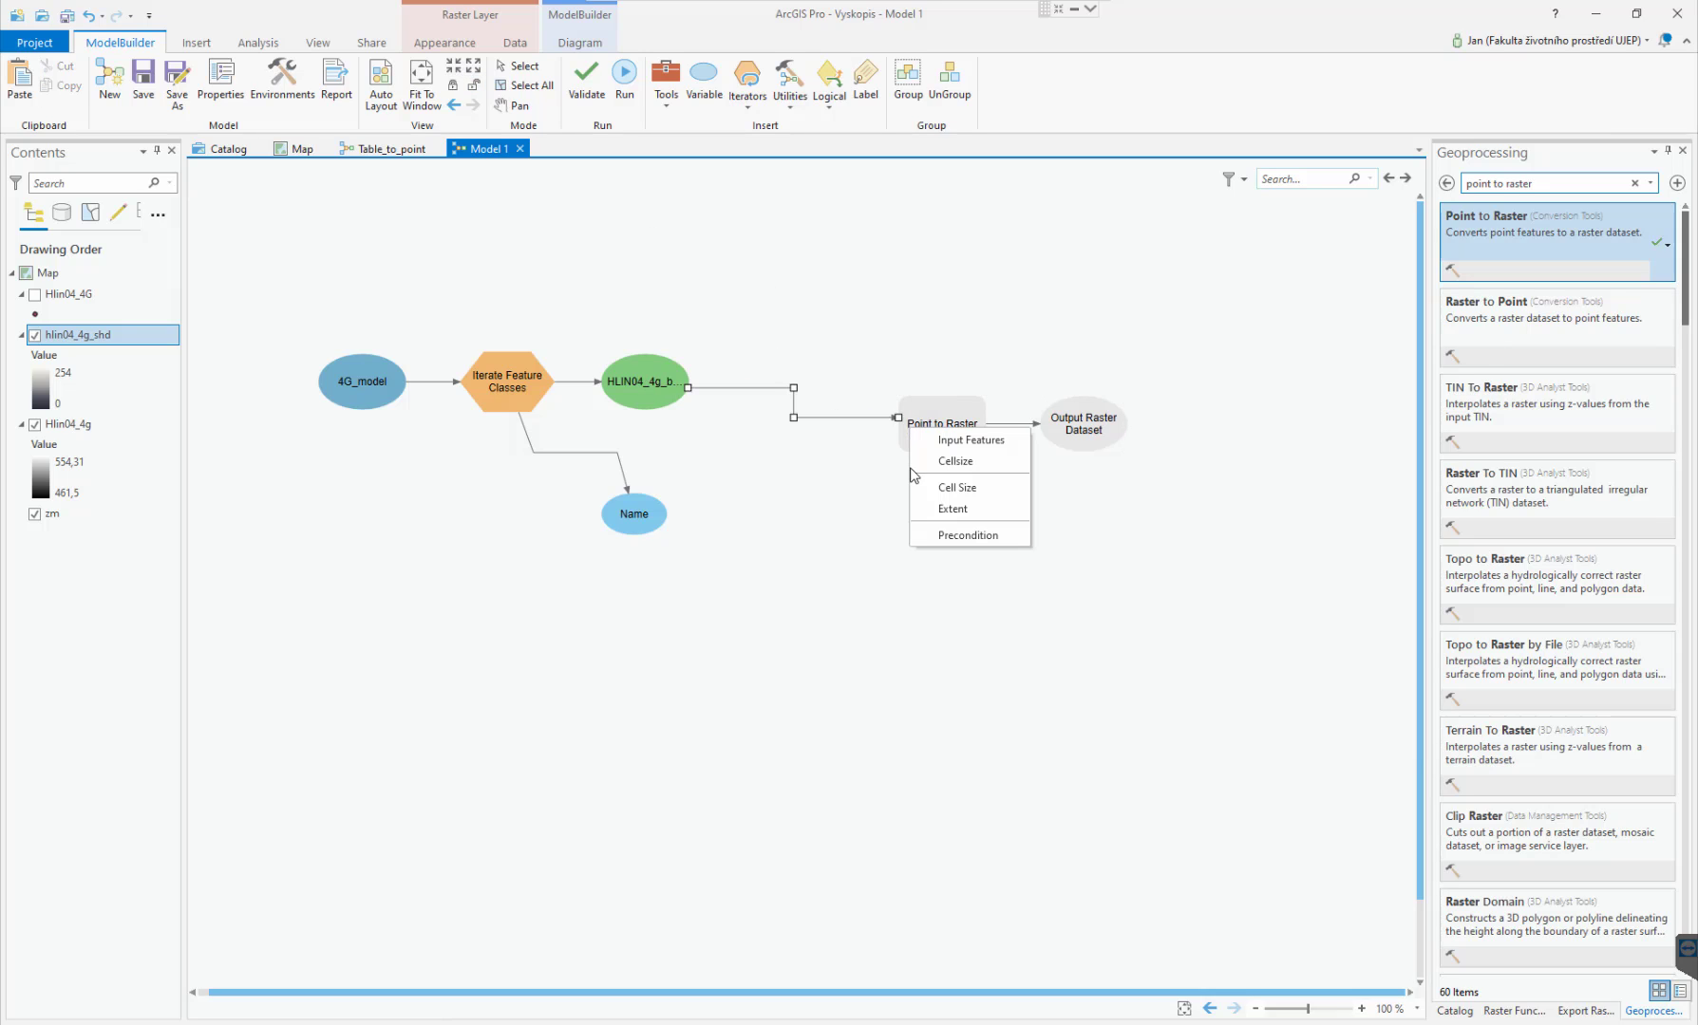
{"action": "left_click", "coordinate": [982, 442]}
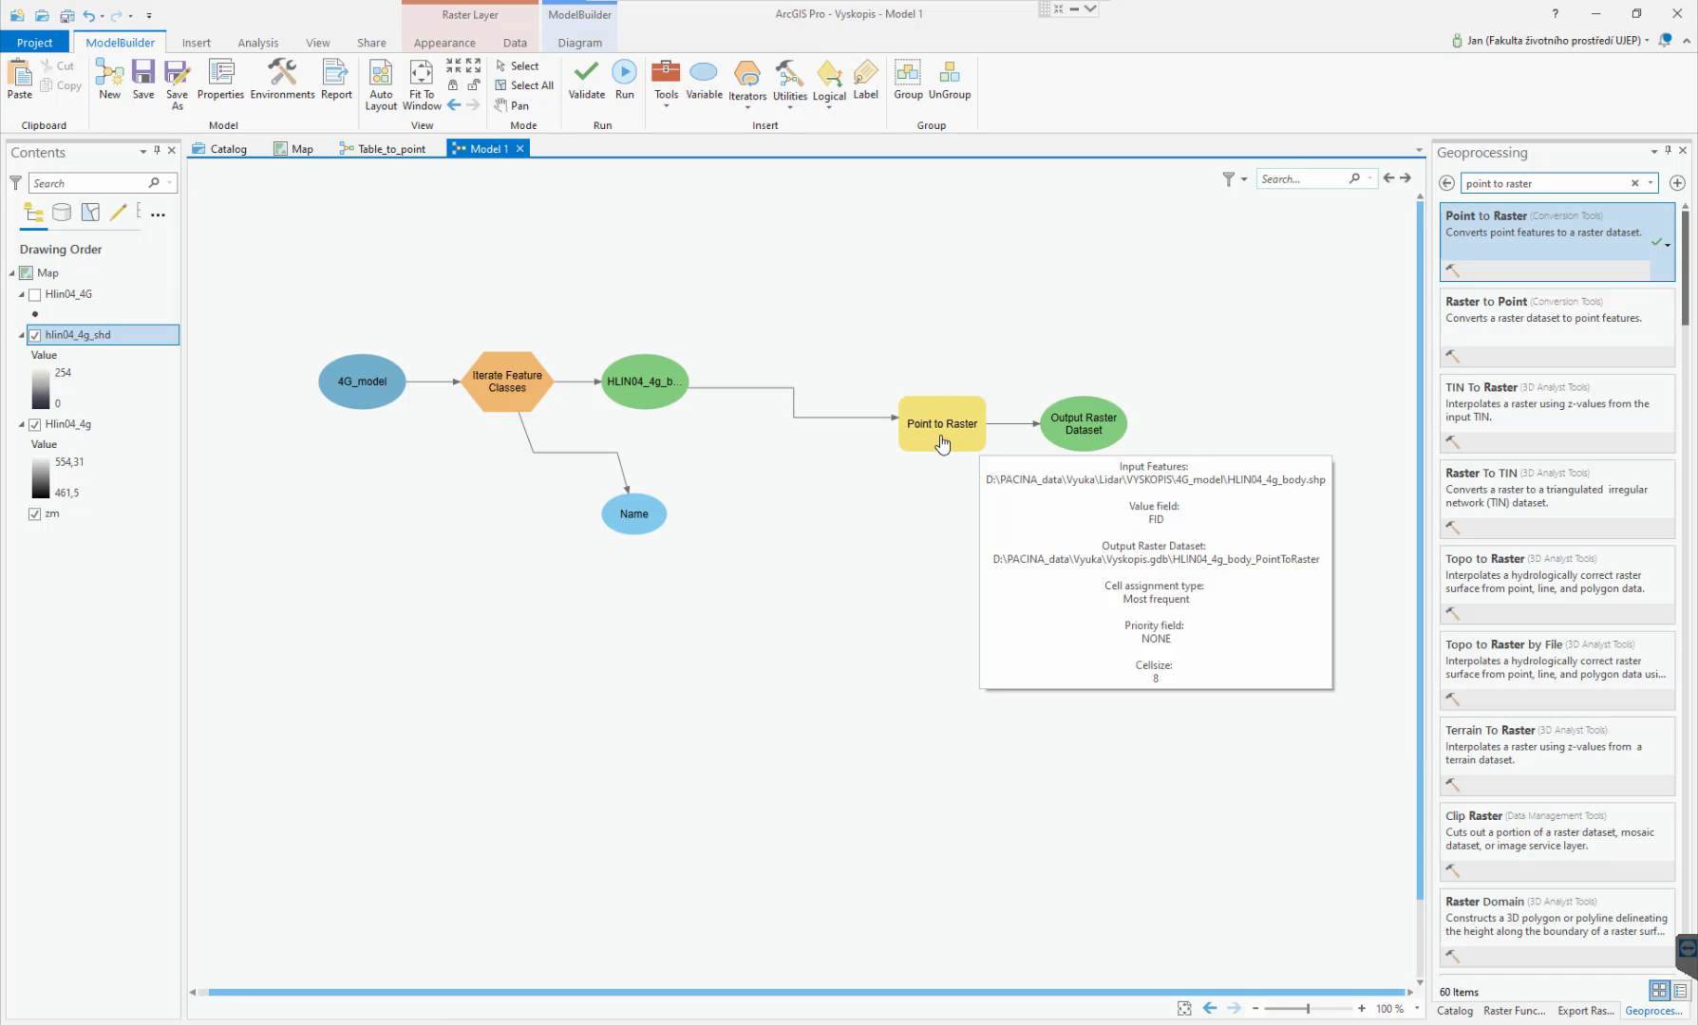
Set the Point to Raster value field to Z and browse to the 4G_model folder for the output raster dataset.
{"action": "double_click", "coordinate": [941, 443]}
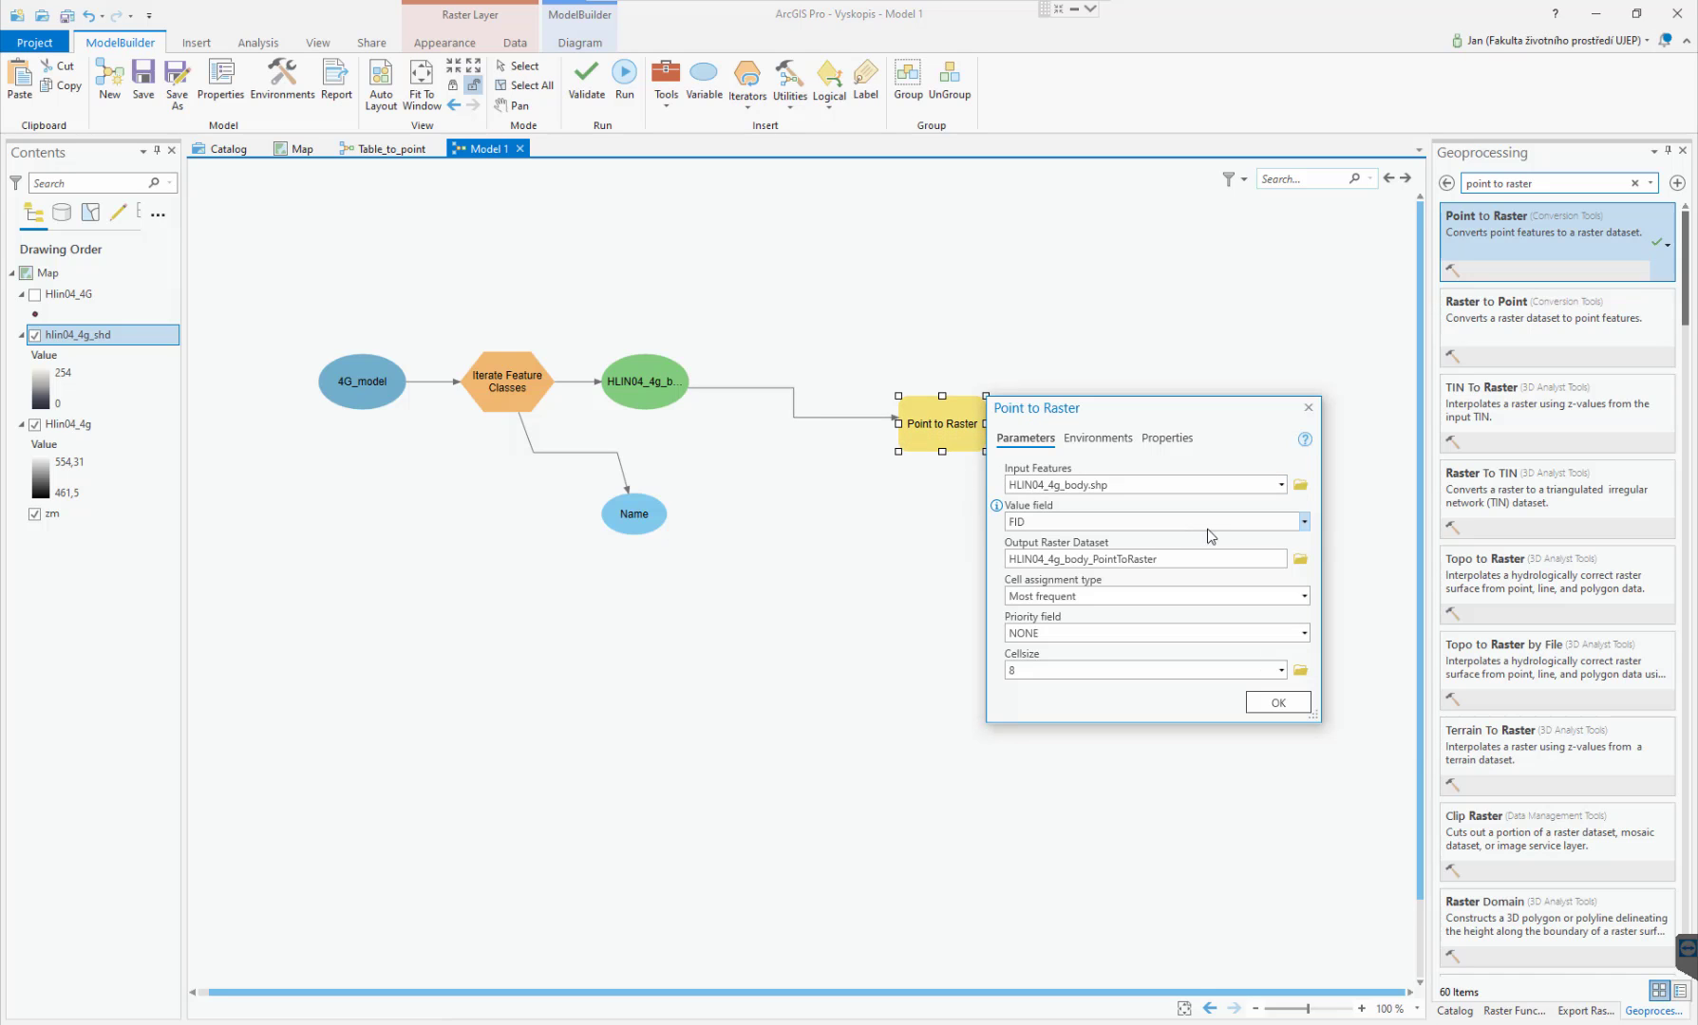
{"action": "left_click", "coordinate": [1303, 521]}
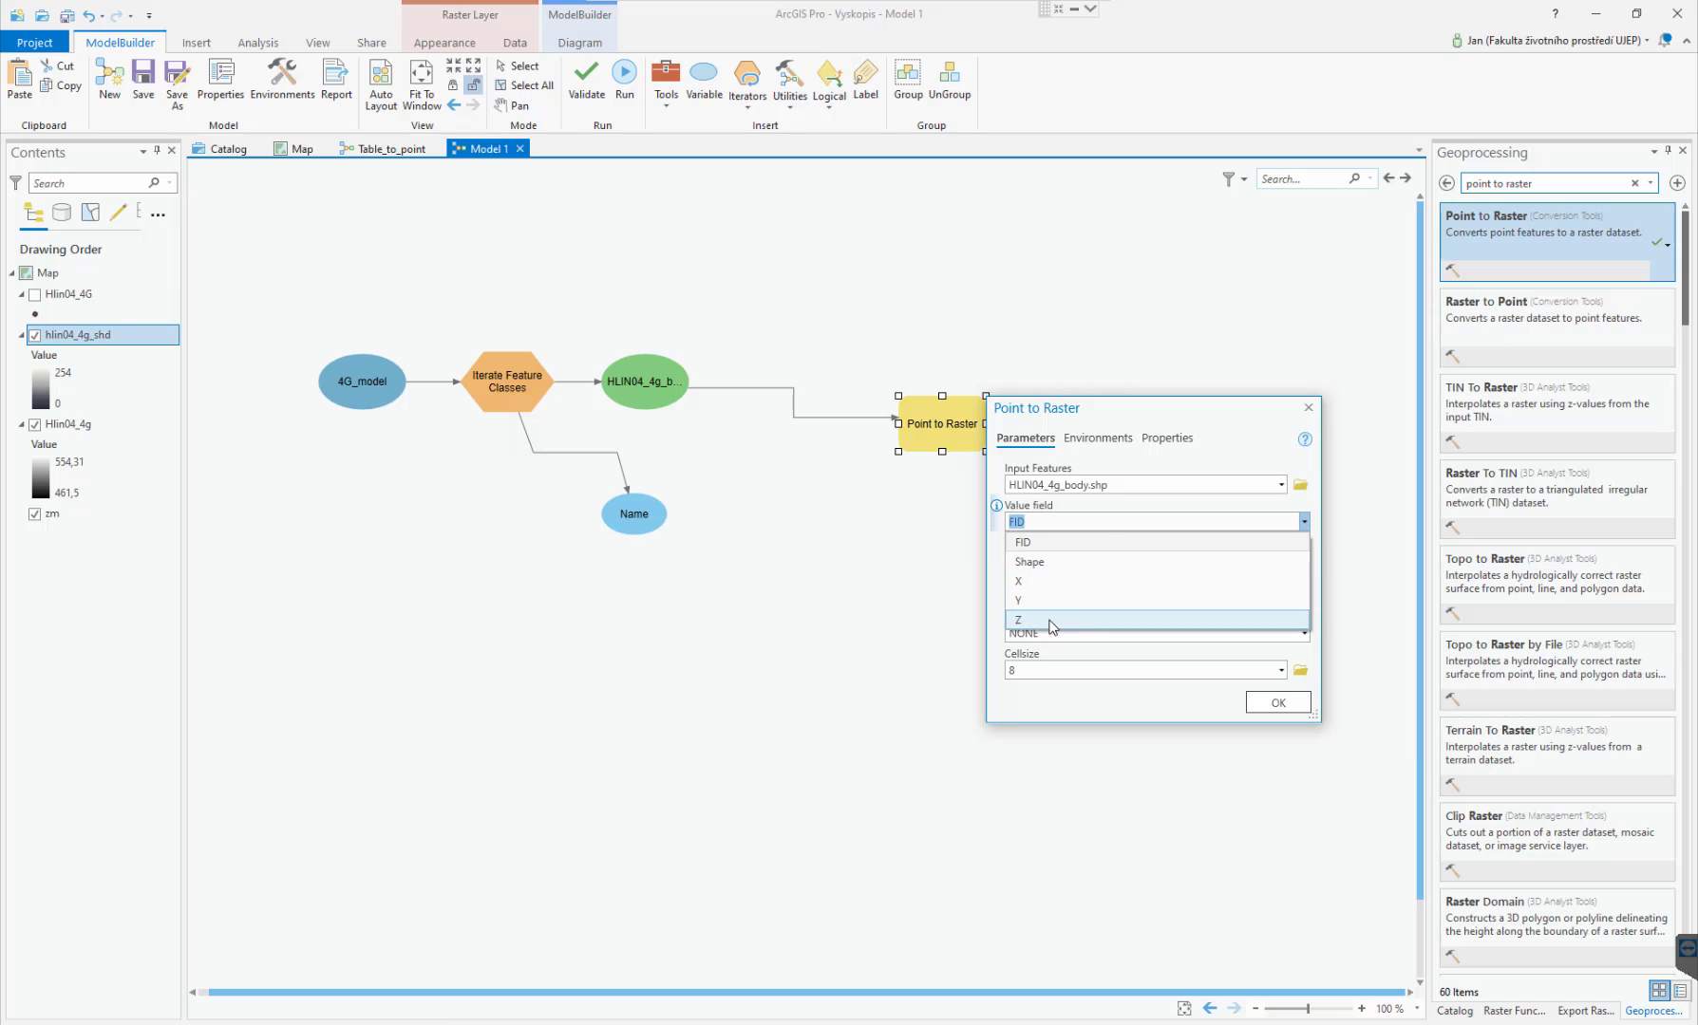
{"action": "left_click", "coordinate": [1052, 628]}
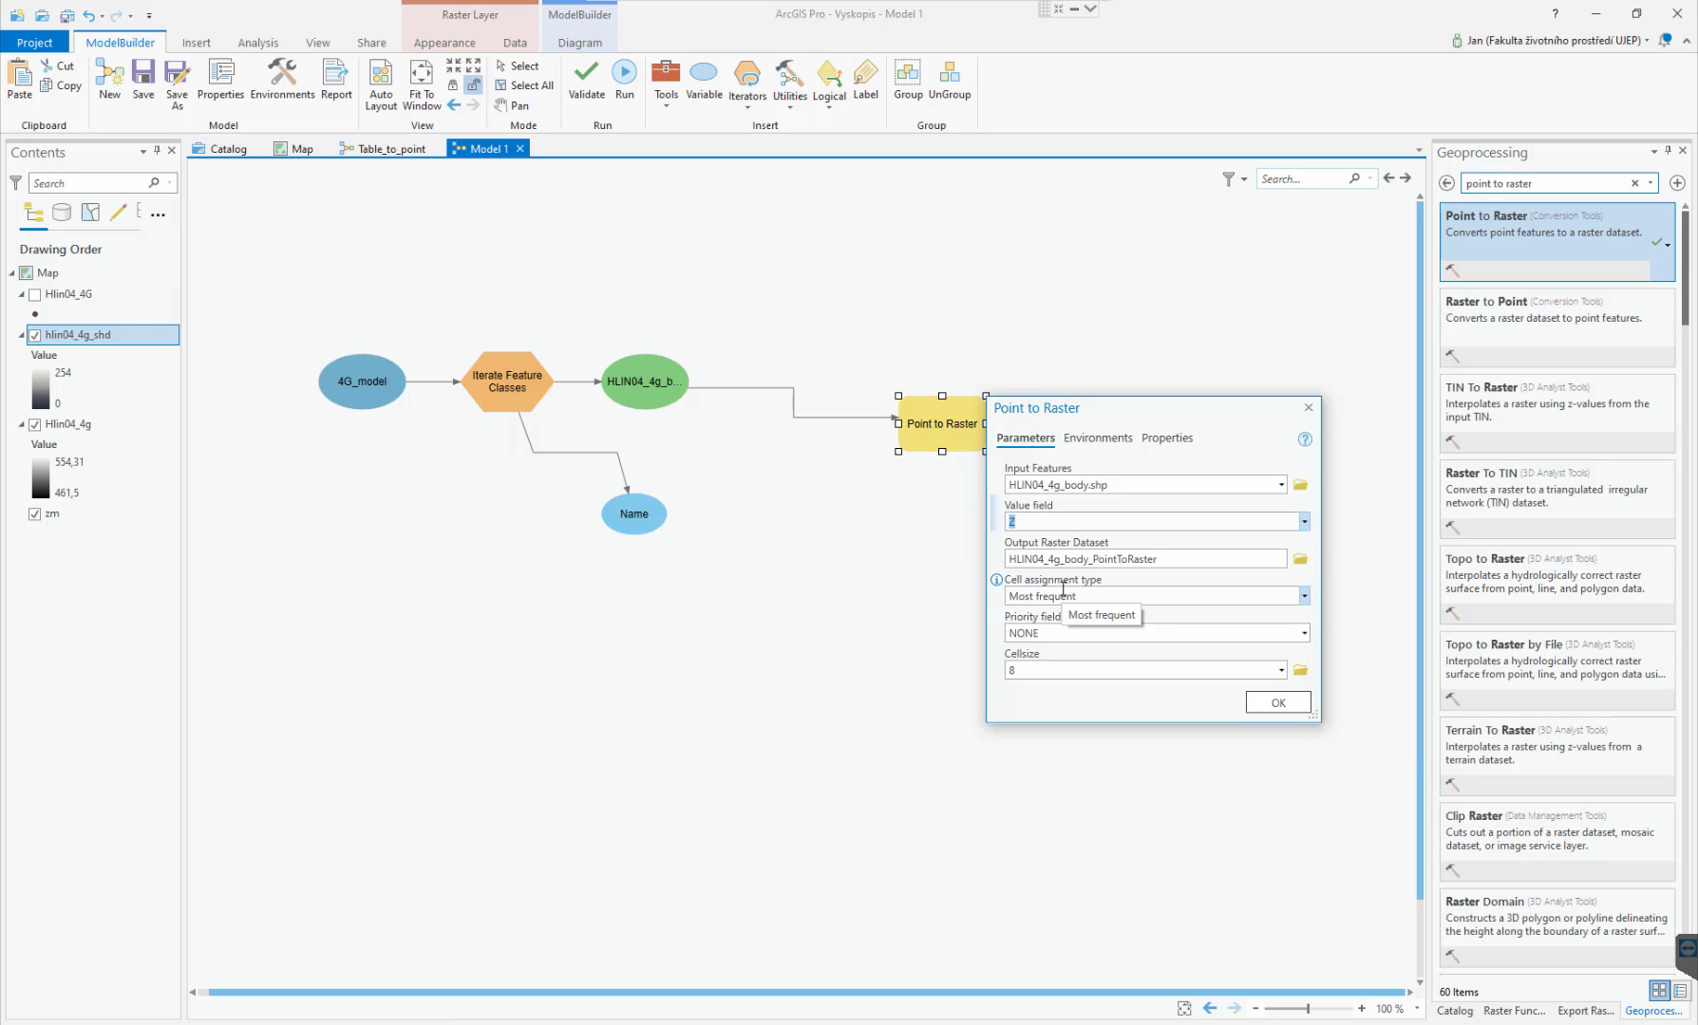
{"action": "left_click", "coordinate": [1300, 559]}
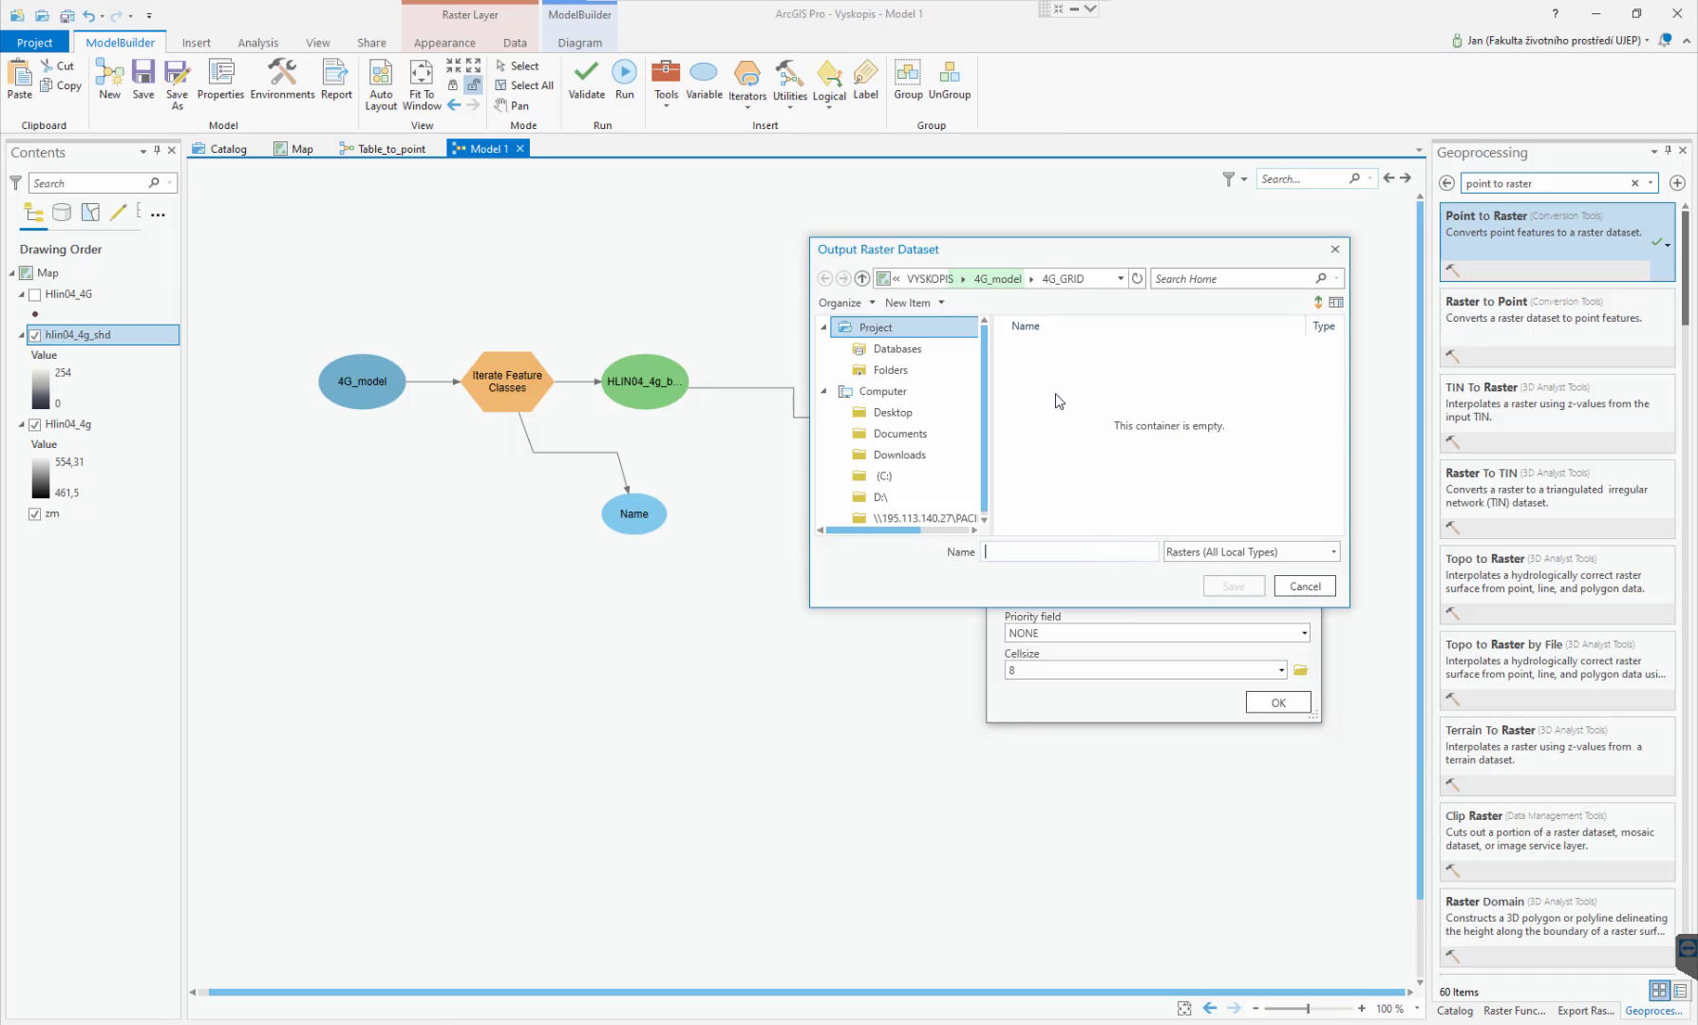
{"action": "left_click", "coordinate": [992, 281]}
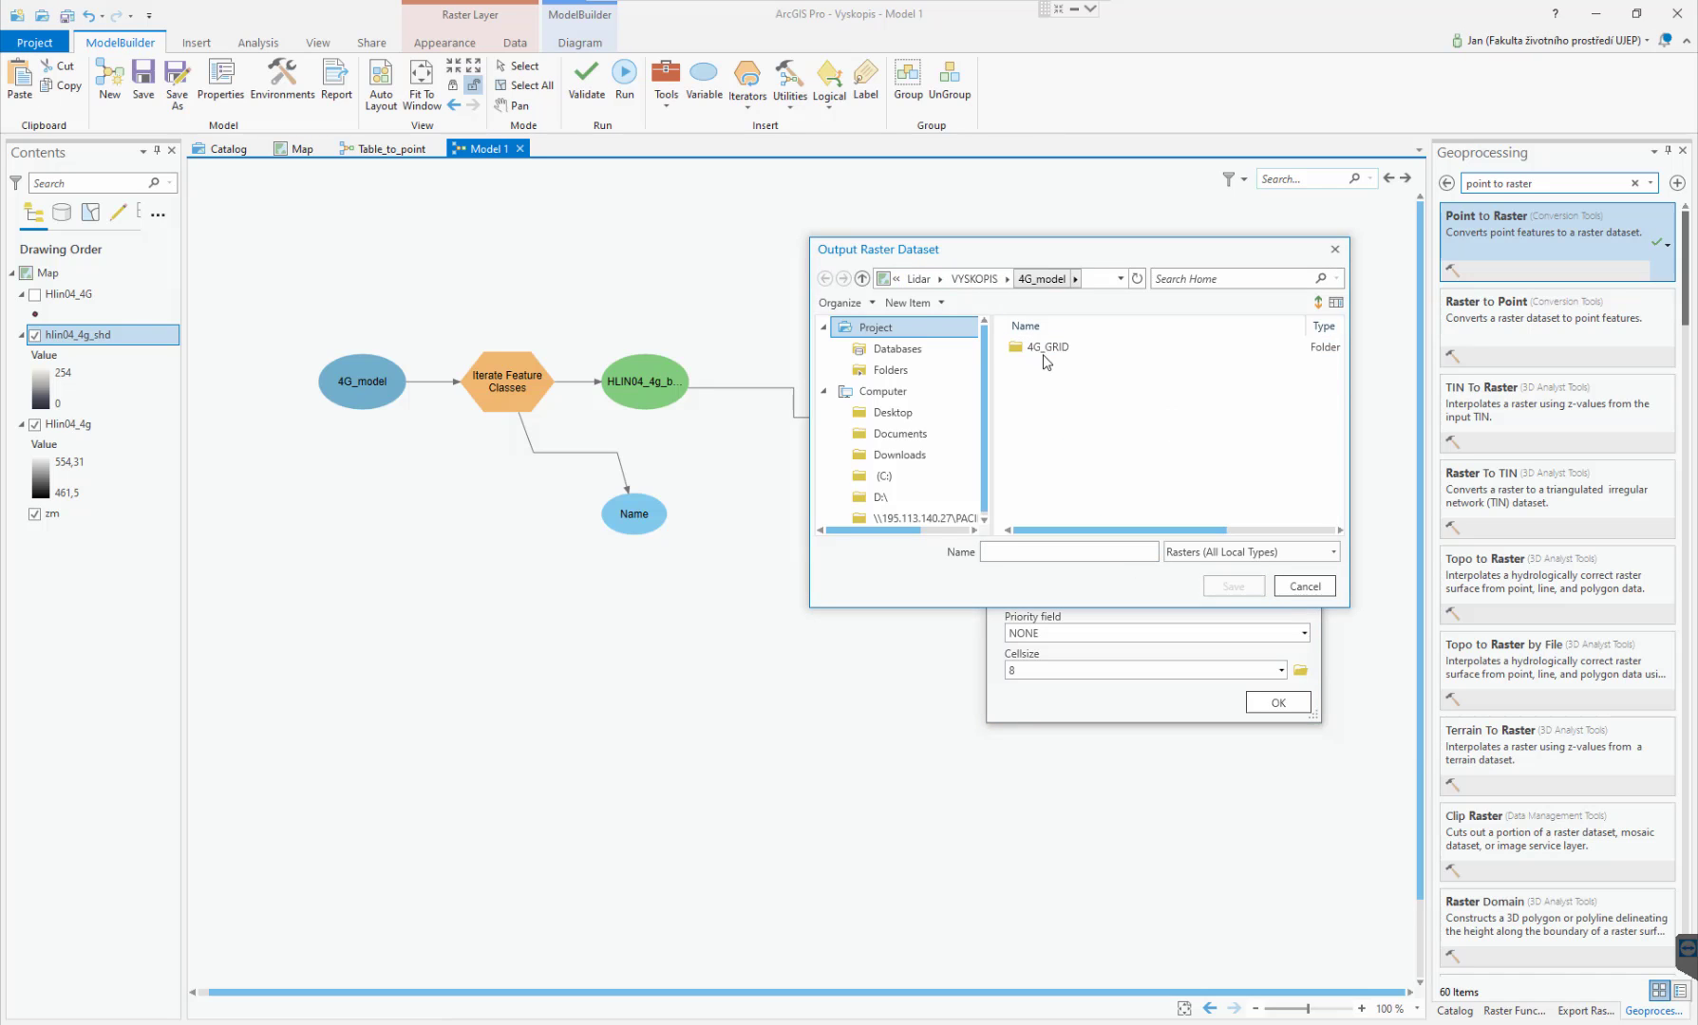